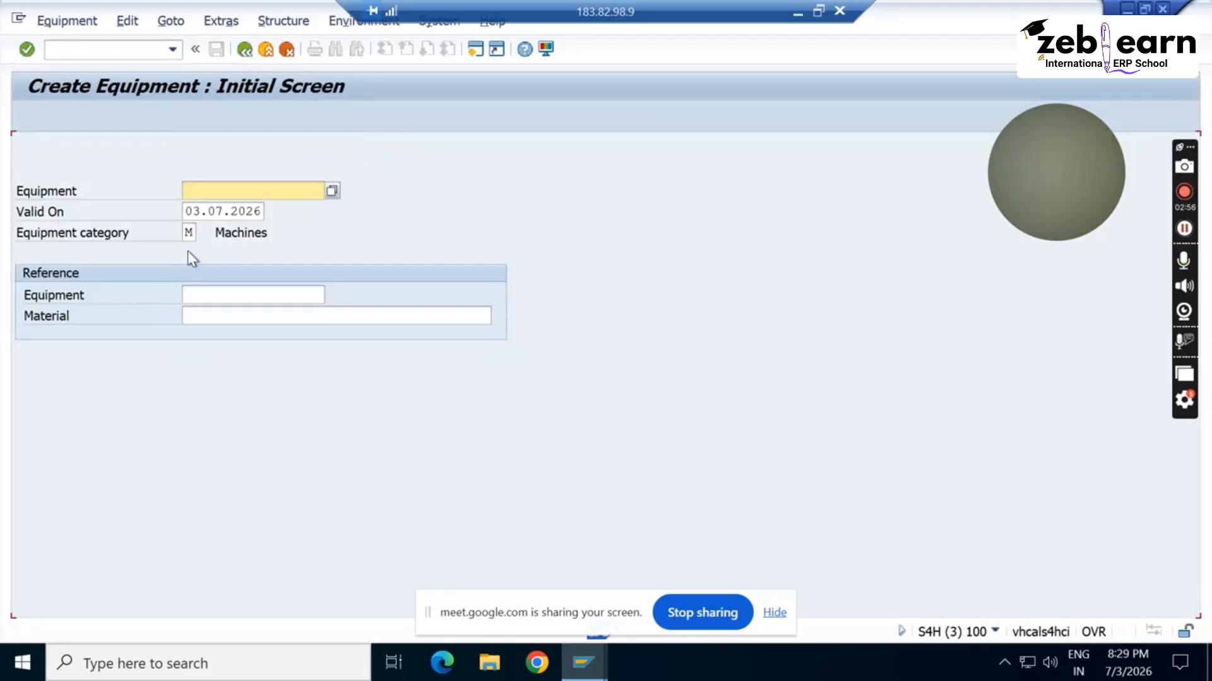
Set the equipment category to Q (Test/measurement equipment) and proceed to the general data of the new equipment
left_click(197, 238)
key("F4")
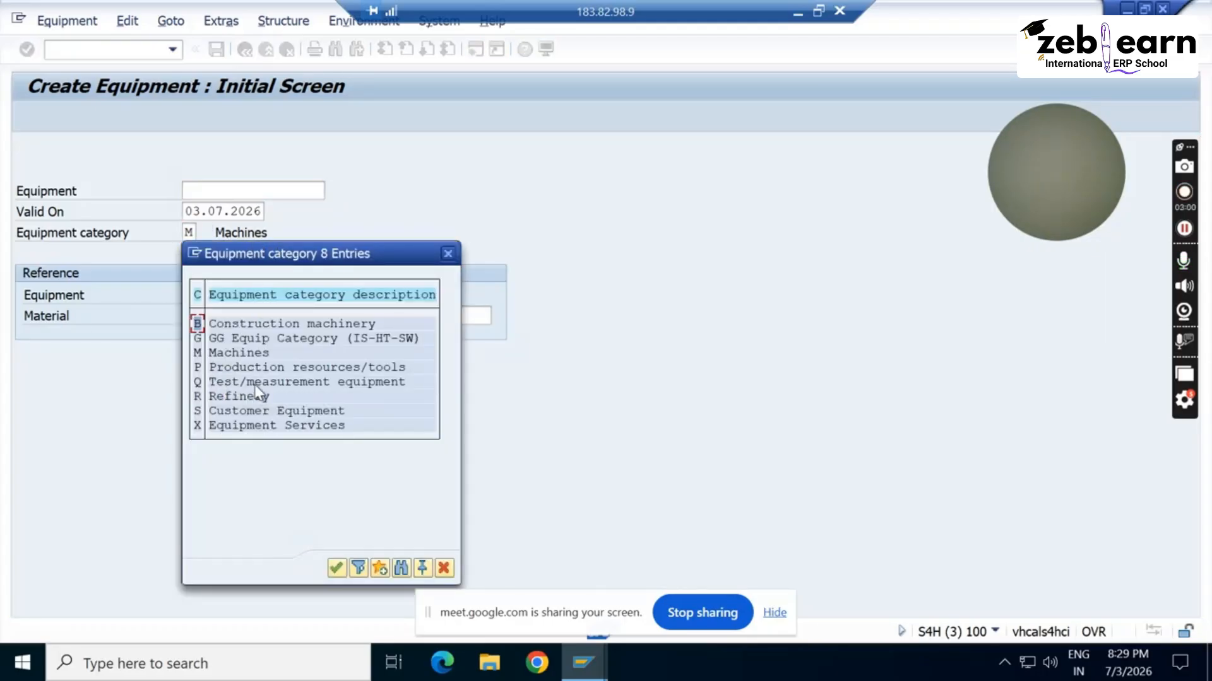
left_click(314, 384)
double_click(314, 384)
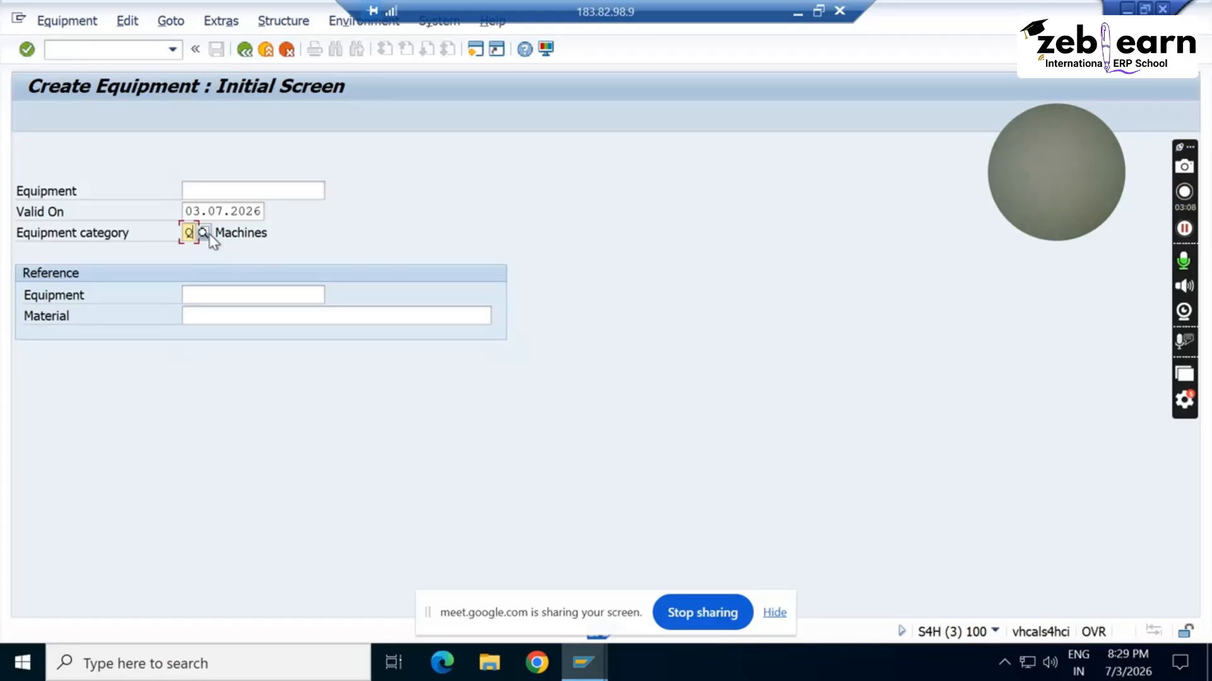
key("Return")
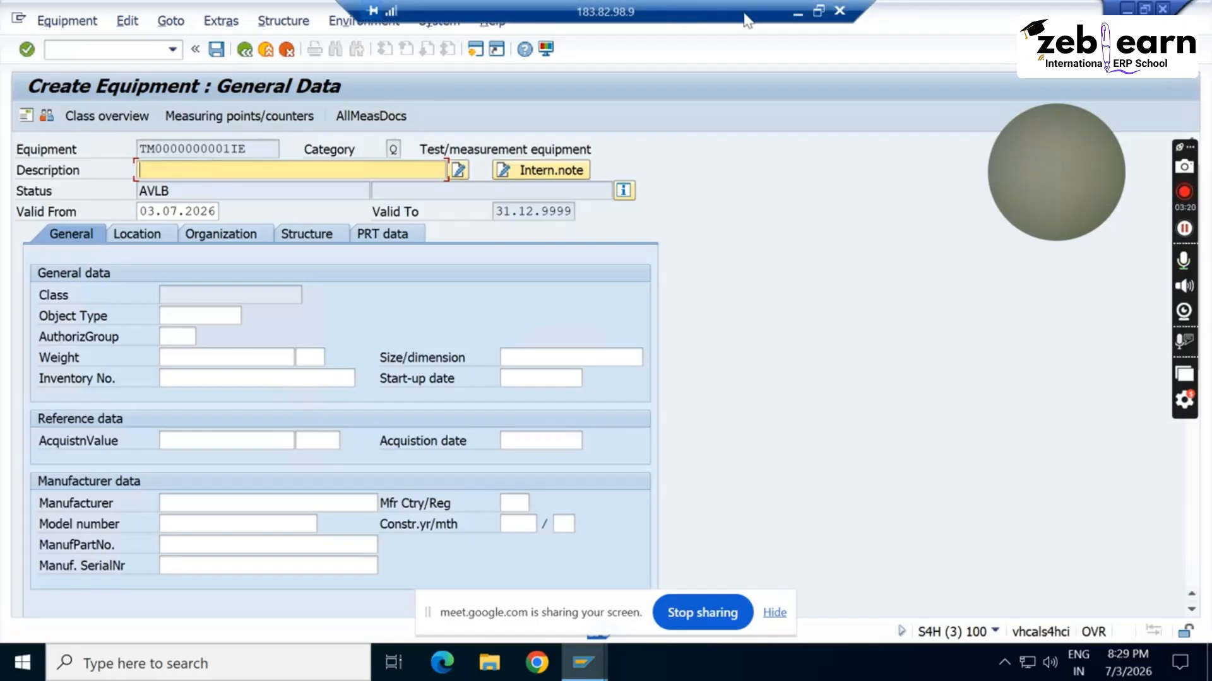
Switch to the WPS presentation, review the slides on the calibration task list, sampling procedure and QS-21 MIC, and return to SAP
left_click(798, 13)
left_click(130, 320)
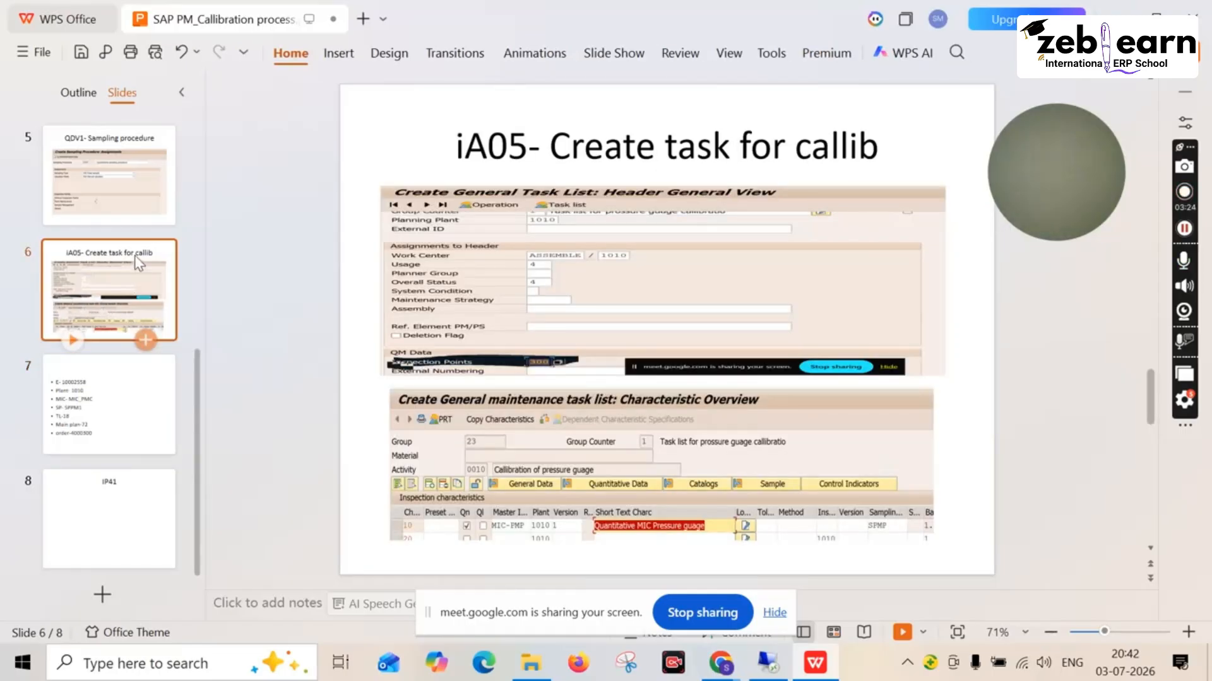
left_click(124, 177)
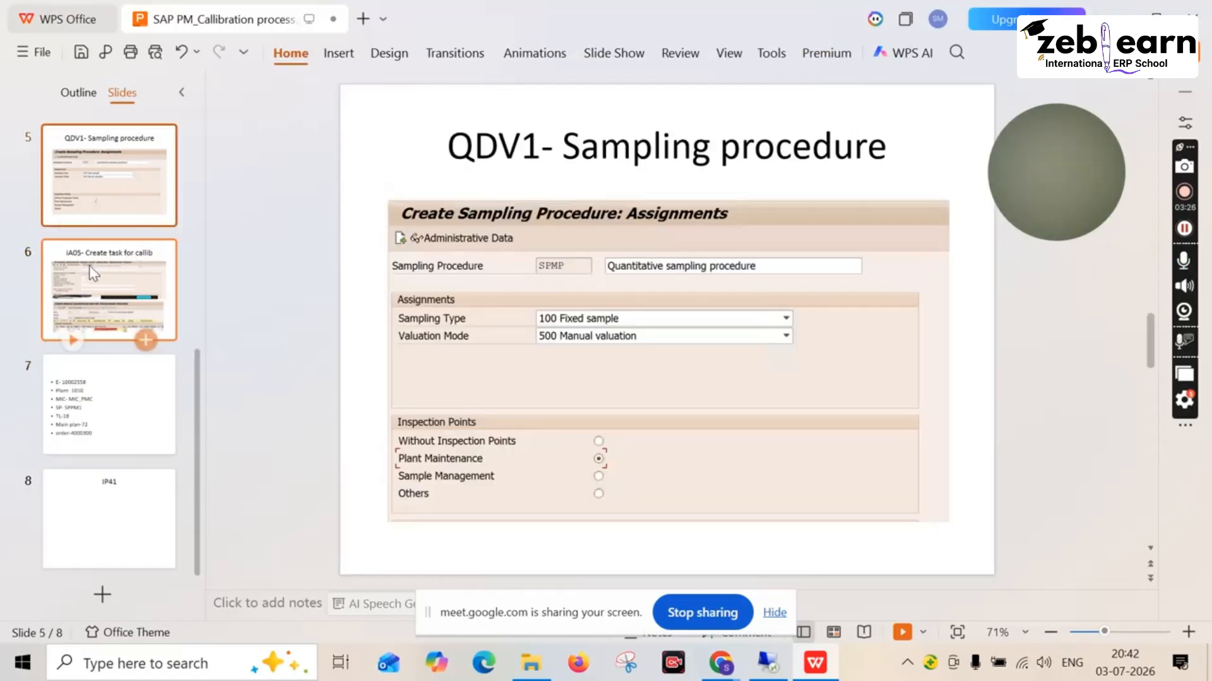
scroll(94, 272, "up", 3)
left_click(86, 261)
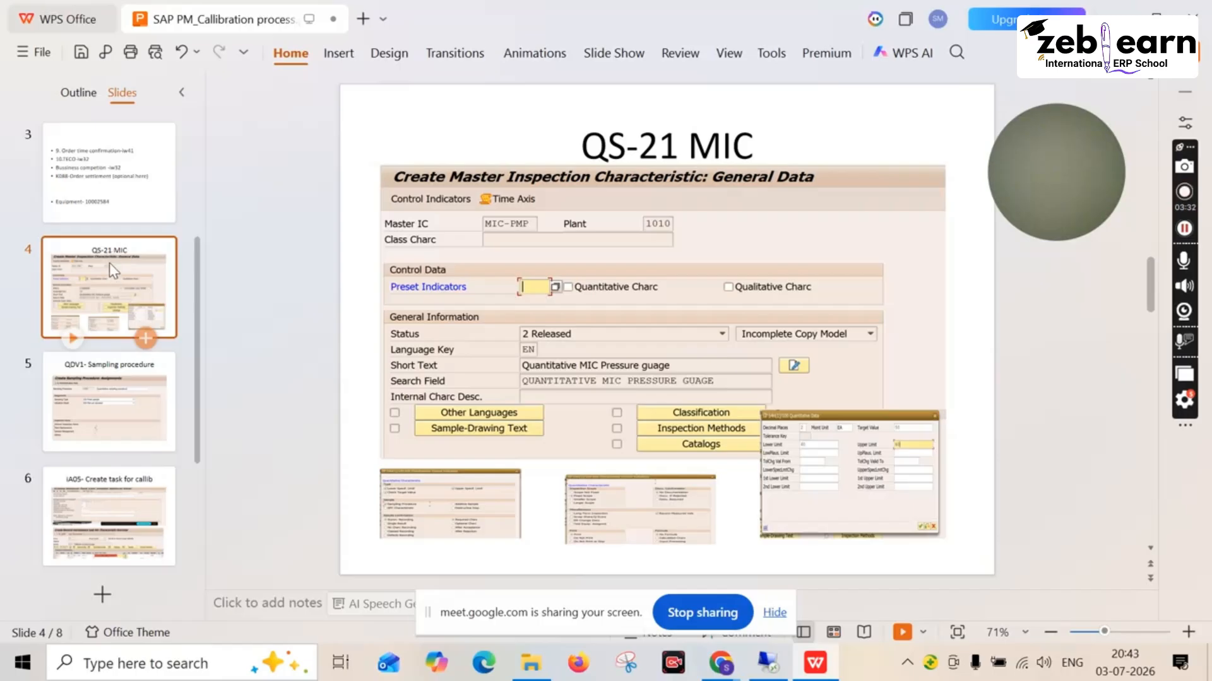
scroll(111, 296, "down", 3)
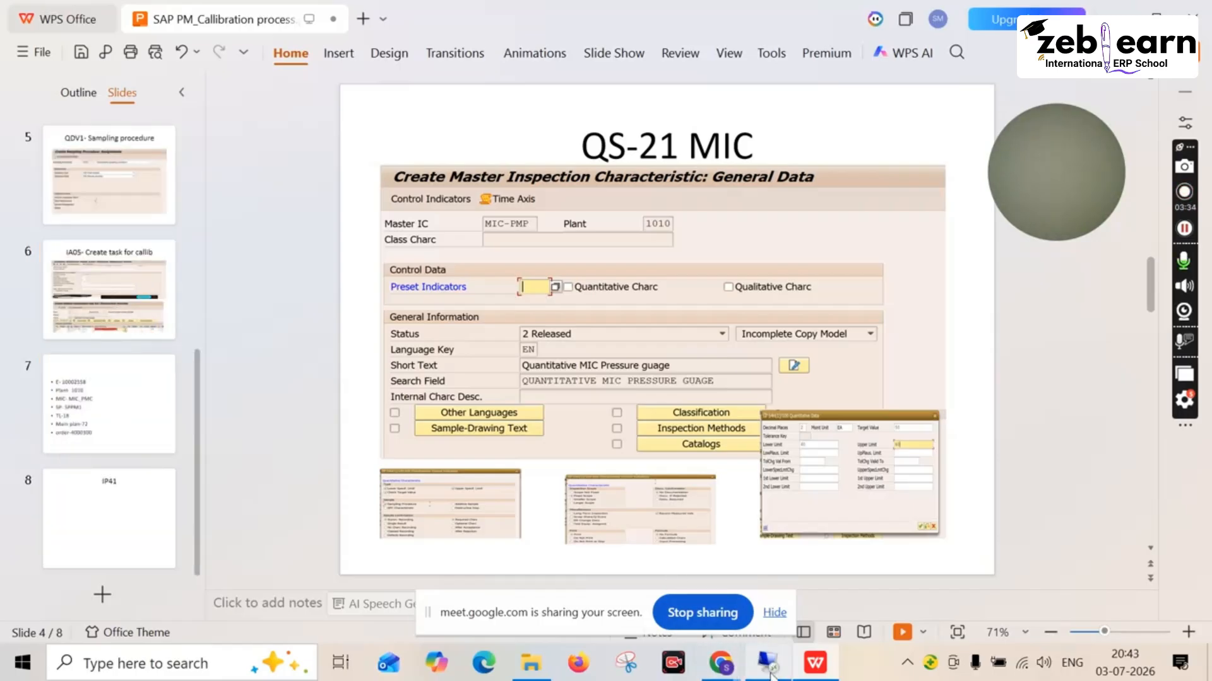
mouse_move(770, 674)
left_click(800, 615)
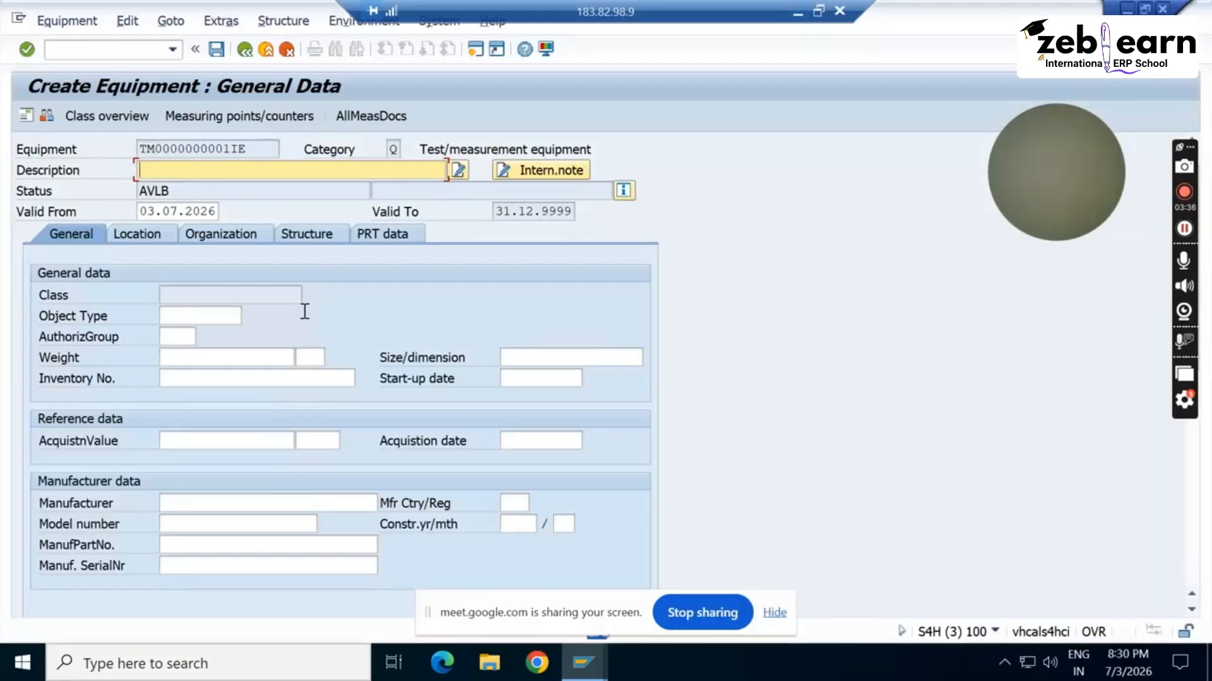
type("press")
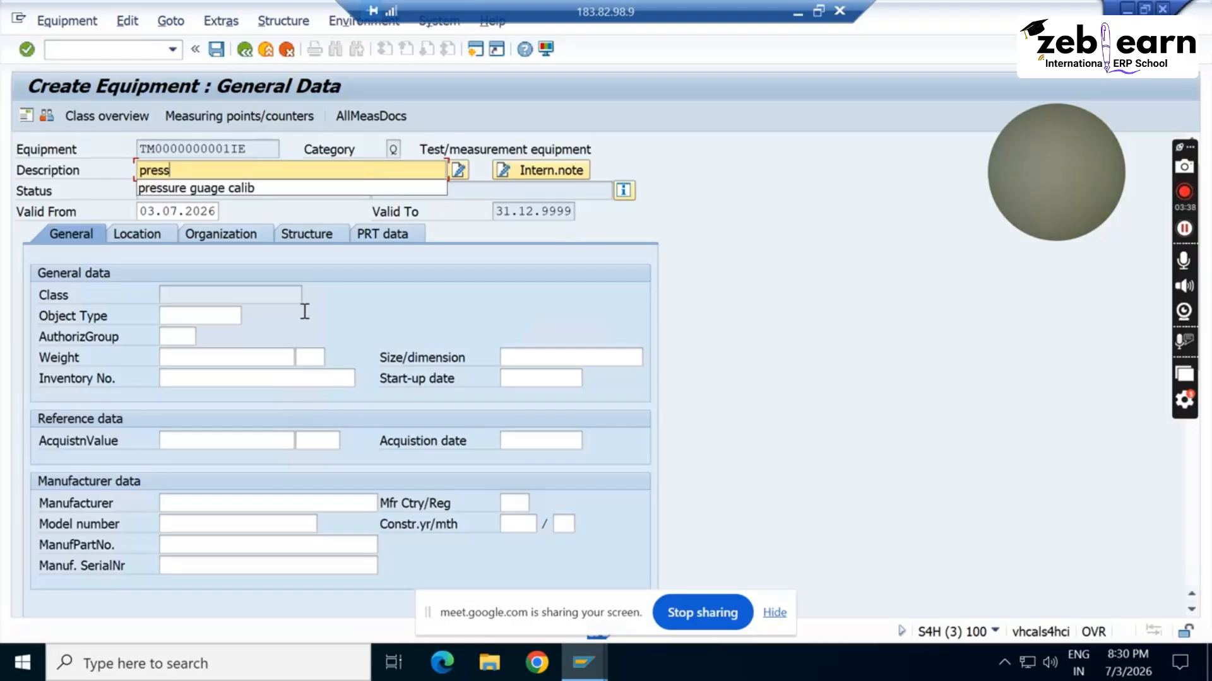
key("BackSpace")
key("BackSpace")
key("BackSpace")
key("BackSpace")
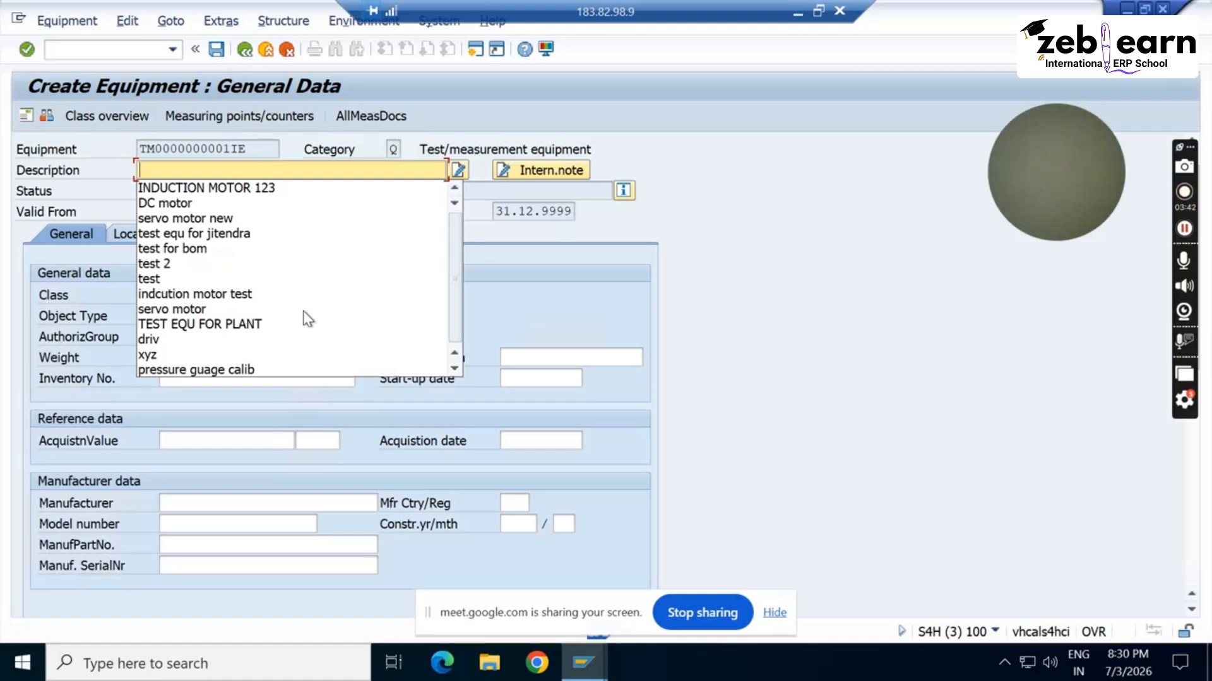
type("tra")
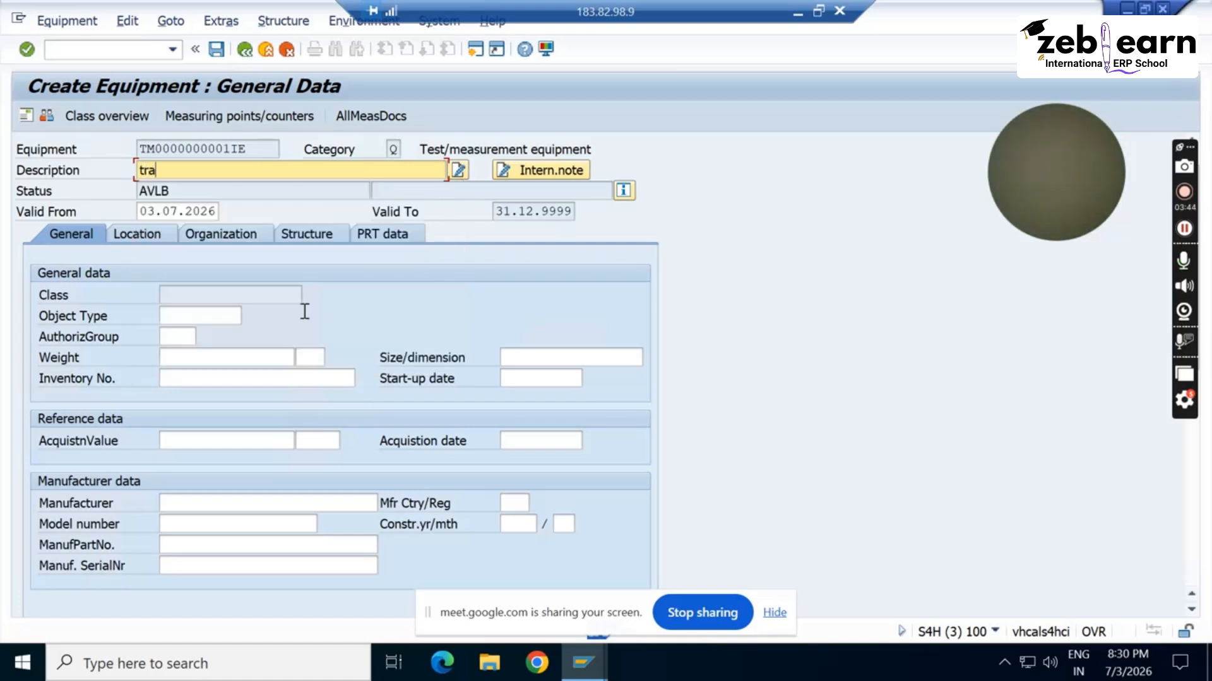
type("nsducer")
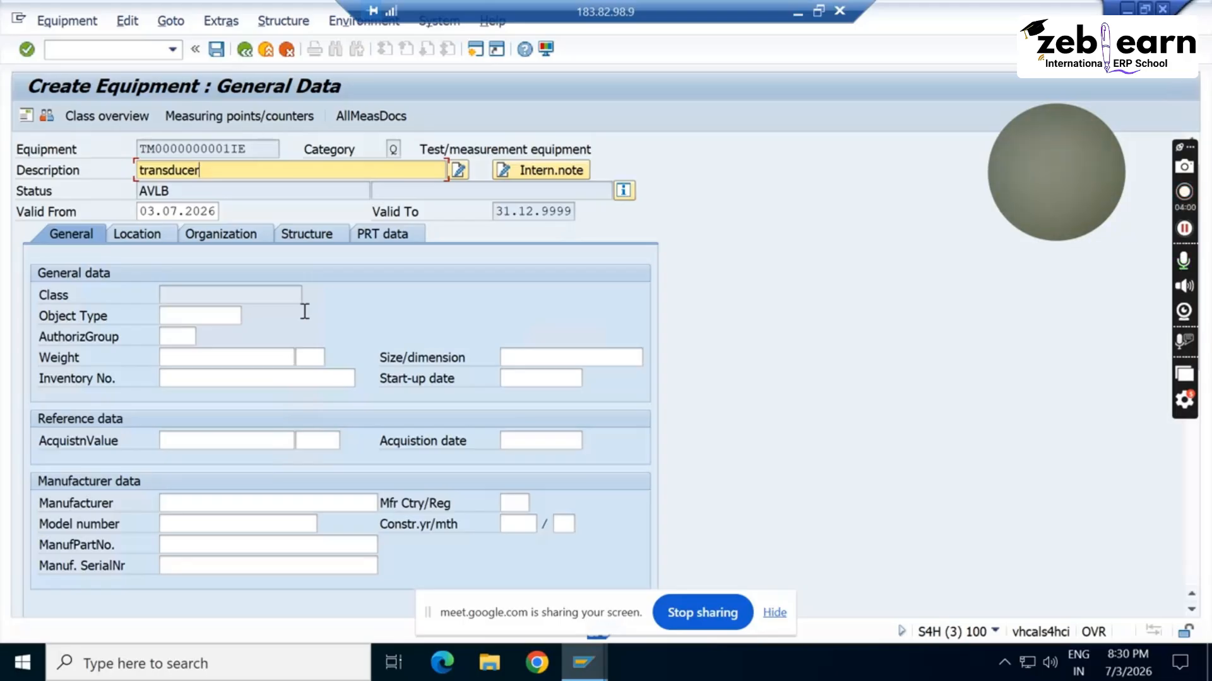
key("BackSpace")
key("BackSpace")
key("BackSpace")
key("BackSpace")
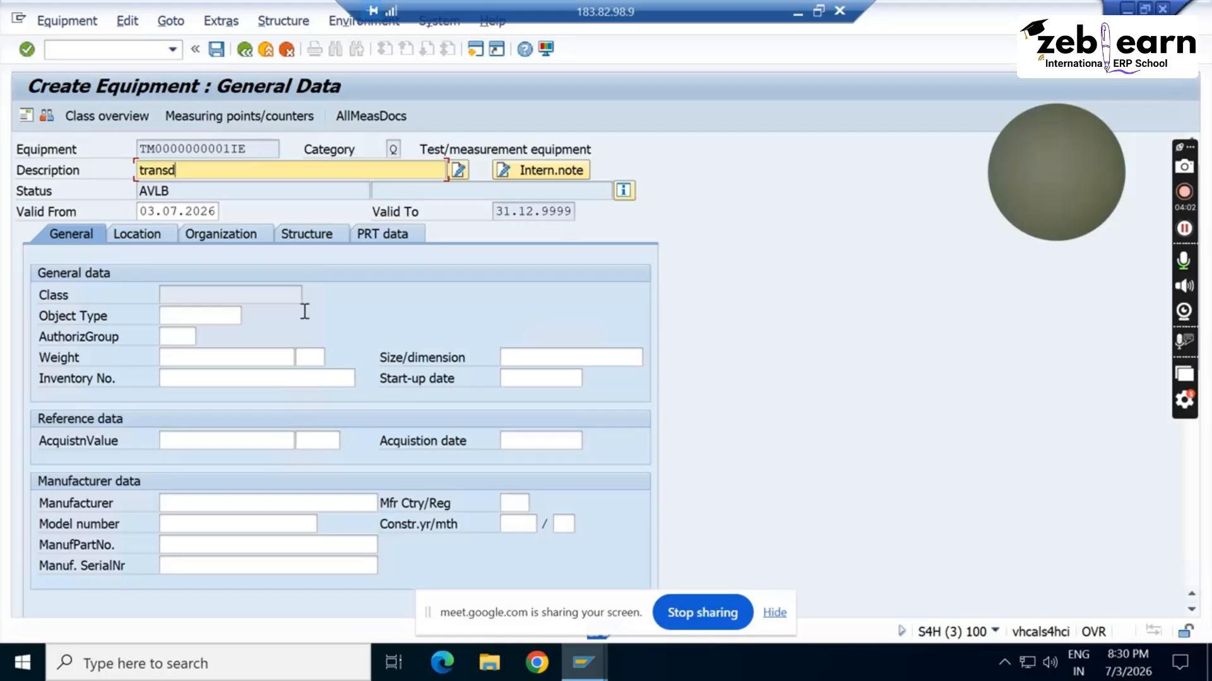
type("ux")
key("BackSpace")
key("BackSpace")
key("BackSpace")
key("BackSpace")
key("BackSpace")
key("BackSpace")
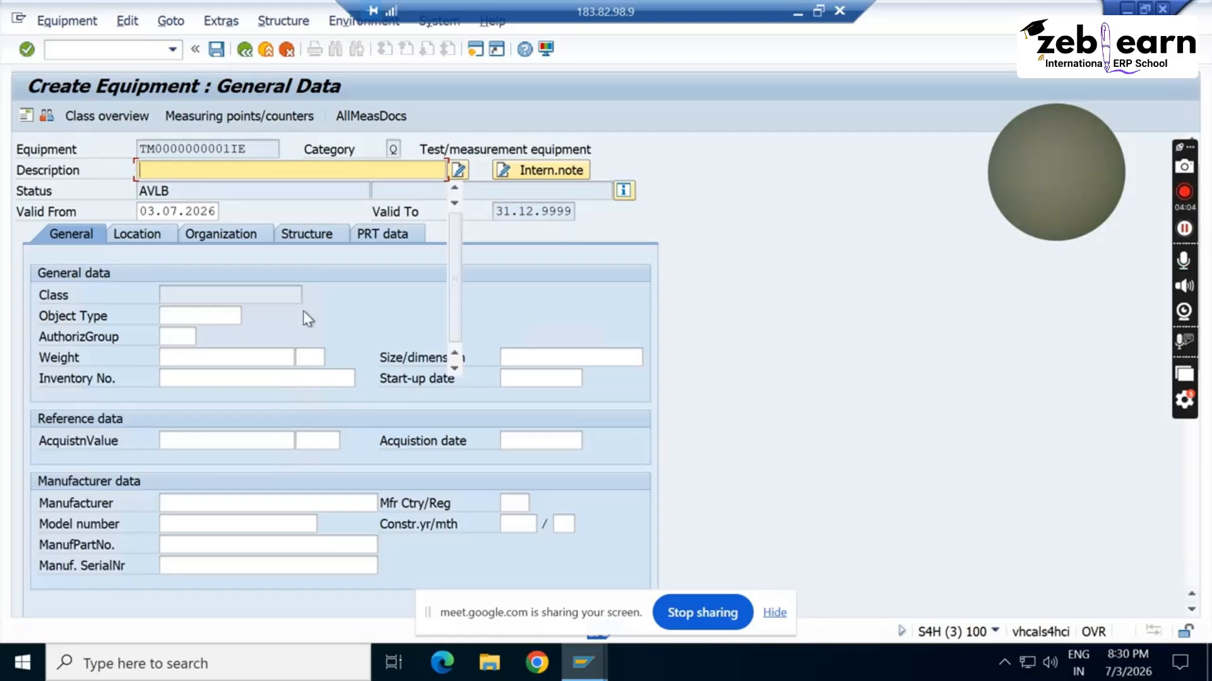
Enter "thermister" as the equipment description
type("ther")
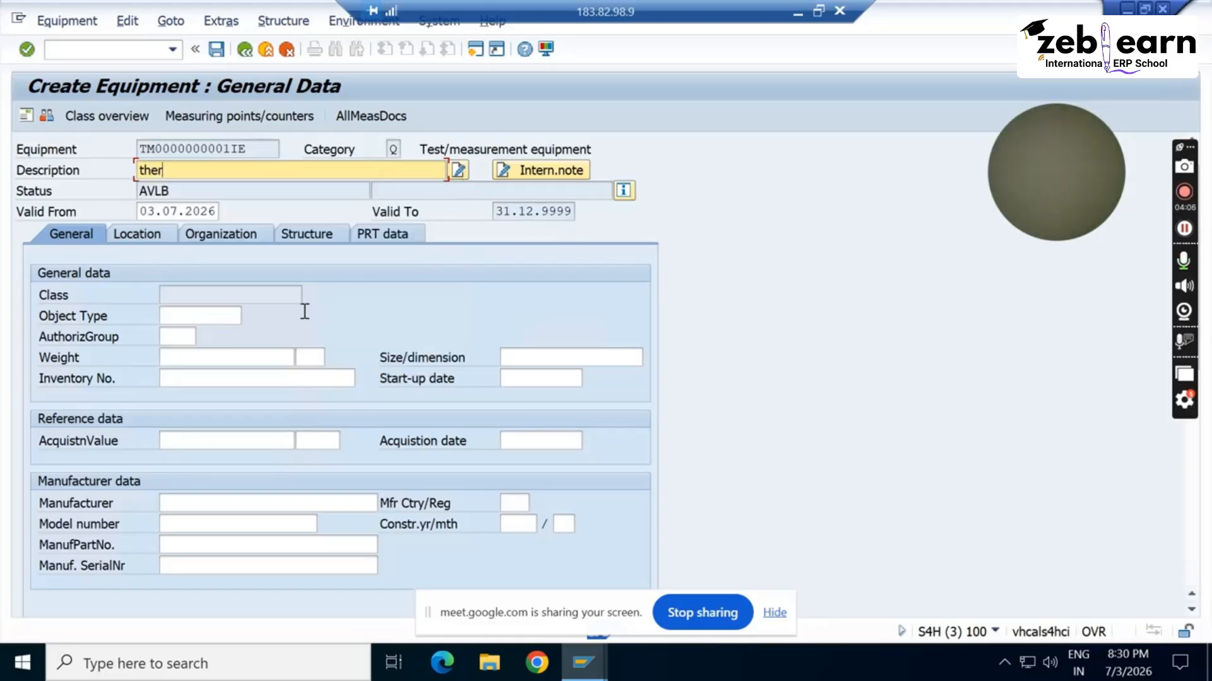
type("moc")
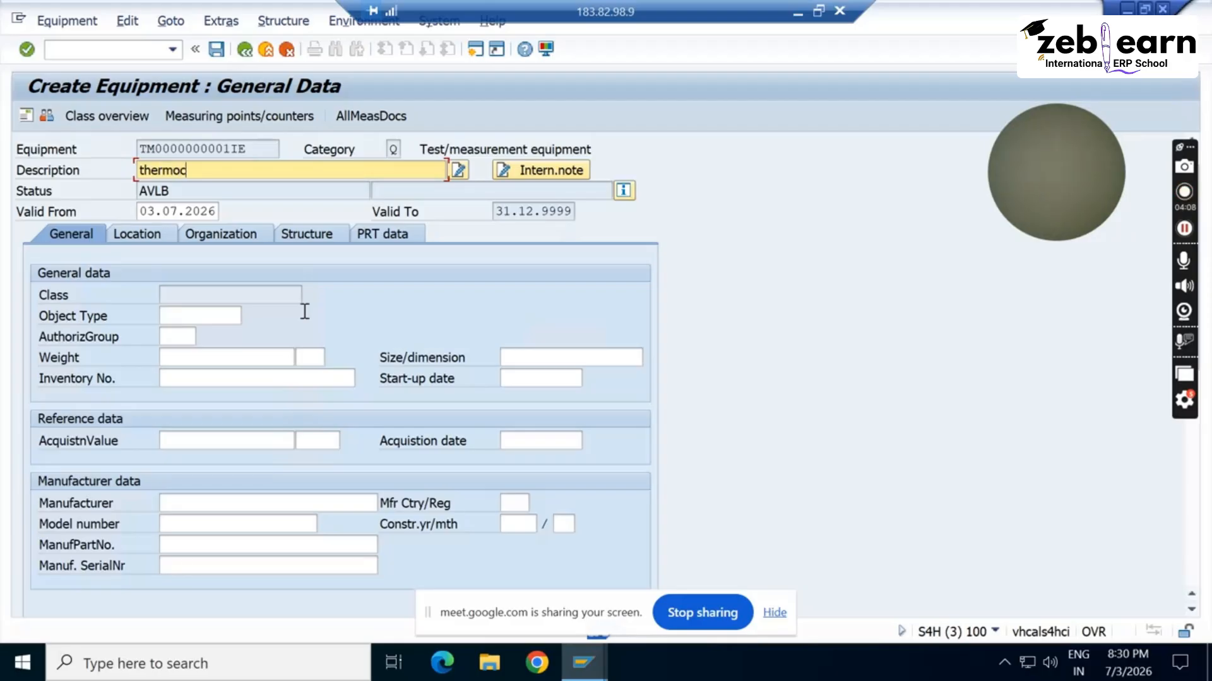
type("u")
key("BackSpace")
key("BackSpace")
key("BackSpace")
key("BackSpace")
key("BackSpace")
type("thermister")
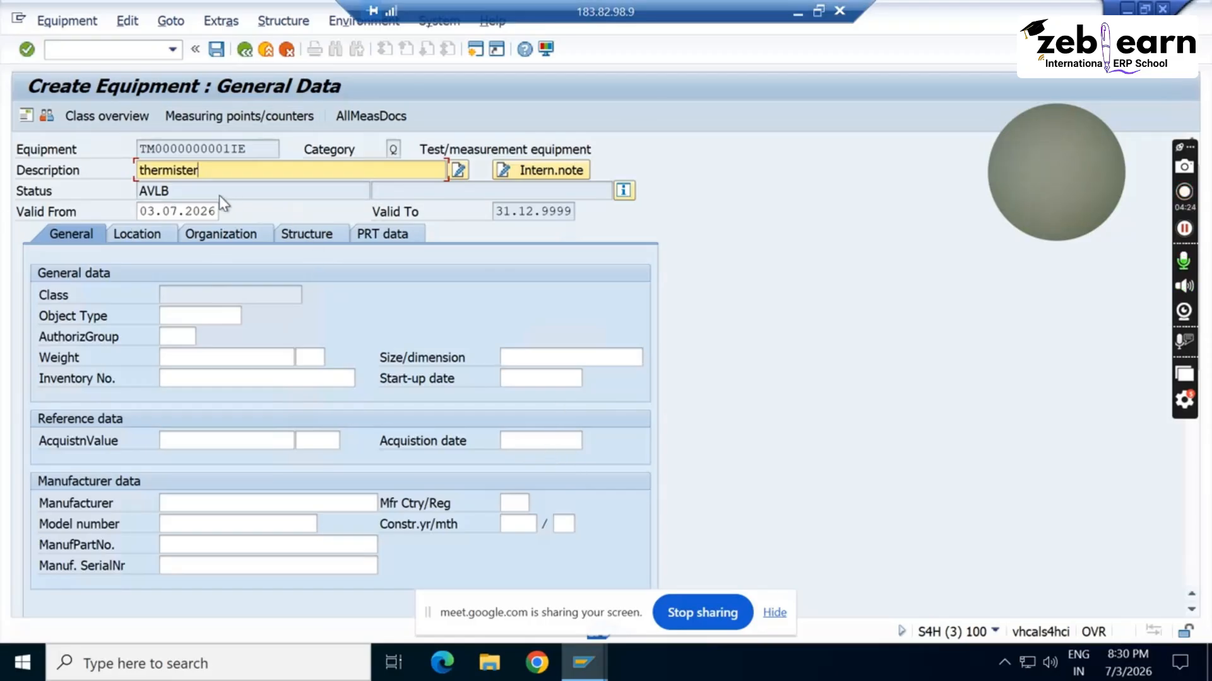
Fill in the general data with object type 9100, authorization group ELE, weight 5000 and inventory number 65678
left_click(181, 317)
left_click(191, 335)
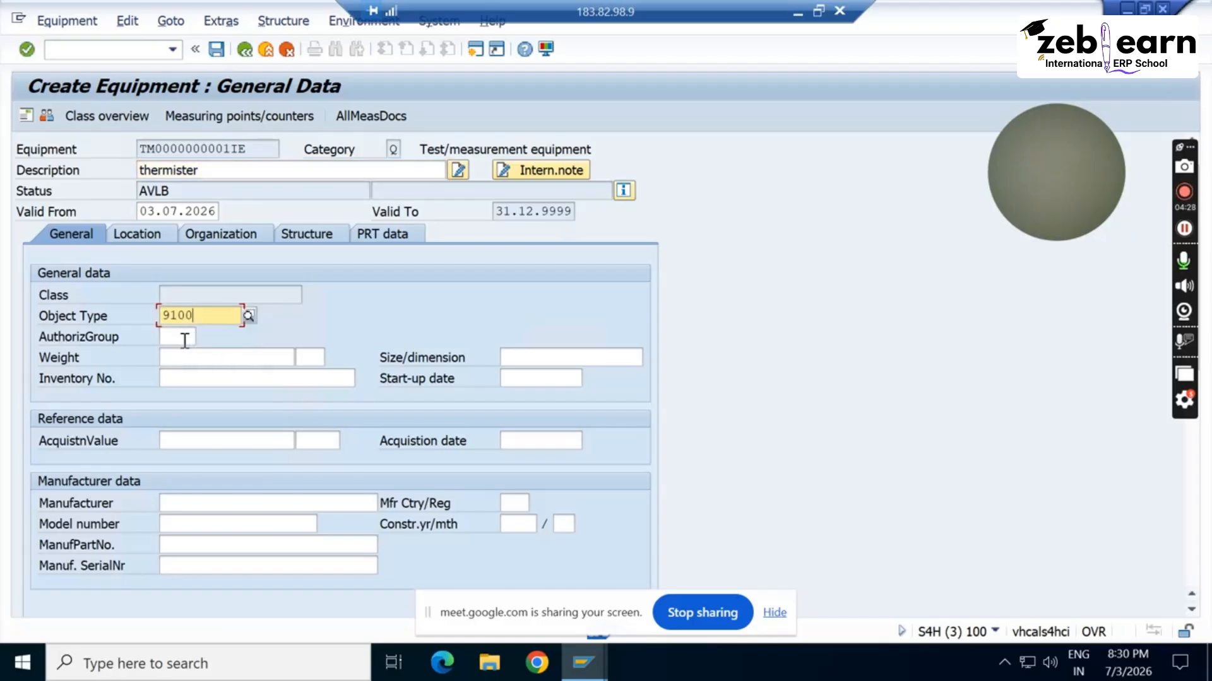
left_click(183, 338)
left_click(188, 354)
left_click(188, 358)
left_click(190, 374)
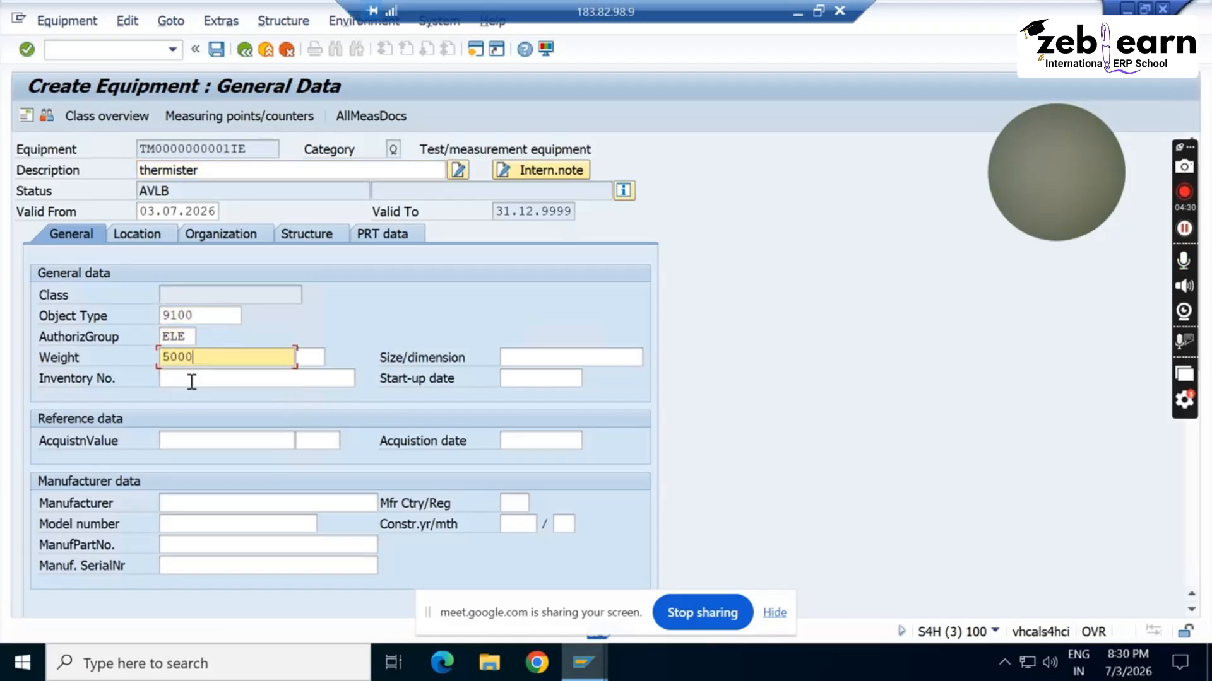
left_click(196, 378)
left_click(197, 400)
Set the acquisition value in the reference data to 1000 INR
left_click(201, 445)
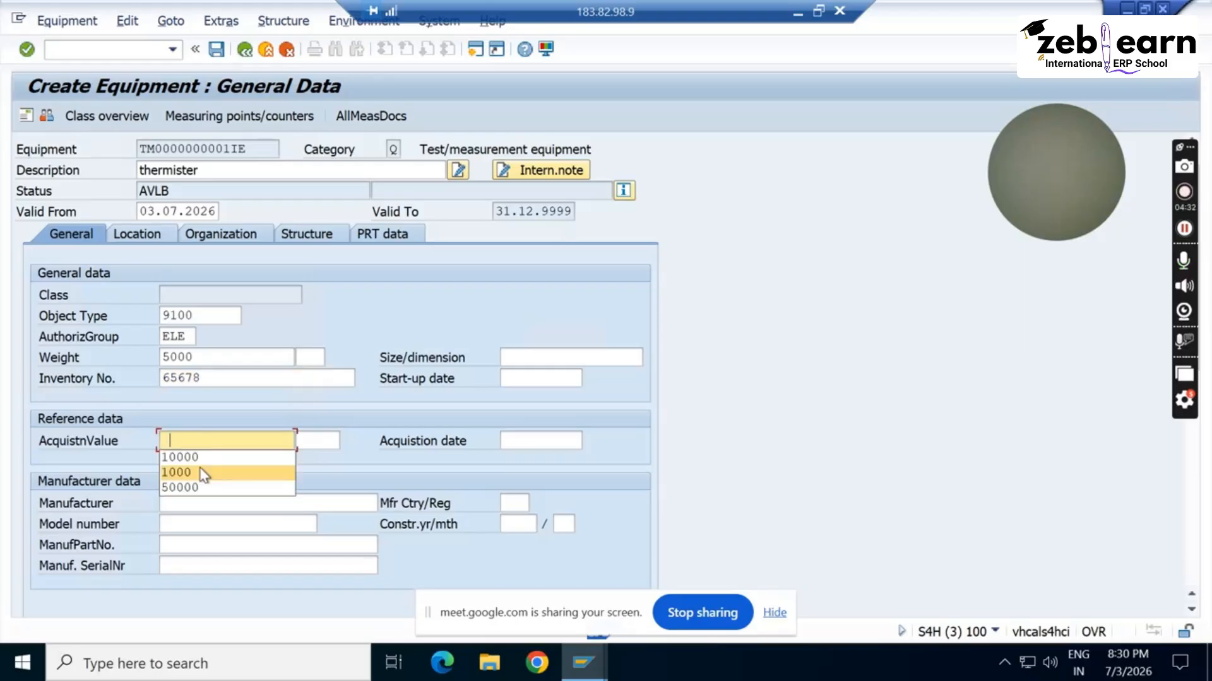
left_click(203, 472)
left_click(316, 442)
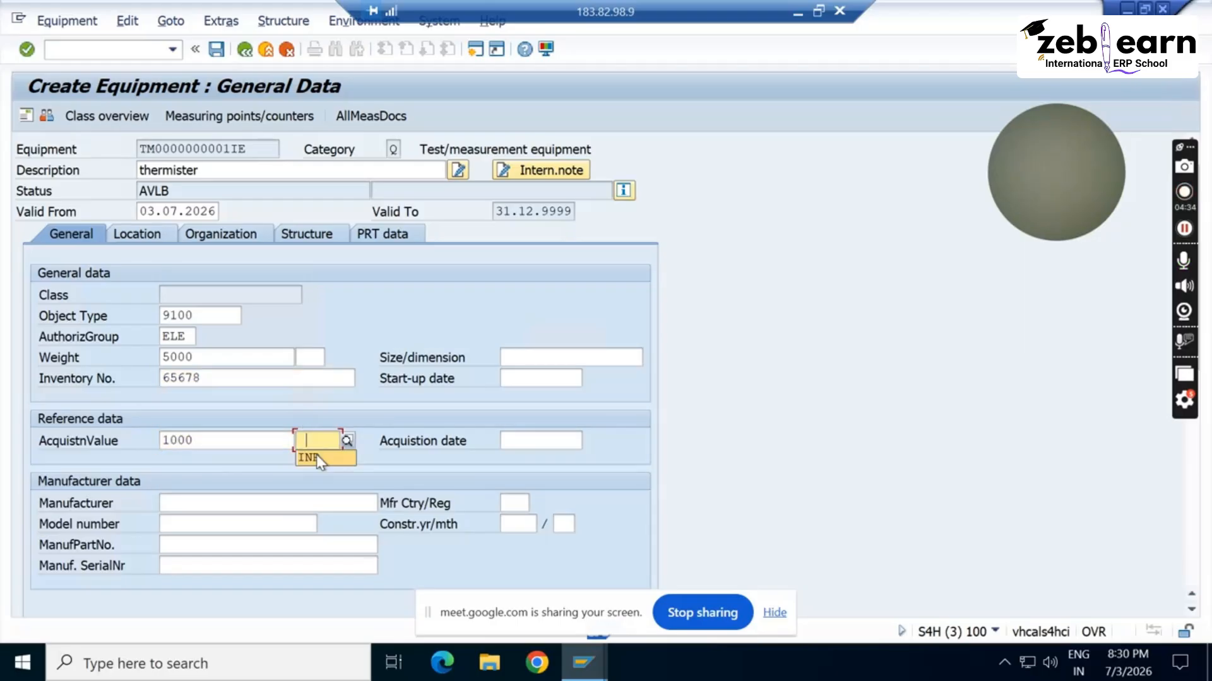
left_click(317, 457)
Fill in the manufacturer data with manufacturer abb, model number dads535, part number GJB45558 and serial number 4655
left_click(251, 504)
left_click(241, 522)
left_click(243, 524)
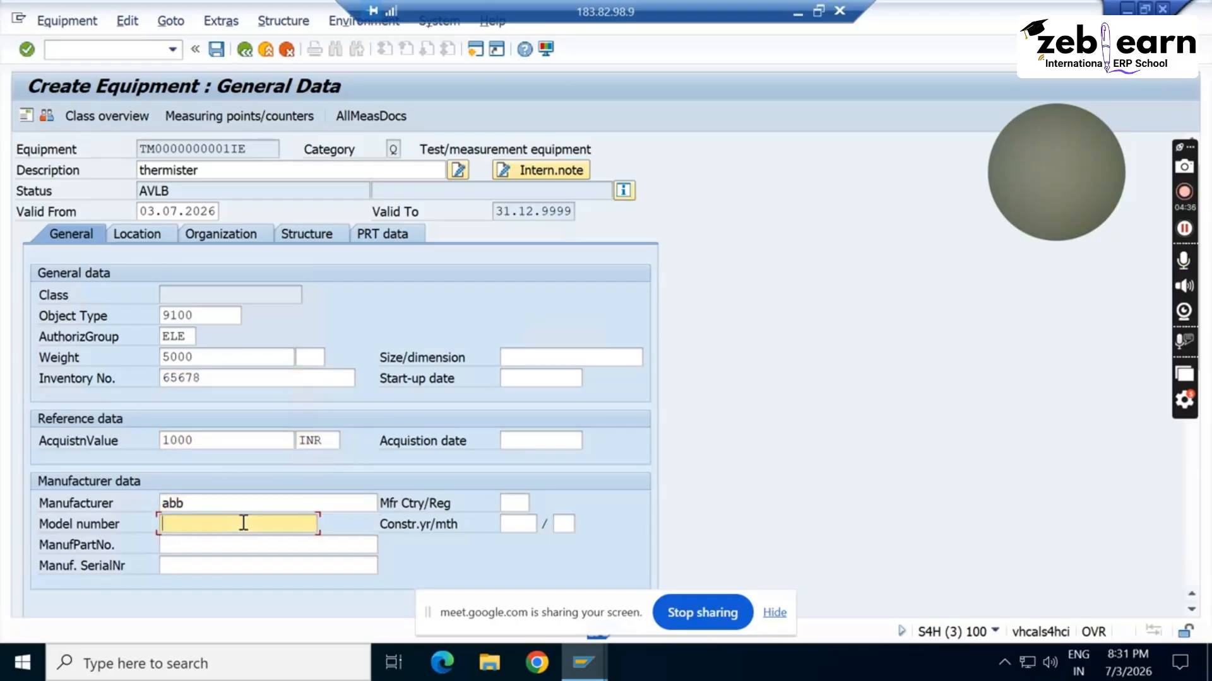
left_click(244, 539)
left_click(243, 545)
left_click(245, 569)
left_click(256, 565)
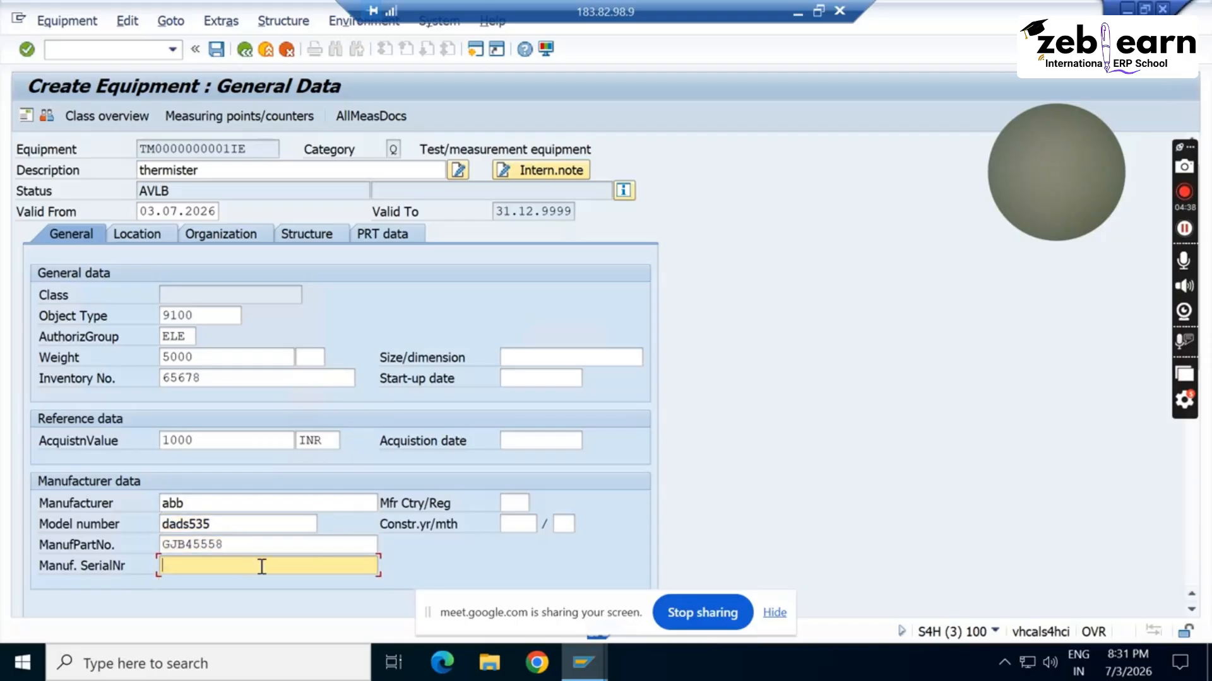
left_click(271, 578)
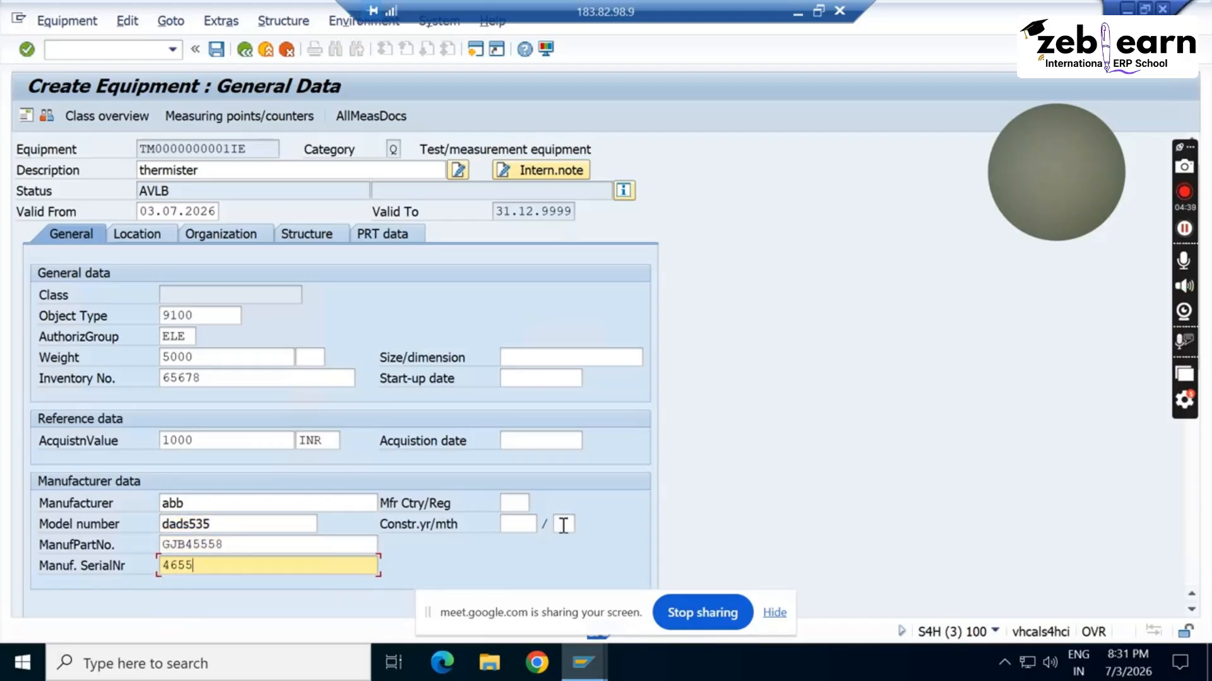
Set the equipment's size/dimension to 854*65
left_click(524, 359)
left_click(522, 386)
left_click(522, 385)
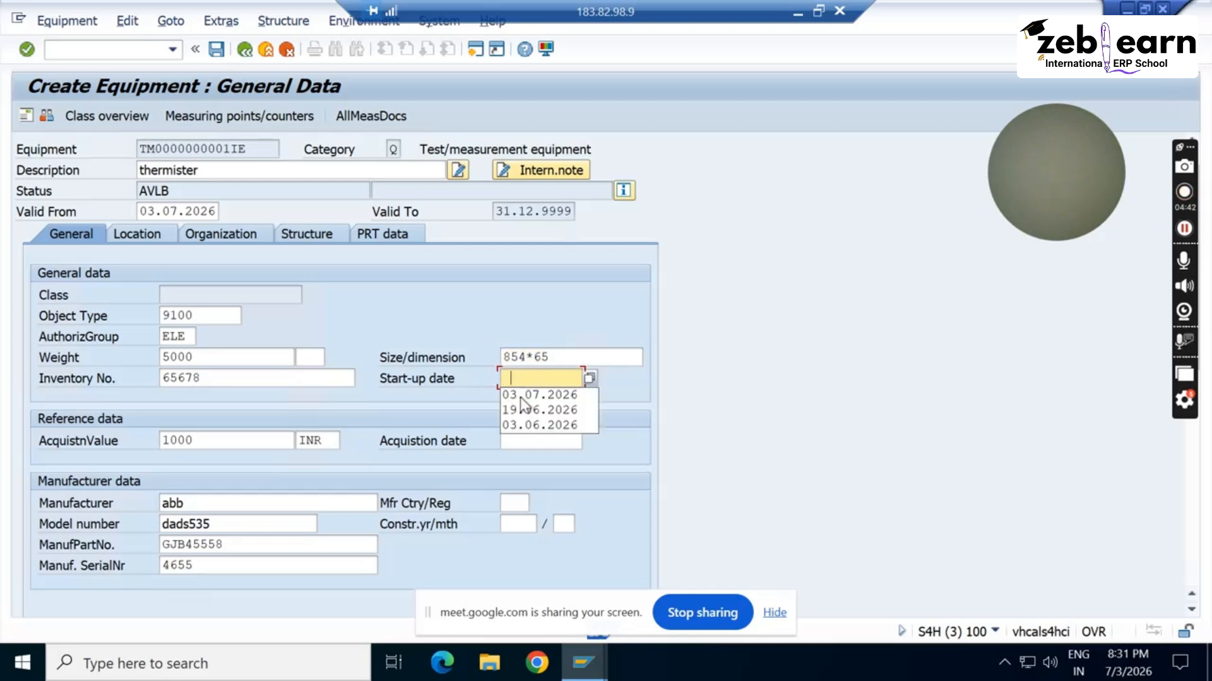
left_click(516, 392)
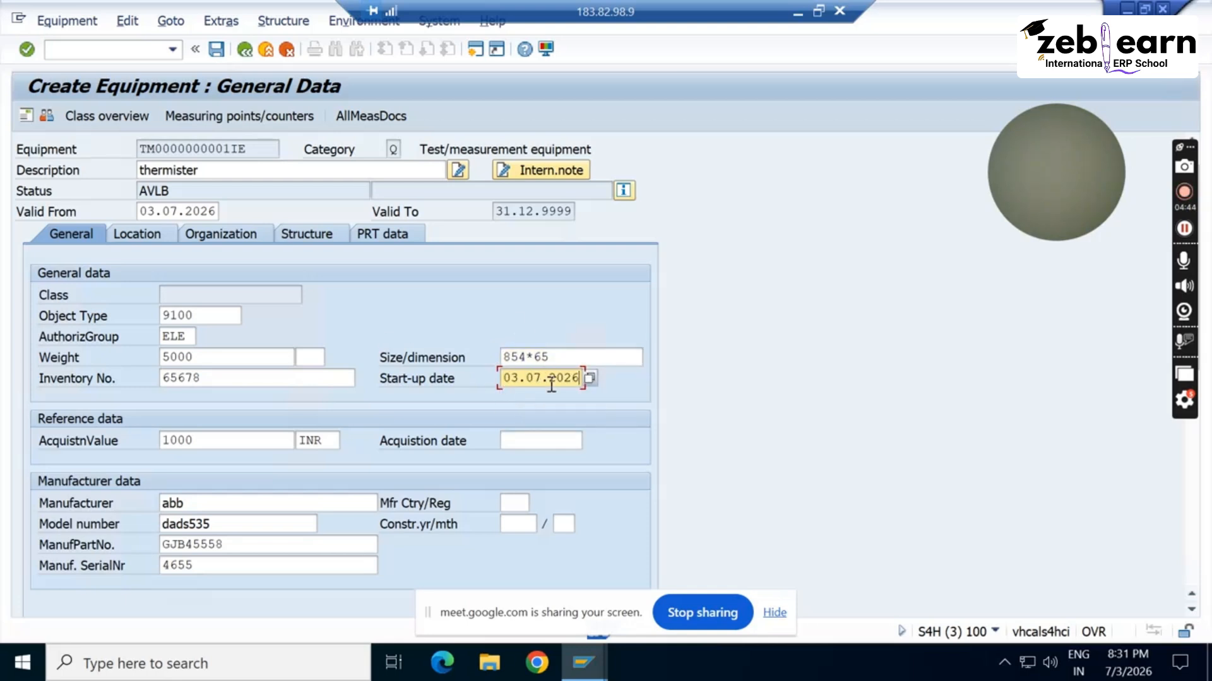
key("BackSpace")
key("BackSpace")
key("BackSpace")
key("BackSpace")
key("BackSpace")
key("BackSpace")
key("BackSpace")
key("BackSpace")
key("BackSpace")
key("BackSpace")
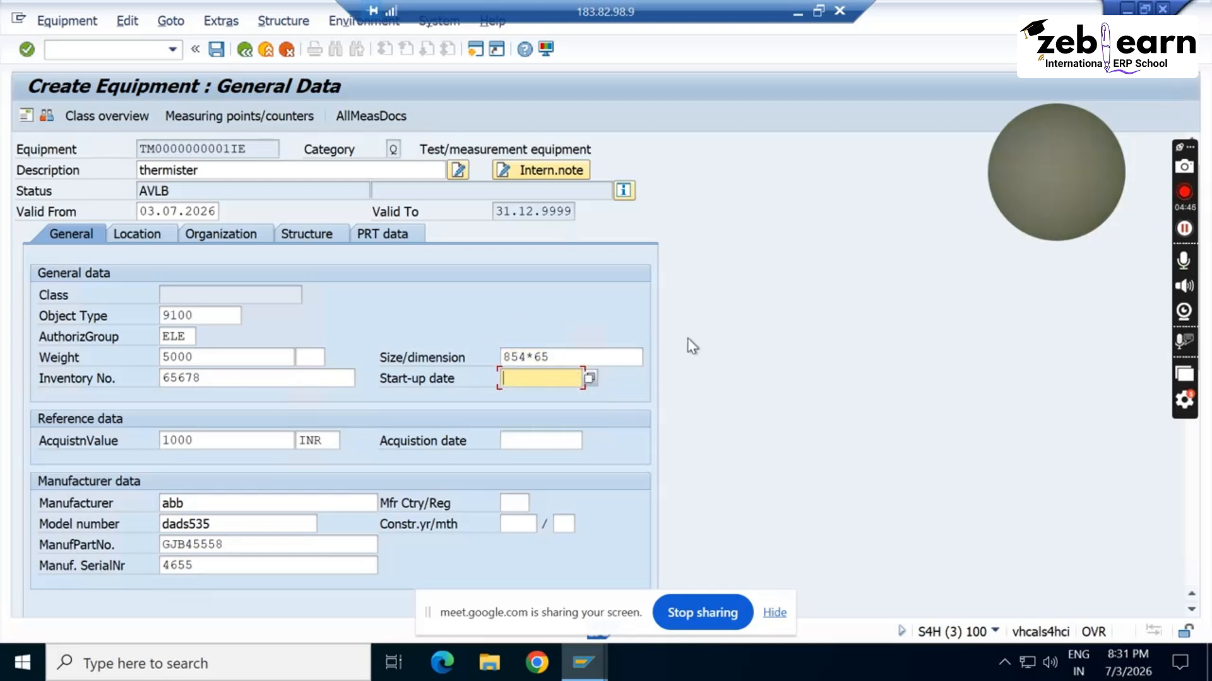
Fill in the location data with maintenance plant 1010, location UTY and plant section COM
left_click(174, 236)
left_click(169, 293)
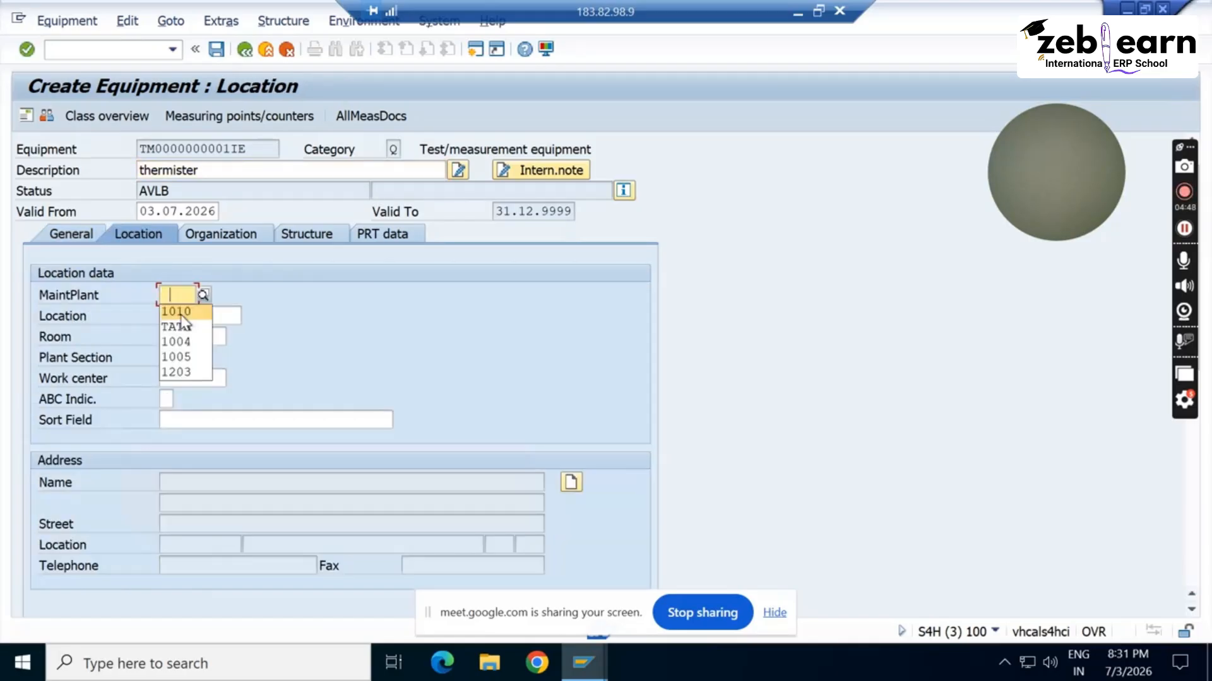
left_click(180, 310)
left_click(195, 315)
left_click(180, 332)
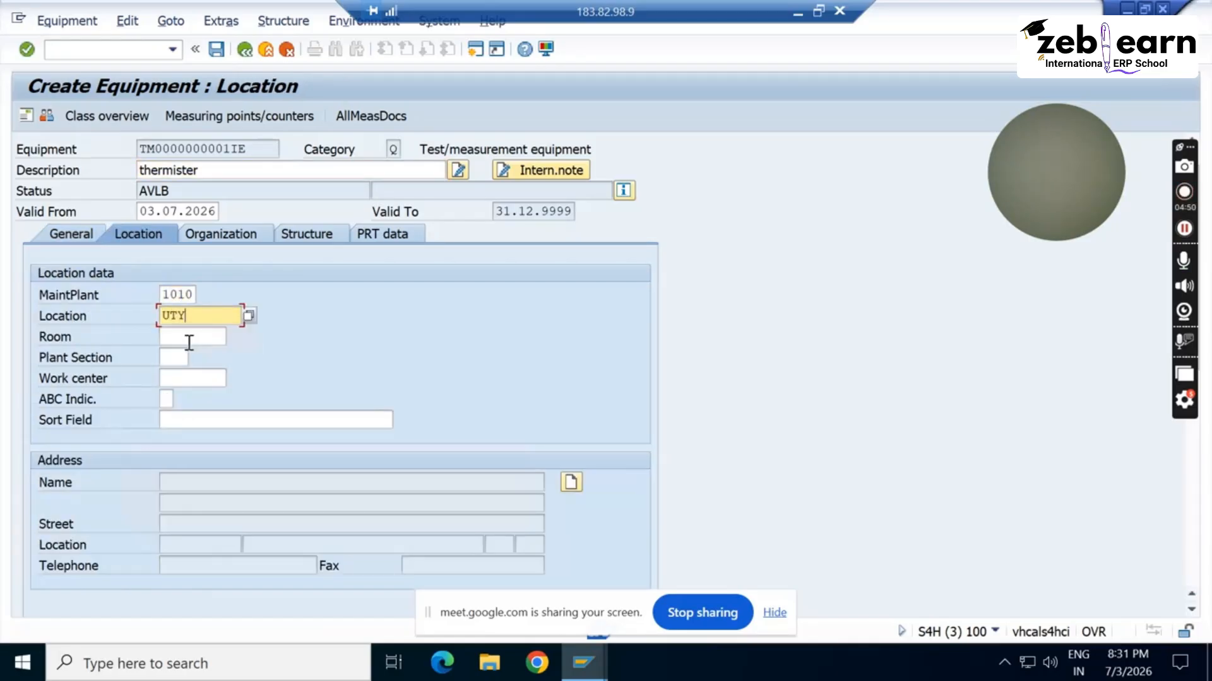
left_click(180, 337)
left_click(173, 358)
left_click(191, 373)
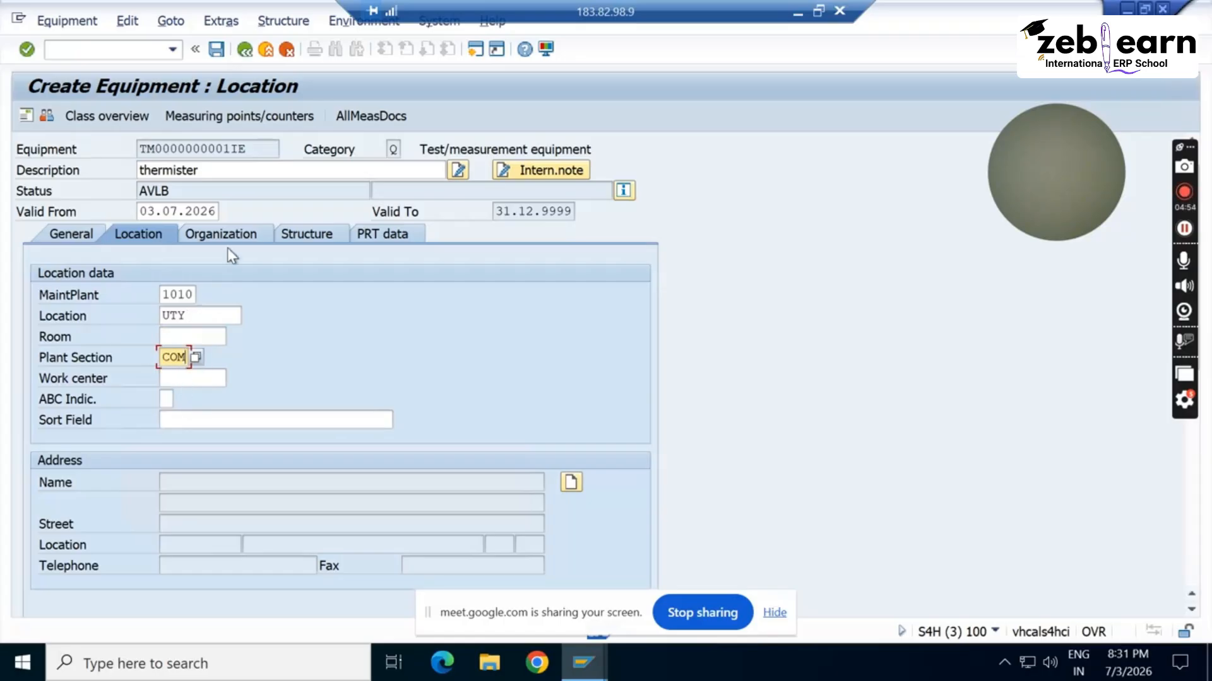
Assign planner group 910 and main work center RES-0200 in the equipment's organization responsibilities
left_click(232, 237)
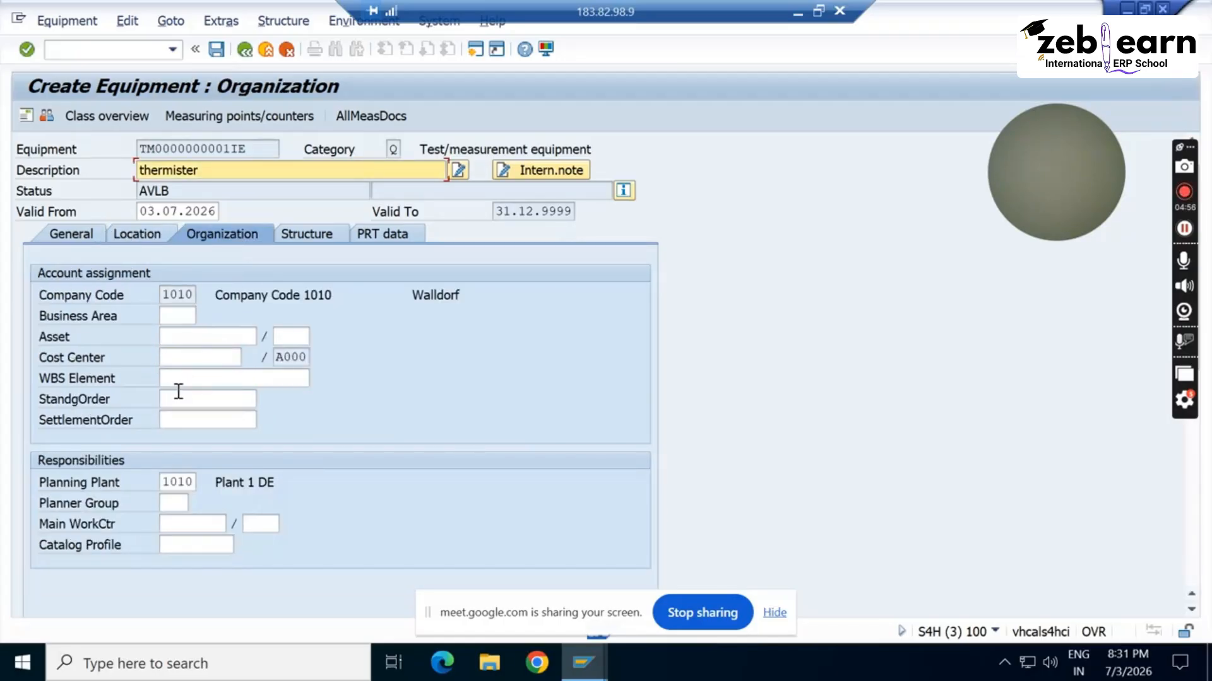
left_click(173, 503)
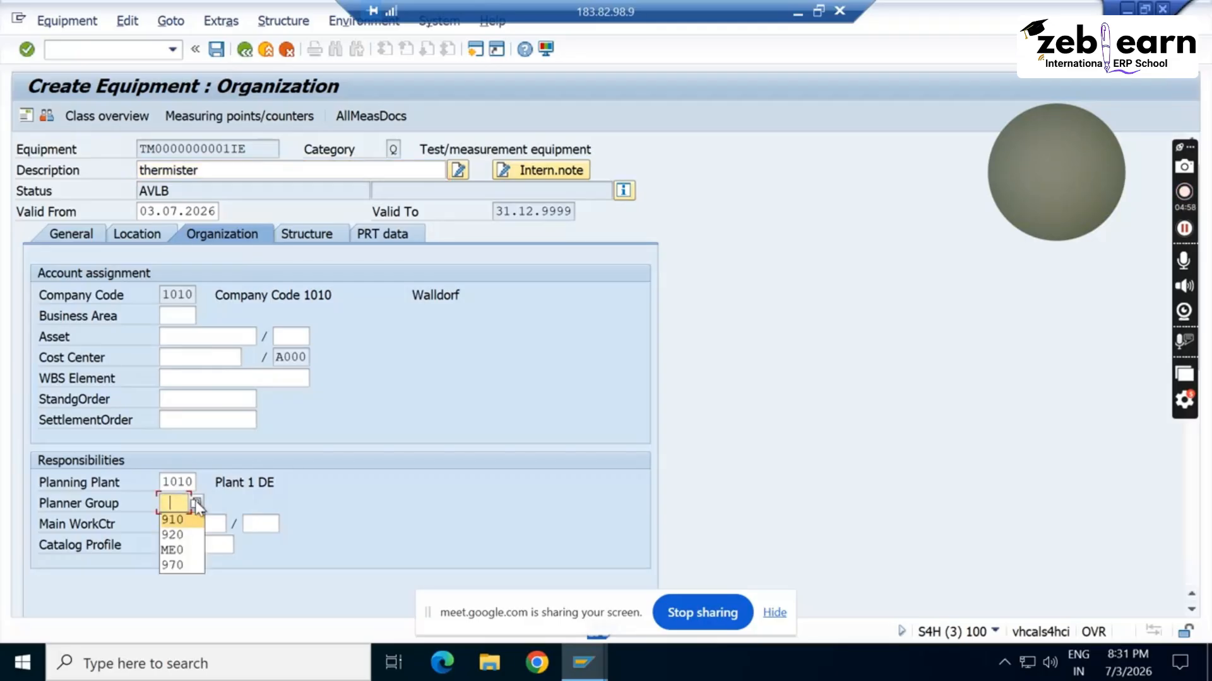
left_click(196, 503)
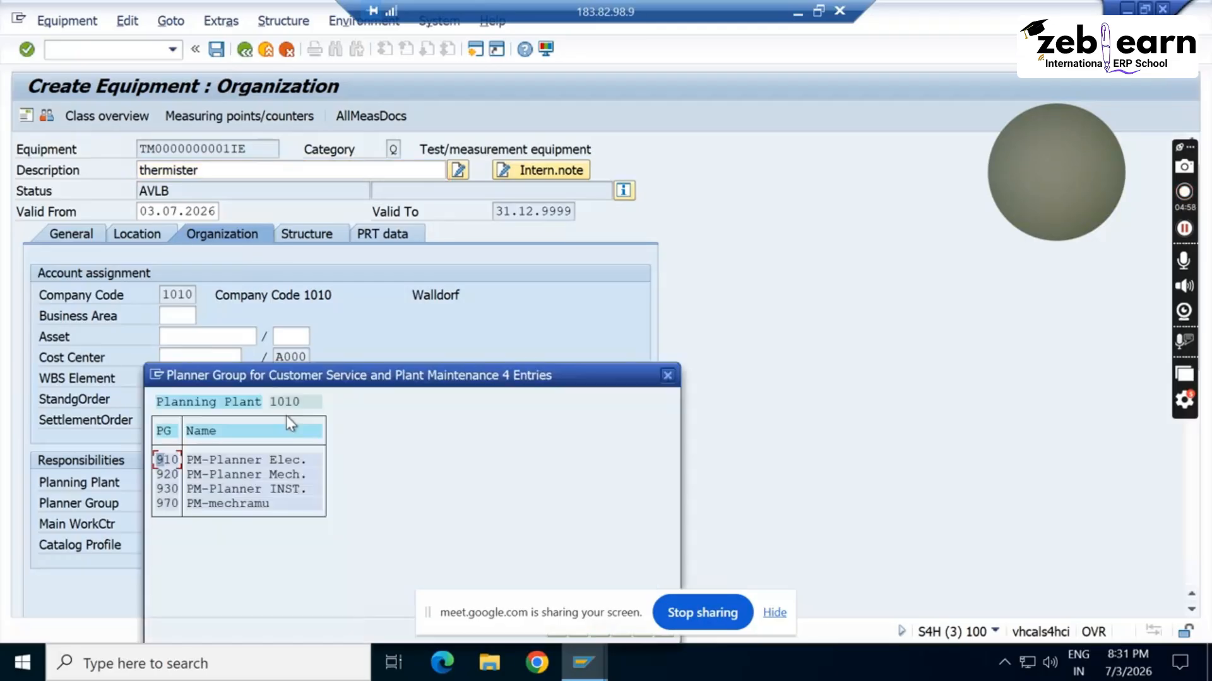
double_click(226, 465)
left_click(226, 525)
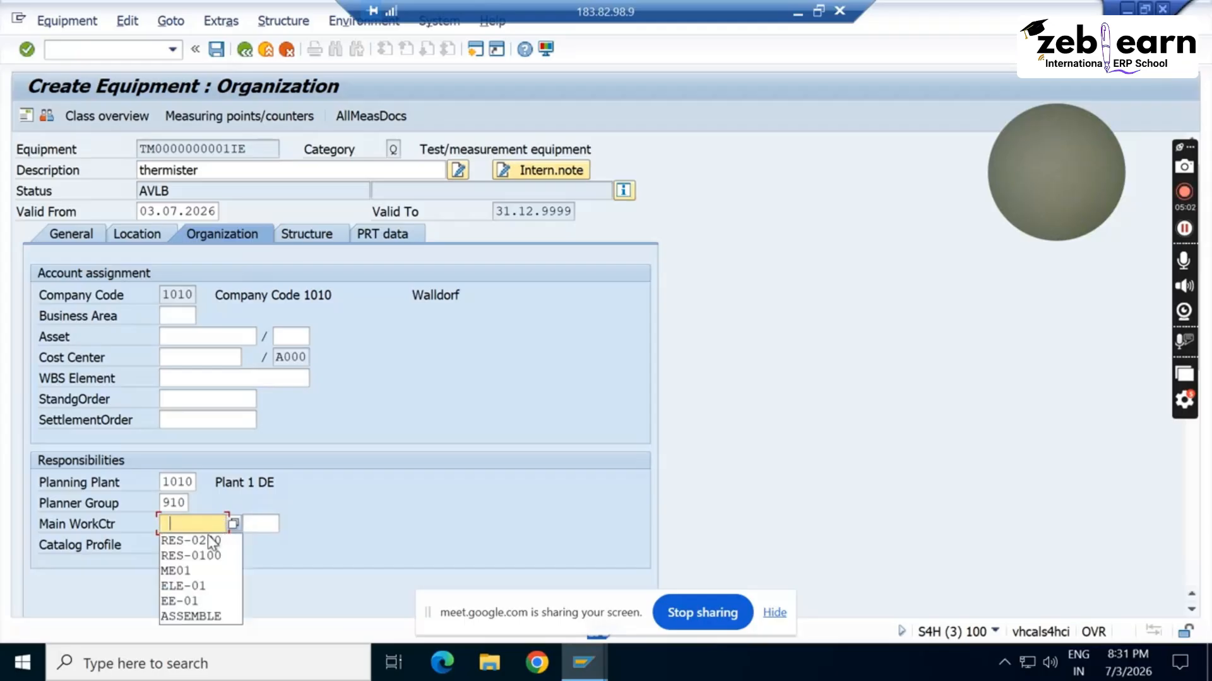
left_click(208, 541)
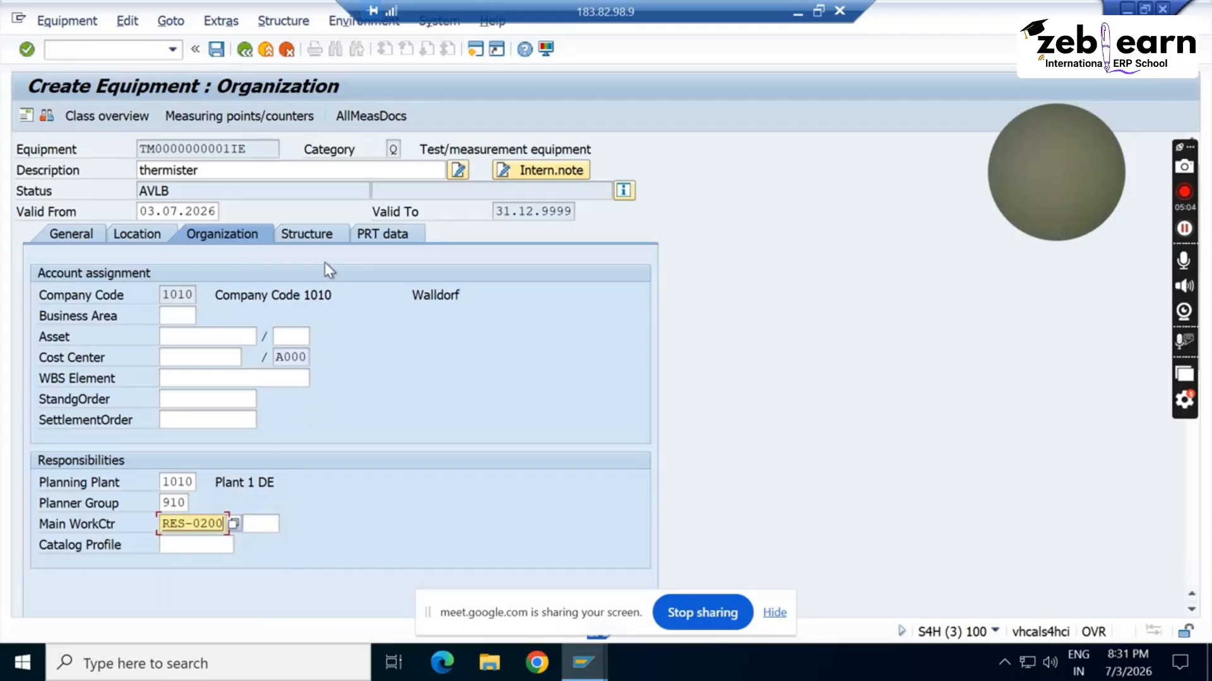
Confirm the equipment's organization data, accepting the planning plant as the plant for the main work center
key("Return")
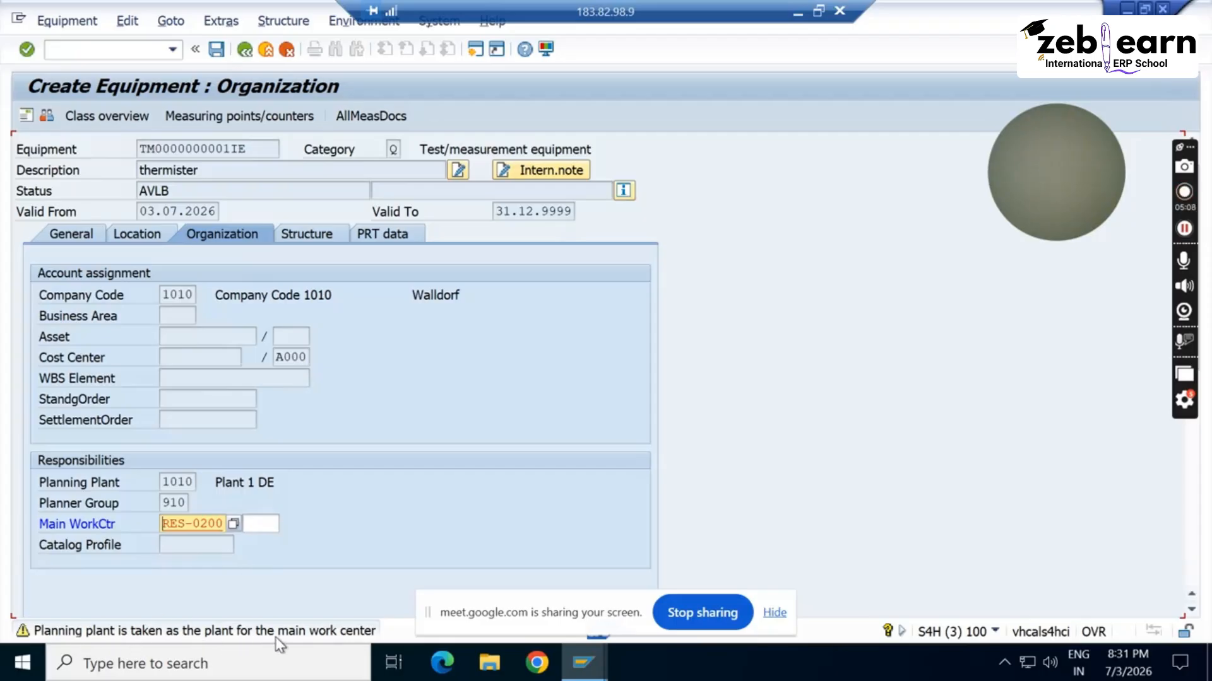
key("Return")
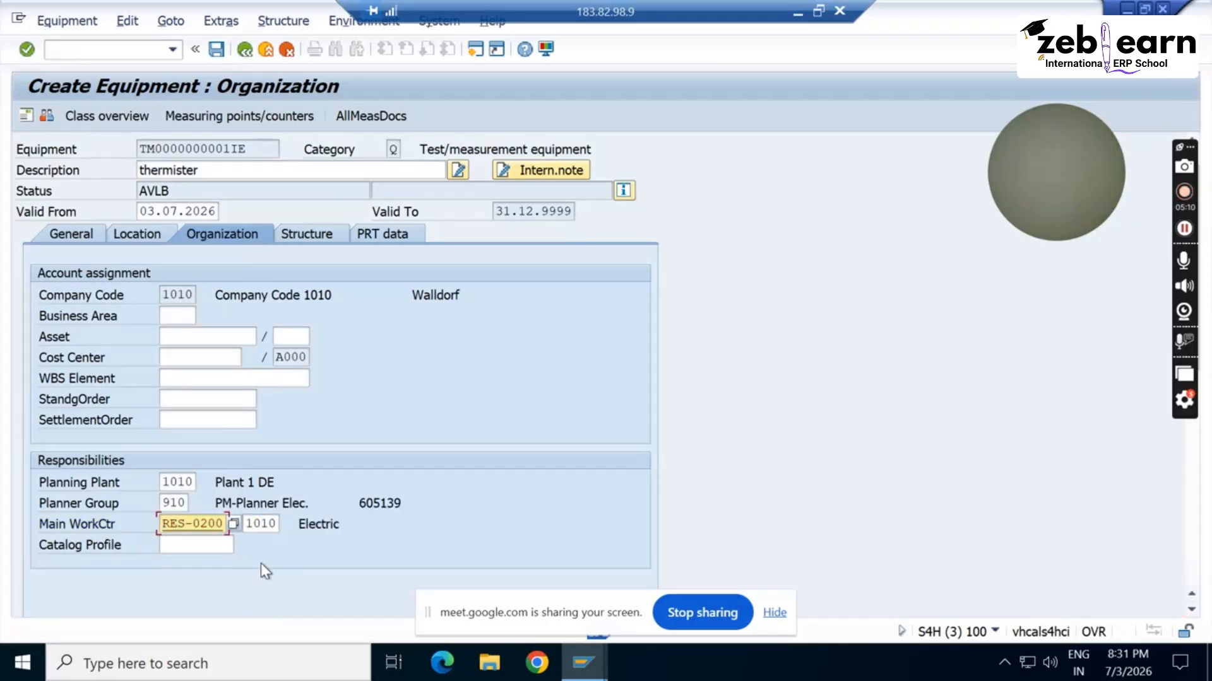
Review the equipment's structure and PRT data, and save the new equipment master record
left_click(307, 239)
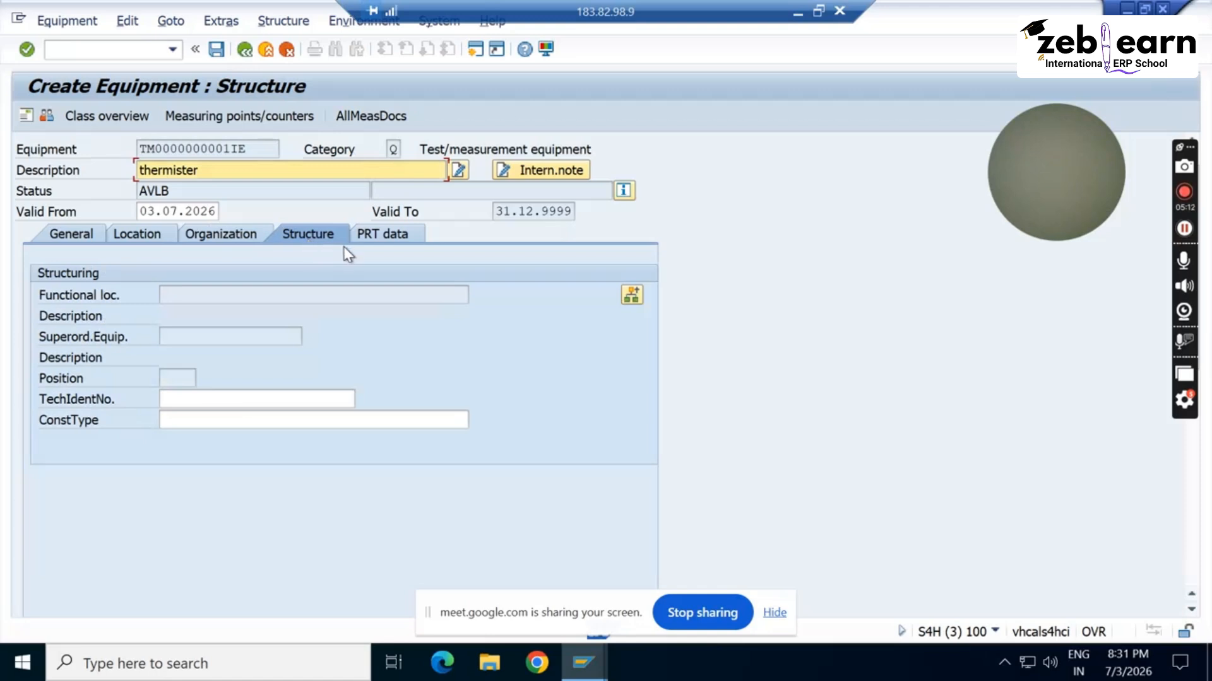
left_click(364, 242)
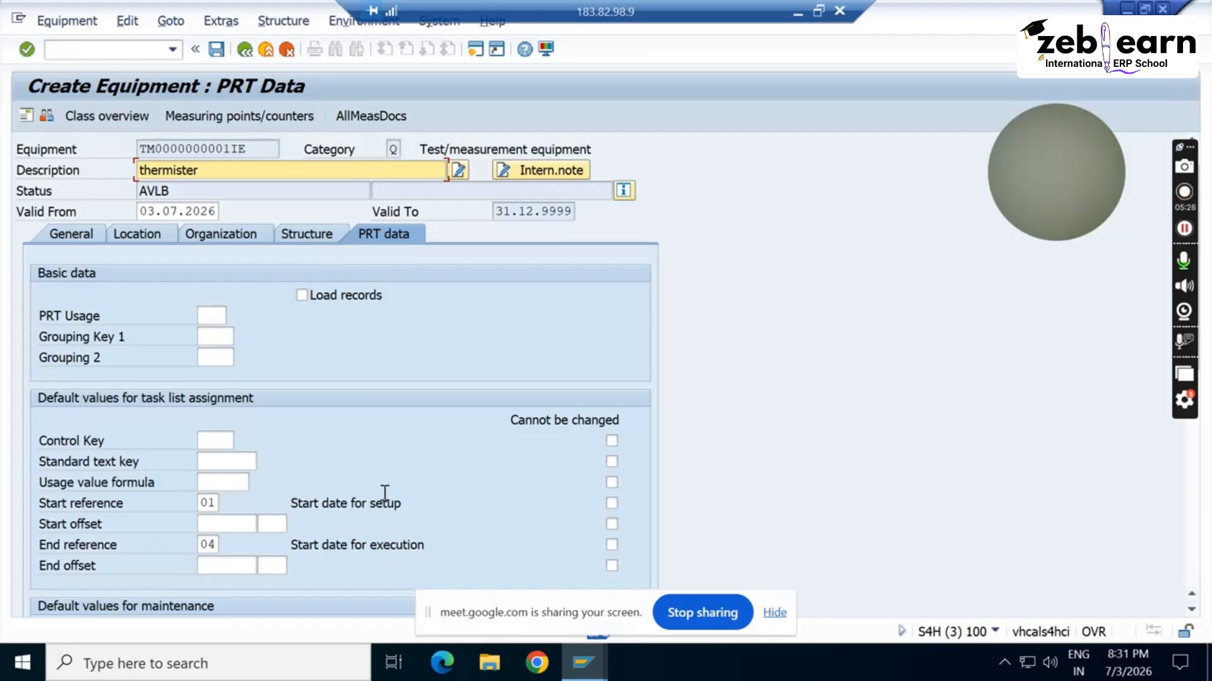
scroll(385, 493, "down", 1)
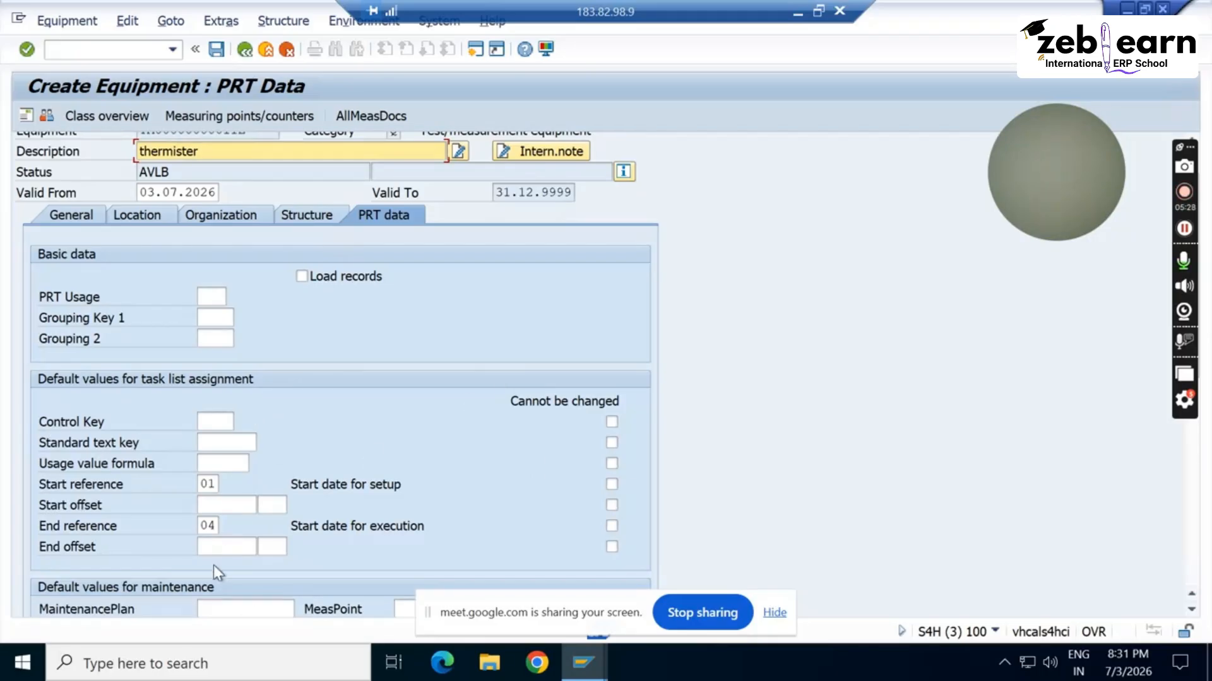
scroll(214, 565, "down", 3)
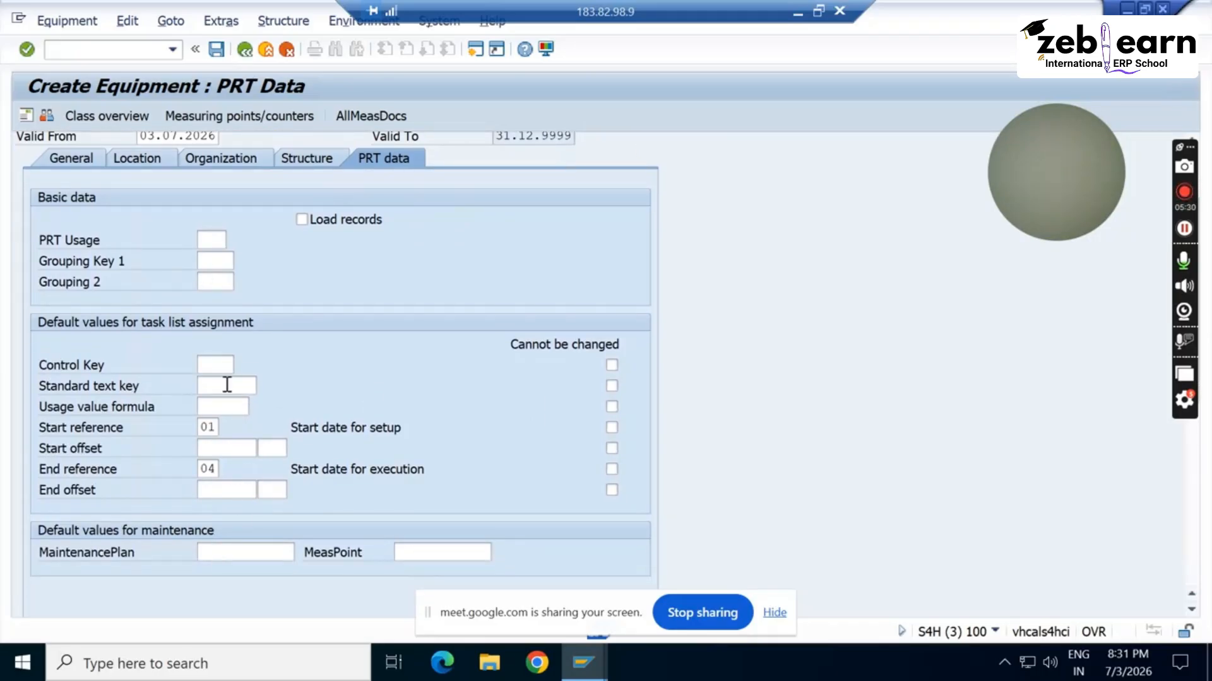
scroll(218, 378, "up", 3)
scroll(214, 380, "up", 1)
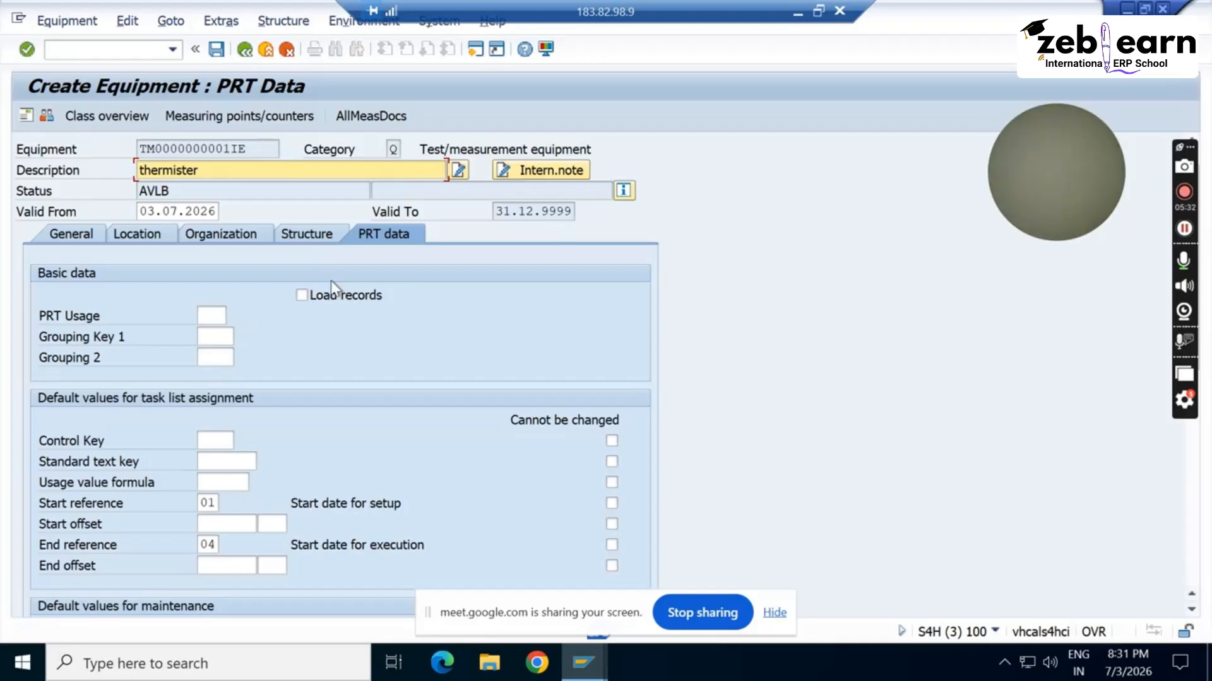
left_click(216, 50)
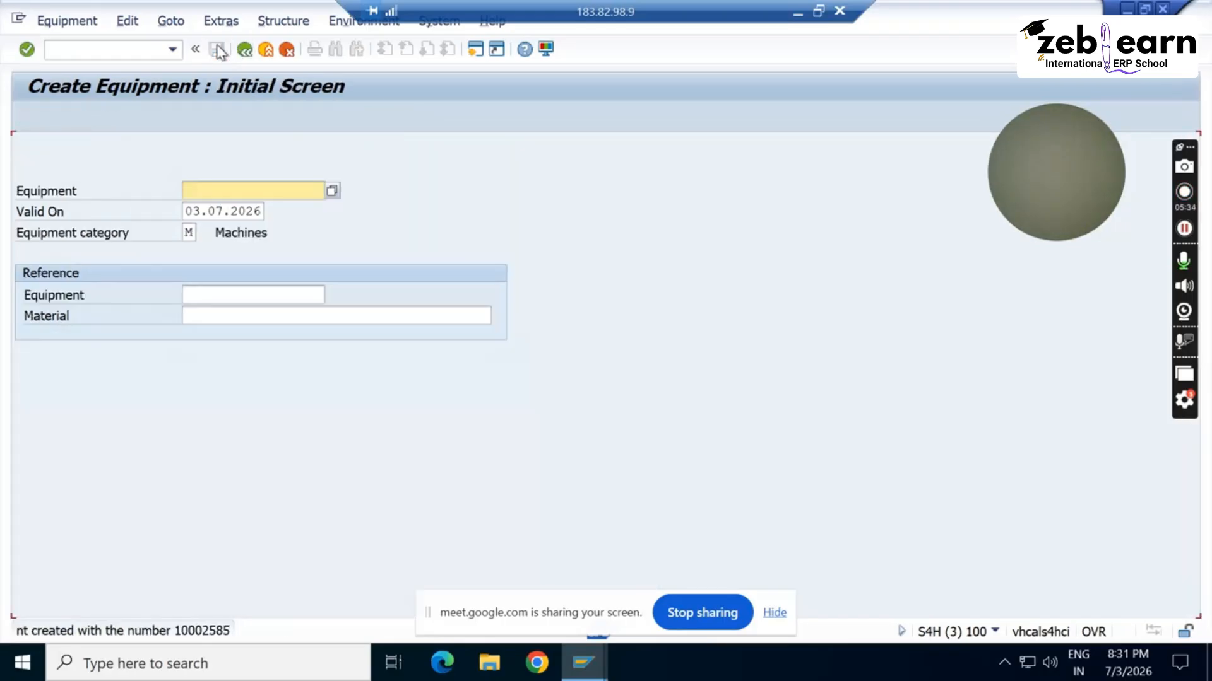
Open the newly created thermister equipment in change mode and select its equipment number
left_click(70, 21)
left_click(75, 86)
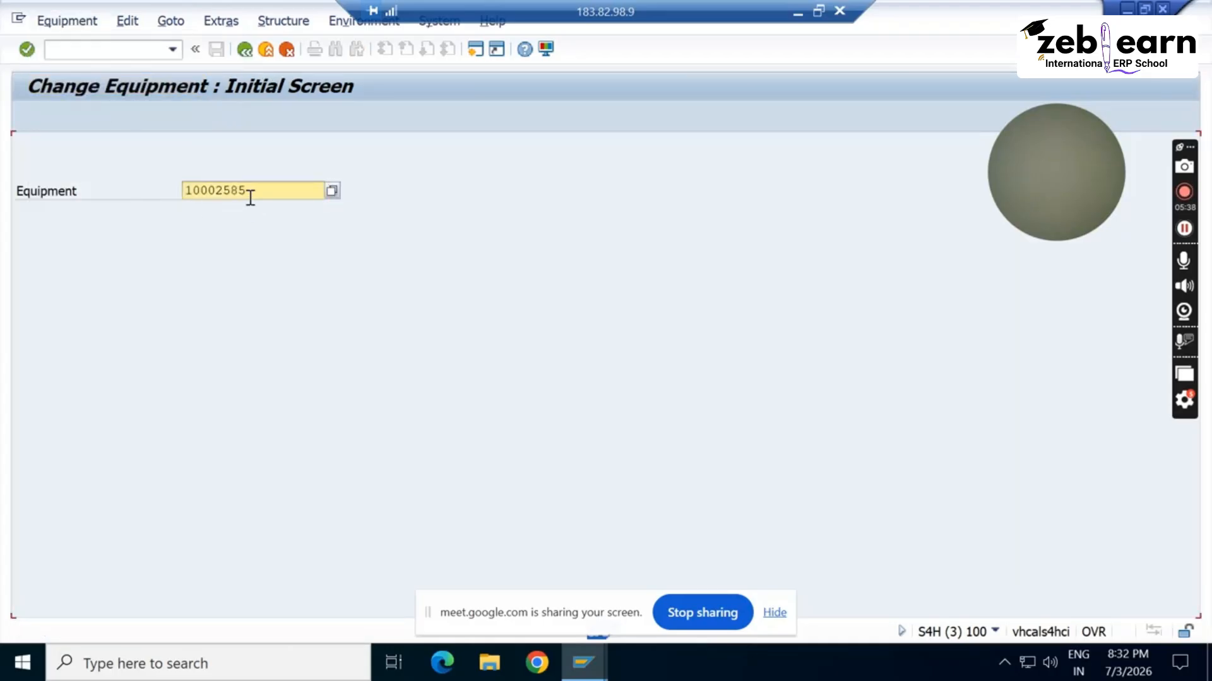
key("Return")
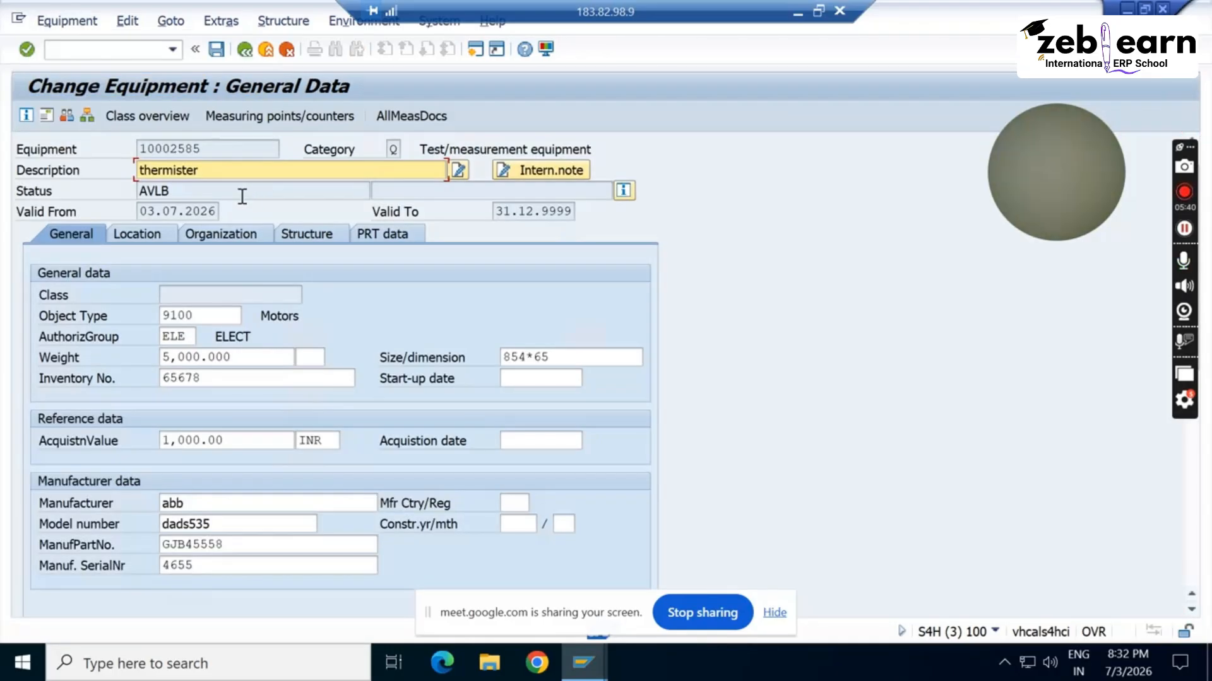
left_click(203, 151)
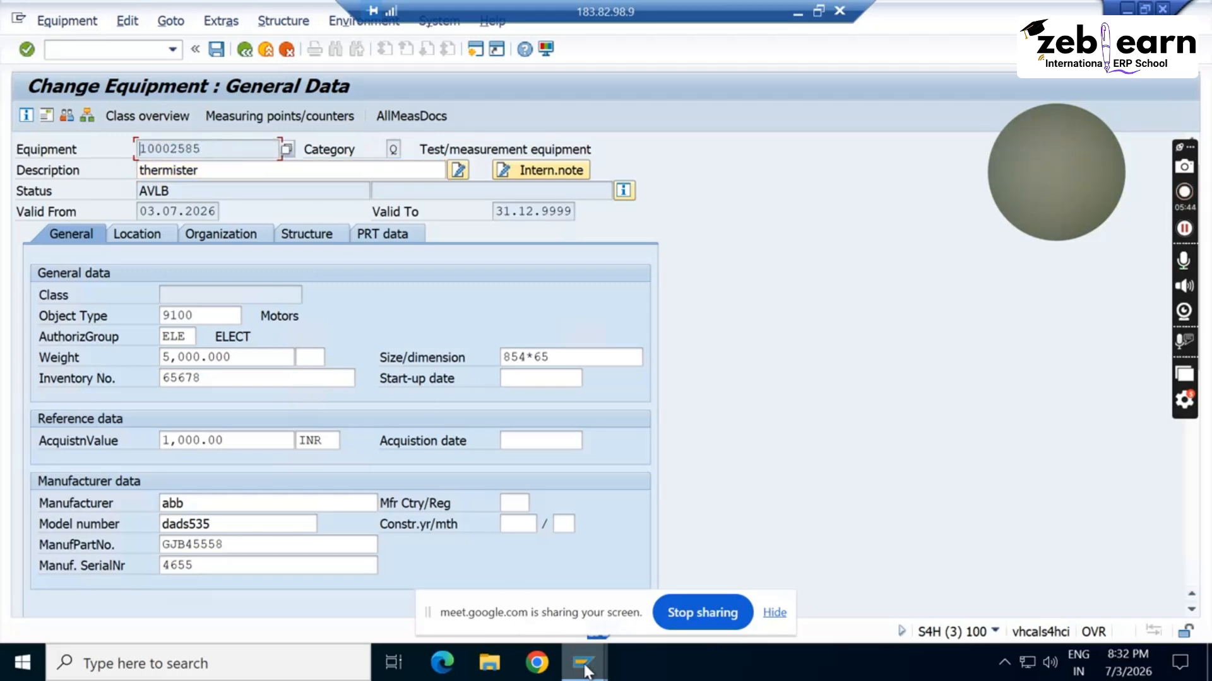
Switch to the calibration presentation in WPS Office and clear the old equipment number from the E- bullet on slide 7
left_click(797, 12)
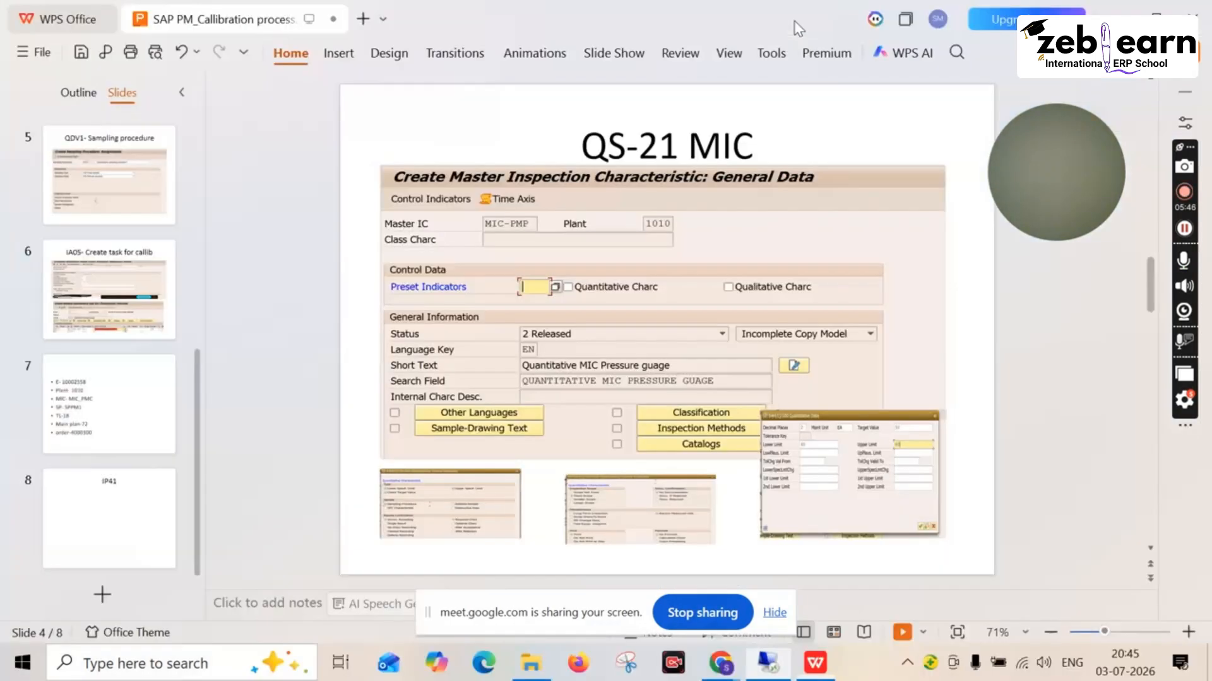
left_click(91, 413)
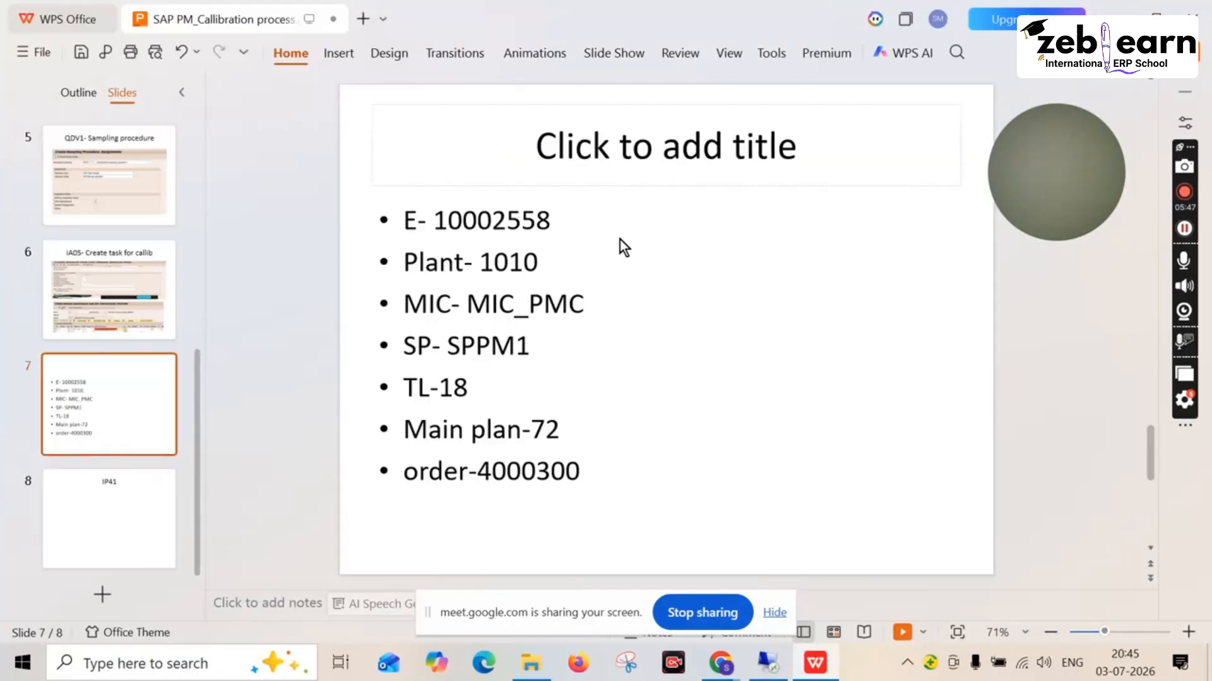
left_click(559, 218)
key("Delete")
key("BackSpace")
key("BackSpace")
key("BackSpace")
key("BackSpace")
key("BackSpace")
key("BackSpace")
key("BackSpace")
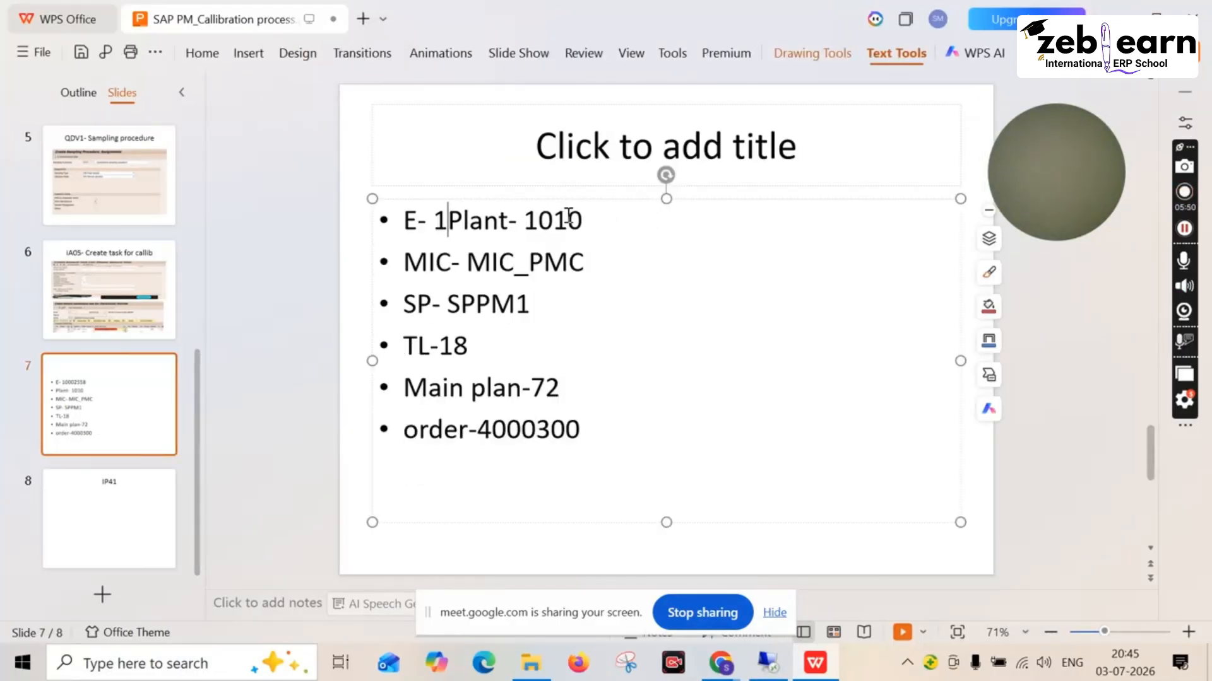
key("BackSpace")
key("Return")
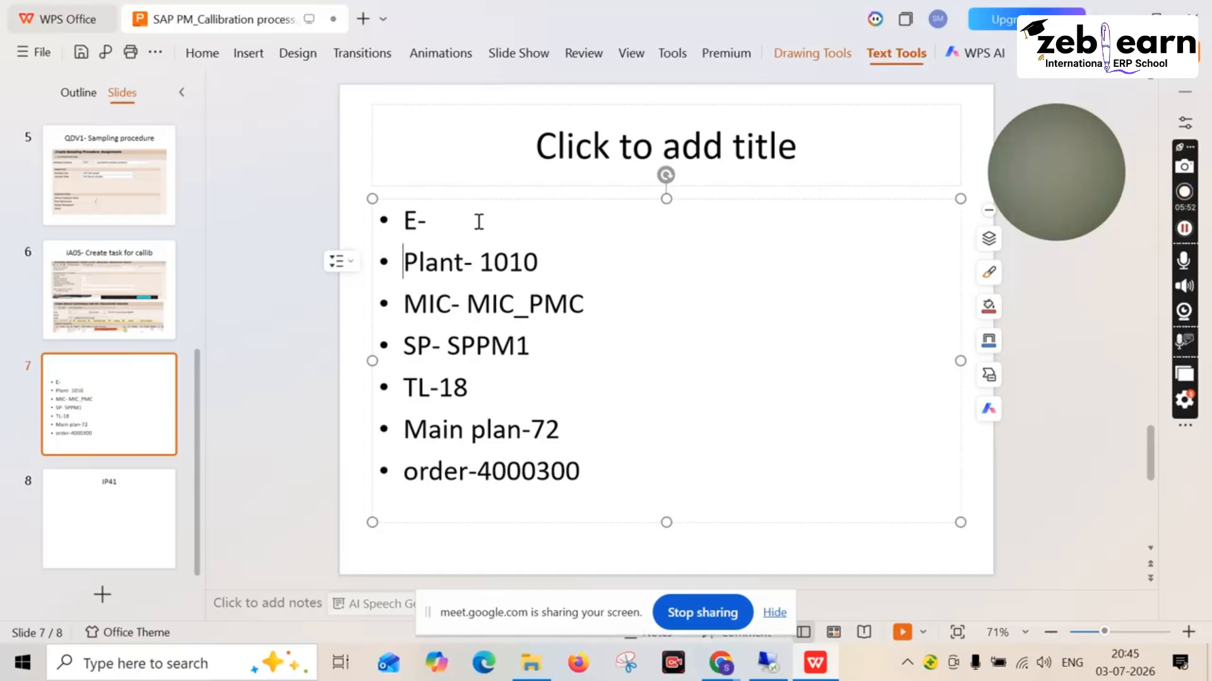
Enter the new equipment number 10002585 in the E- bullet on slide 7
type("https://meet.google.com/hhs-yiqh-pus")
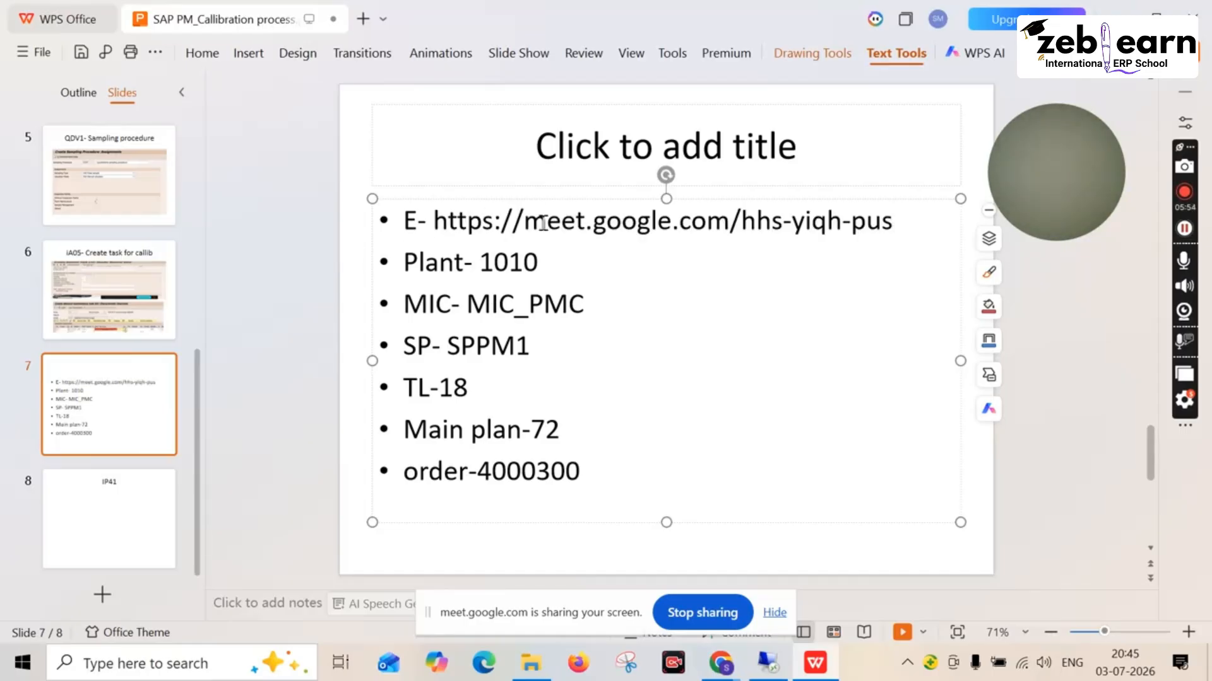
key("ctrl+z")
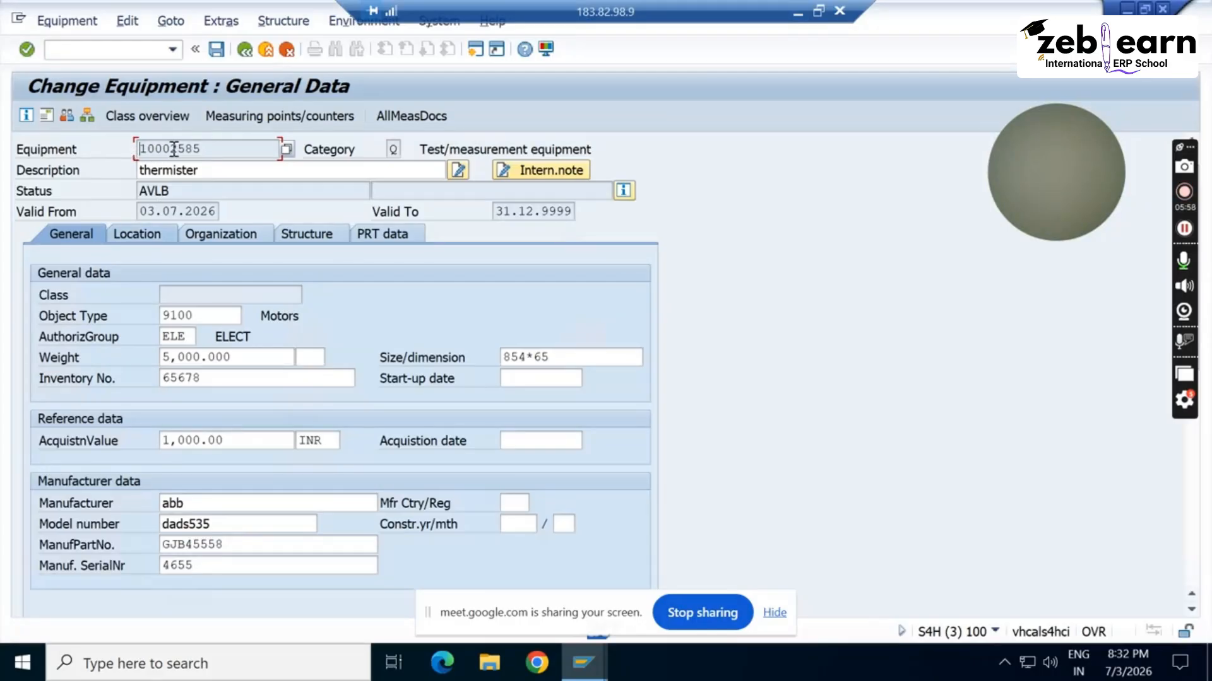
left_click(797, 12)
type("1000")
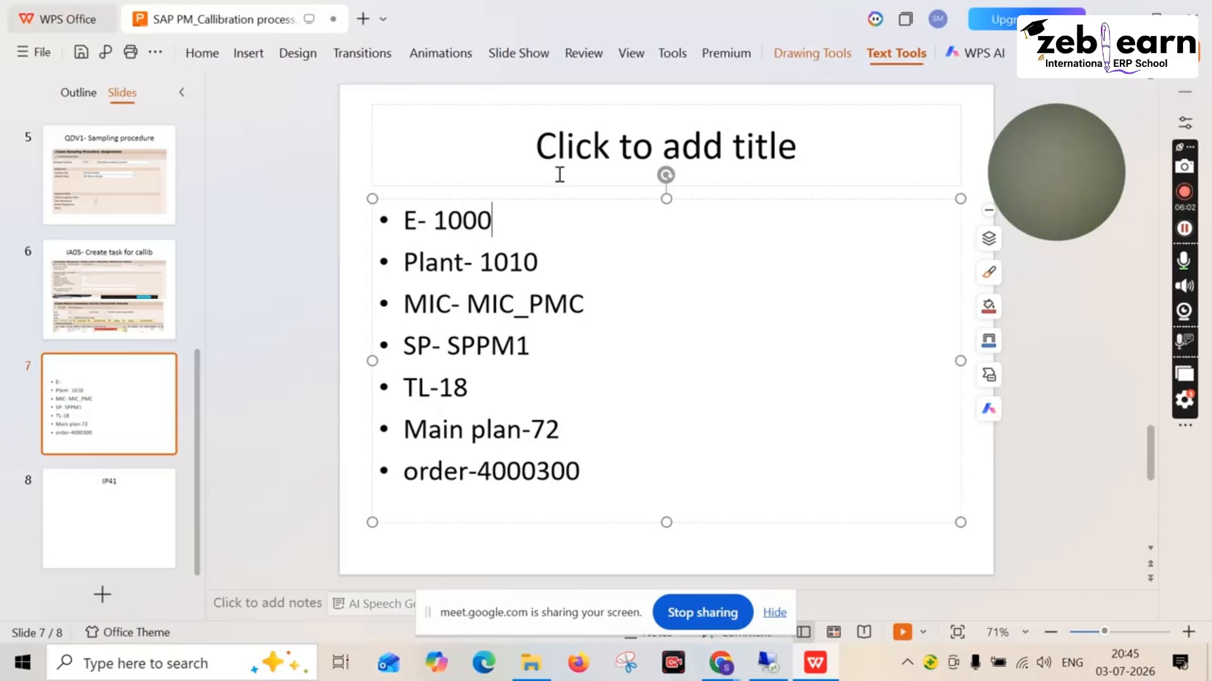
type("2585")
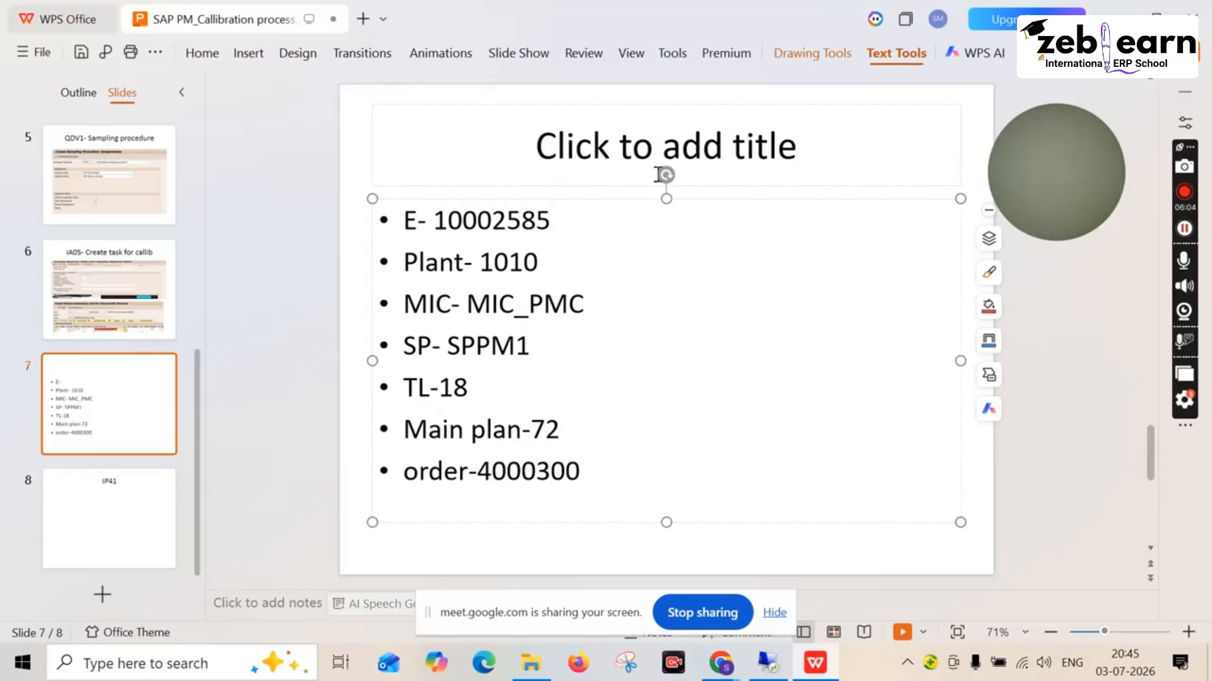
Show the calibration process overview on slide 2 and highlight MIC in the QS21 bullet
scroll(114, 265, "up", 5)
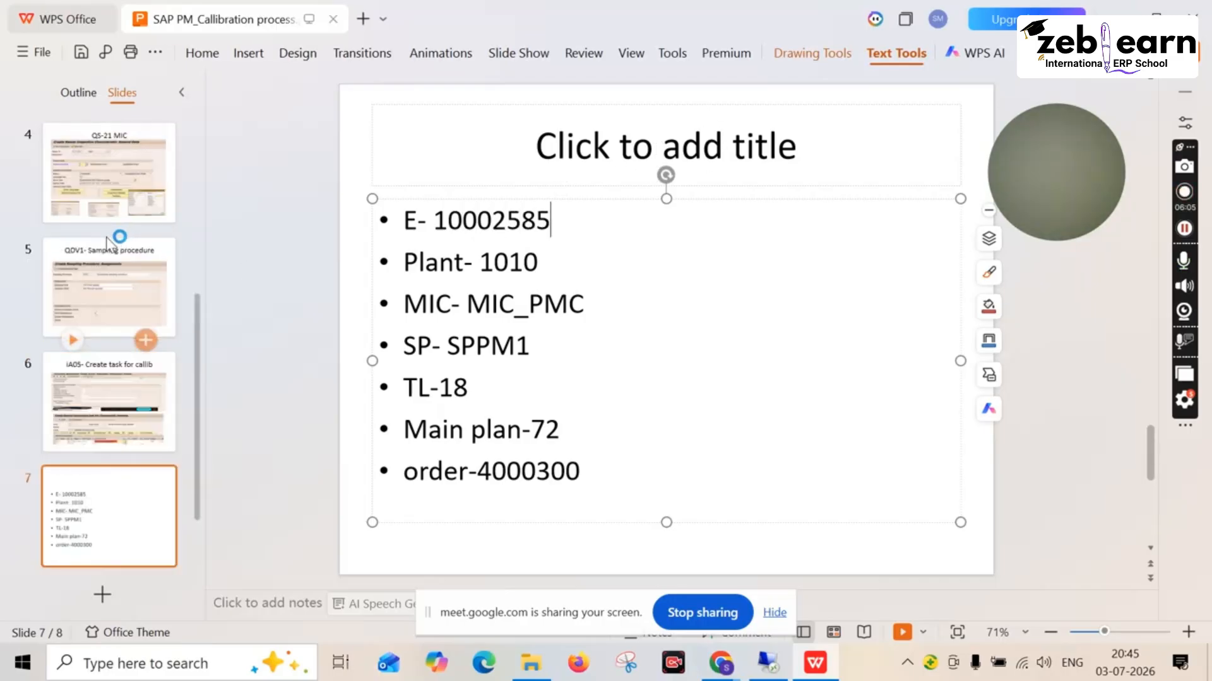
left_click(115, 265)
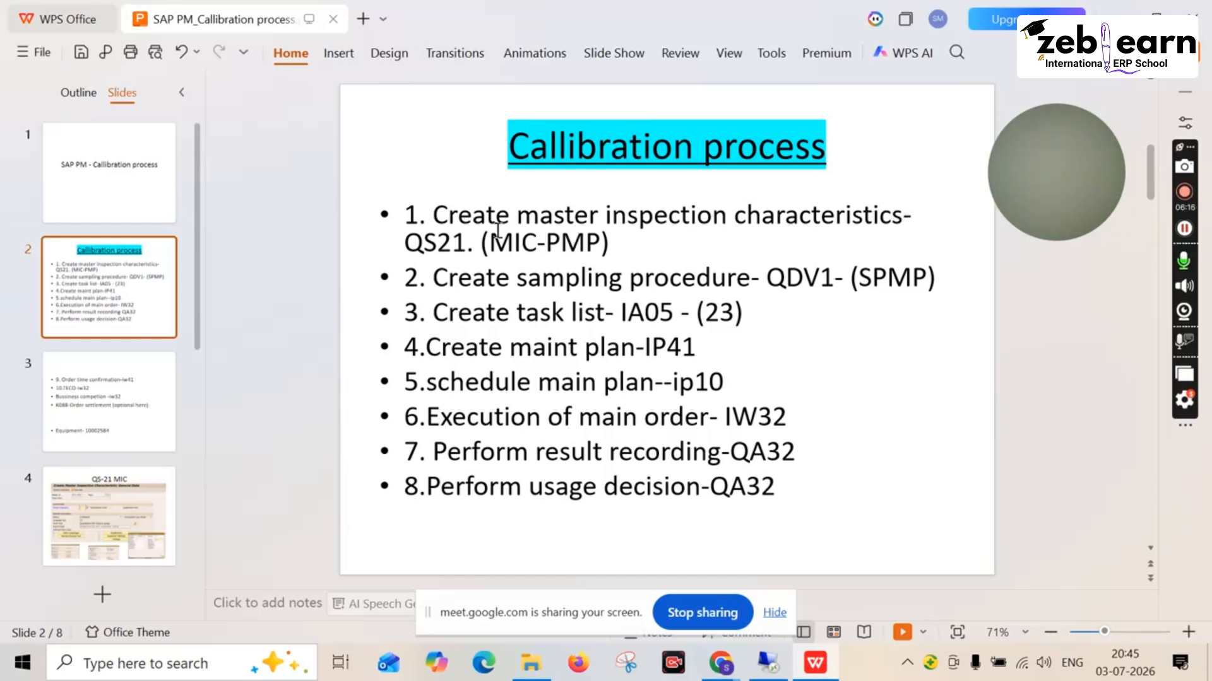
left_click_drag(534, 244, 491, 245)
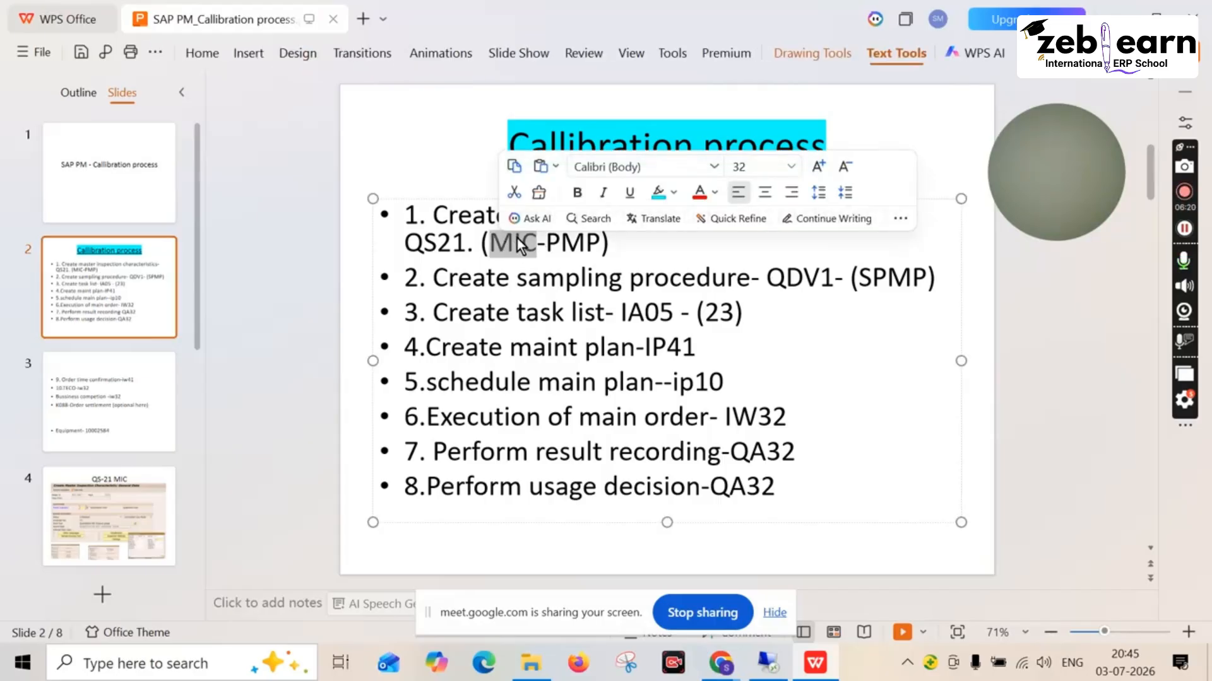
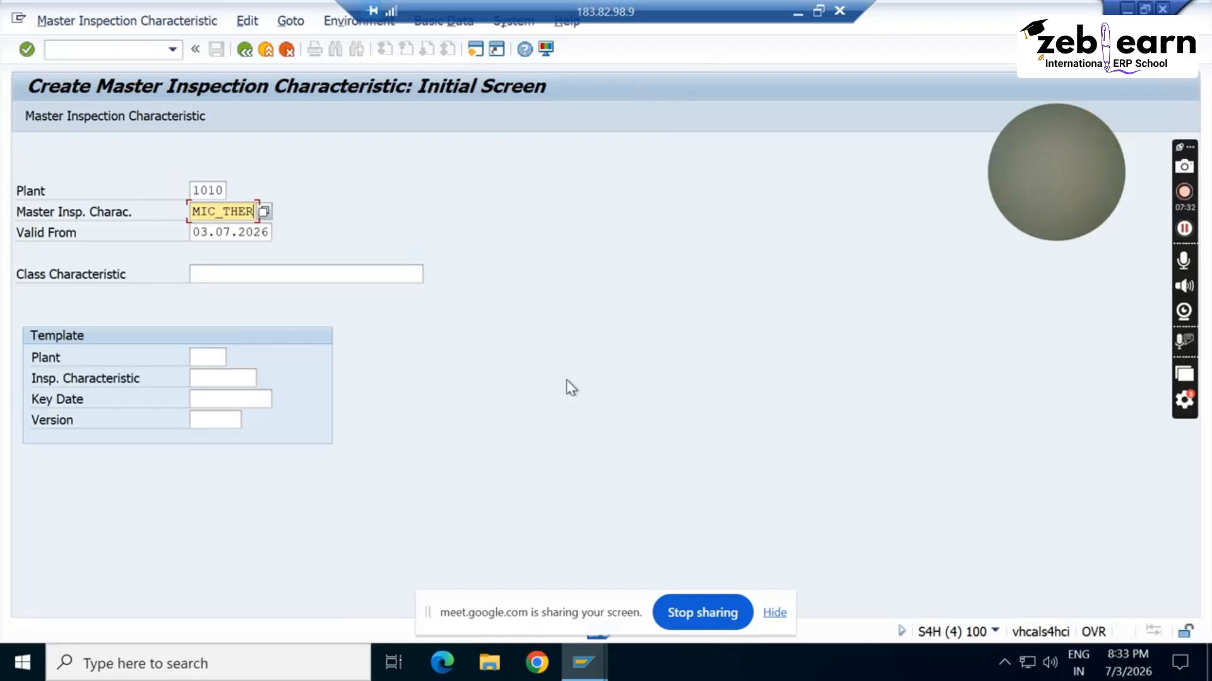
Switch to the WPS presentation and add MIC_THER after "MIC-" in the QS21 bullet on the calibration process slide
left_click(798, 12)
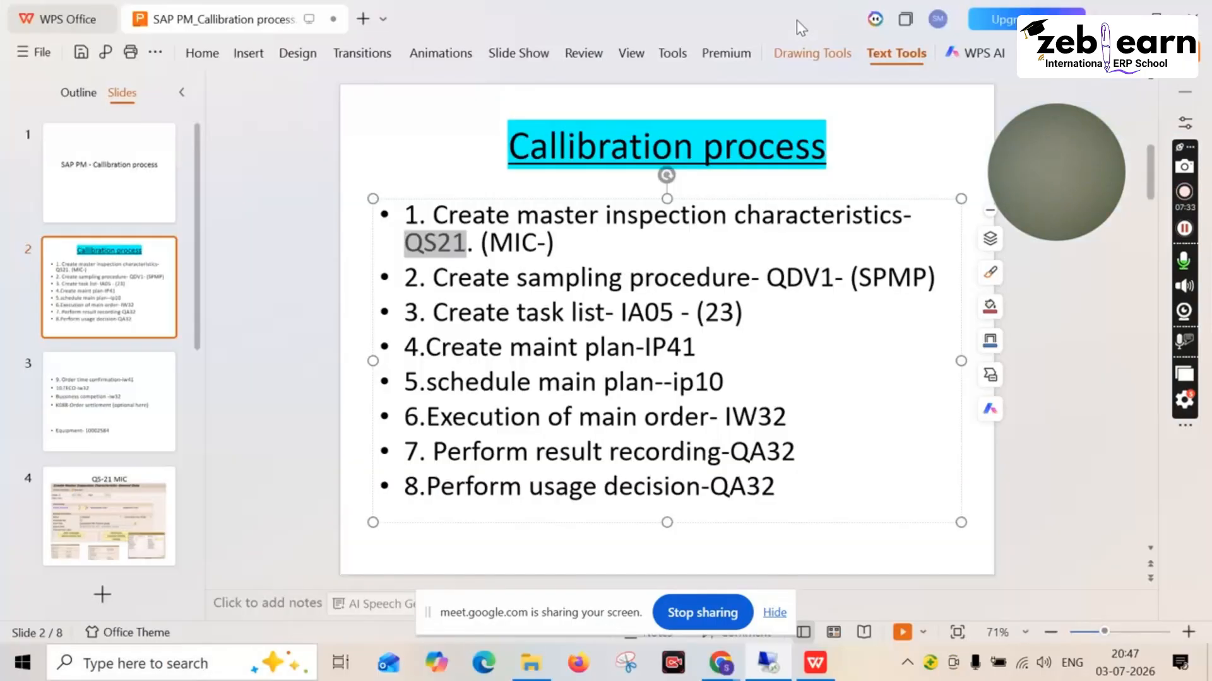
left_click(547, 243)
type("MIC_")
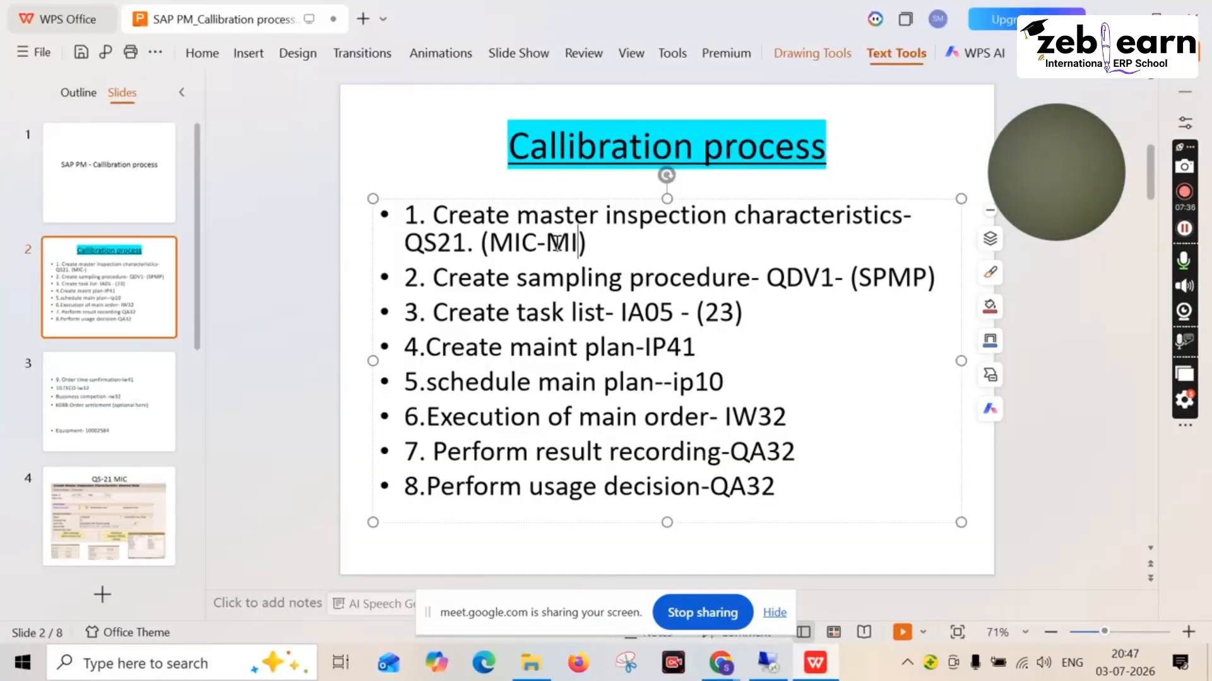
type("TGER")
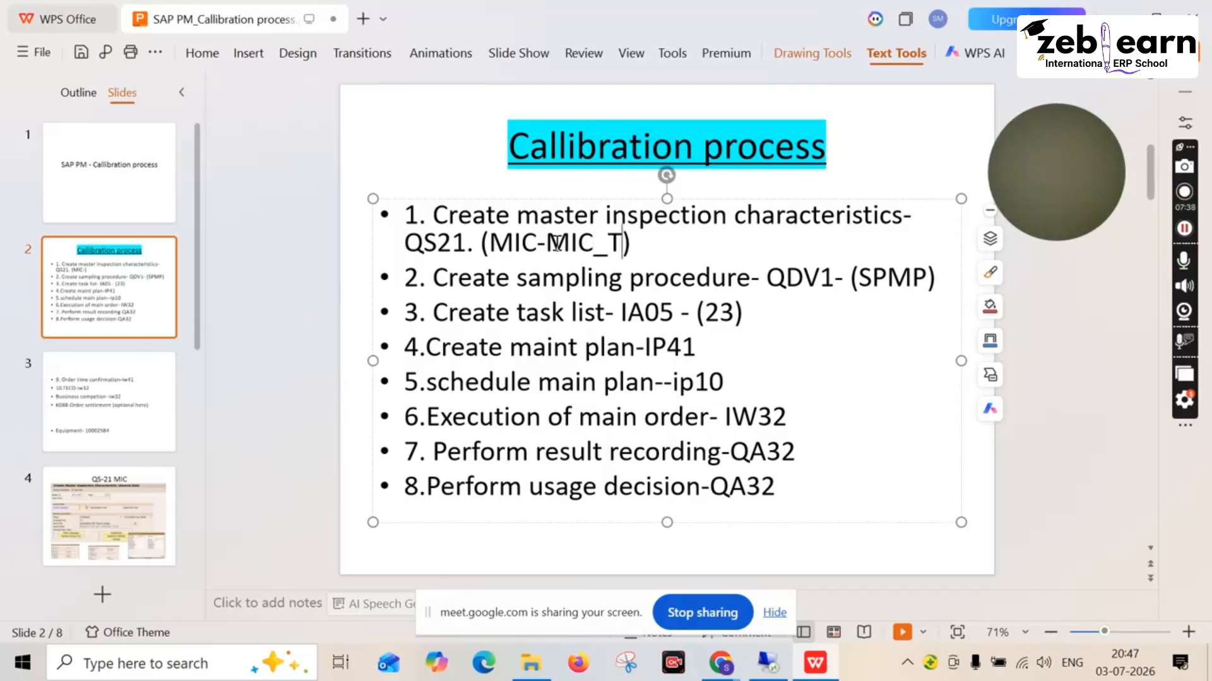
key("BackSpace")
key("BackSpace")
key("BackSpace")
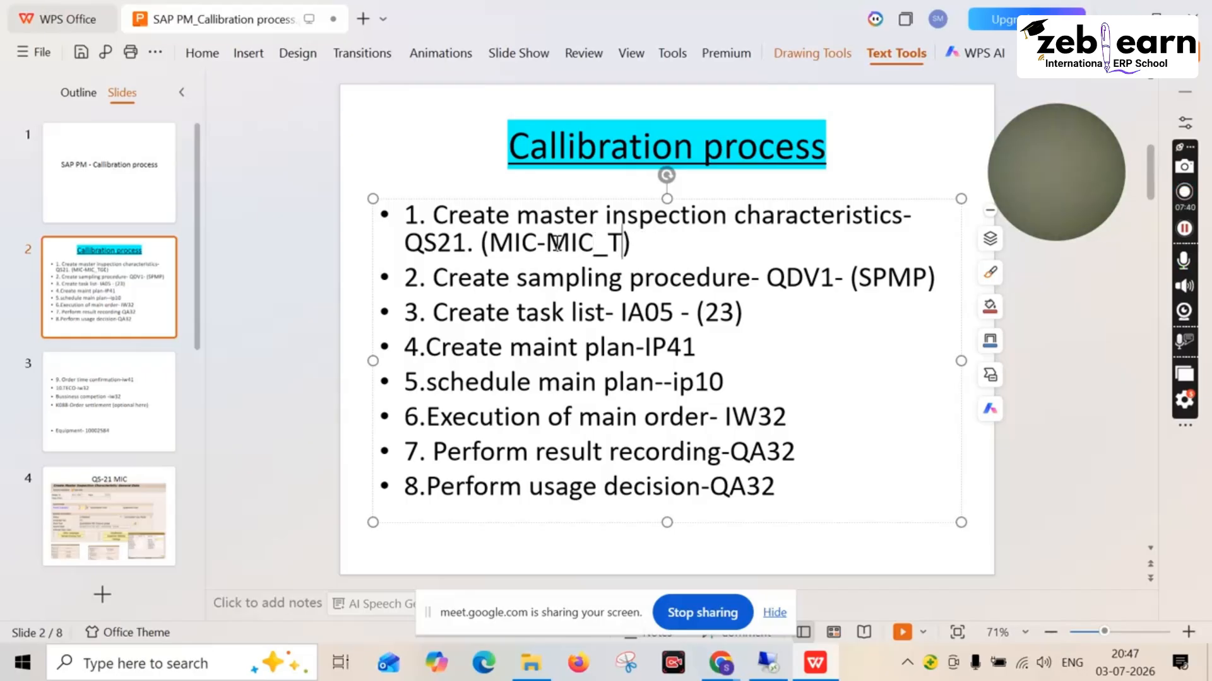
type("HER")
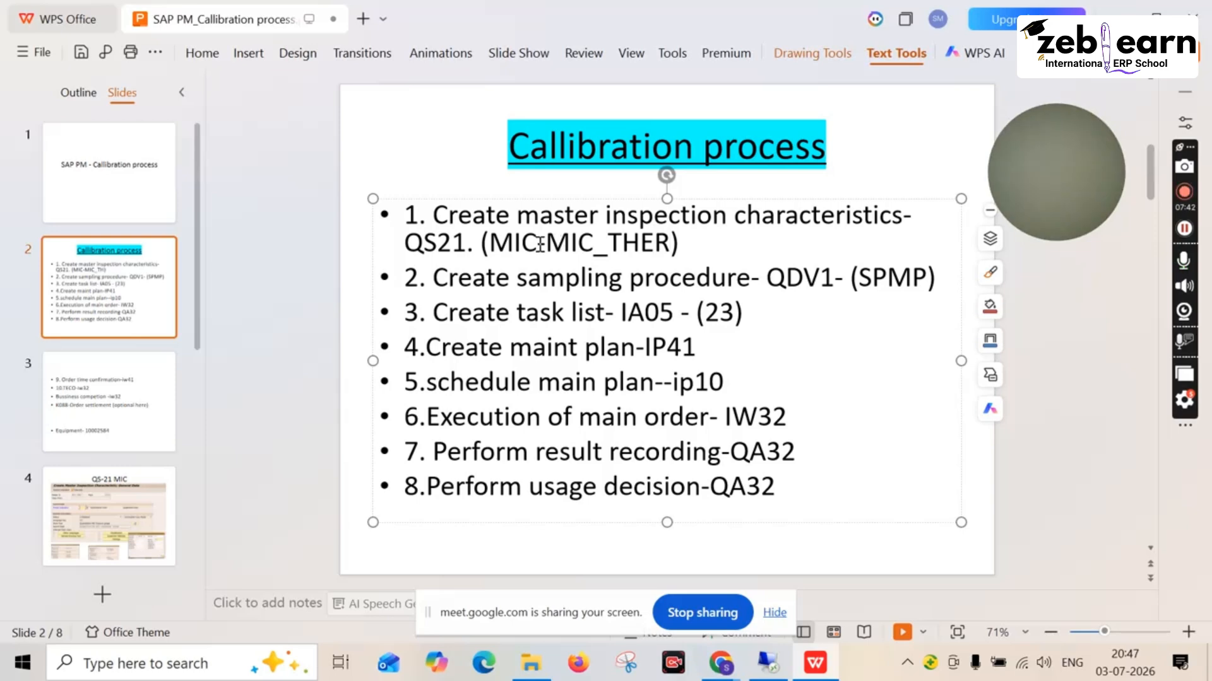
Return to SAP, proceed to the general data of master inspection characteristic MIC_THER in plant 1010, and mark it as quantitative
left_click(769, 664)
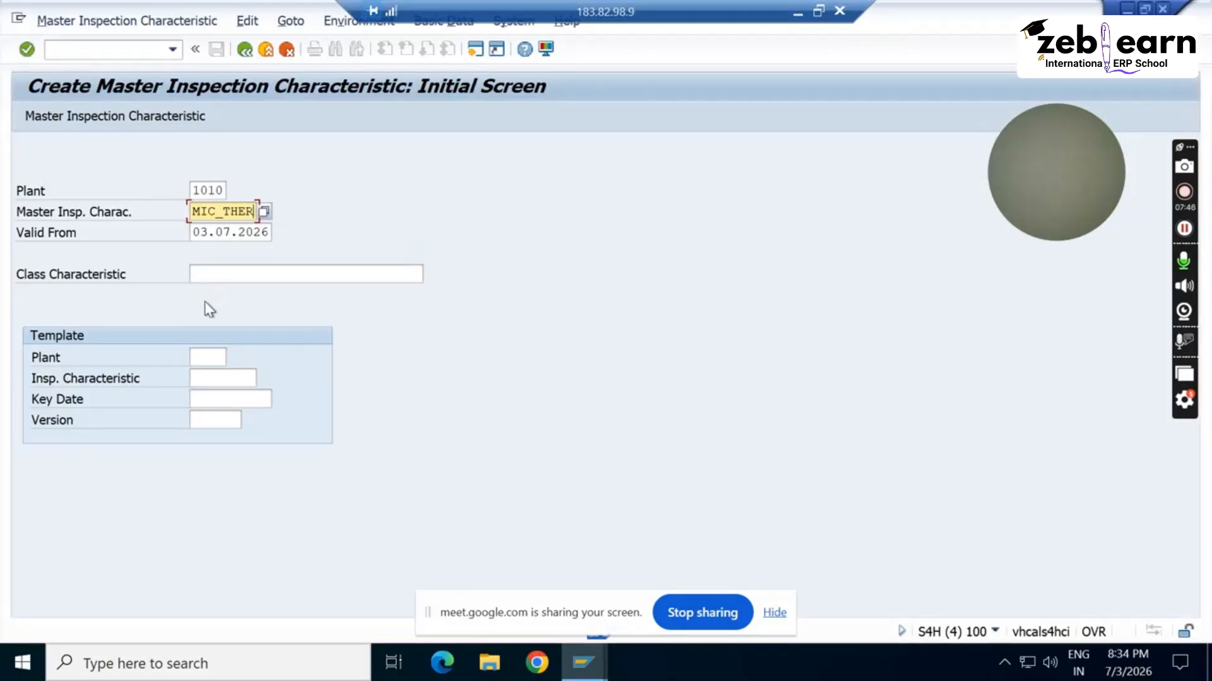
key("Tab")
key("Return")
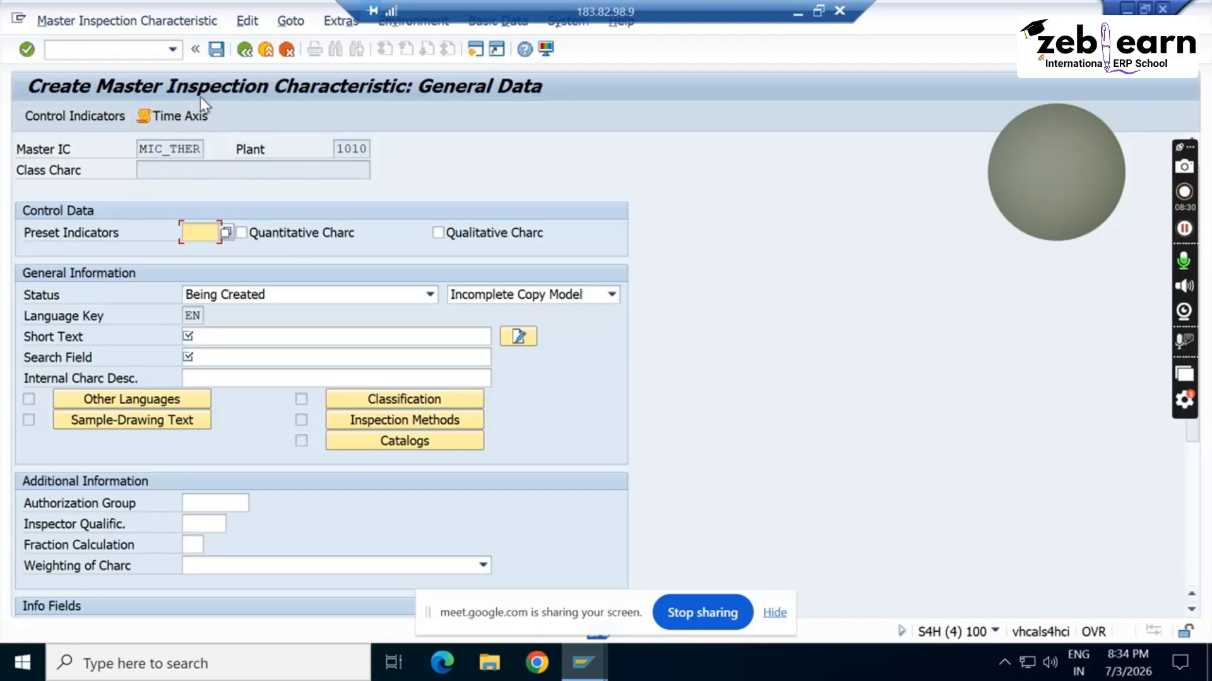
left_click(240, 234)
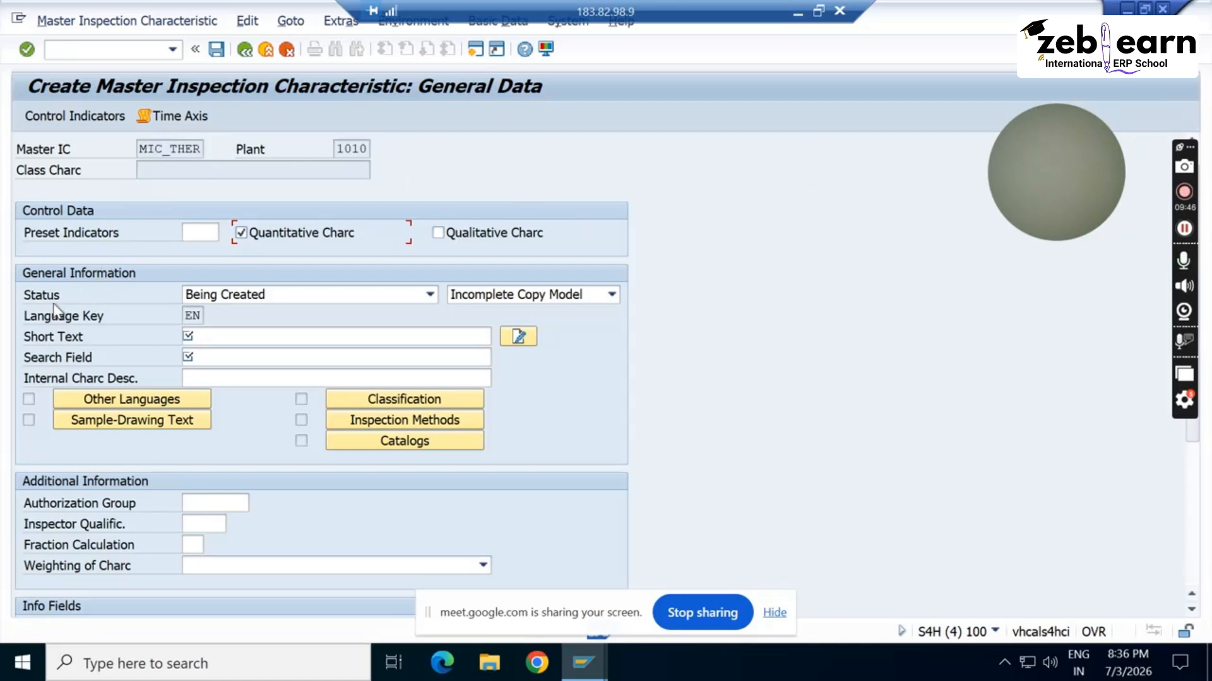
Set the status of the master inspection characteristic to Released
left_click(431, 296)
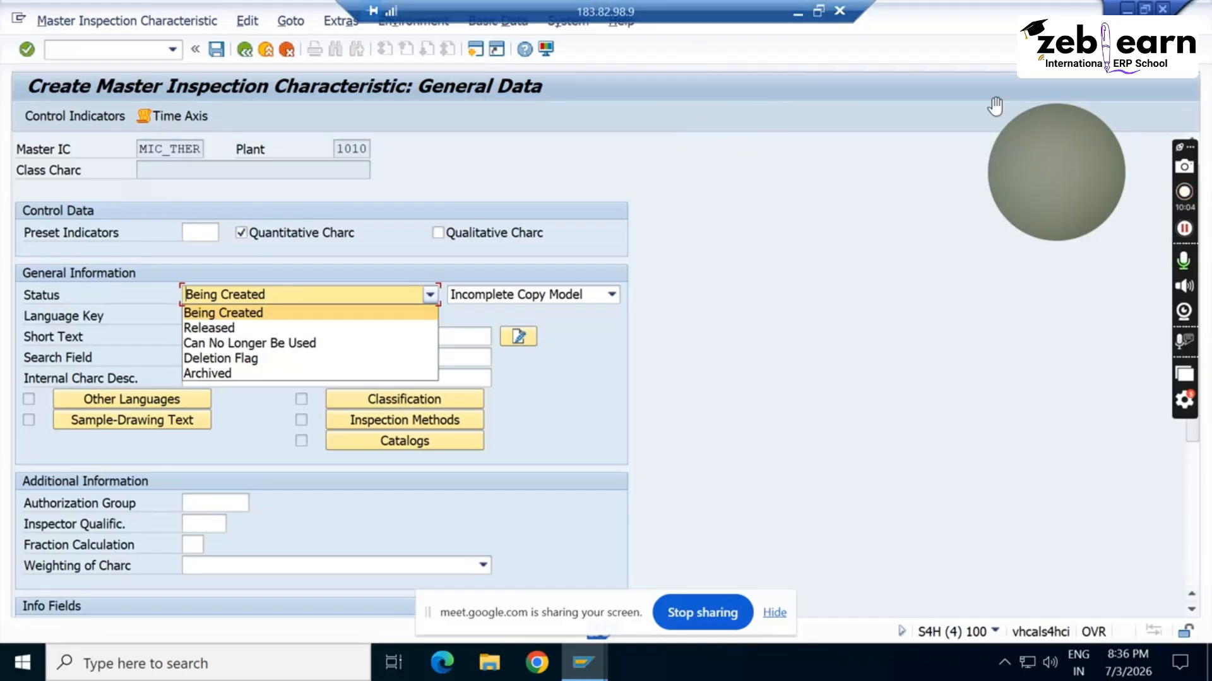
mouse_move(1059, 169)
left_click_drag(1060, 169, 1070, 211)
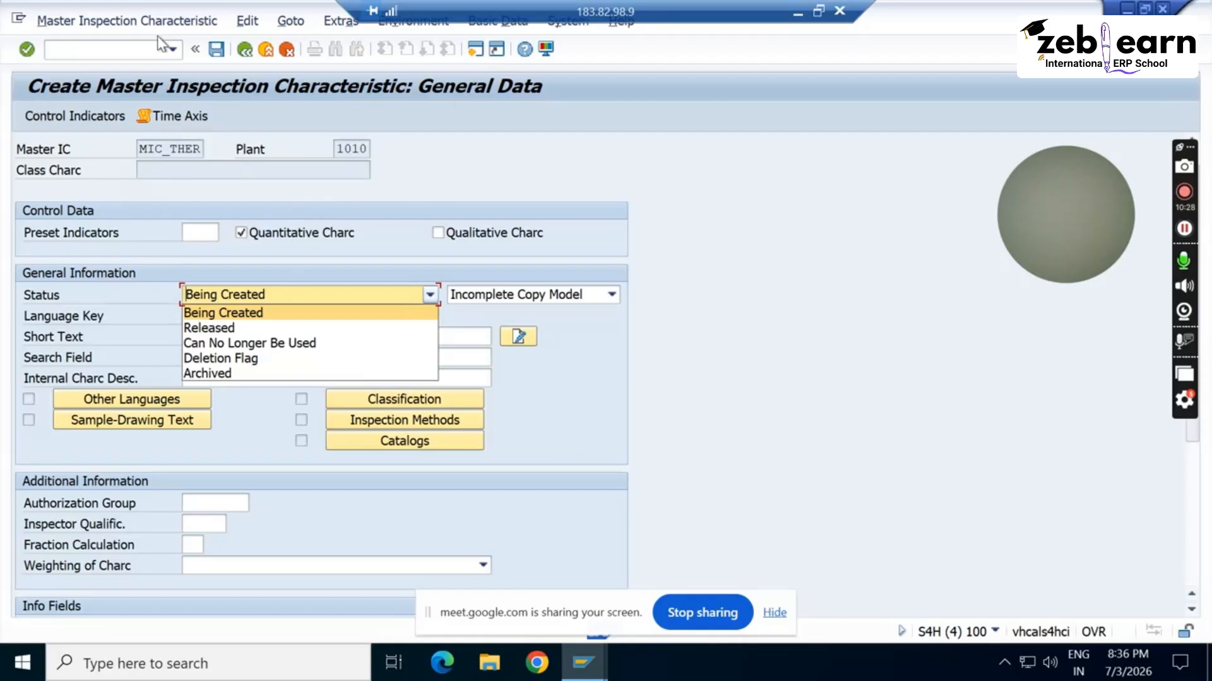
left_click(214, 328)
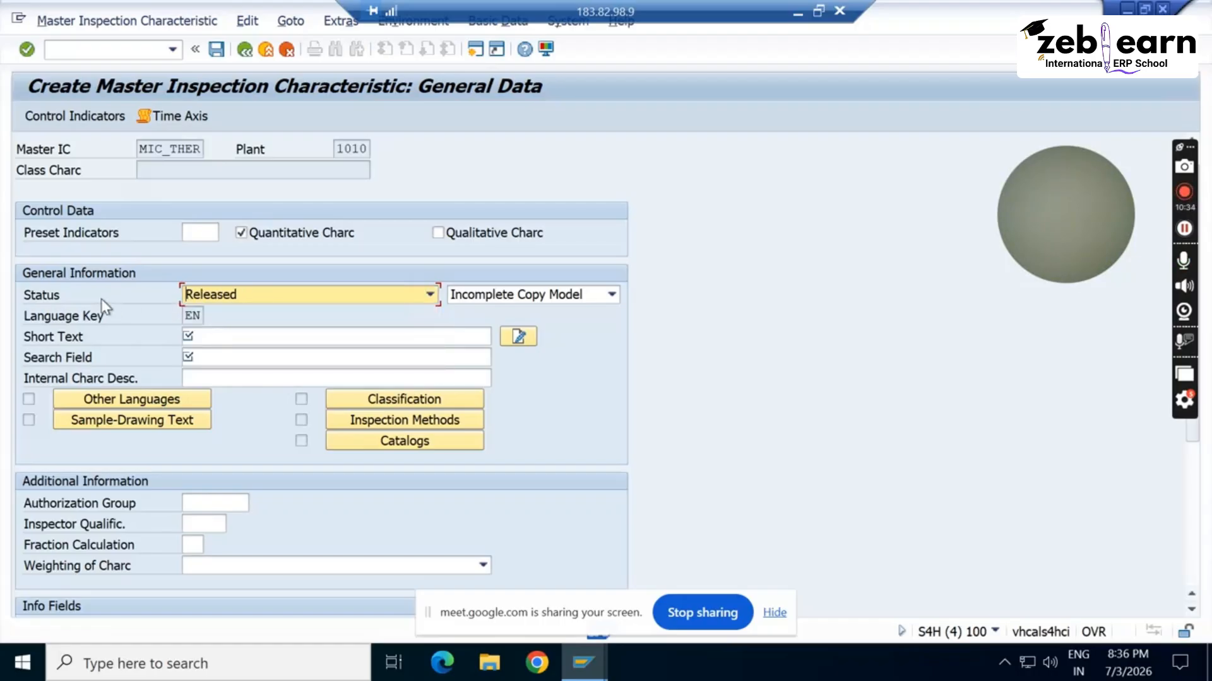
Enter "Thermister callibartion" as the characteristic's short text
left_click(219, 337)
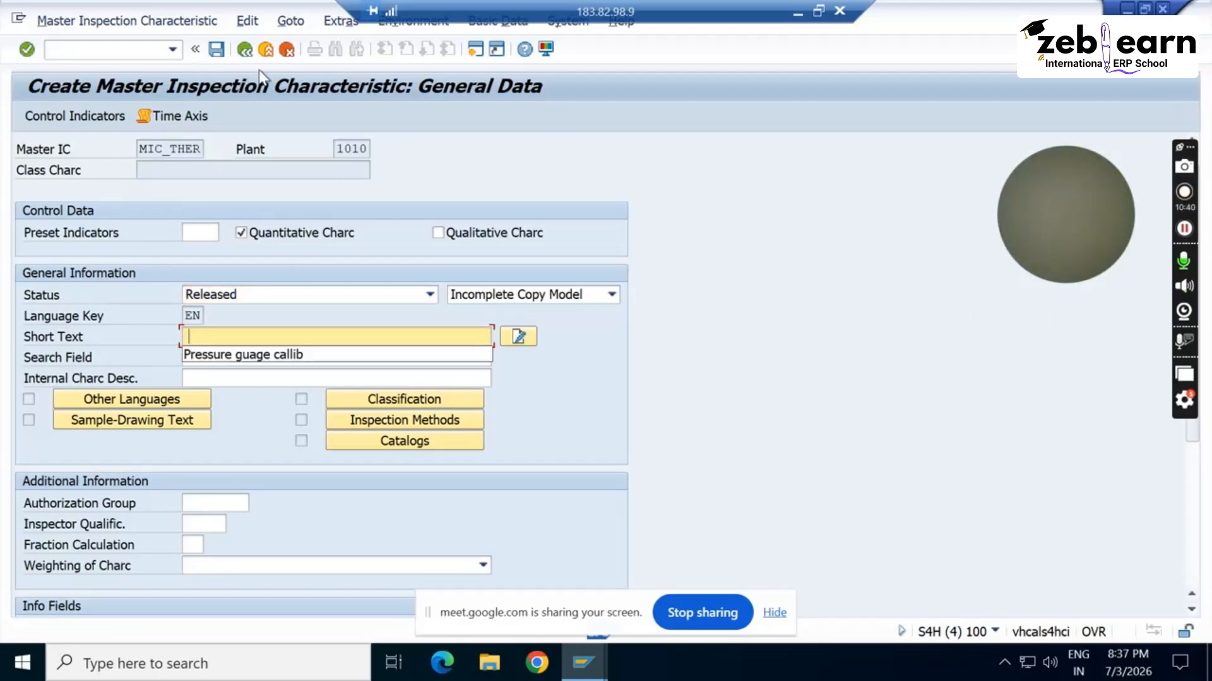
left_click(276, 354)
left_click_drag(272, 337, 163, 320)
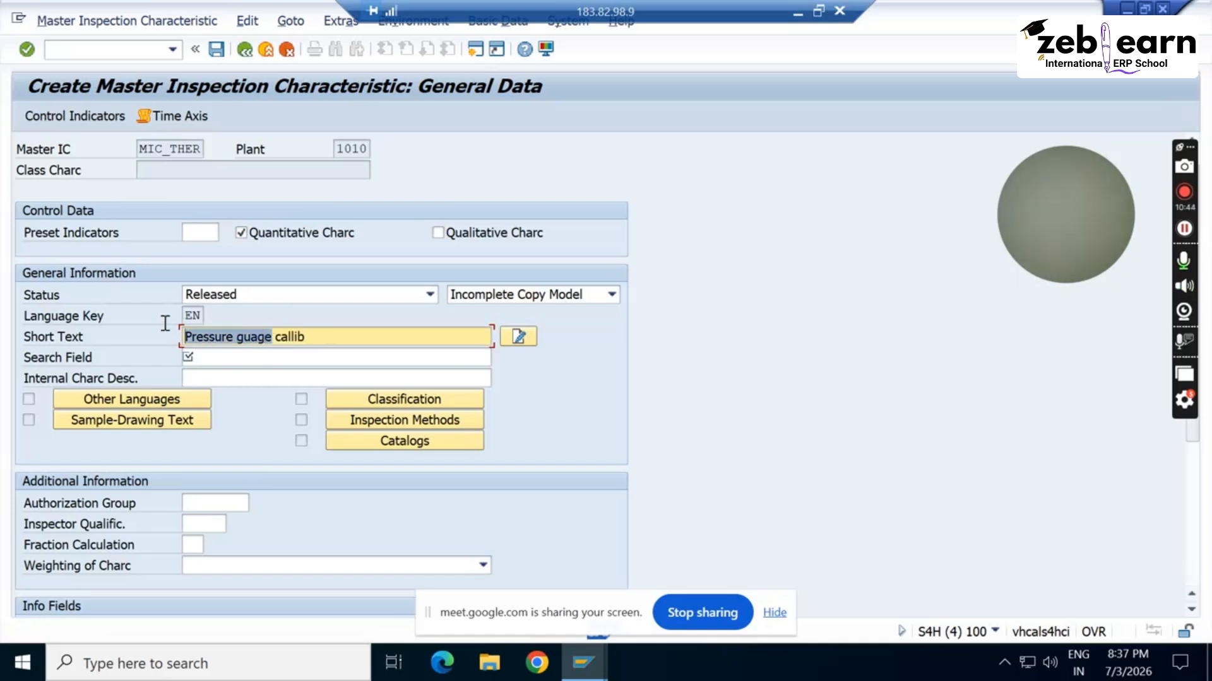
type("THER")
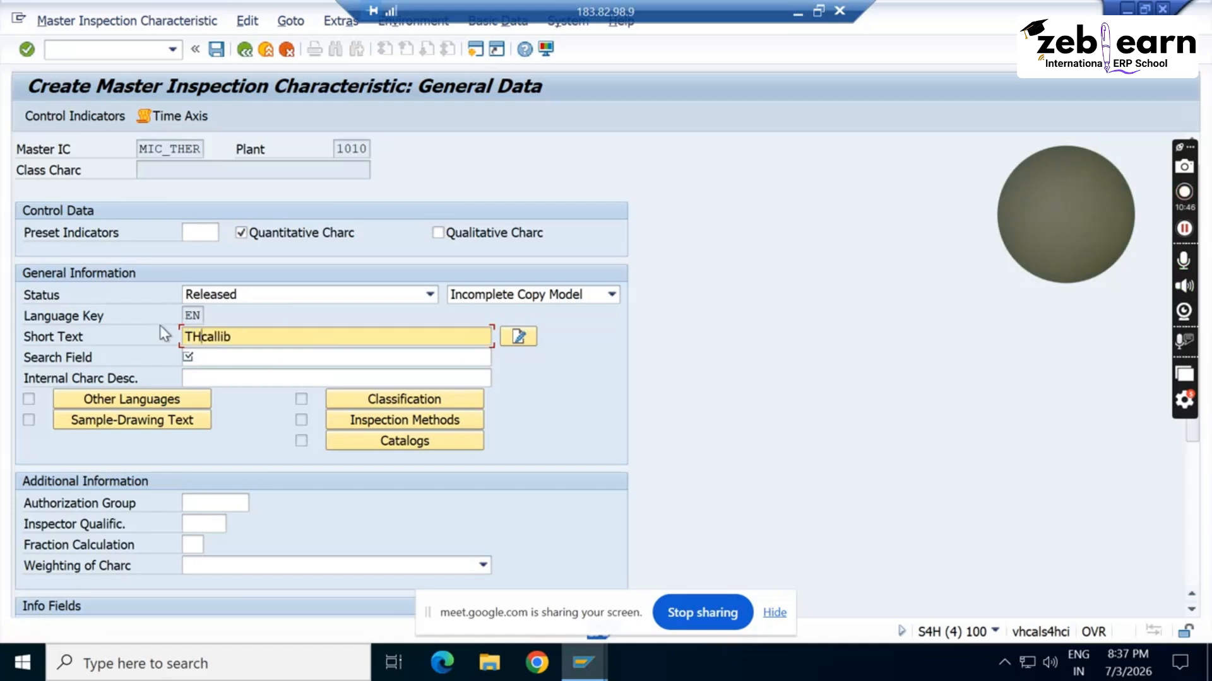
key("BackSpace")
key("BackSpace")
key("BackSpace")
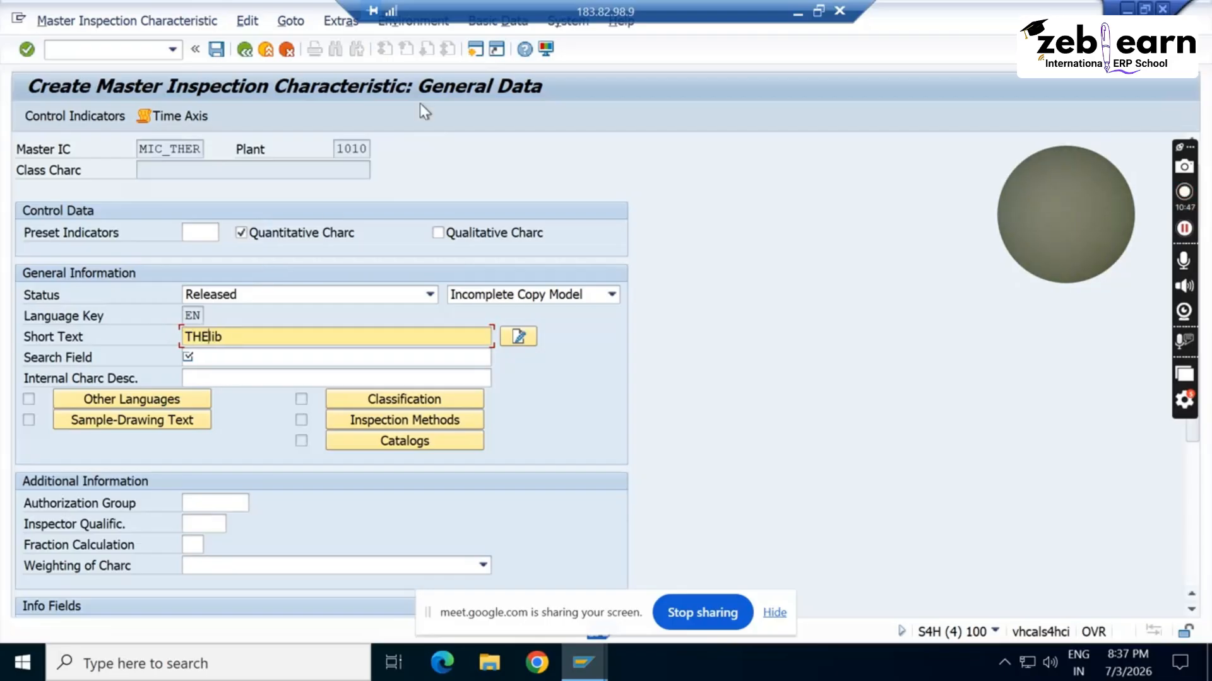
type("hermis")
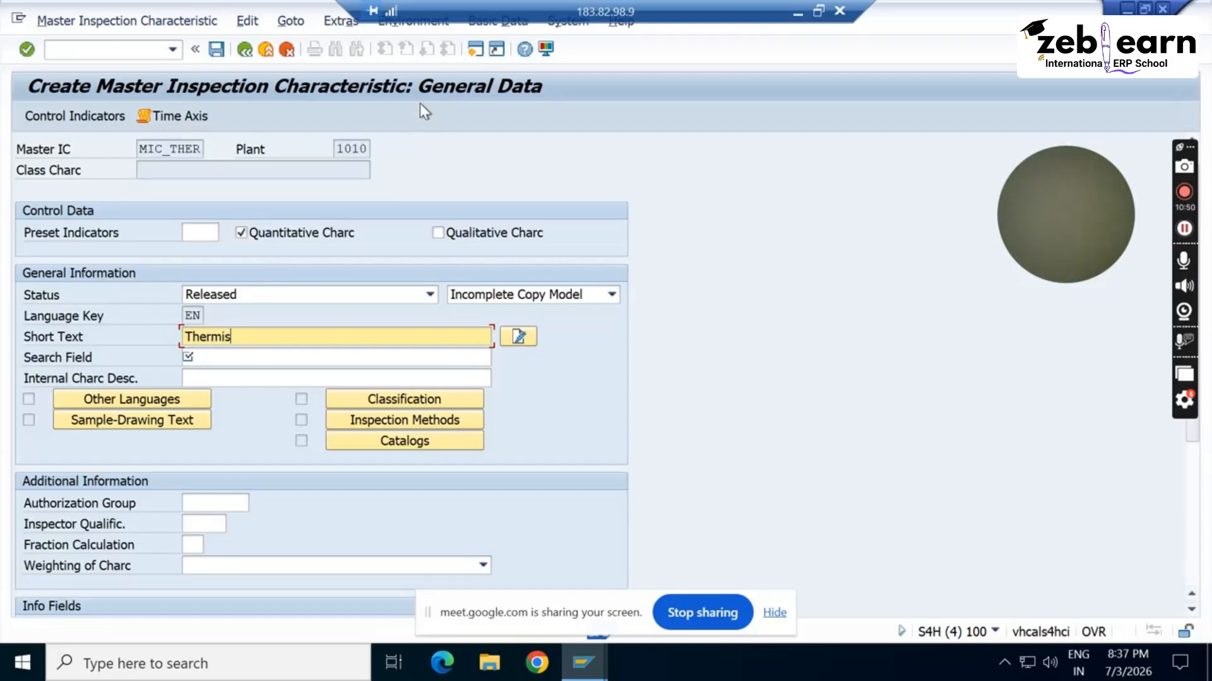
type("ter cal")
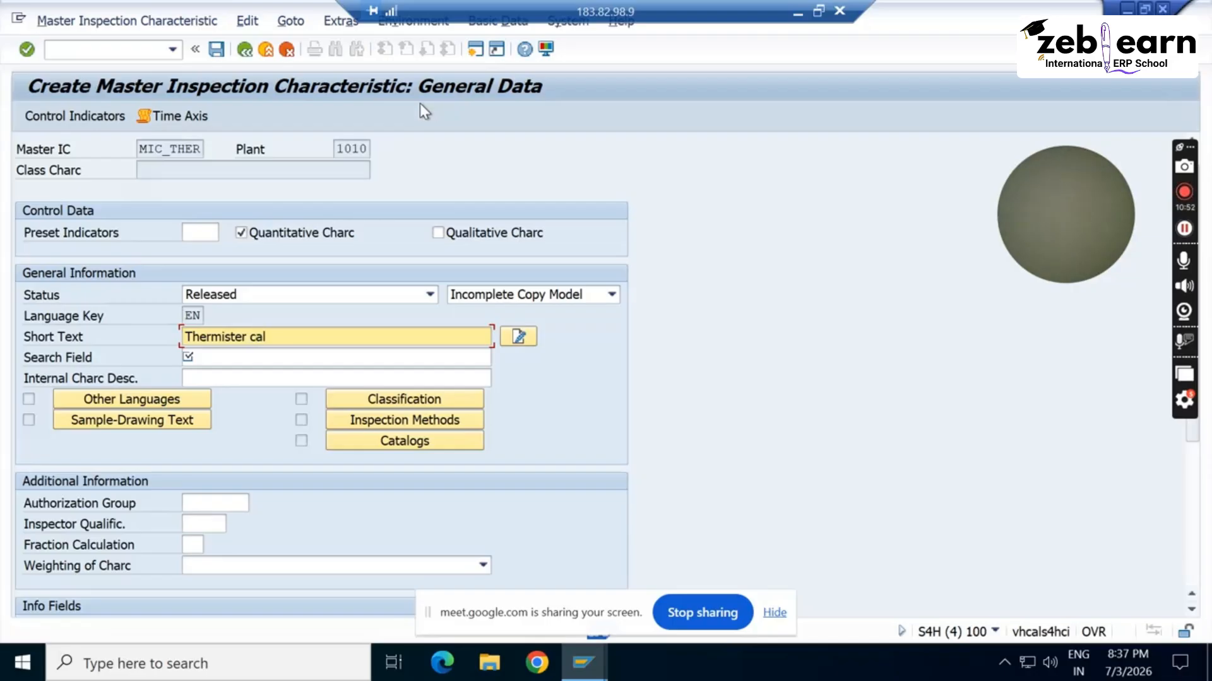
type("libartion")
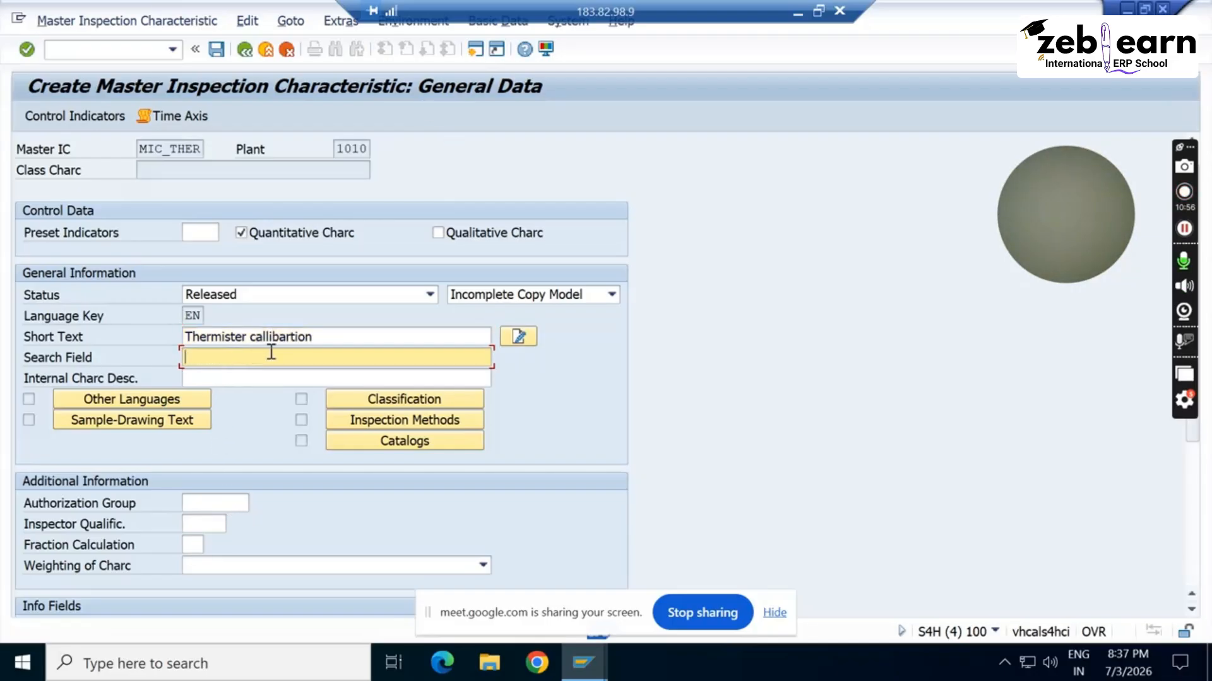
Copy the short text "Thermister callibartion" into the search field
left_click_drag(307, 339, 186, 329)
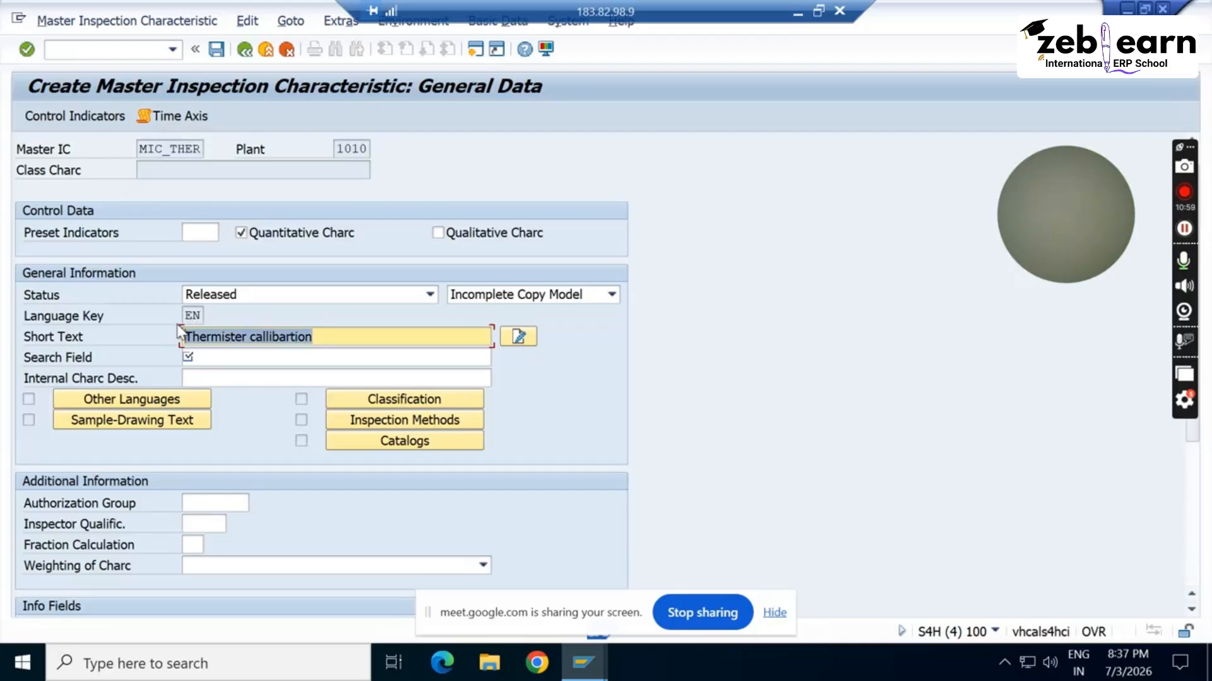
left_click(241, 361)
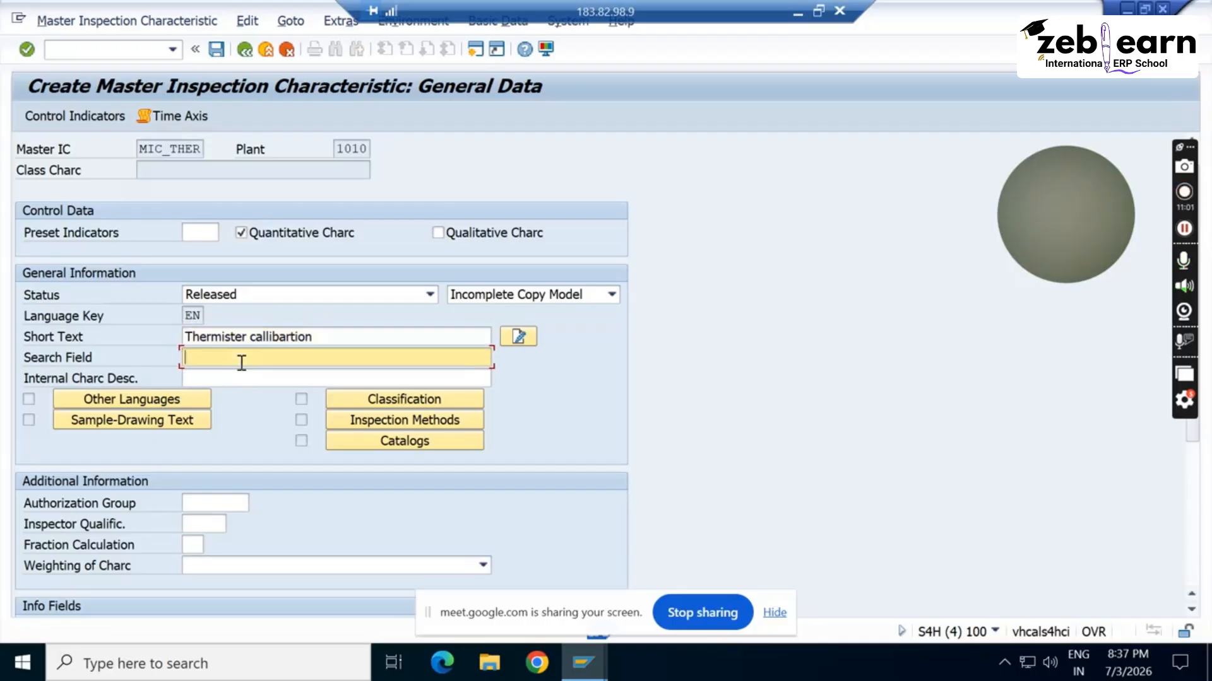
type("Thermister callibartion")
left_click(272, 378)
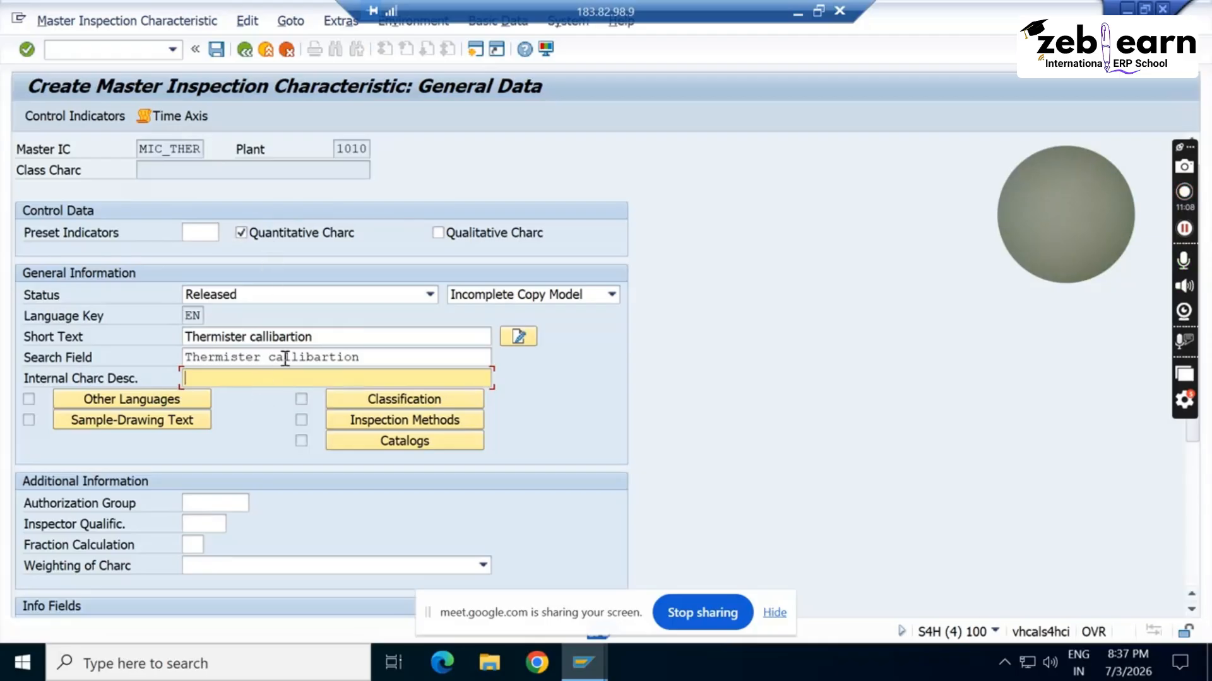
Switch to the WPS presentation to check the example short text on the QS-21 MIC slide, and return to SAP
left_click(798, 12)
left_click(90, 481)
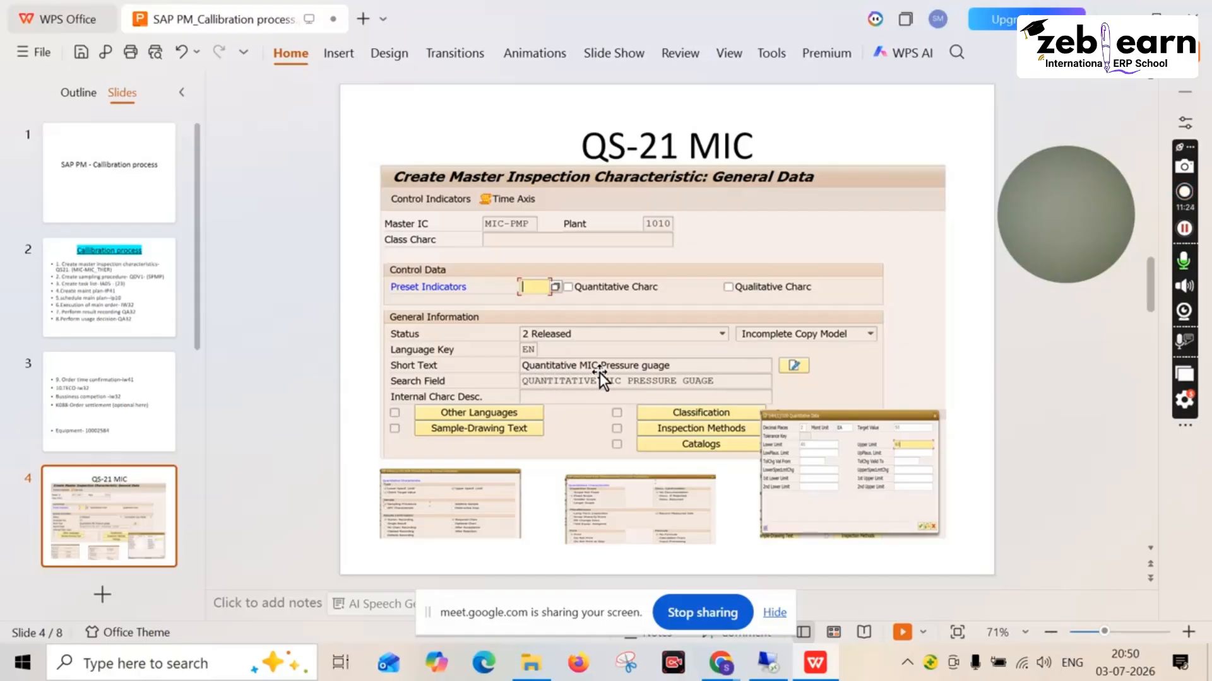
left_click(778, 671)
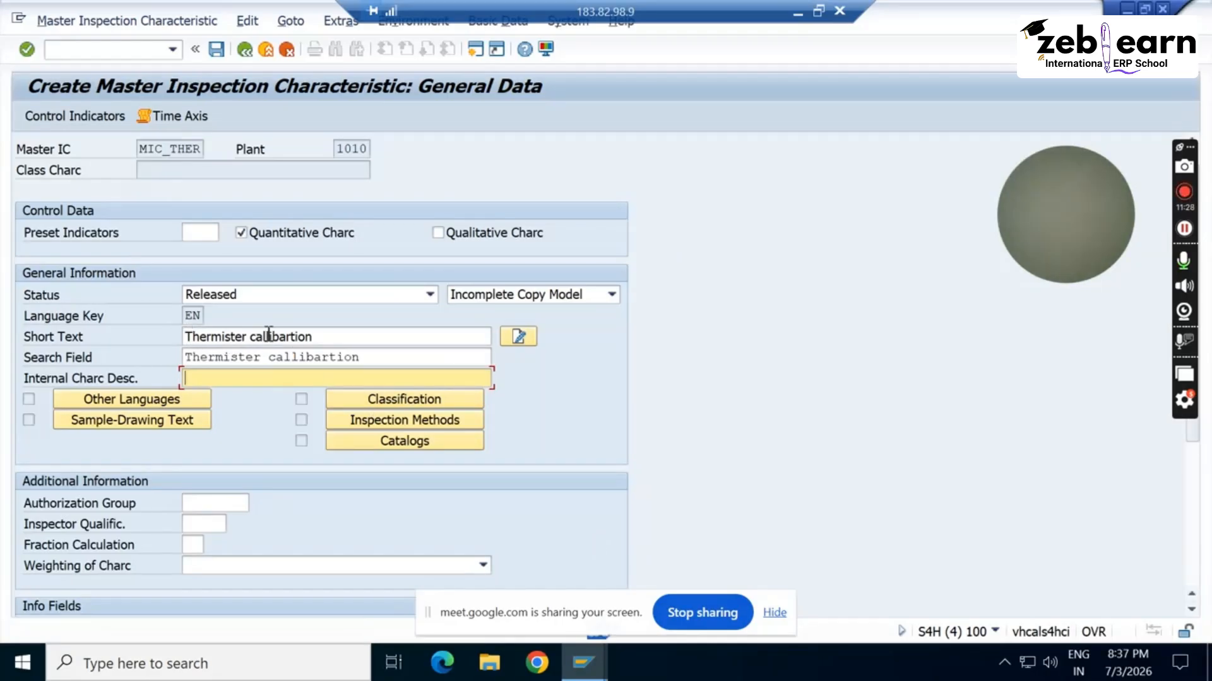
Replace the characteristic's short text with "Quantitaive MIC for thermistor"
left_click_drag(312, 335, 156, 328)
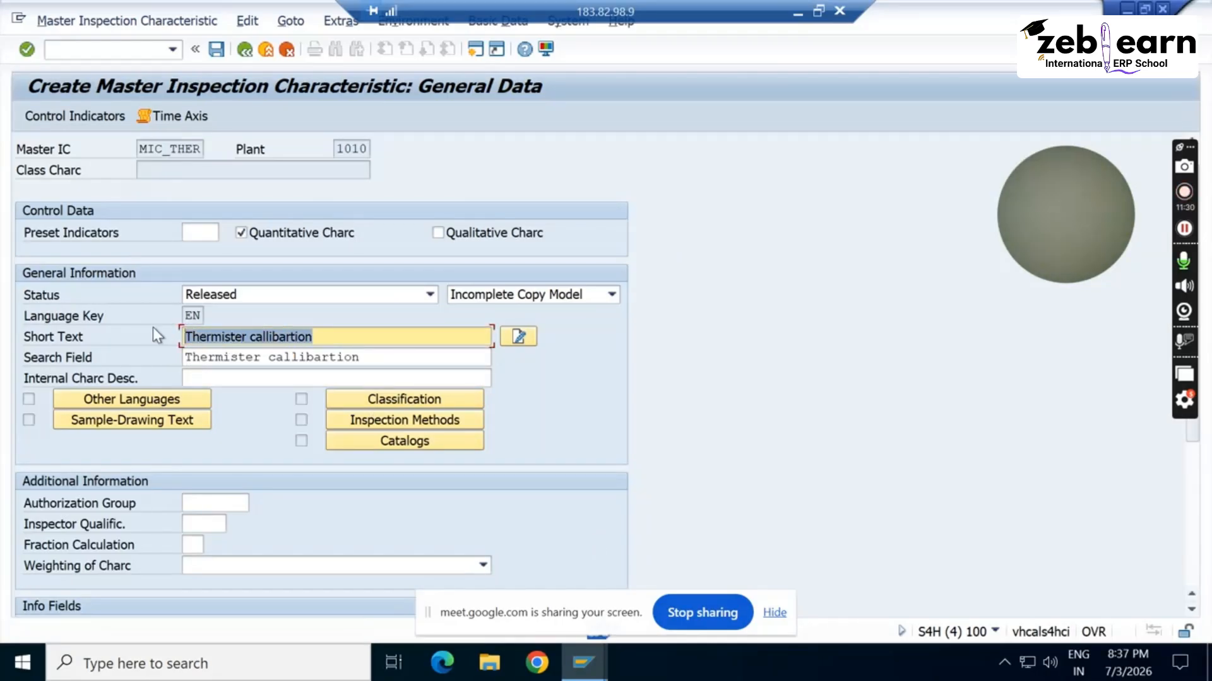
type("Q")
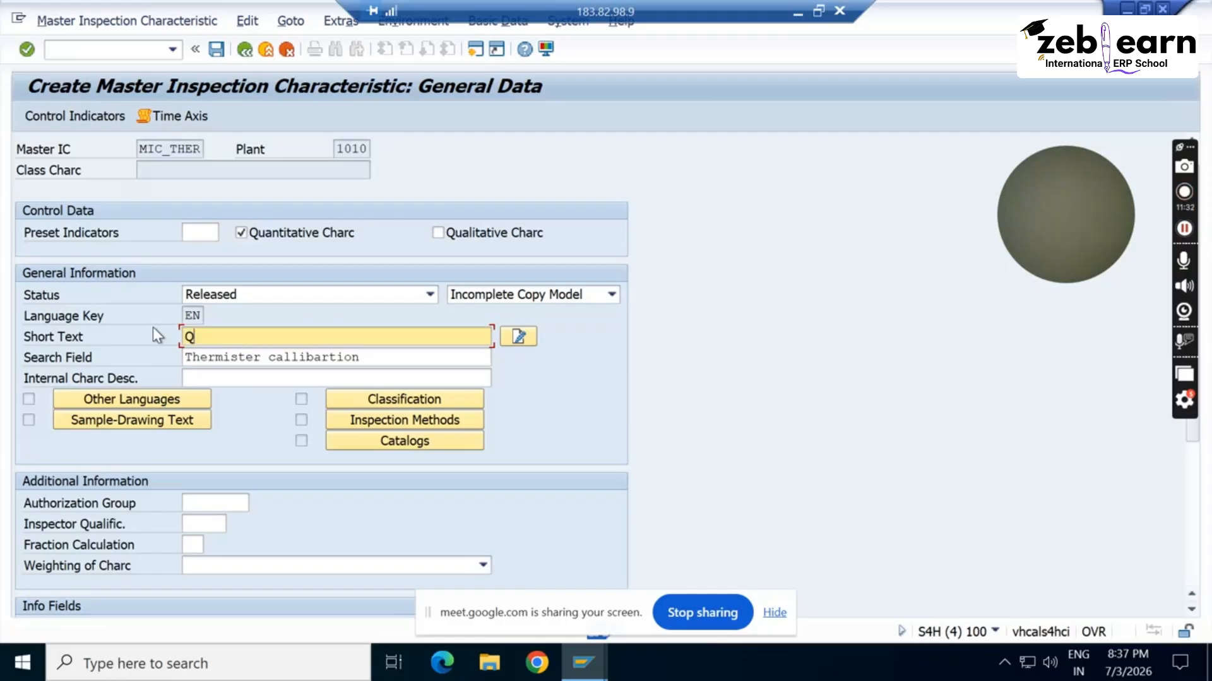
type("uantitaive MI")
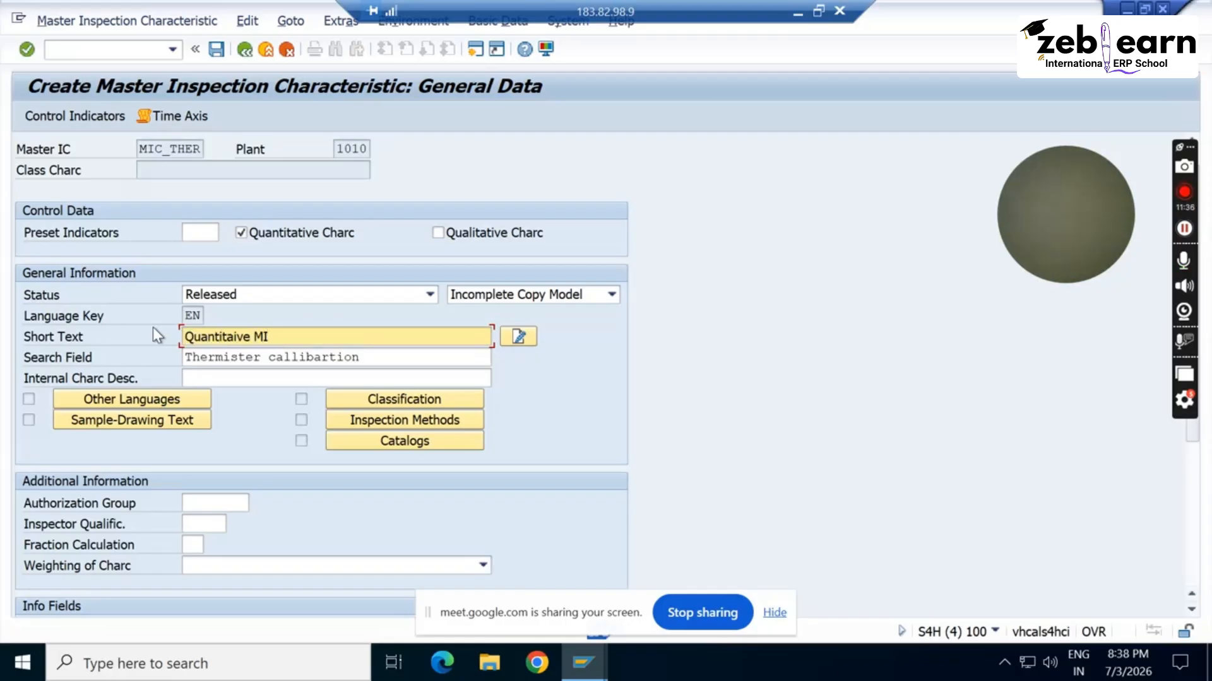
type("C for thermis")
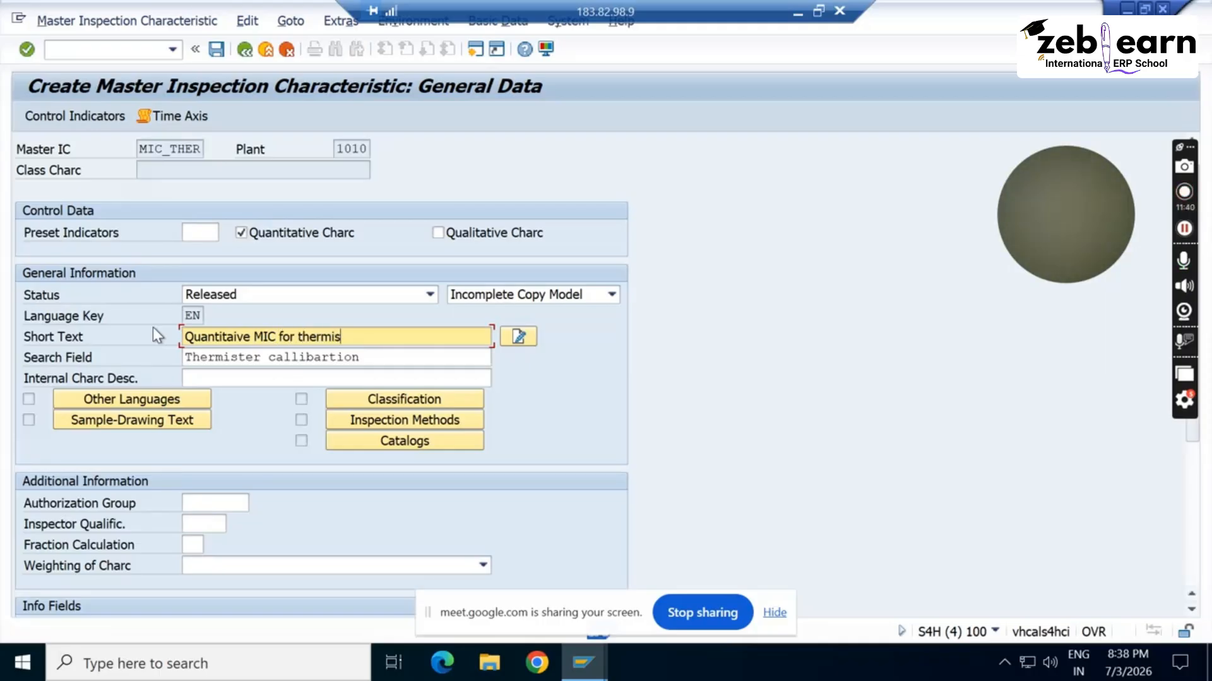
type("tir")
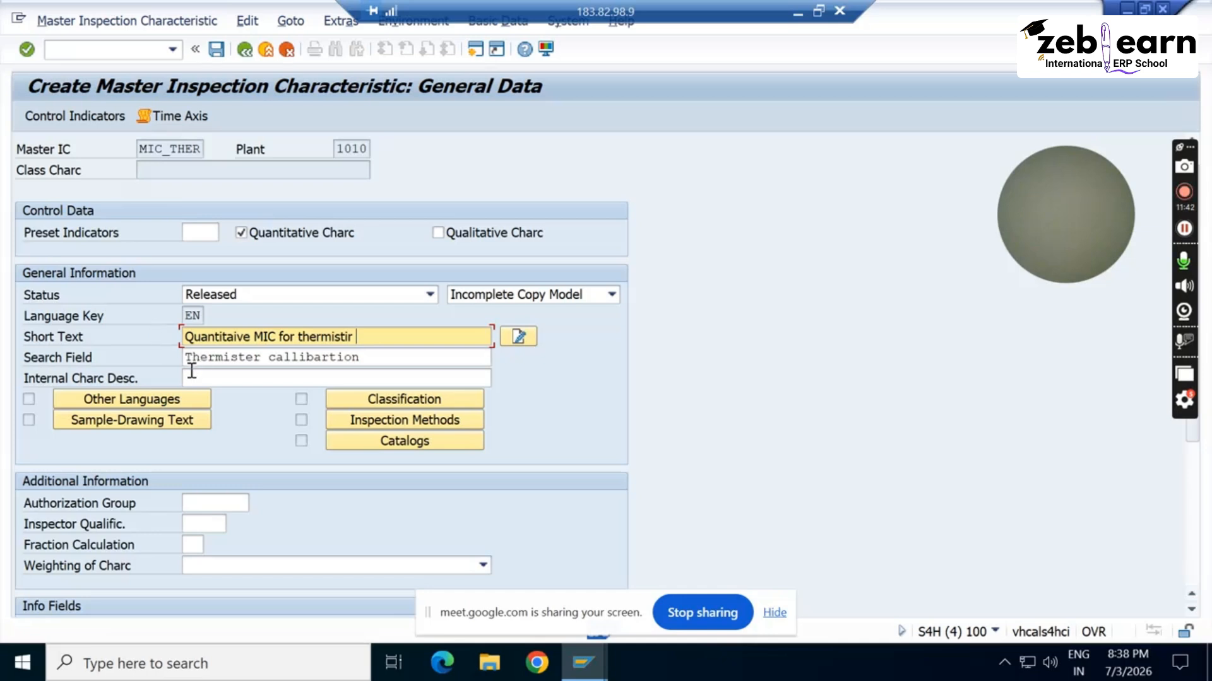
key("BackSpace")
key("BackSpace")
key("BackSpace")
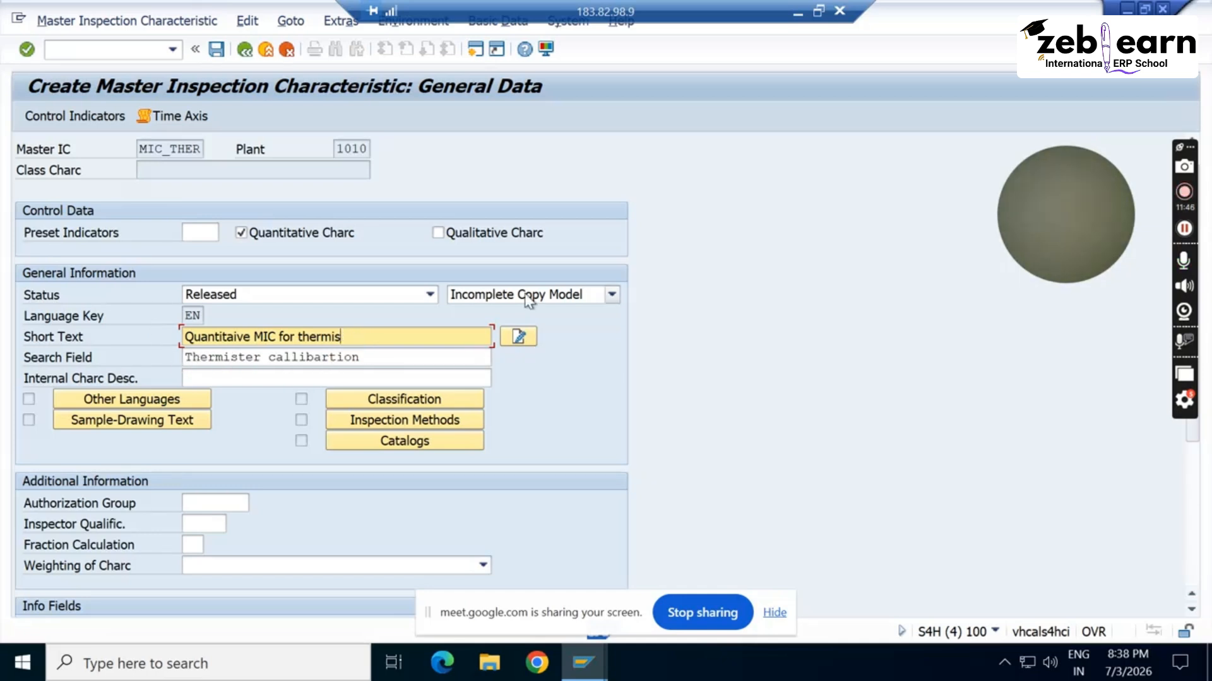
type("or")
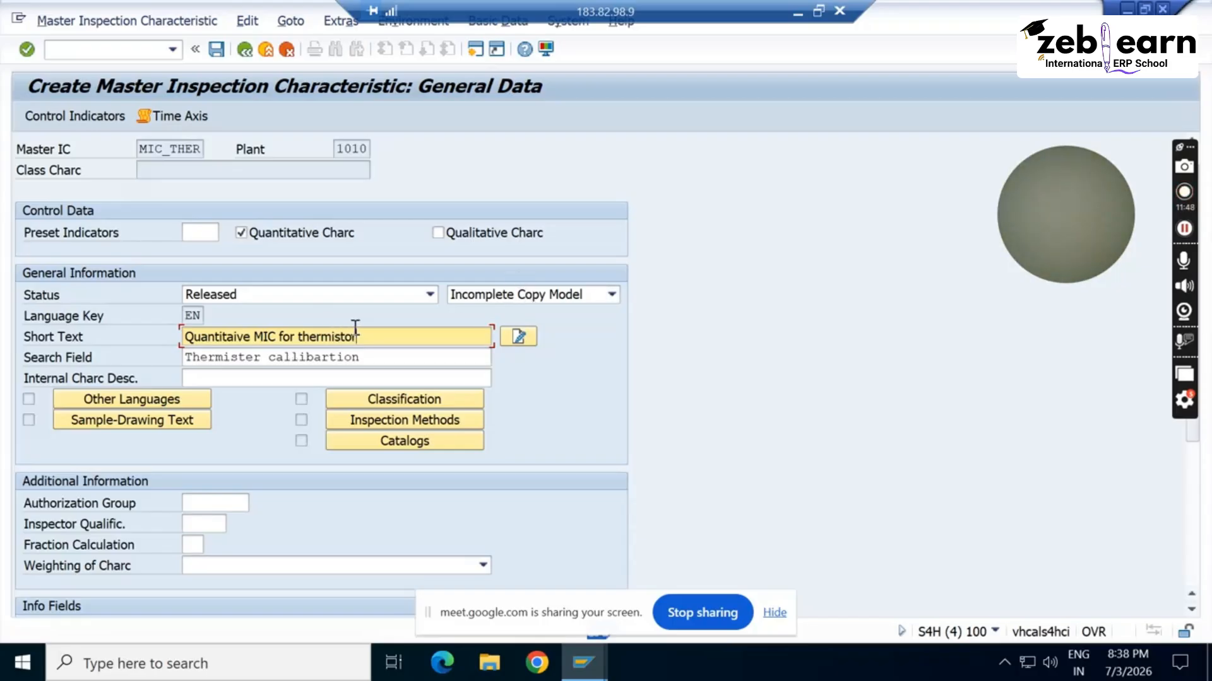
Replace the search field content with a copy of the short text "Quantitaive MIC for thermistor"
left_click_drag(363, 338, 148, 339)
key("ctrl+c")
left_click_drag(369, 357, 185, 358)
key("ctrl+v")
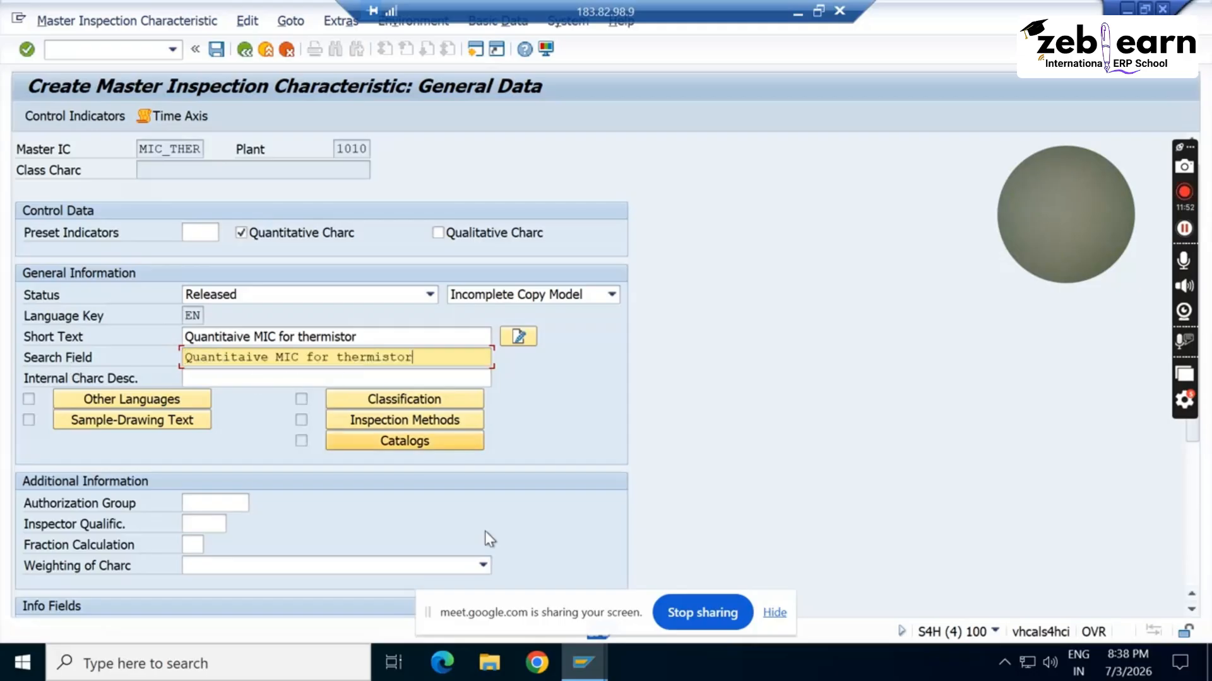
Switch to the Google Meet window to check the meeting, and return to the SAP remote session
left_click(797, 12)
mouse_move(720, 663)
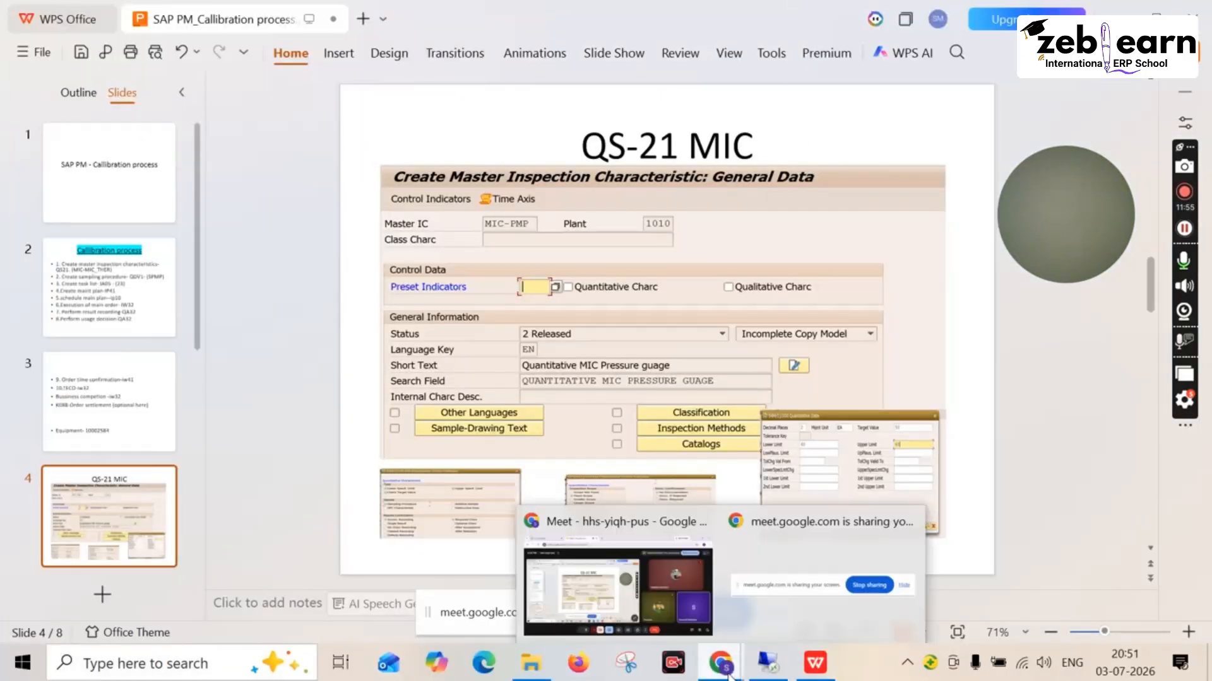
left_click(656, 628)
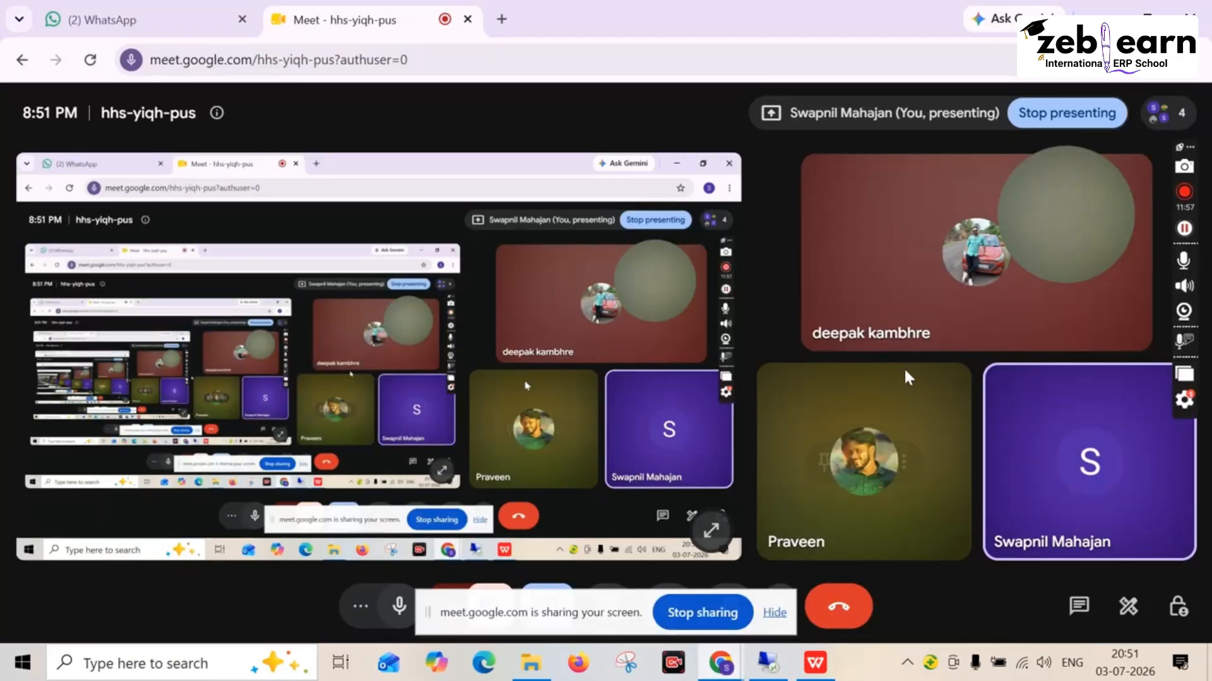
mouse_move(767, 662)
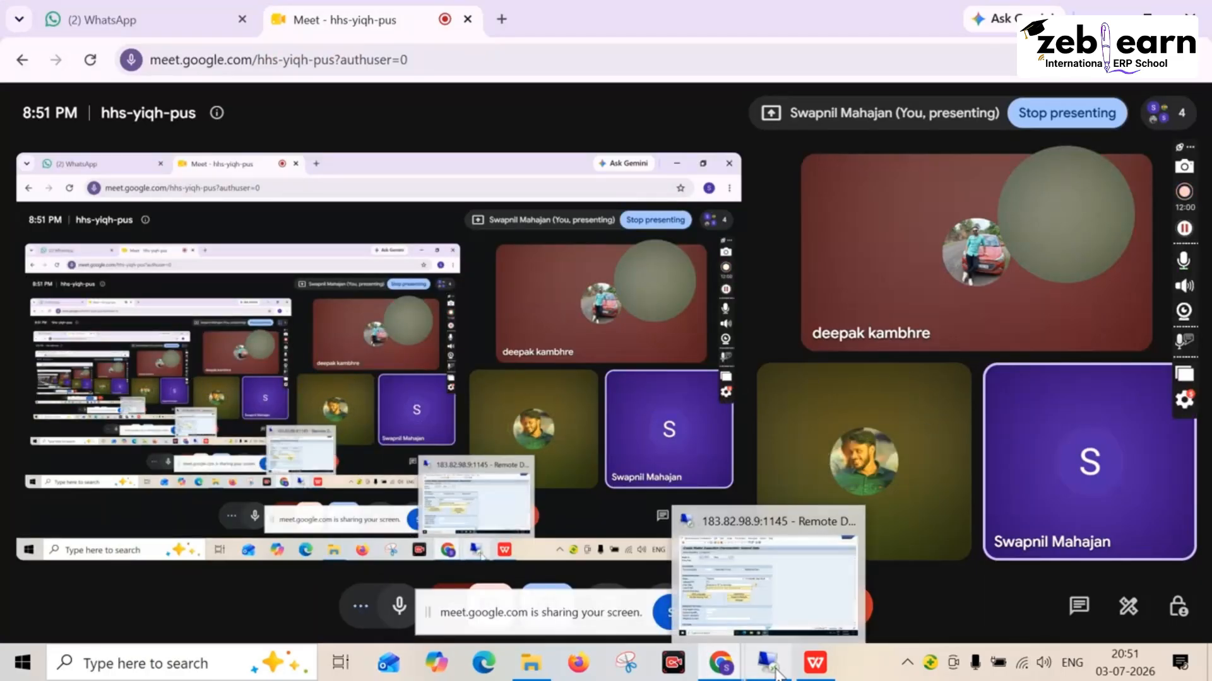
left_click(781, 626)
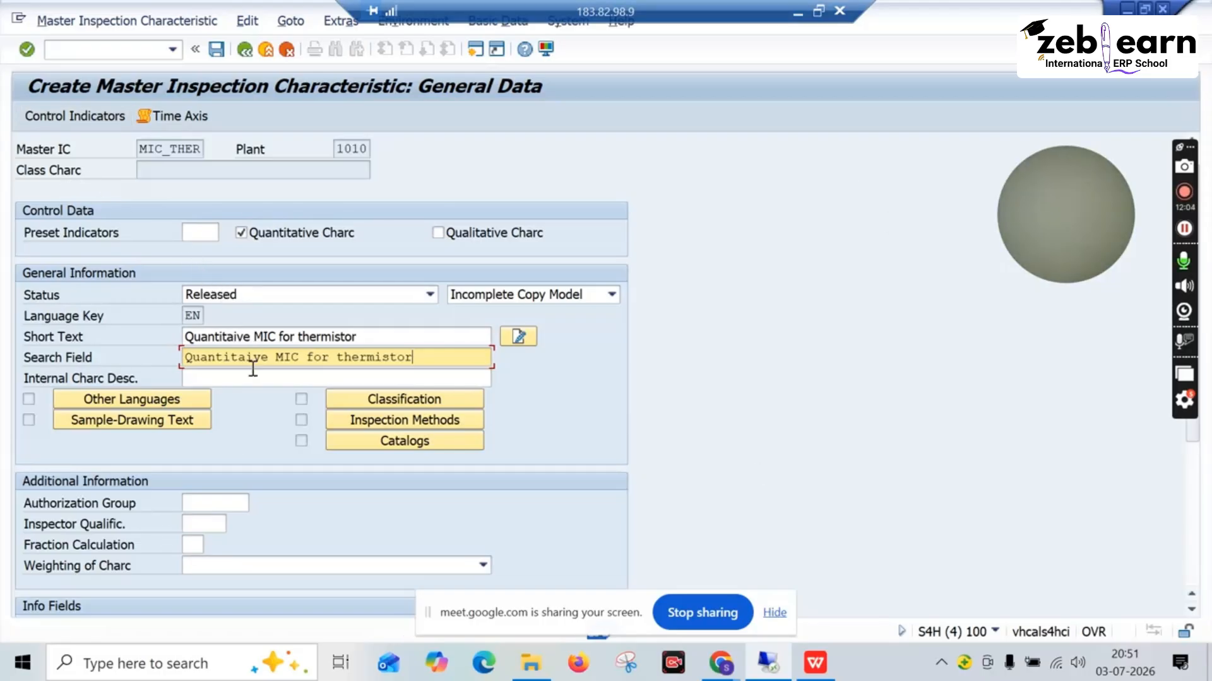
Open the characteristic's control indicators and enable Lower Specif. Limit, Upper Specif. Limit, Check Target Value and Sampling Procedure
scroll(171, 477, "down", 1)
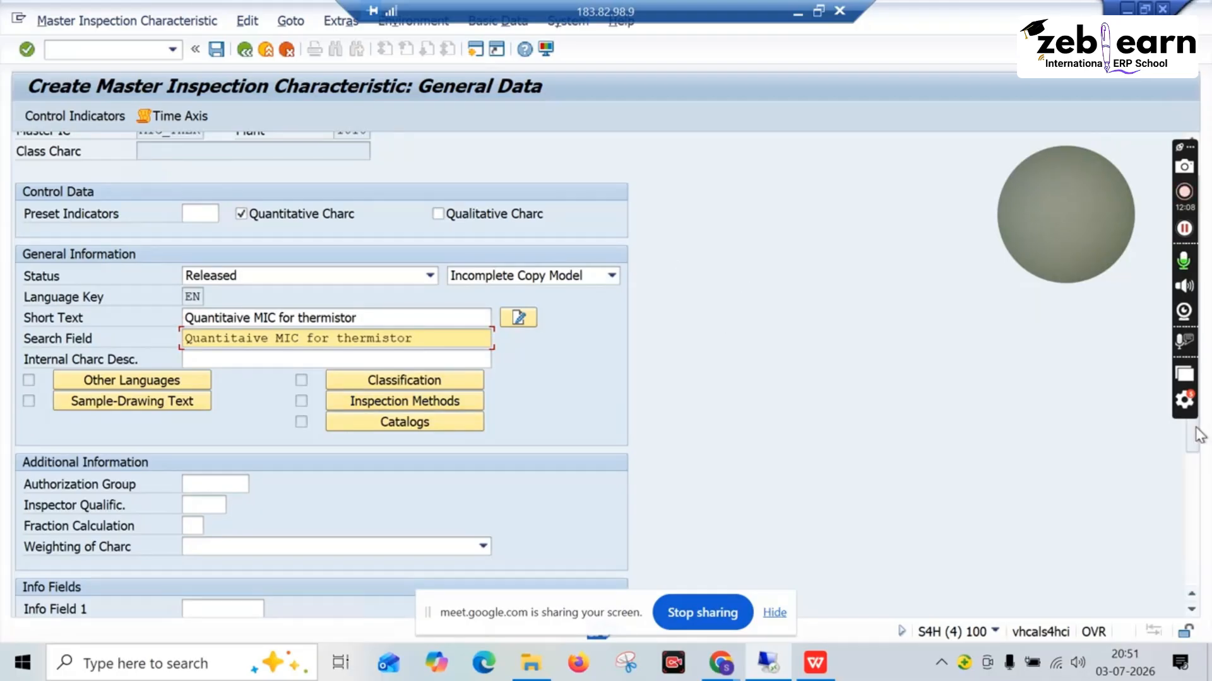
left_click_drag(1192, 435, 1201, 587)
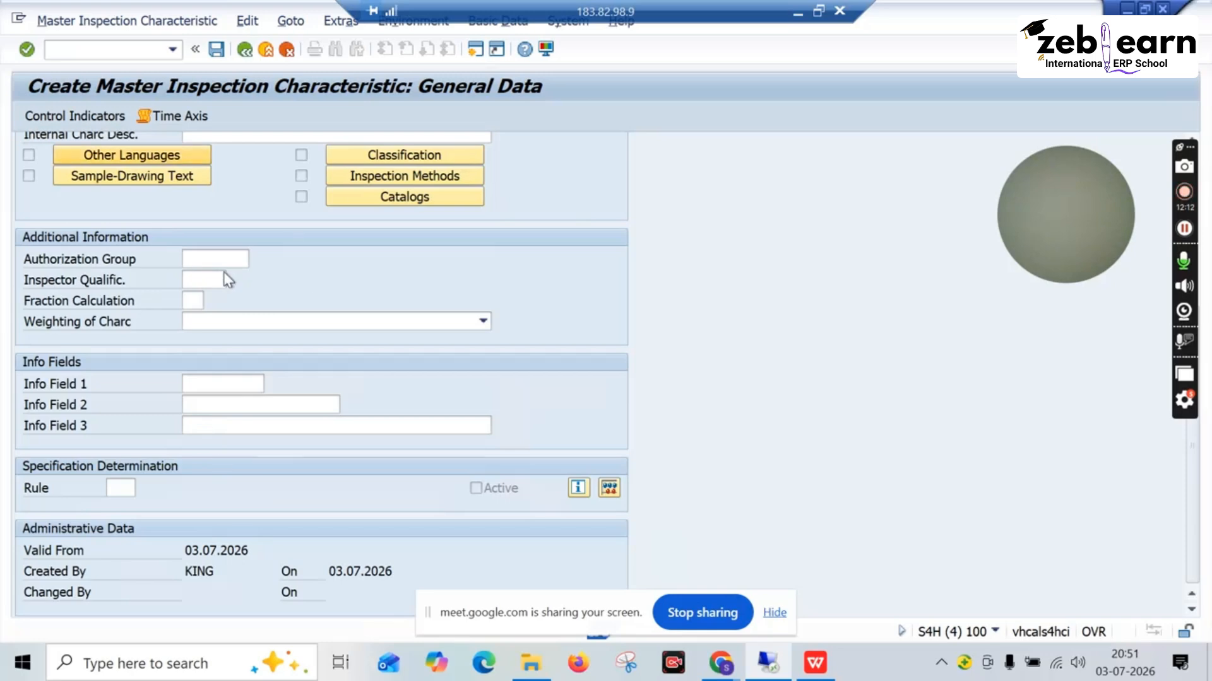
left_click_drag(1209, 505, 1202, 324)
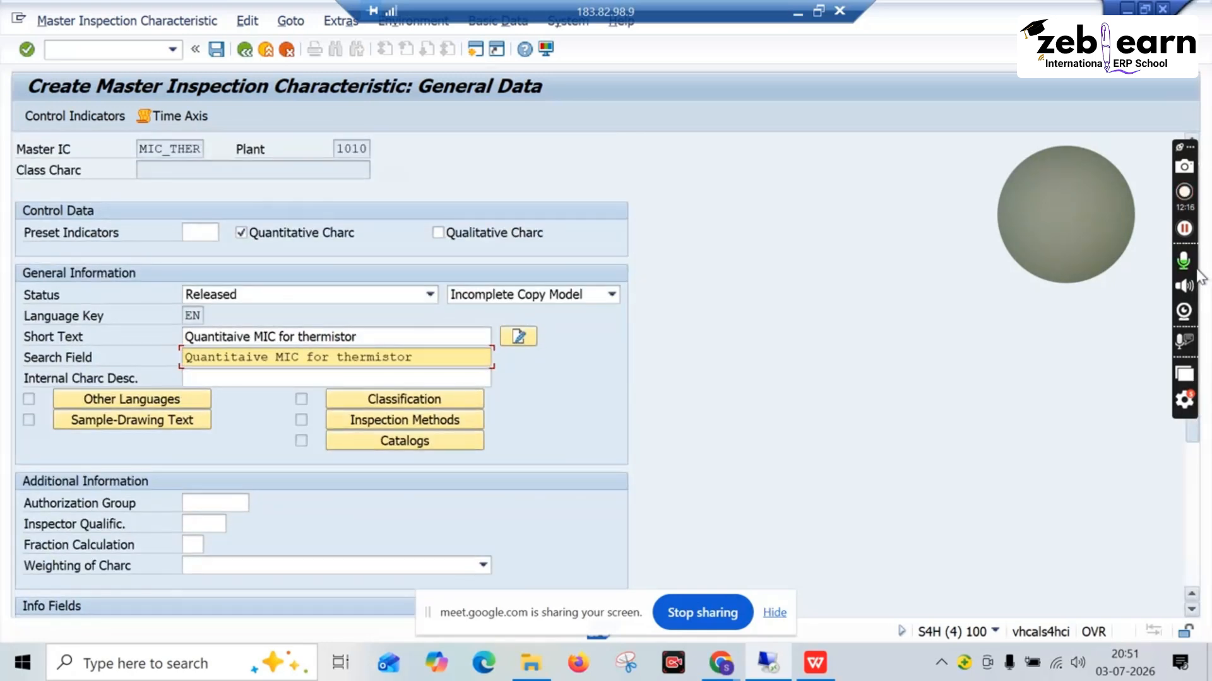
left_click(59, 120)
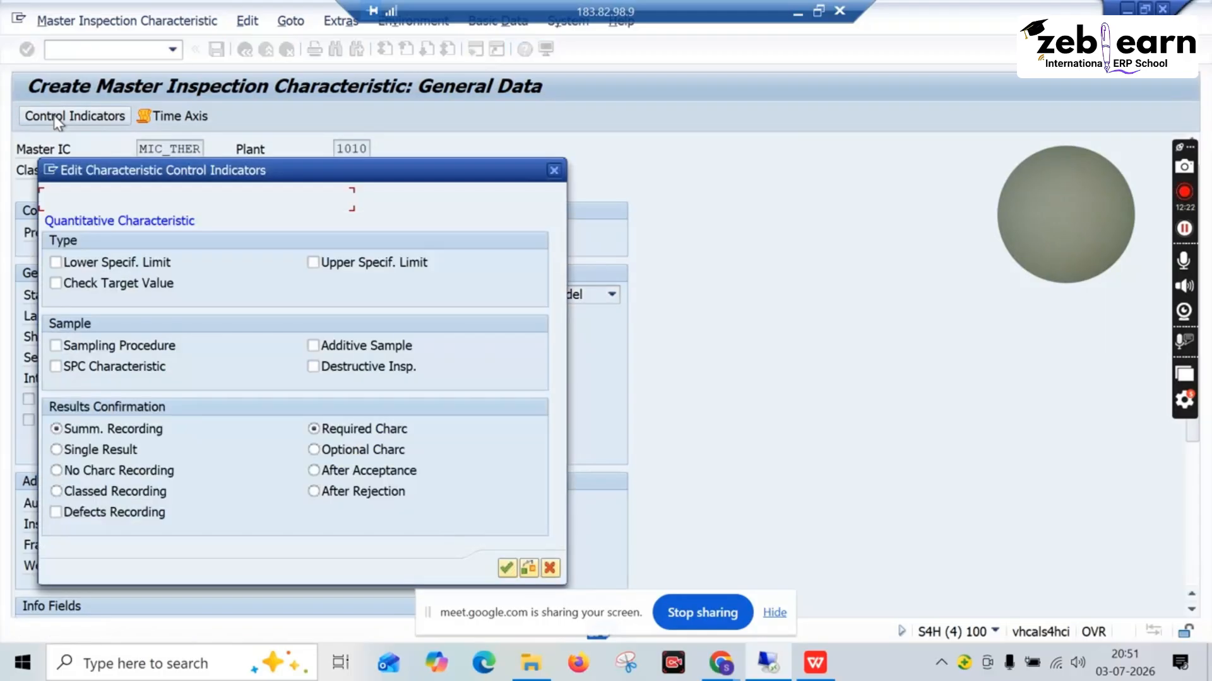
left_click_drag(101, 181, 459, 150)
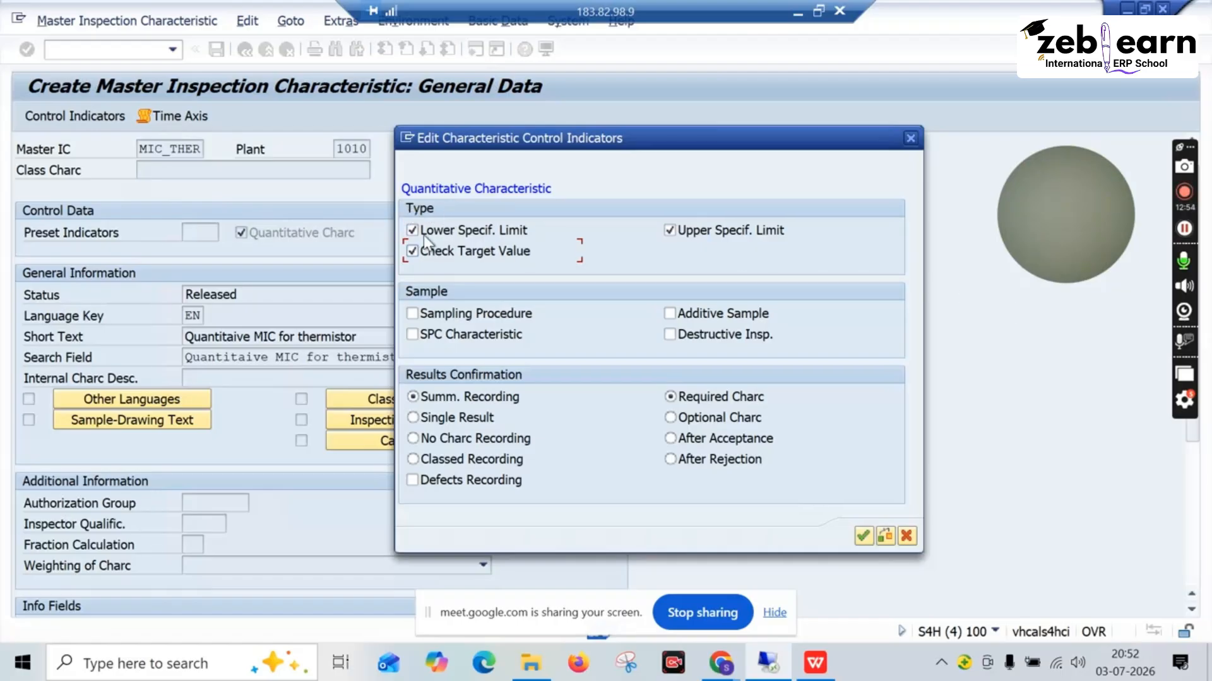
left_click(408, 312)
Switch to the WPS presentation, enlarge the first control indicators screenshot on the QS-21 MIC slide to read it, and shrink it back
left_click(815, 663)
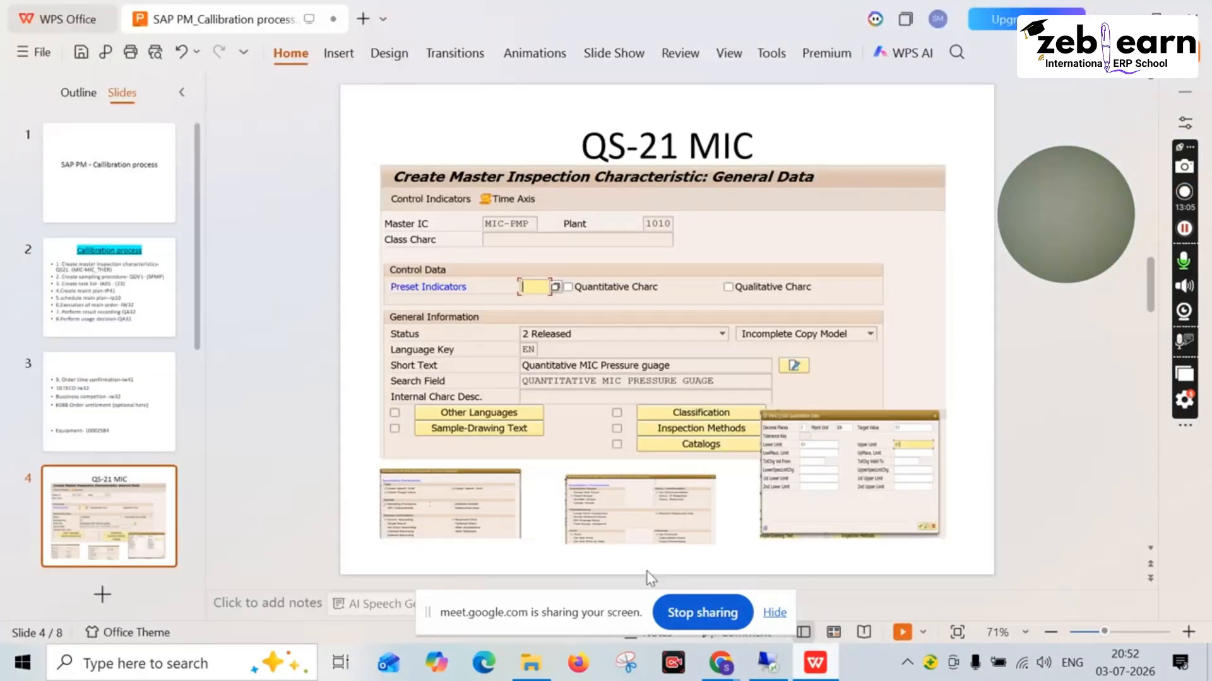
left_click(412, 487)
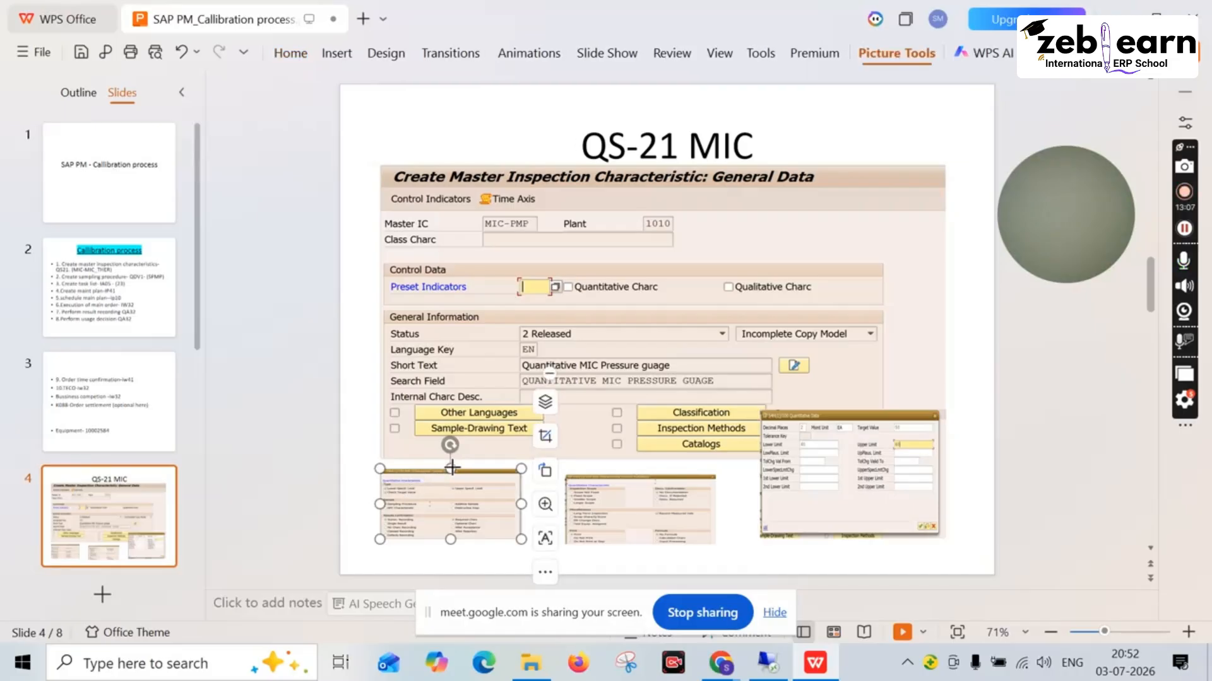
left_click_drag(451, 469, 434, 149)
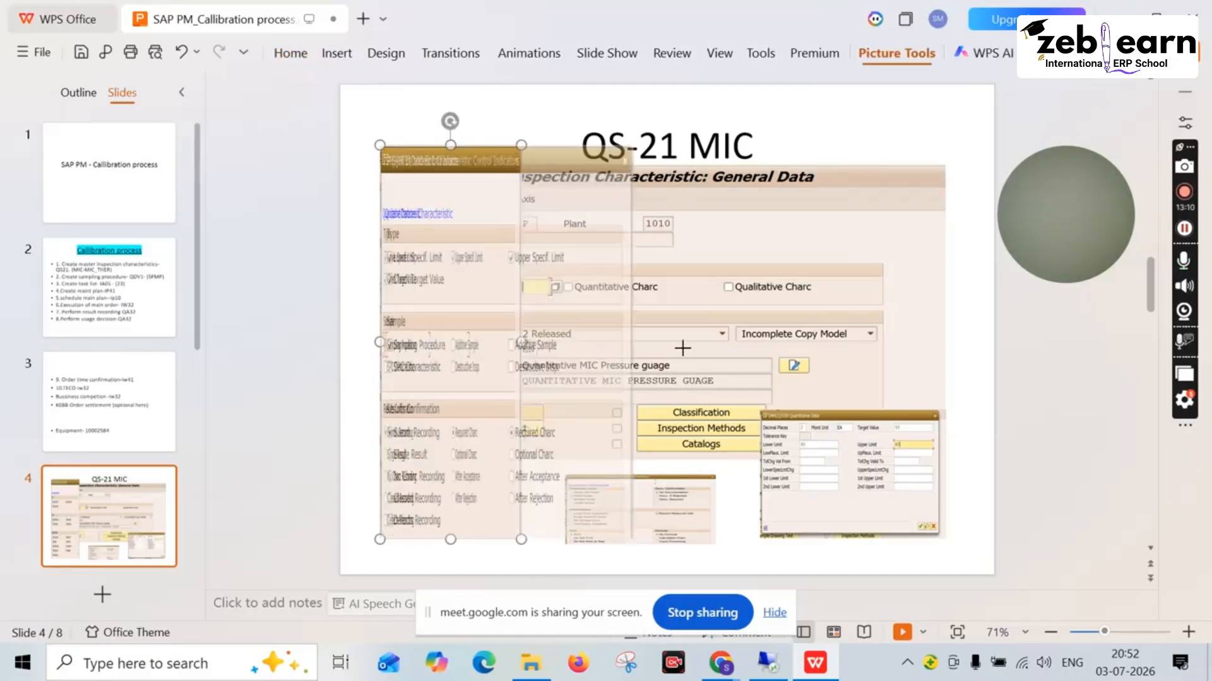
left_click_drag(682, 347, 831, 342)
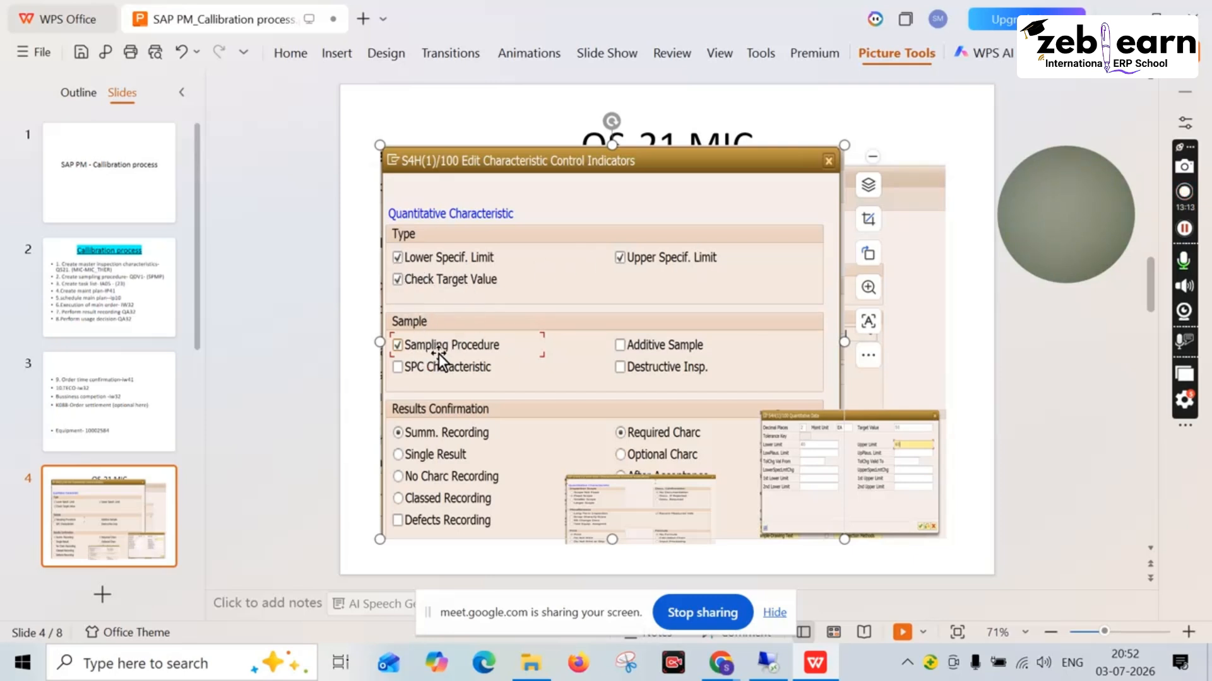
left_click(841, 141)
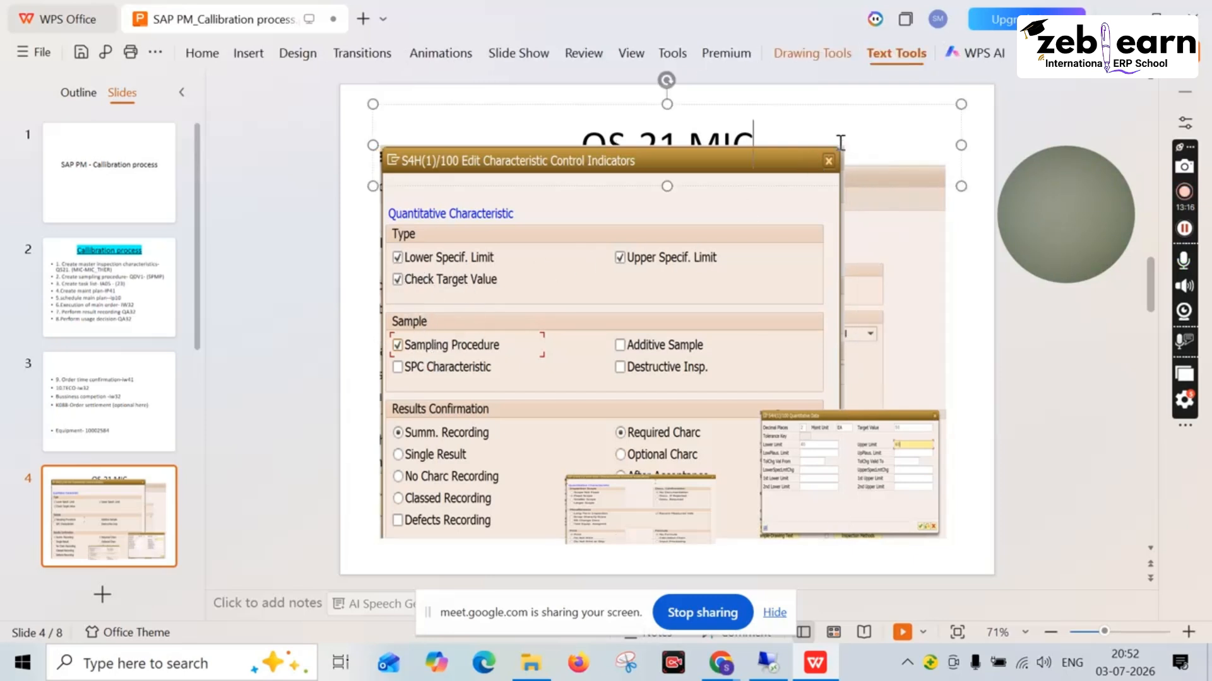
left_click(838, 157)
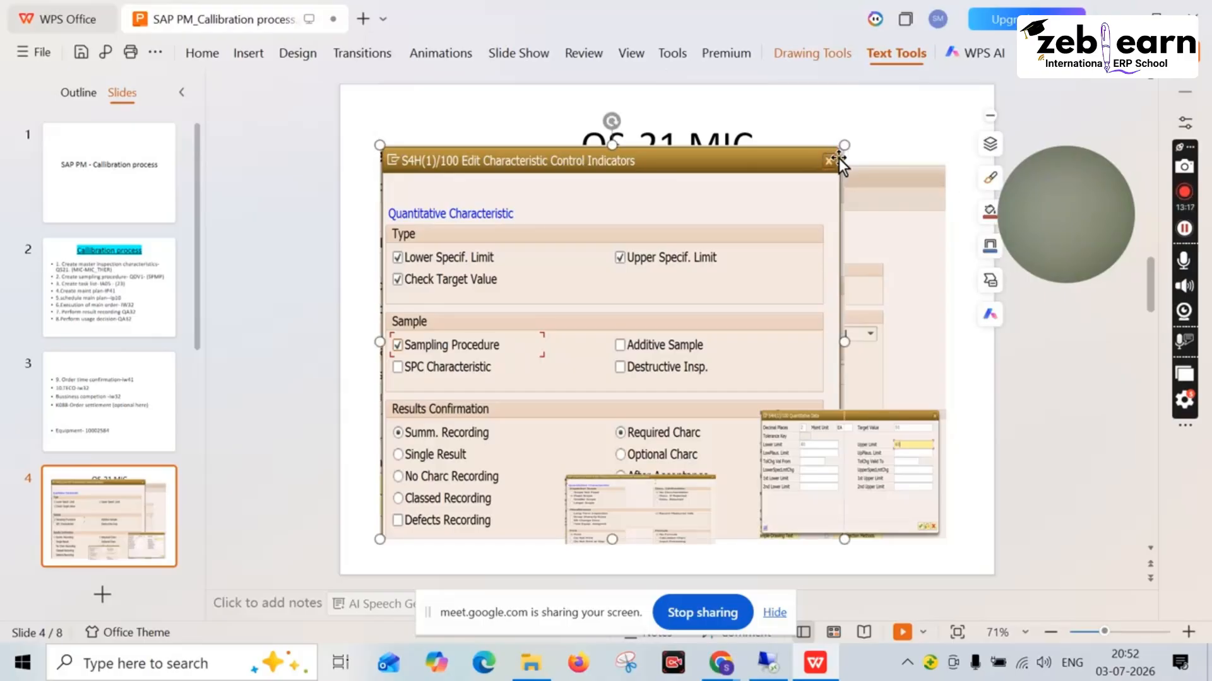
left_click_drag(839, 158, 471, 461)
Enlarge the second control indicators screenshot on the QS-21 MIC slide to check its inspection scope settings, and shrink it back
left_click(650, 474)
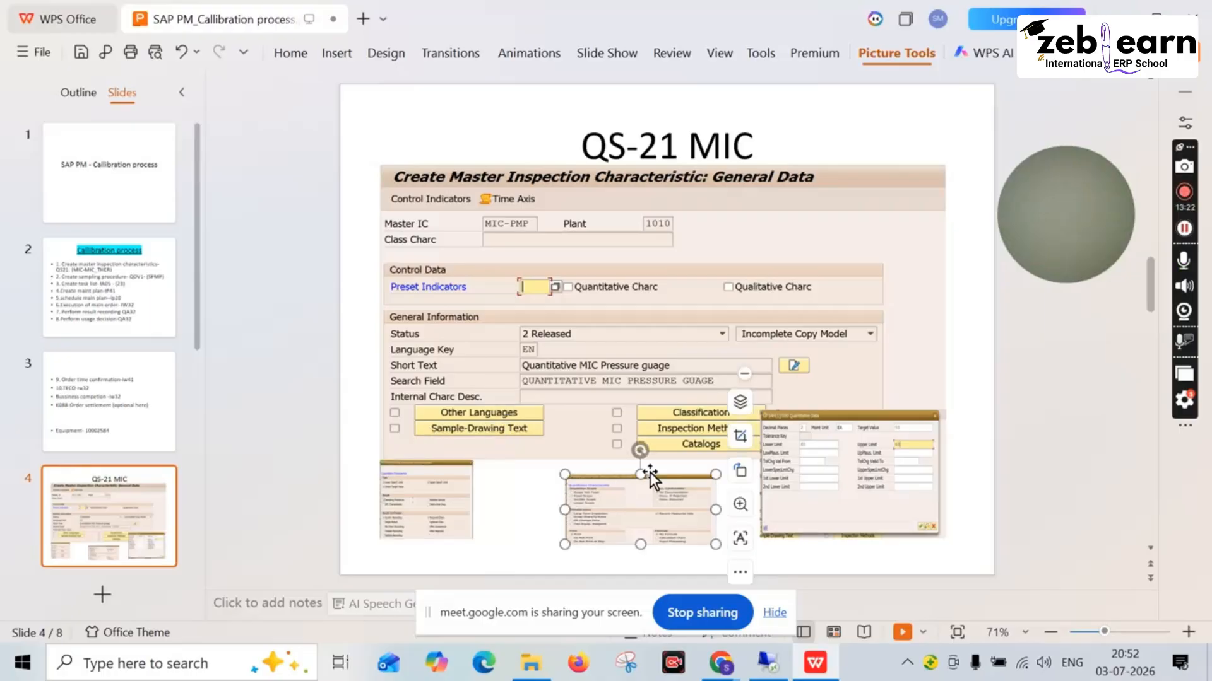
left_click_drag(640, 473, 599, 216)
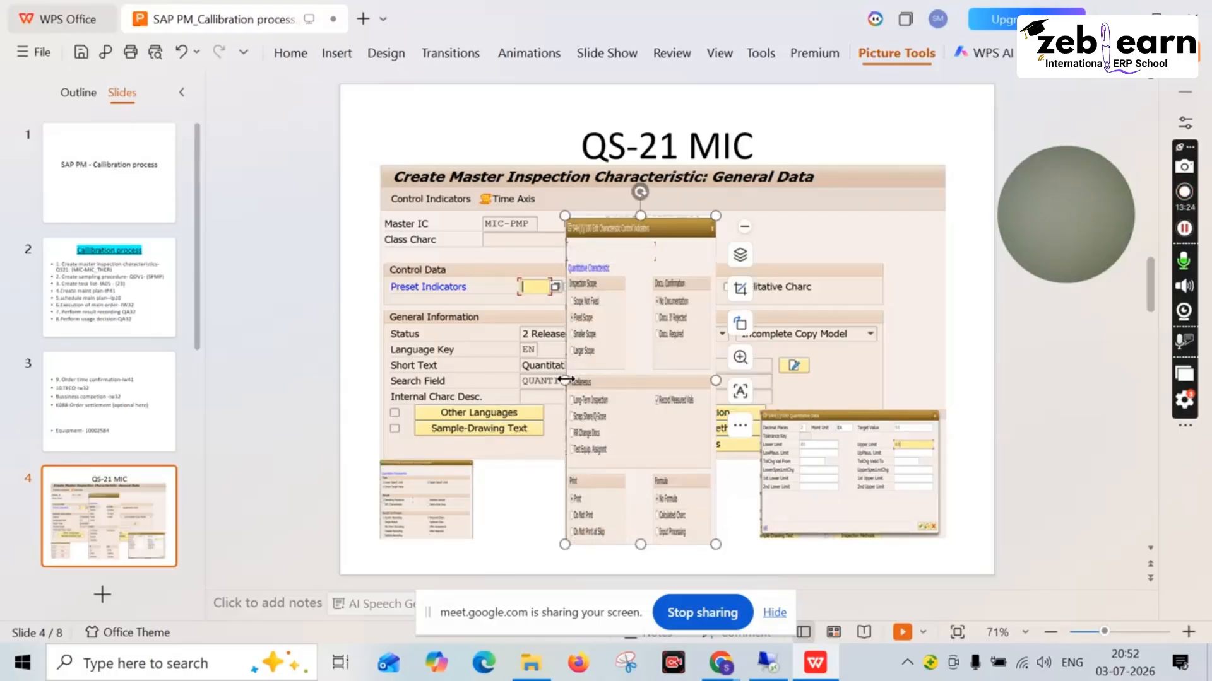
left_click_drag(564, 381, 339, 380)
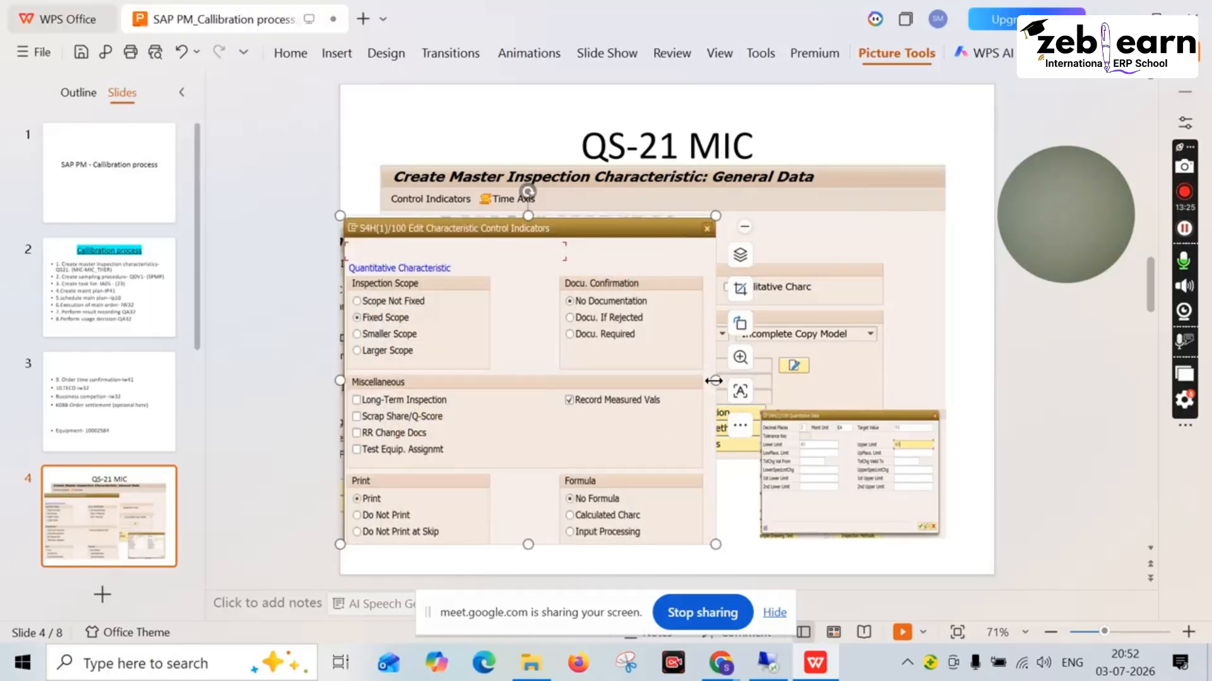
left_click_drag(715, 381, 841, 381)
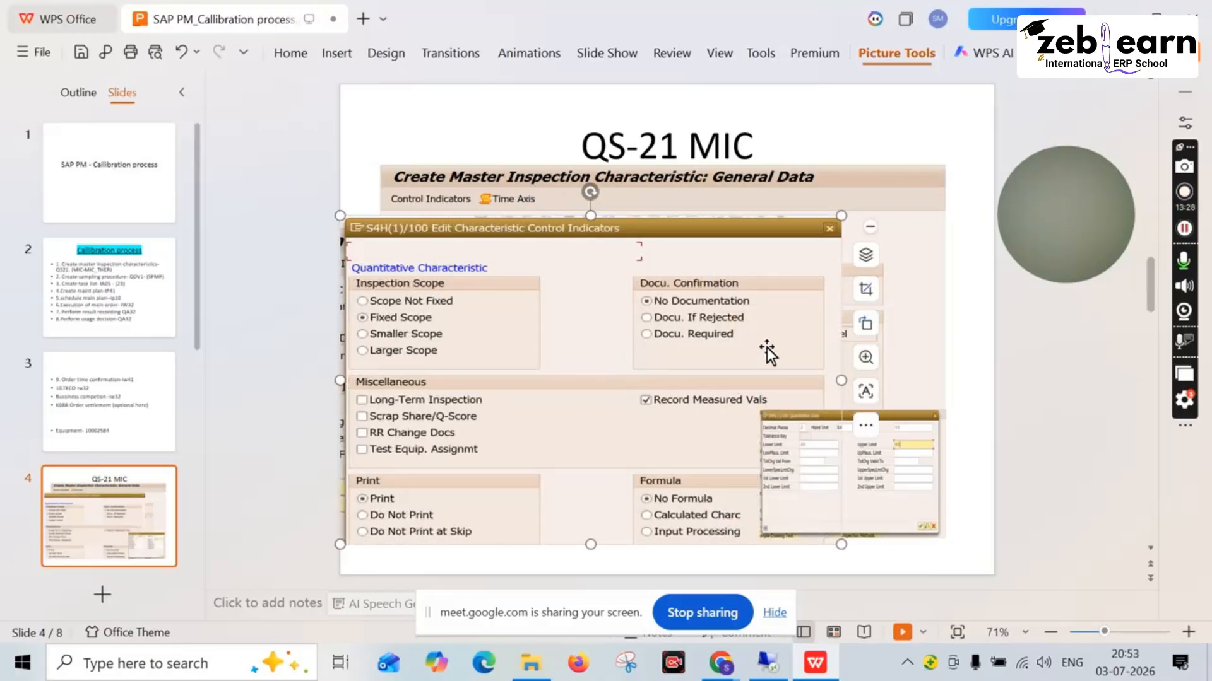
left_click_drag(840, 215, 619, 501)
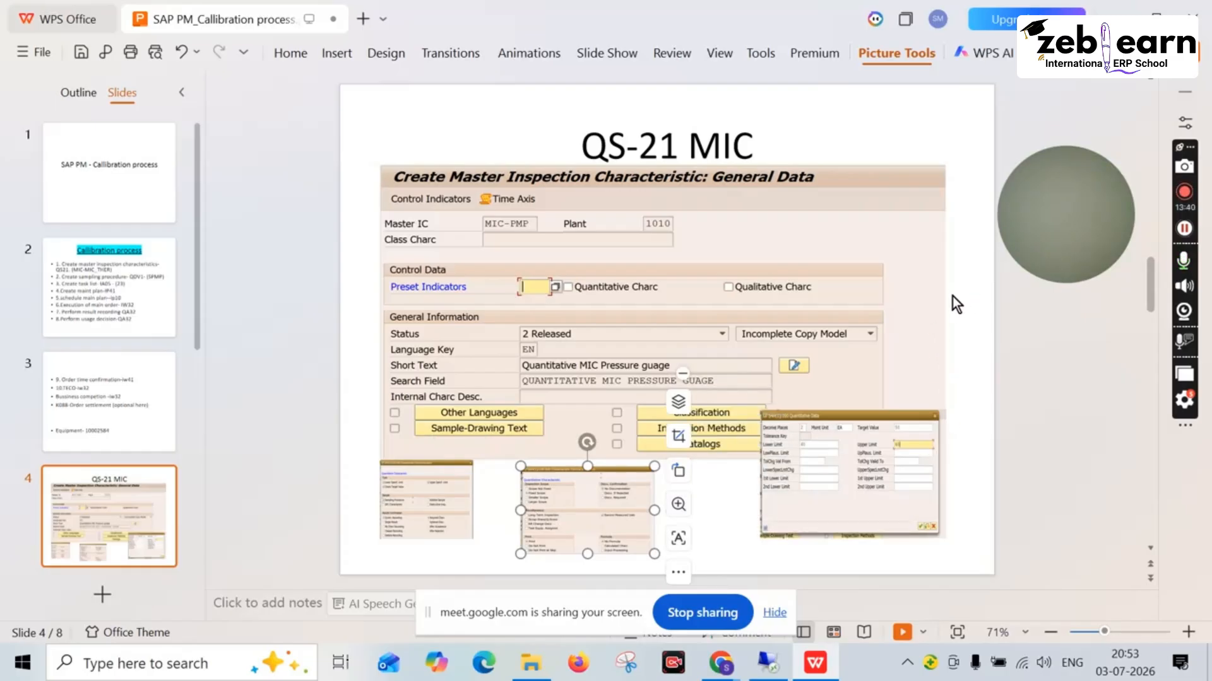
left_click(452, 502)
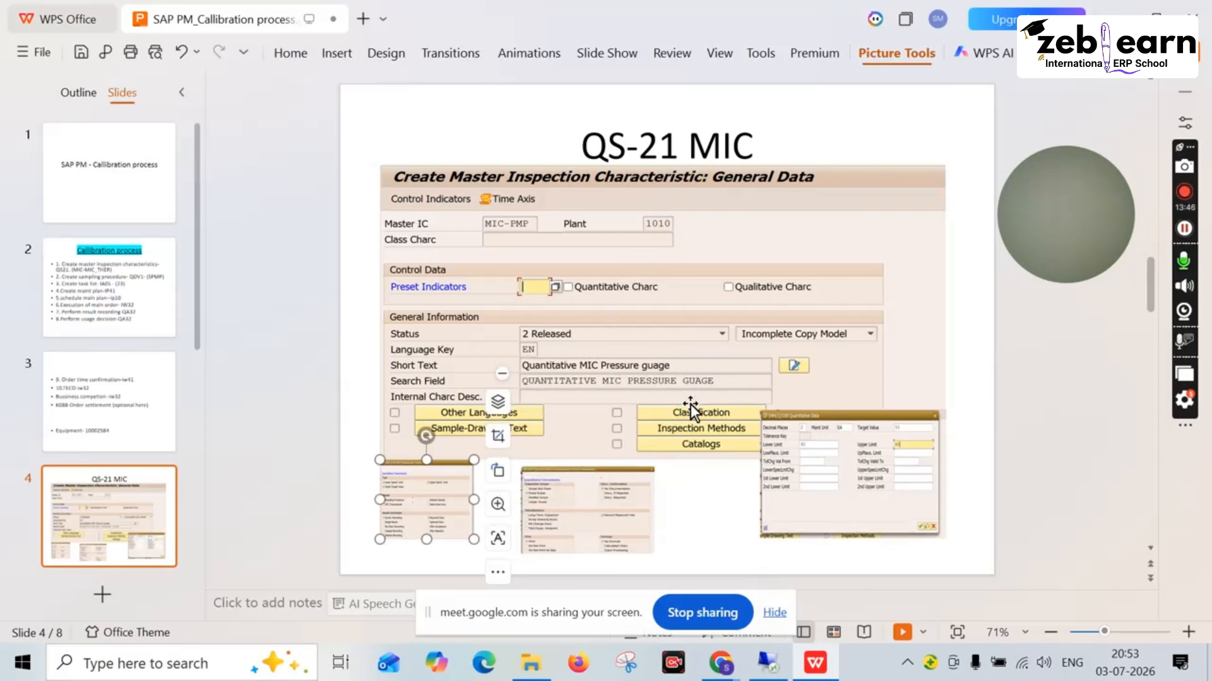
Return to the SAP session and confirm both sets of control indicators, keeping Fixed Scope, No Documentation, Record Measured Vals, Print and No Formula
left_click(778, 660)
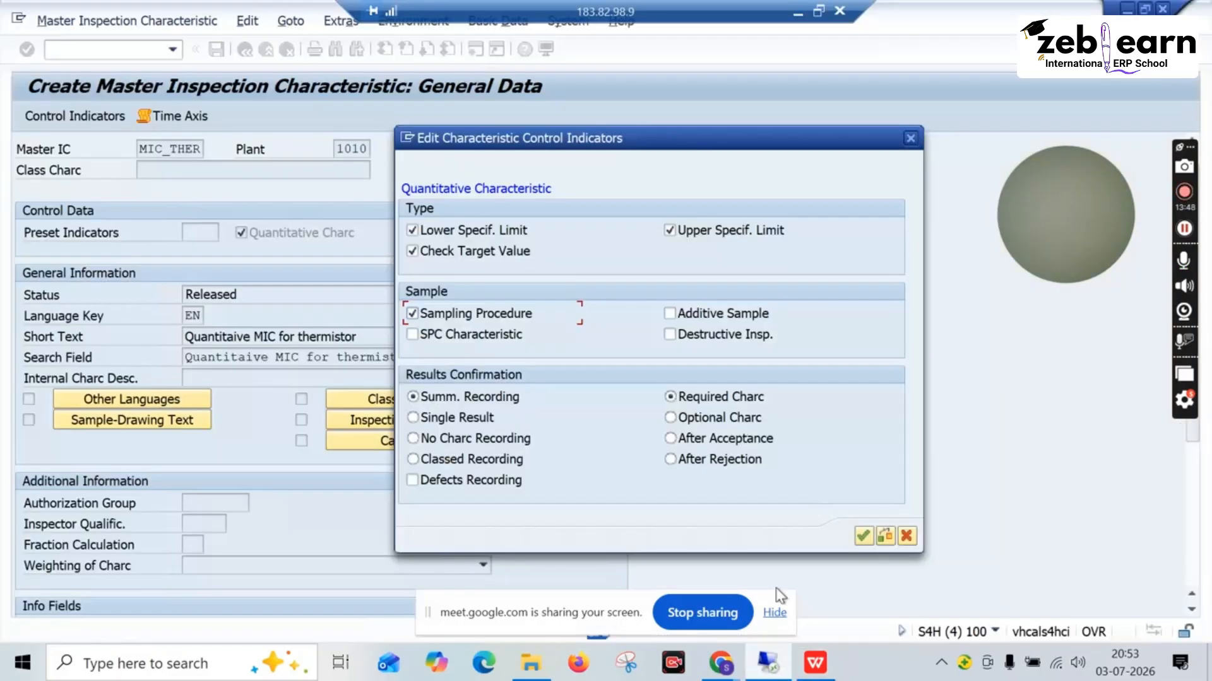
left_click(863, 536)
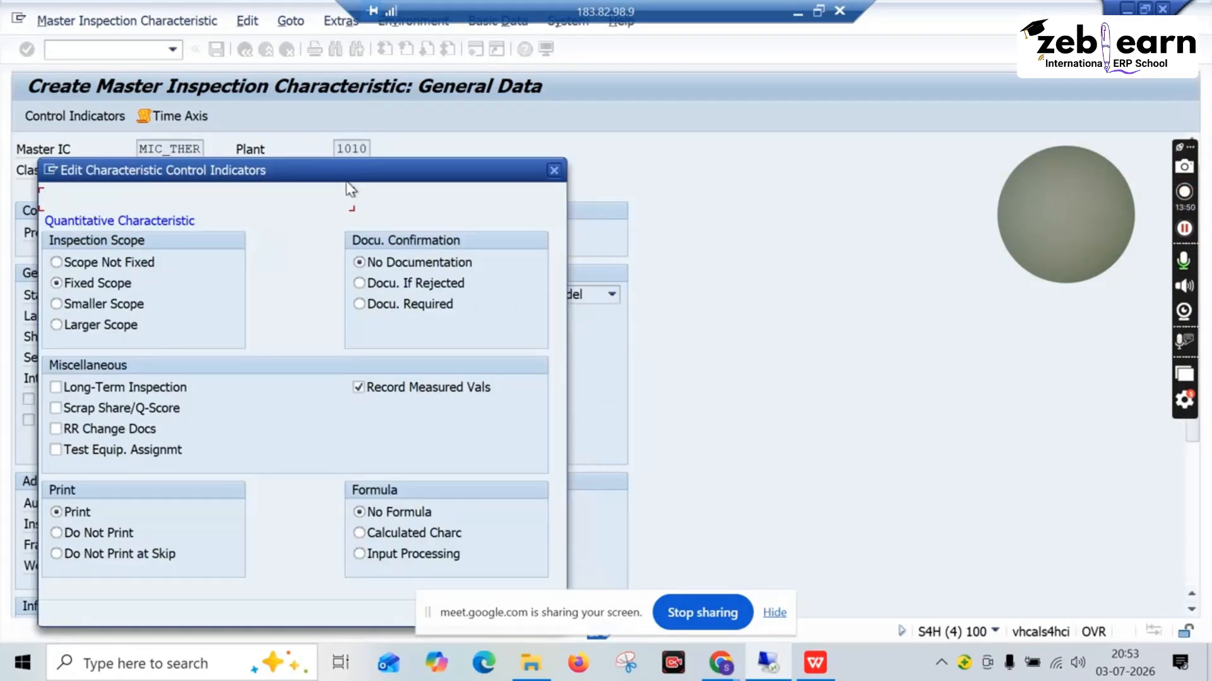
left_click_drag(344, 183, 691, 94)
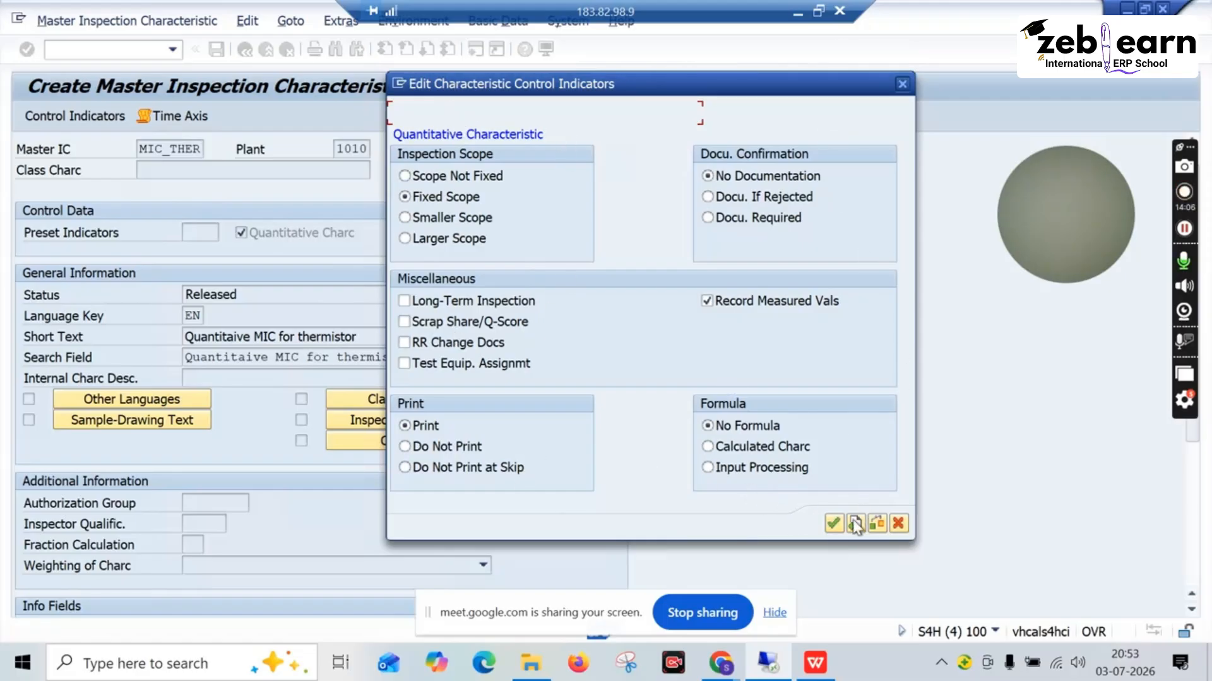
left_click(833, 523)
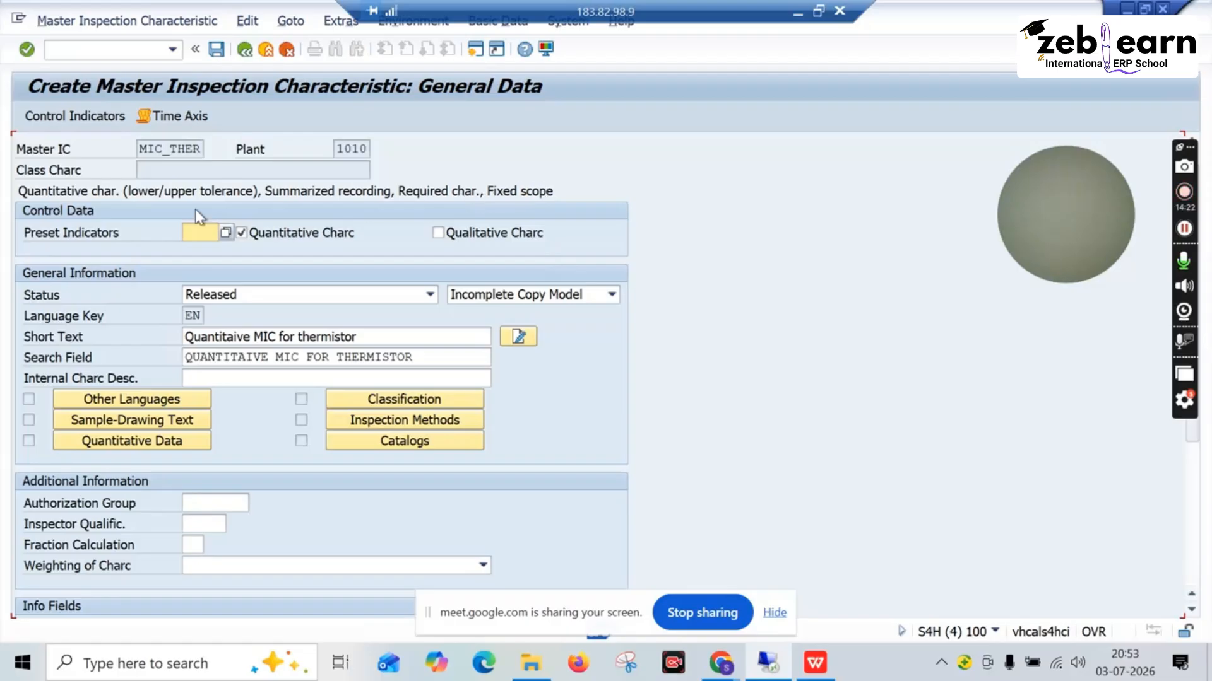
Open the characteristic's quantitative data and set the decimal places to 2
left_click(131, 445)
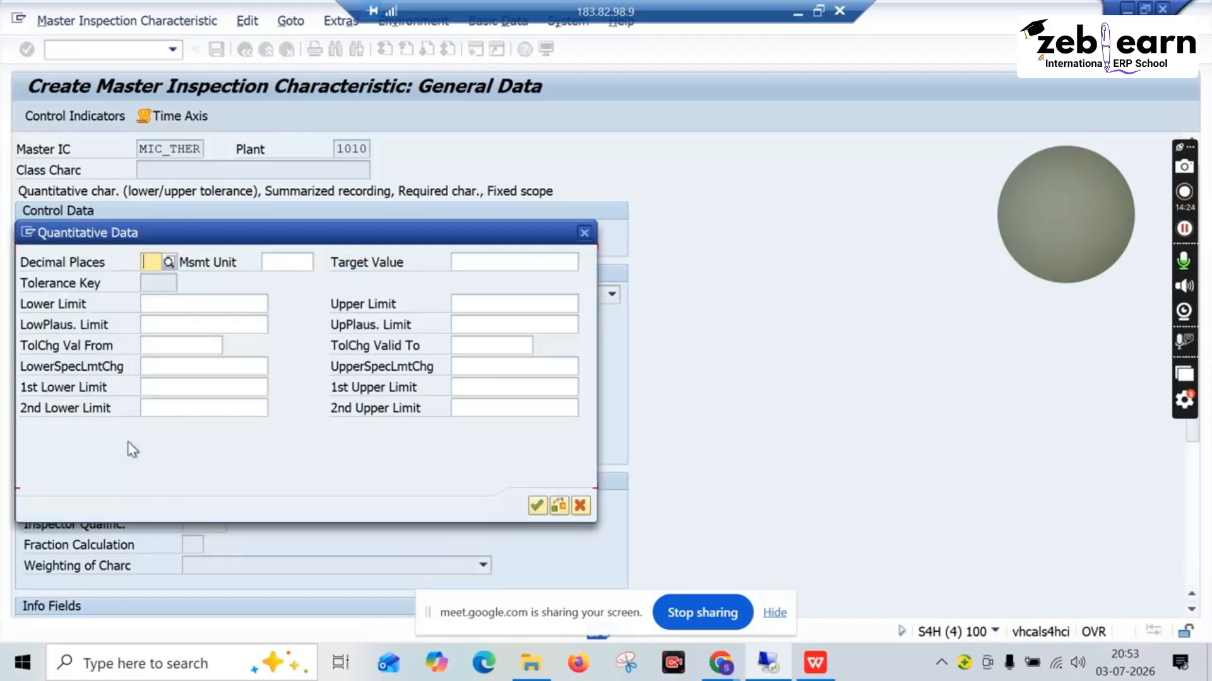
left_click_drag(179, 242, 468, 214)
type("2")
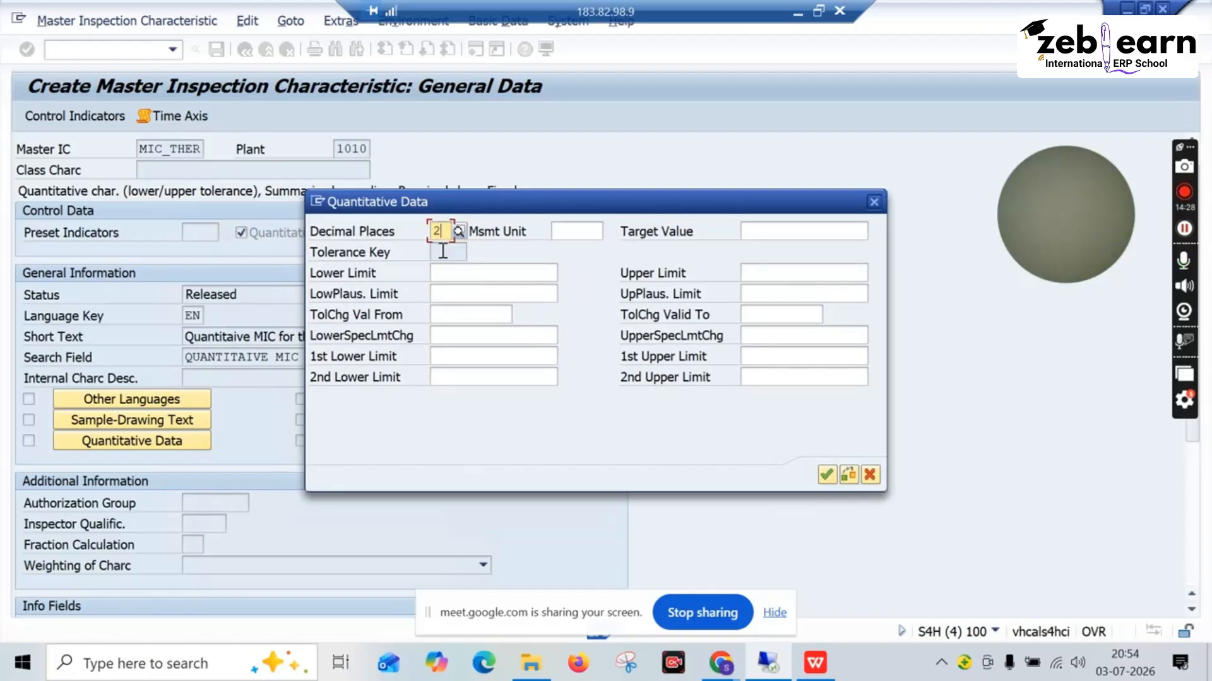
Search the measurement unit list for "degree" and assign Degrees Celsius (°C) as the measurement unit
left_click(575, 231)
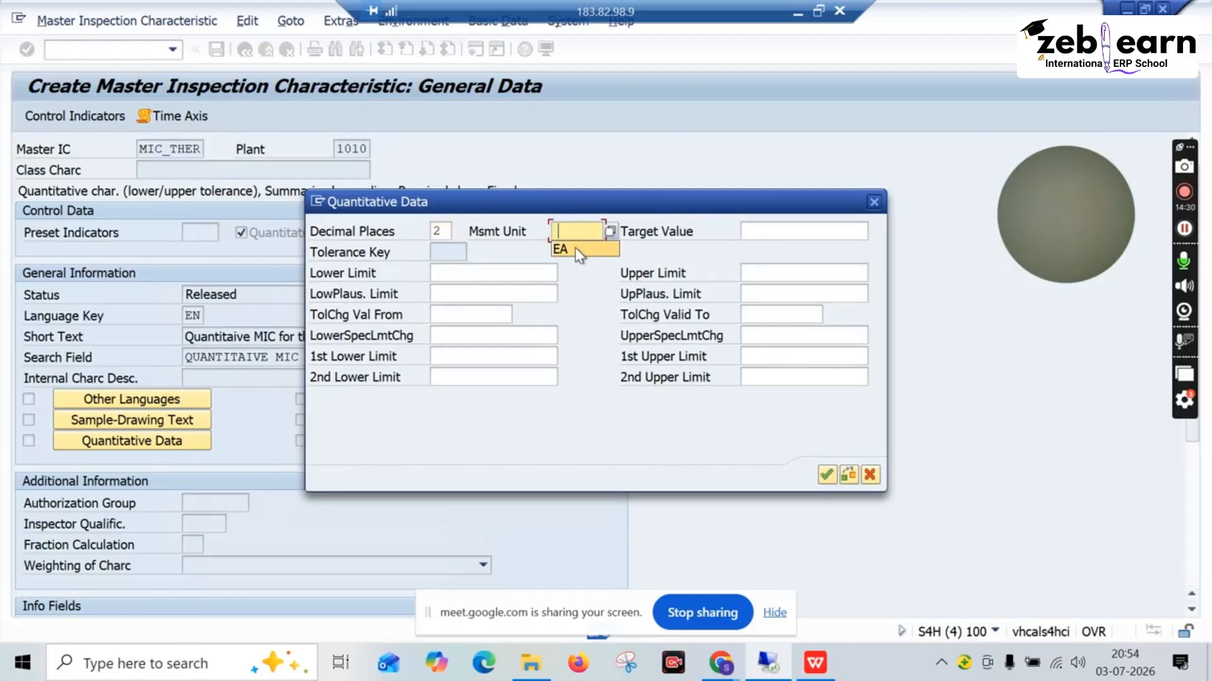
left_click(608, 231)
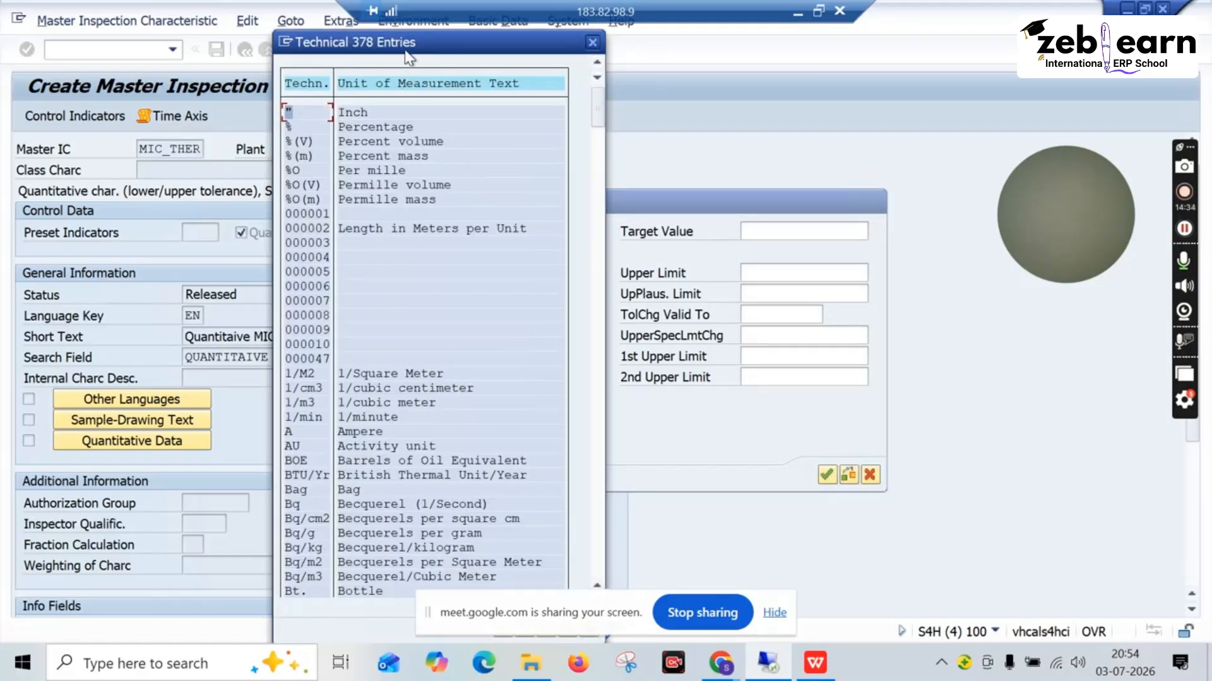
left_click_drag(407, 43, 256, 48)
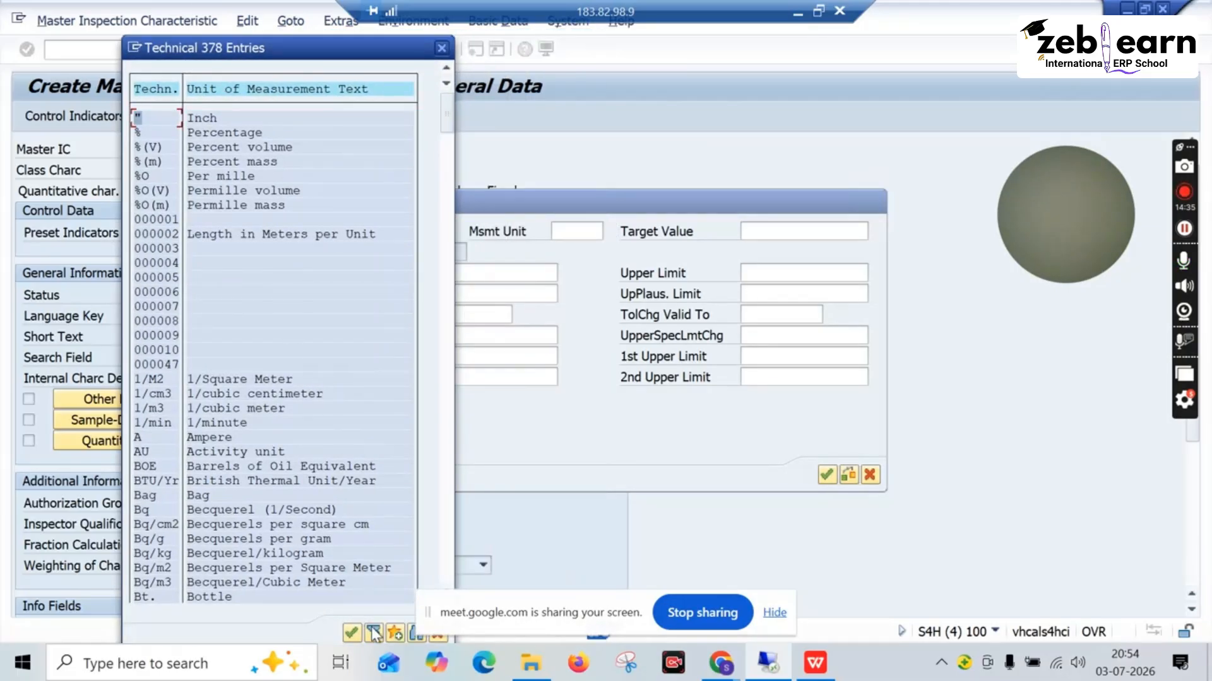
left_click(409, 632)
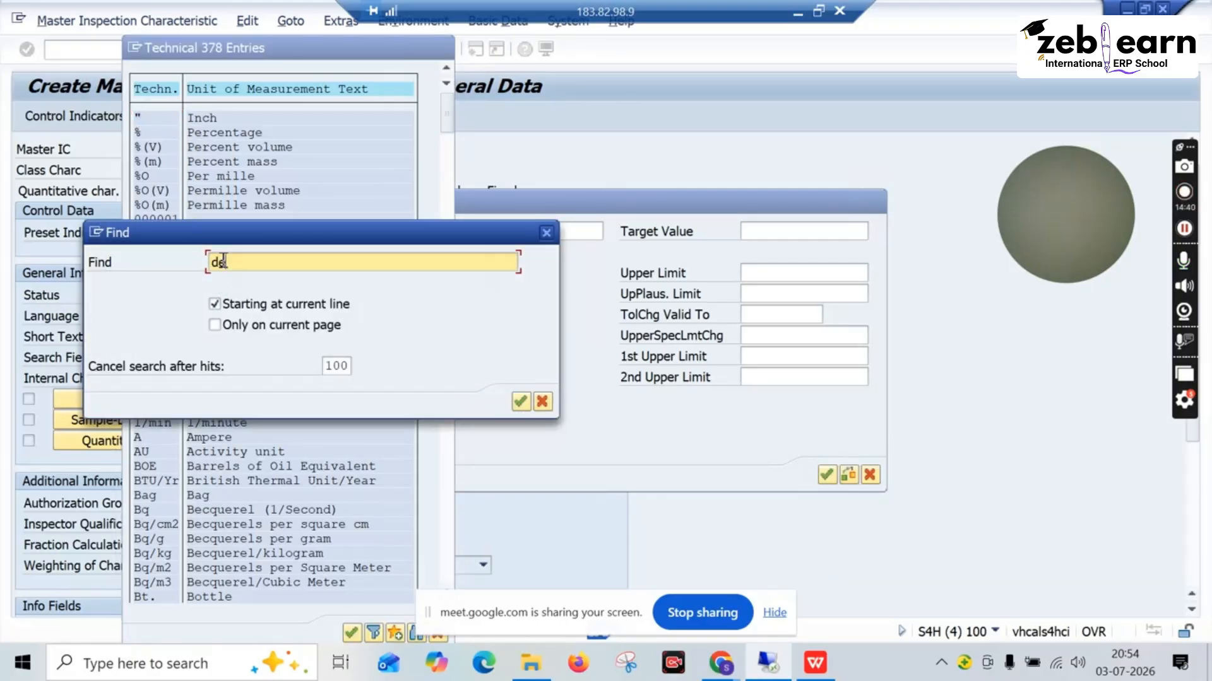
type("degree")
left_click(520, 402)
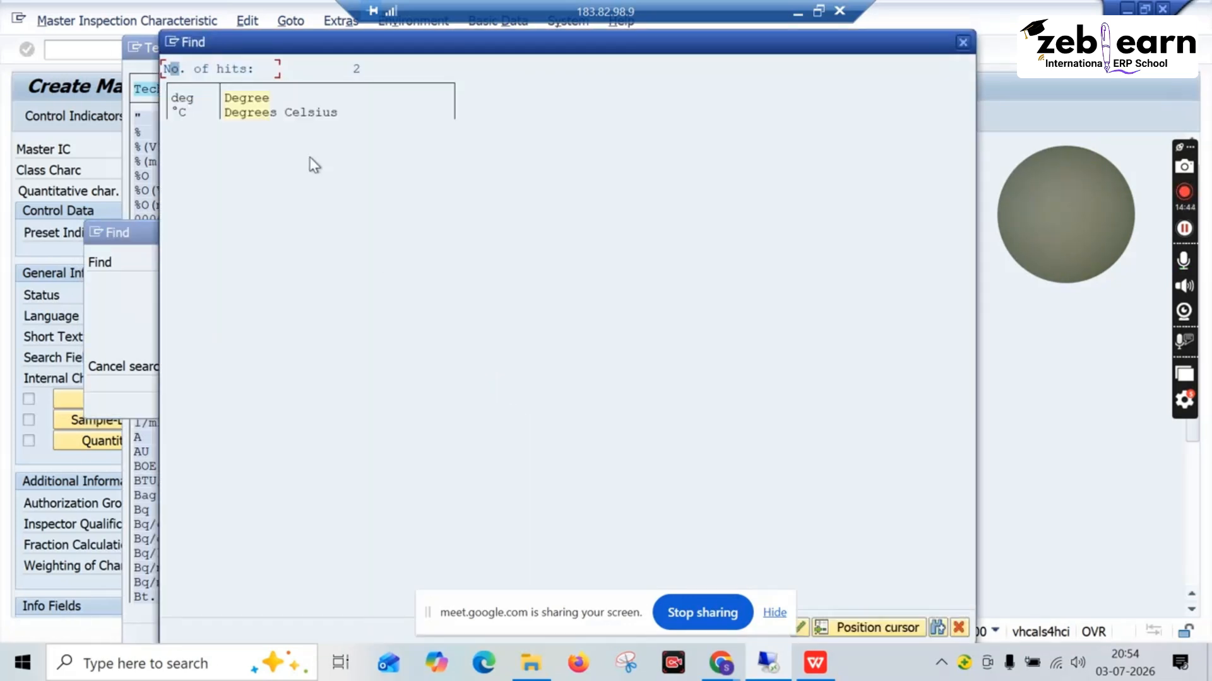
left_click(251, 111)
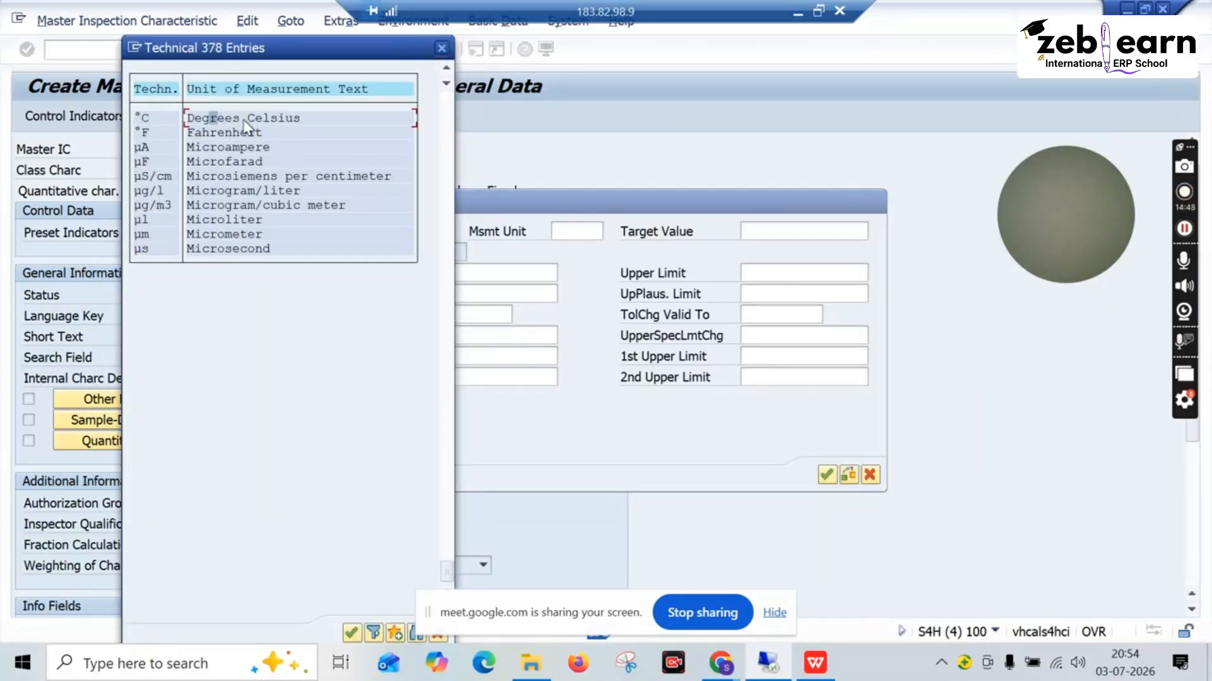
double_click(246, 126)
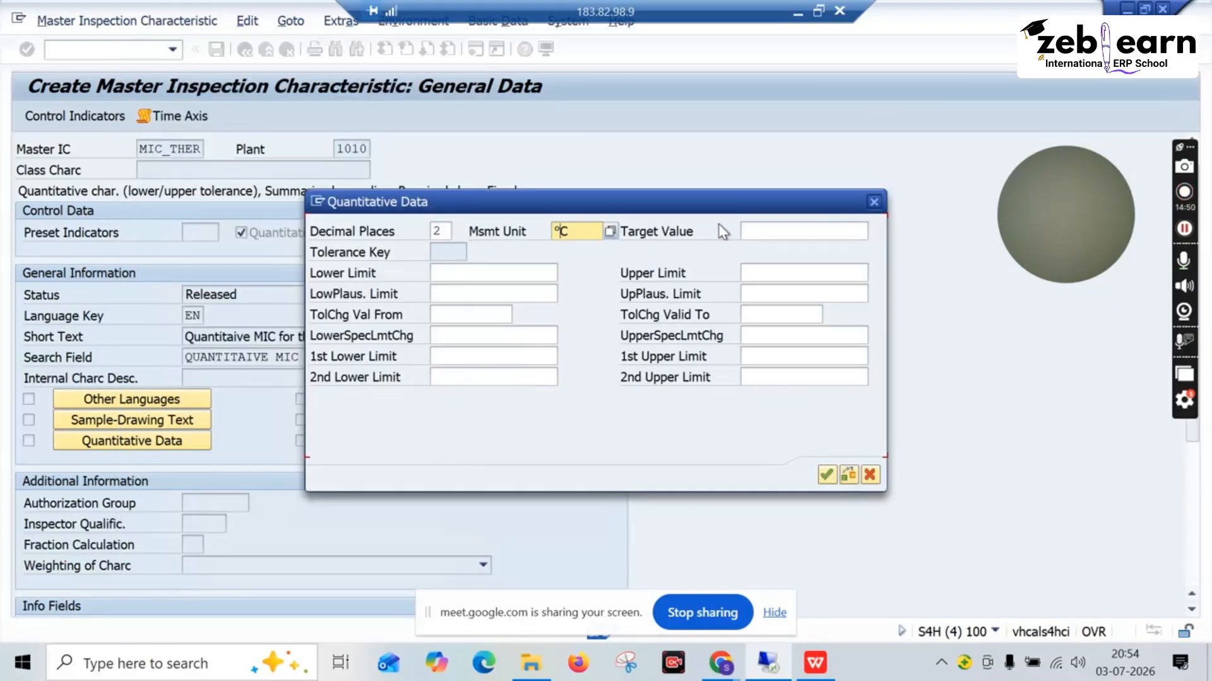
Set the target value to 50, the lower limit to 40 and the upper limit to 60
left_click(754, 233)
type("50")
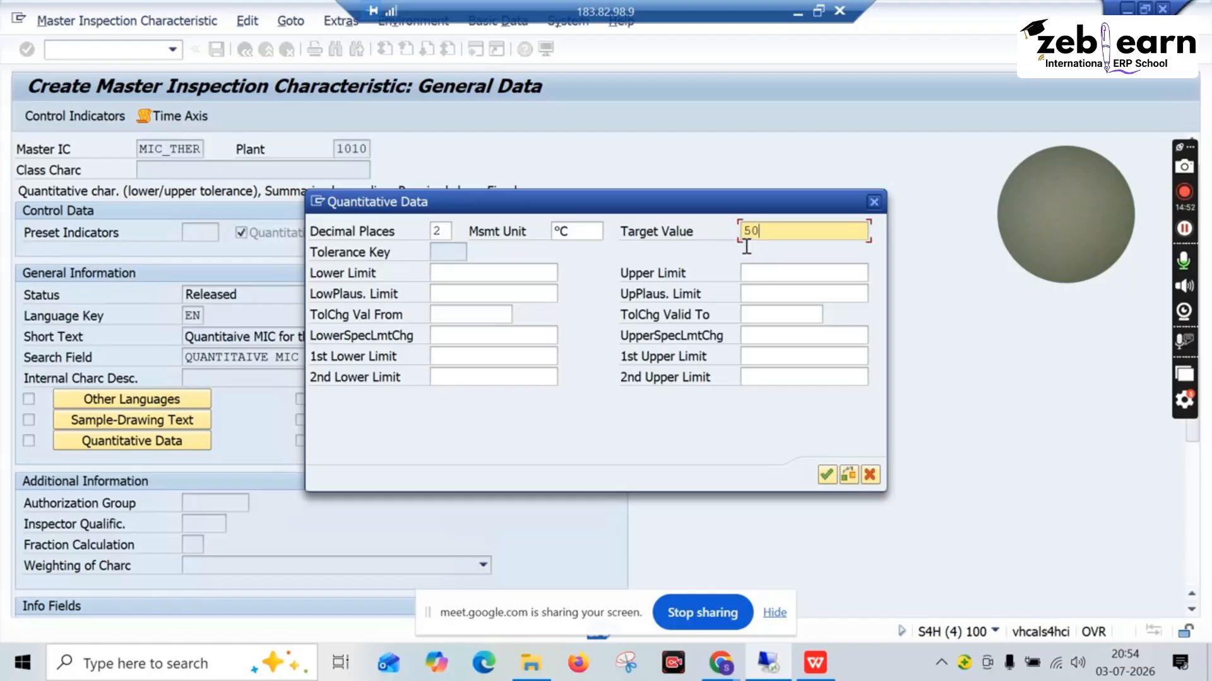
left_click(465, 273)
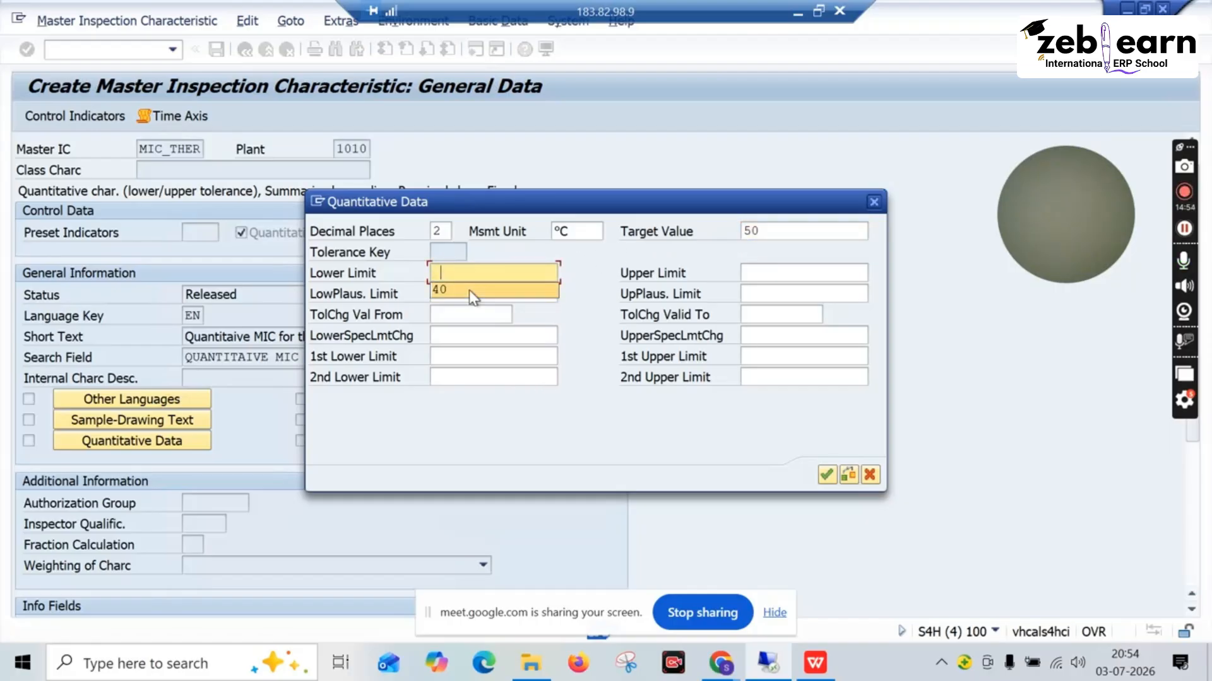
left_click(469, 290)
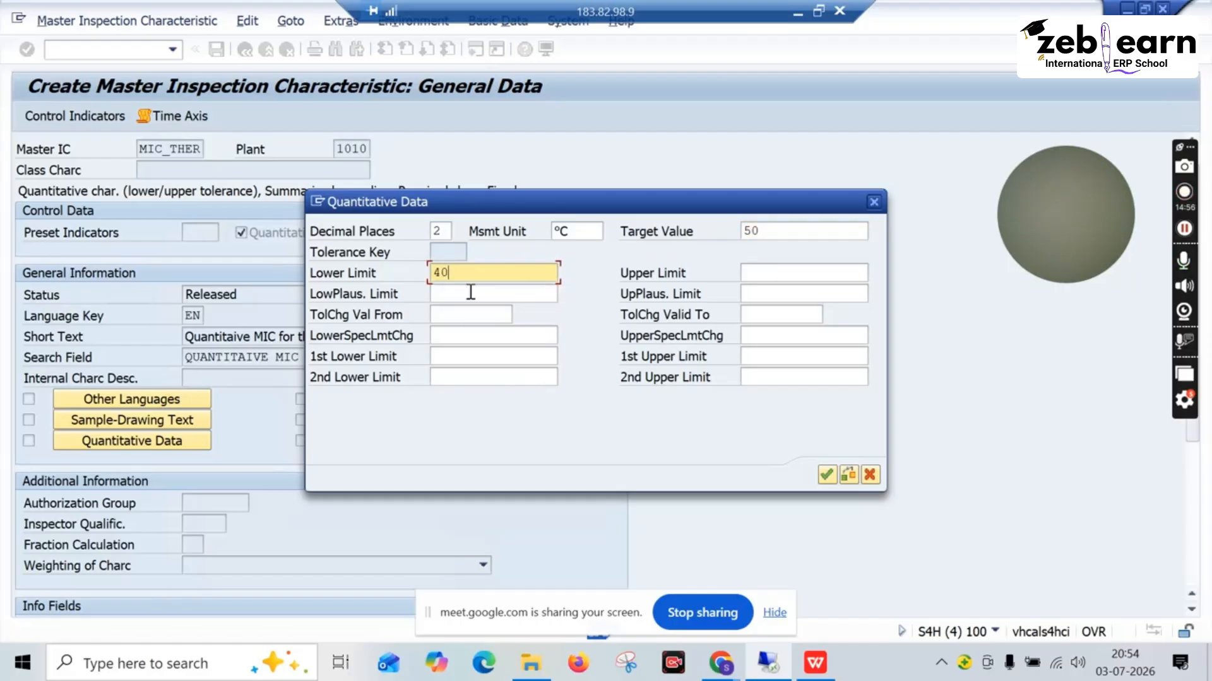
left_click(745, 272)
left_click(749, 289)
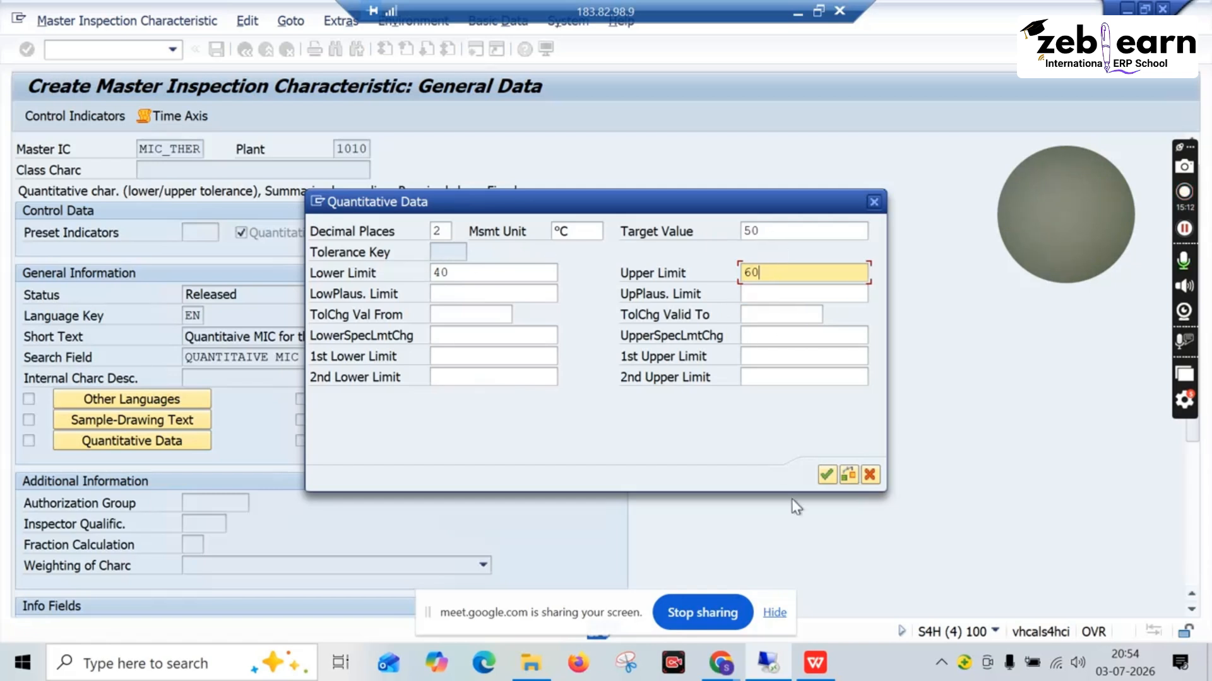
Confirm the quantitative data and save master inspection characteristic MIC_THER
left_click(827, 475)
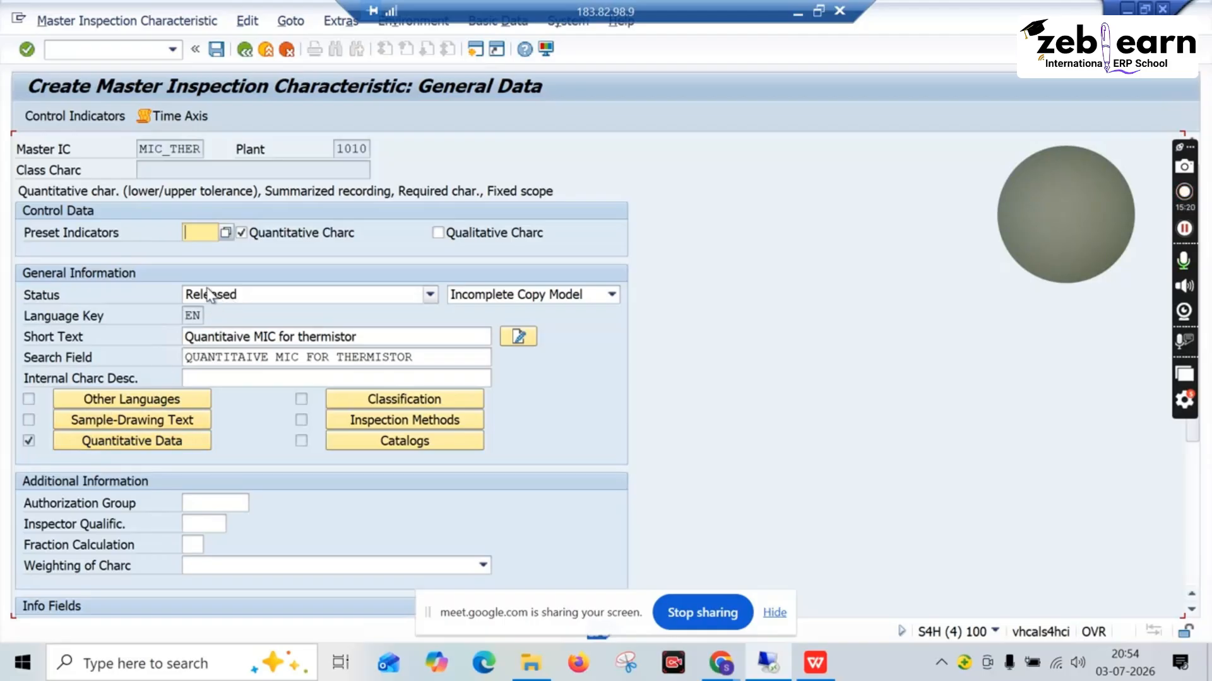
left_click(225, 233)
left_click(216, 49)
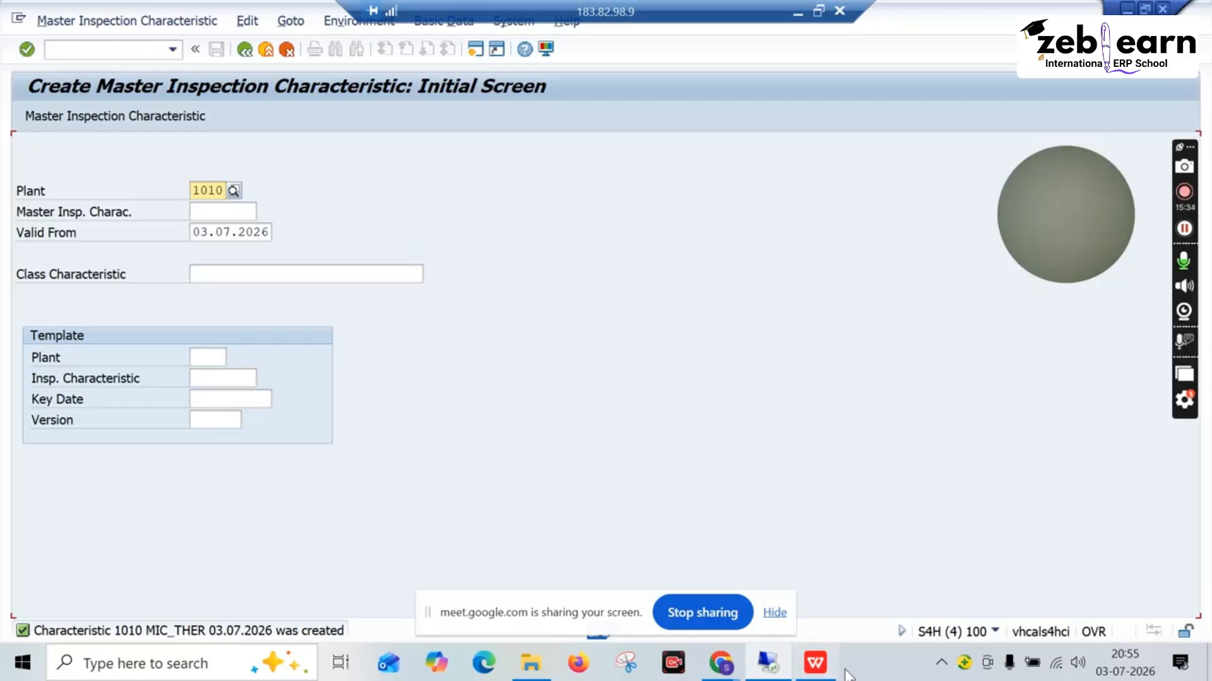
Switch to the WPS presentation and highlight MIC_THER in turquoise in item 1 of the Callibration process slide
left_click(815, 663)
left_click(103, 280)
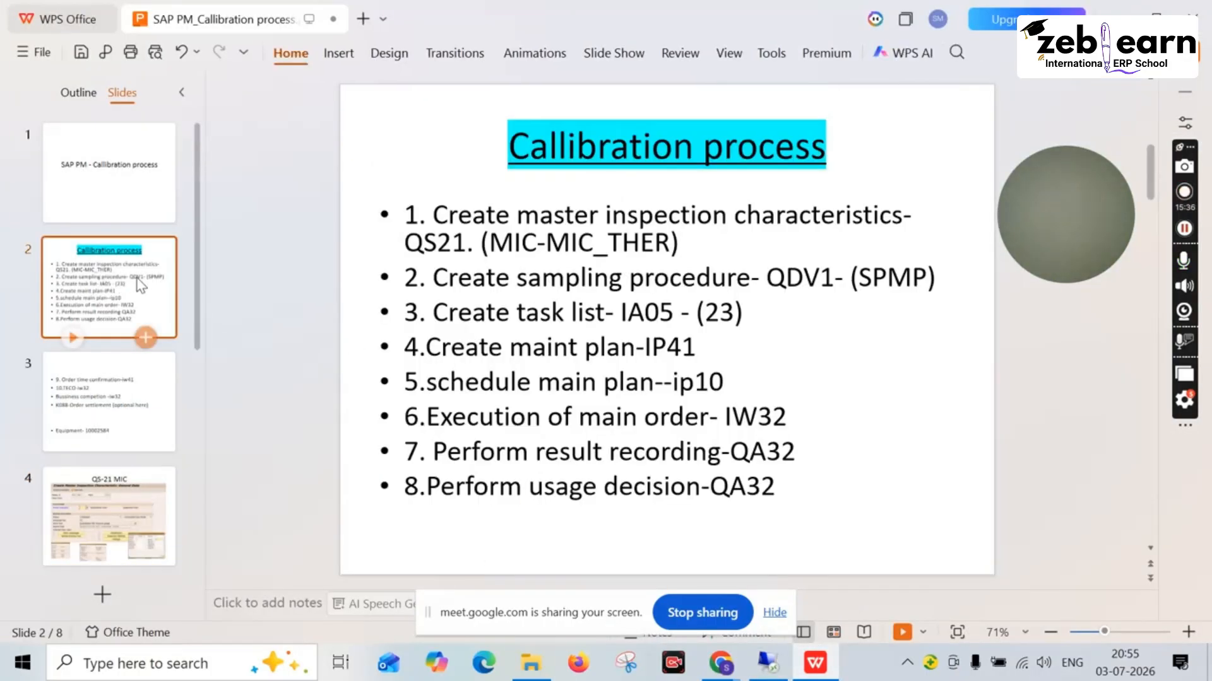
left_click_drag(669, 243, 547, 245)
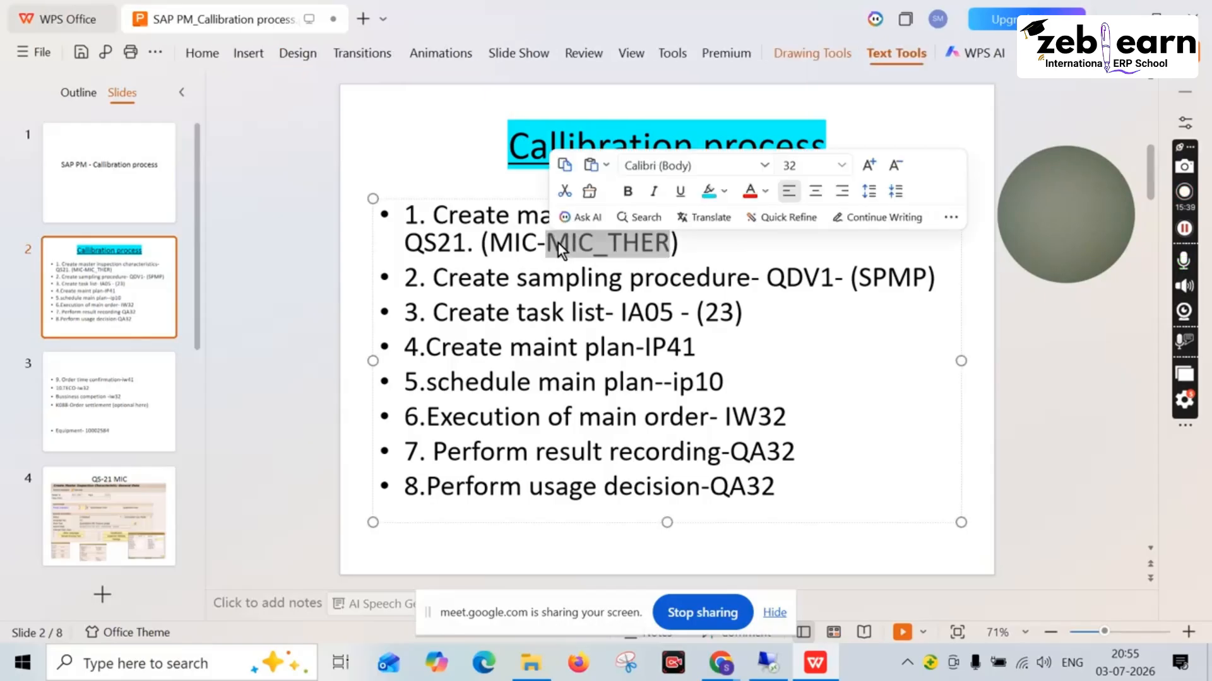
left_click(708, 191)
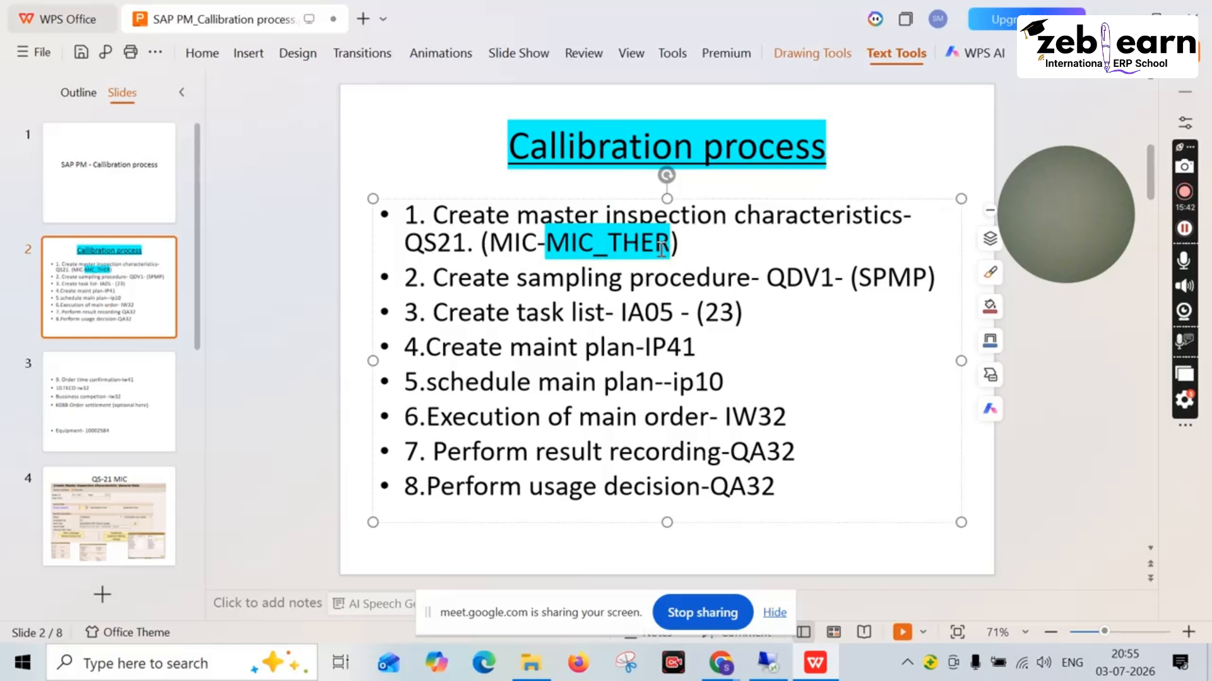
left_click_drag(669, 245, 546, 246)
left_click(726, 195)
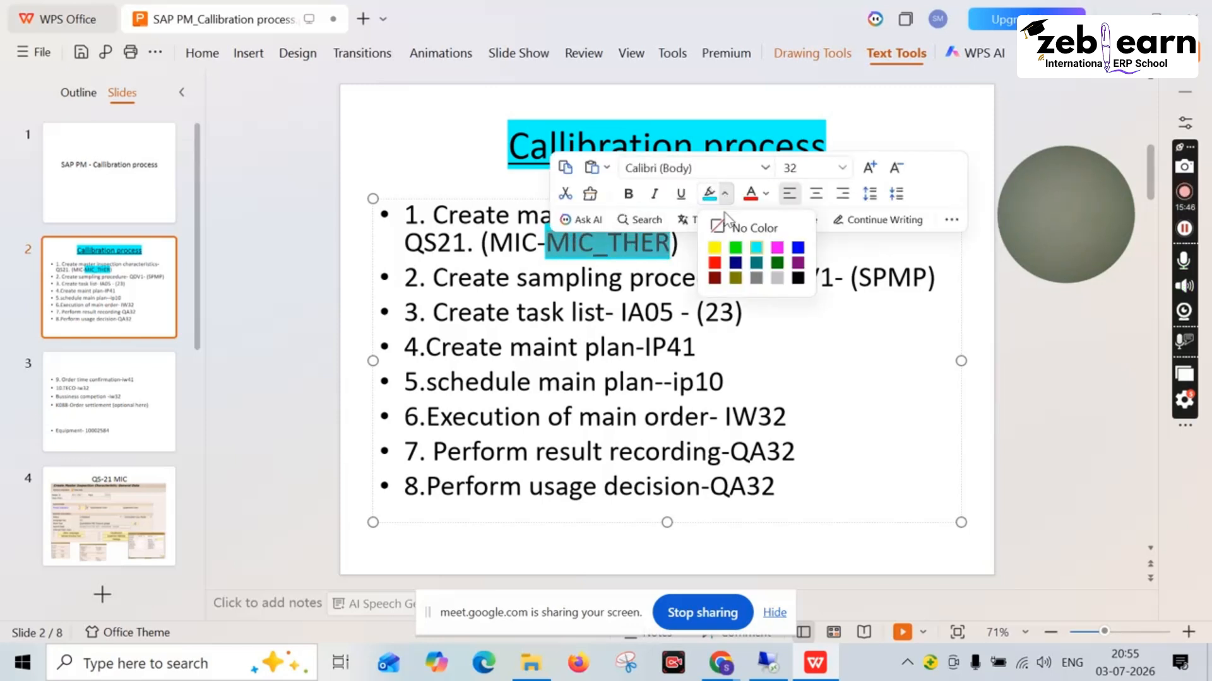
left_click(797, 262)
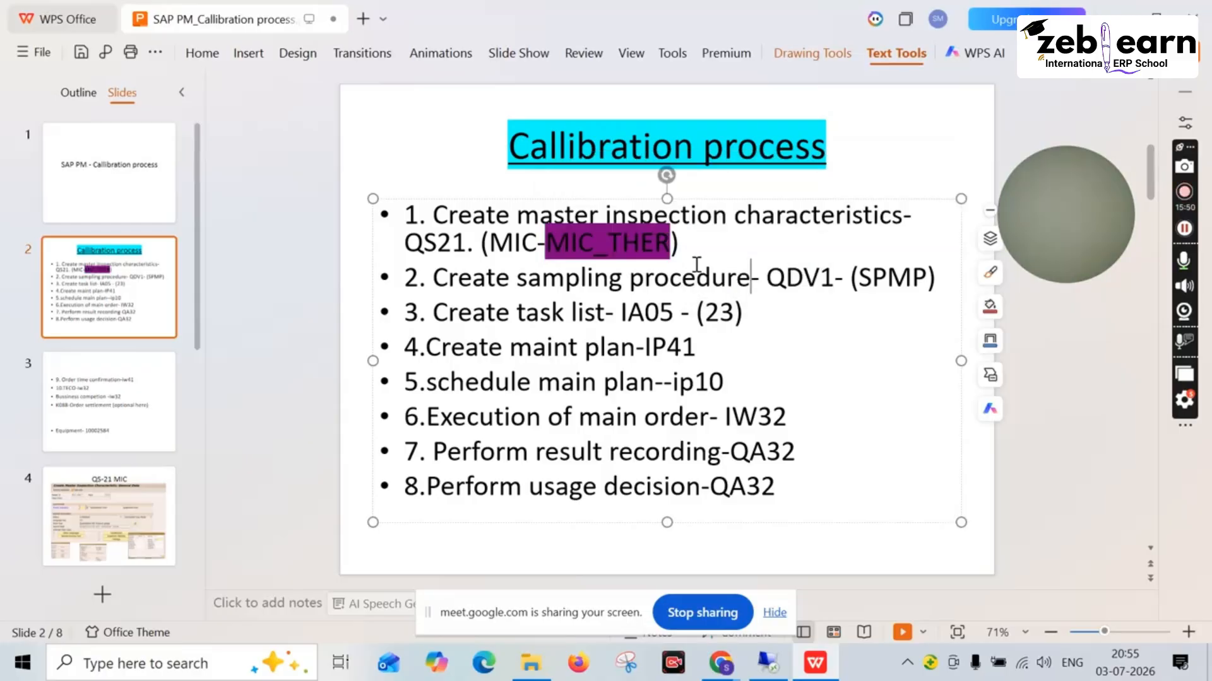
key("ctrl+z")
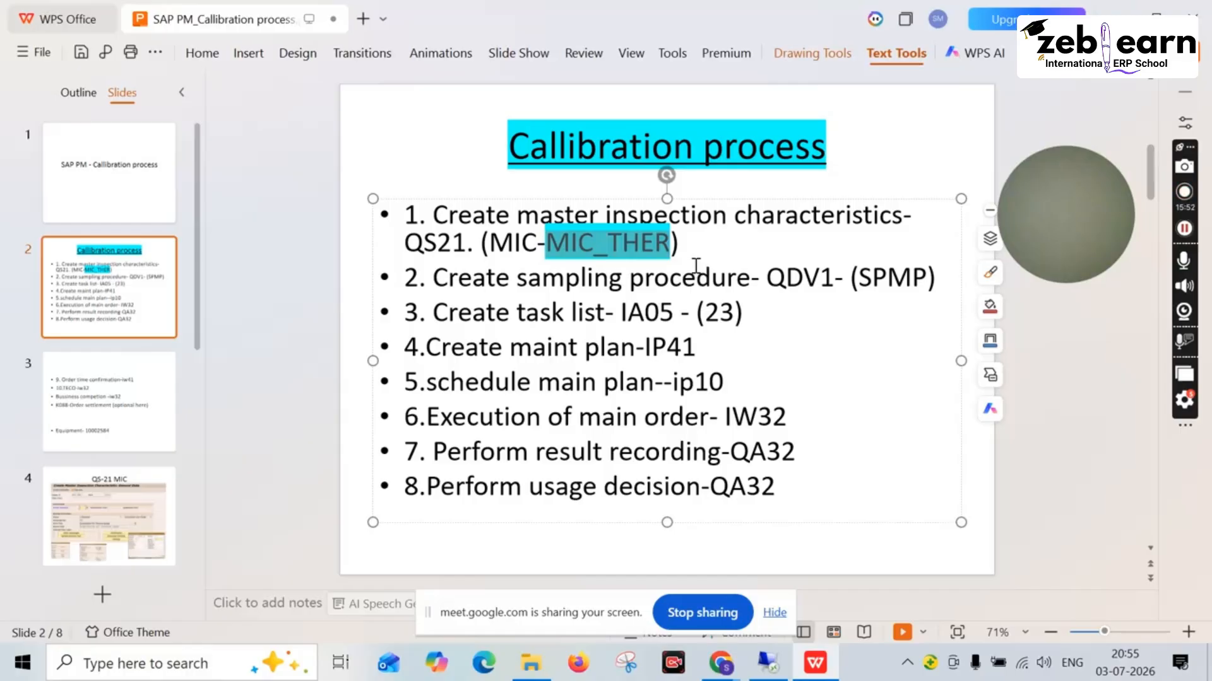
Undo the turquoise highlighting of MIC_THER in item 1 of the process list
key("ctrl+z")
left_click(696, 256)
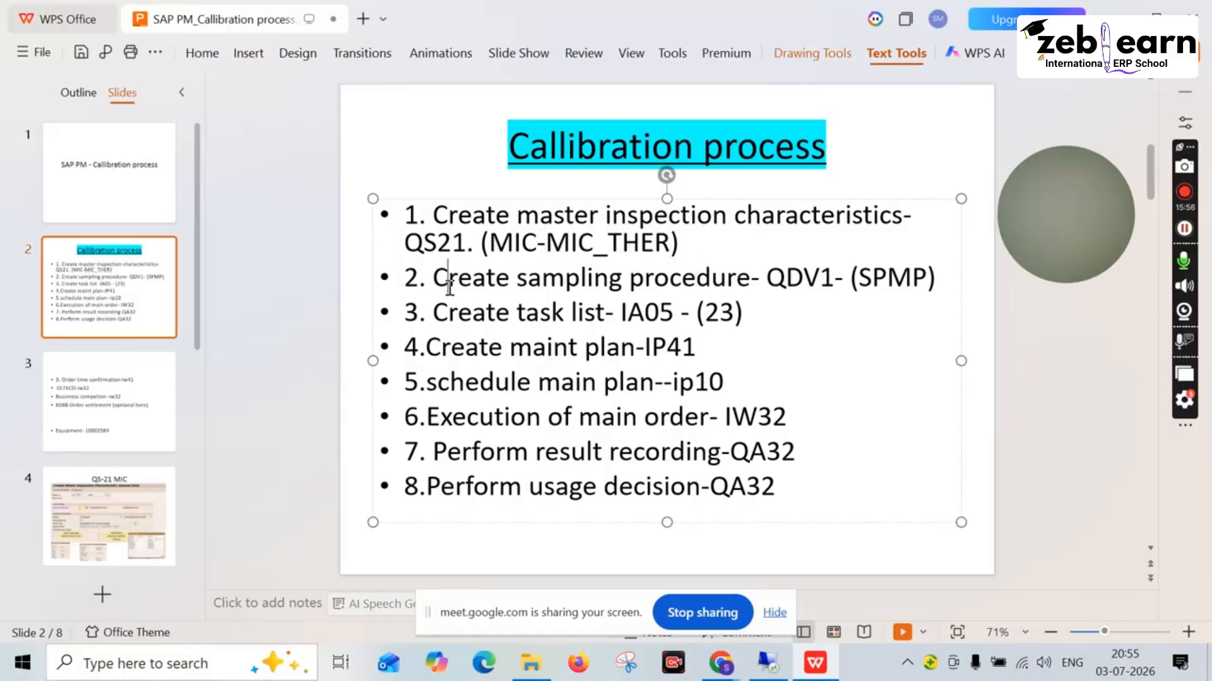
Delete the code SPMP inside the parentheses of item 2, the sampling procedure line, keeping the parentheses
left_click_drag(449, 284, 748, 290)
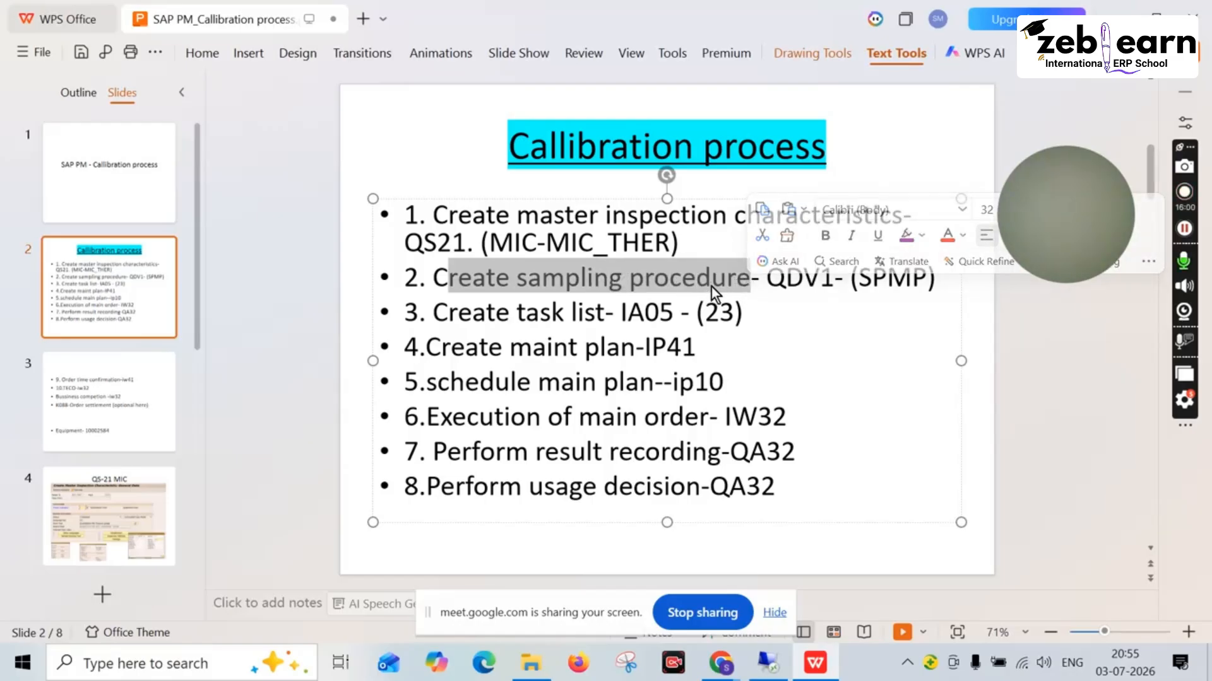
left_click(766, 278)
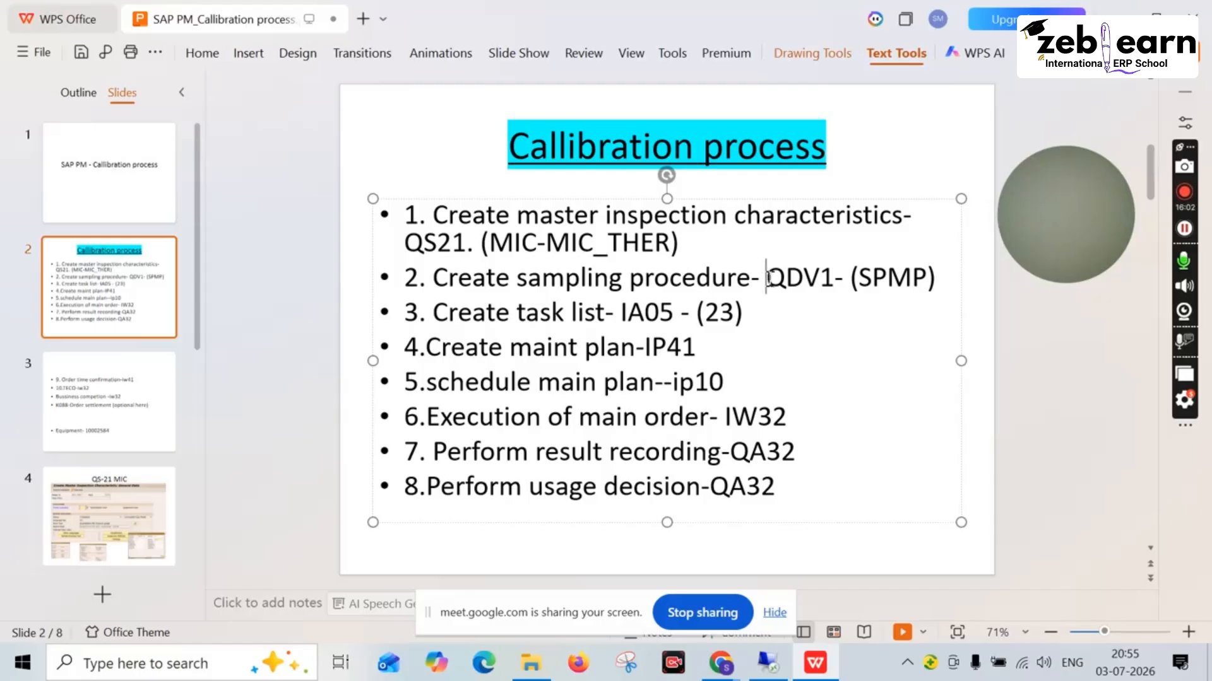
left_click_drag(766, 278, 834, 278)
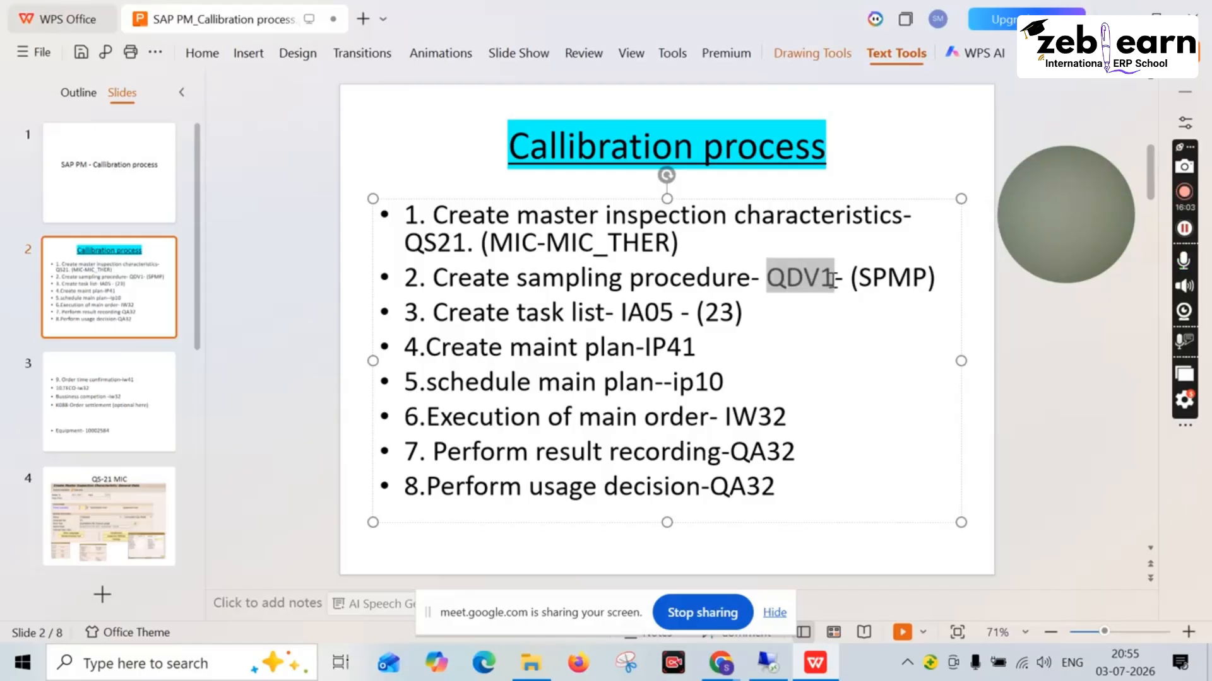
left_click(936, 282)
key("BackSpace")
key("BackSpace")
key("BackSpace")
key("BackSpace")
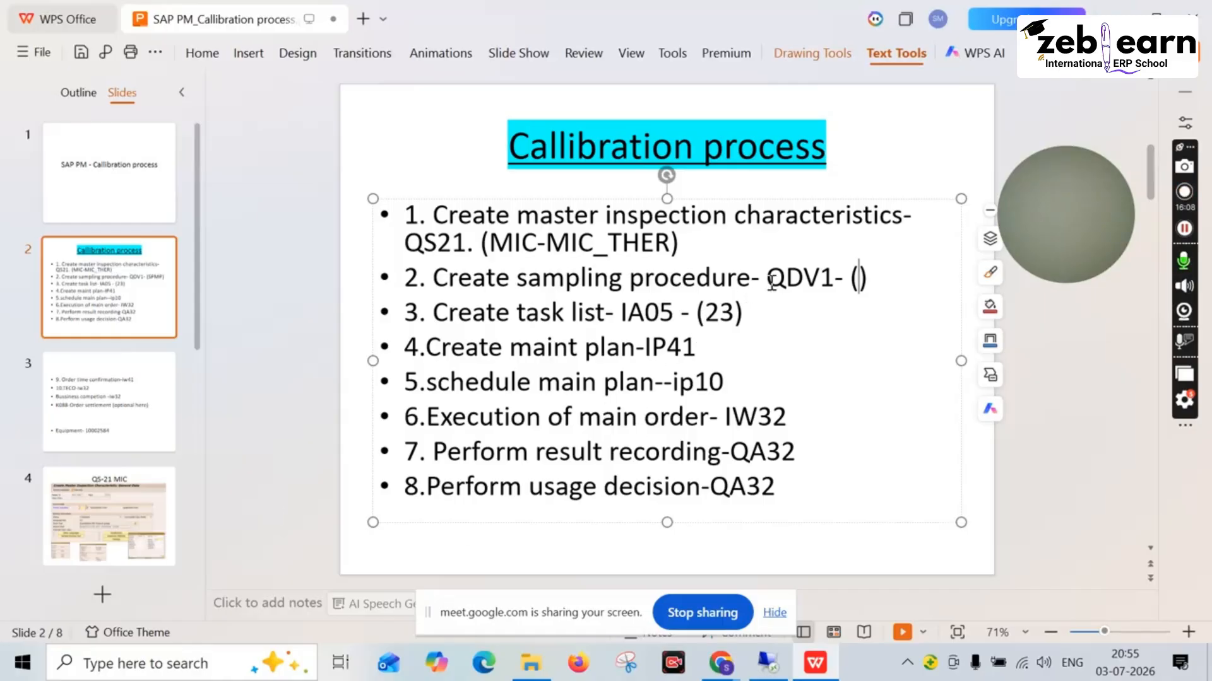
Switch to the SAP session, leave the inspection characteristic screen and start transaction QDV1 to create a sampling procedure
left_click_drag(766, 279, 836, 282)
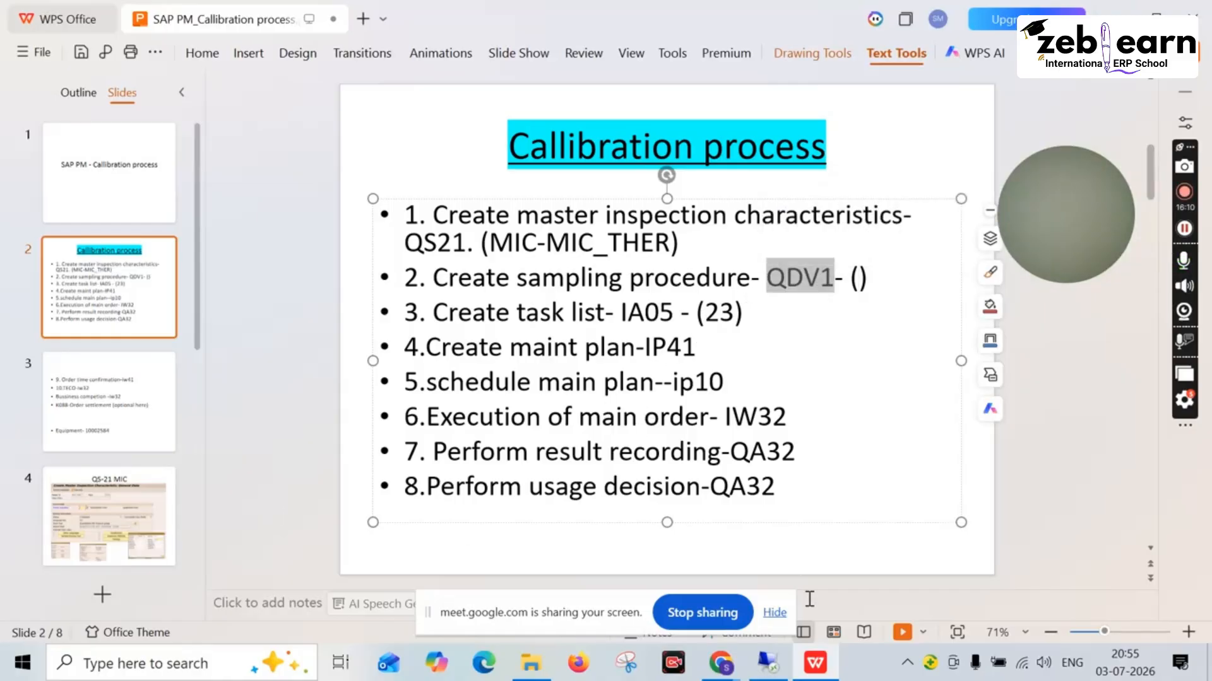
left_click(766, 663)
left_click(246, 50)
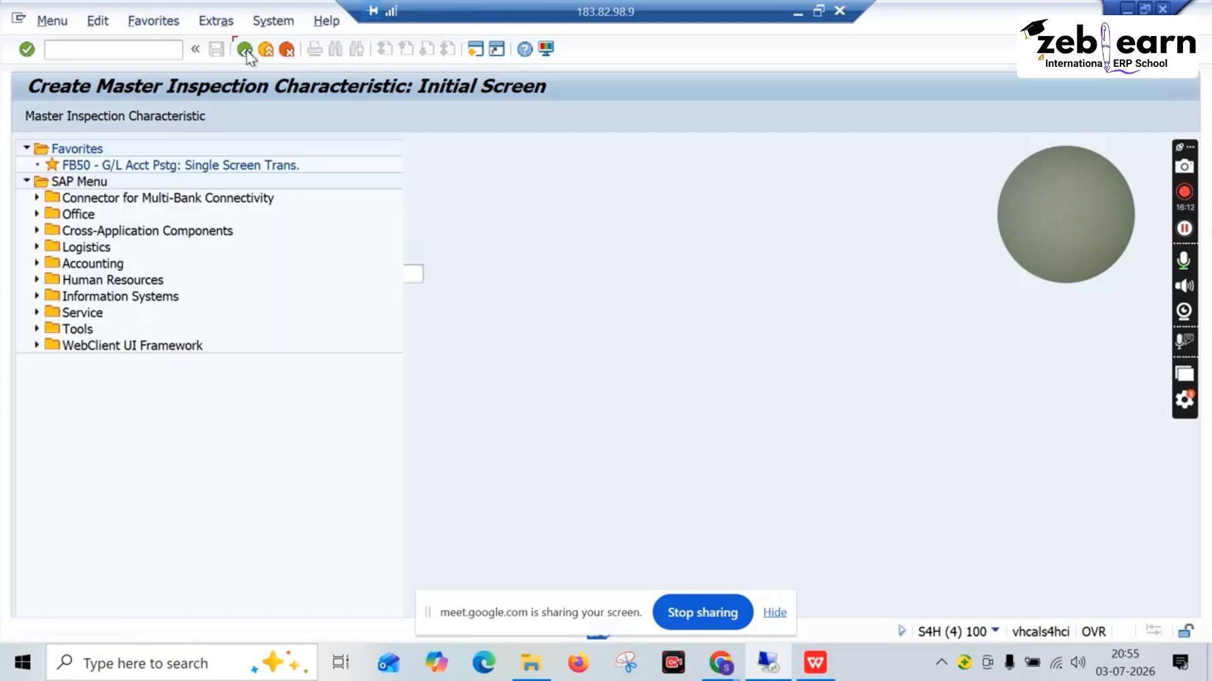
type("QDV1")
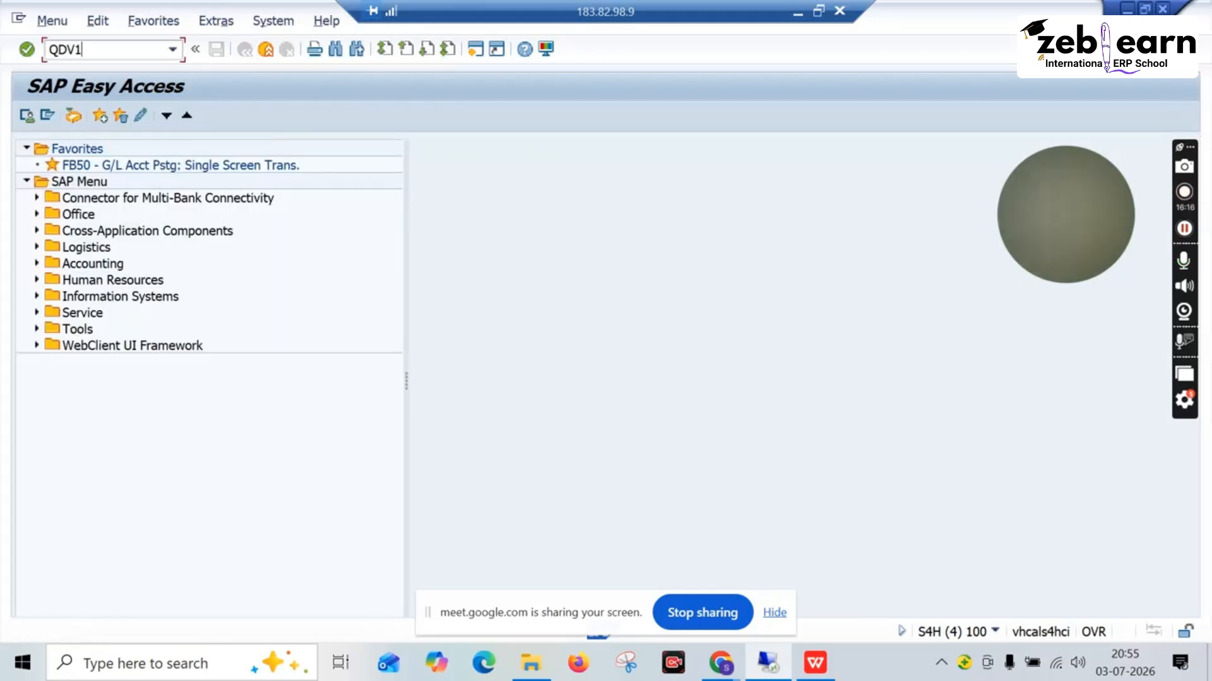
key("Return")
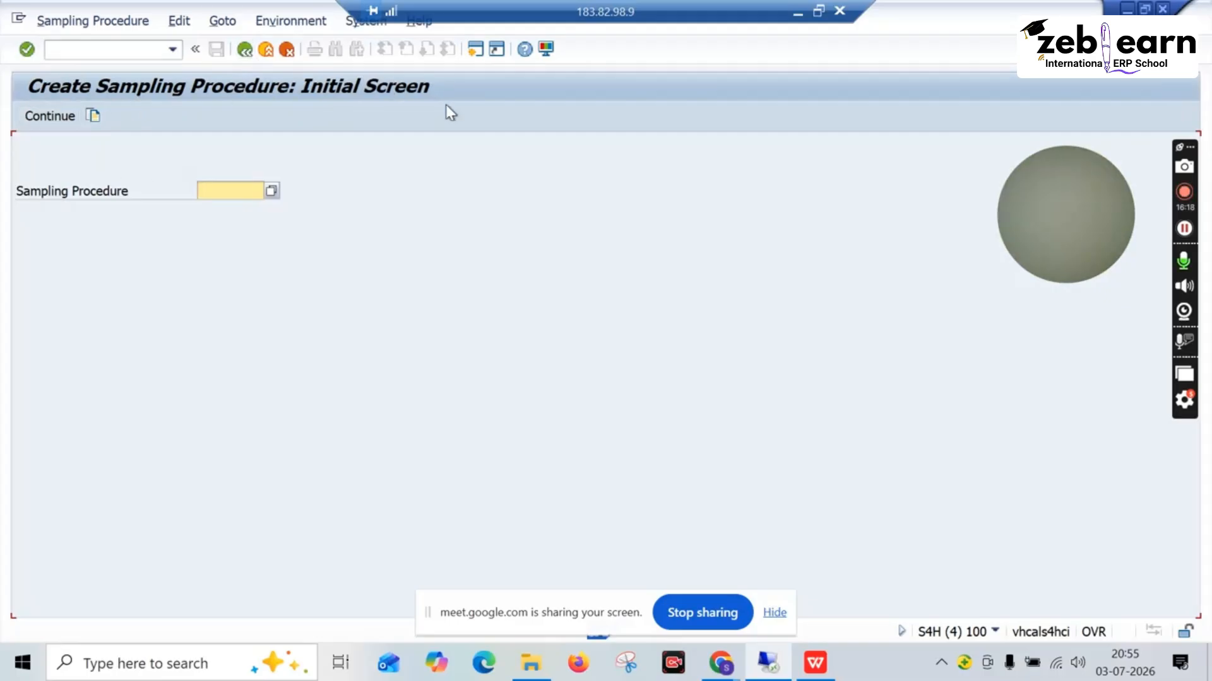
Enter SMTHER as the code of the new sampling procedure
left_click(248, 189)
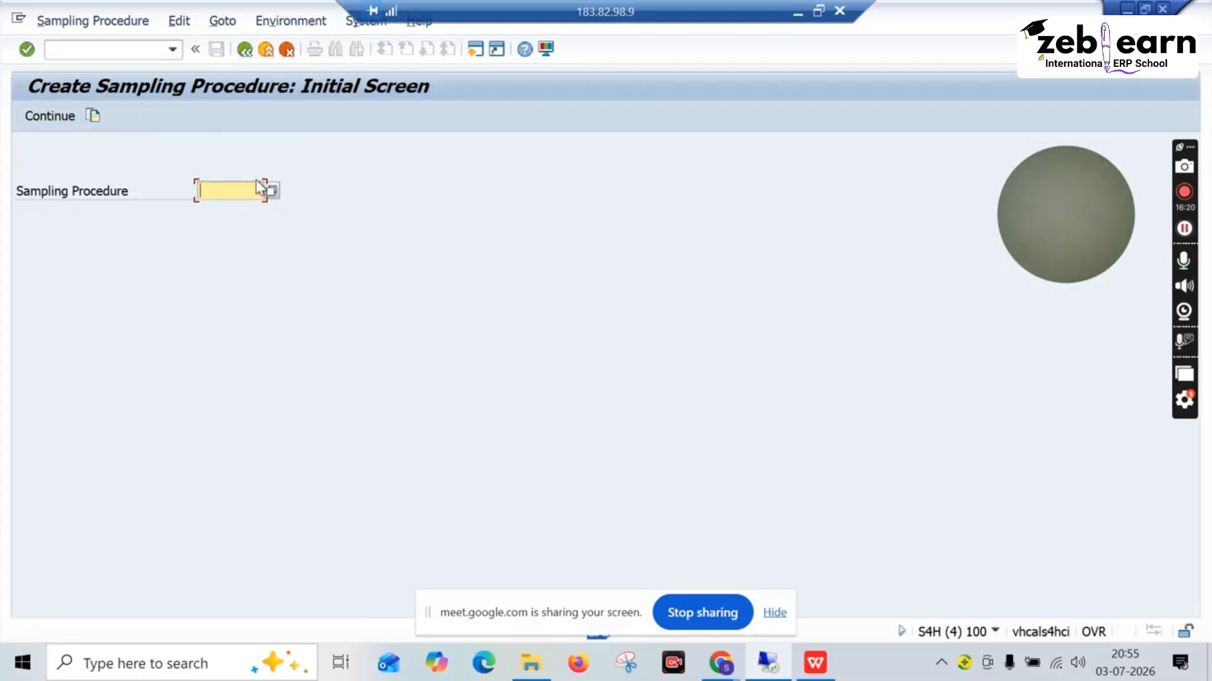
type("SM")
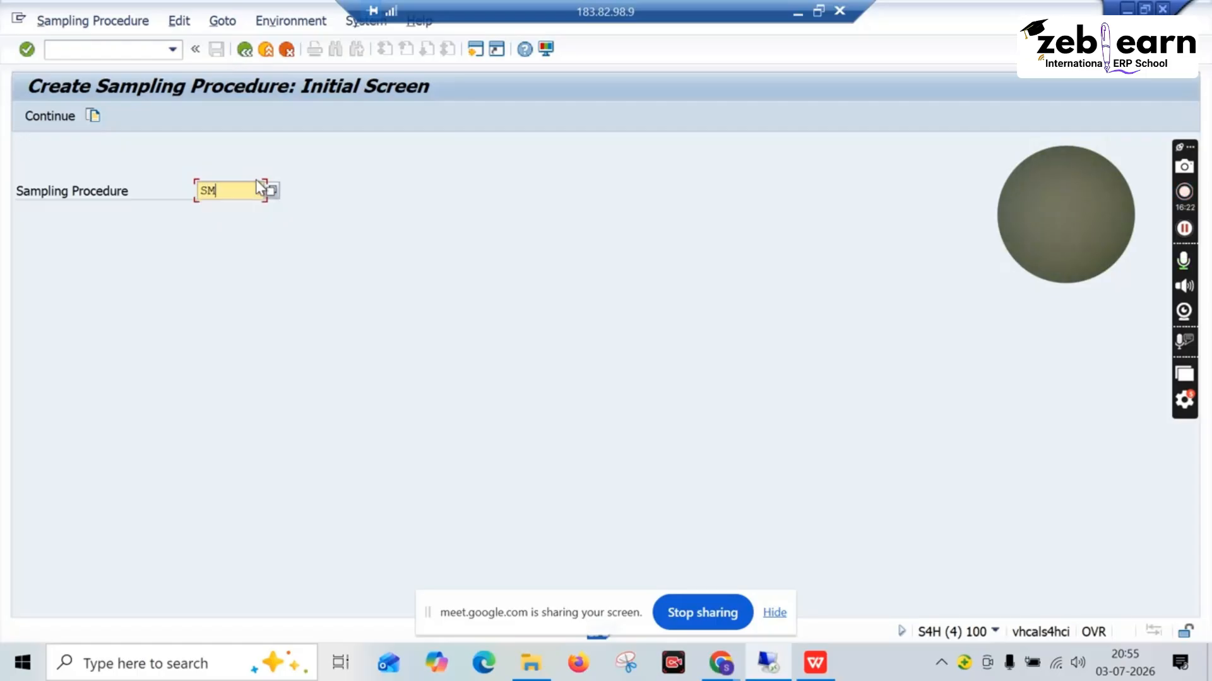
type("THER")
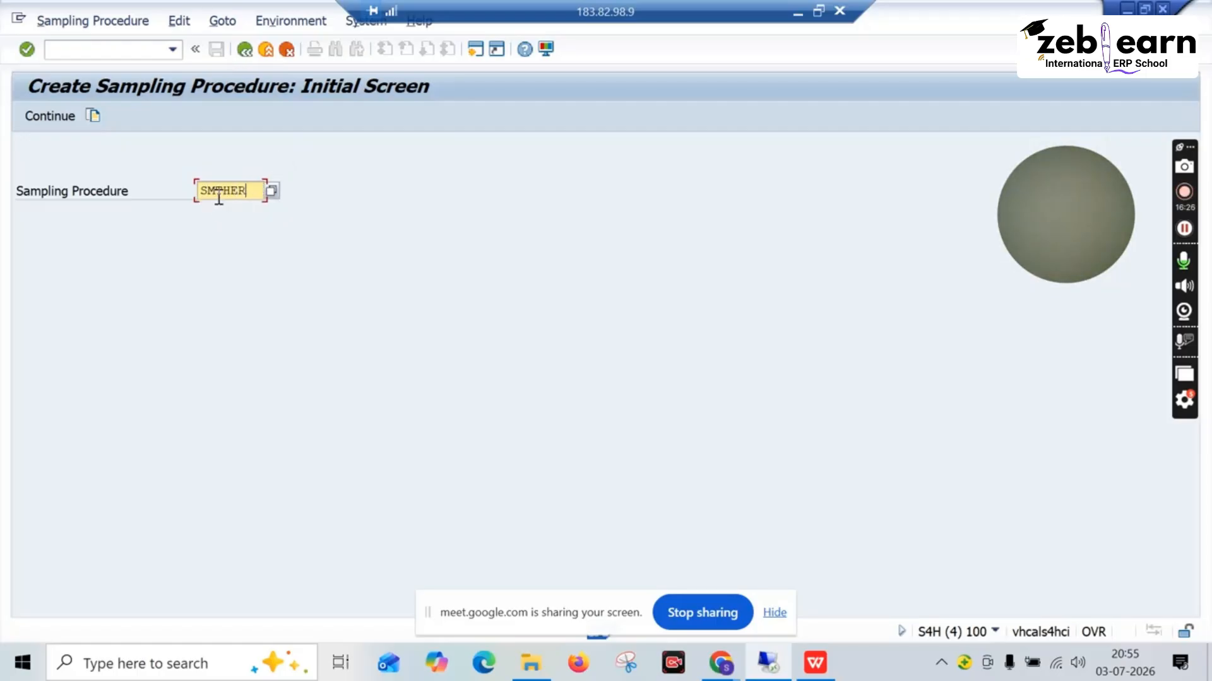
Switch to the WPS presentation and write SMTHER inside the empty parentheses of item 2
left_click(815, 663)
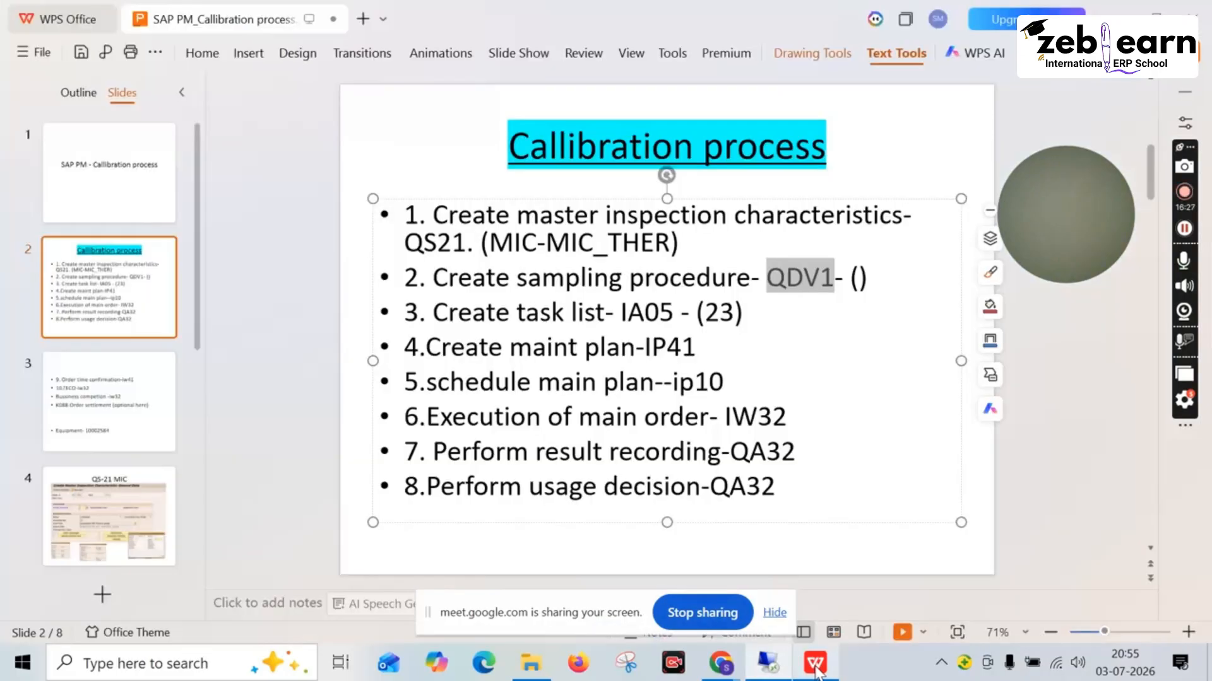
left_click(858, 277)
type("SM")
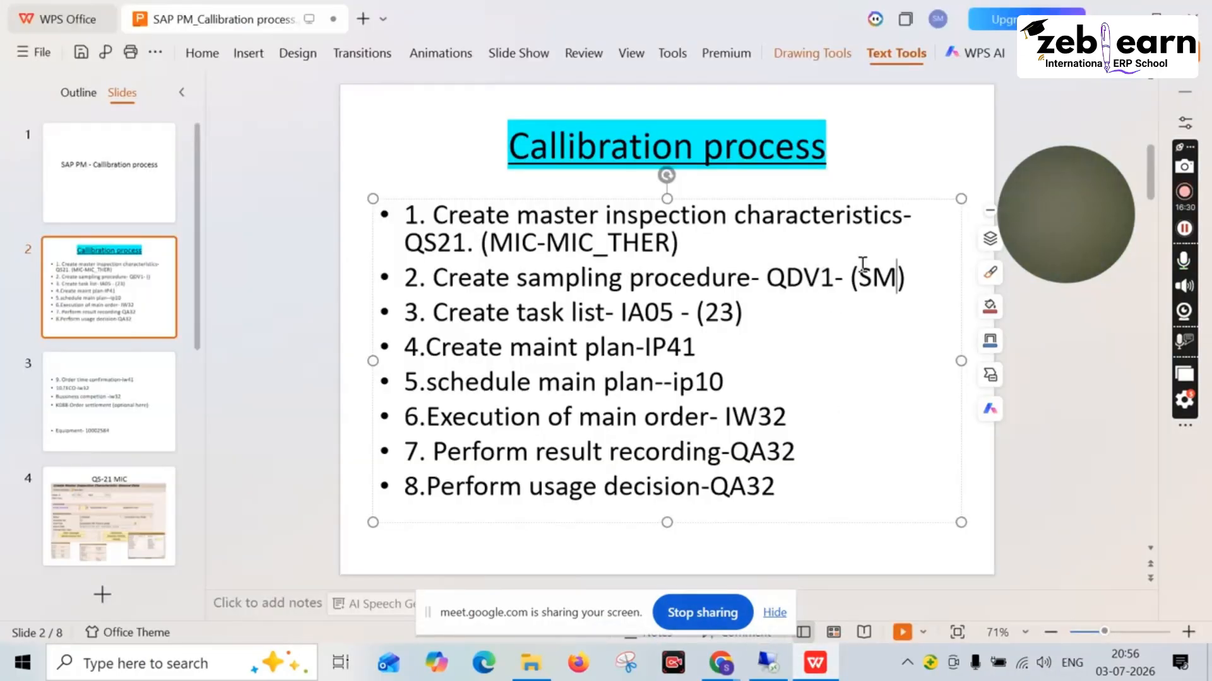
type("TE")
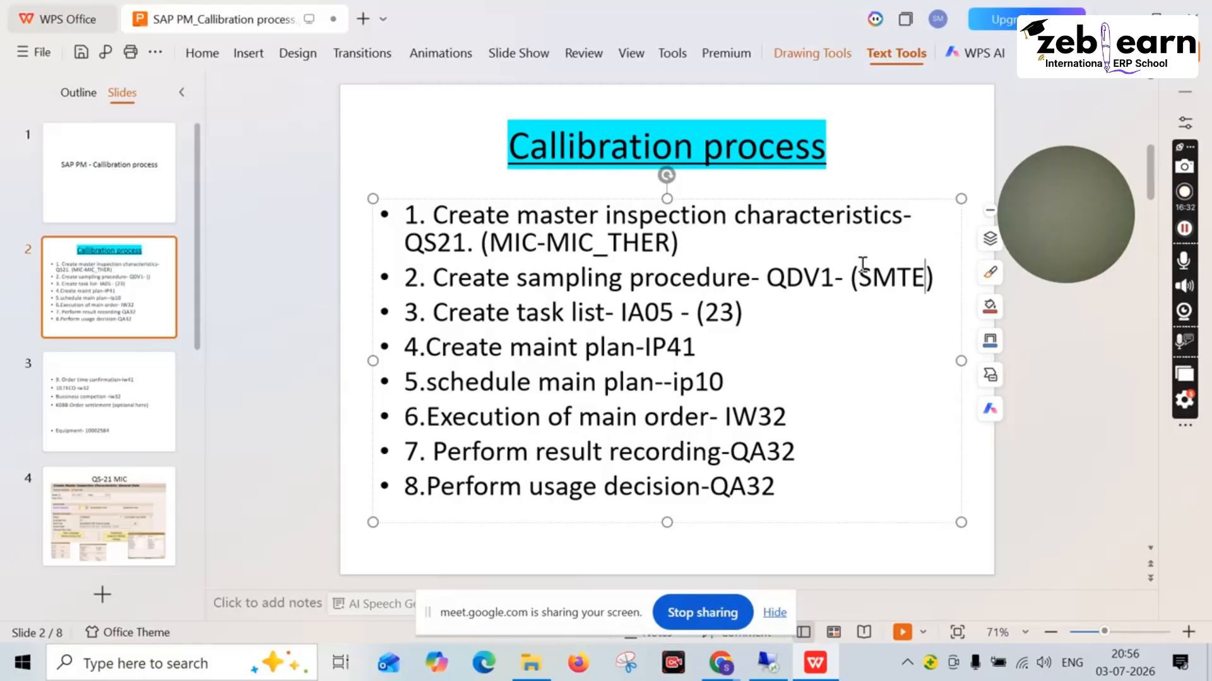
key("BackSpace")
type("HER")
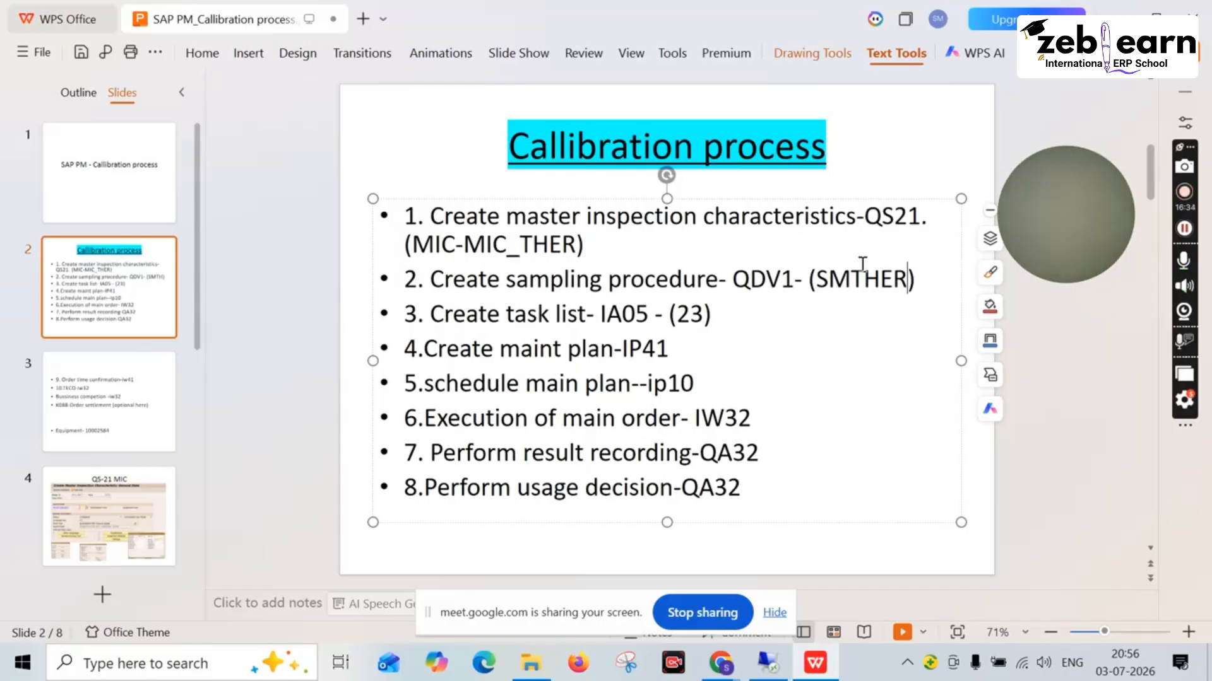
Return to SAP, continue to the assignments of sampling procedure SMTHER and describe it as "Thermistor sampling"
left_click(771, 661)
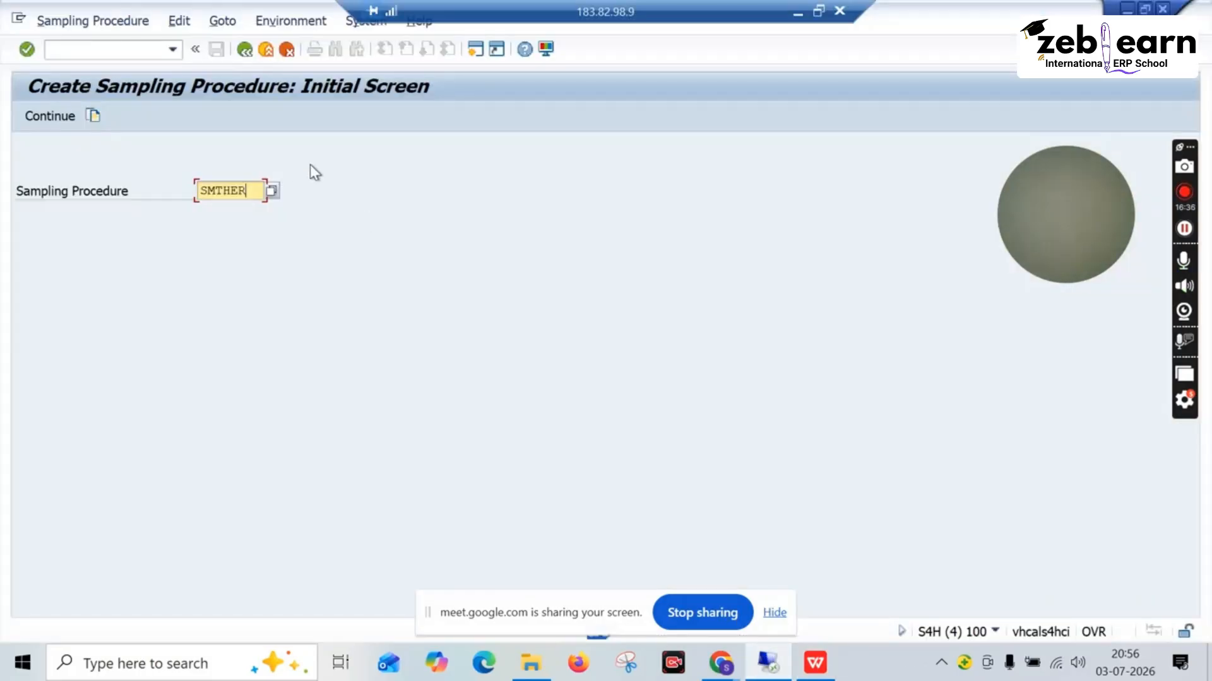
key("Return")
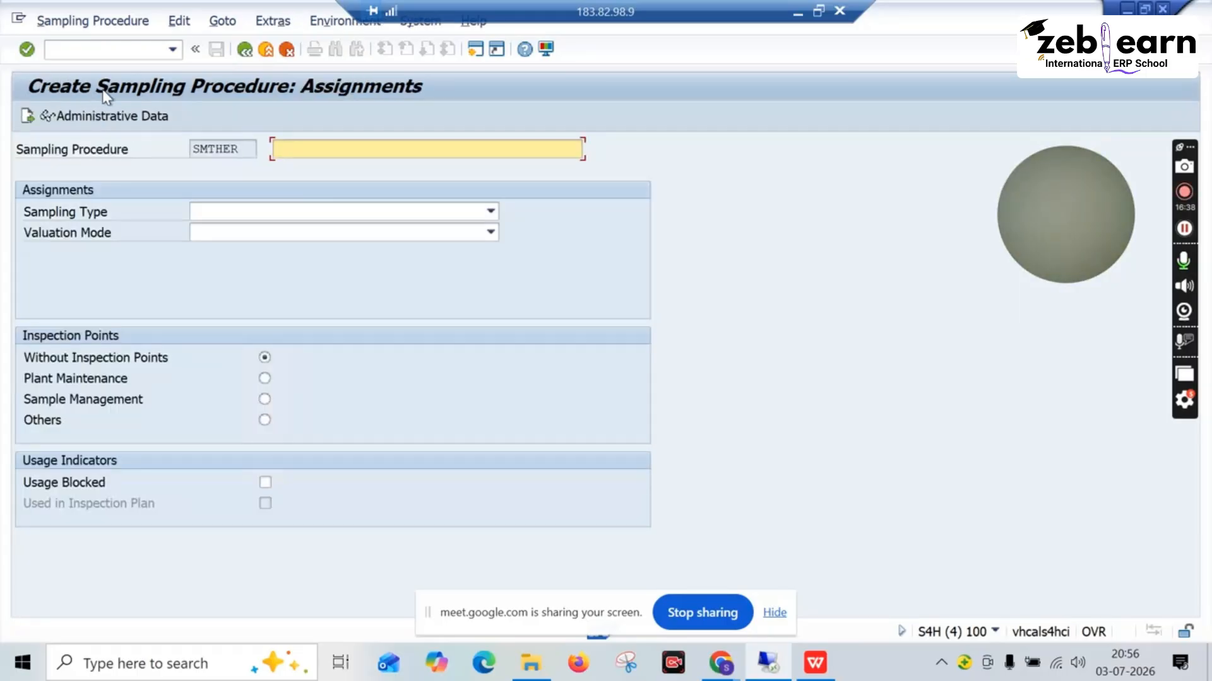
left_click(298, 149)
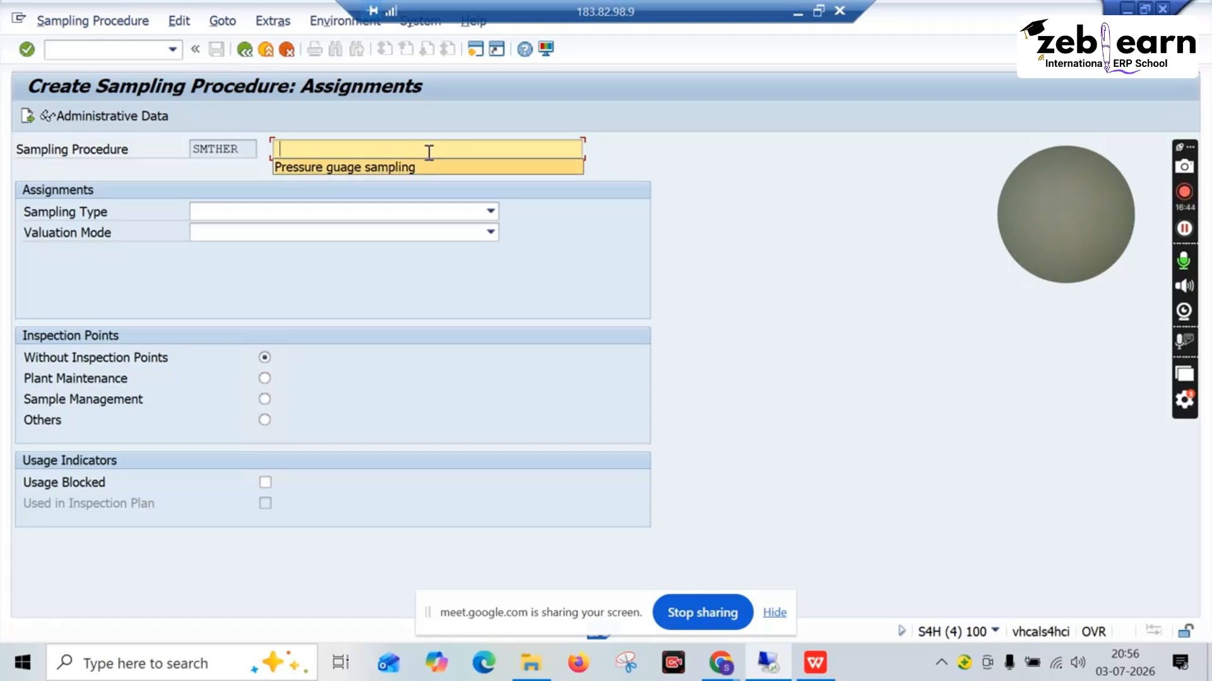
key("BackSpace")
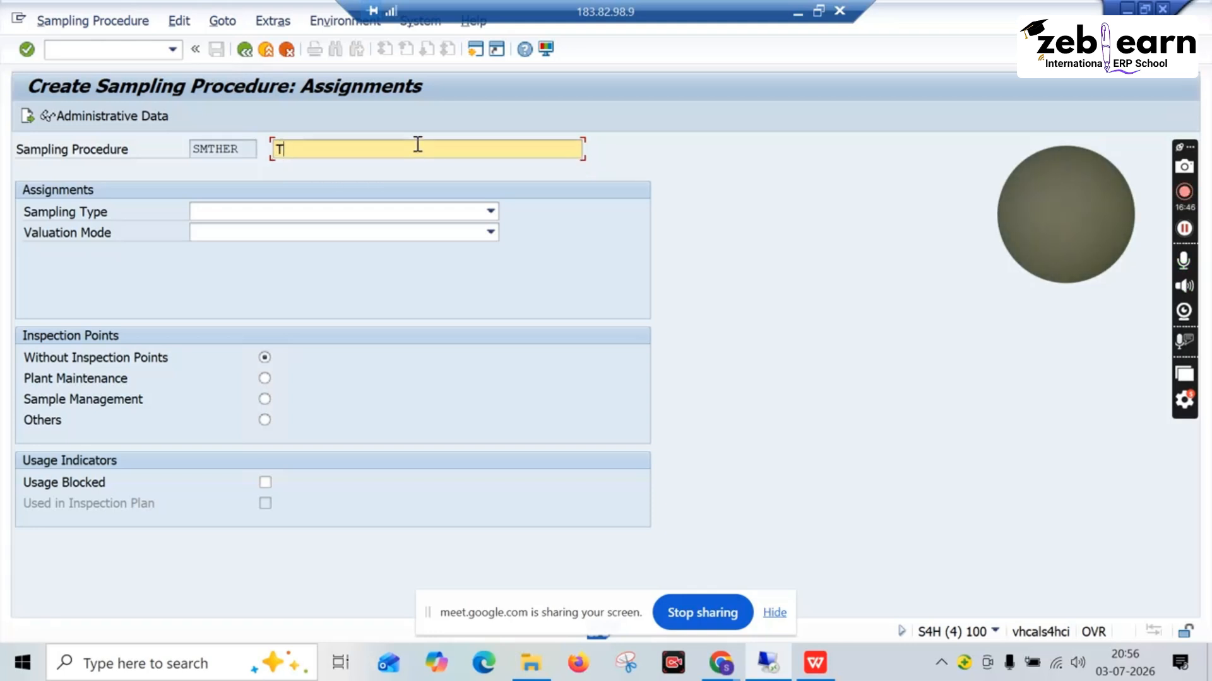
type("Thermistor s")
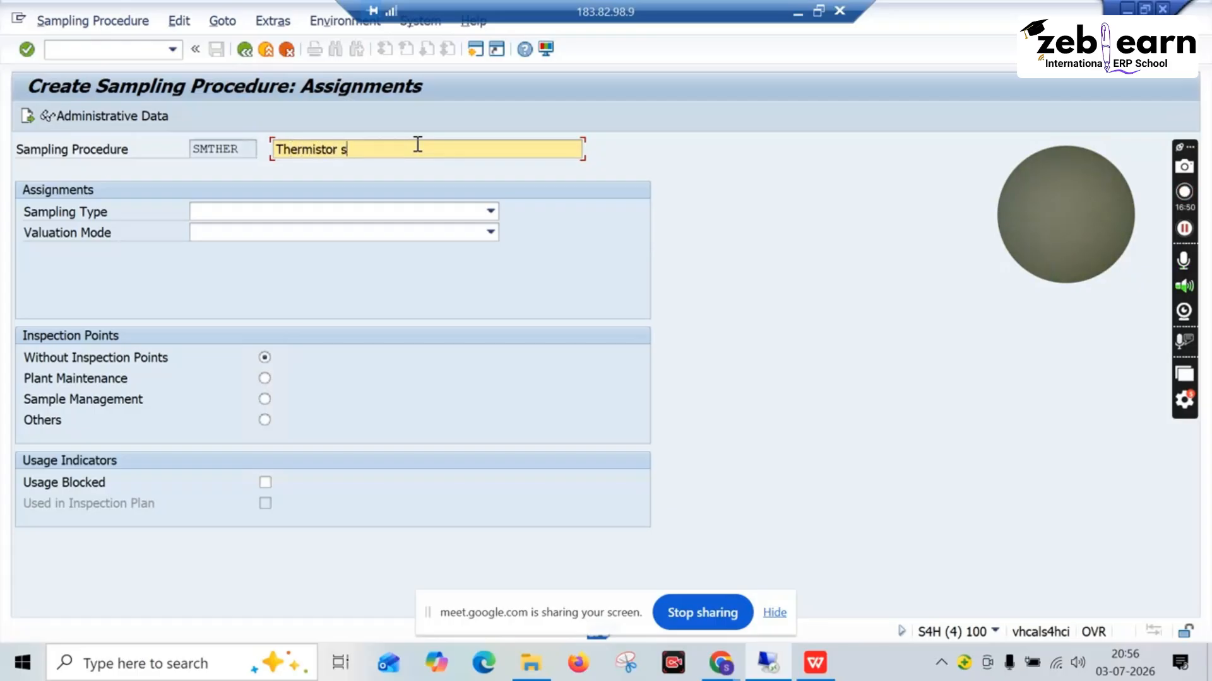
type("ampling")
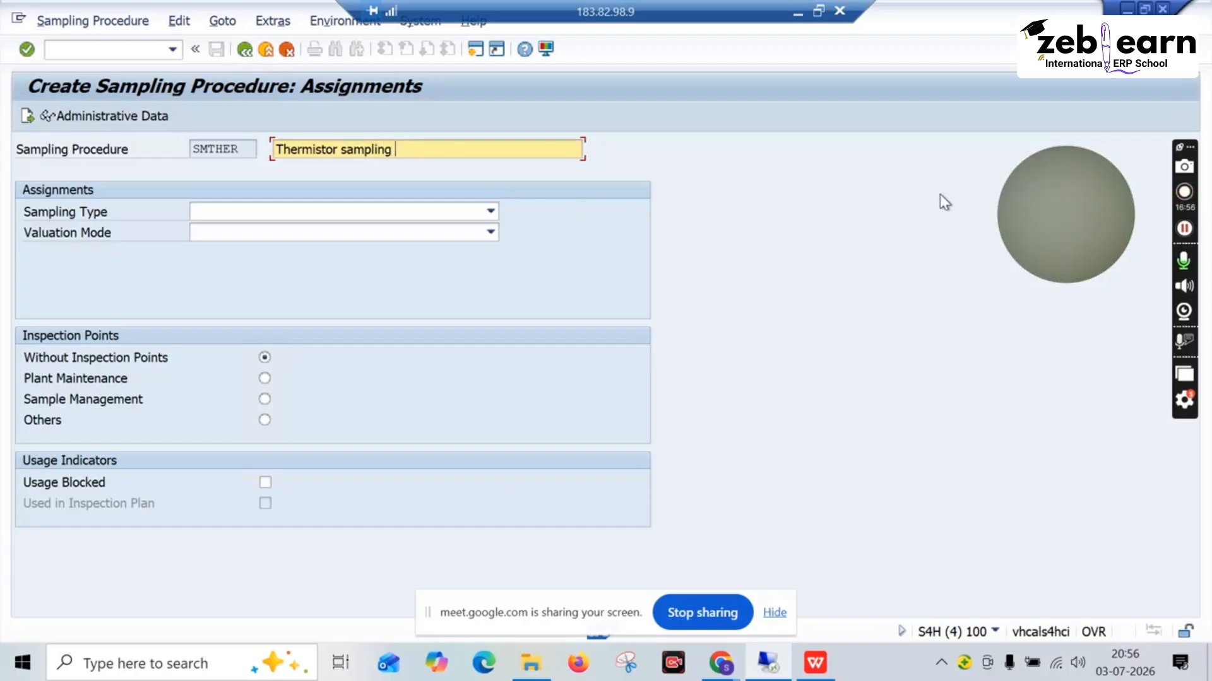
mouse_move(1052, 194)
left_click_drag(1052, 193, 1045, 226)
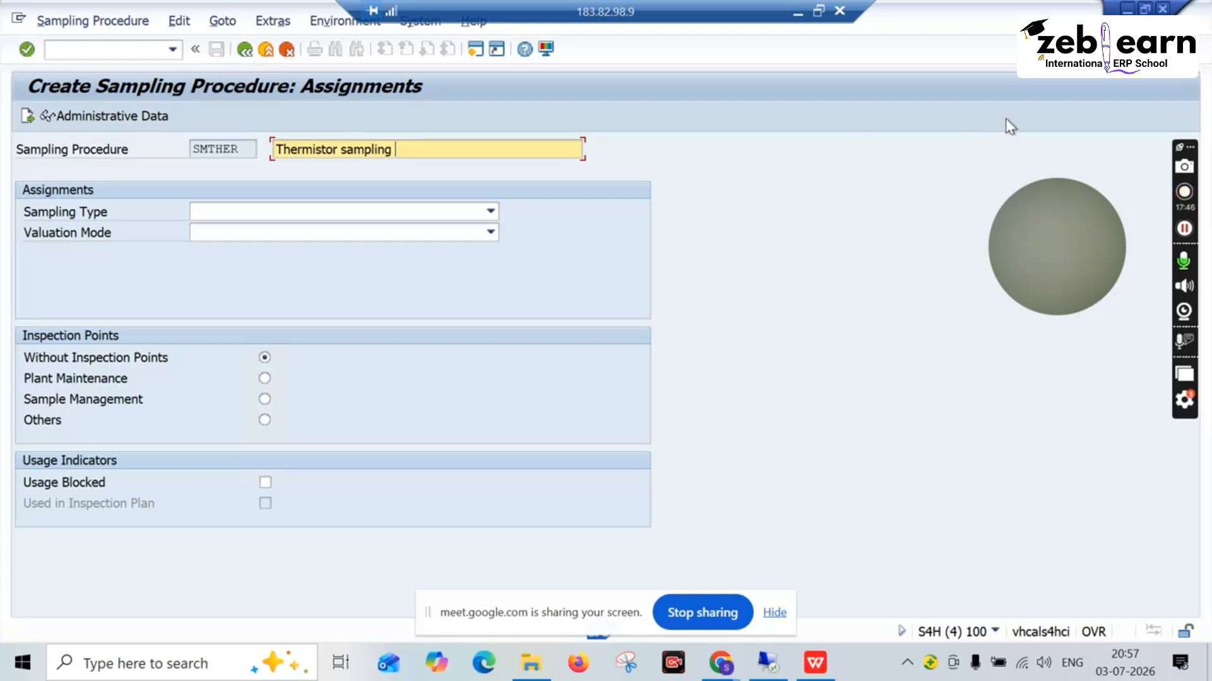
left_click_drag(1066, 224, 1090, 188)
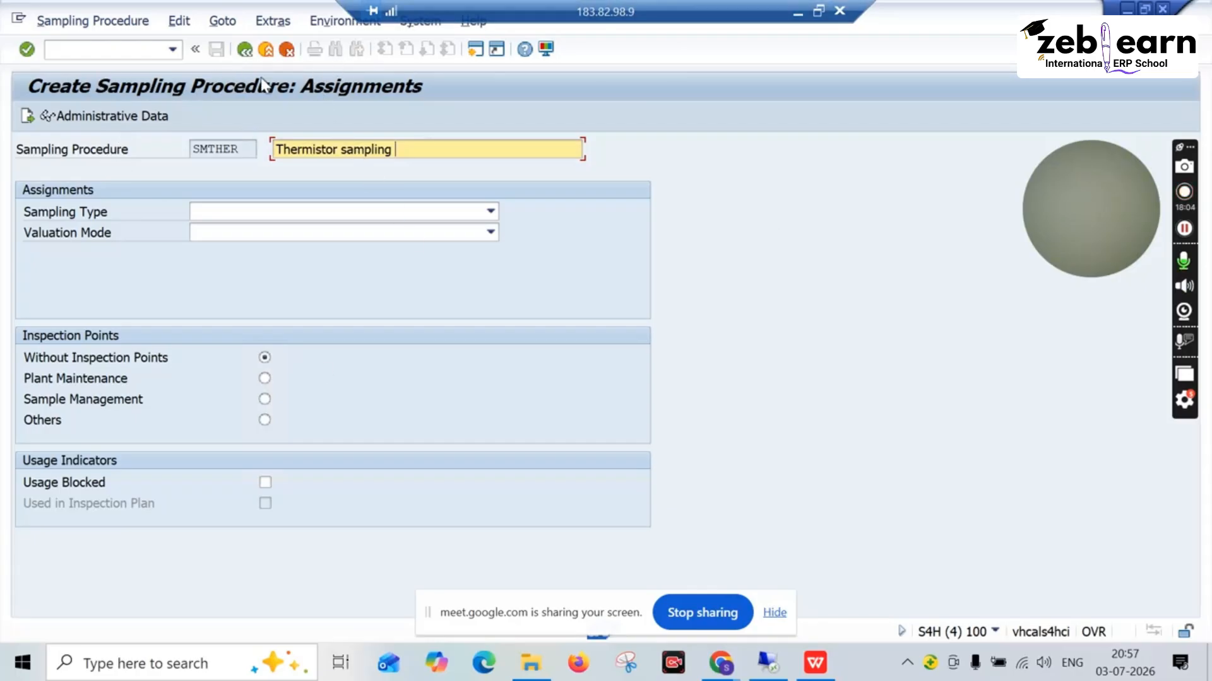
mouse_move(1113, 225)
left_click_drag(1112, 226, 1107, 249)
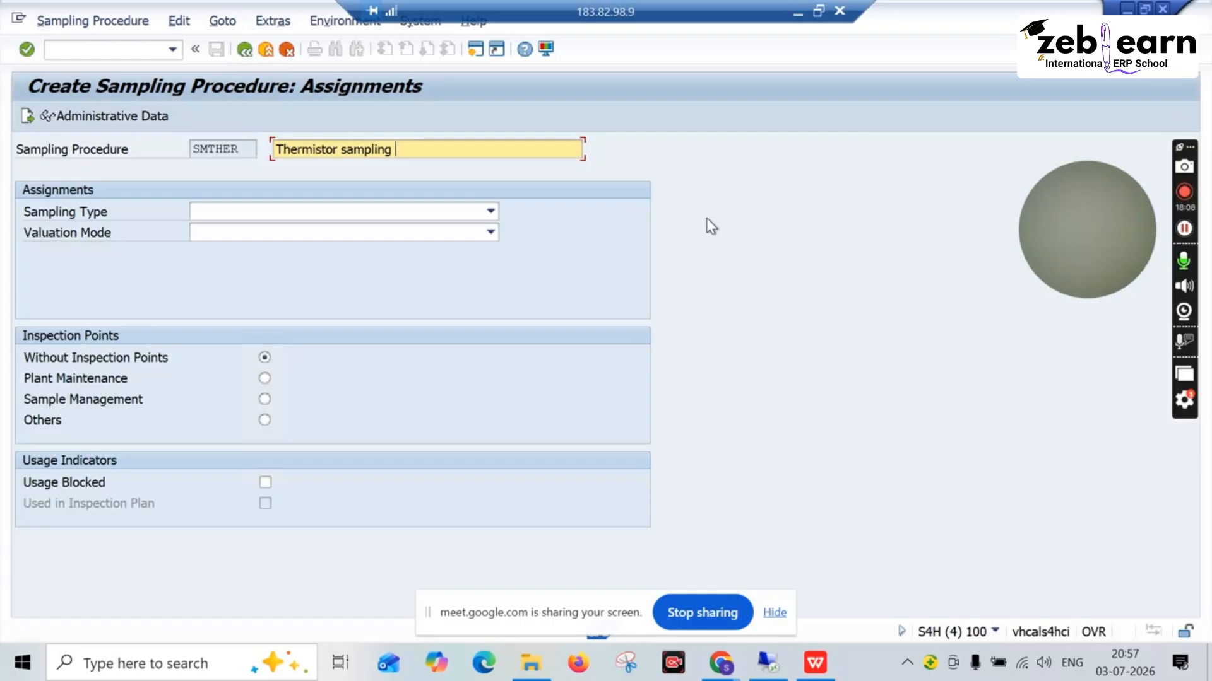
mouse_move(1068, 209)
mouse_move(1103, 242)
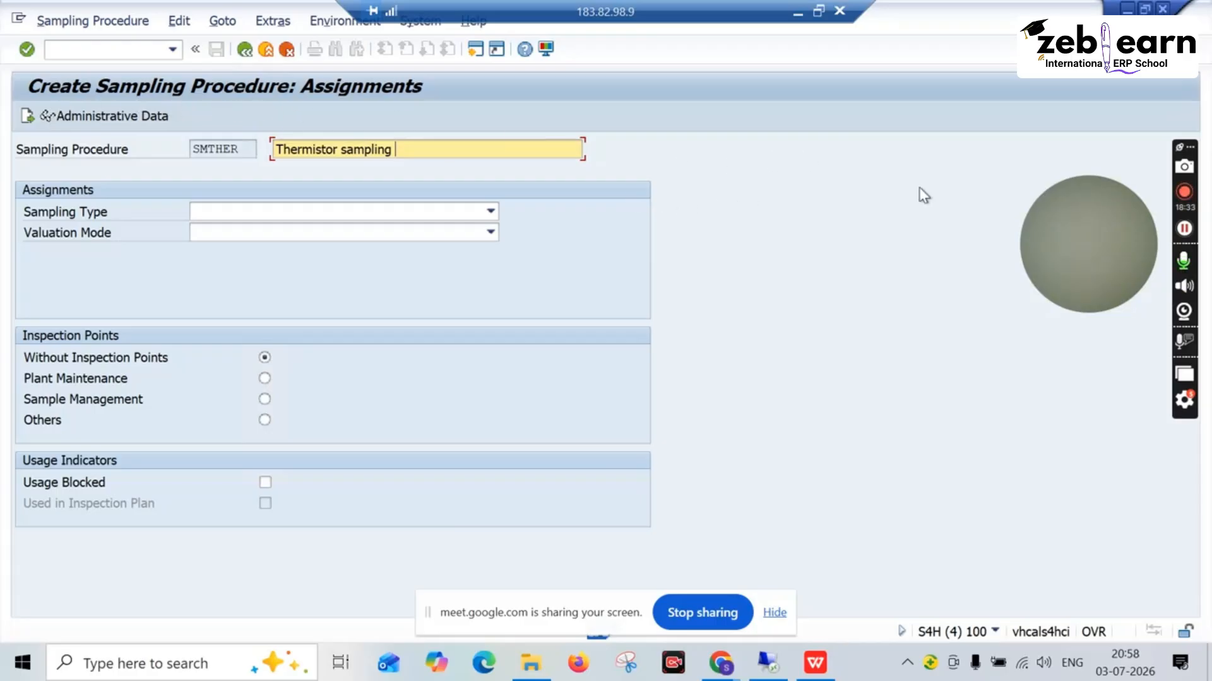
left_click_drag(1073, 238, 1062, 224)
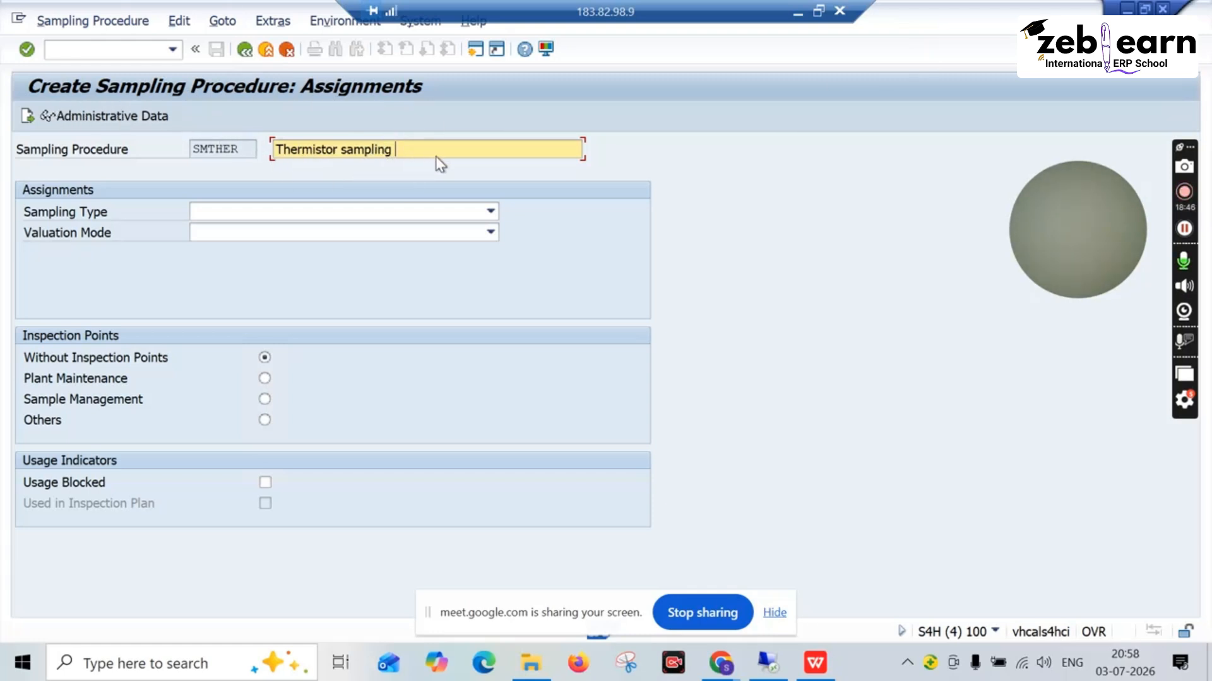
Set the sampling type to Fixed sample and the valuation mode to Manual valuation
left_click(490, 213)
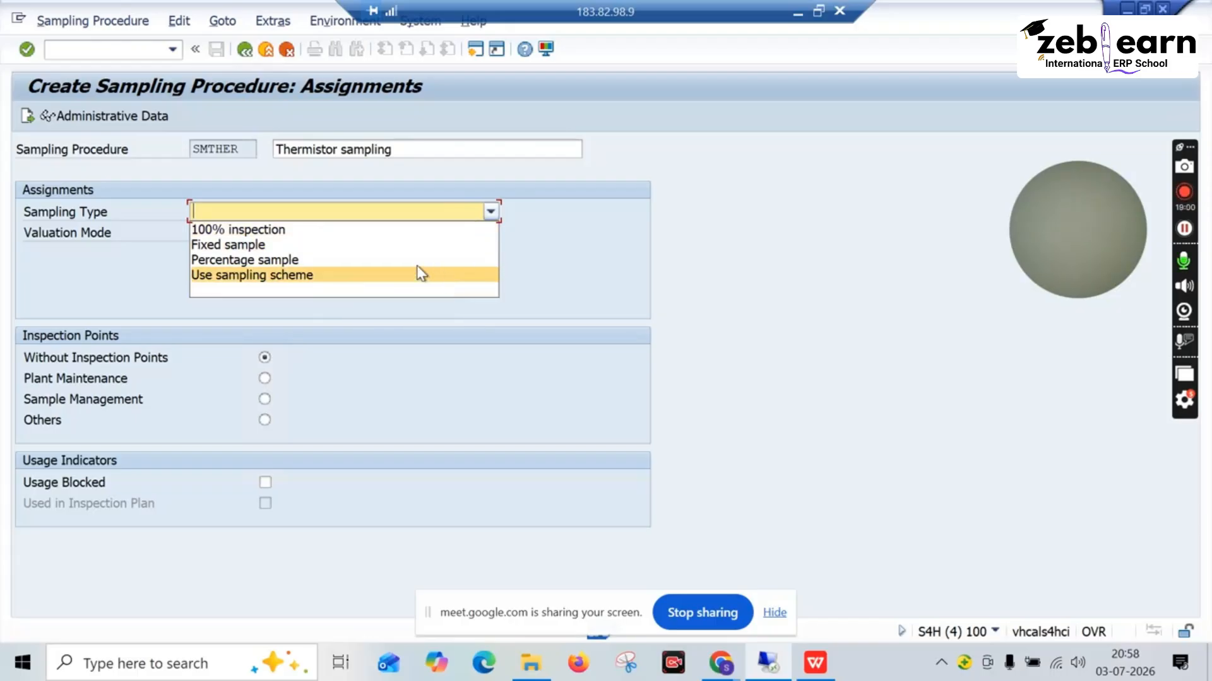
left_click(240, 248)
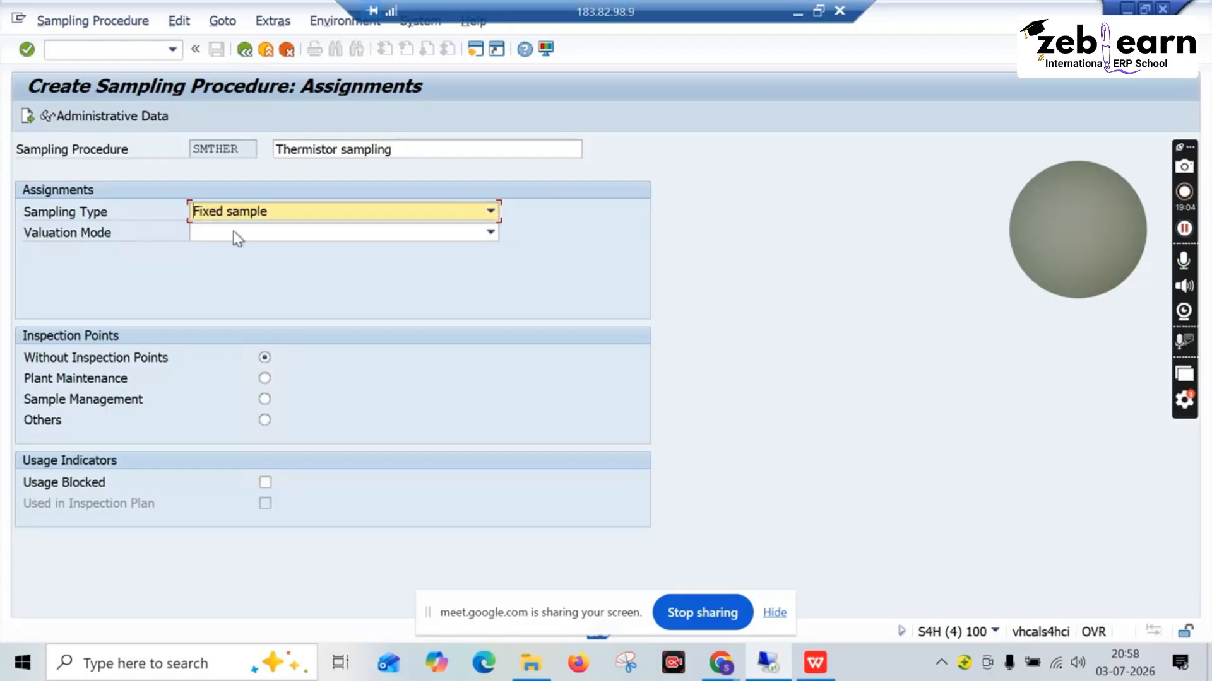
left_click(487, 235)
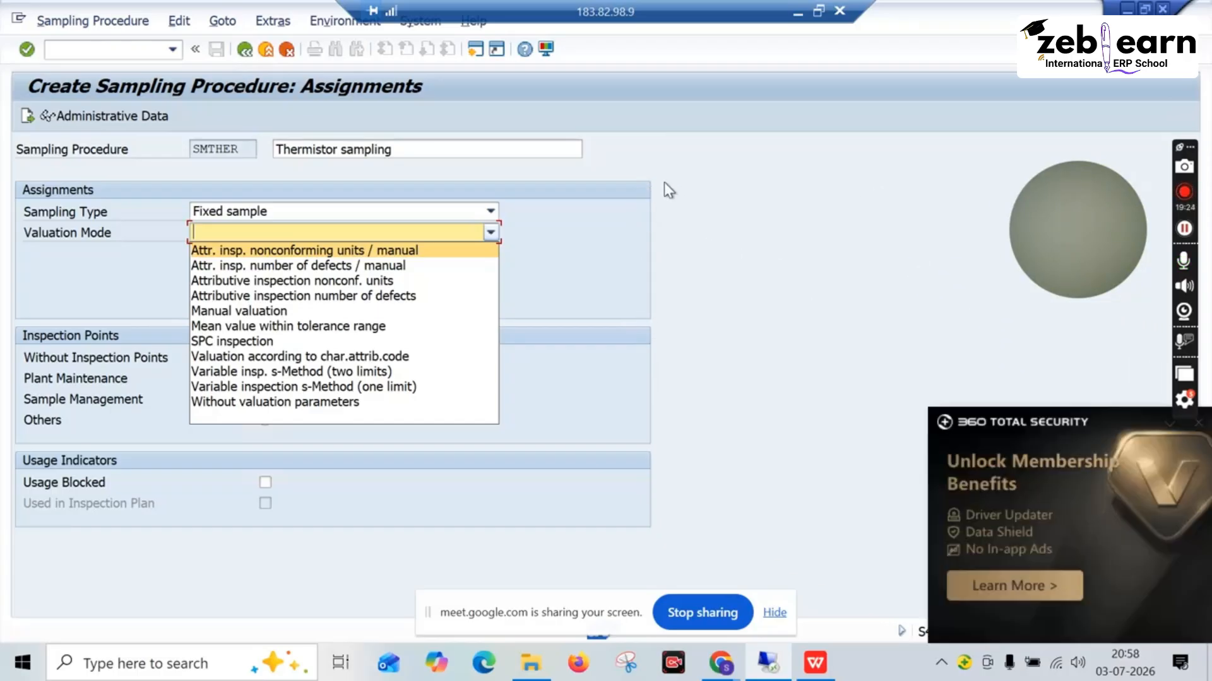
left_click(1197, 422)
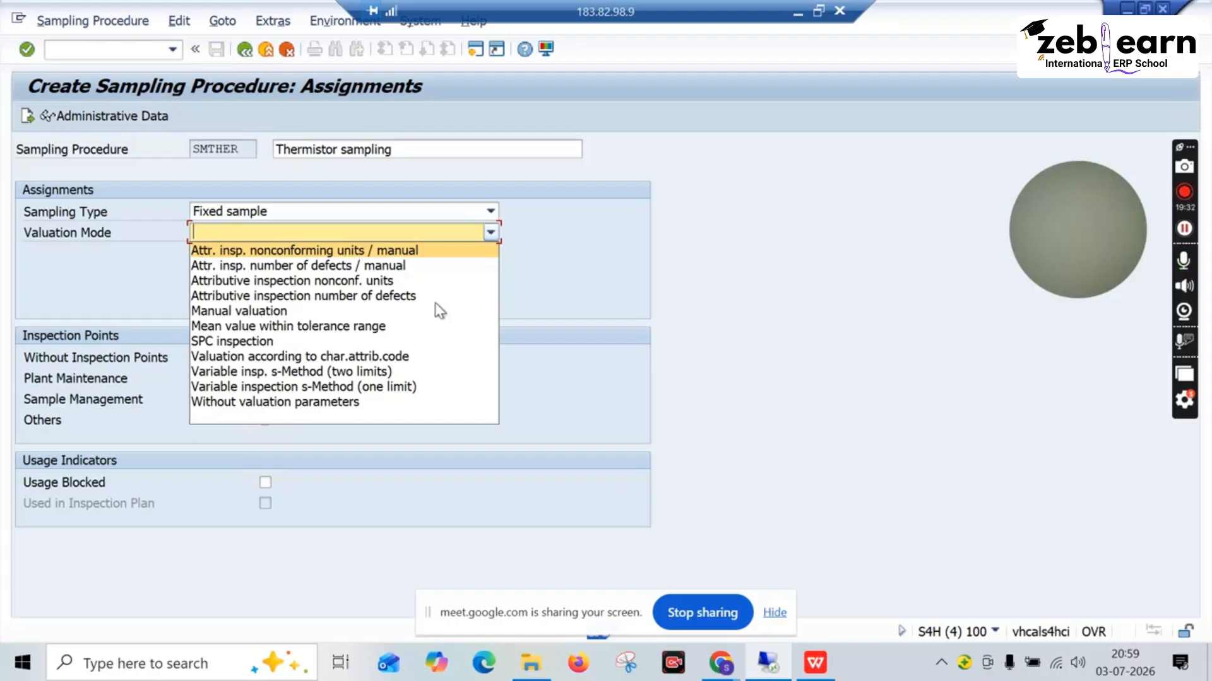
left_click(263, 312)
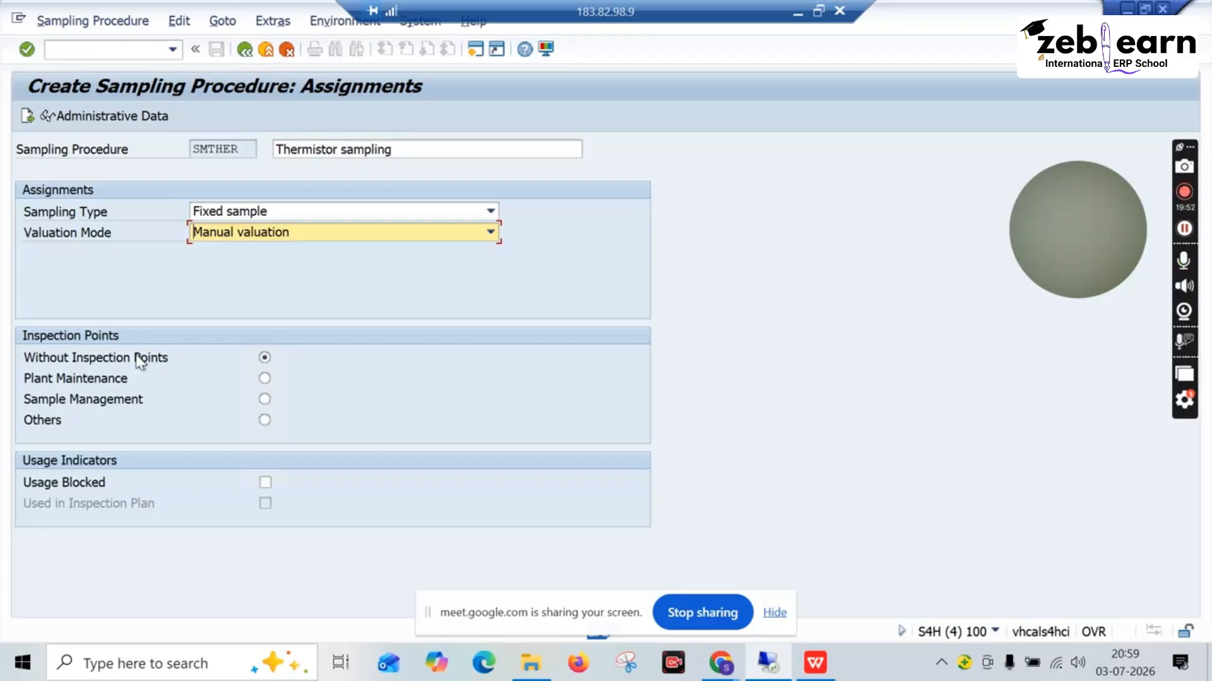
Set the inspection points to Plant Maintenance and compare the assignments with the QDV1 sampling procedure slide in the WPS presentation
left_click(265, 378)
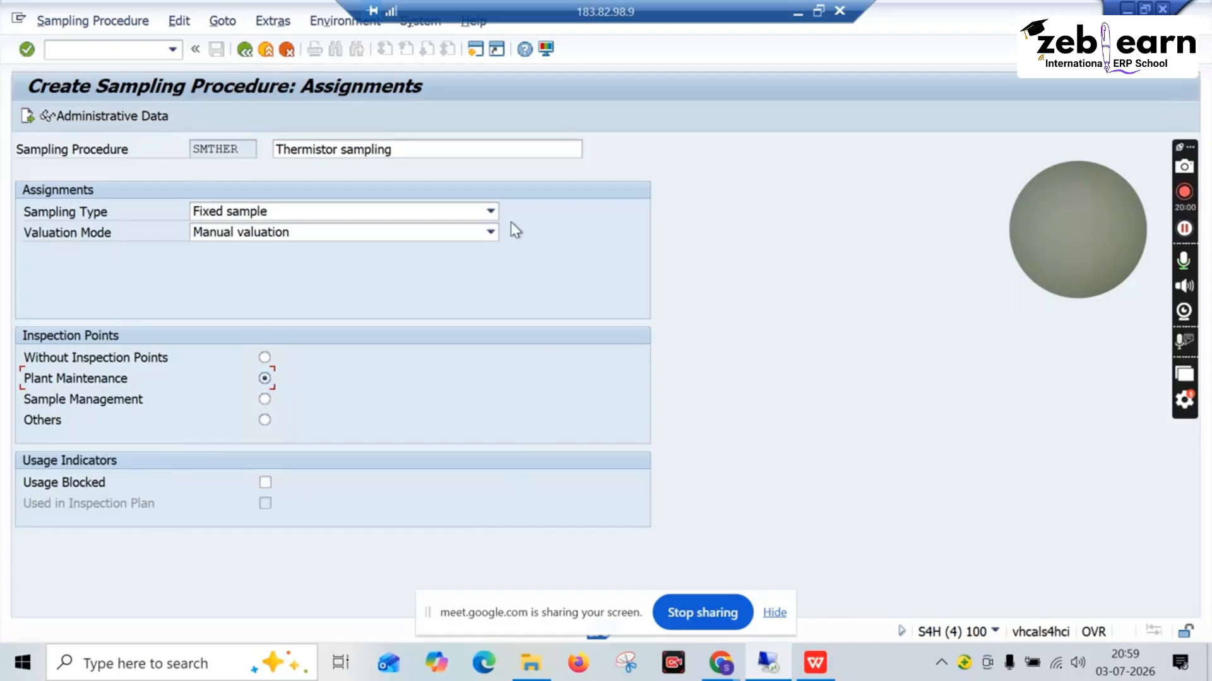
left_click(814, 662)
left_click(110, 515)
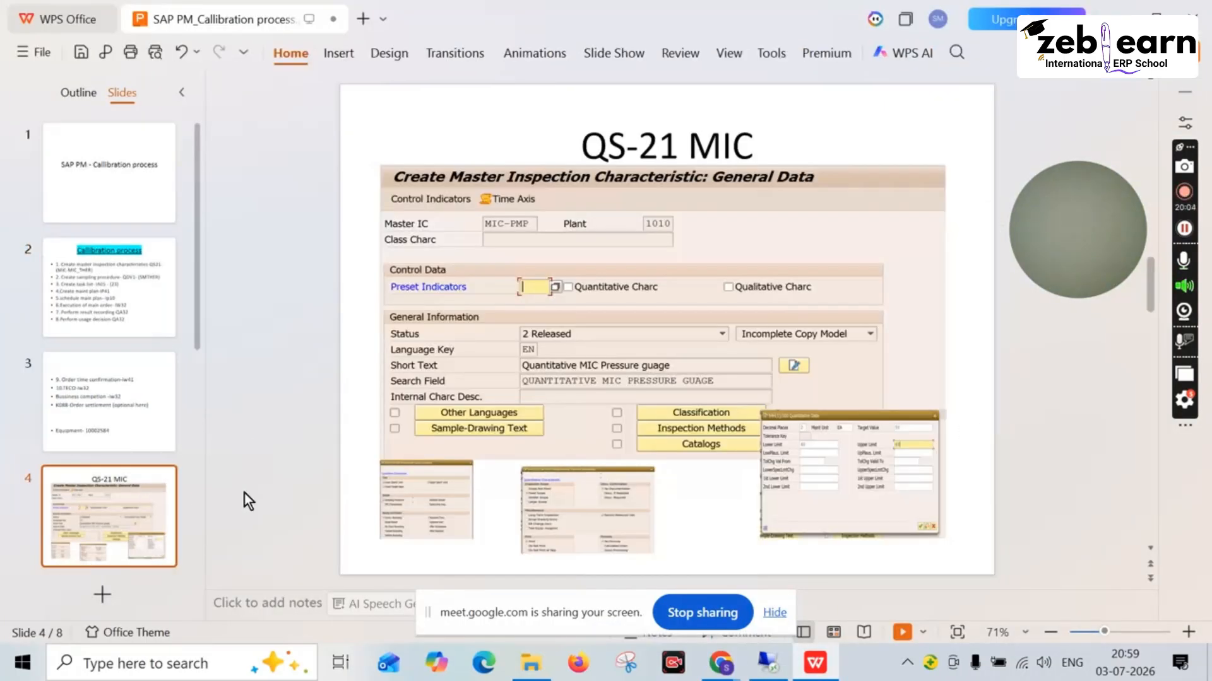
scroll(85, 512, "down", 1)
left_click(89, 510)
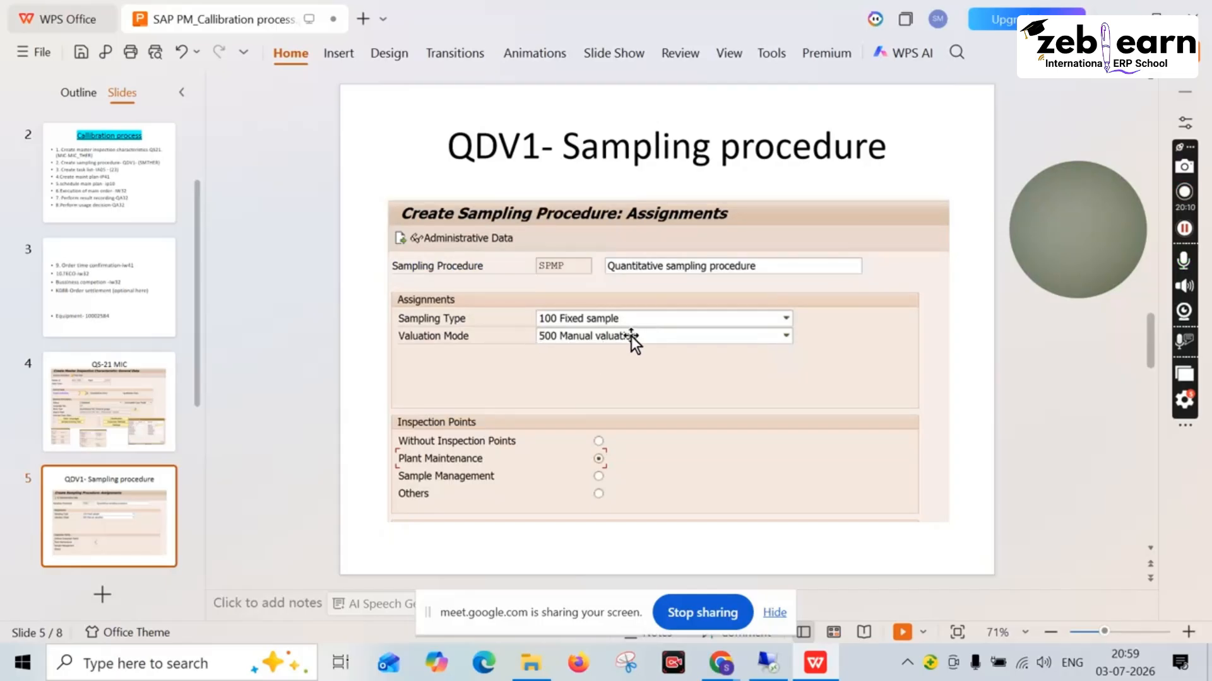
scroll(124, 465, "down", 1)
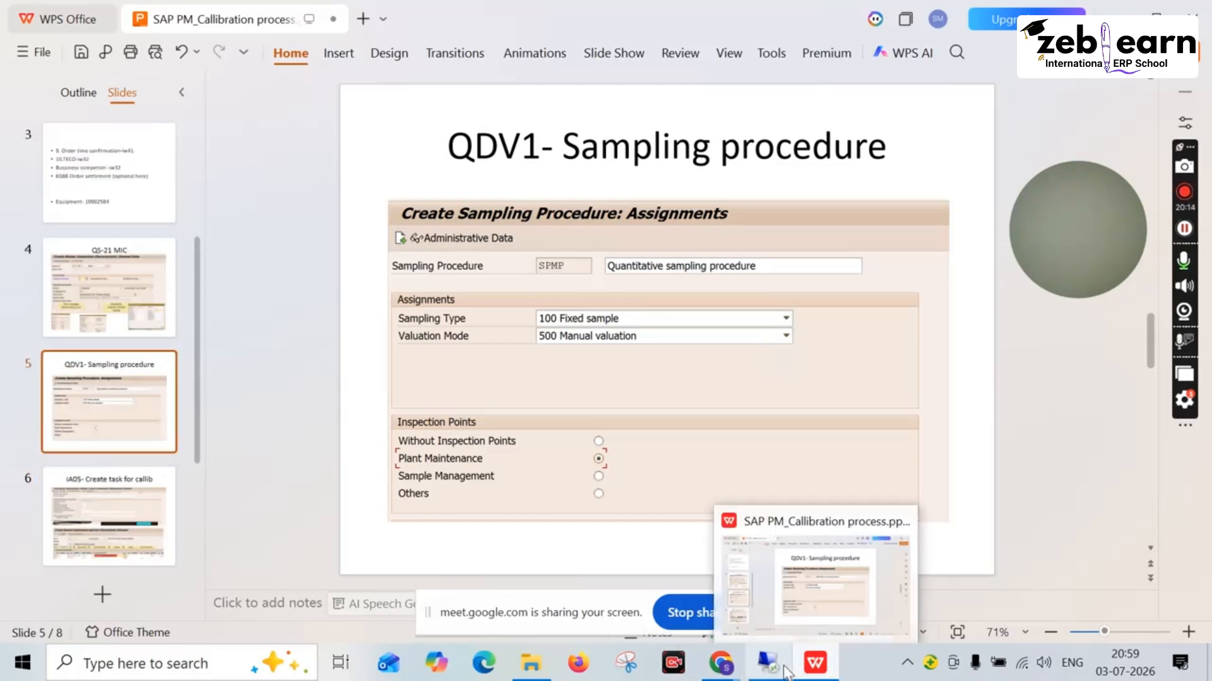
Return to SAP, continue to the special conditions of SMTHER and look through the control chart types without choosing one
left_click(771, 593)
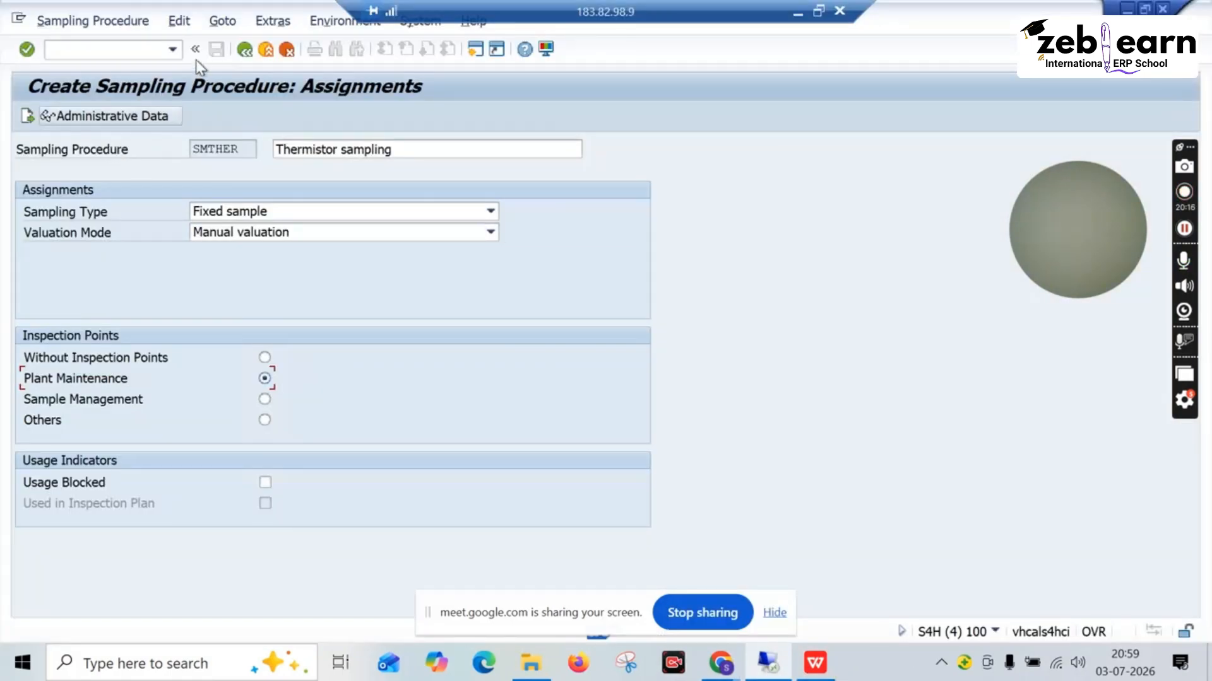
key("Return")
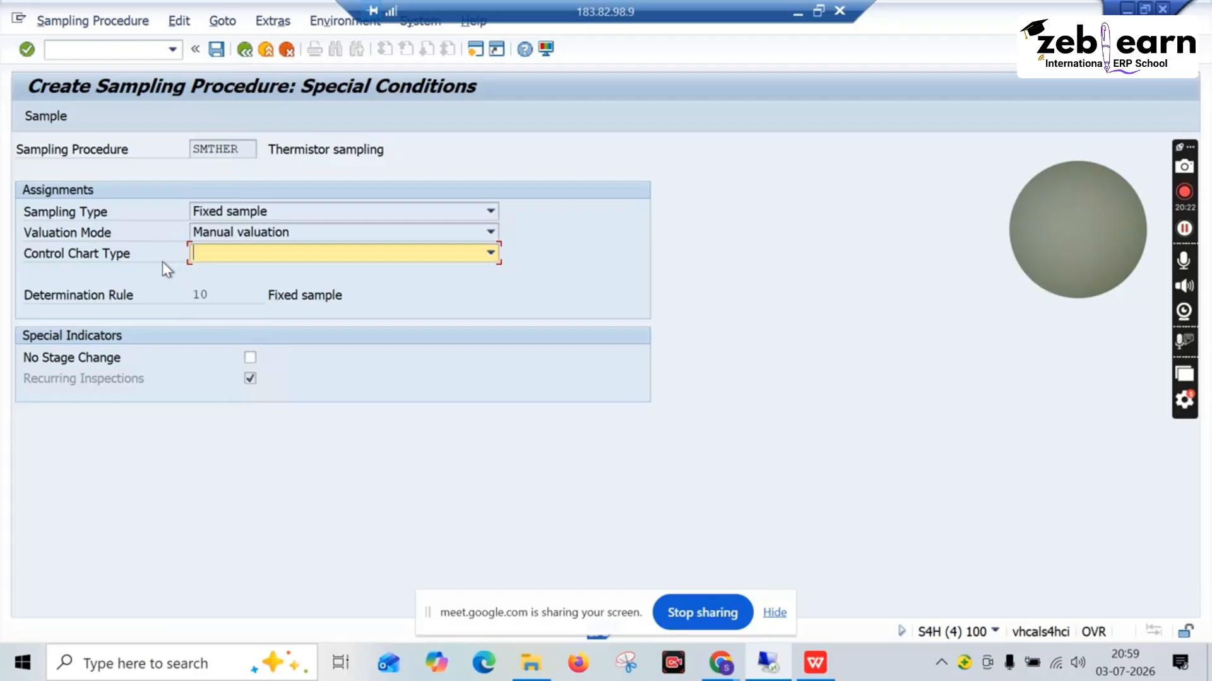
left_click(496, 254)
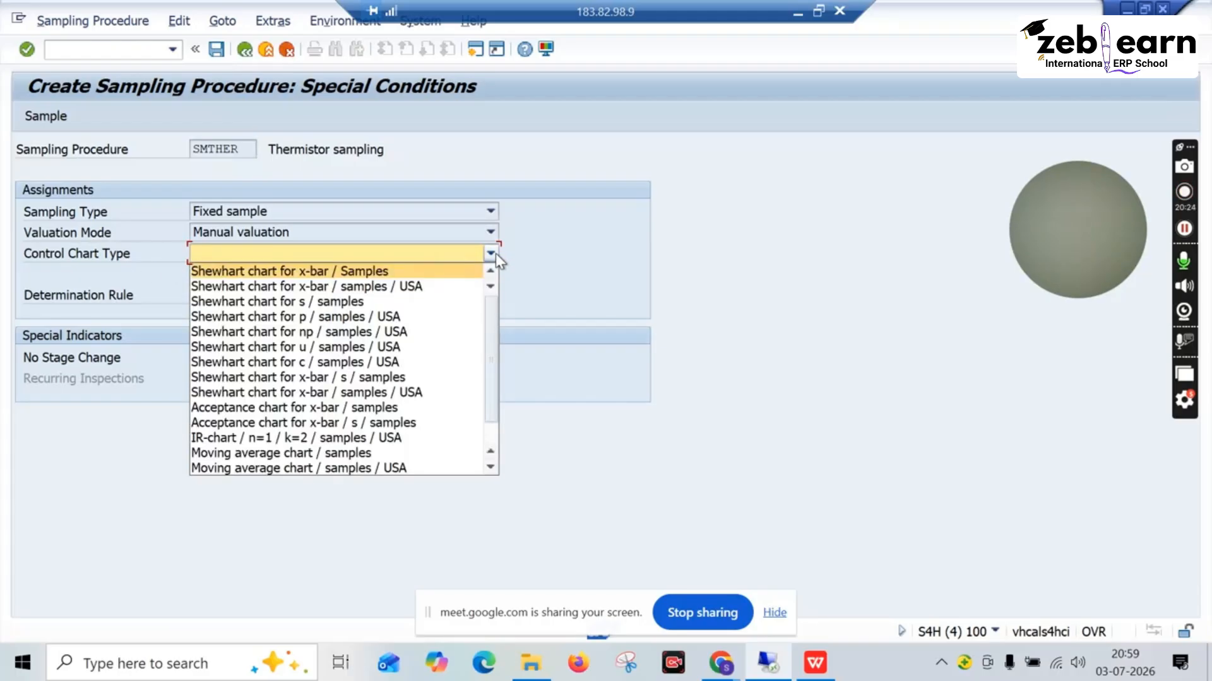
left_click(606, 255)
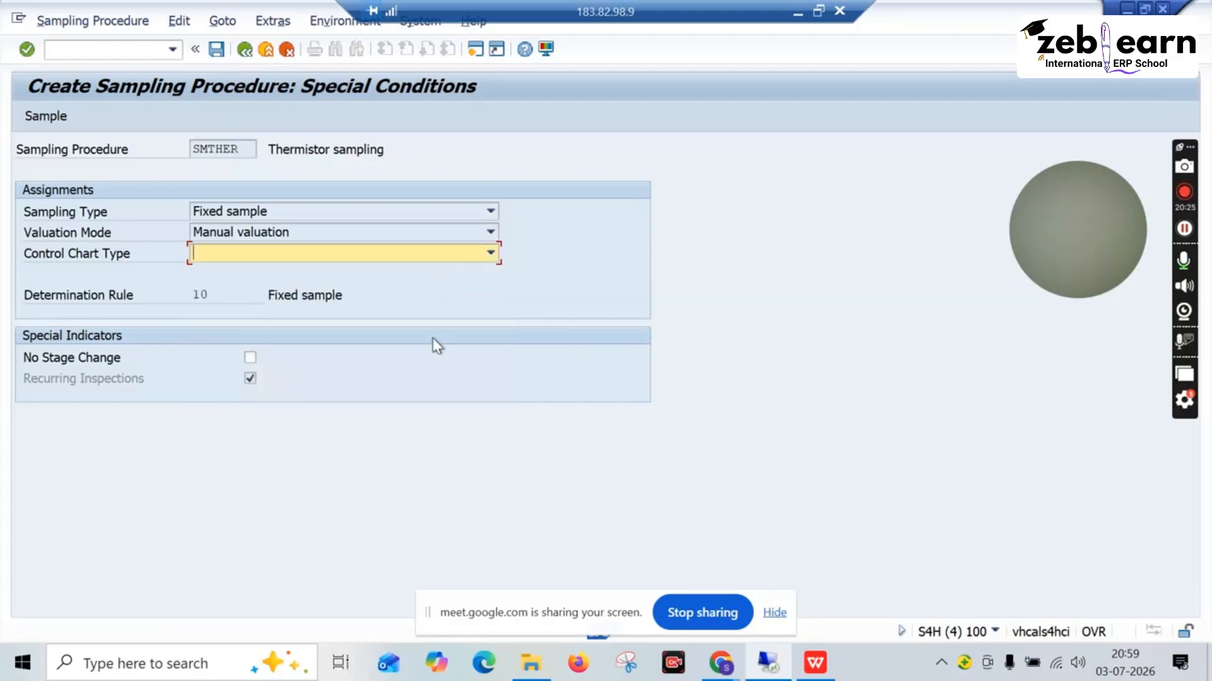
Set the fixed sample size to 1 and save sampling procedure SMTHER
left_click(217, 51)
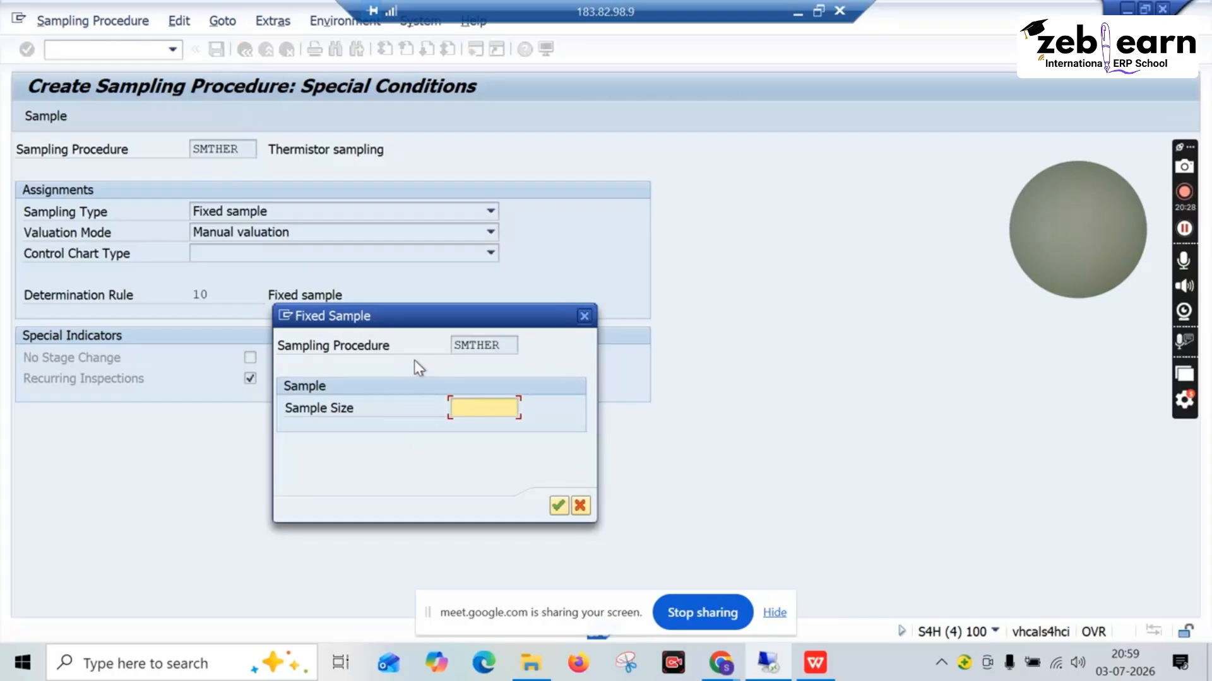
left_click_drag(405, 322, 335, 147)
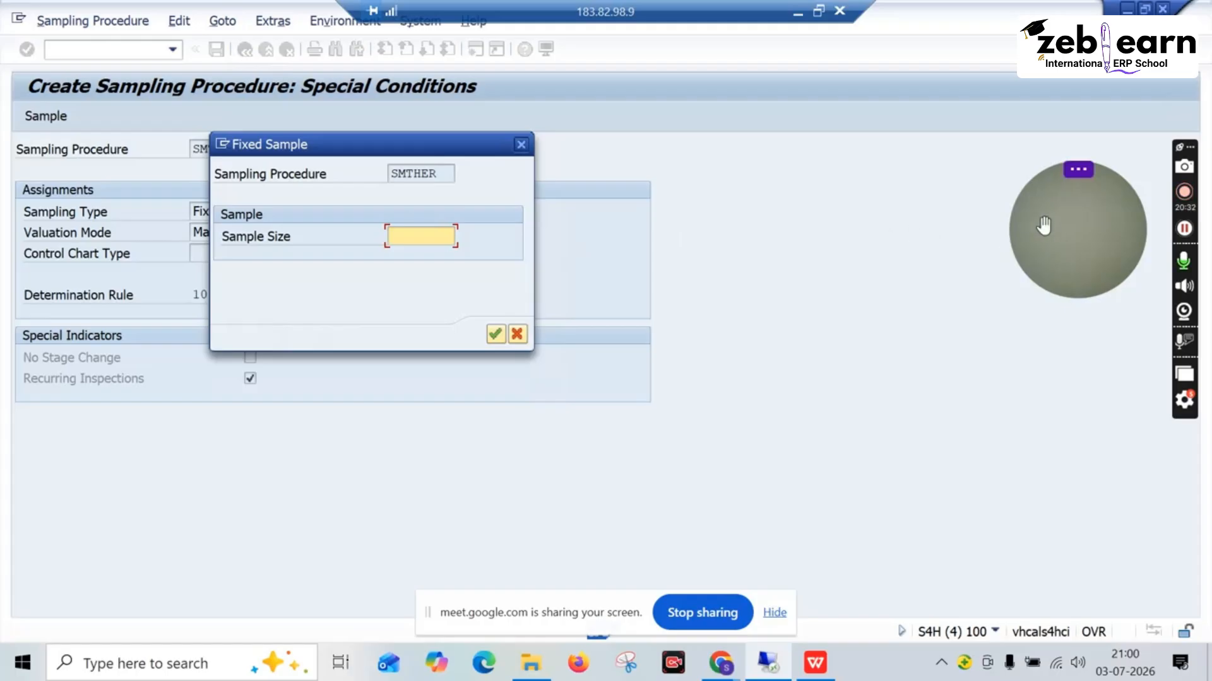
left_click_drag(1055, 226, 1047, 232)
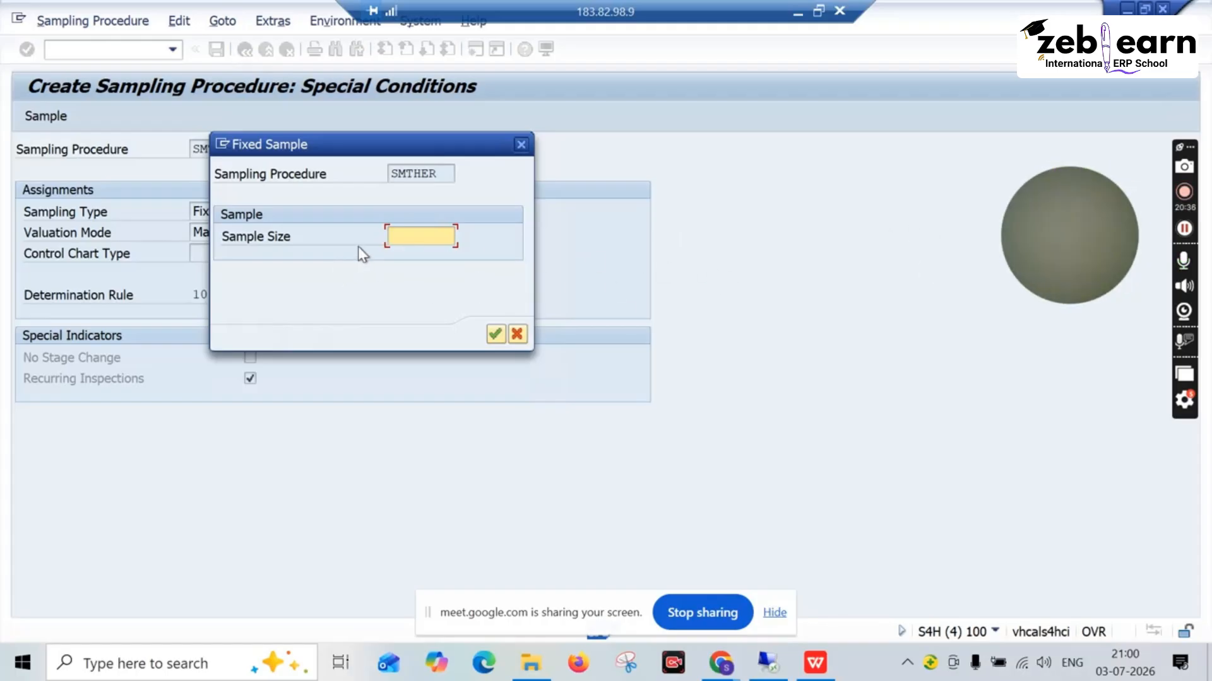
left_click(411, 238)
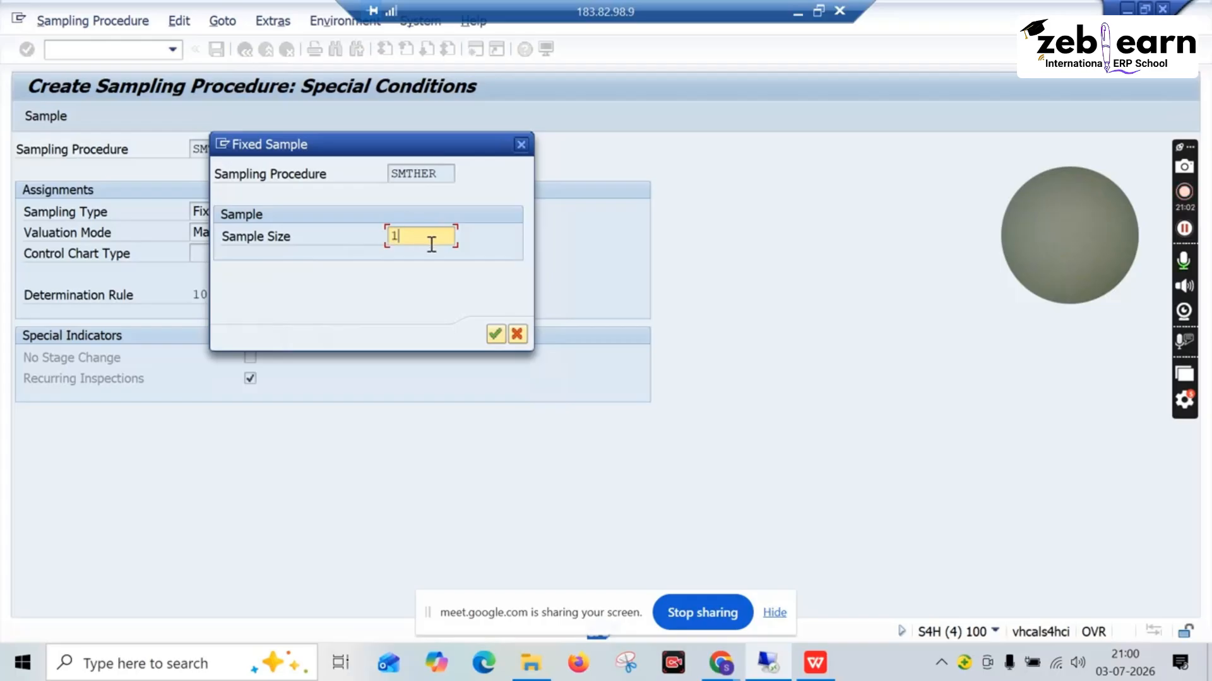
left_click(493, 334)
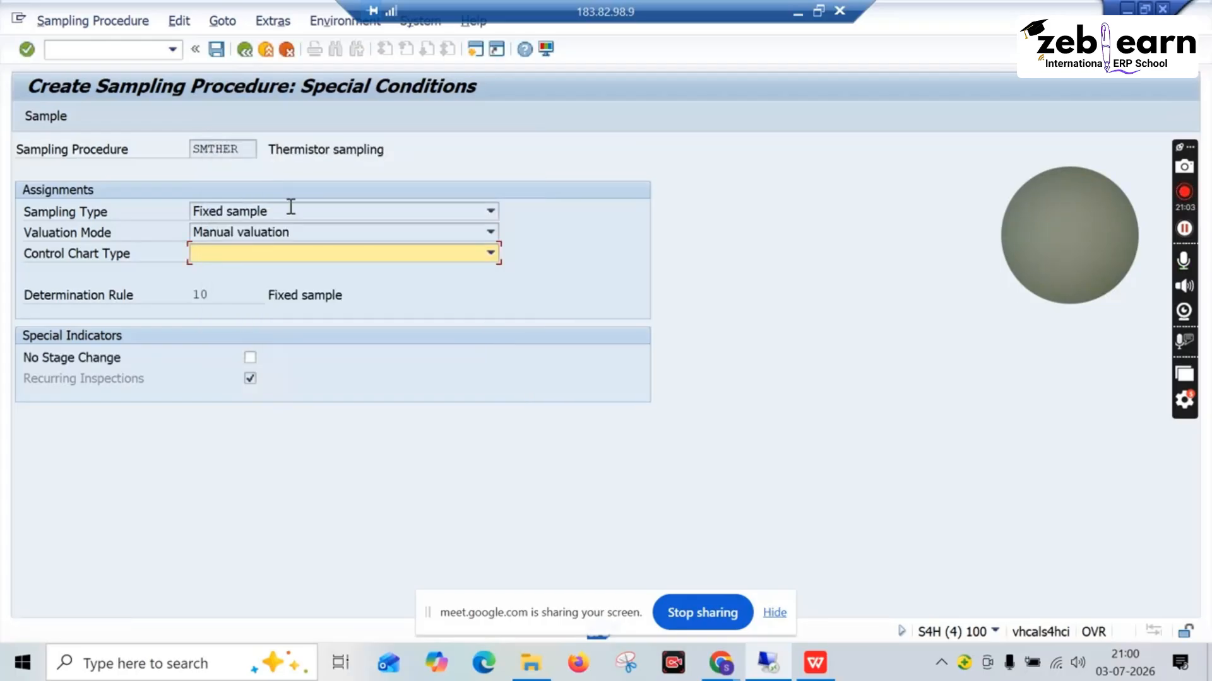
left_click(217, 50)
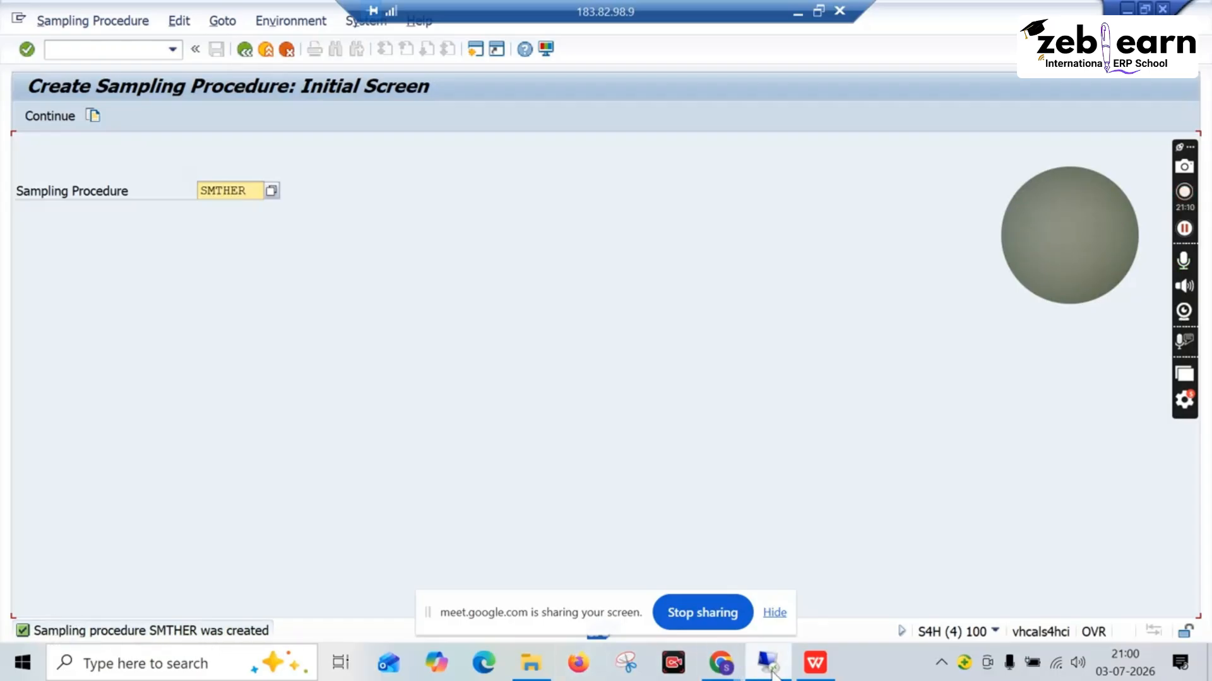
Switch to the WPS presentation and review items 1 to 3 of the Callibration process slide, including the task list transaction IA05
left_click(815, 663)
scroll(130, 209, "up", 3)
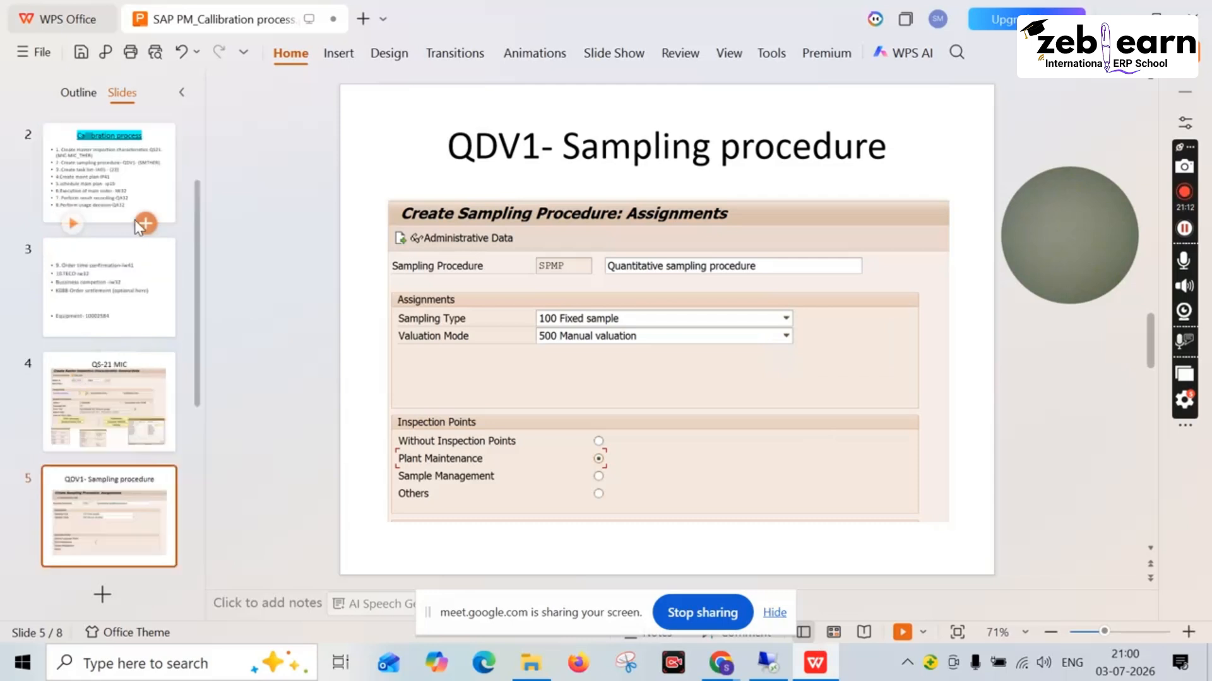
left_click(123, 325)
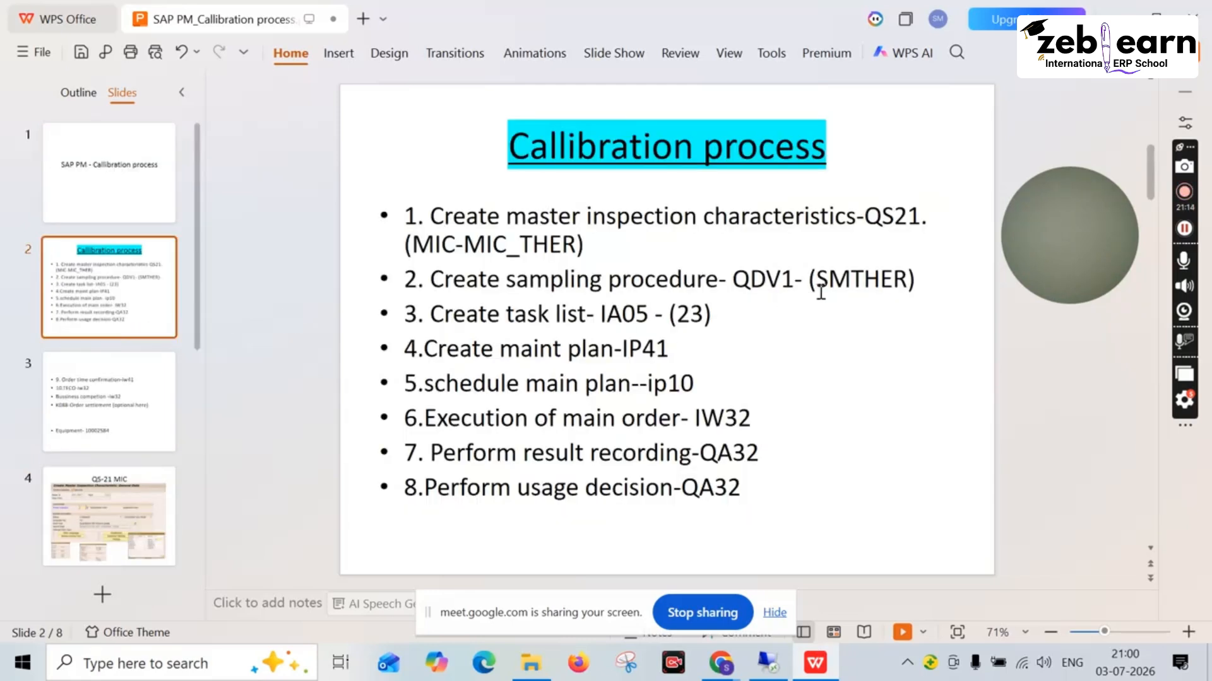
left_click_drag(924, 282, 398, 218)
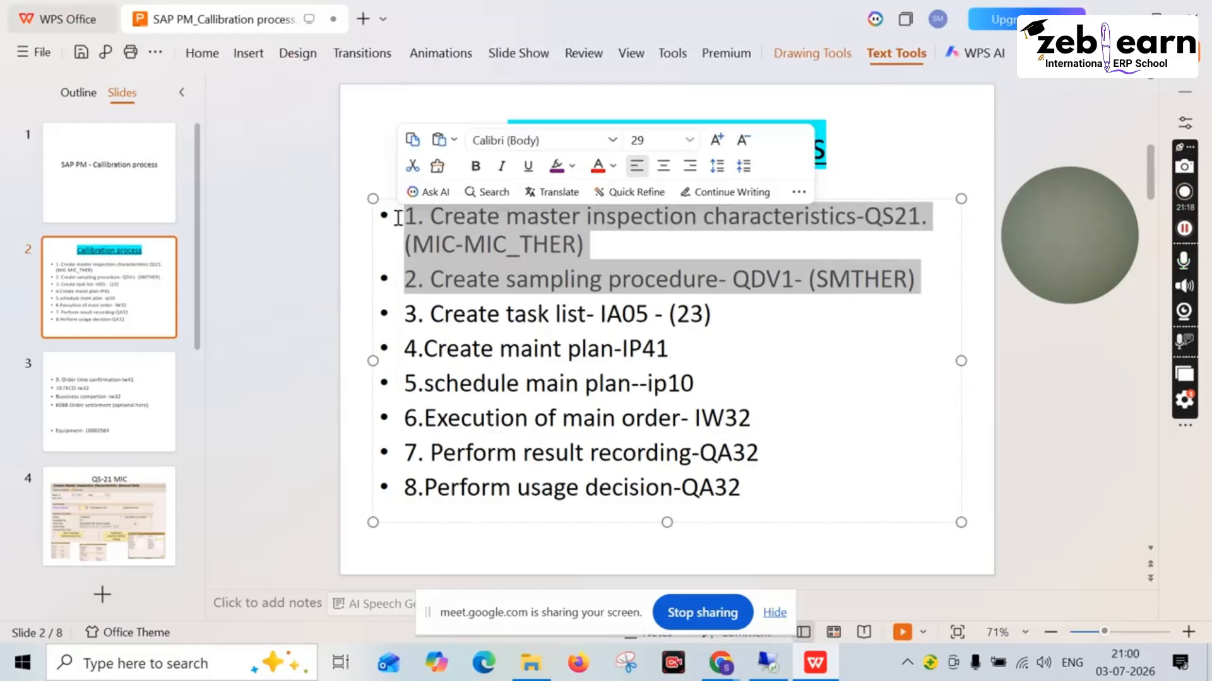
left_click(710, 314)
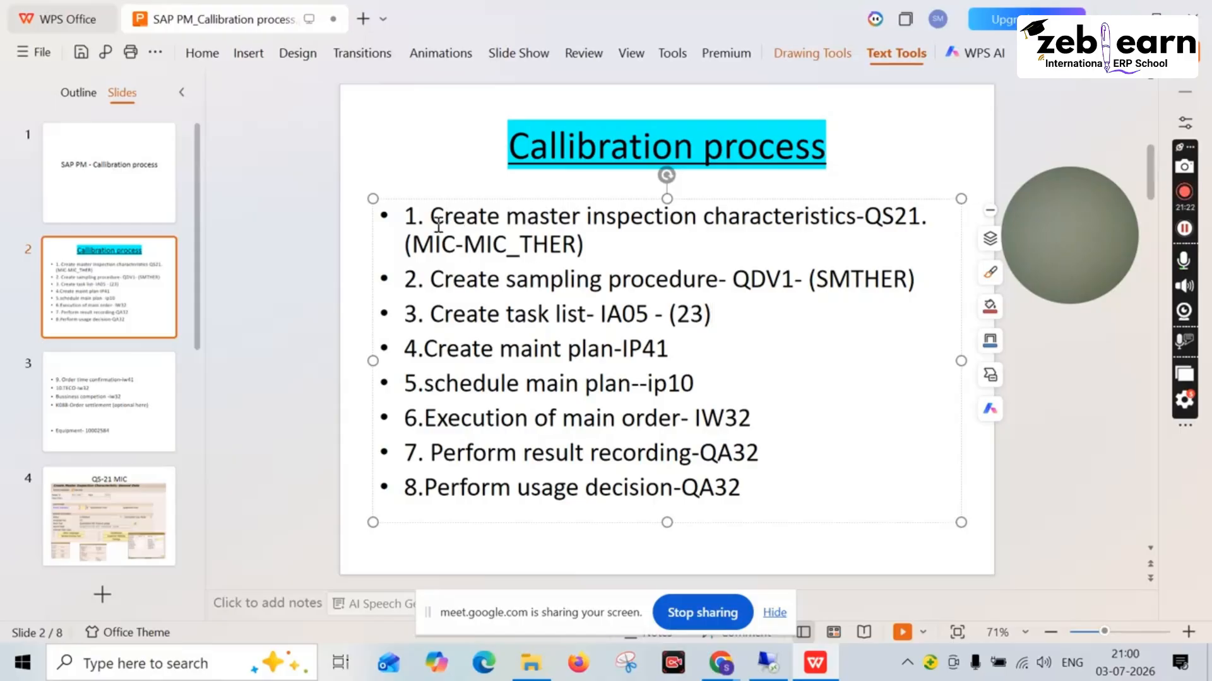
left_click_drag(431, 314, 582, 323)
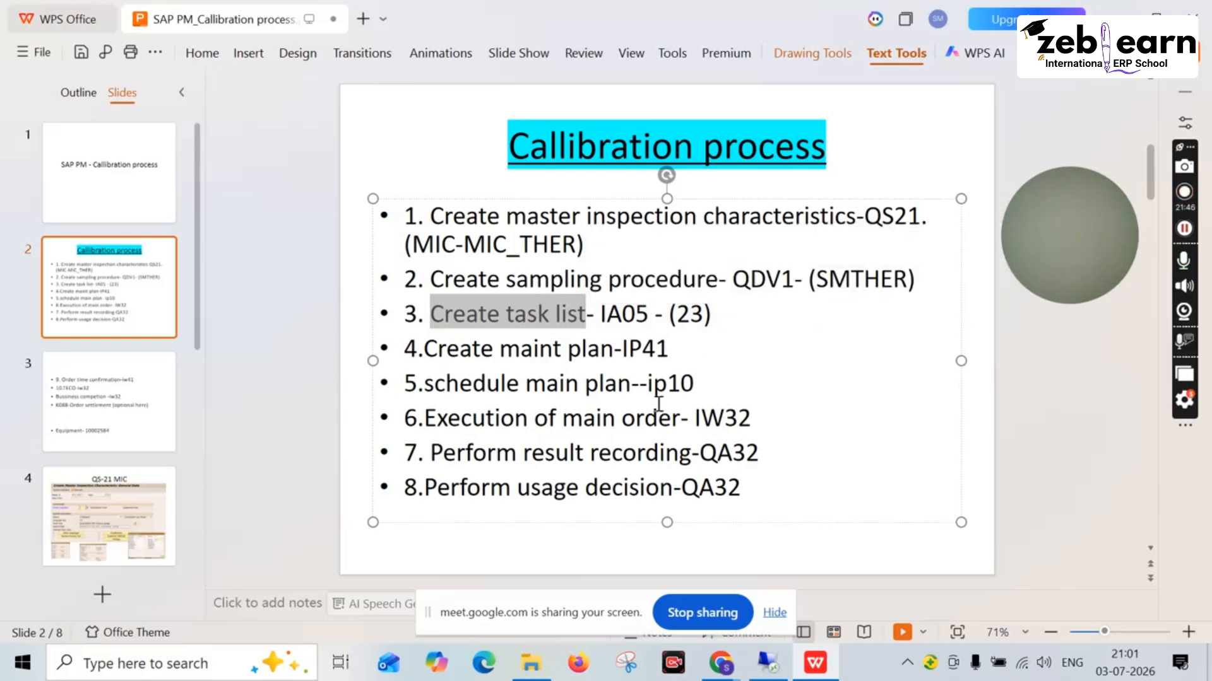
left_click_drag(650, 317, 603, 313)
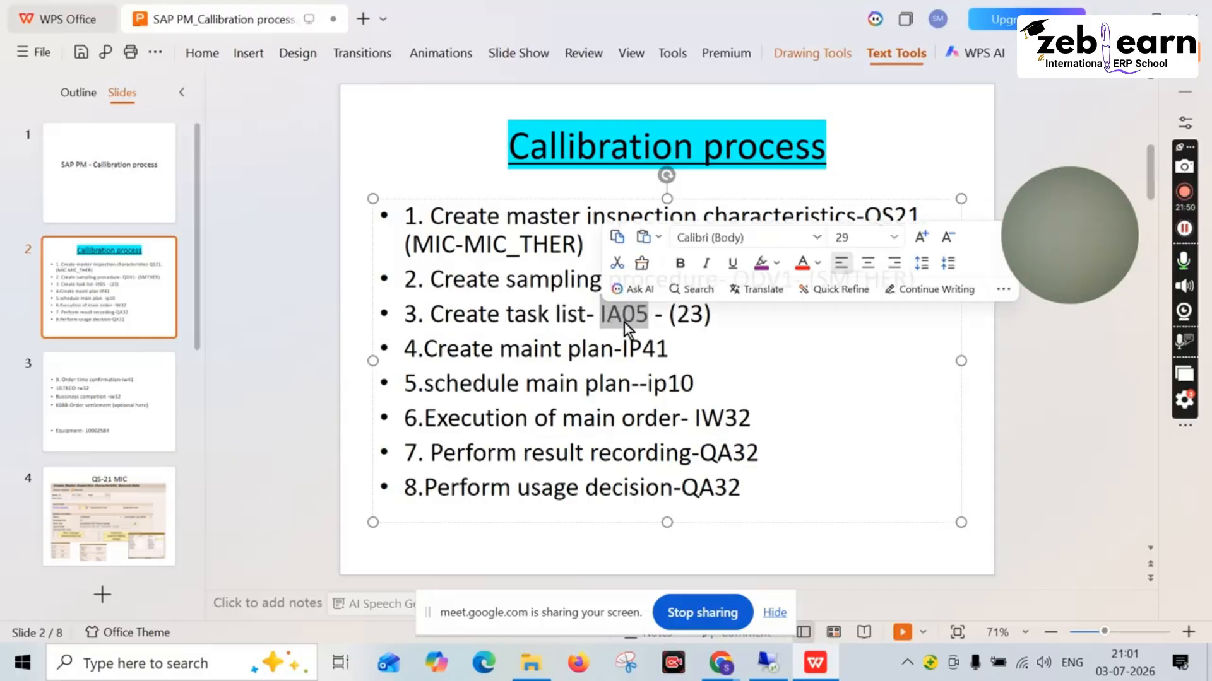
Delete the number 23 from the parentheses after IA05 in item 3
left_click(704, 318)
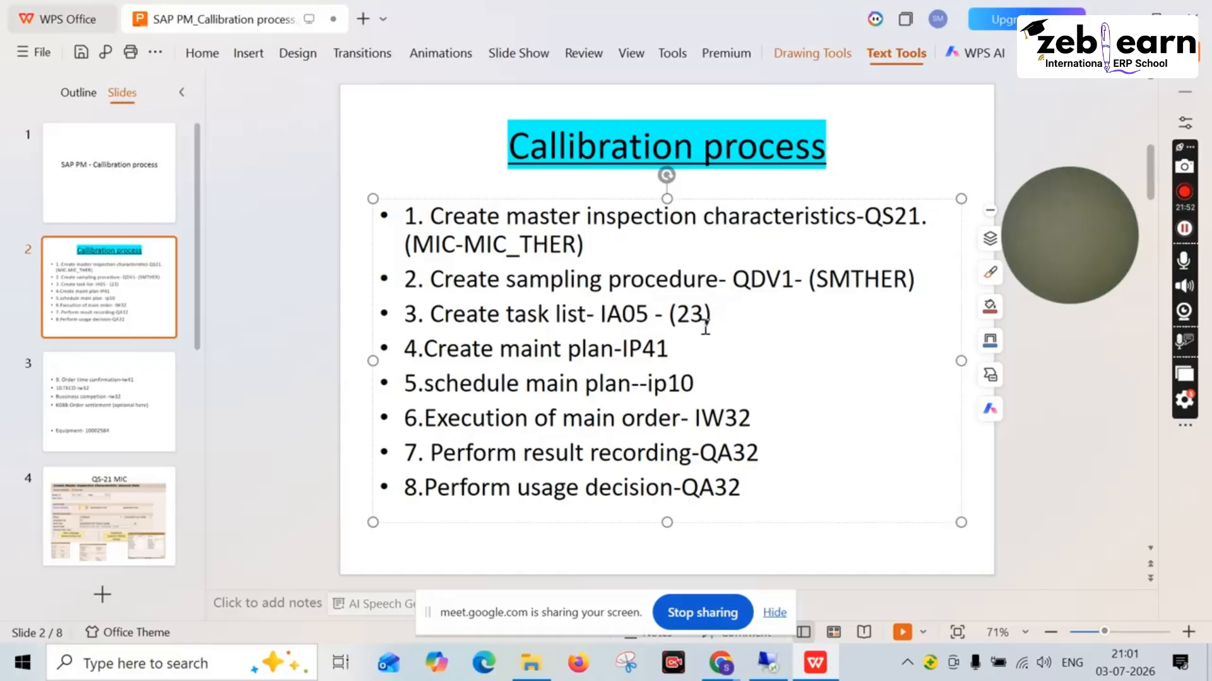
key("BackSpace")
key("BackSpace")
Return to SAP, run transaction IA05 and open a new general task list header without entering a group, placing the cursor in its description
left_click(770, 664)
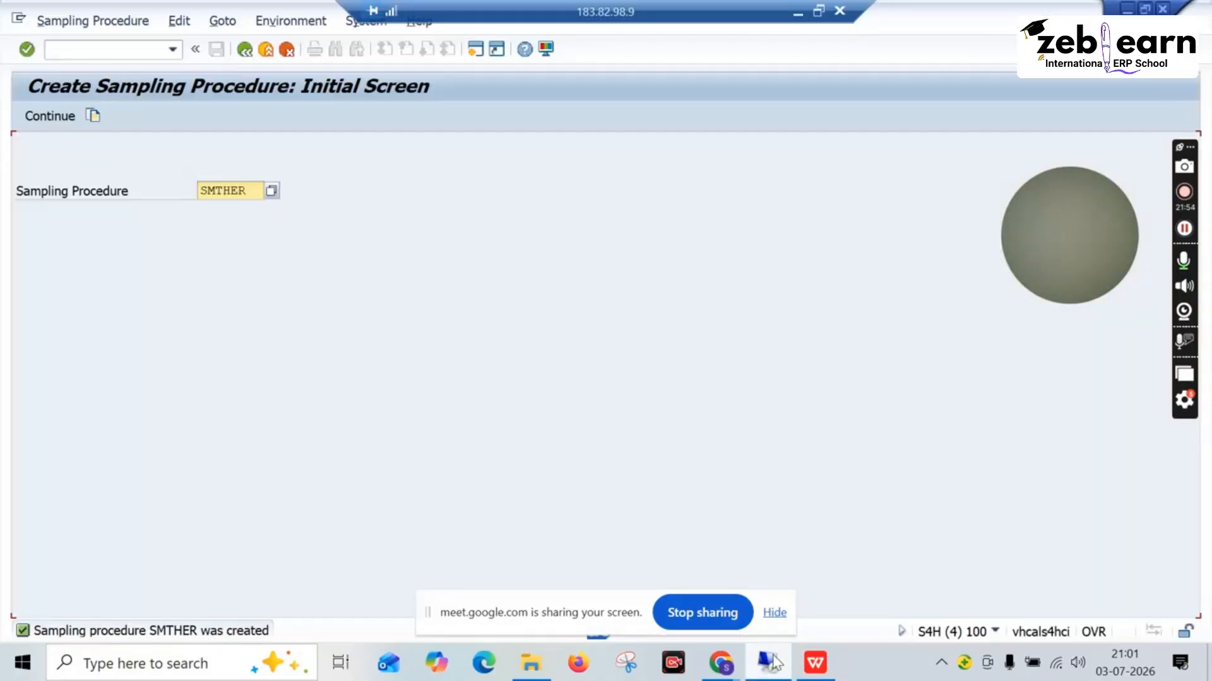
left_click(244, 49)
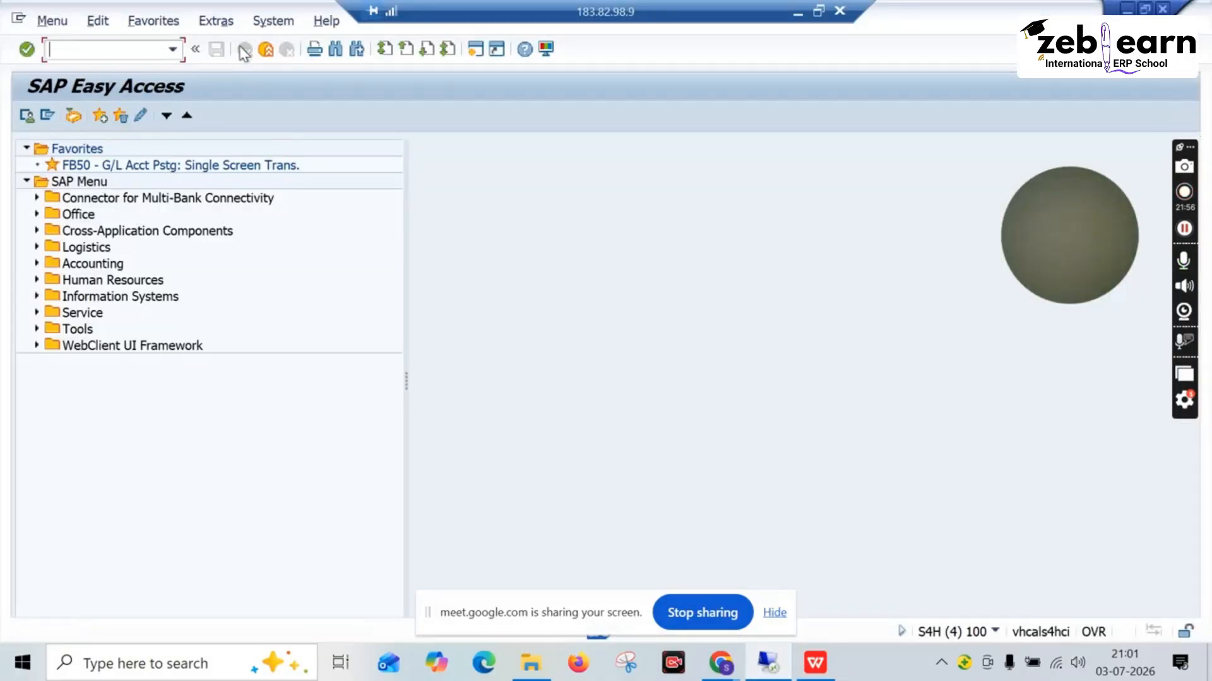
type("ia05")
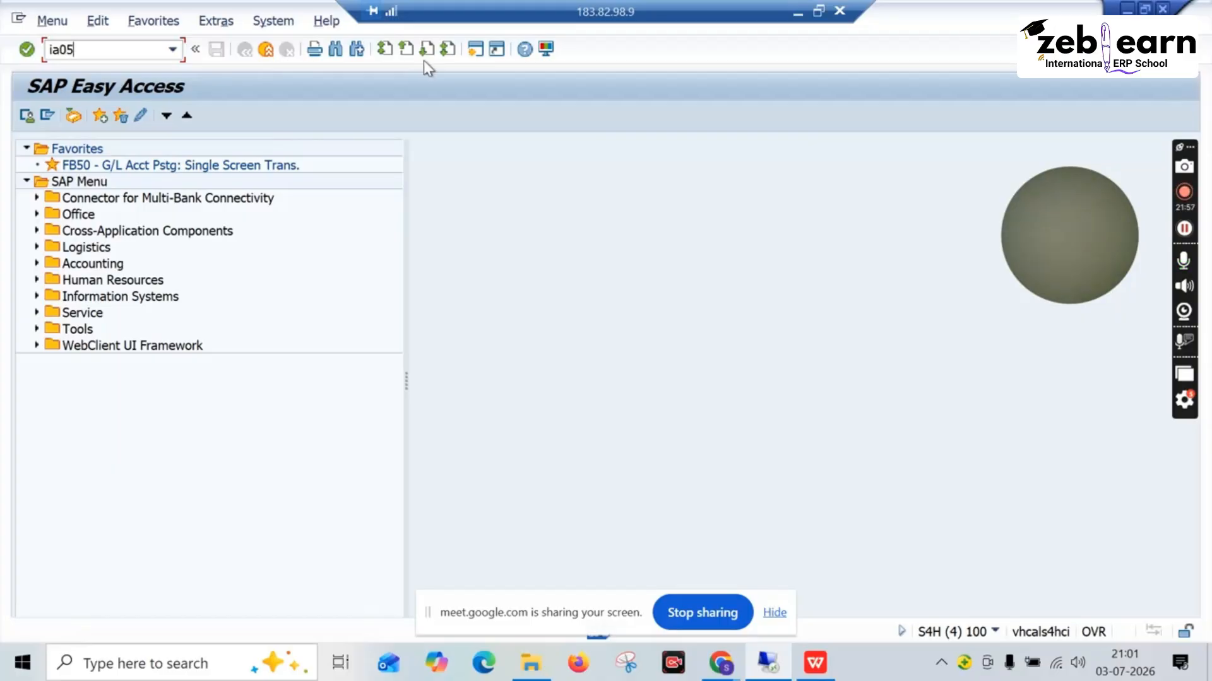
key("Return")
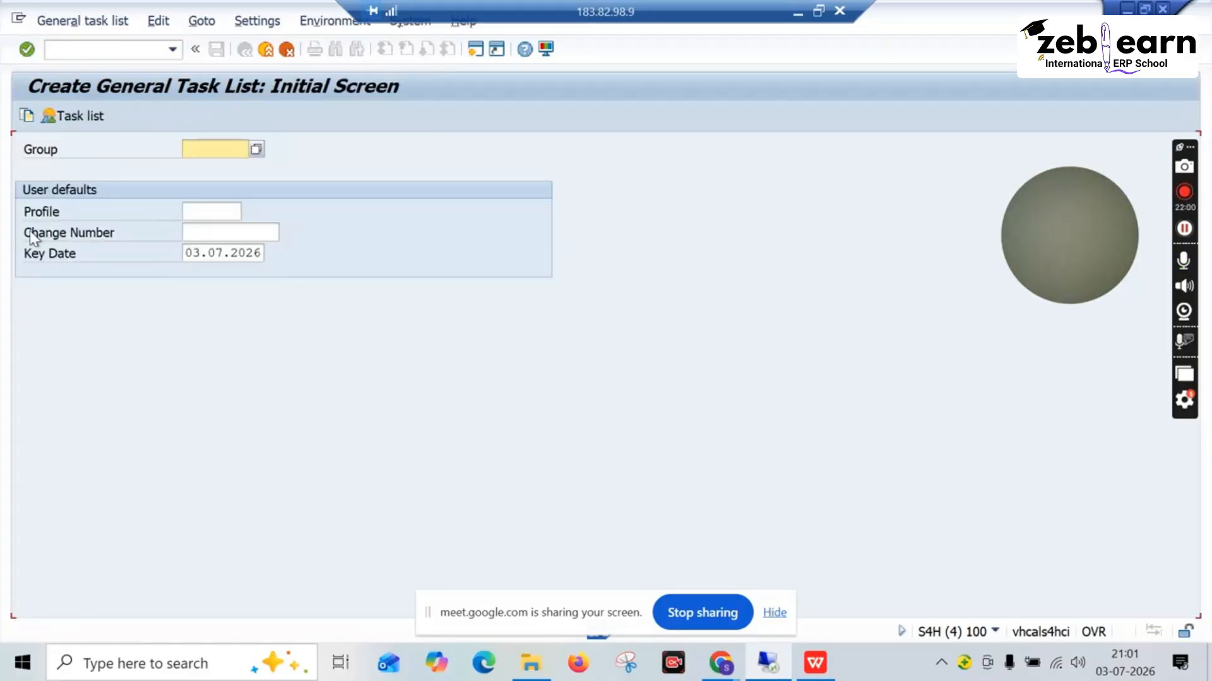
key("Return")
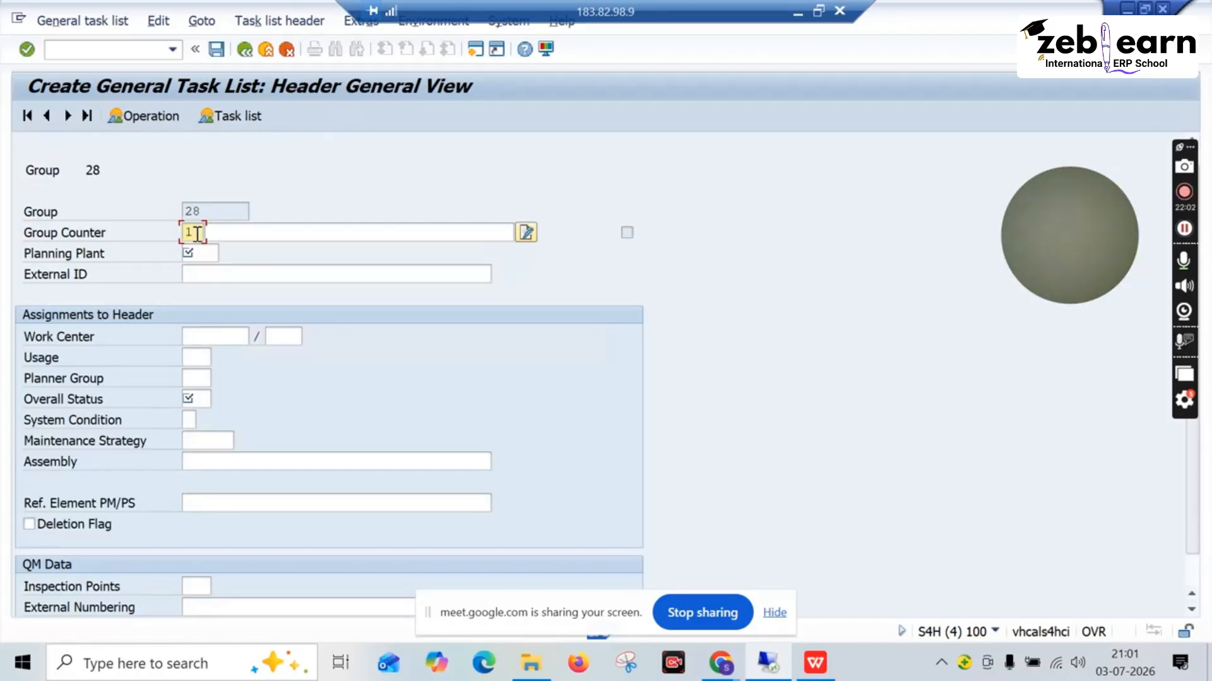
left_click(290, 237)
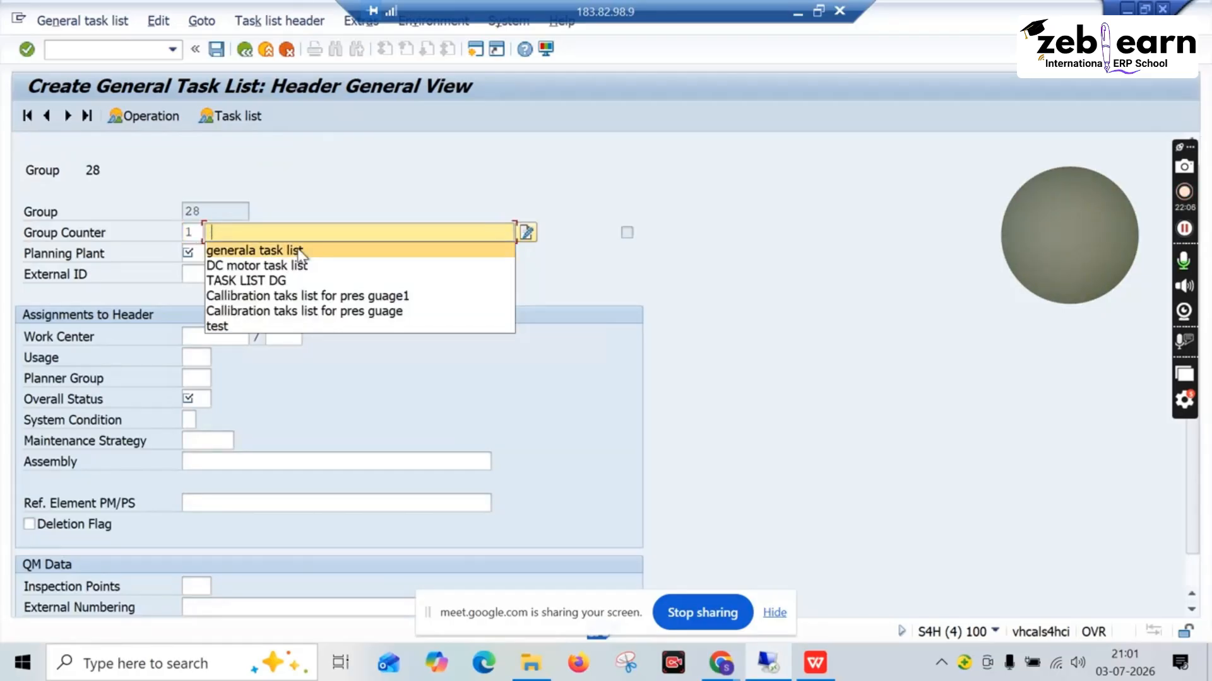
left_click(301, 253)
key("BackSpace")
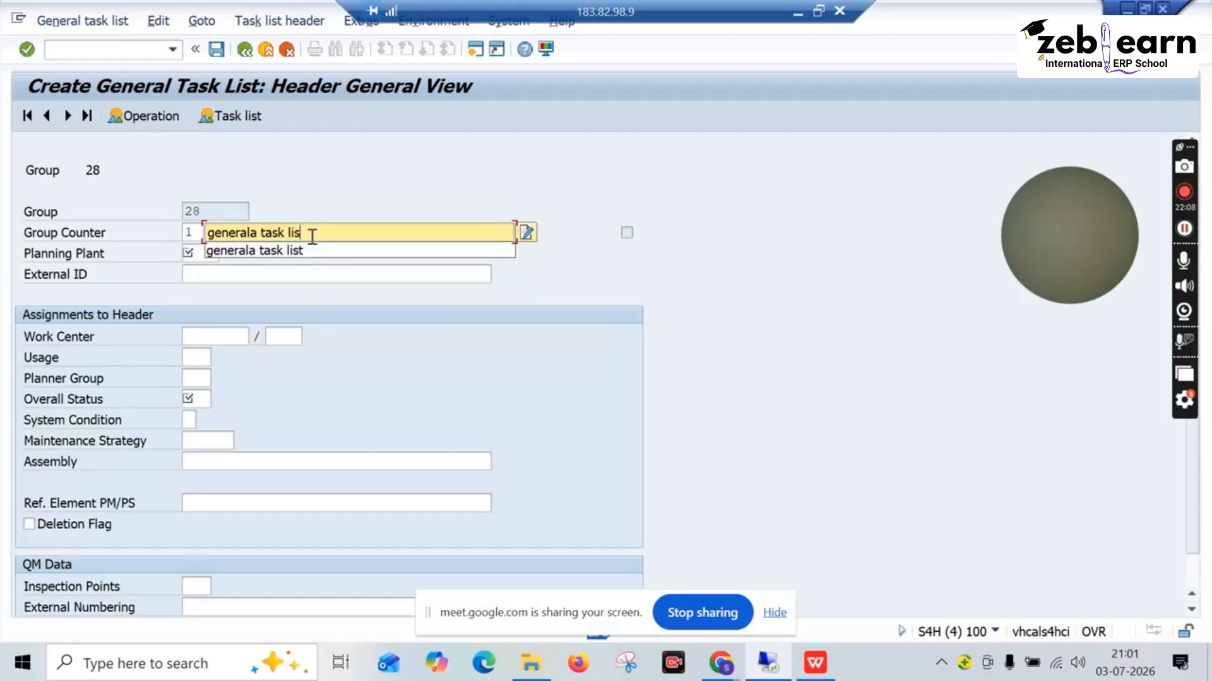
key("BackSpace")
key("BackSpace")
key("BackSpace")
key("BackSpace")
key("BackSpace")
key("BackSpace")
key("BackSpace")
key("BackSpace")
key("BackSpace")
key("BackSpace")
key("BackSpace")
key("BackSpace")
key("BackSpace")
key("BackSpace")
key("BackSpace")
key("BackSpace")
key("BackSpace")
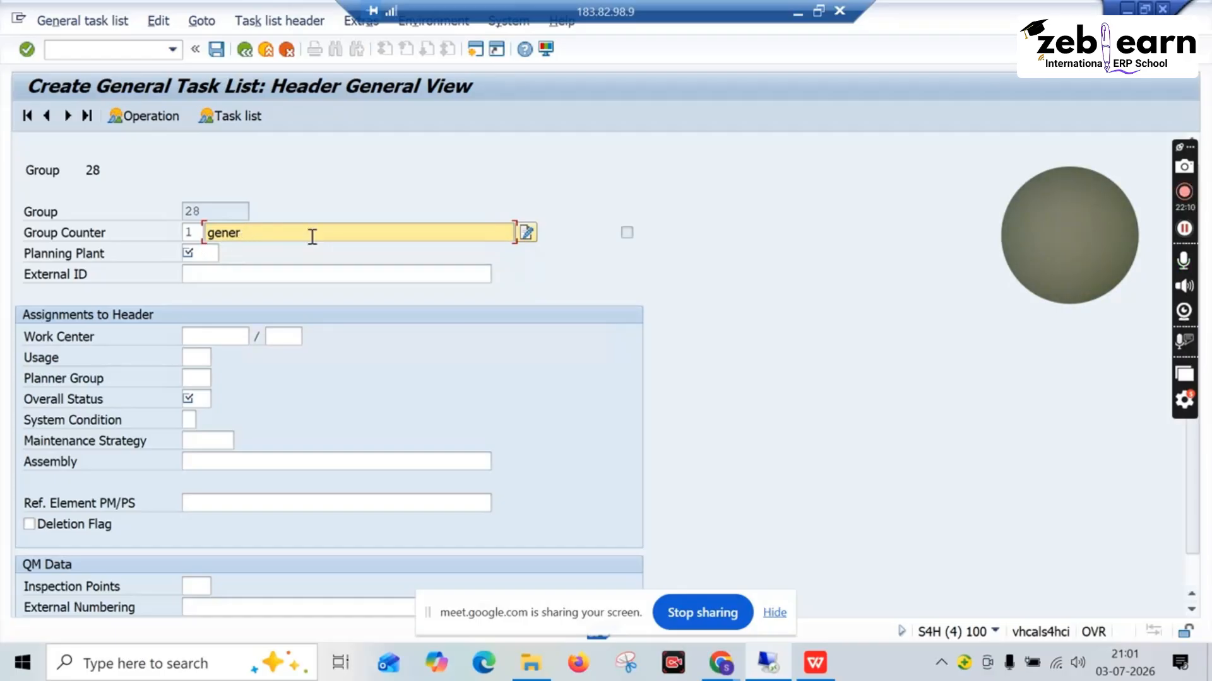
type("tas")
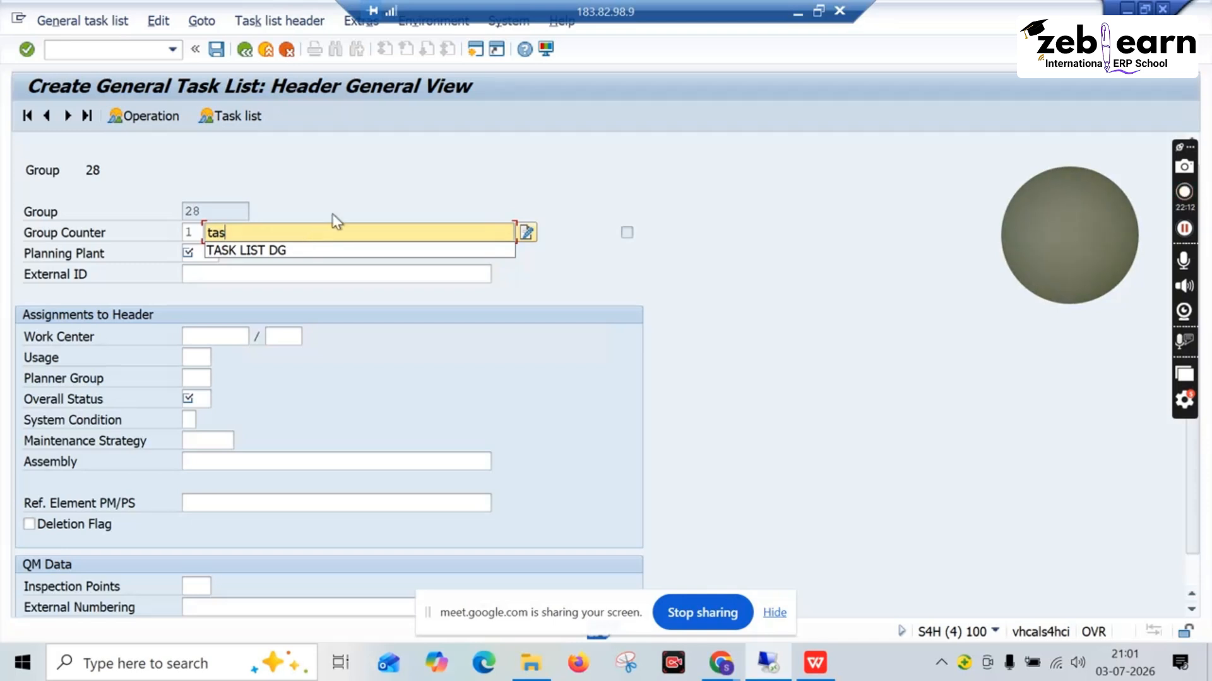
key("BackSpace")
key("BackSpace")
key("BackSpace")
Describe the task list as "callibration task list for thermister" and set the planning plant to 1010
type("cal")
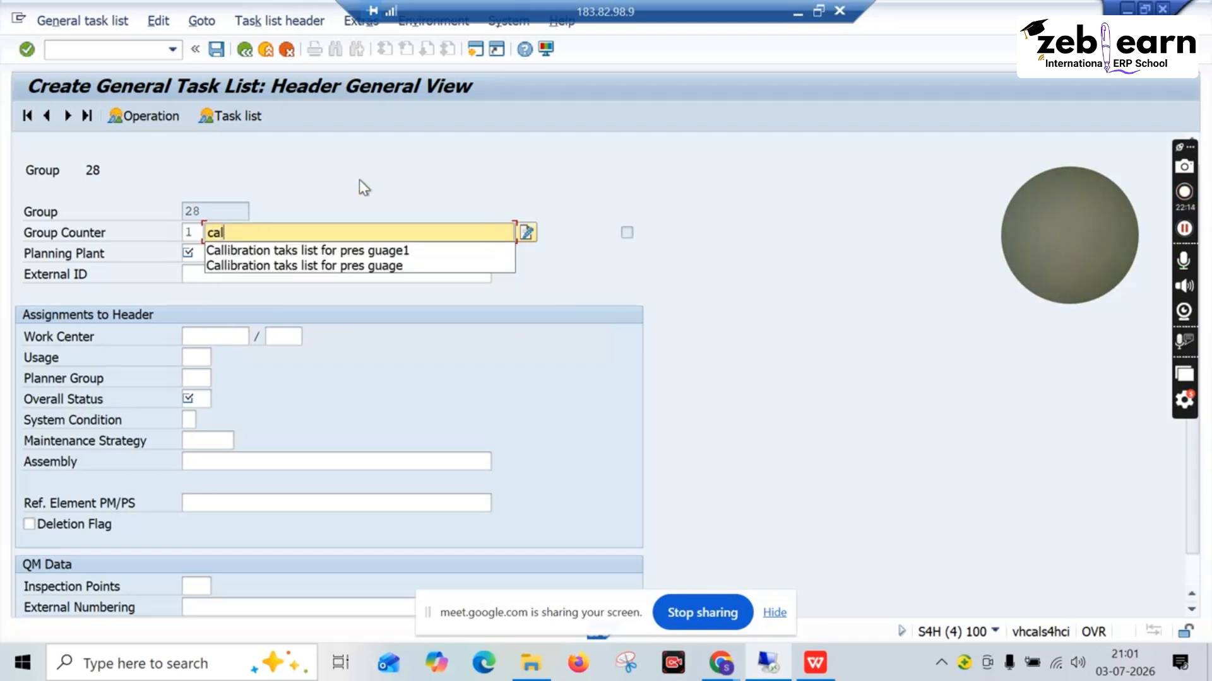
type("libration ")
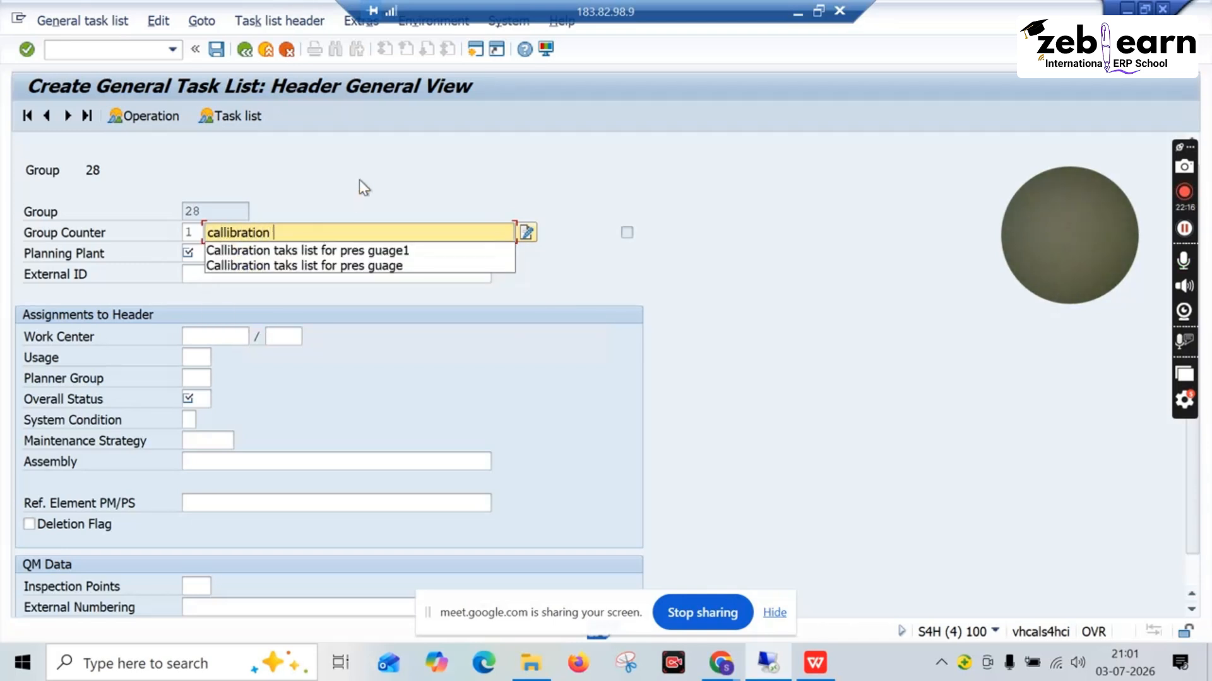
type("task ")
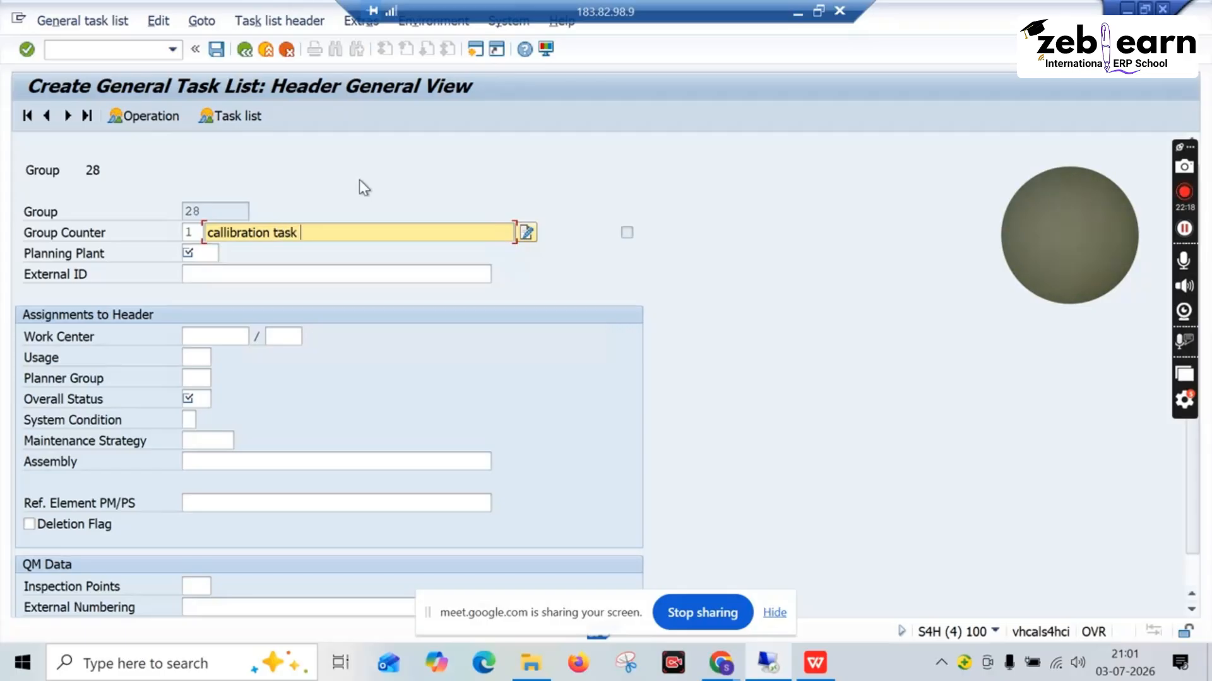
type("list for")
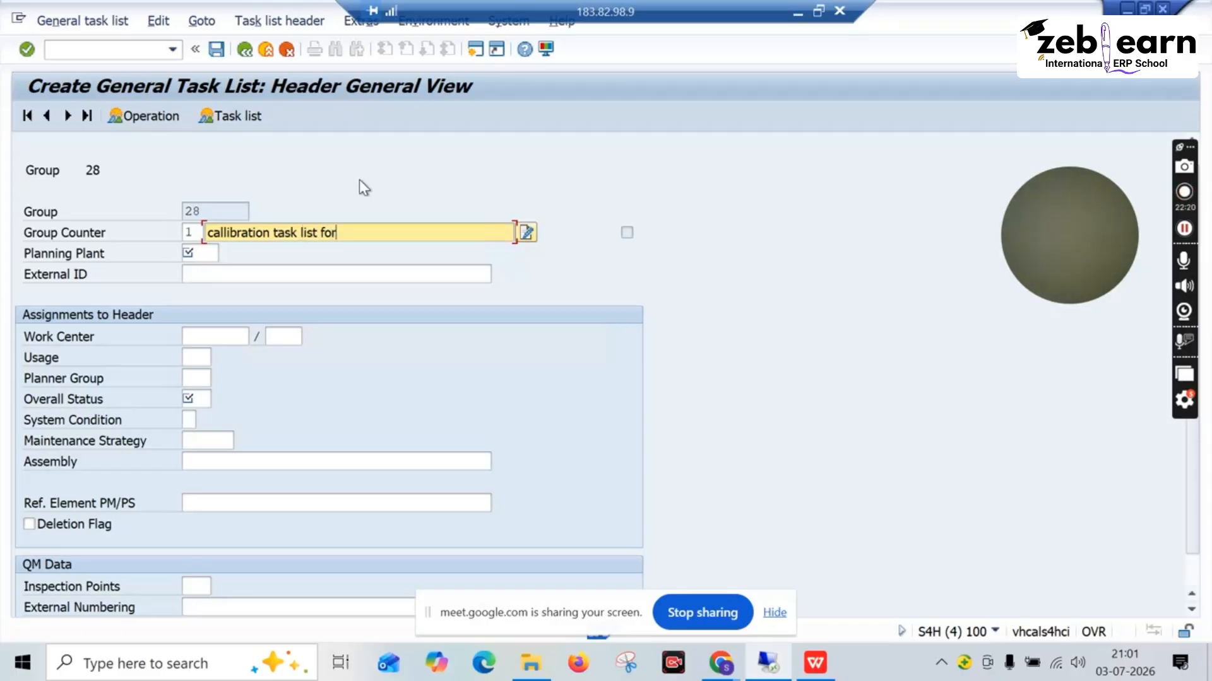
type(" thermister")
left_click(215, 253)
type("1010")
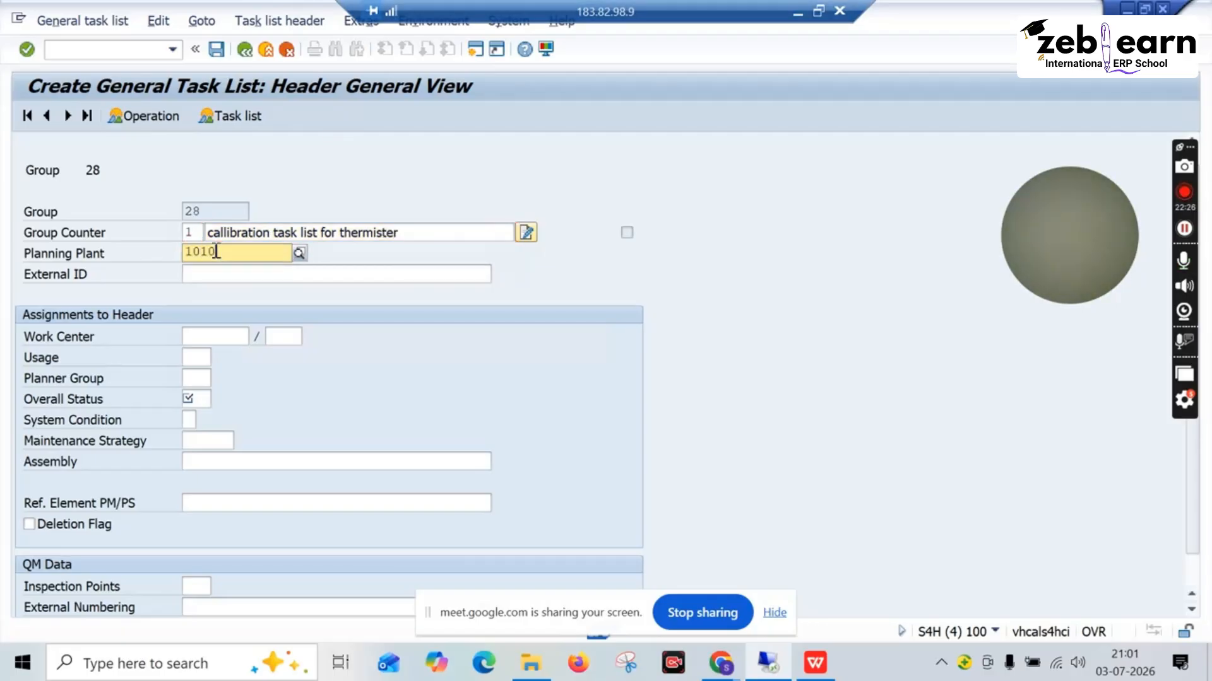
Assign work center RES-0200 (Electric) to the task list header, choosing it from the work centers of plant 1010
left_click(227, 292)
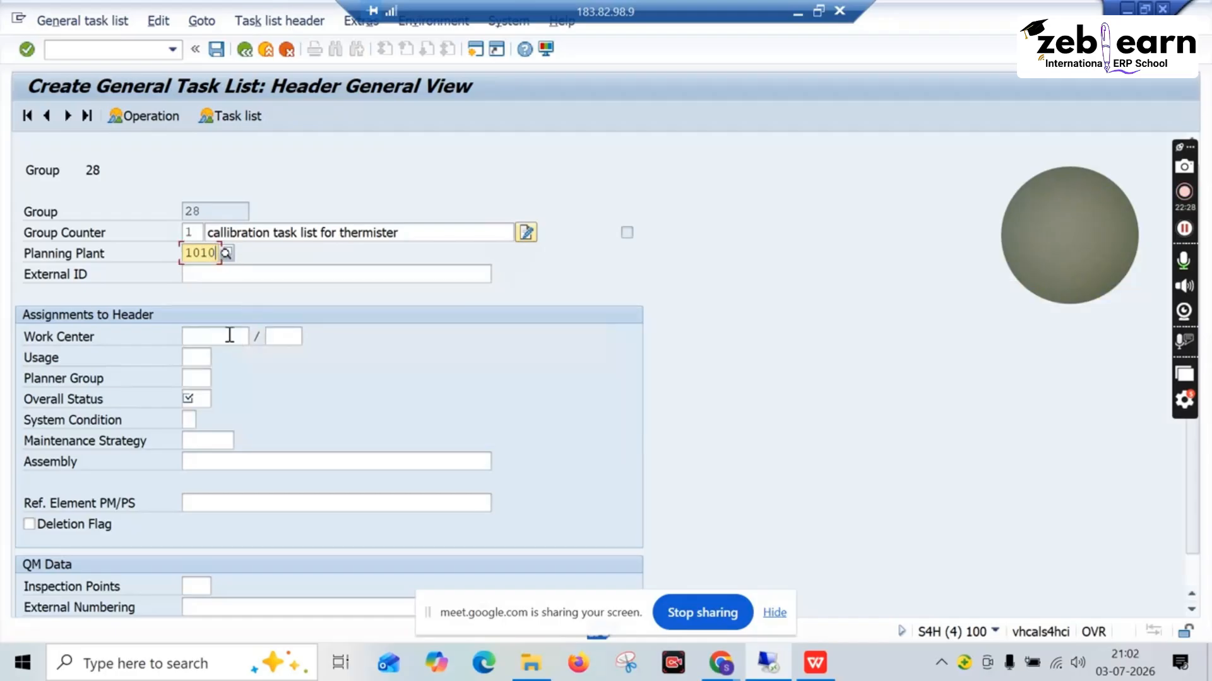
left_click(227, 335)
left_click(256, 339)
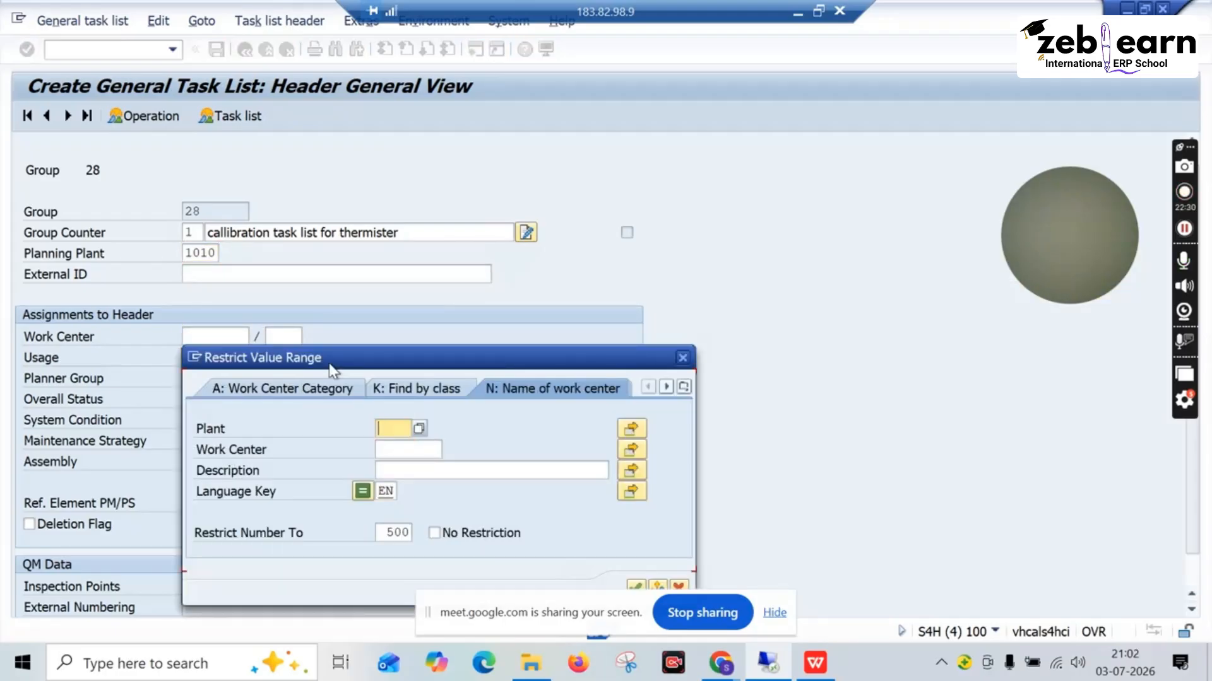
type("1010")
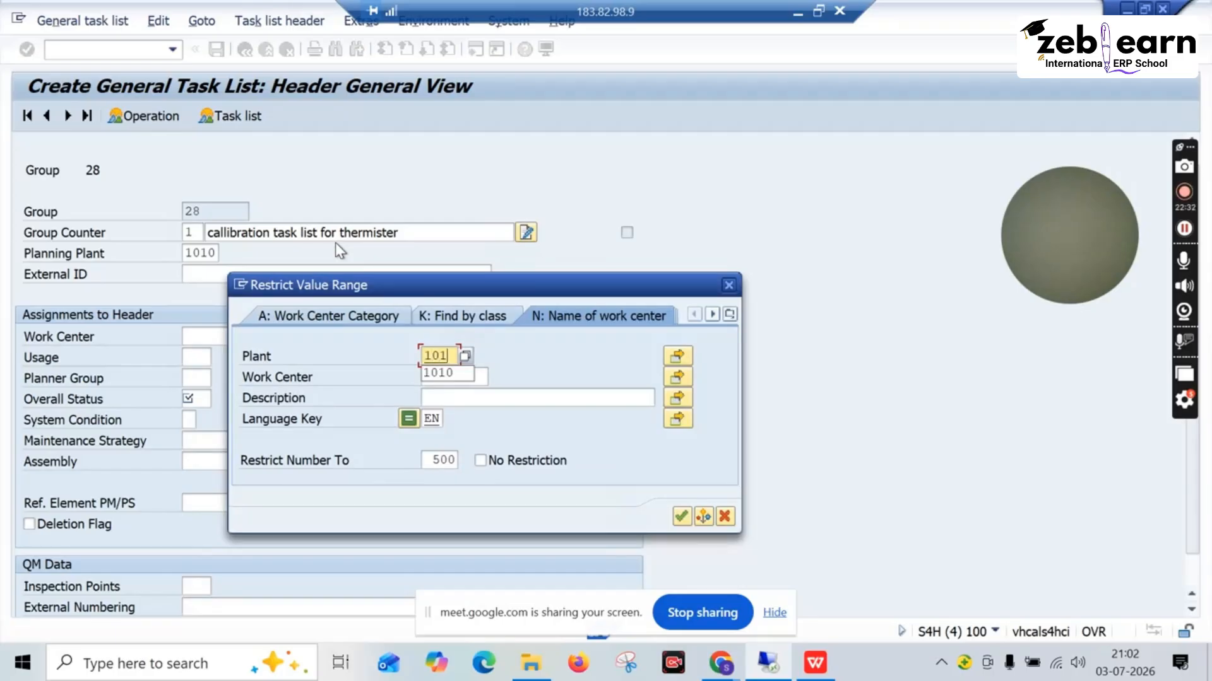
left_click(680, 518)
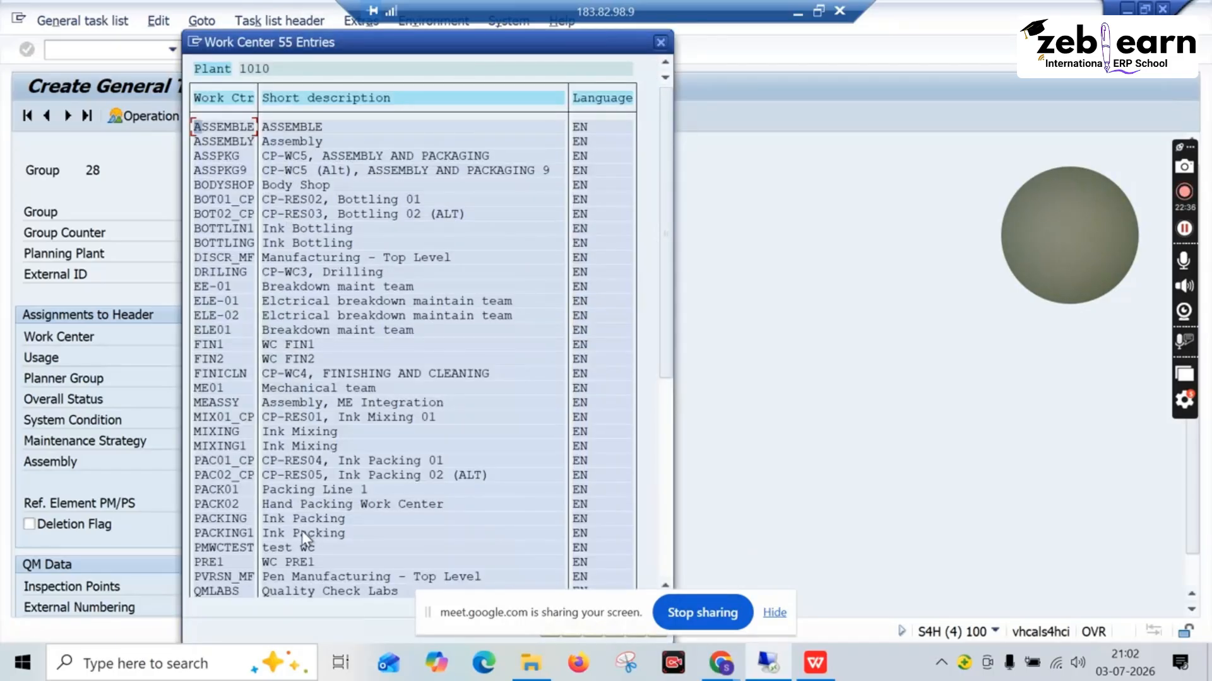
scroll(297, 552, "down", 2)
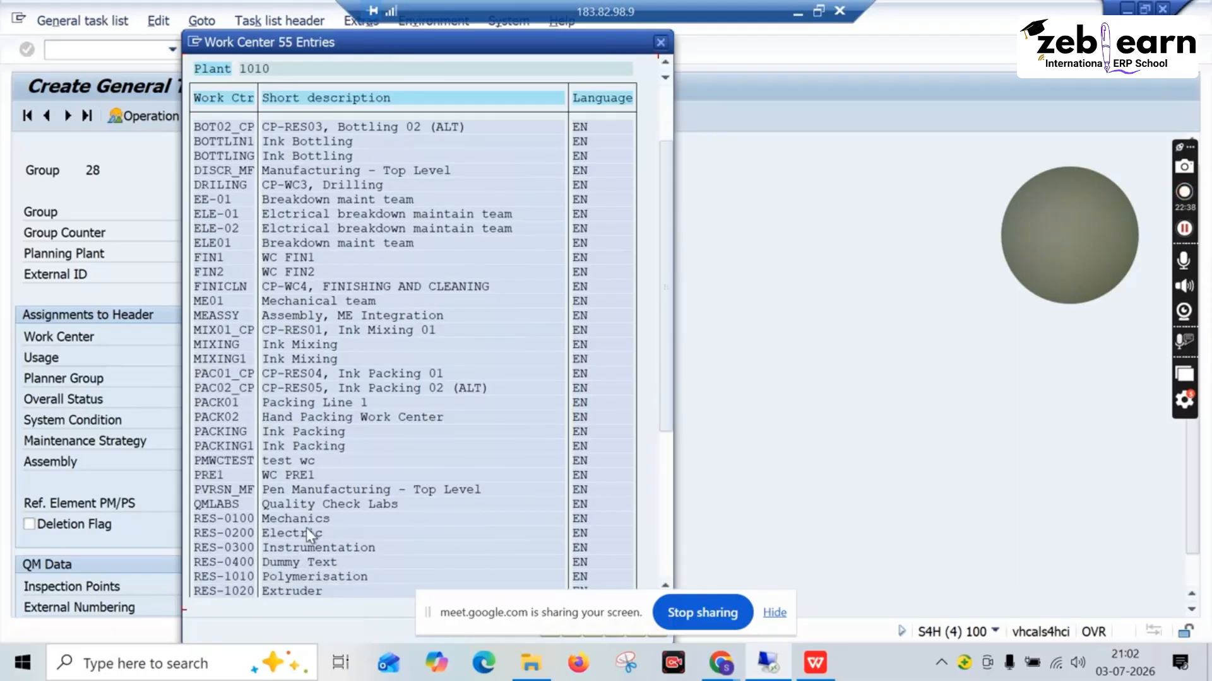
double_click(306, 533)
Set the task list usage to 4 and the planner group to YB1 (Planner Maintenance)
left_click(198, 358)
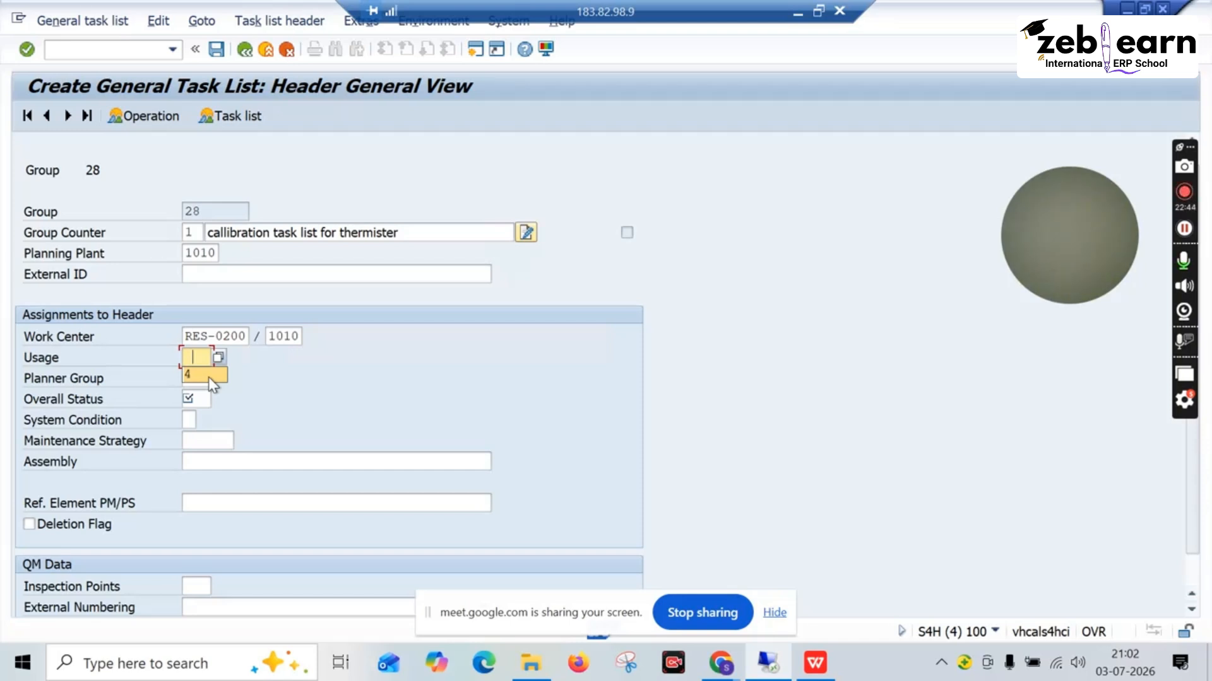
left_click(208, 376)
left_click(198, 379)
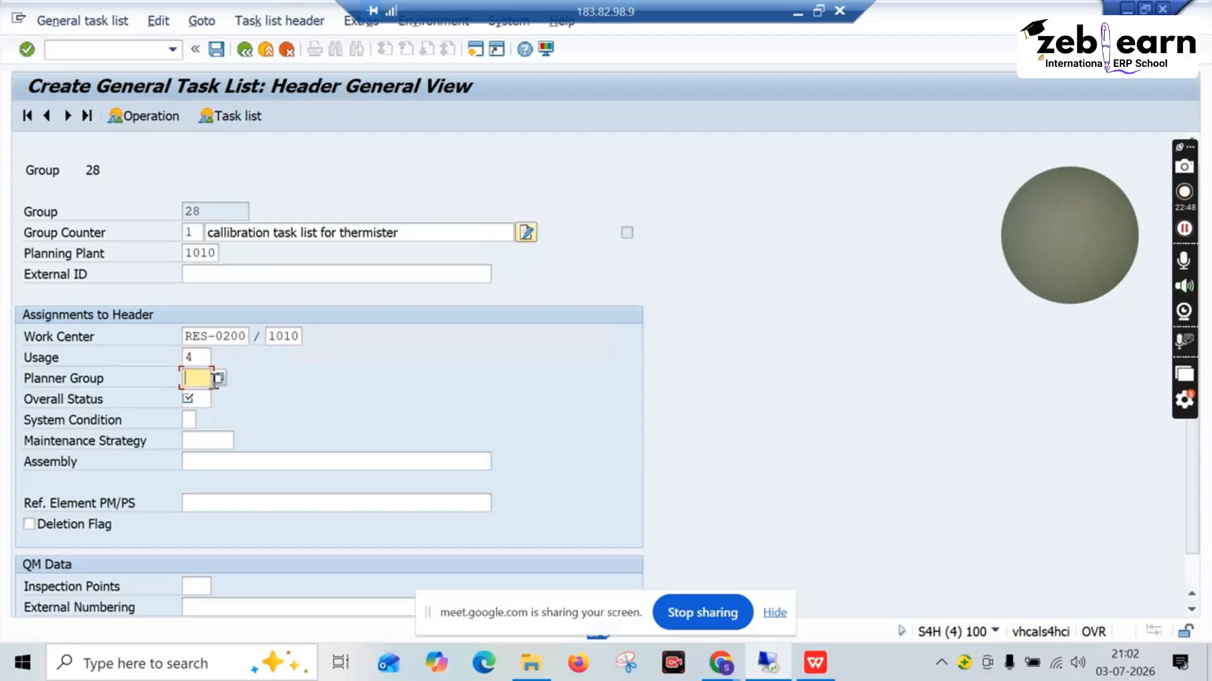
left_click(219, 379)
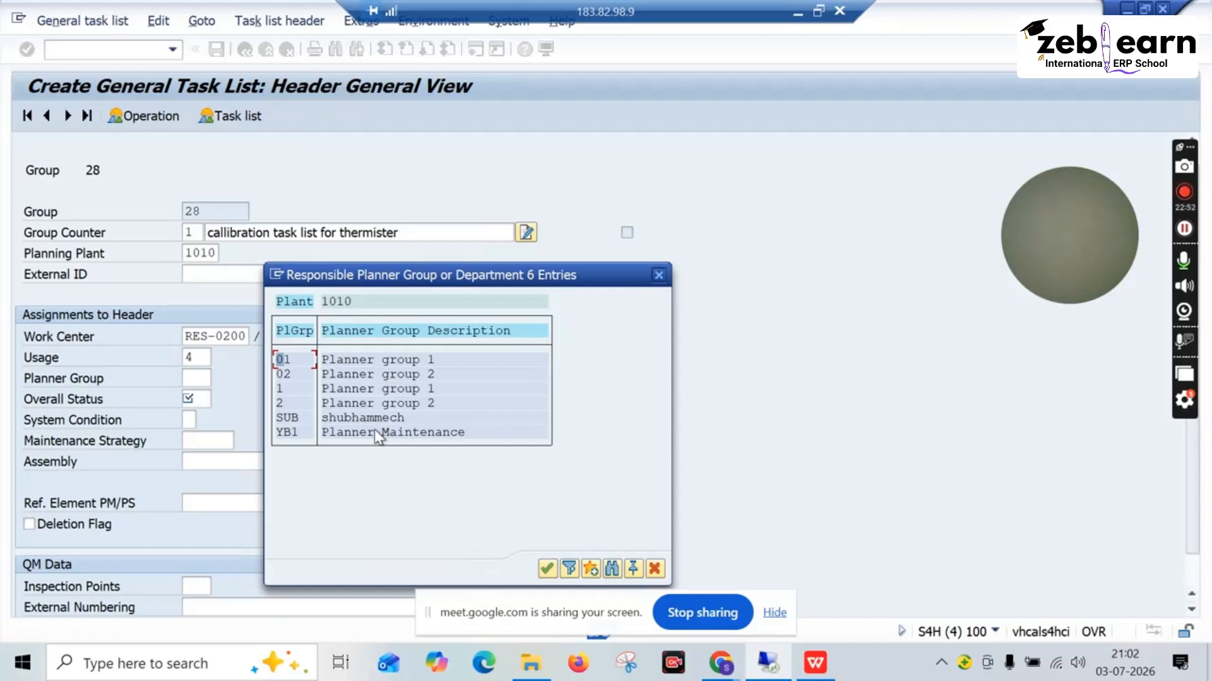
double_click(374, 430)
Set the overall status to 4, Released (General), and the system condition to 0, not in operation, leaving the maintenance strategy empty
left_click(193, 401)
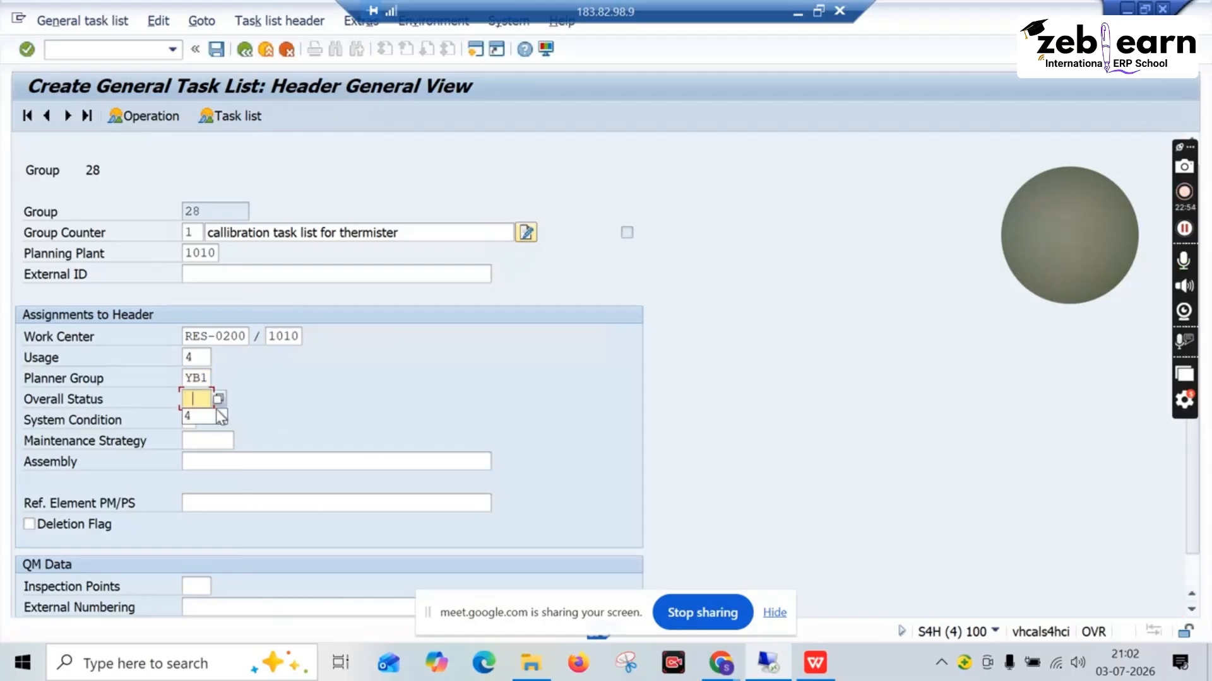
left_click(217, 407)
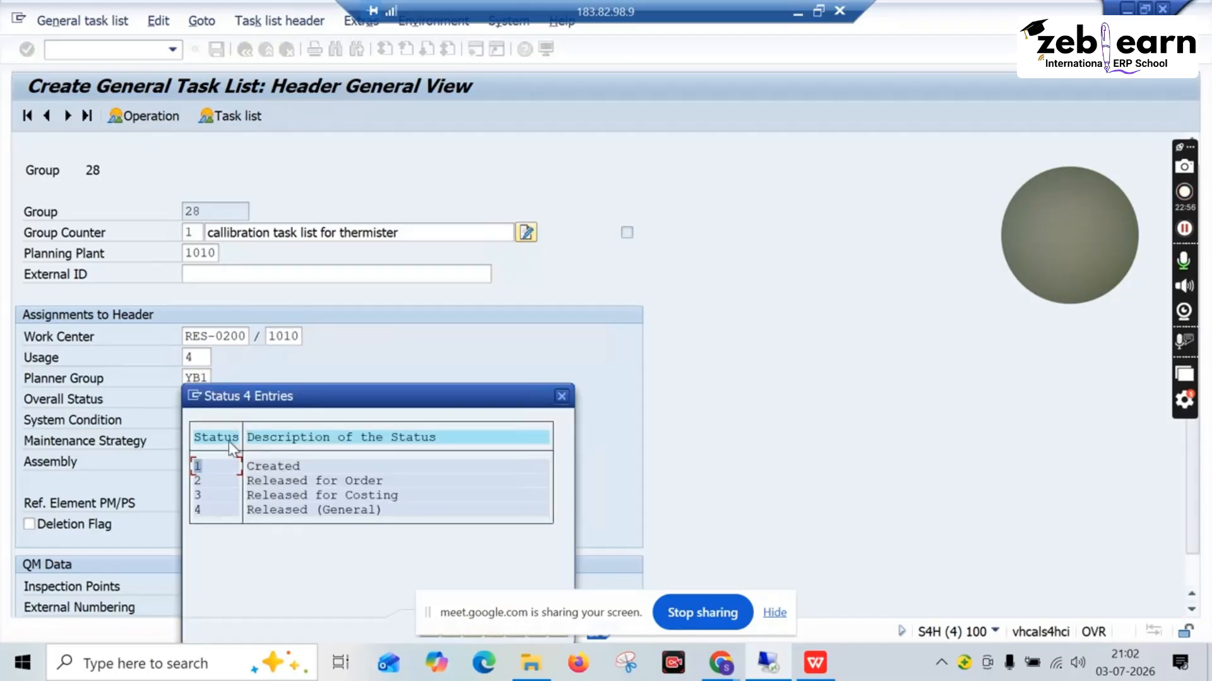
double_click(261, 509)
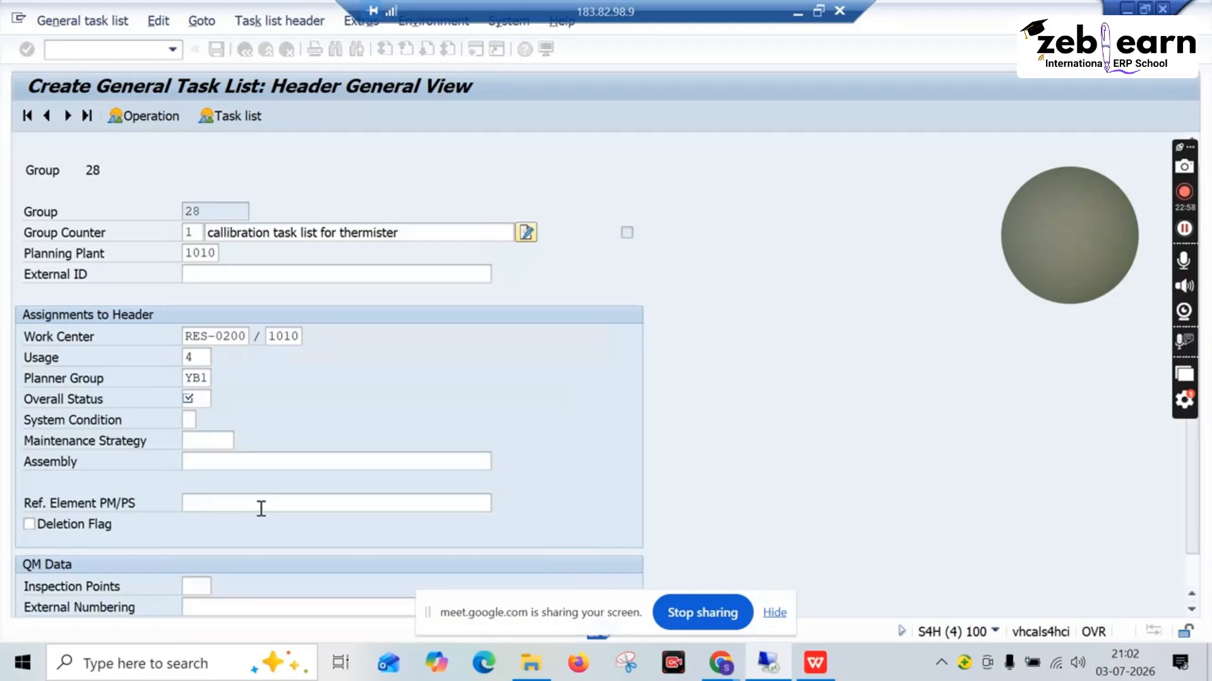
left_click(188, 420)
left_click(192, 442)
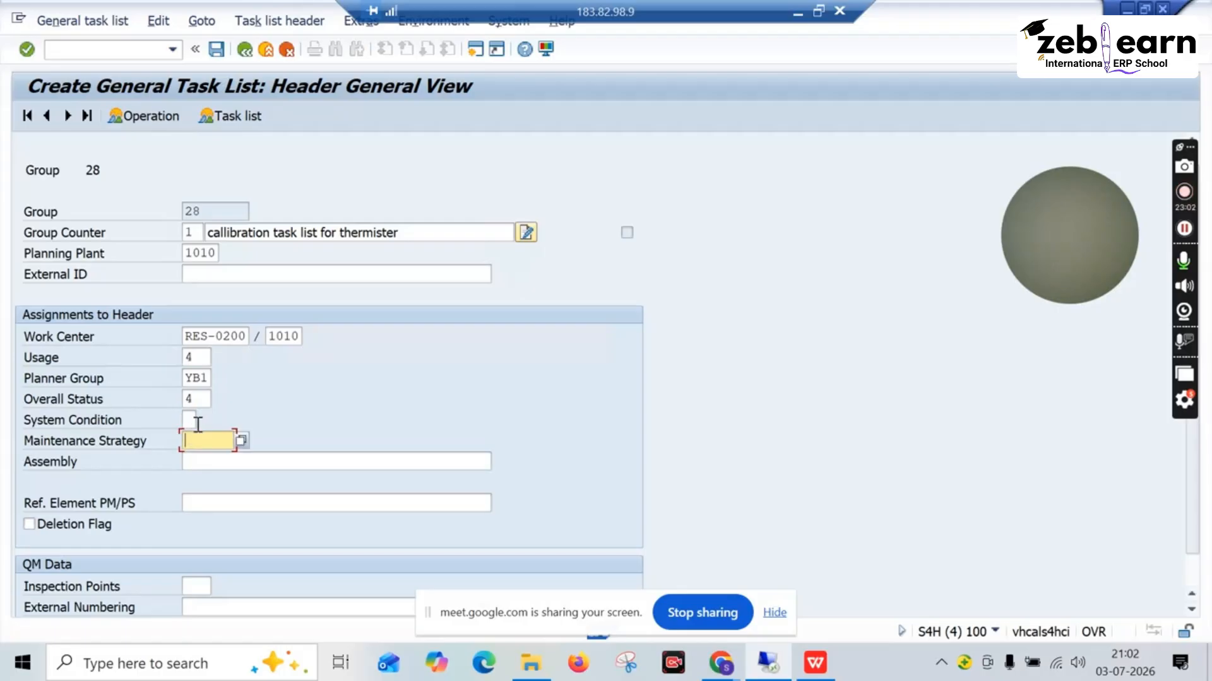
left_click(193, 421)
left_click(200, 422)
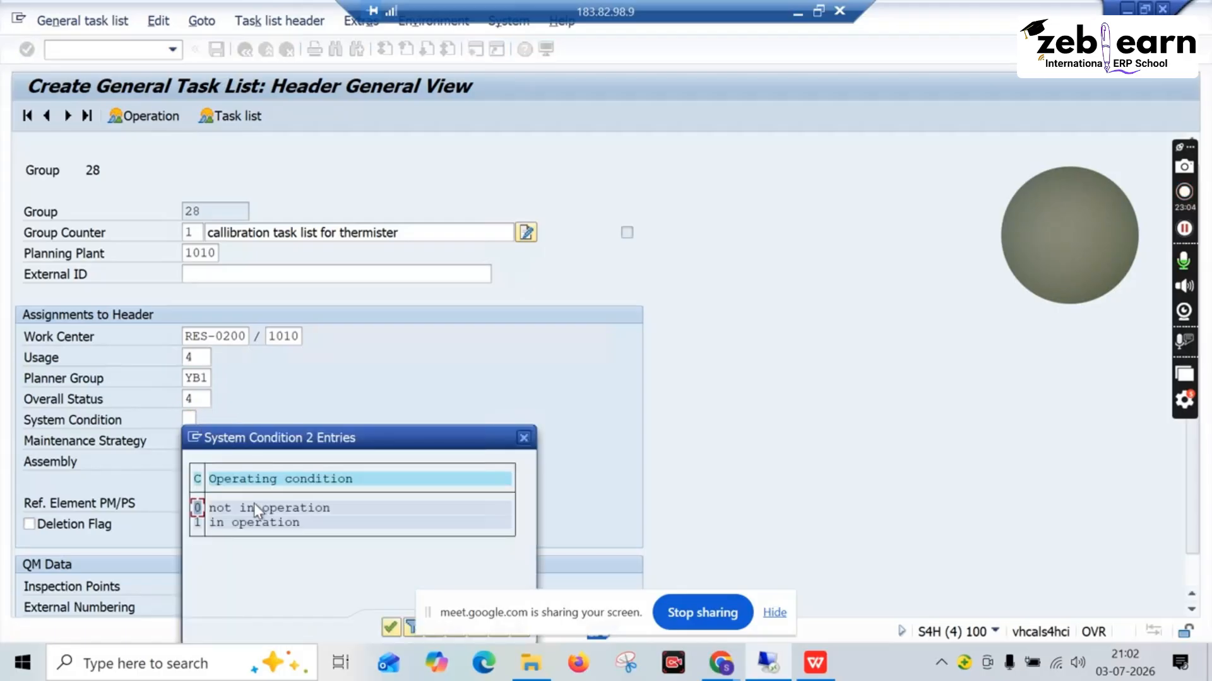
double_click(255, 508)
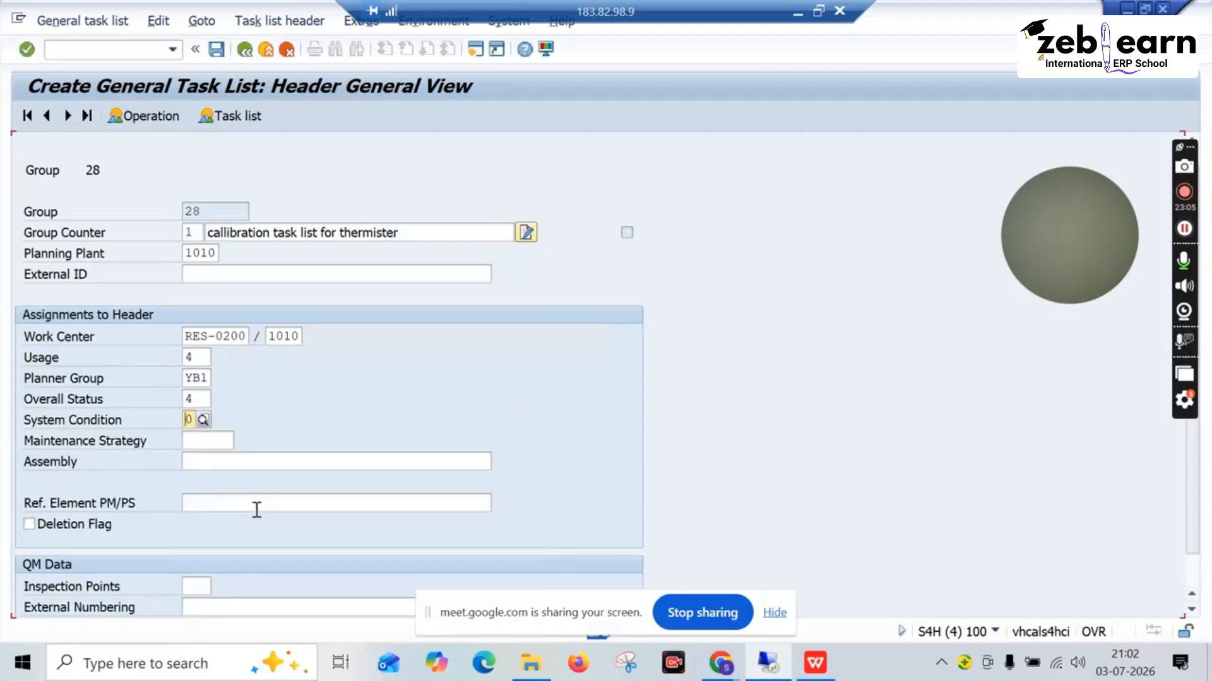
left_click(190, 441)
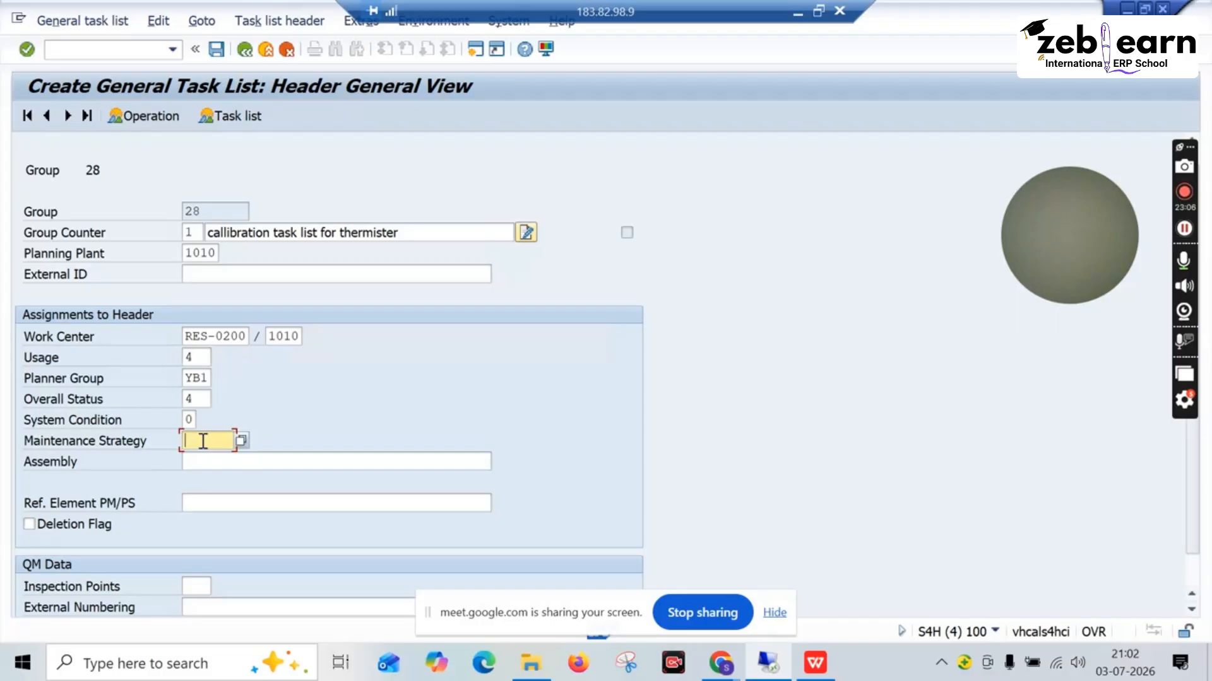
Switch to the WPS presentation, review the iA05- Create task for callib slide's example header, and return to SAP
left_click(815, 662)
left_click(96, 493)
scroll(96, 493, "down", 1)
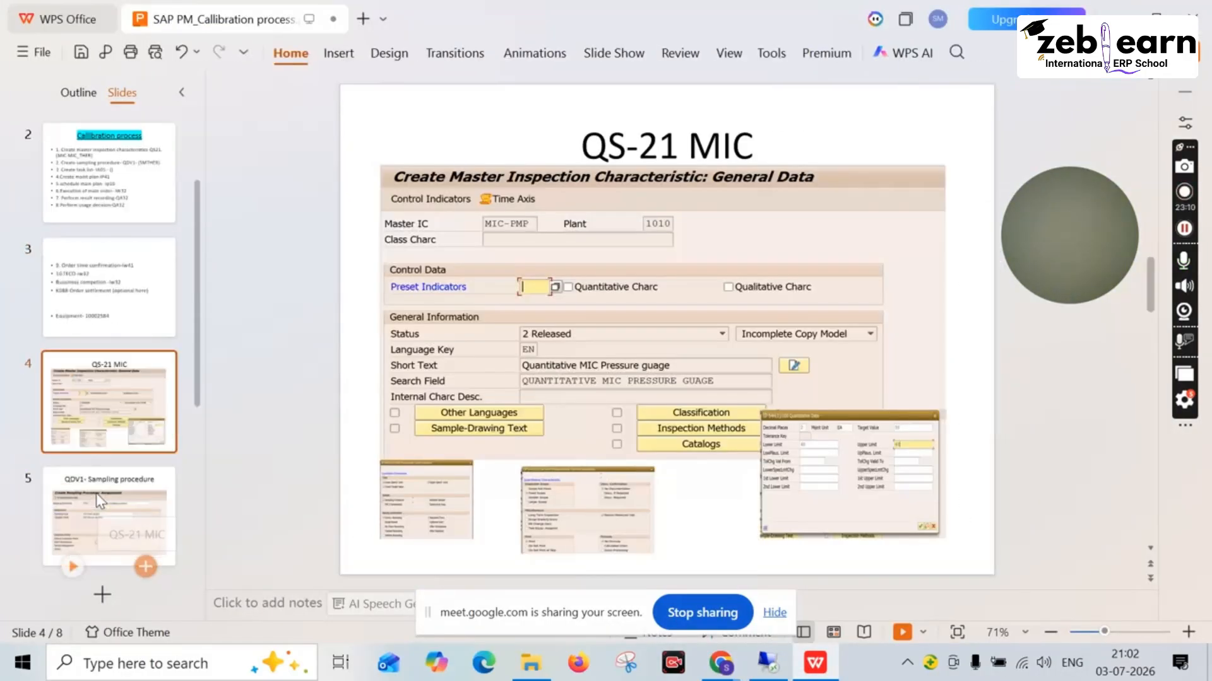
left_click(95, 494)
scroll(97, 493, "down", 1)
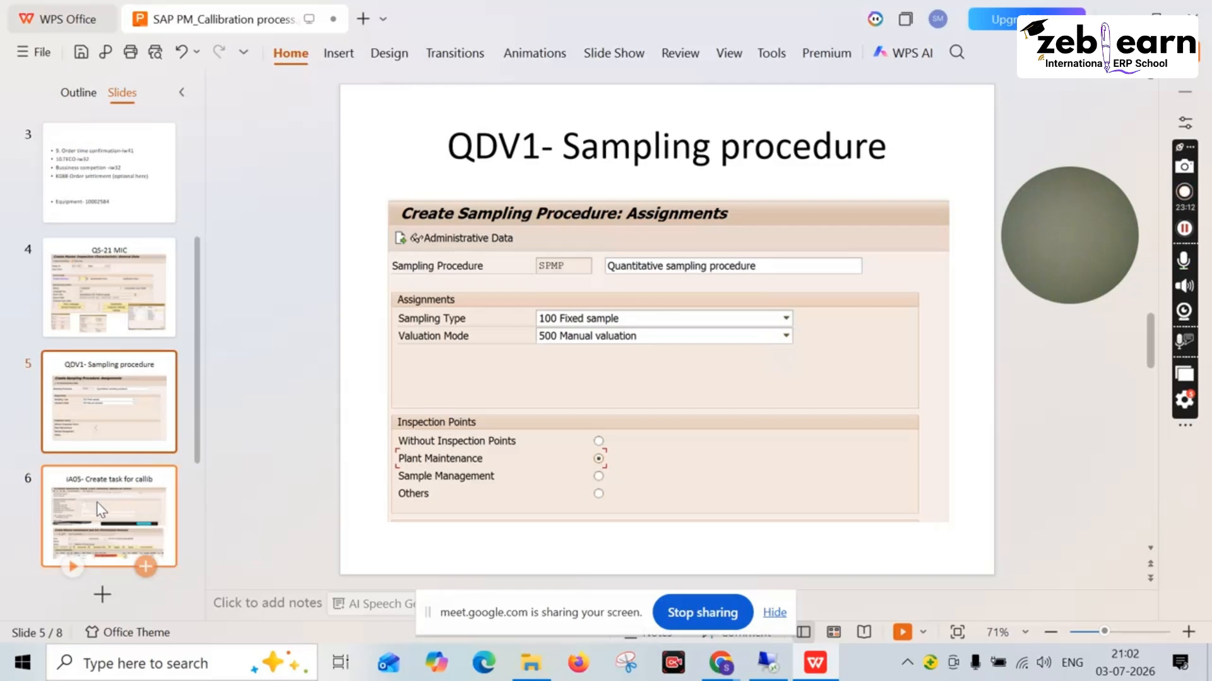
left_click(101, 508)
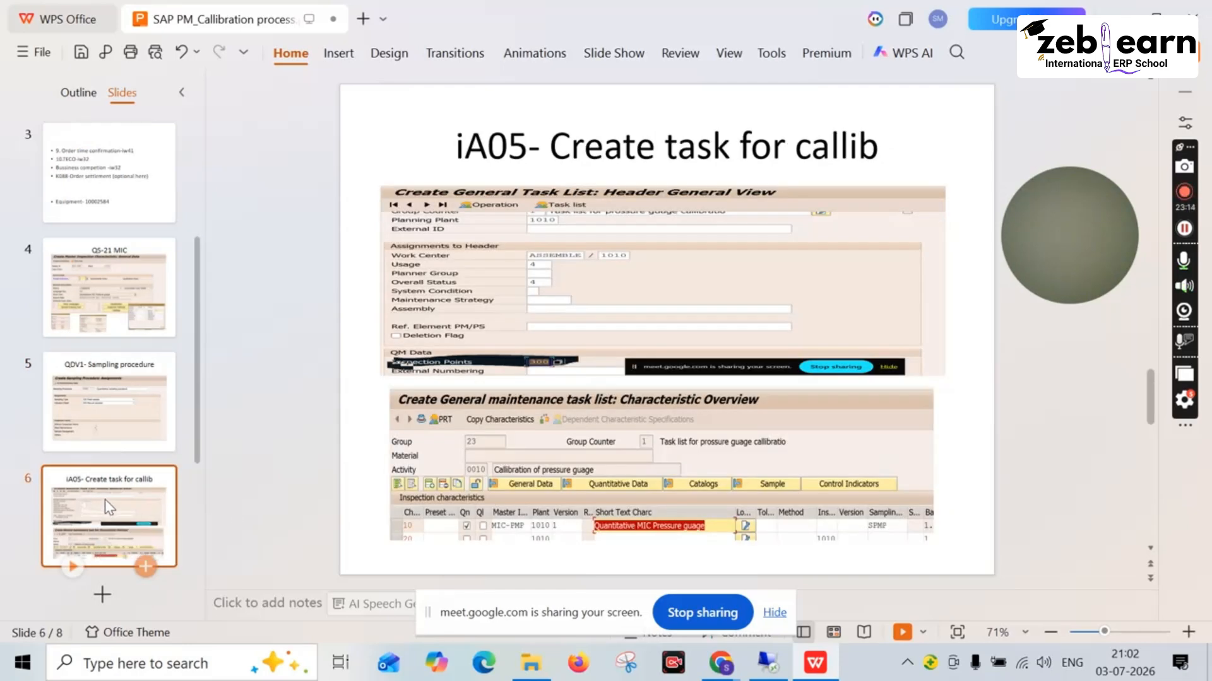
left_click(783, 661)
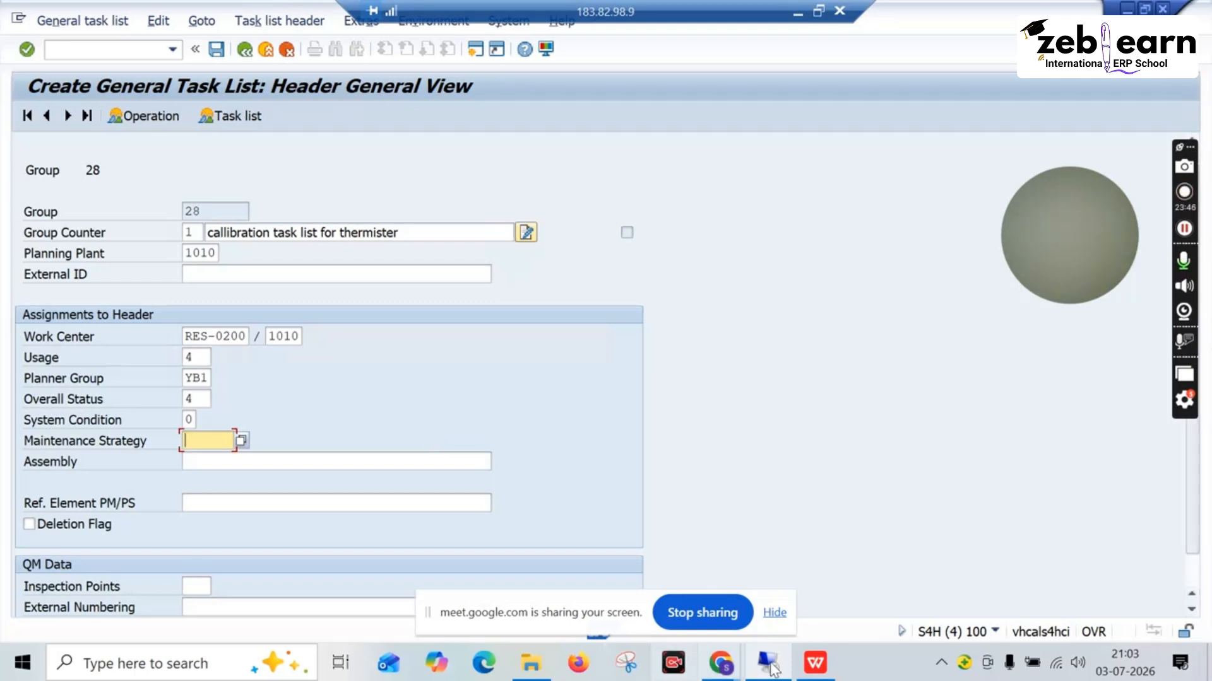
Reopen the WPS presentation, review the eight items on the Callibration process slide, and return to SAP
left_click(830, 673)
scroll(126, 208, "up", 5)
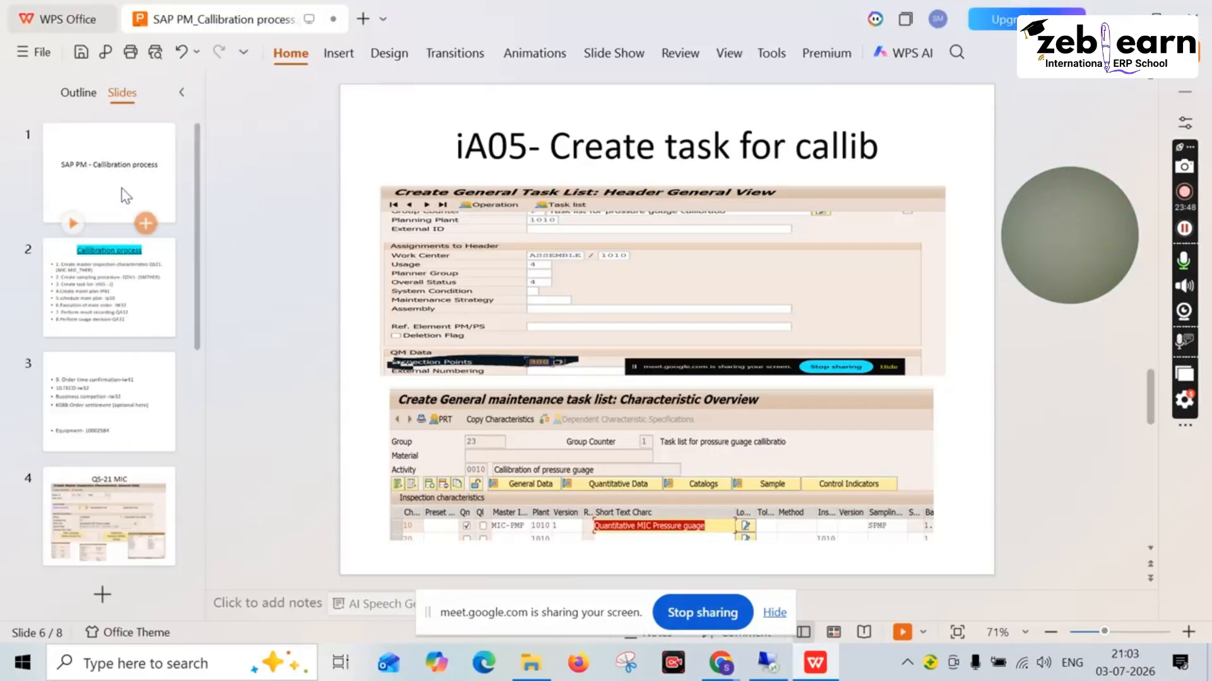
left_click(120, 301)
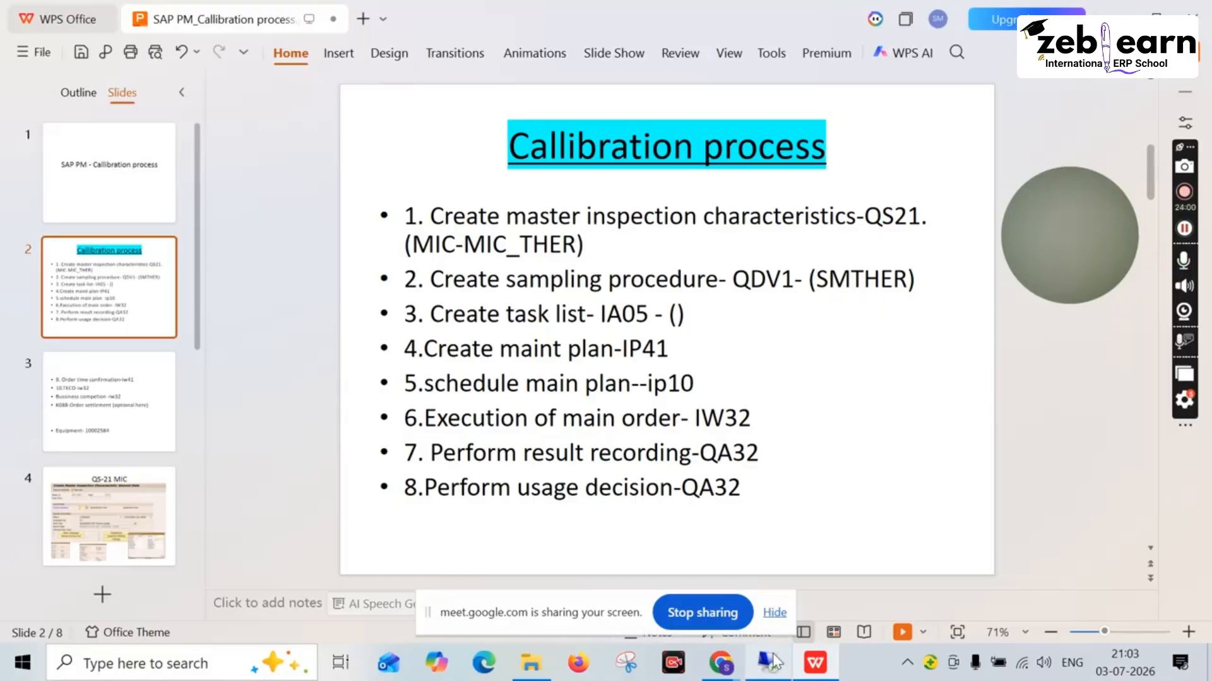
mouse_move(773, 656)
left_click(774, 607)
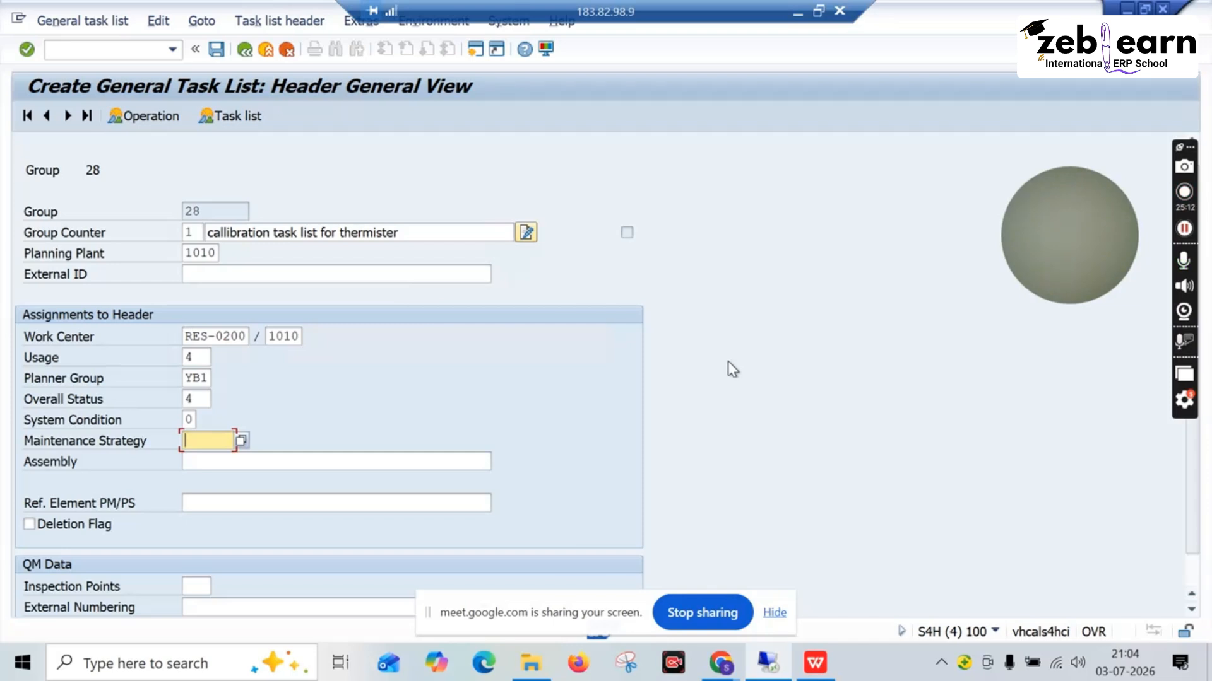
Set the inspection points in the QM data to 300, Inspection point for equipment
scroll(710, 362, "down", 1)
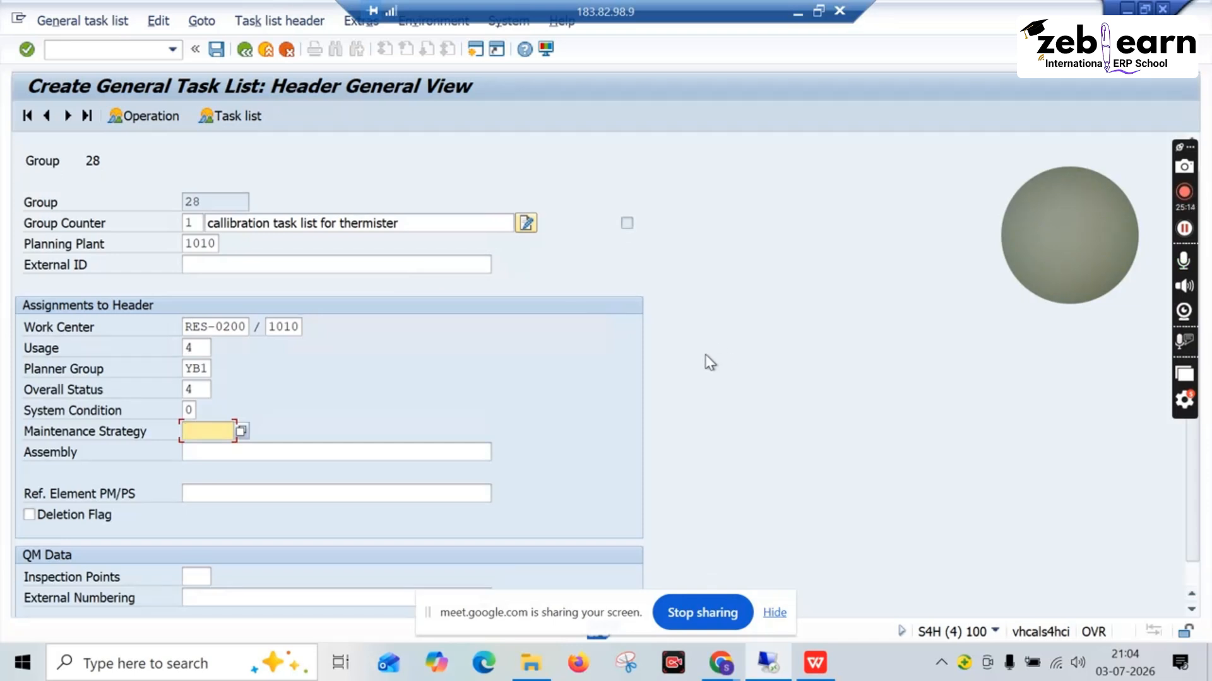
scroll(708, 361, "down", 1)
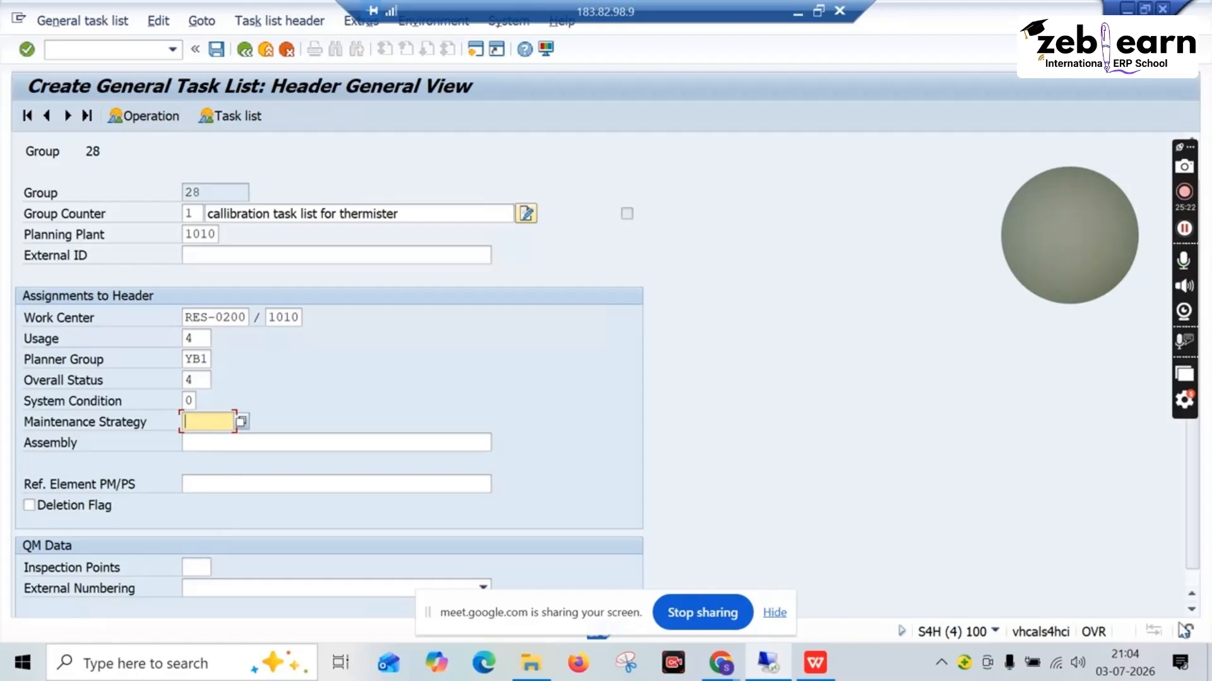
scroll(1194, 509, "down", 1)
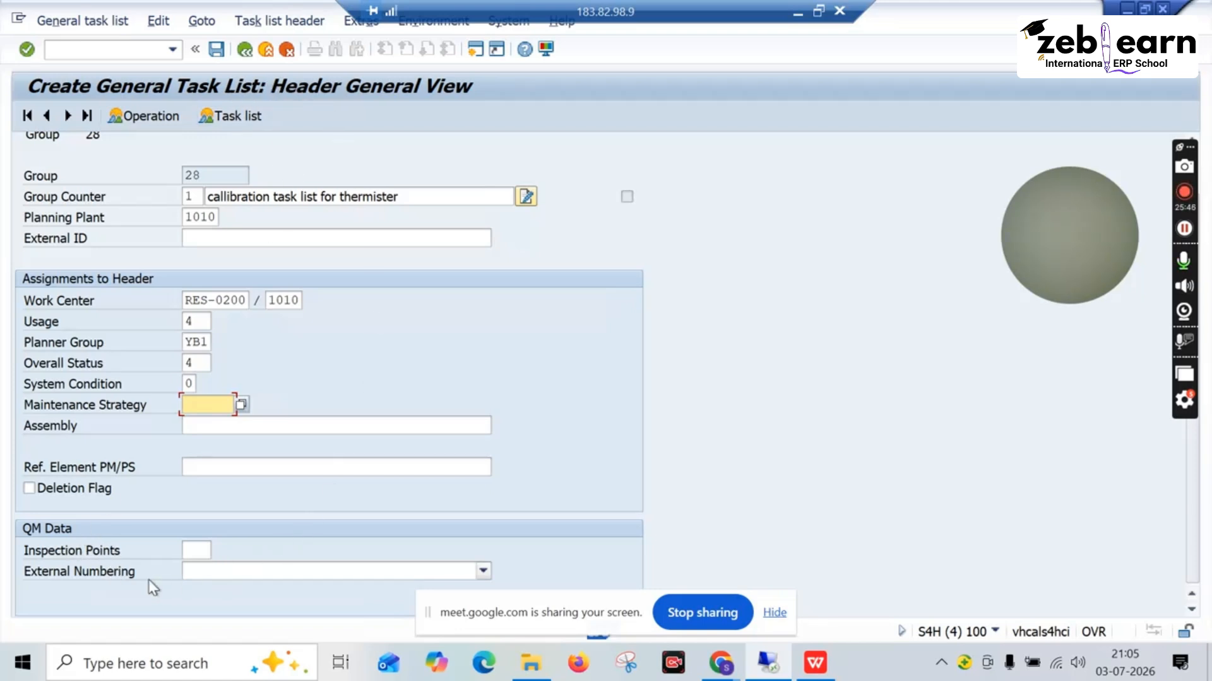
left_click(194, 551)
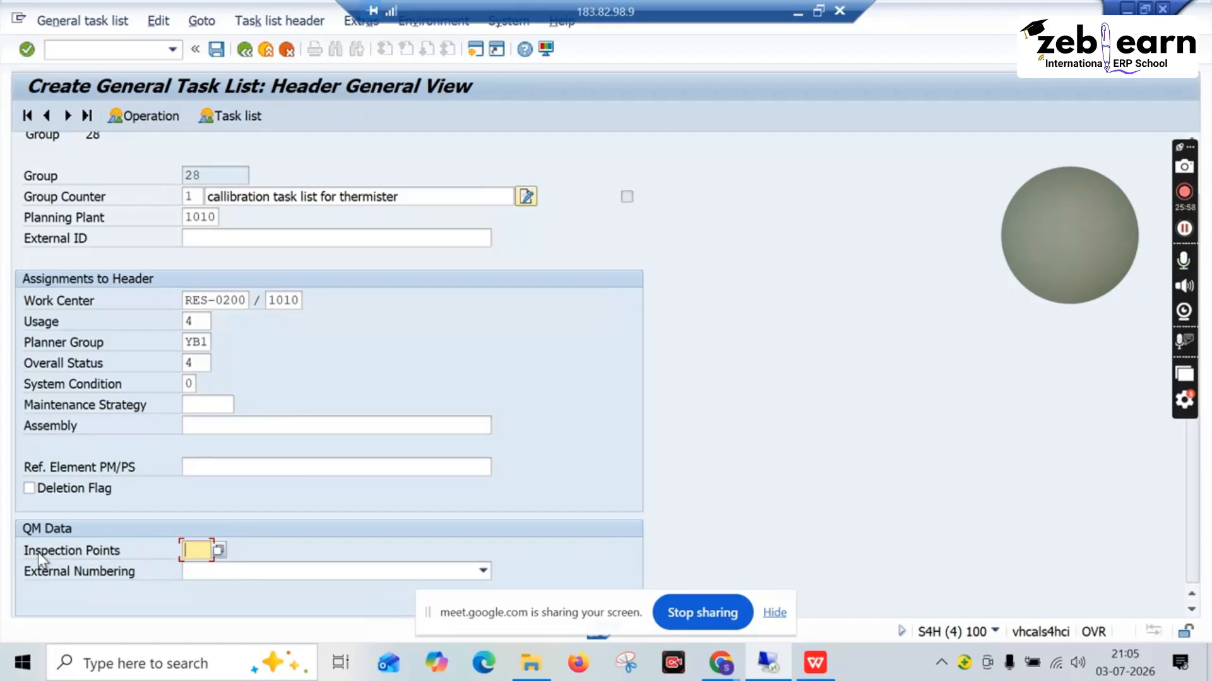
left_click(218, 551)
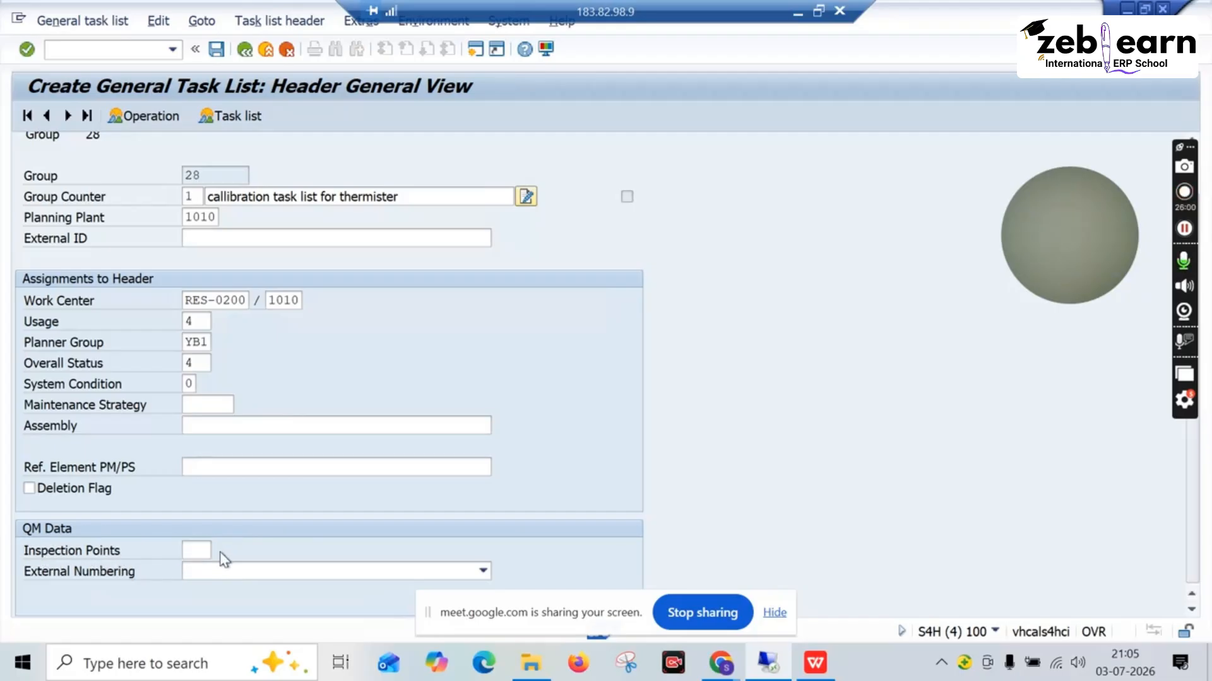
left_click_drag(254, 440, 420, 358)
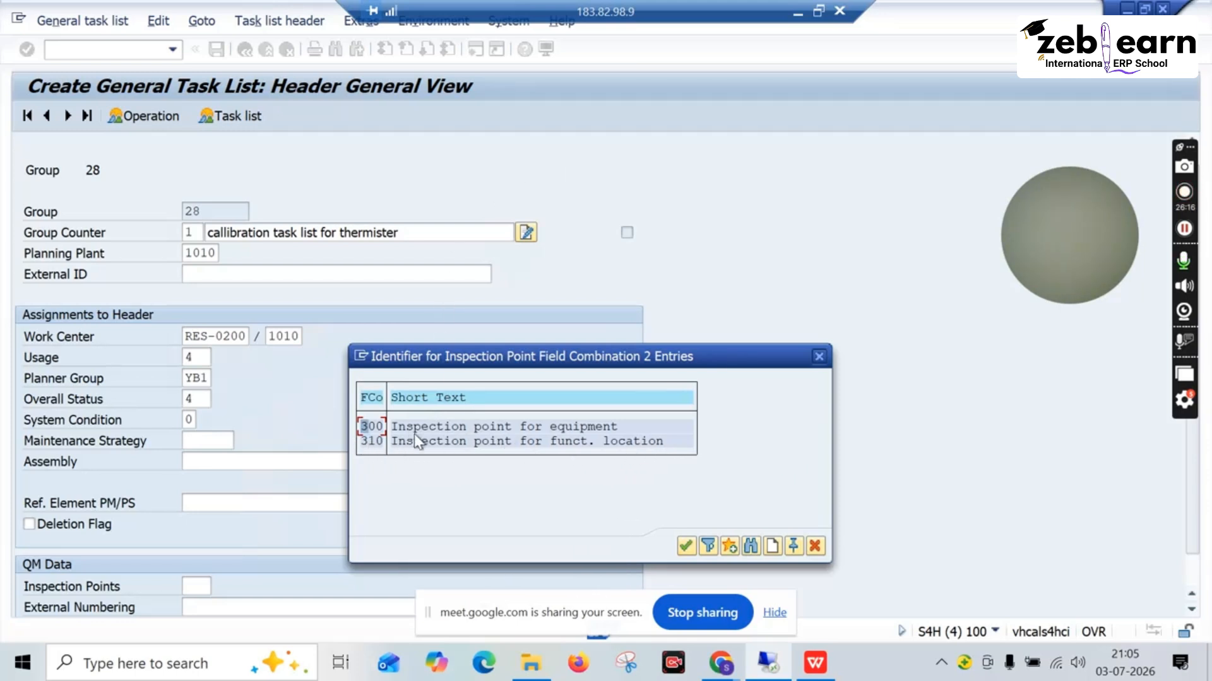
double_click(391, 430)
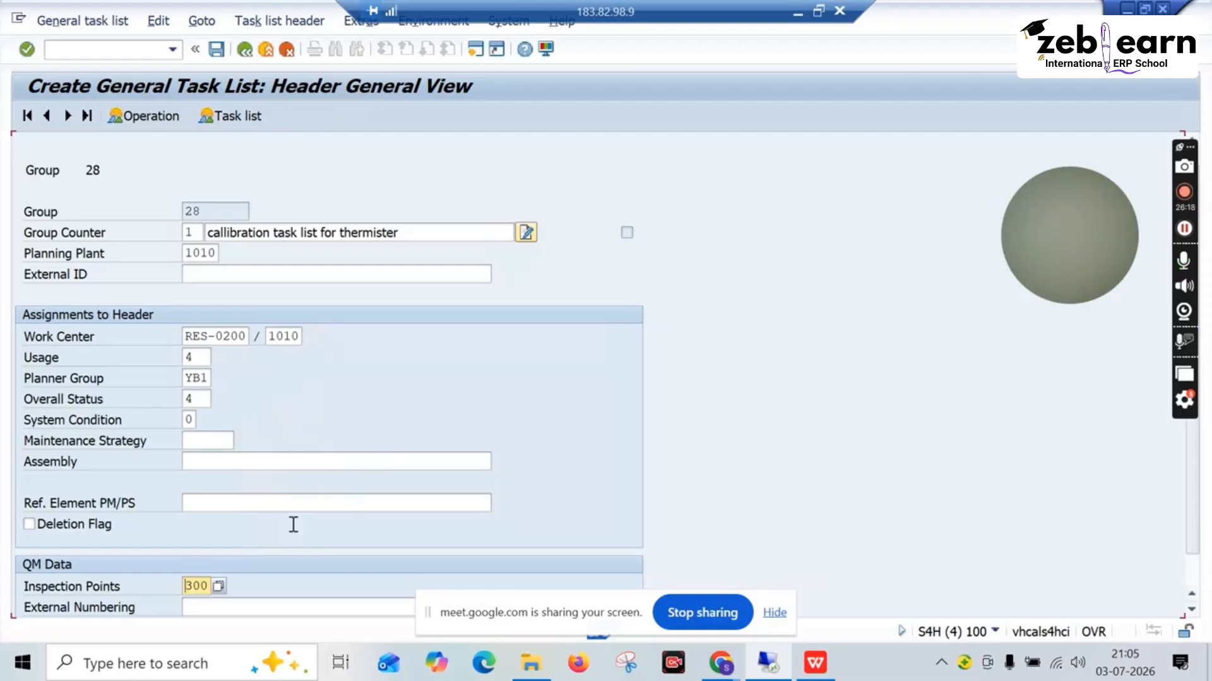
scroll(166, 576, "down", 1)
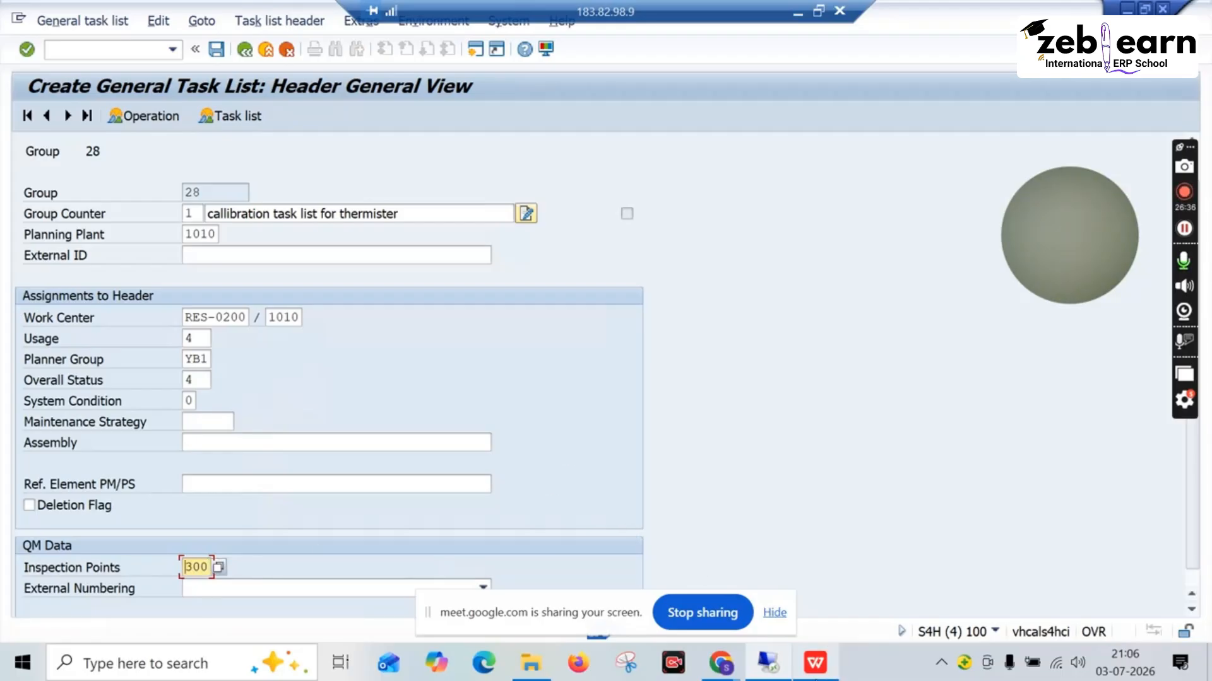
Check slides 3 and 2 of the WPS presentation for the equipment and process steps, and return to the inspection points entry in SAP
left_click(815, 662)
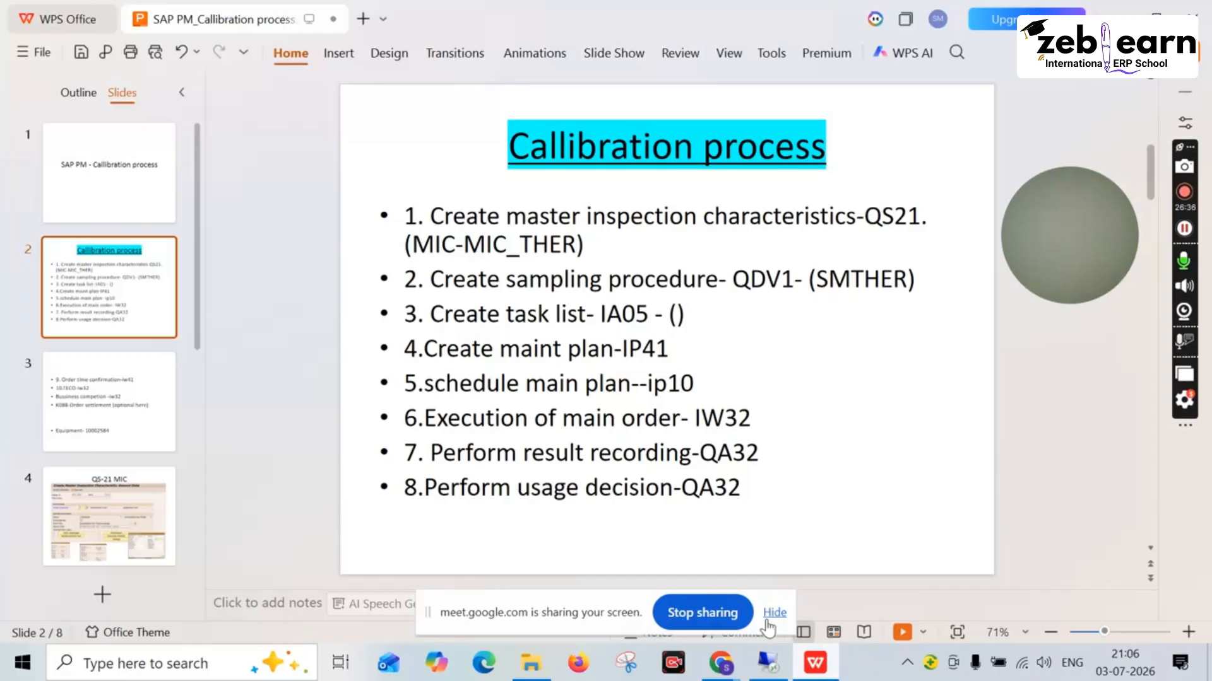
left_click(135, 397)
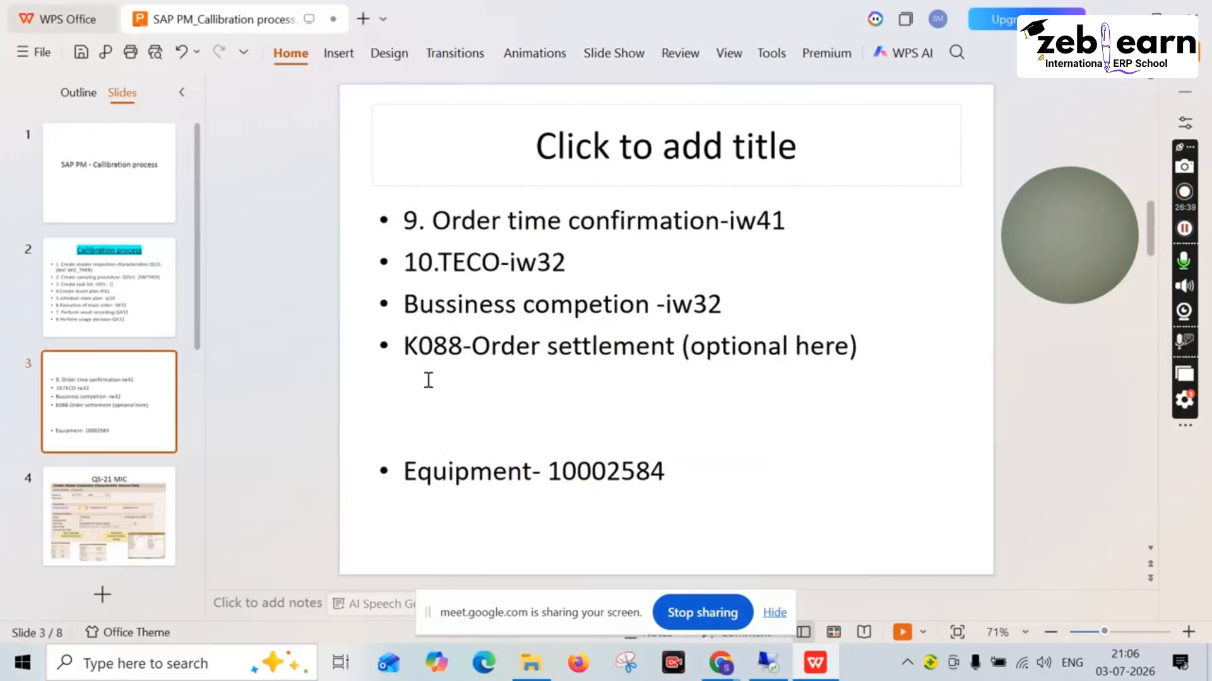
left_click(109, 319)
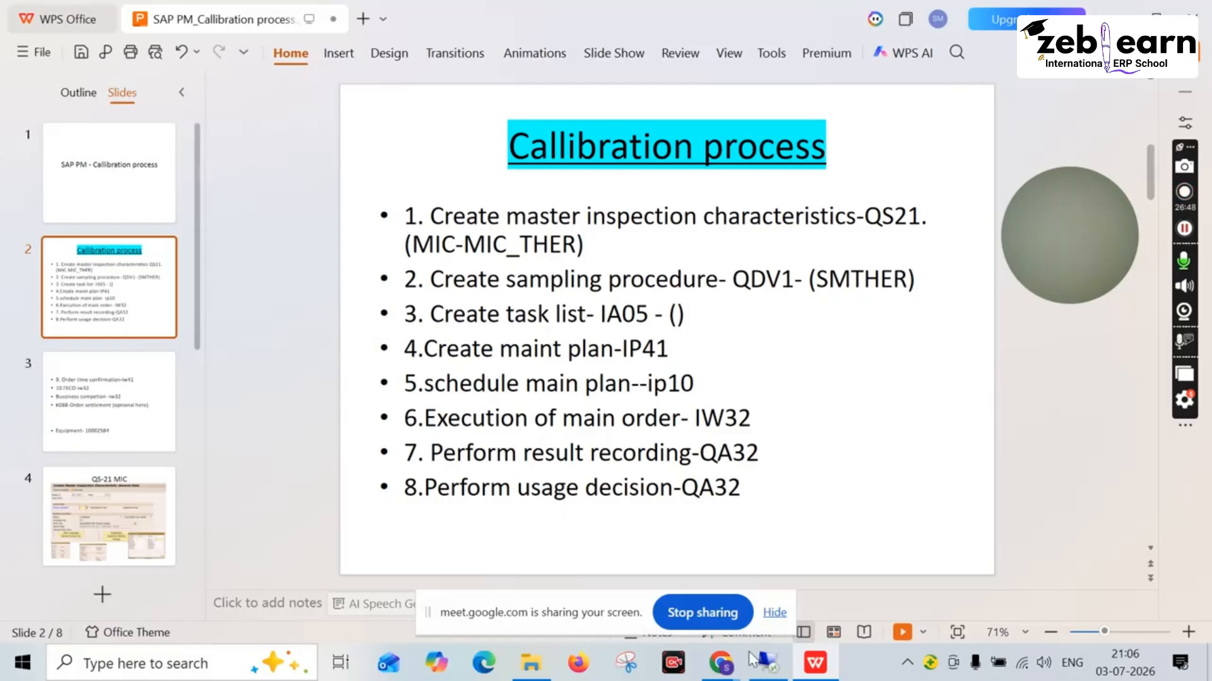
left_click(776, 673)
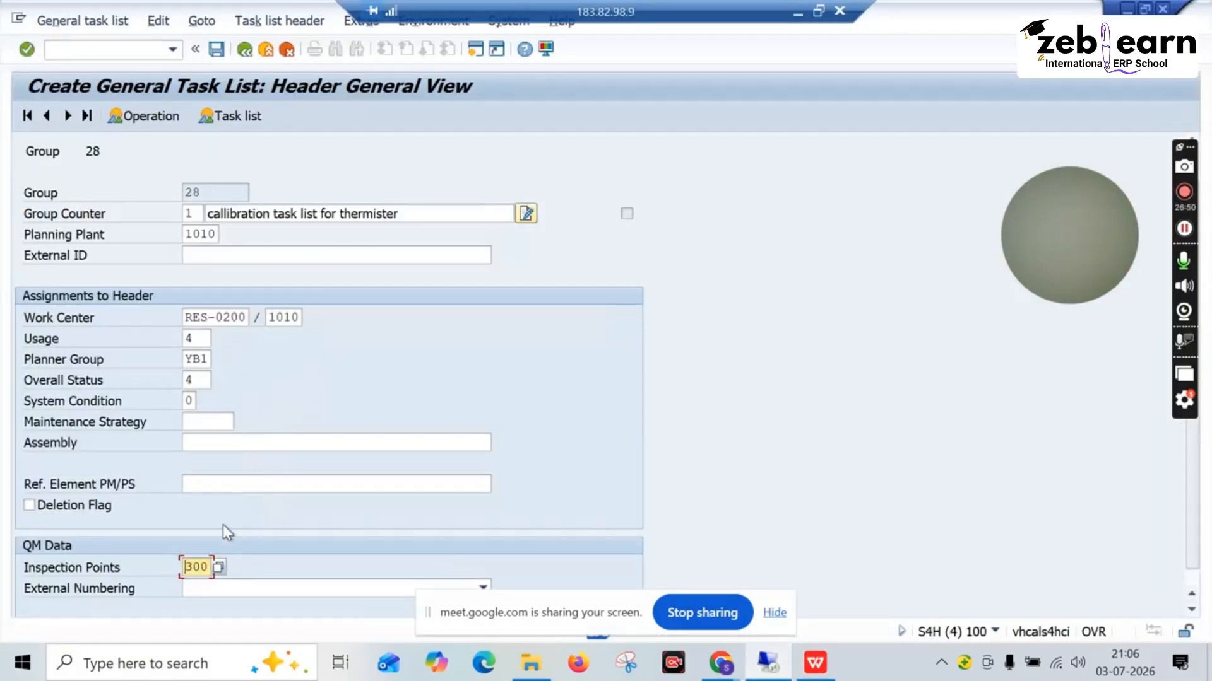
double_click(201, 566)
left_click(241, 572)
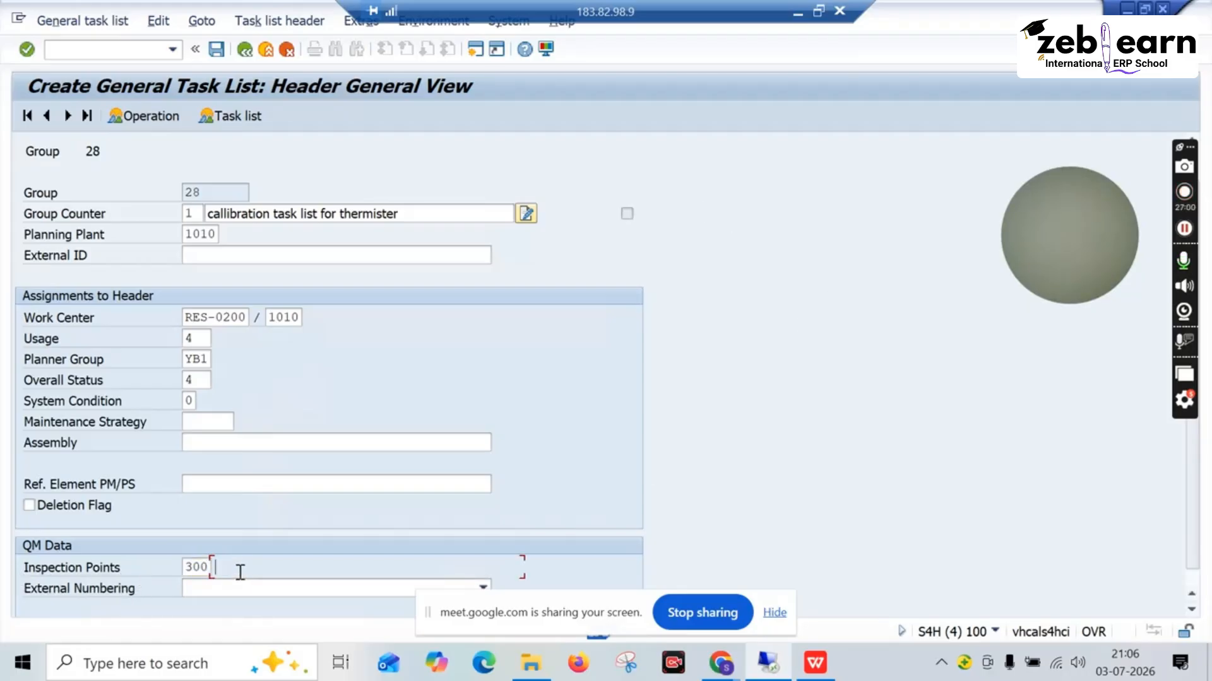
Switch to the WPS presentation, check the inspection points on the iA05- Create task for callib slide, and return to SAP
left_click(804, 656)
scroll(136, 509, "down", 3)
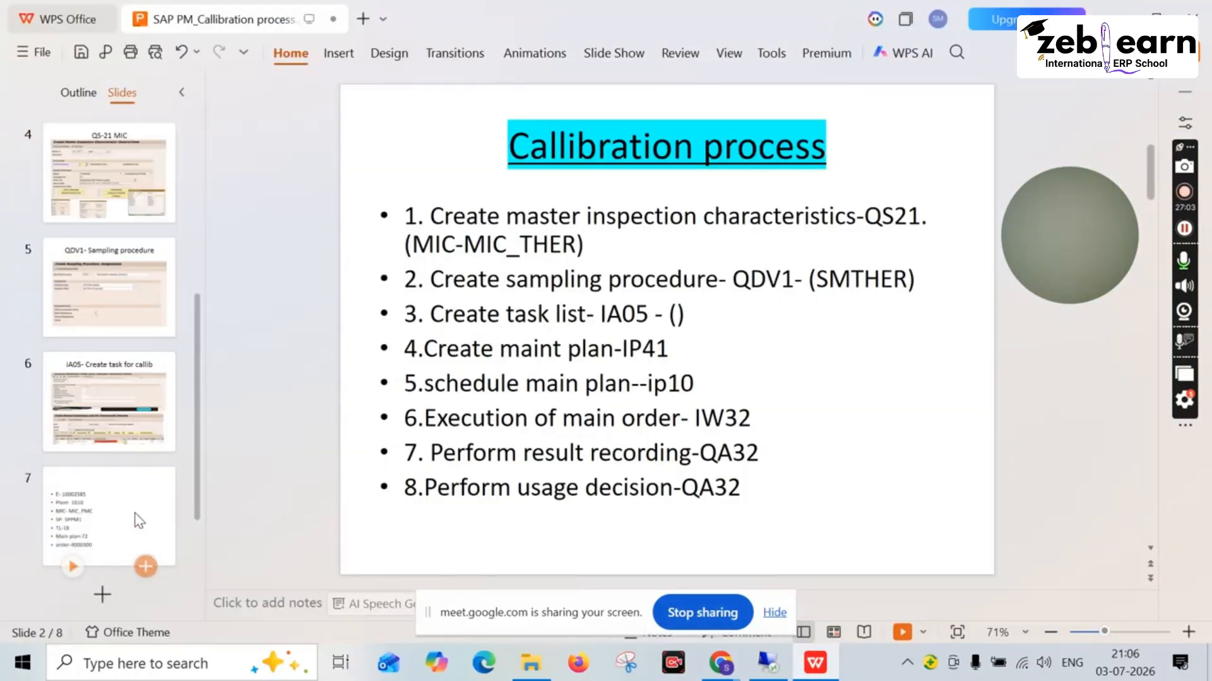
left_click(126, 436)
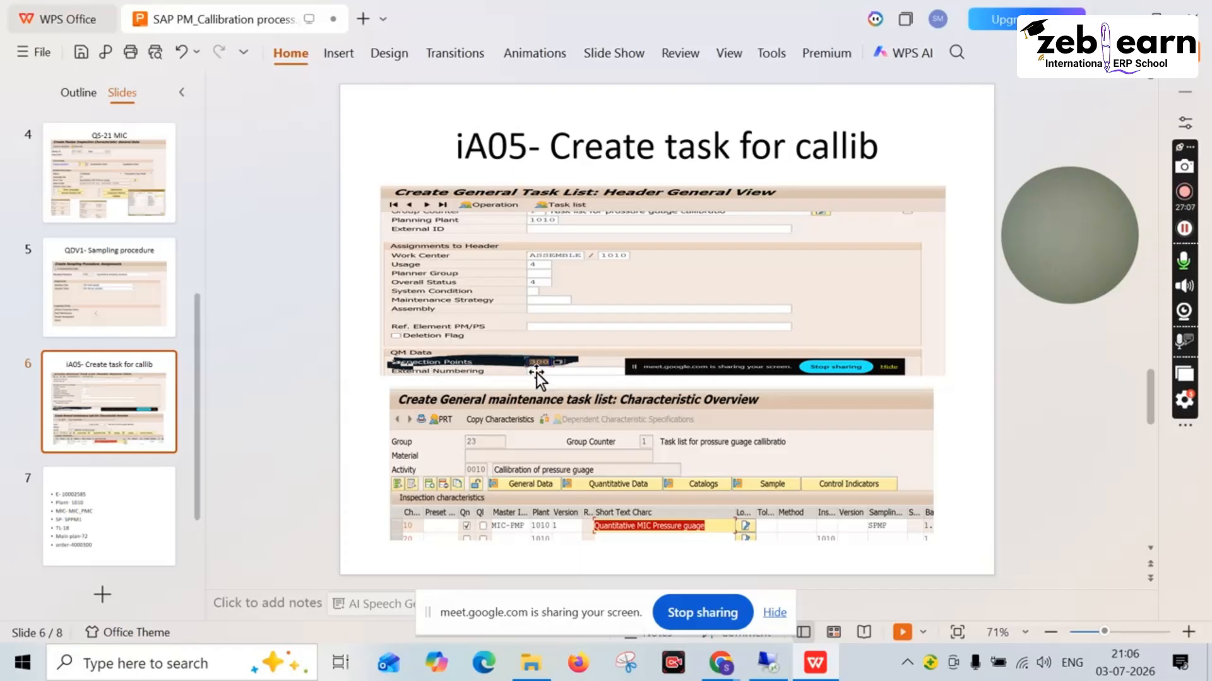
left_click(816, 662)
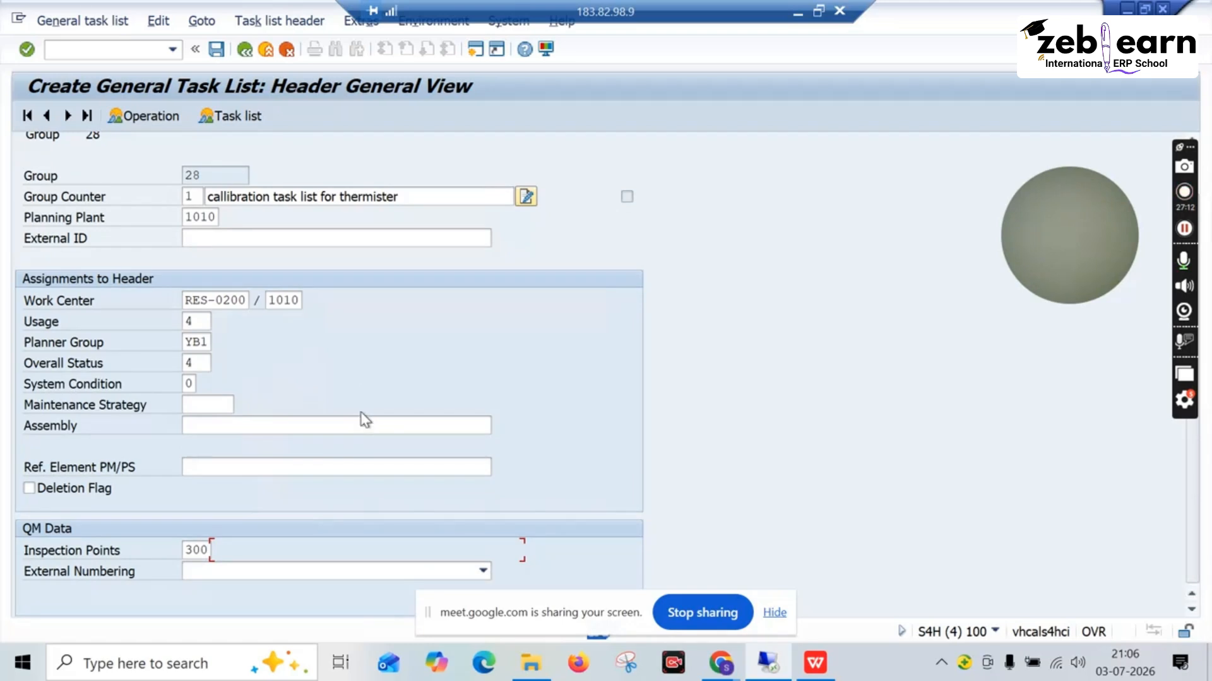
Open the task list's operation overview and enter check a as the description of operation 0010
left_click(152, 116)
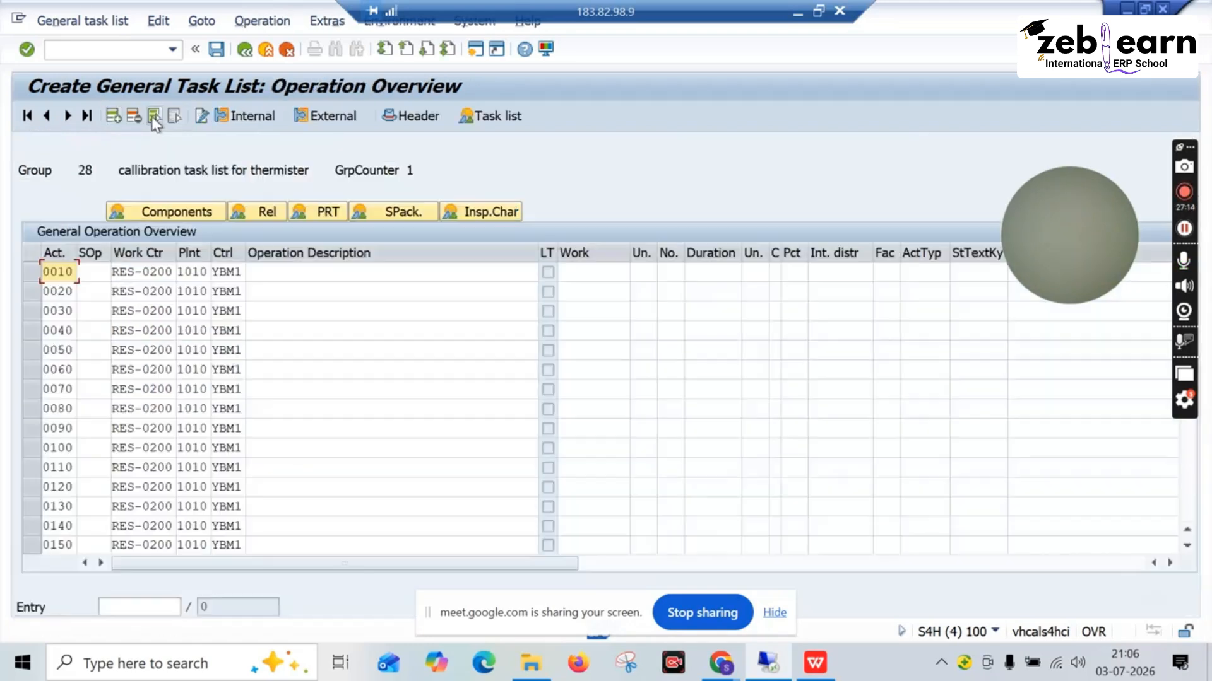
left_click(321, 273)
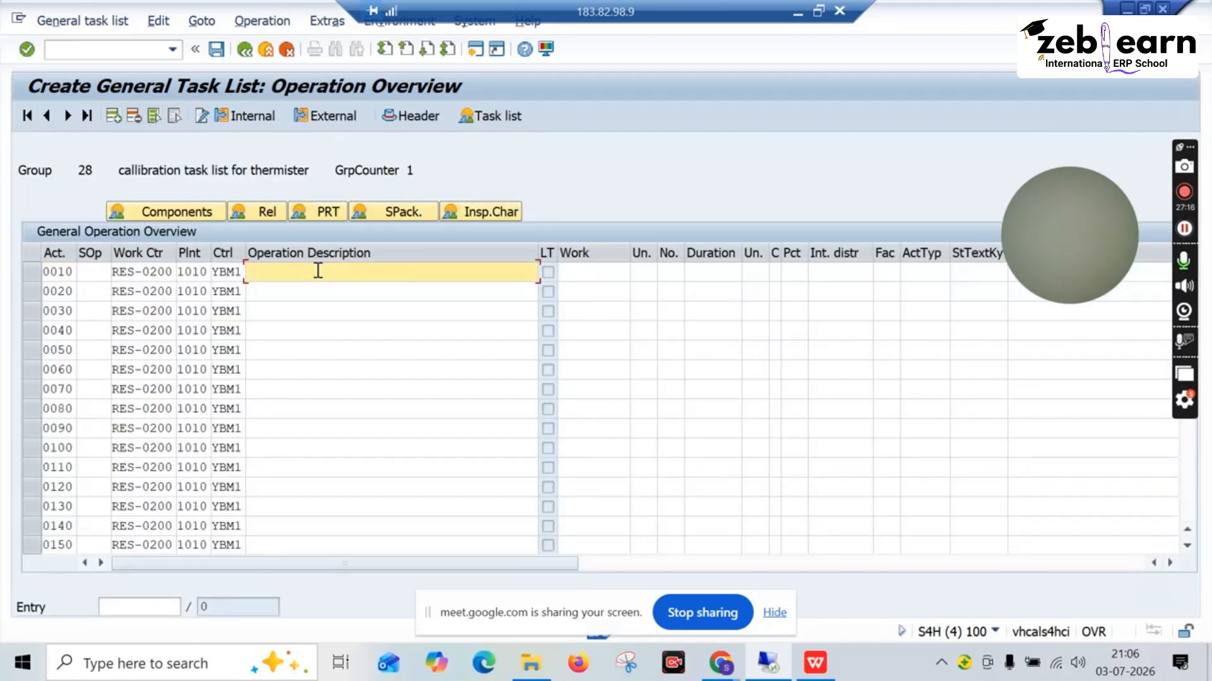
left_click(321, 274)
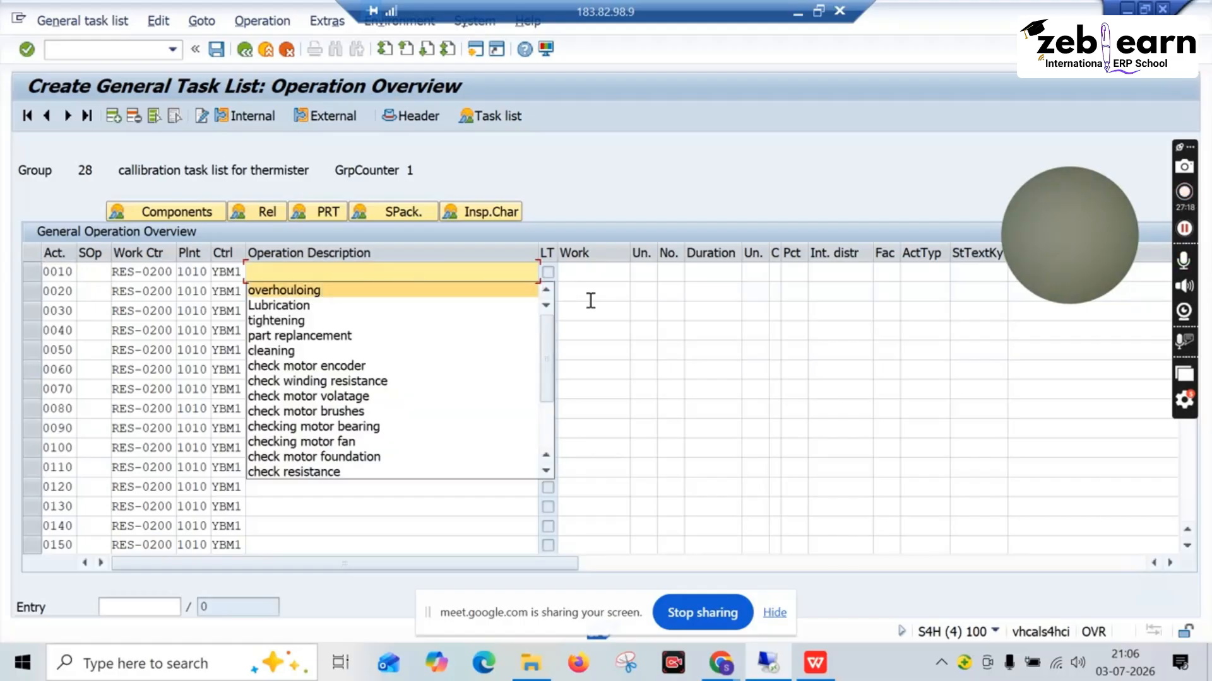
left_click(383, 265)
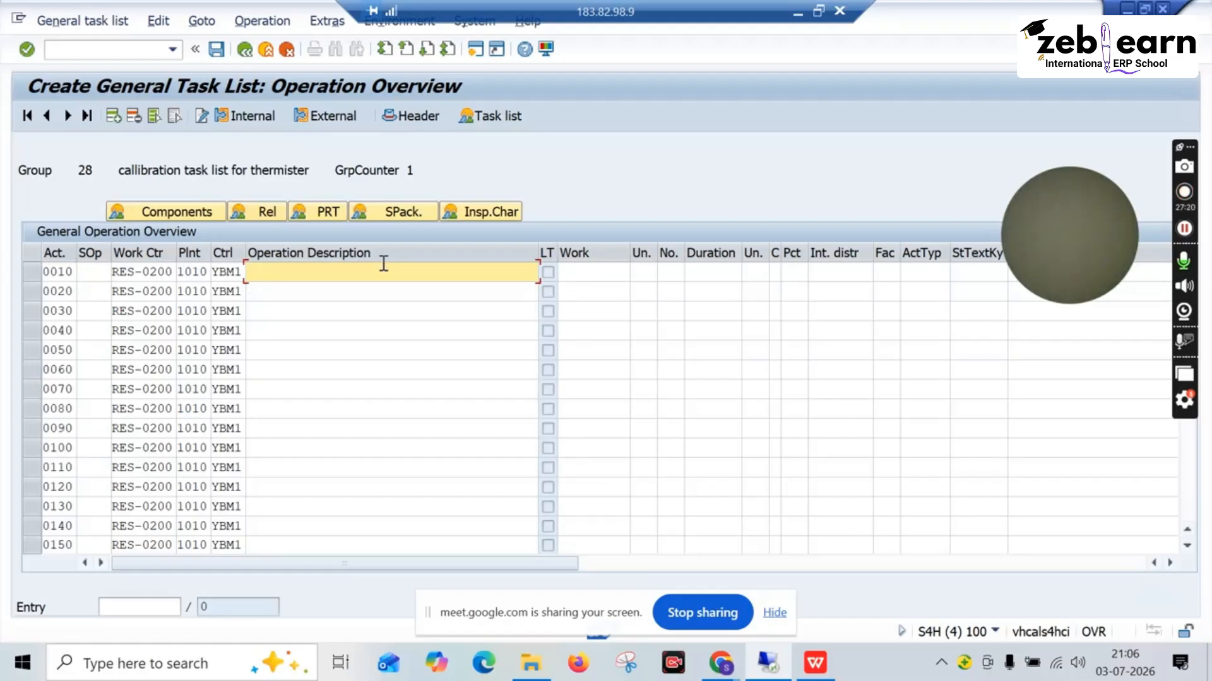
type("check")
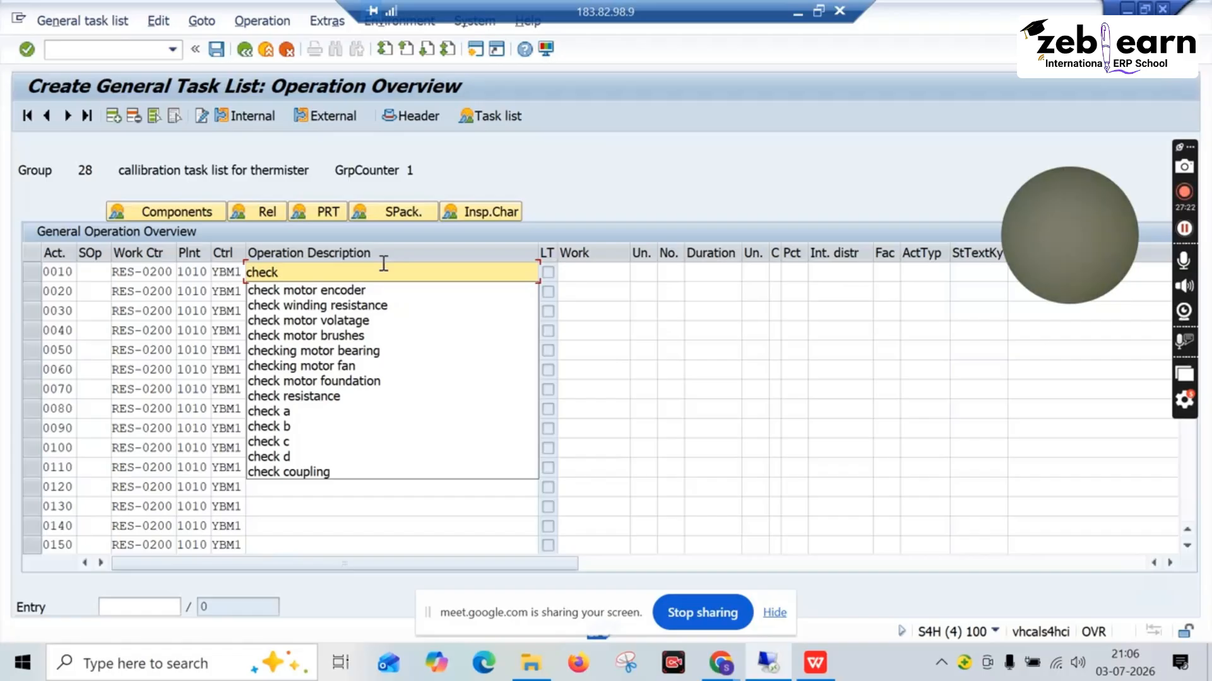
left_click(304, 411)
Enter the descriptions check b, check c and check d for operations 0020, 0030 and 0040
left_click(304, 291)
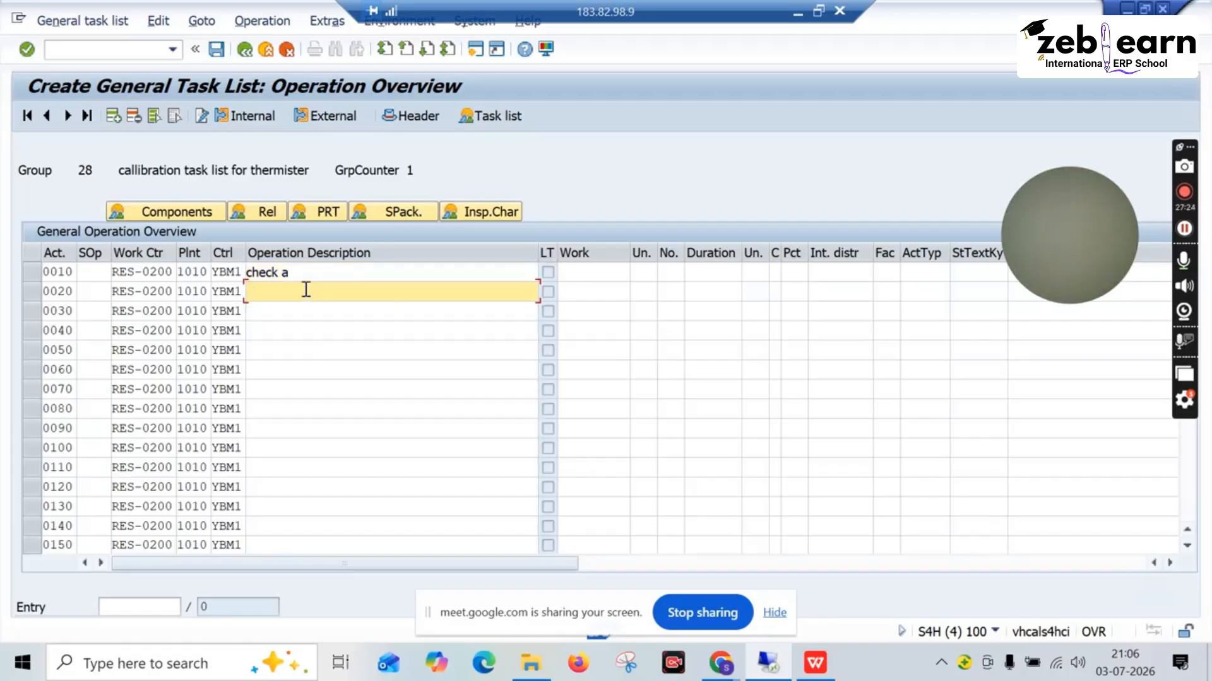
type("c")
key("BackSpace")
type("check b")
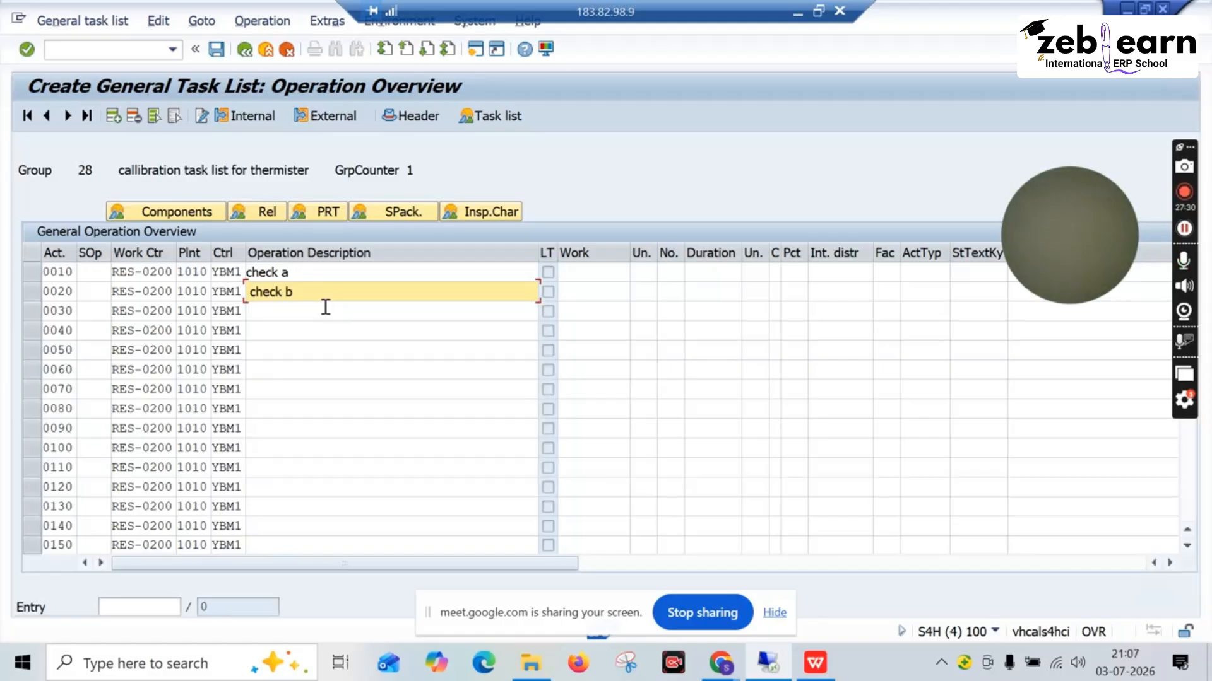
left_click_drag(291, 273, 237, 273)
key("ctrl+c")
left_click(290, 311)
key("ctrl+v")
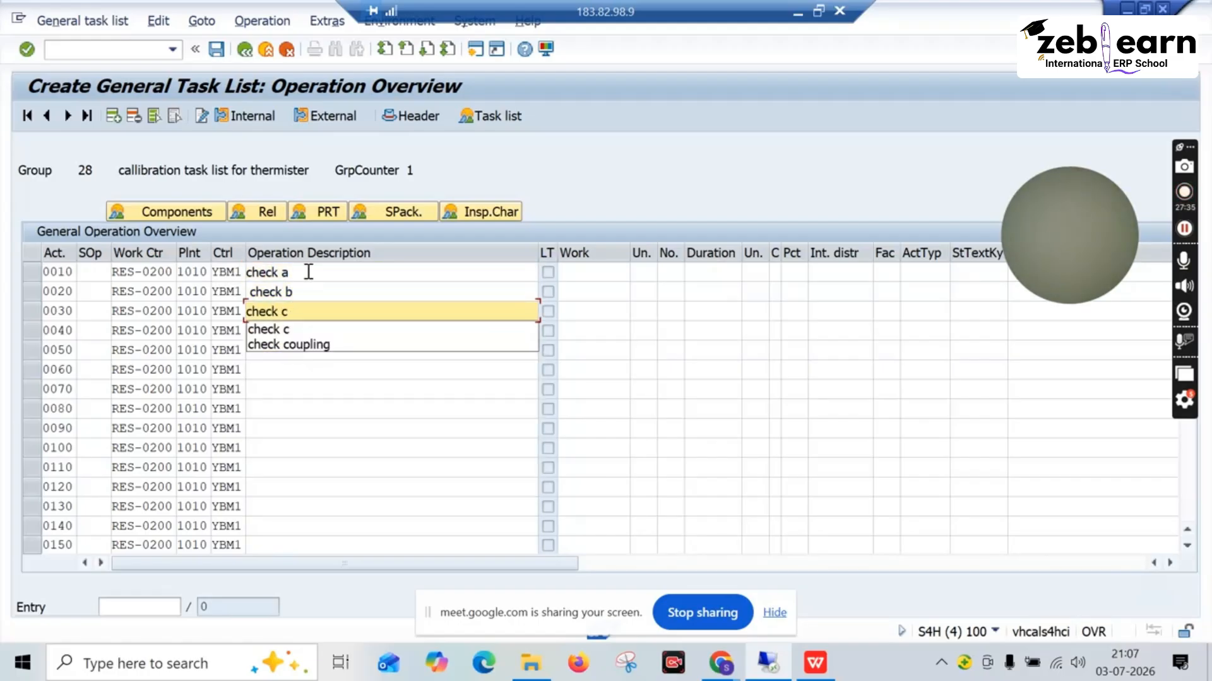
left_click(268, 327)
left_click(288, 324)
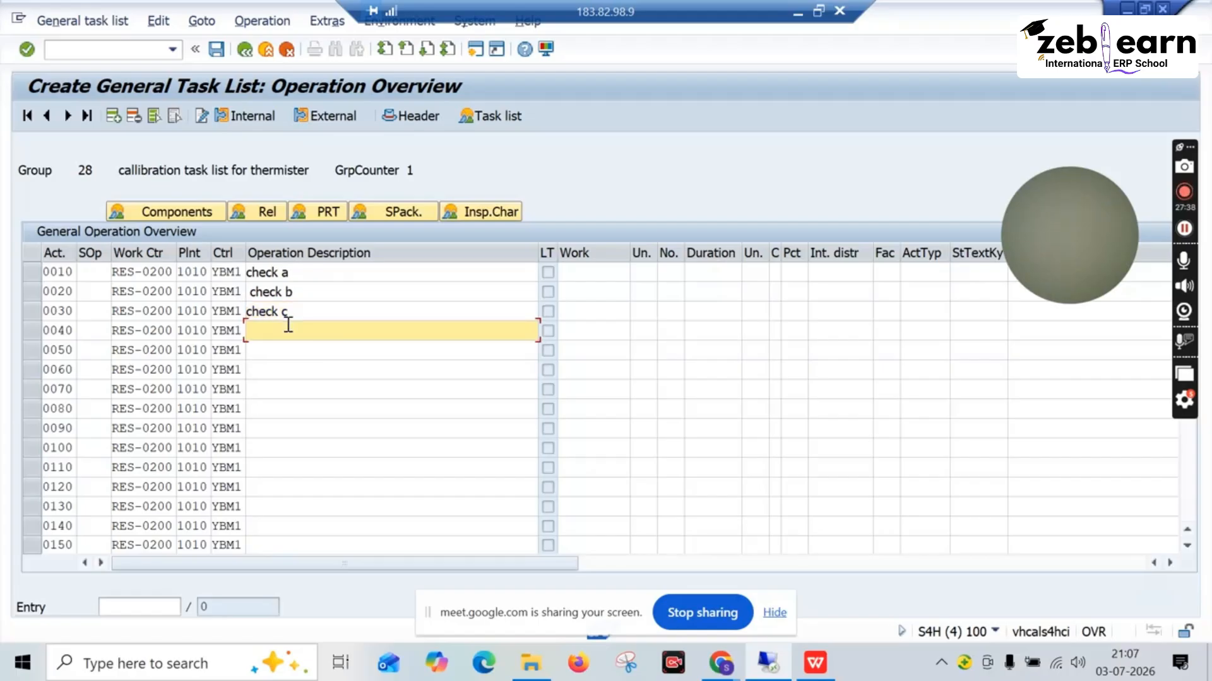
type("check")
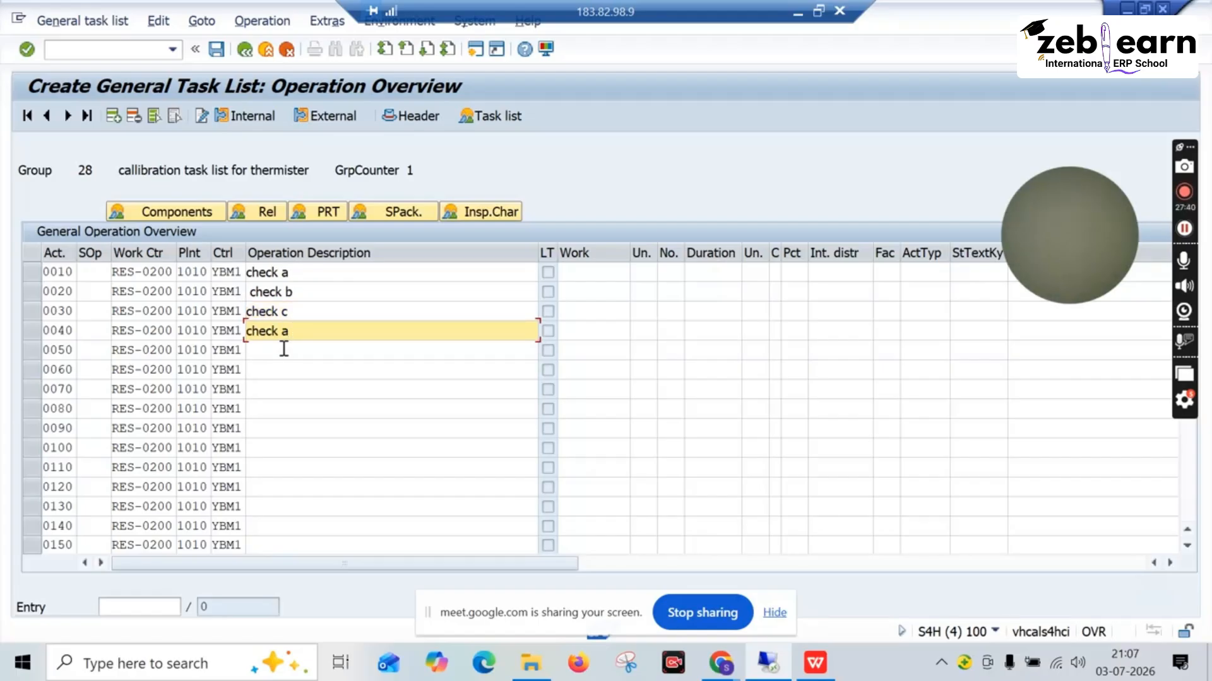
type(" d")
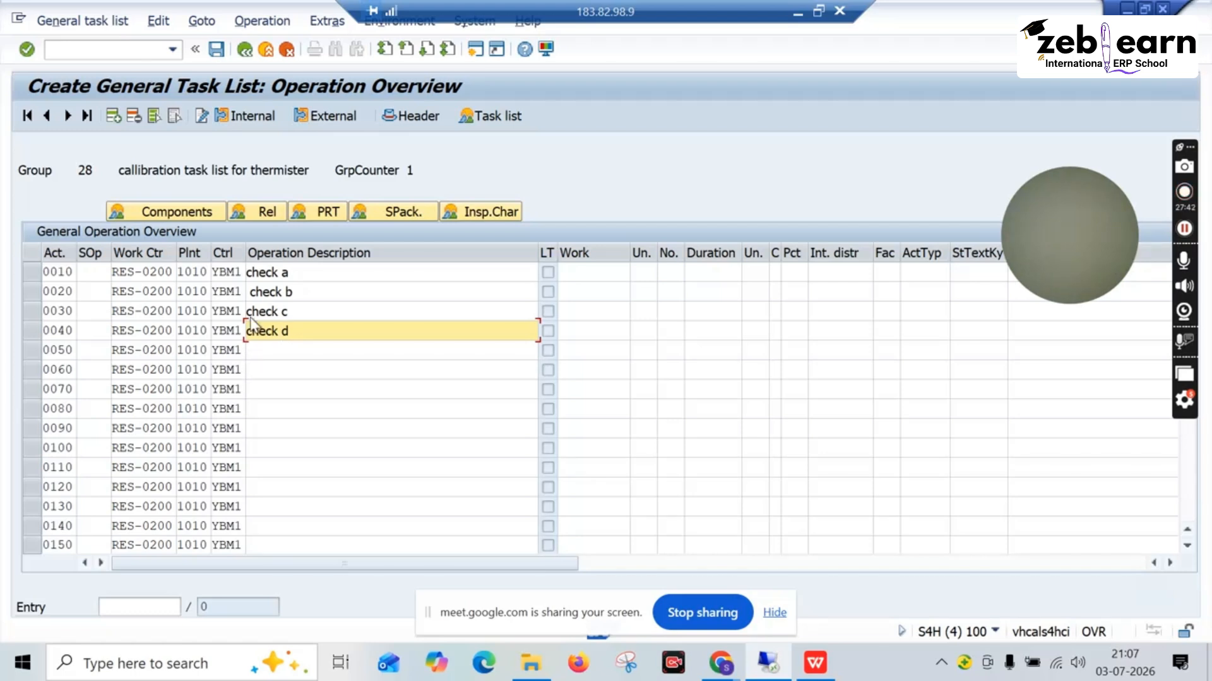
Remove the leading space from operation 0020's description and change the text to dheck b
left_click(257, 294)
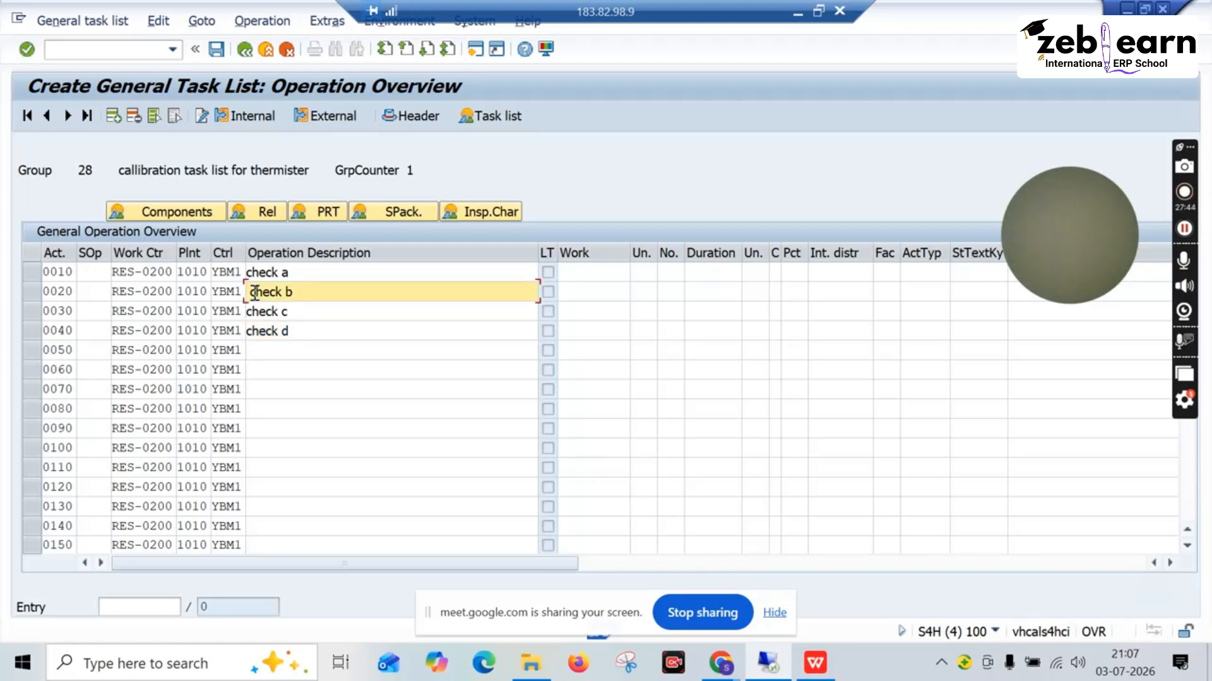
key("BackSpace")
type("d")
left_click(612, 328)
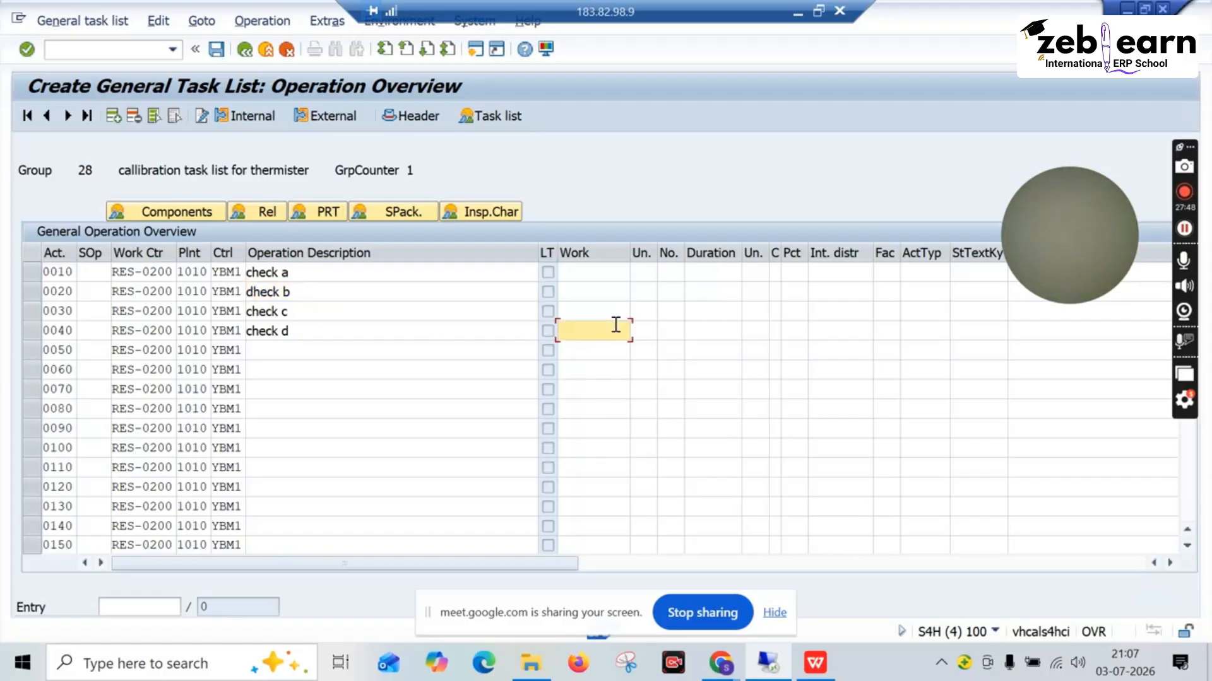
Check the example characteristic overview in WPS, return to SAP and try to open the inspection characteristics, accepting activity type 11 for the operations
left_click(815, 663)
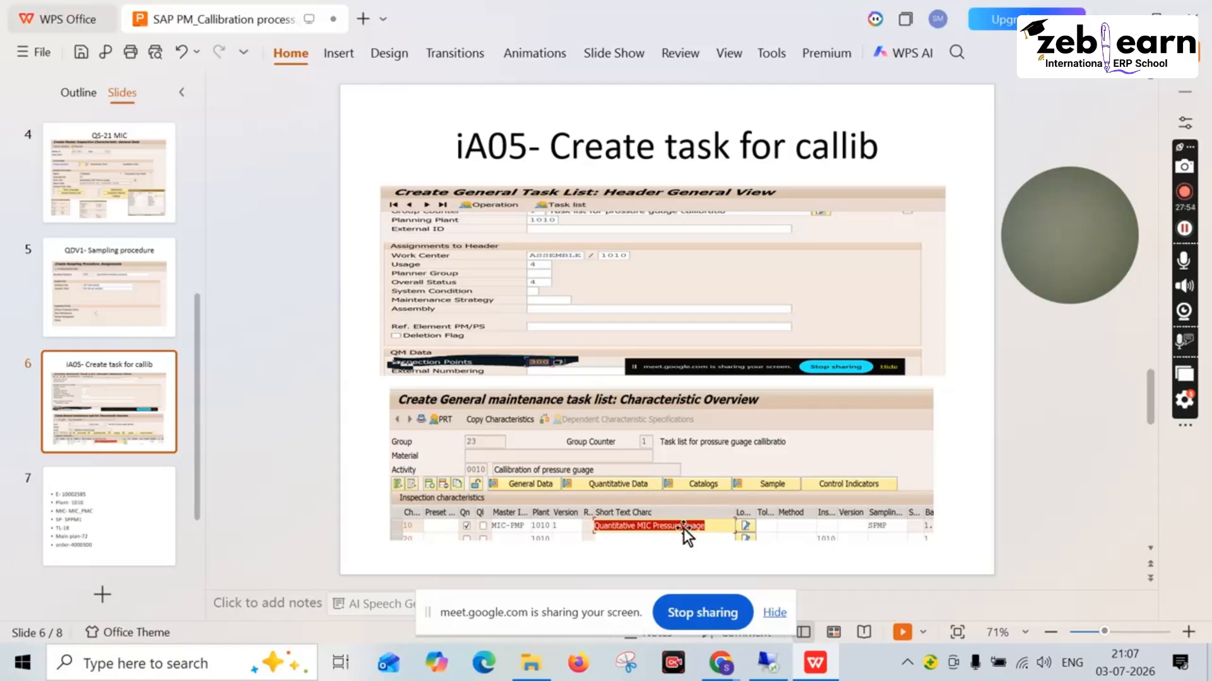
left_click(815, 664)
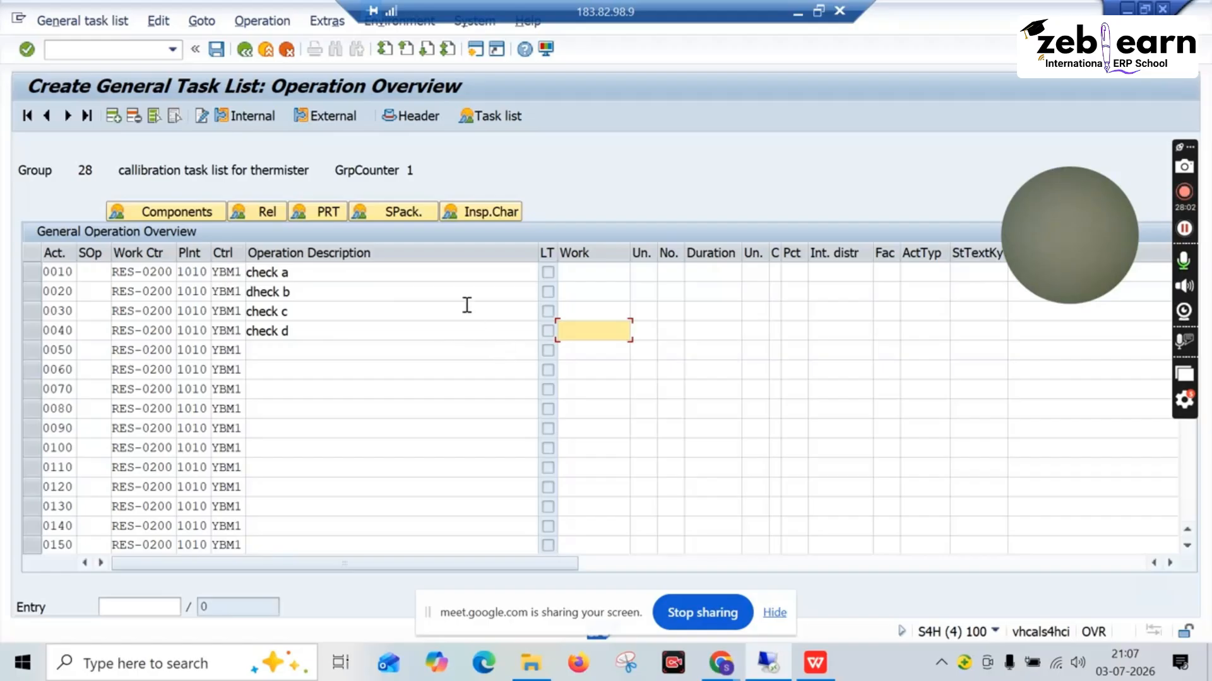
left_click(469, 213)
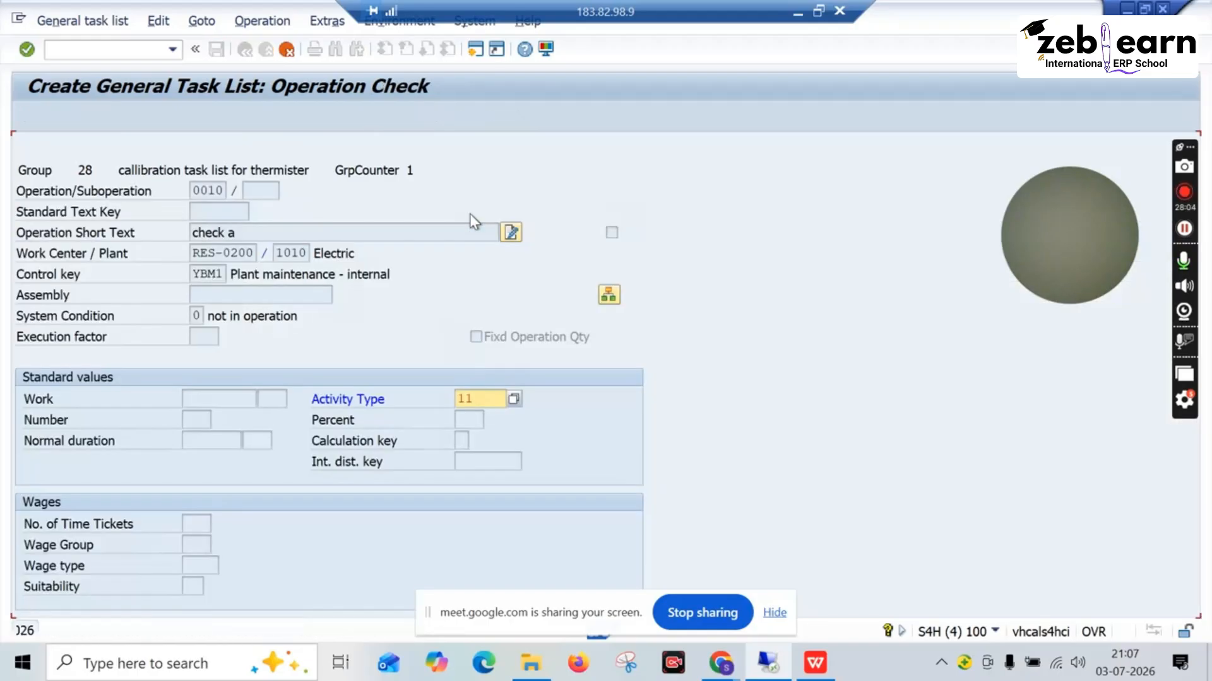
key("Return")
key("Return")
key("Return")
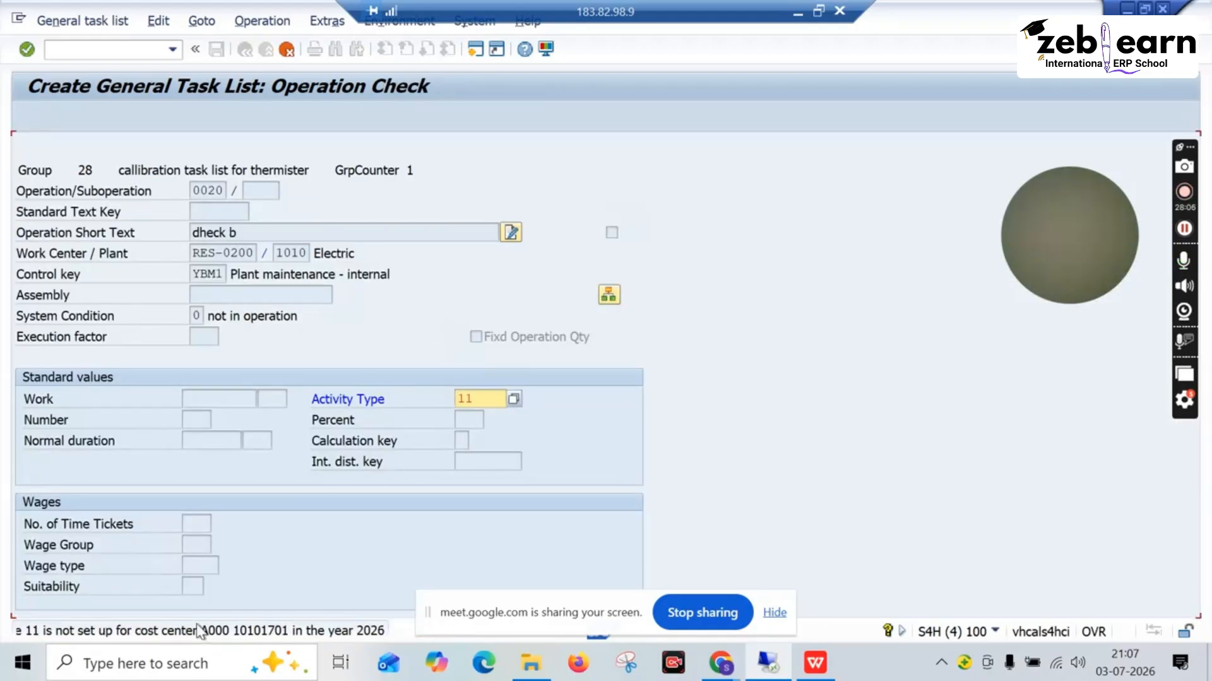
key("Return")
key("Return")
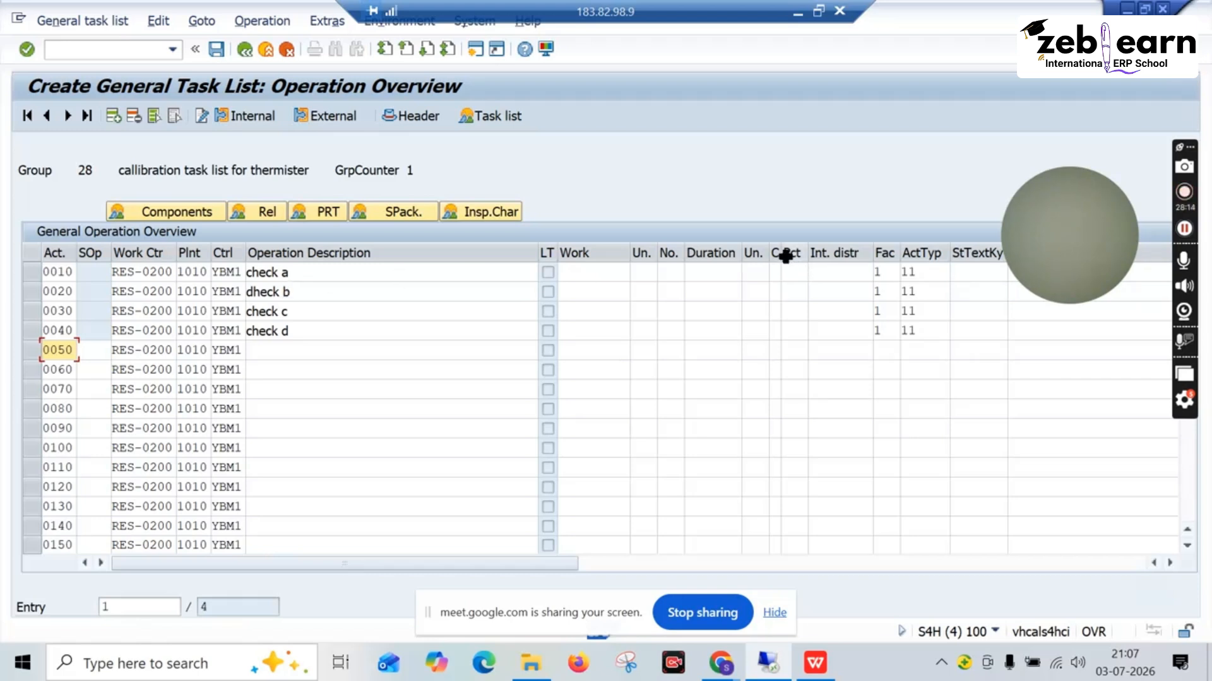
Widen the C column of the operation table slightly, recheck the iA05- Create task for callib slide in WPS, and return to SAP
left_click_drag(781, 255, 796, 264)
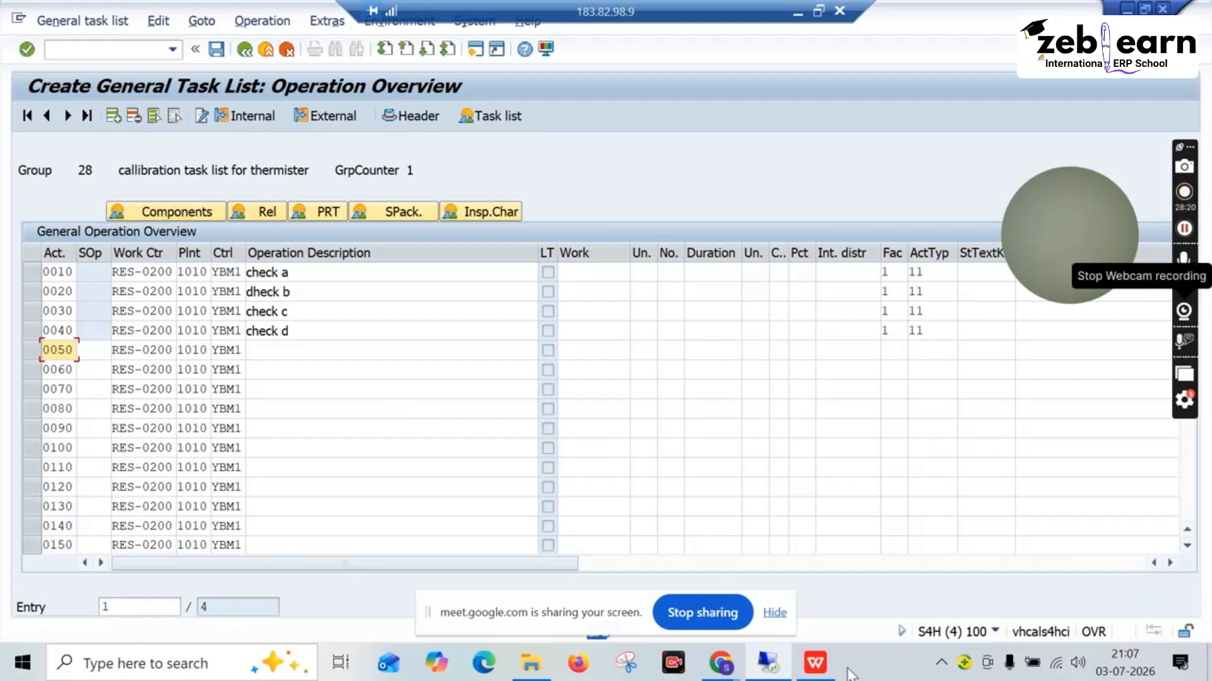
left_click(820, 663)
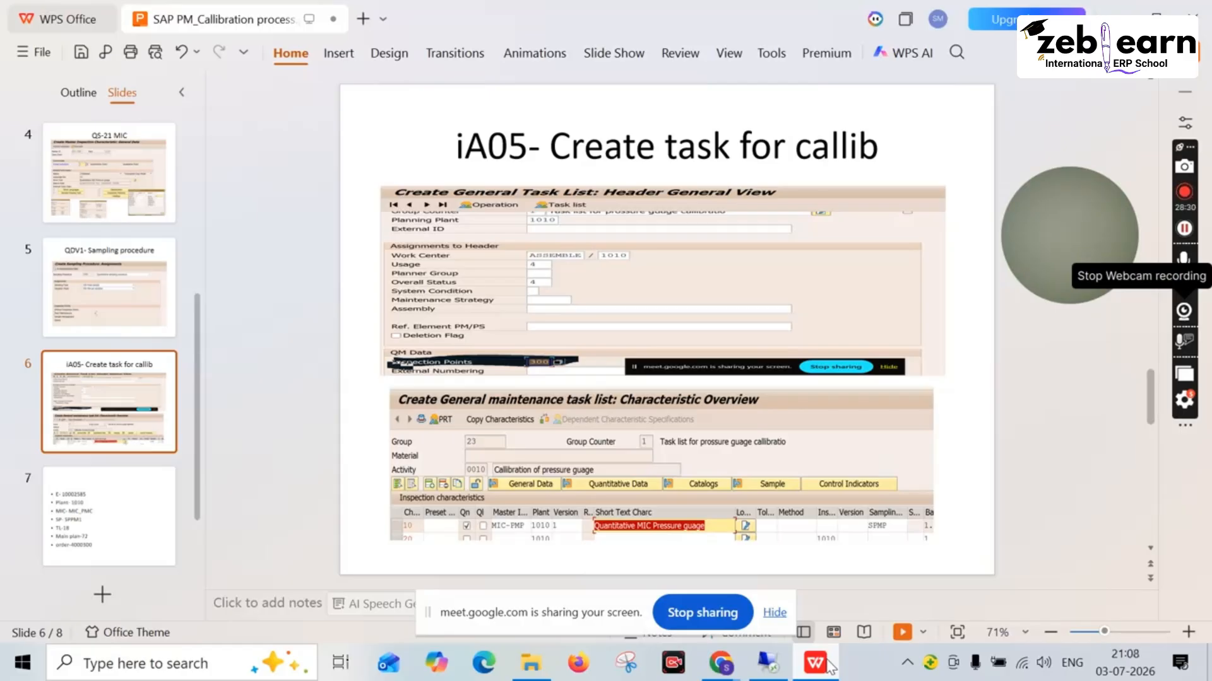
left_click(829, 666)
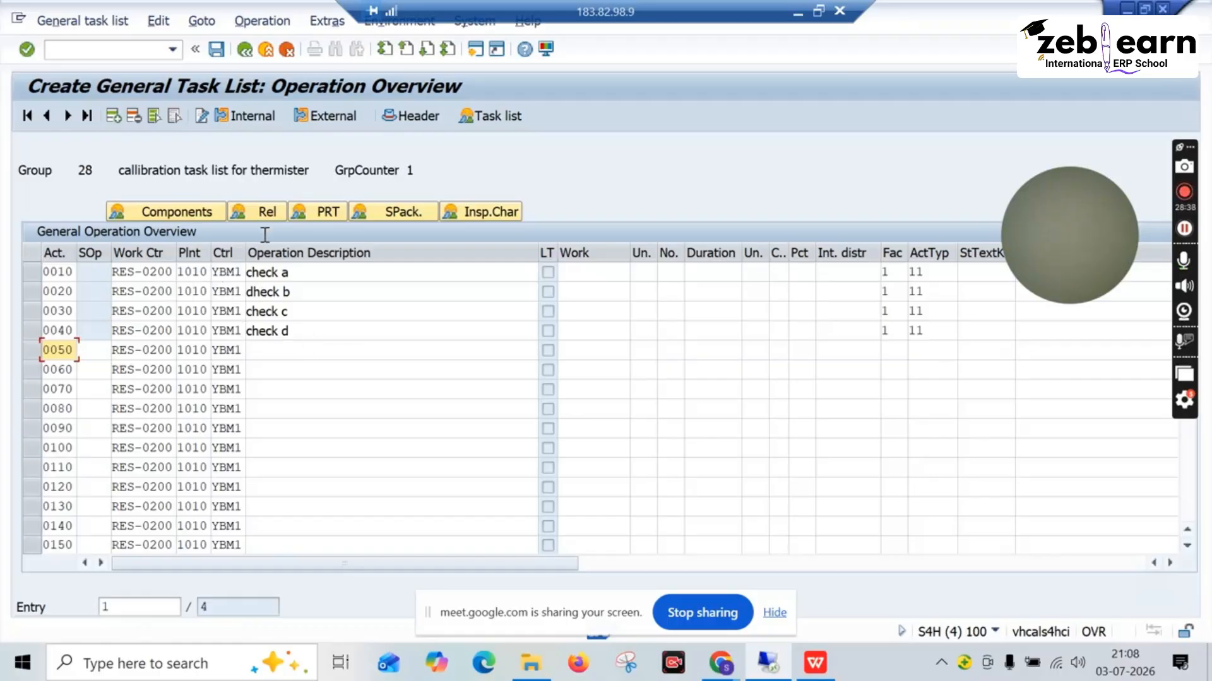
Review the task list header and the task list overview, select the thermister calibration entry, and return to its operation overview
left_click(406, 115)
scroll(232, 556, "down", 2)
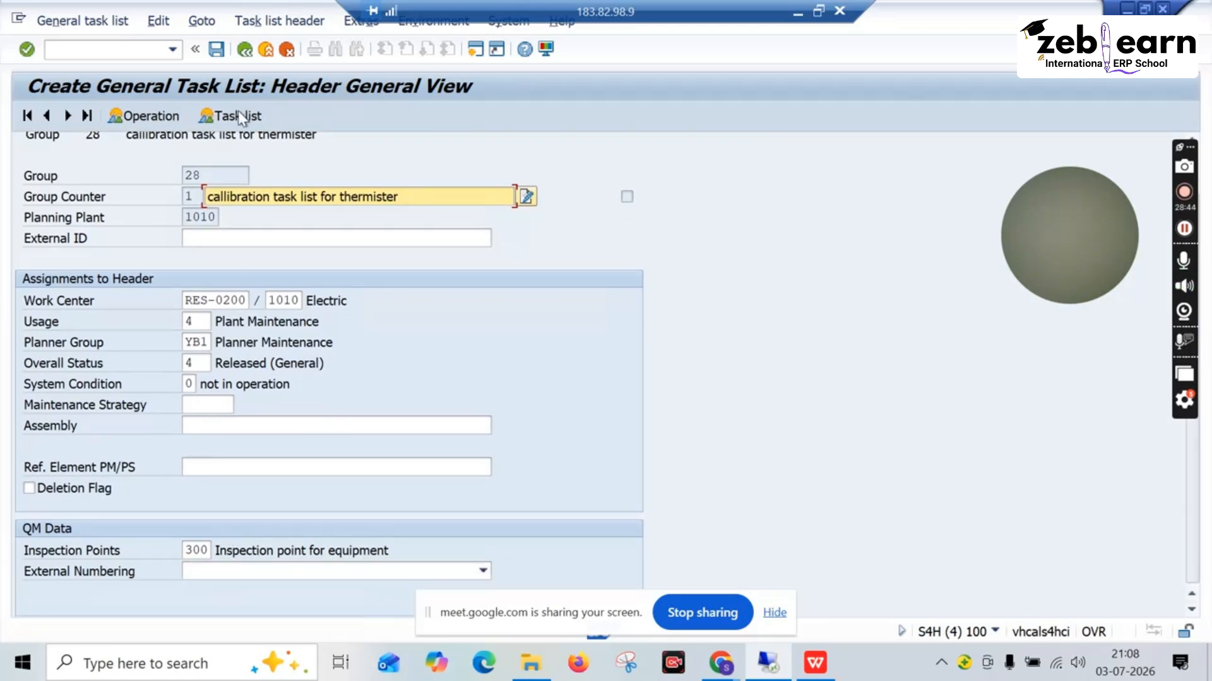
left_click(236, 114)
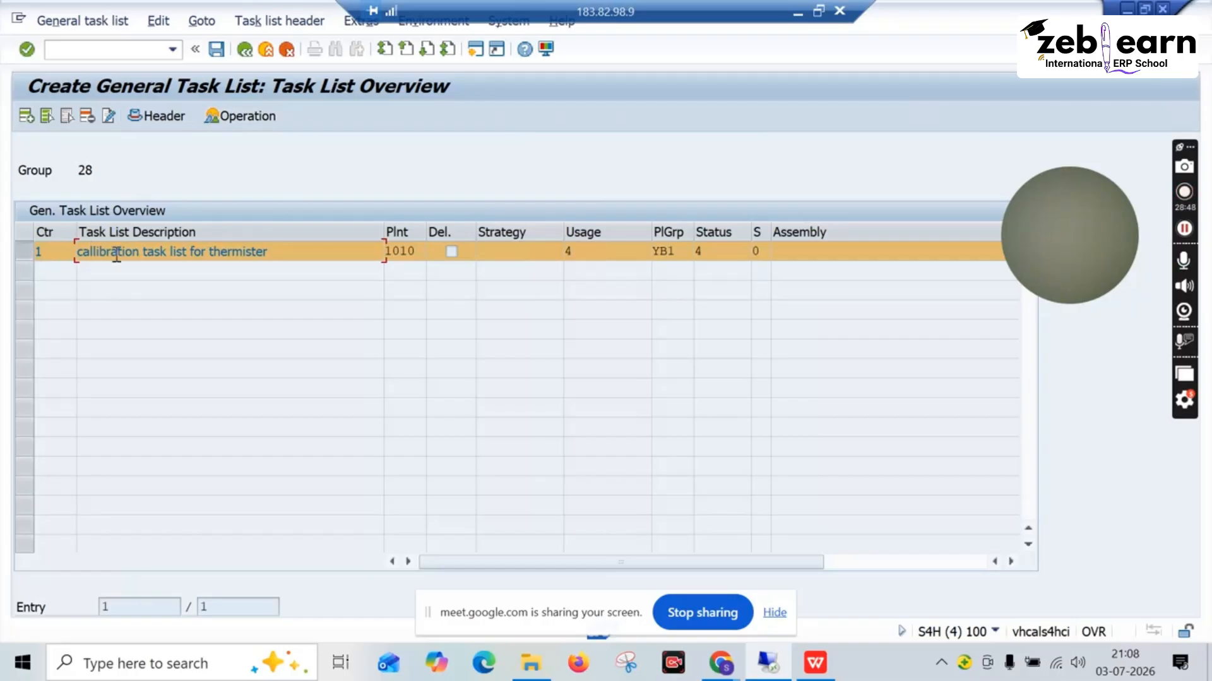
left_click(32, 255)
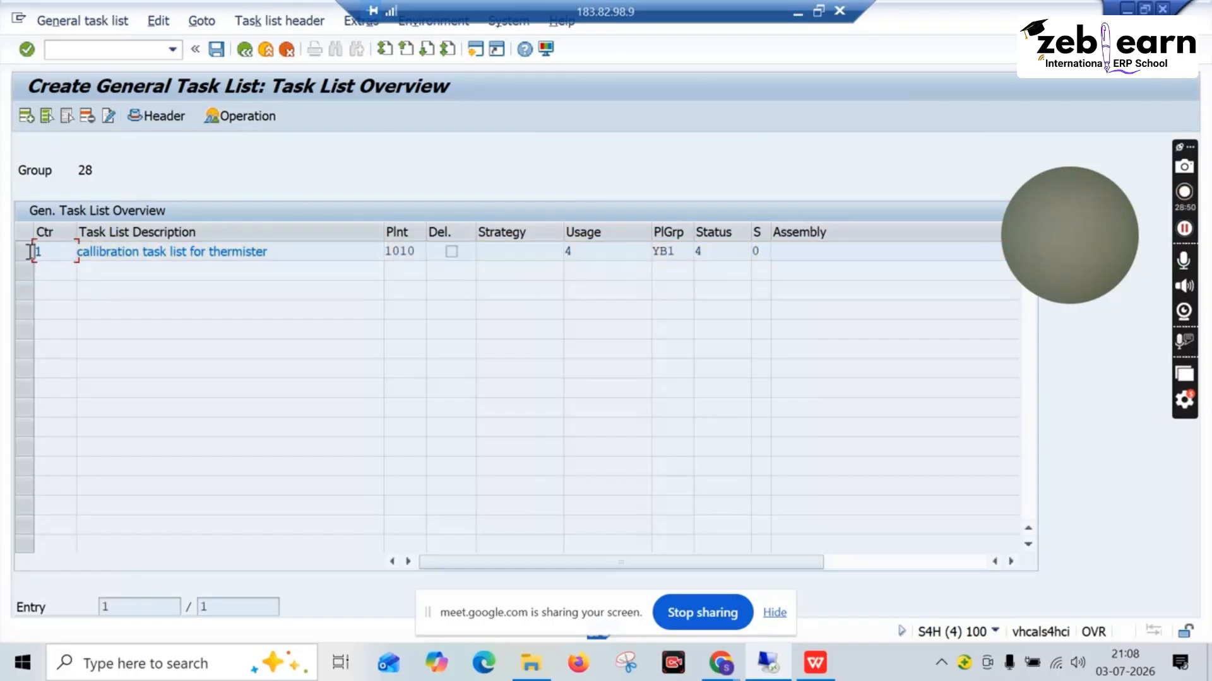
left_click(26, 252)
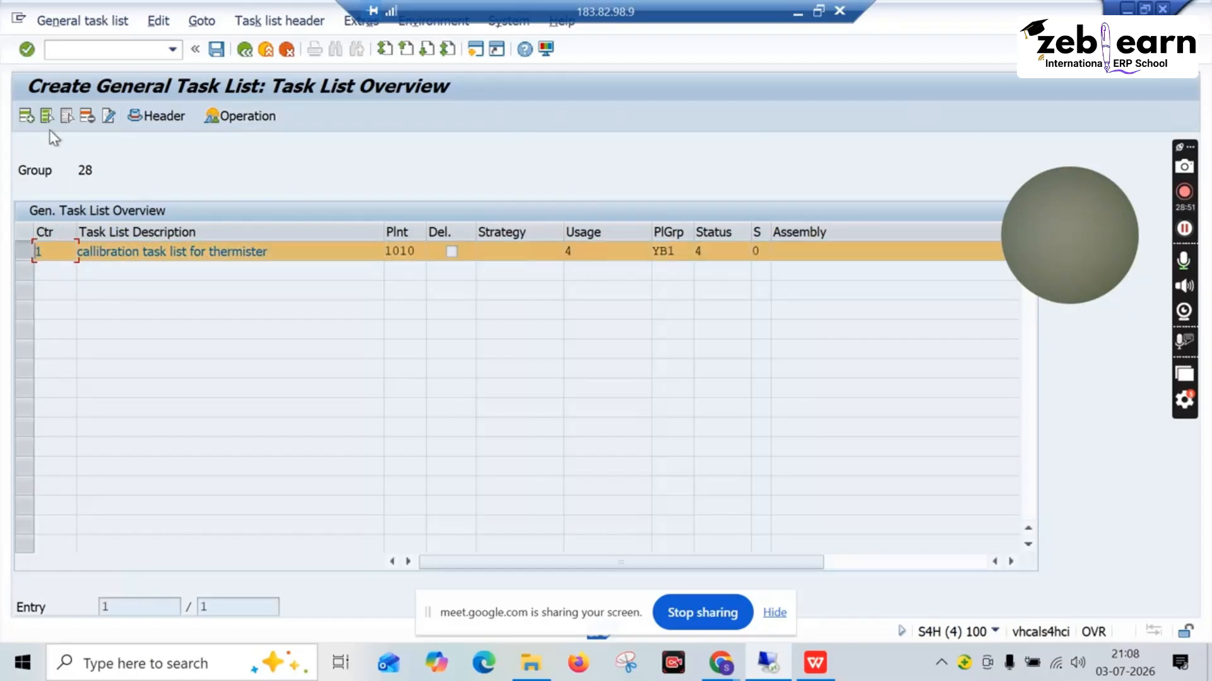
left_click(251, 121)
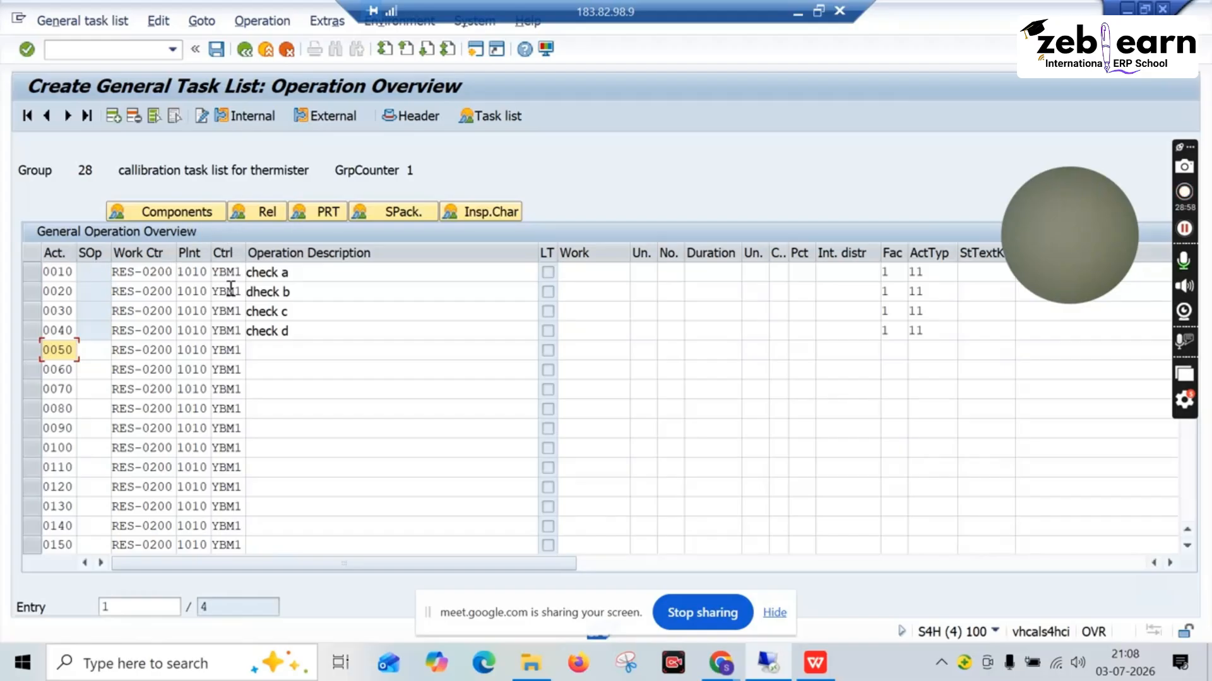
Clear the operation descriptions of activities 0020, 0030 and 0040
left_click(306, 296)
key("BackSpace")
key("BackSpace")
key("BackSpace")
key("BackSpace")
key("BackSpace")
key("BackSpace")
key("BackSpace")
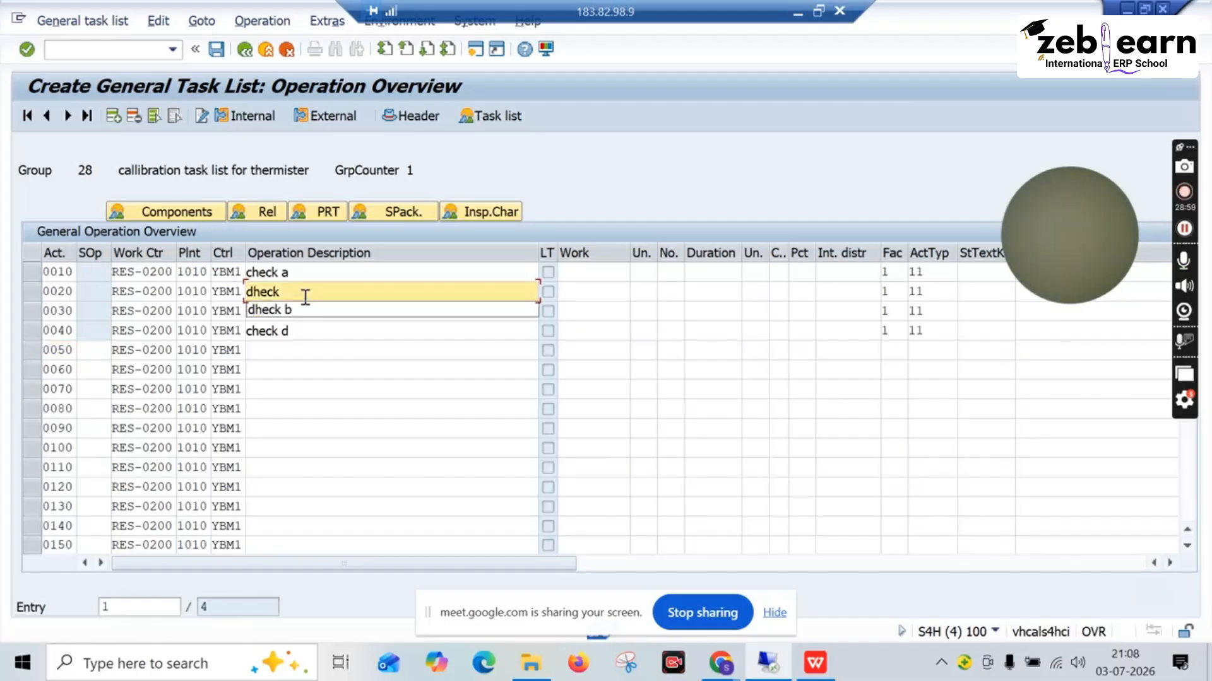
left_click(712, 448)
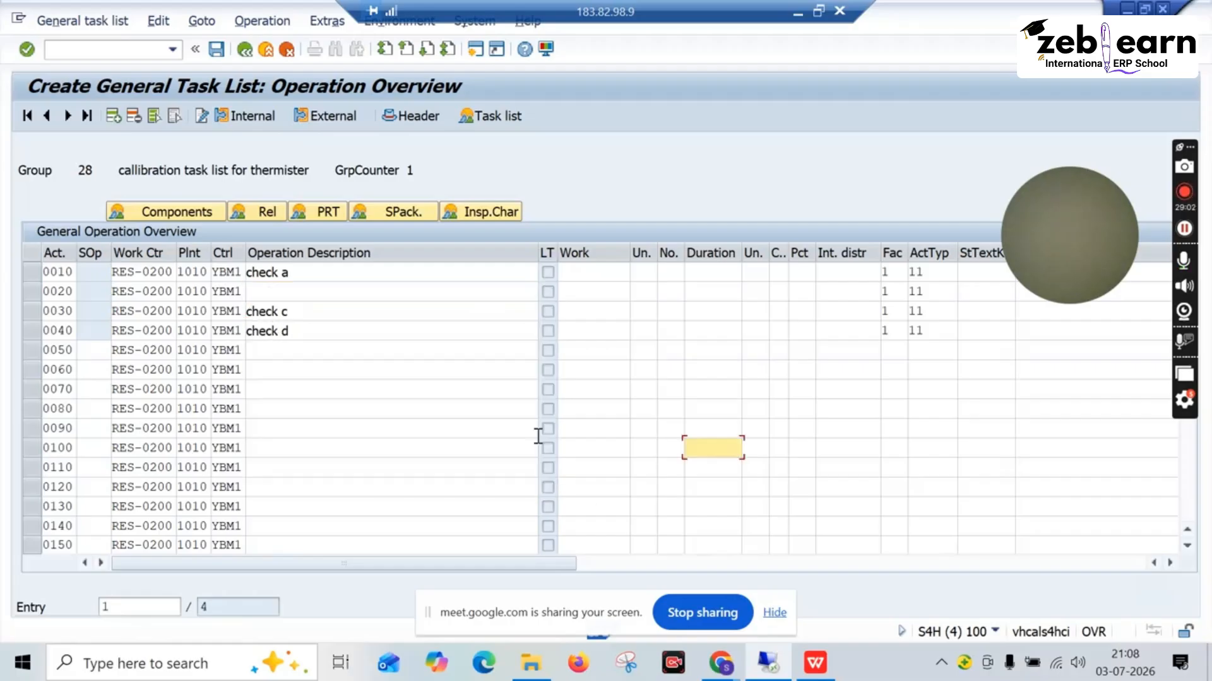
left_click(300, 314)
key("BackSpace")
key("BackSpace")
key("BackSpace")
key("BackSpace")
key("BackSpace")
key("BackSpace")
key("BackSpace")
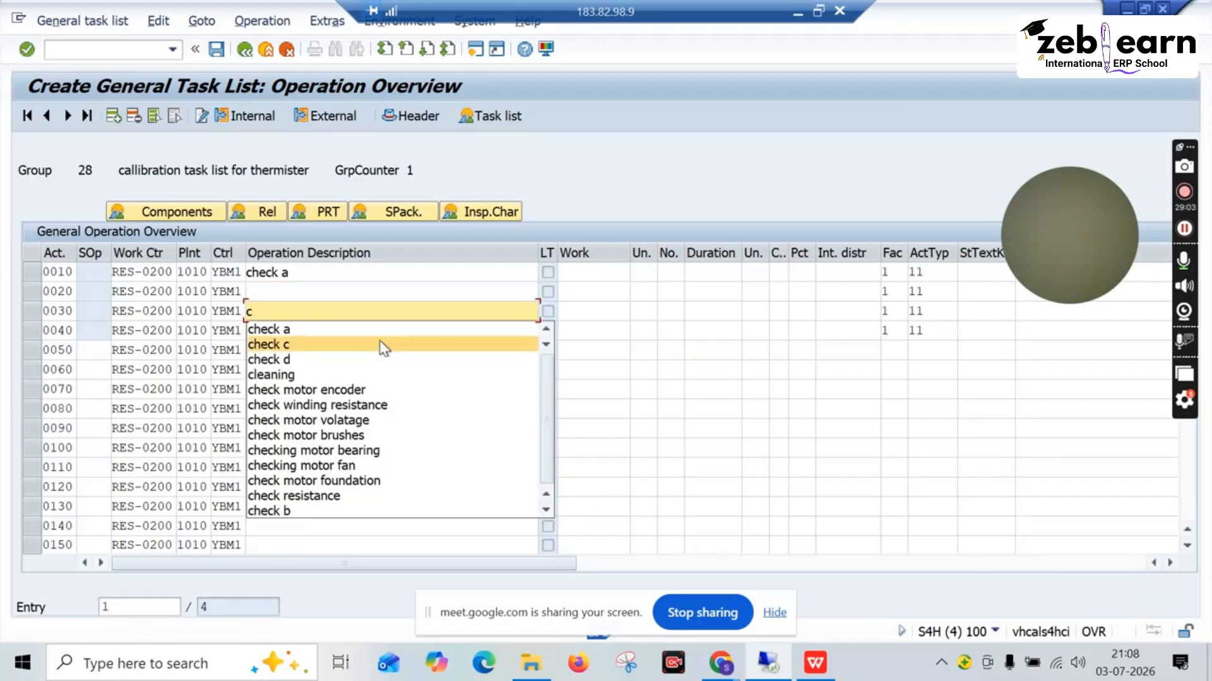
left_click(300, 330)
key("BackSpace")
key("BackSpace")
key("BackSpace")
key("BackSpace")
key("BackSpace")
key("BackSpace")
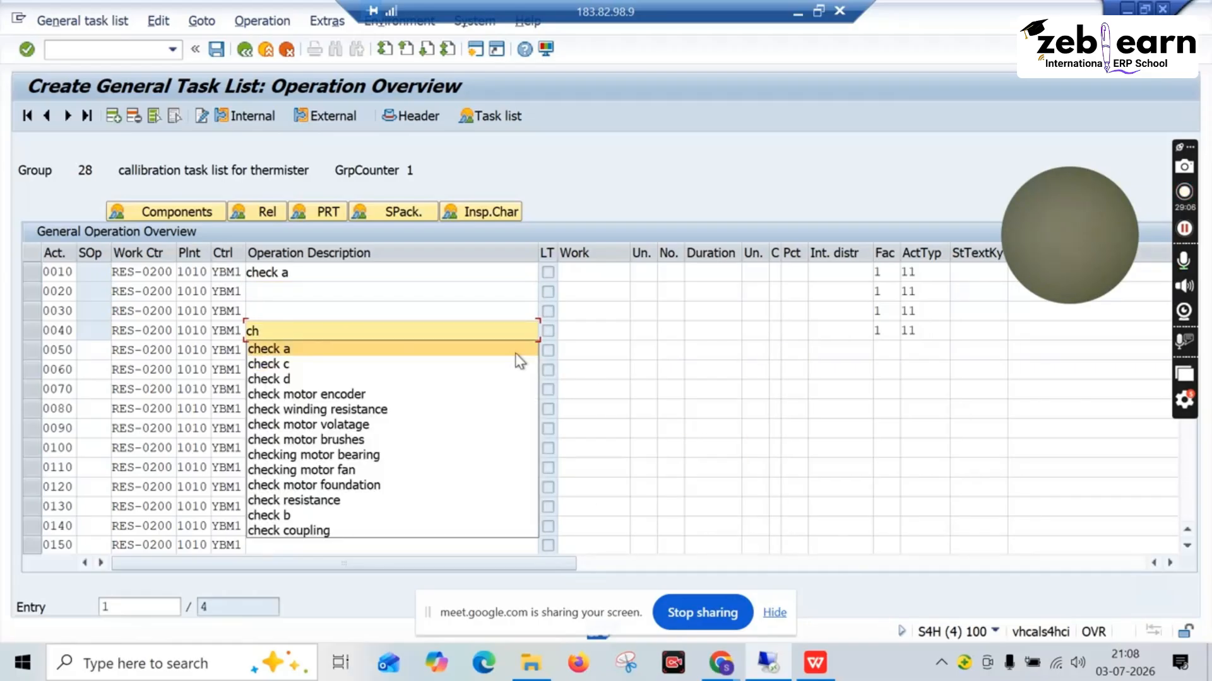
key("BackSpace")
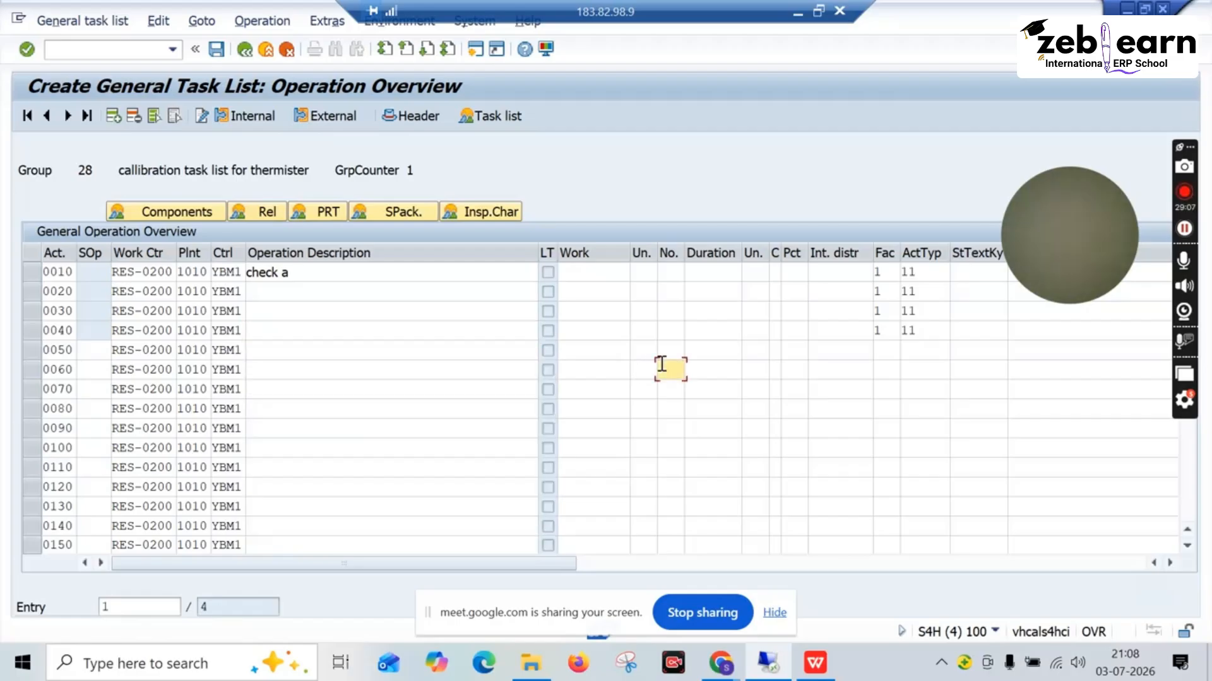
Select operation 0010 and open its inspection characteristics, accepting activity type 11 in the operation checks
left_click(46, 275)
left_click(465, 206)
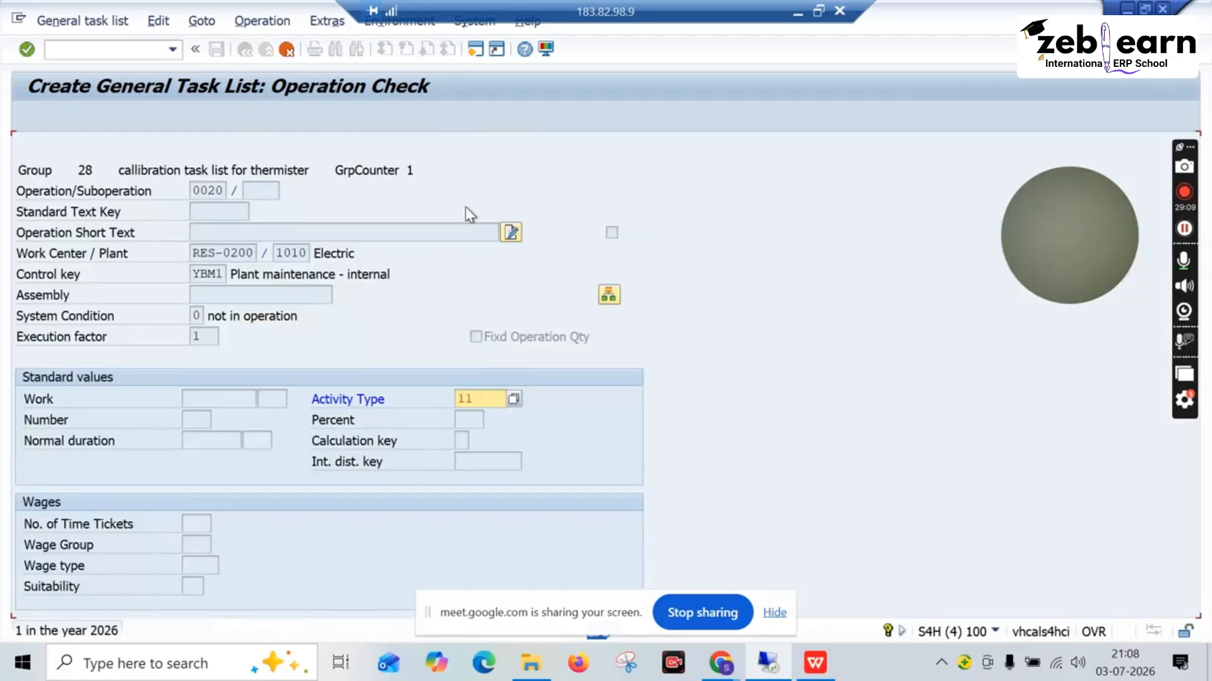
key("Return")
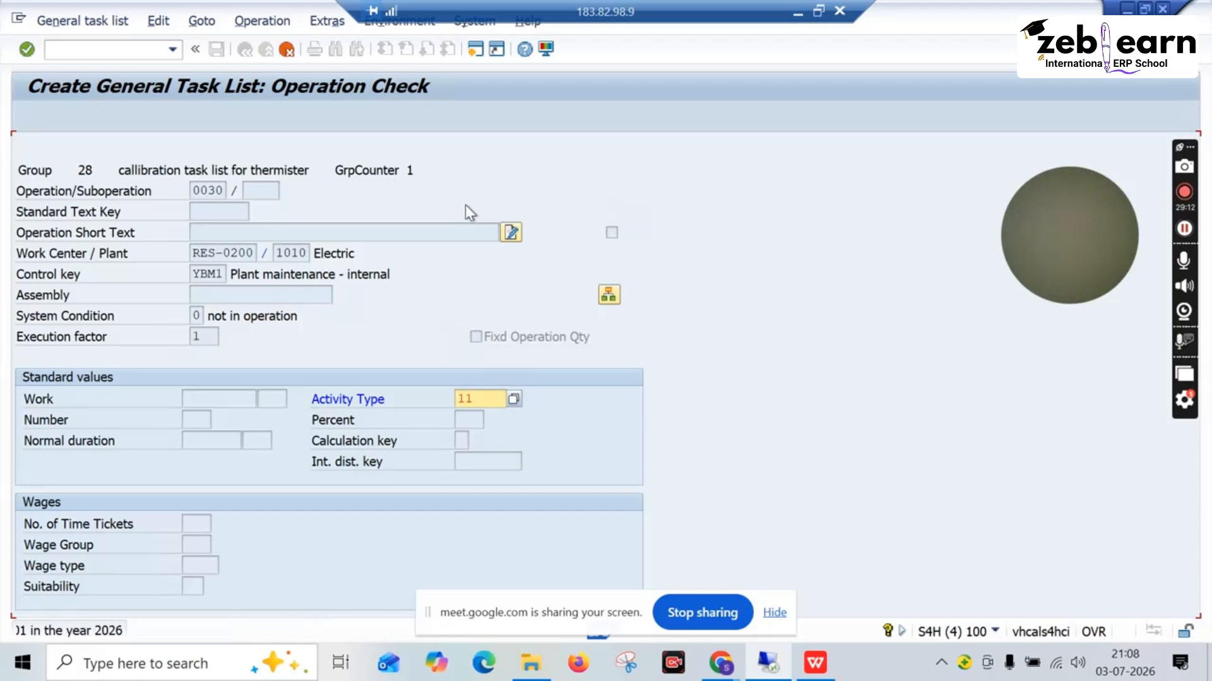
key("Return")
key("Return")
key("Return")
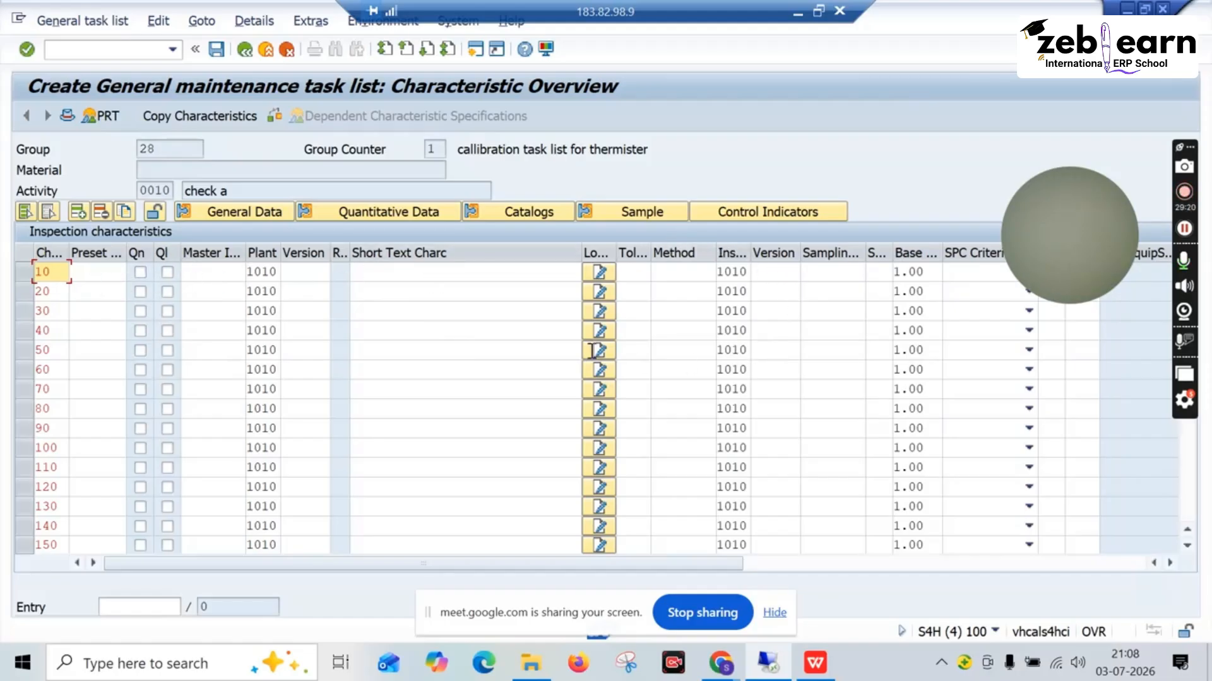
Look up the characteristic name on the Callibration process slide in WPS and enter MIC_THER as characteristic 10's master inspection characteristic in SAP
left_click(205, 271)
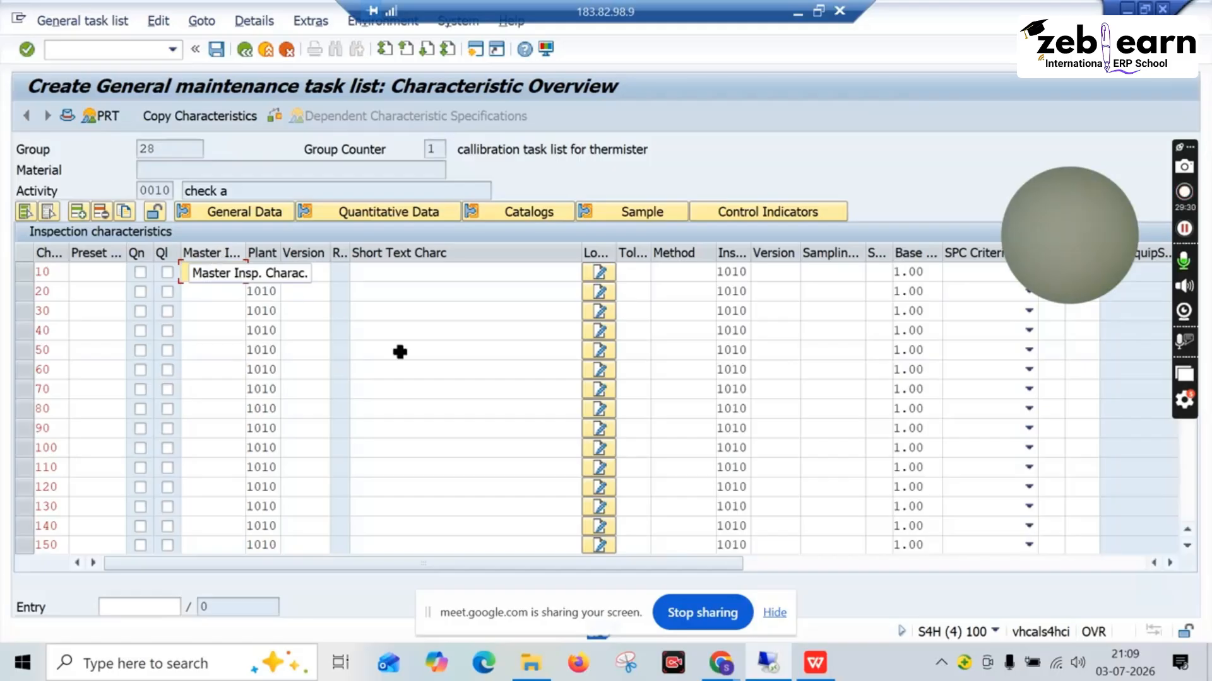
left_click(804, 666)
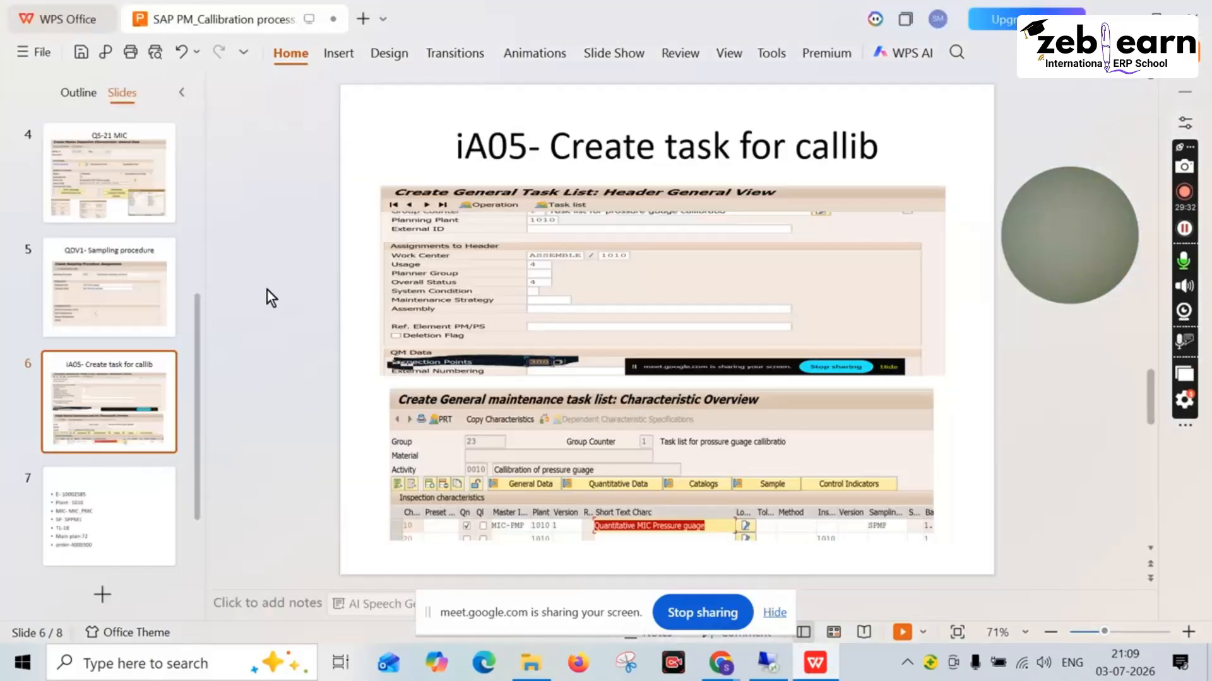
scroll(108, 290, "up", 5)
left_click(108, 287)
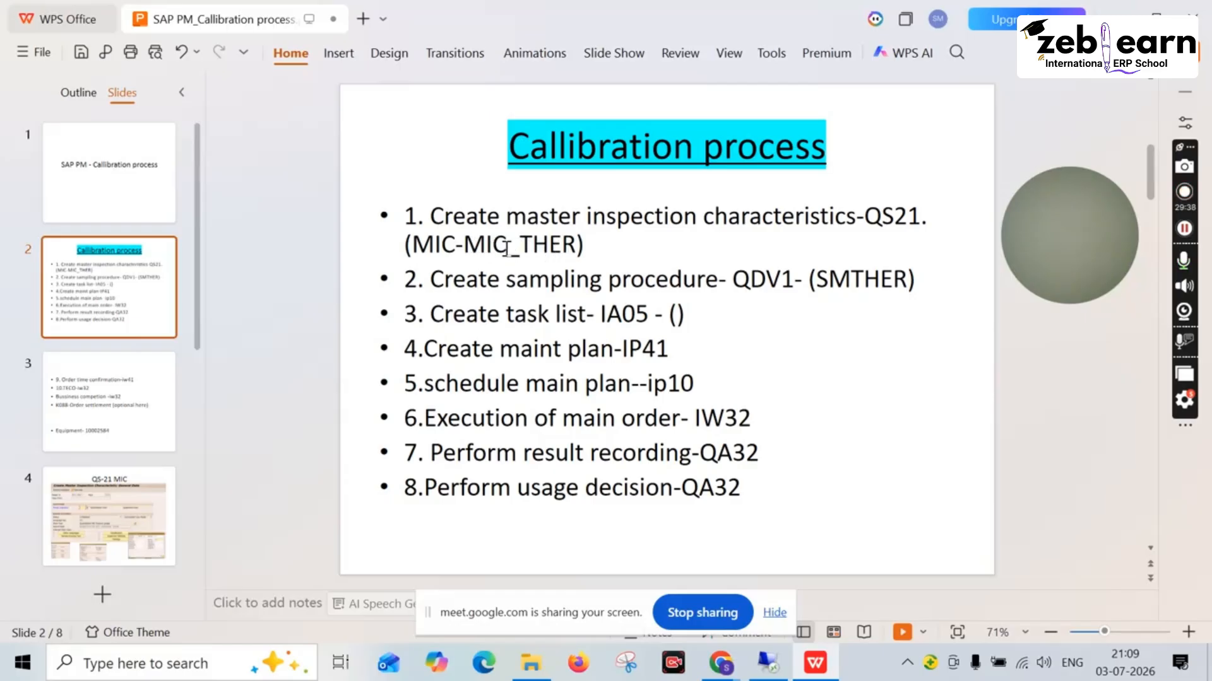
left_click(771, 675)
type("M")
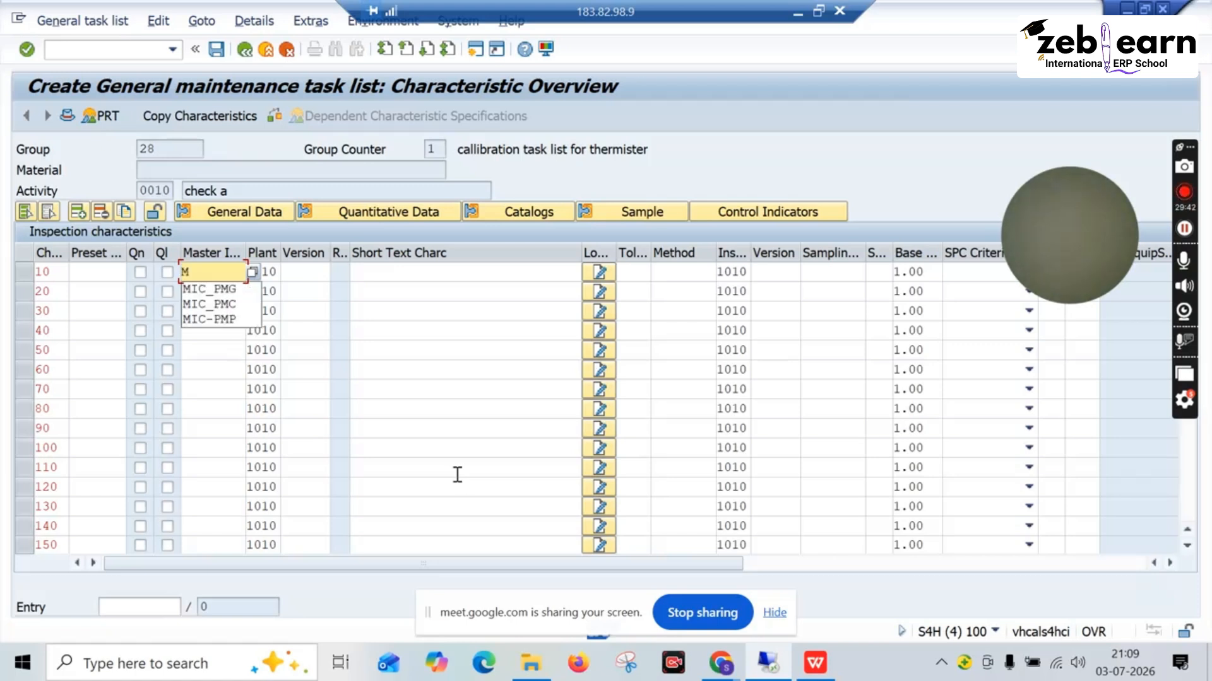
type("IC_")
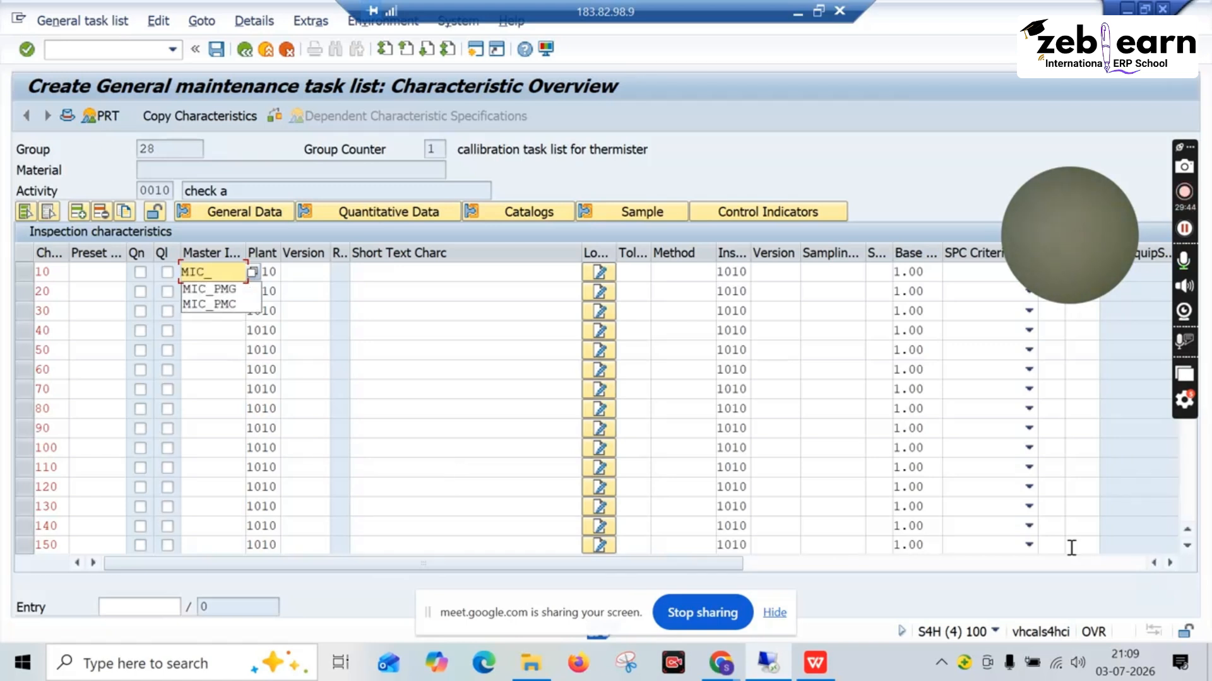
type("THER")
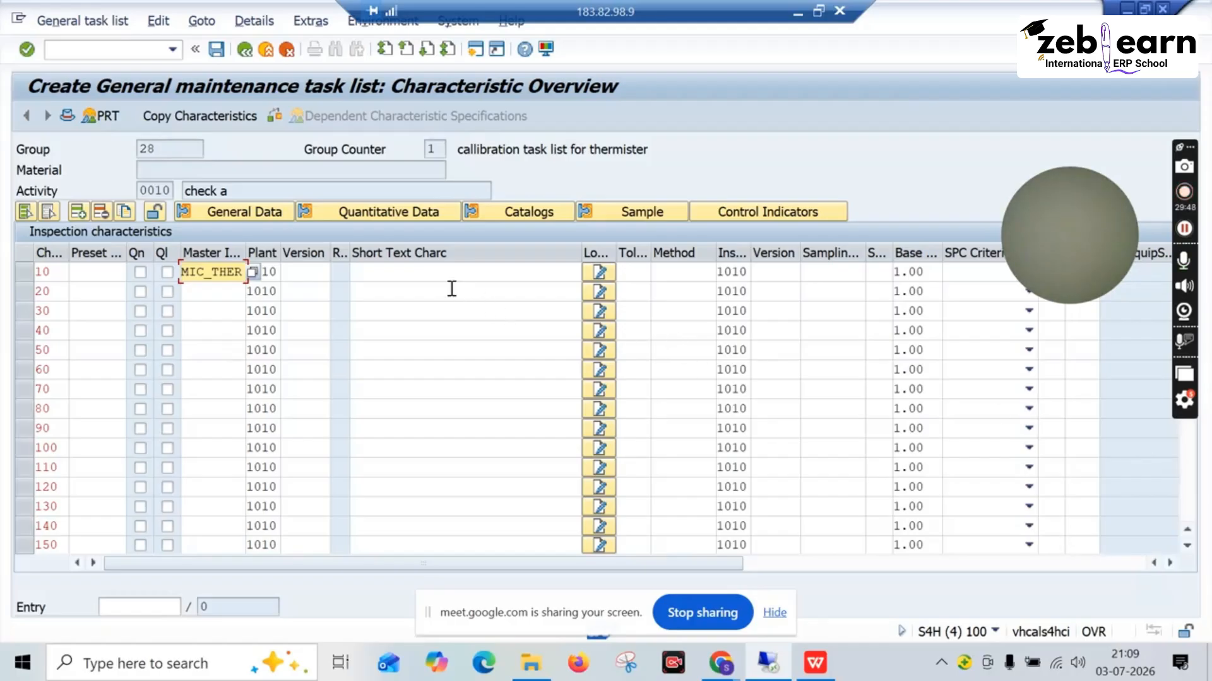
left_click(440, 273)
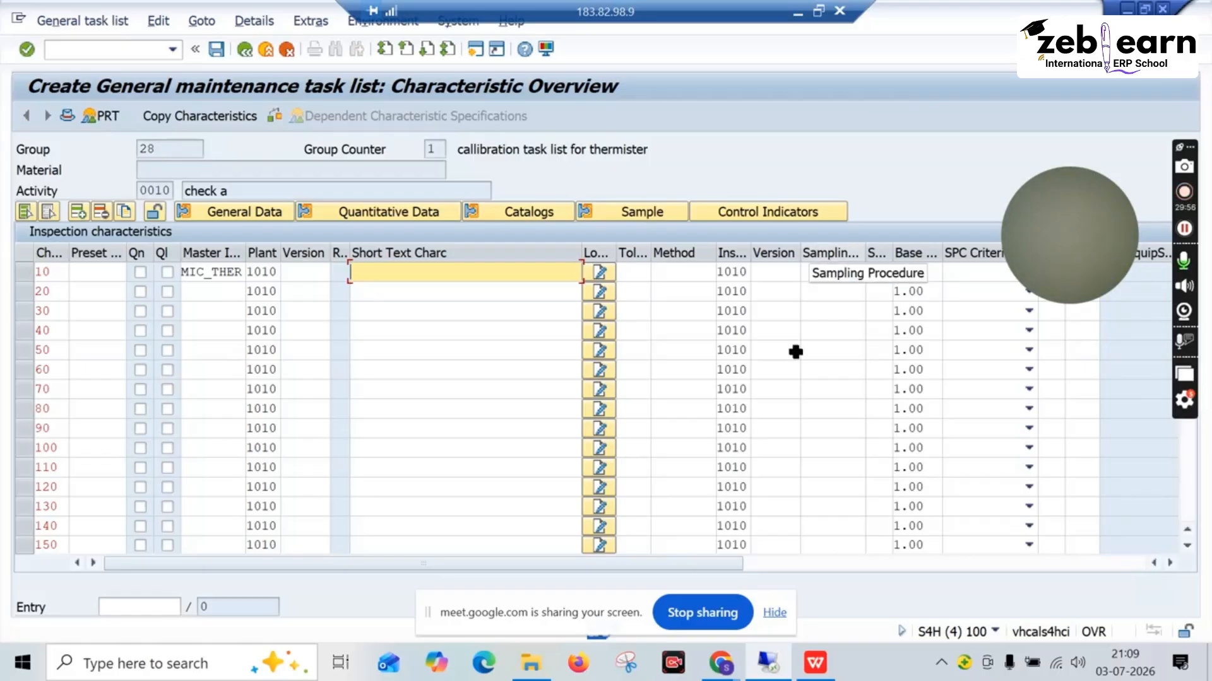
Recheck the sampling procedure name in WPS, return to SAP and assign sampling procedure SMTHER to characteristic 10
left_click(815, 663)
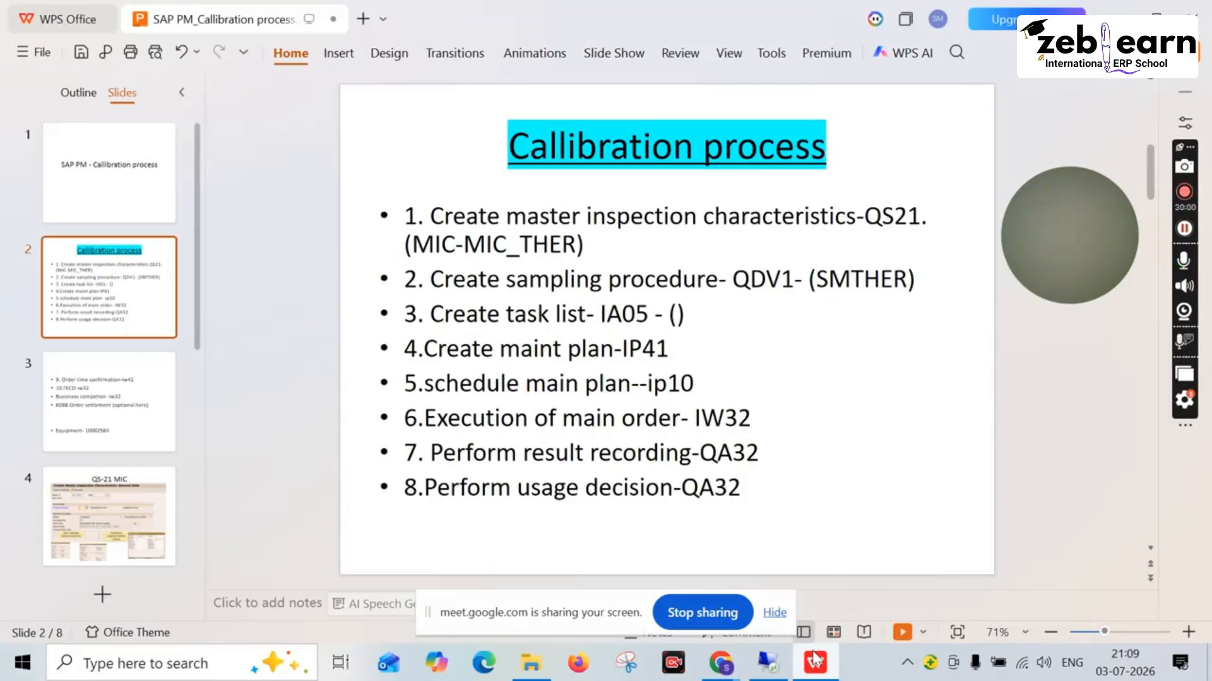
left_click(781, 660)
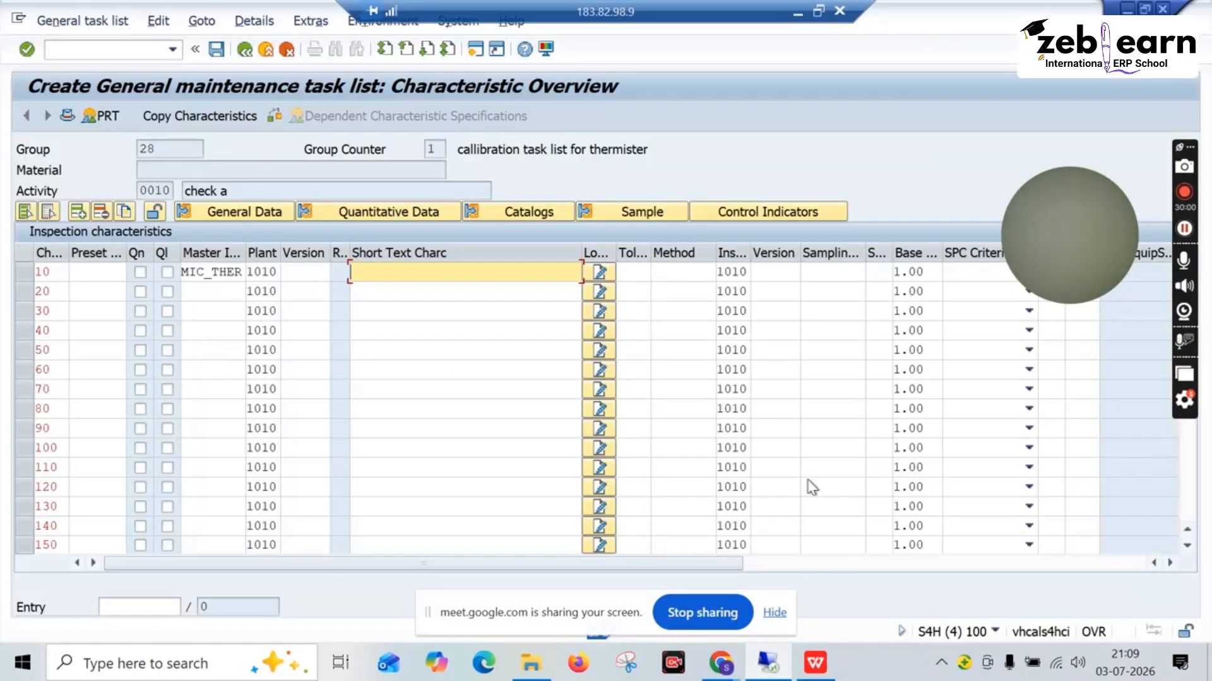
left_click(840, 271)
type("SMTHER")
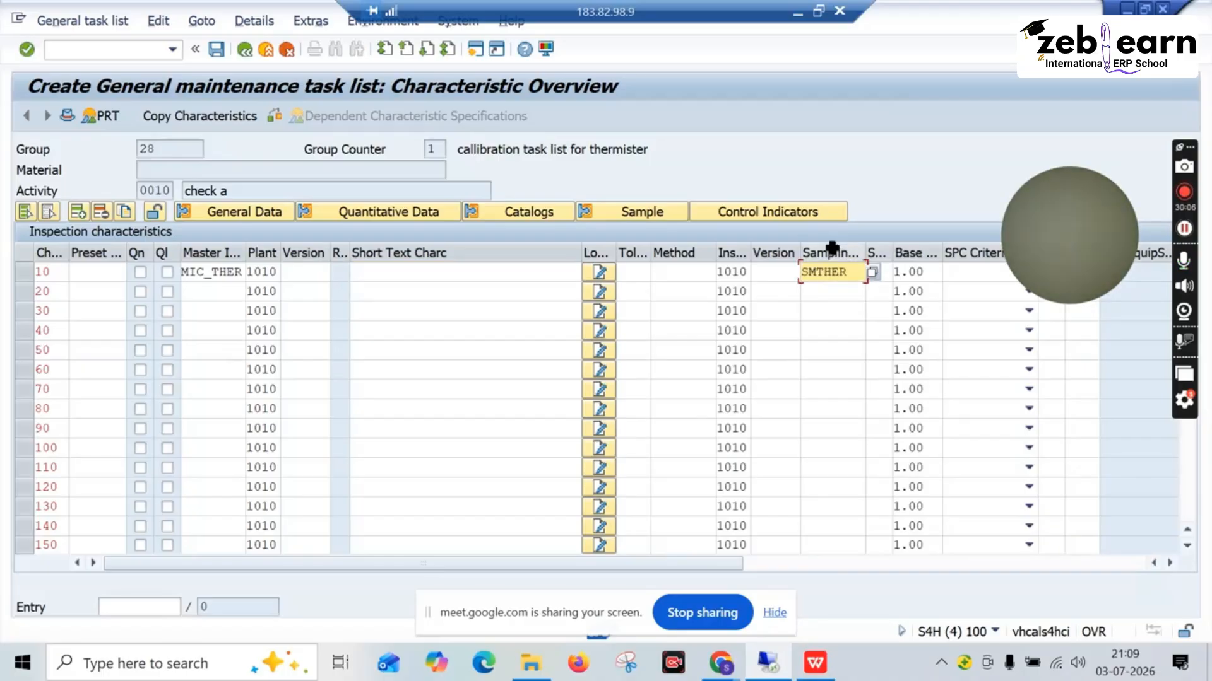
key("Return")
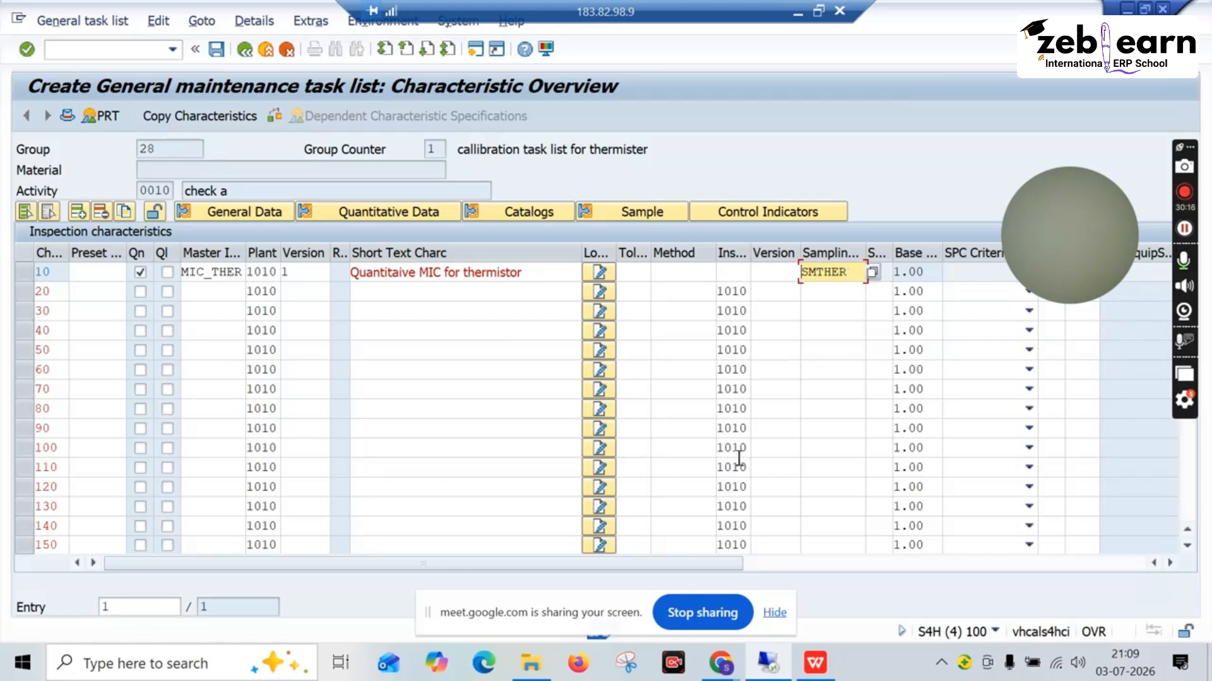
Review characteristic 10's unit, target value and limits, check the iA05- Create task for callib slide in WPS, and return to SAP
left_click_drag(648, 566, 740, 556)
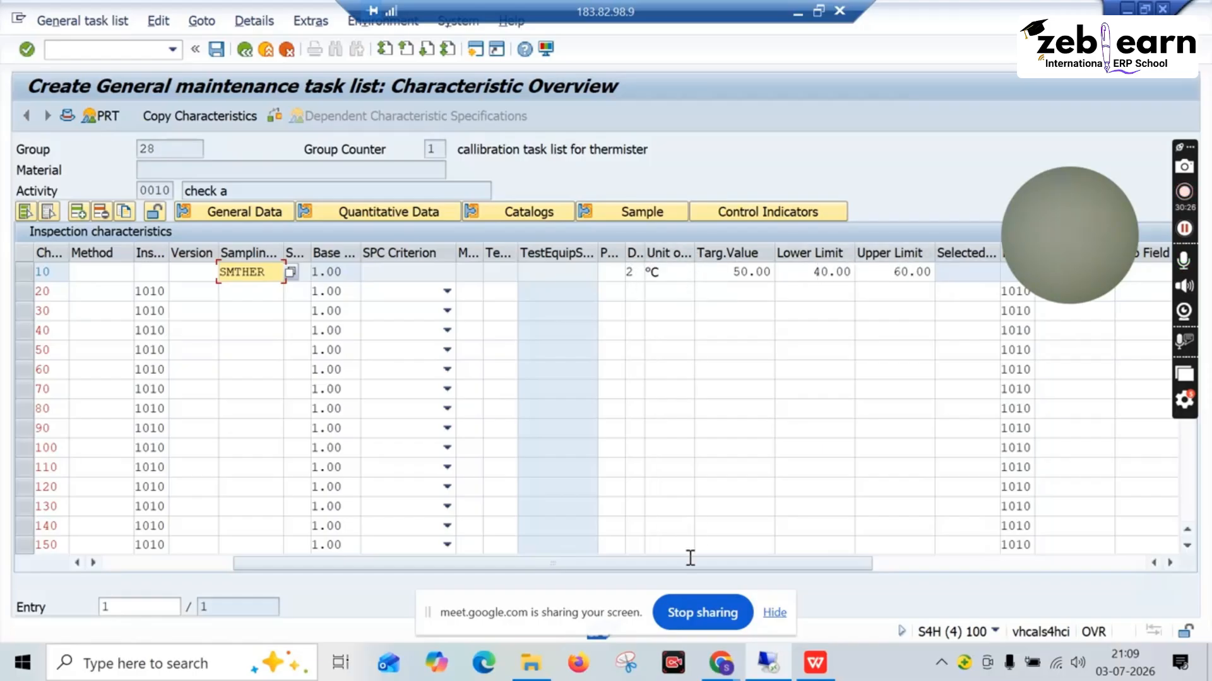
left_click_drag(723, 556, 433, 544)
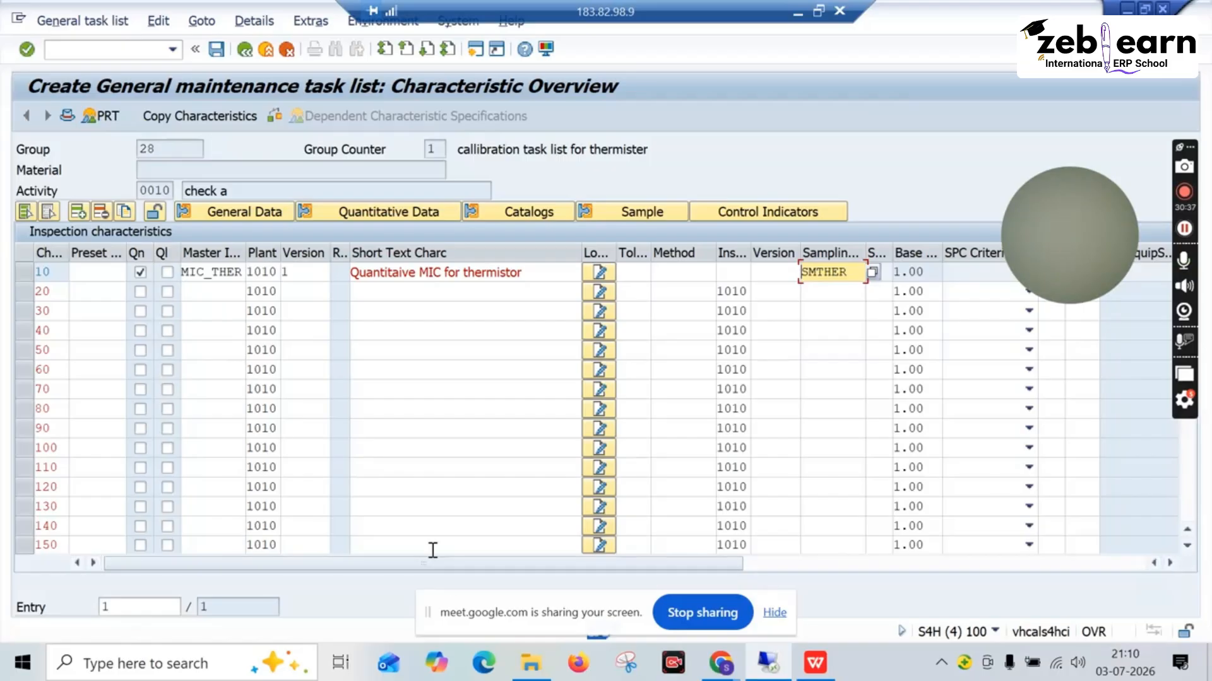
left_click(814, 664)
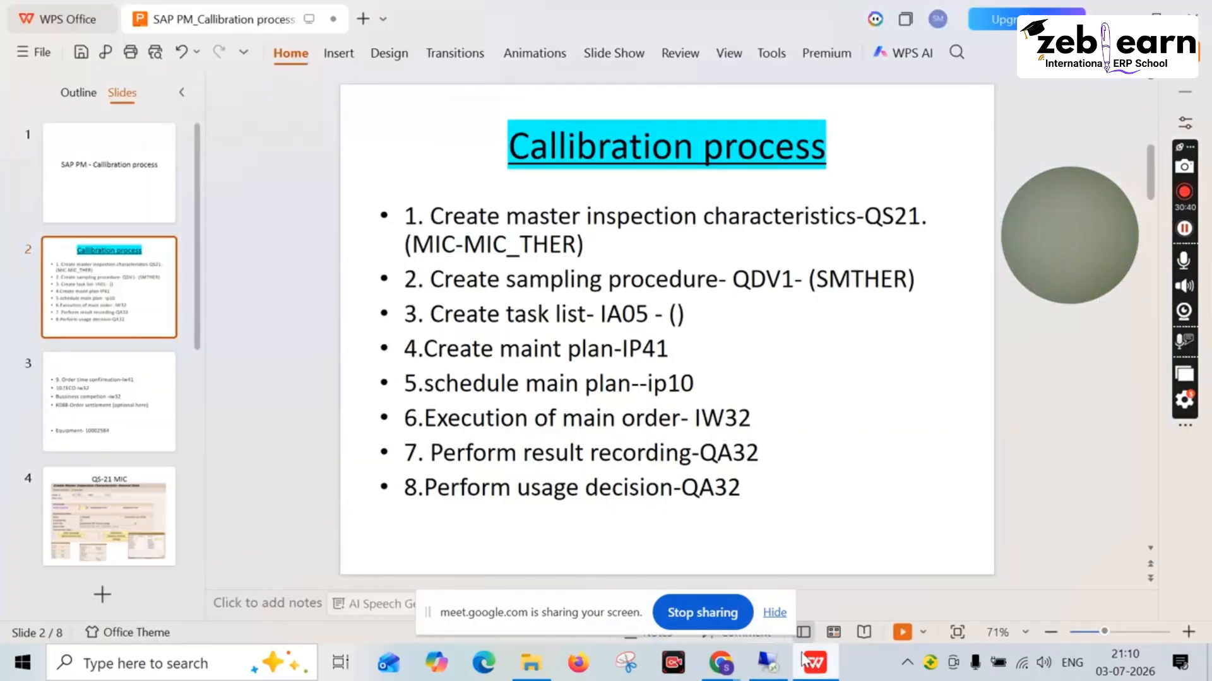
left_click(152, 489)
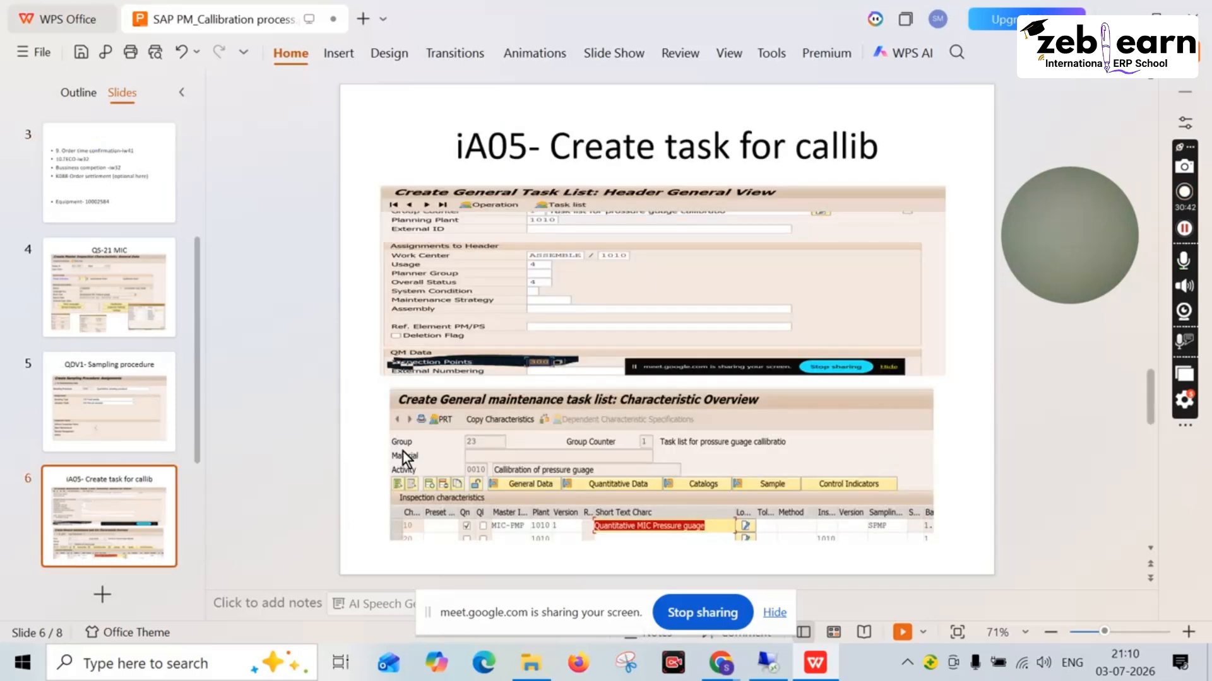
scroll(145, 561, "down", 2)
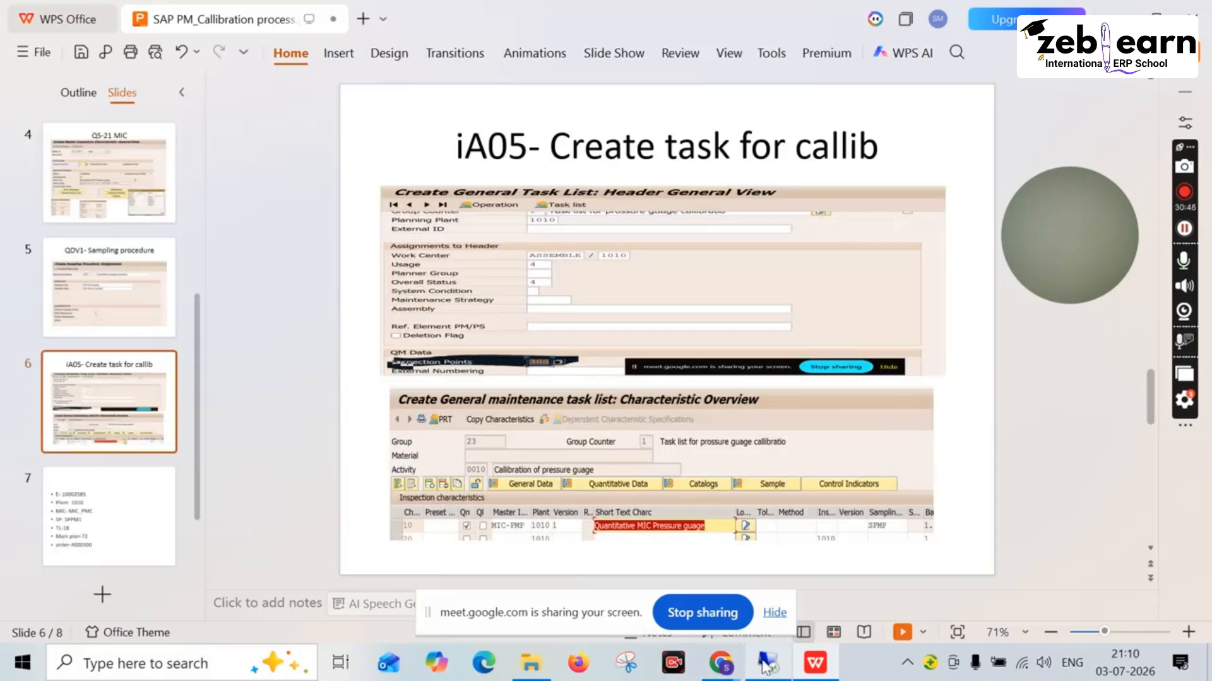
mouse_move(765, 664)
left_click(748, 597)
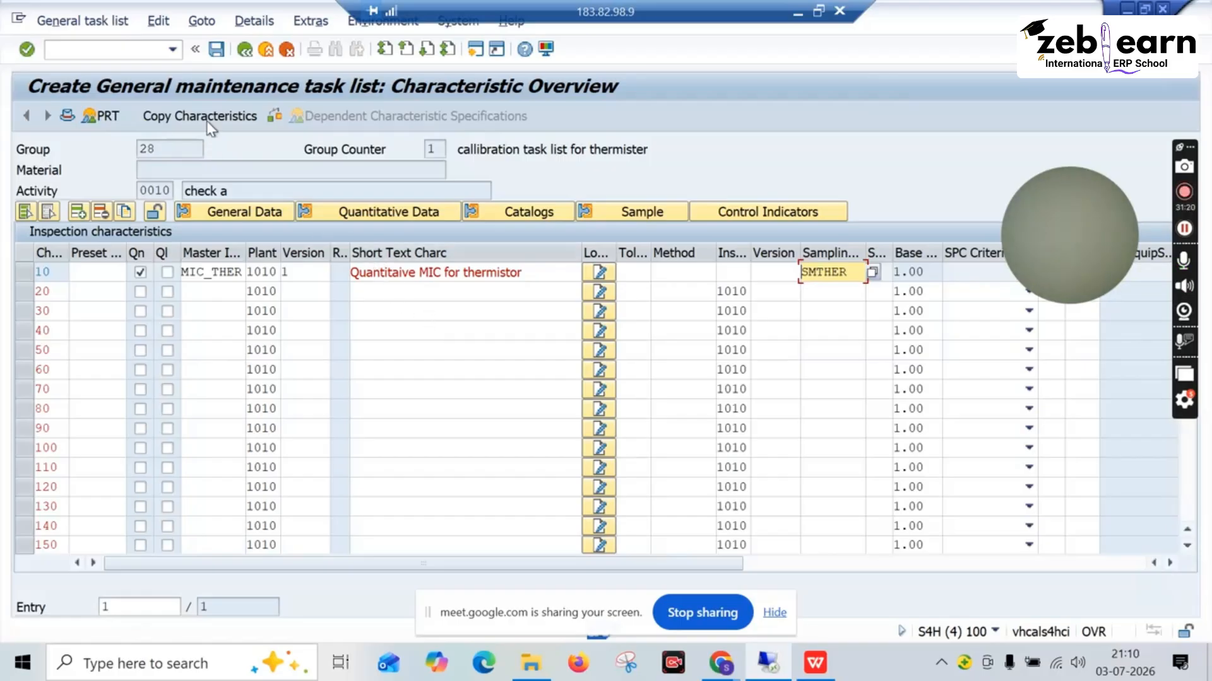
Save the general task list and record its number 28 beside IA05 on the Callibration process slide in WPS
left_click(214, 48)
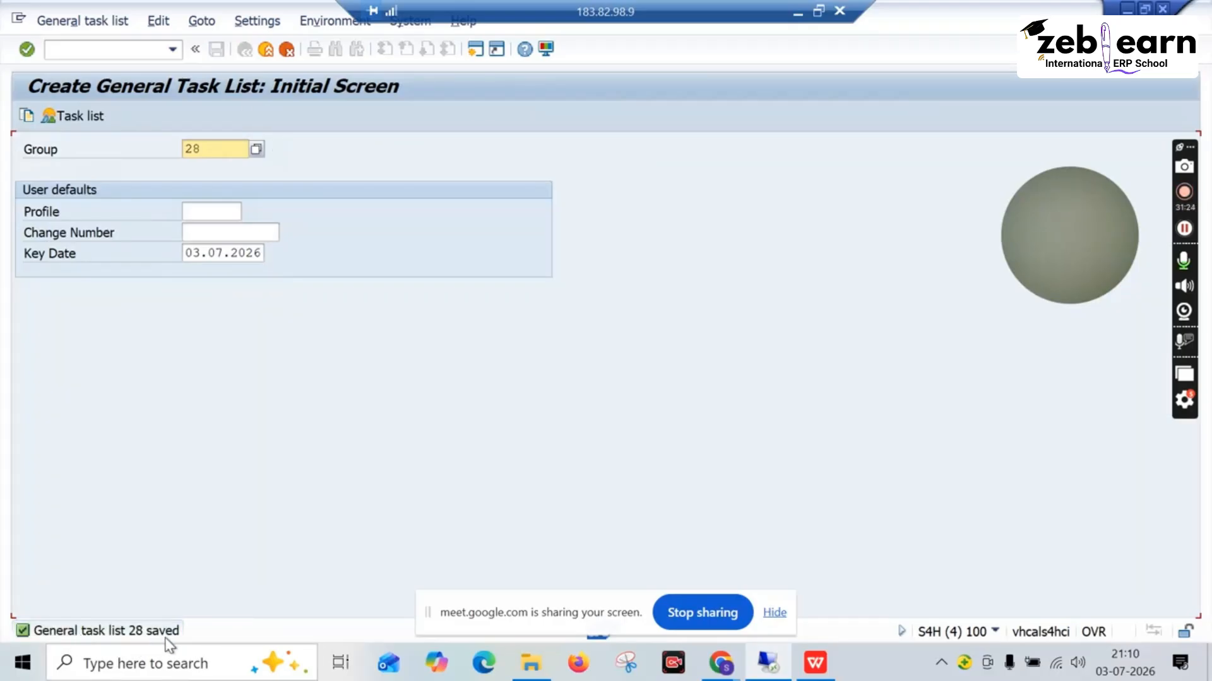
left_click(815, 663)
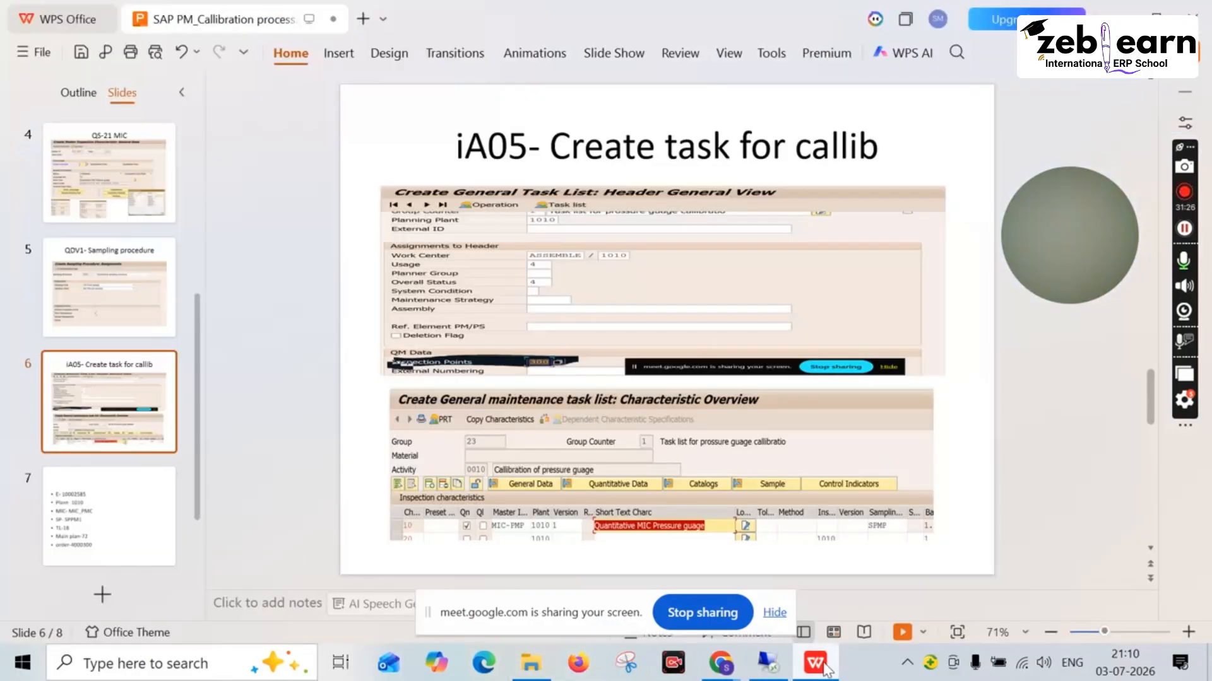
scroll(111, 316, "up", 5)
left_click(111, 287)
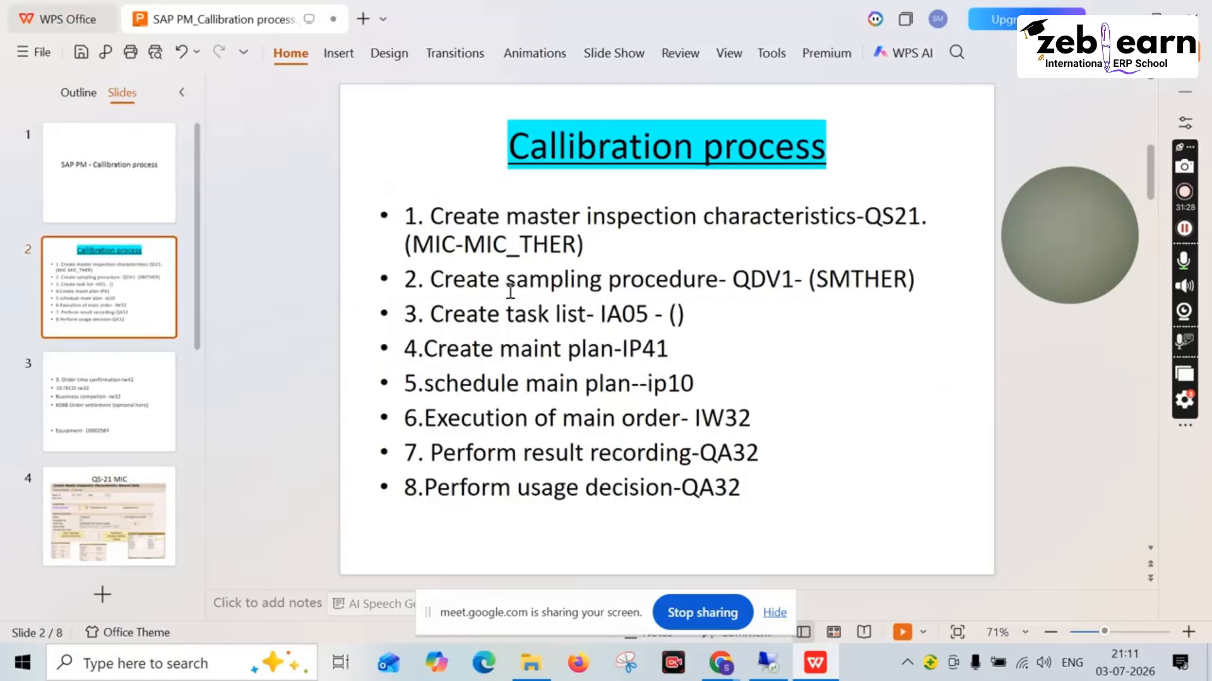
left_click(679, 313)
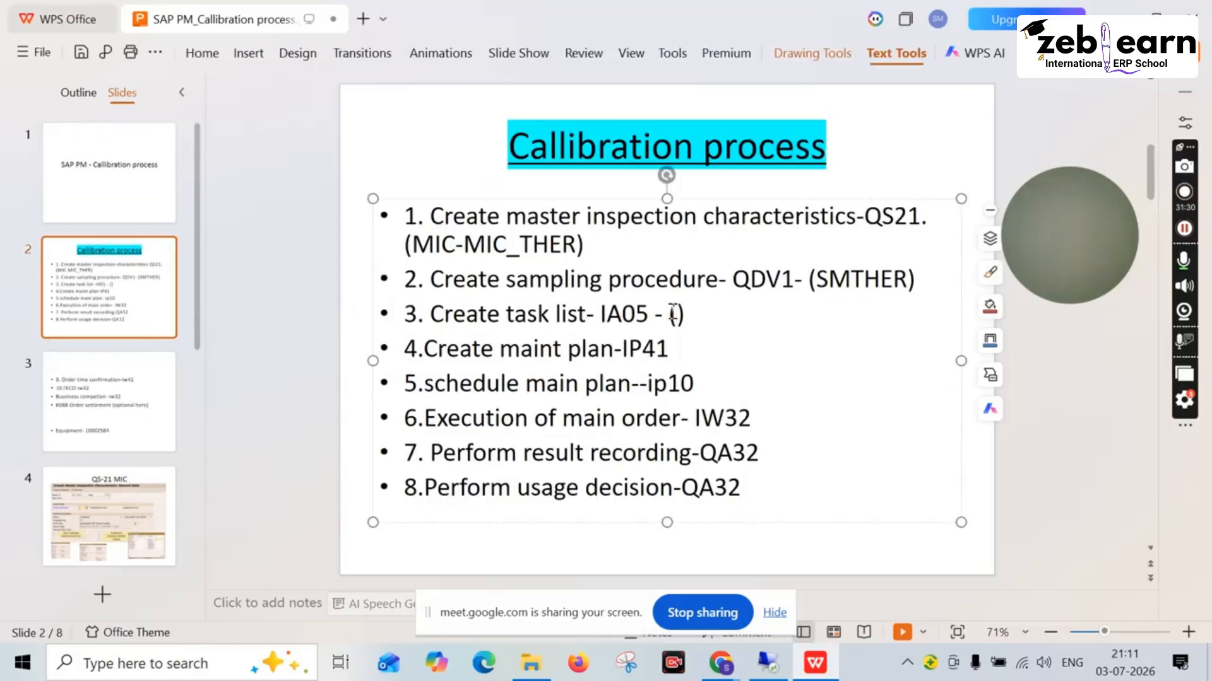
type("28")
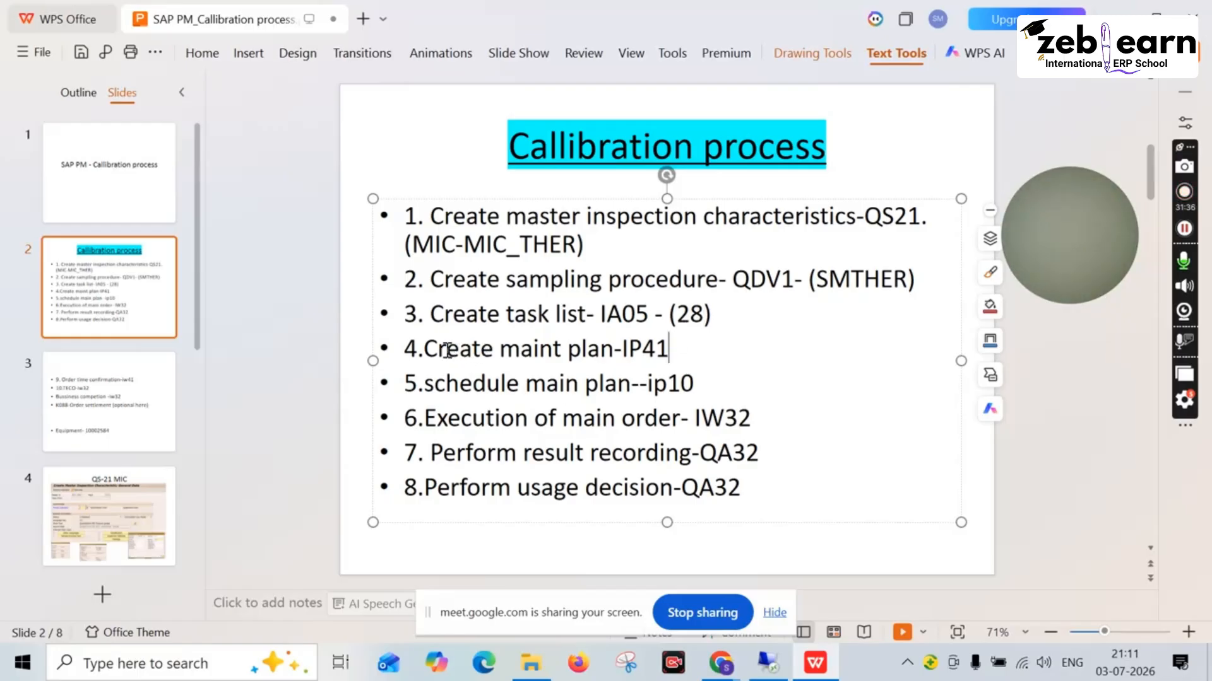
Check the maintenance plan transaction code on the slide, return to SAP, leave the task list transaction and start IP41
left_click_drag(613, 352, 429, 361)
left_click(578, 369)
left_click_drag(671, 348, 623, 353)
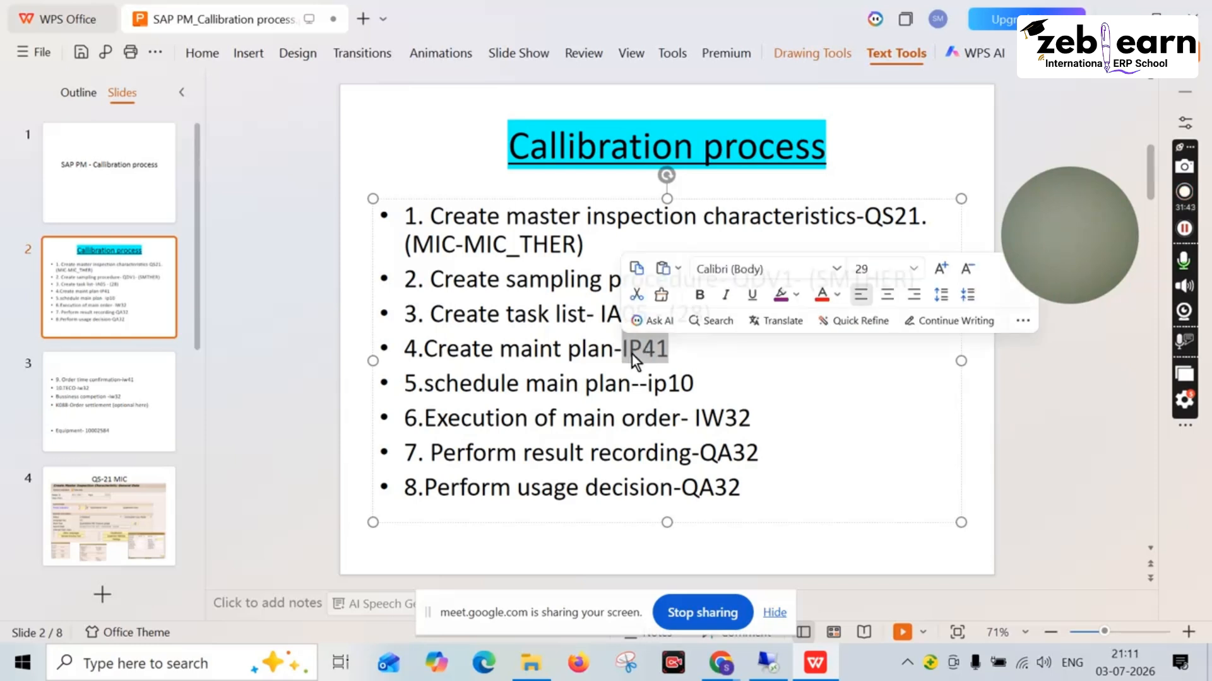
left_click(674, 348)
left_click_drag(673, 347, 626, 350)
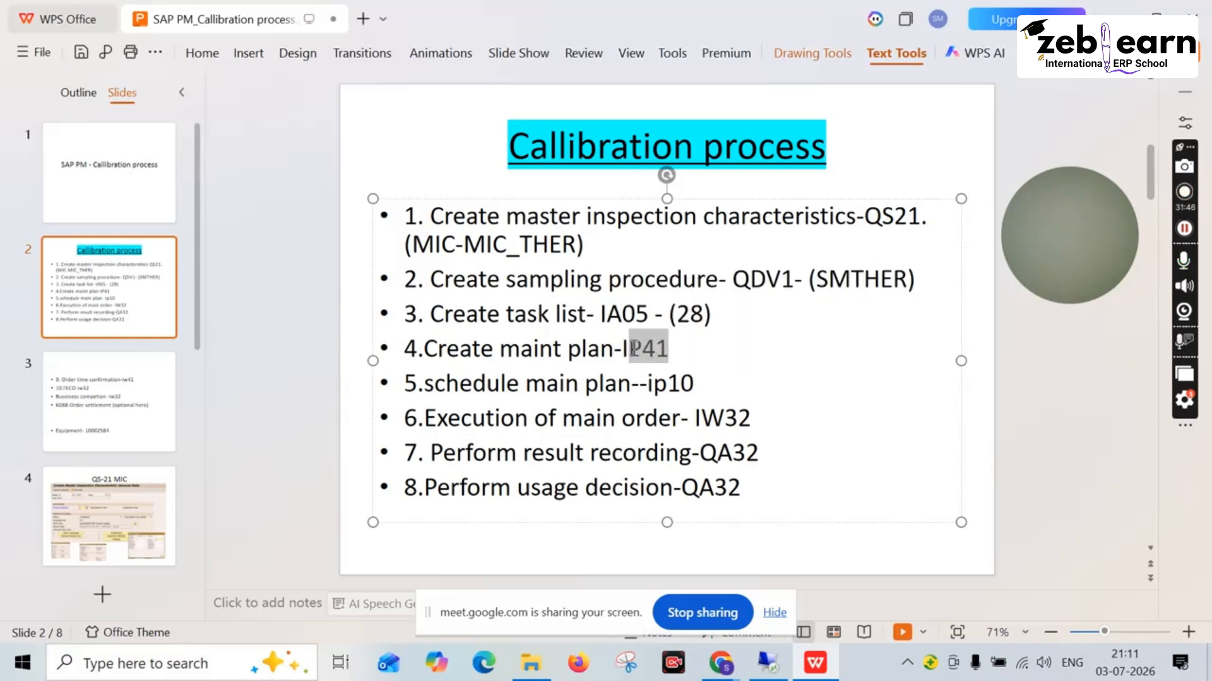
left_click(768, 662)
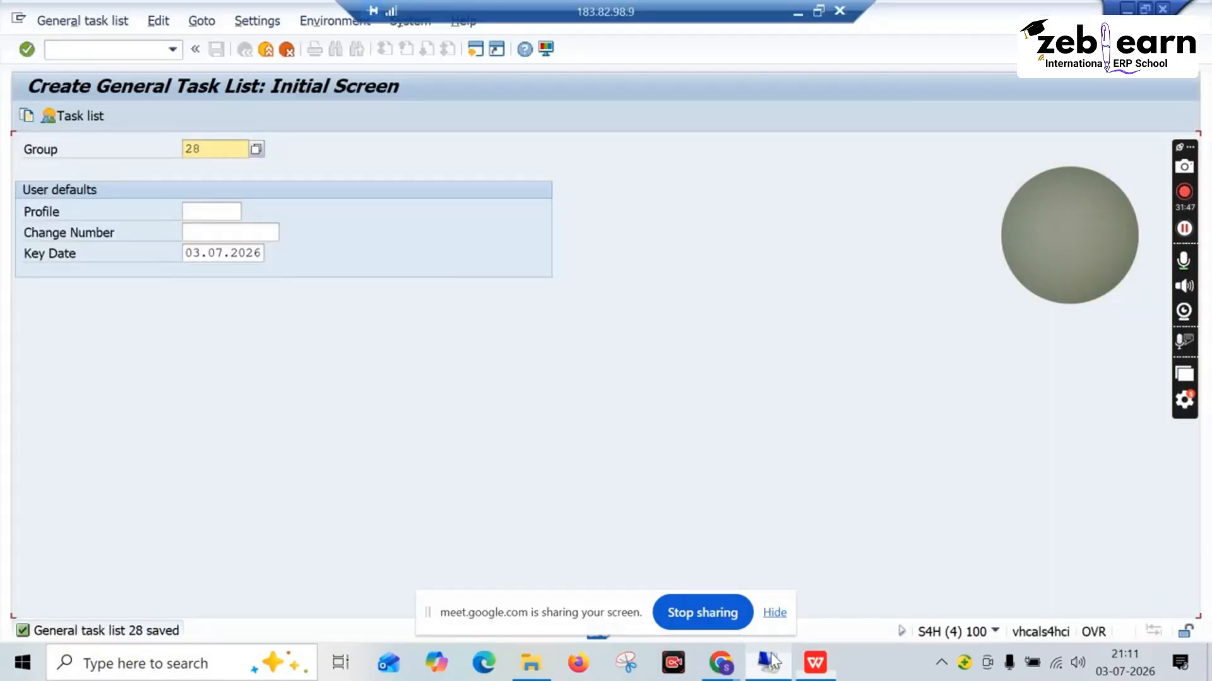
left_click(266, 50)
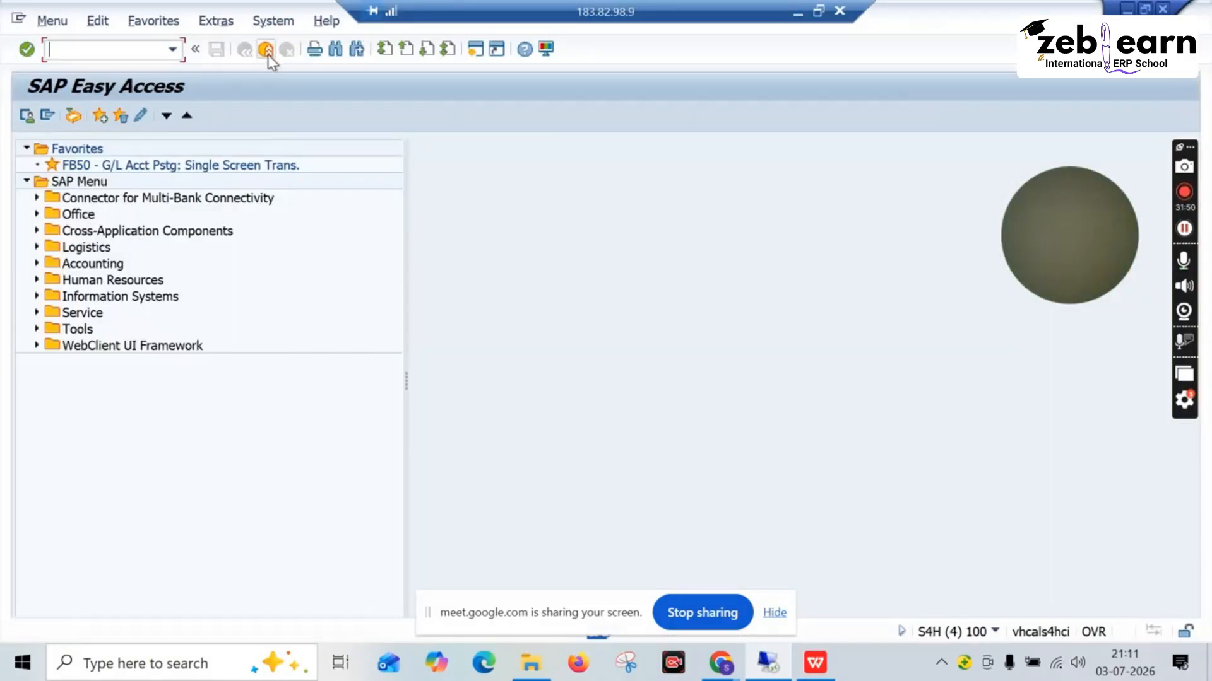
type("IP41")
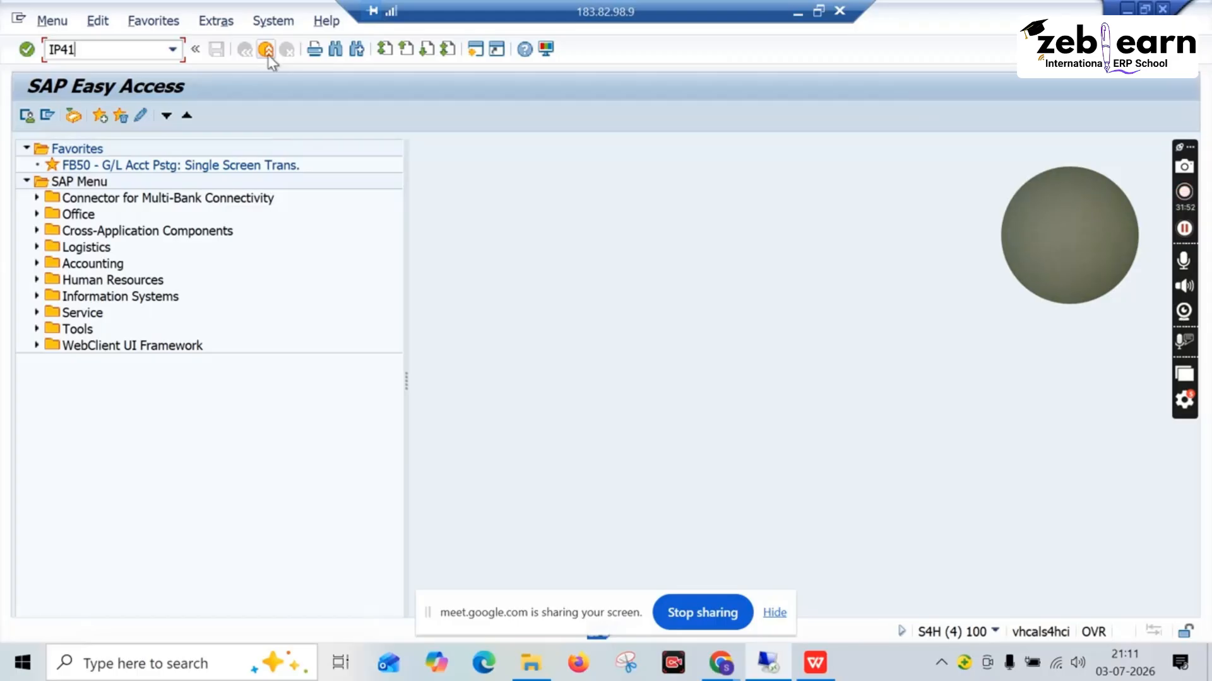
key("Return")
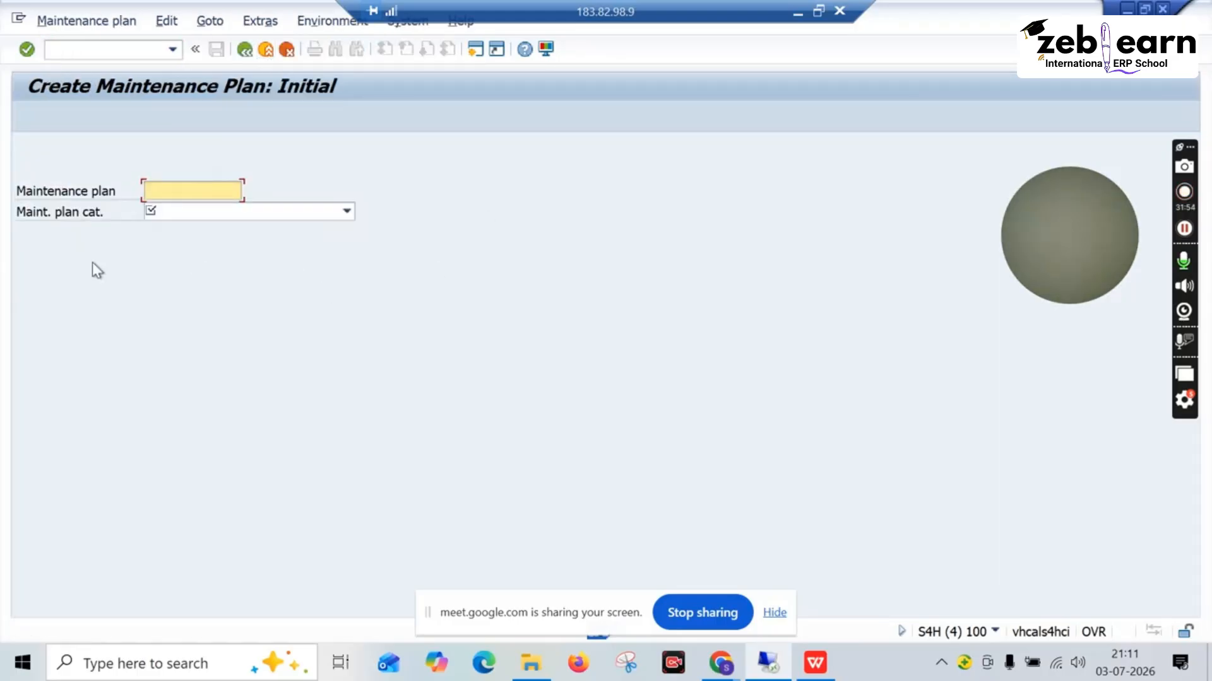
Leave the maintenance plan number blank and open the maintenance plan category choices
left_click(188, 188)
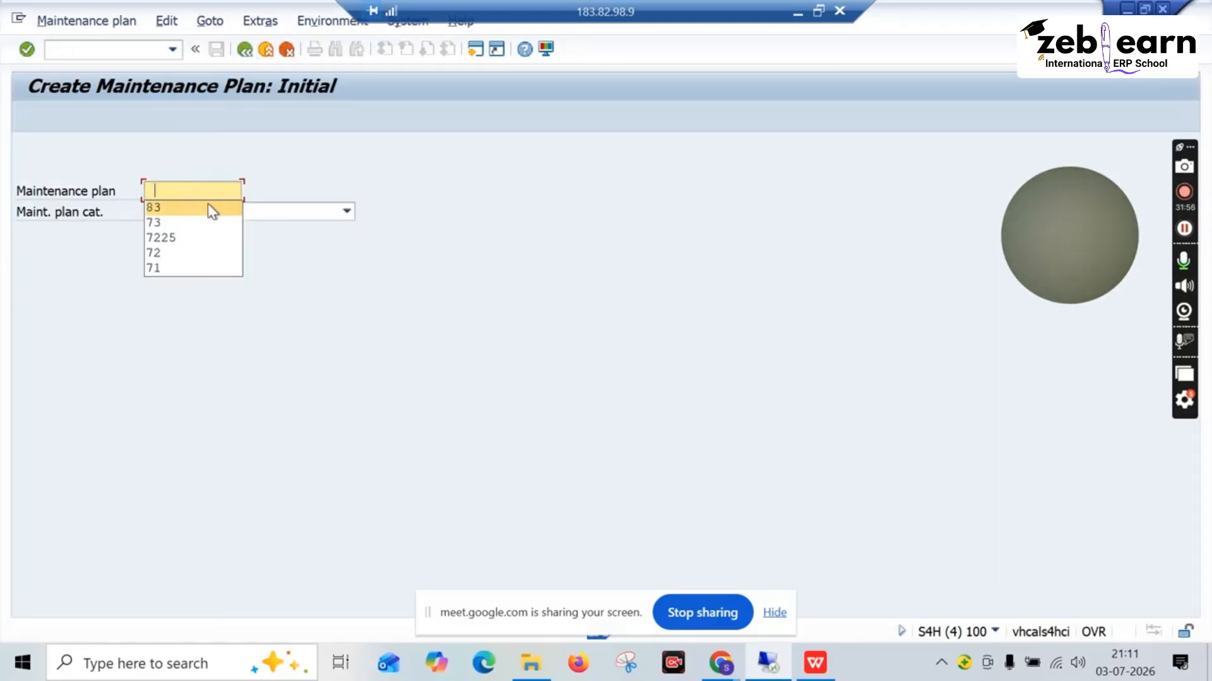
left_click(294, 183)
left_click(347, 212)
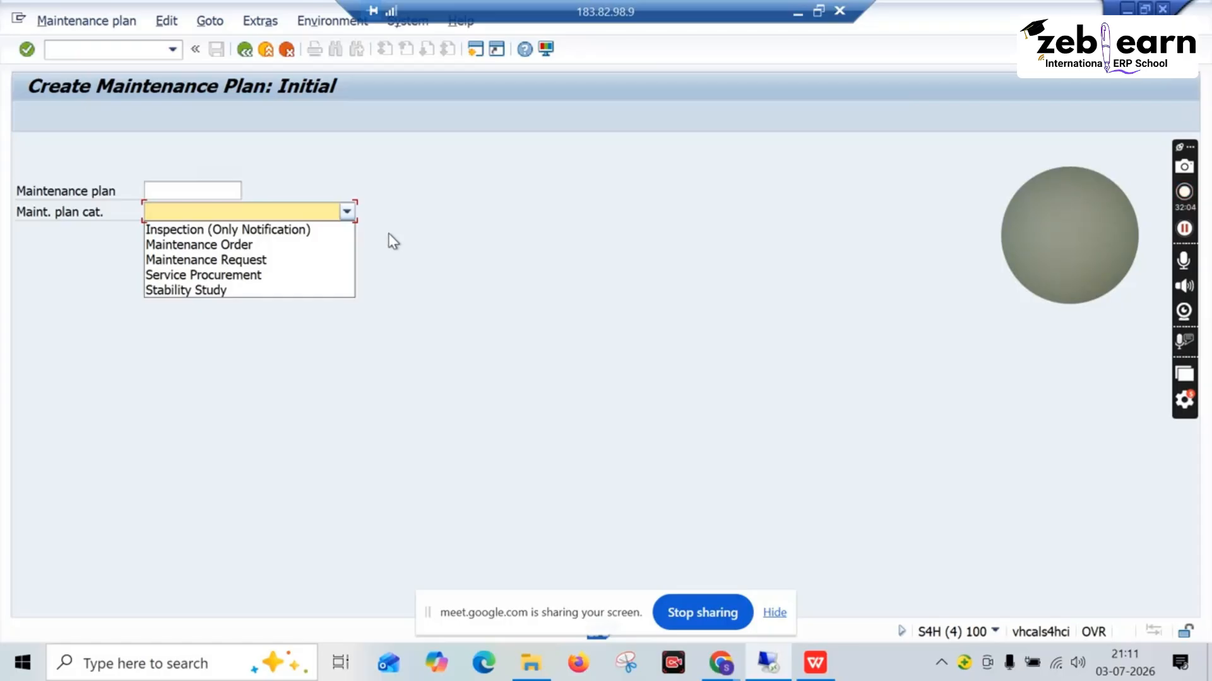
Review the iA05- Create task for callib and Callibration process slides in WPS, and return to SAP
left_click(815, 663)
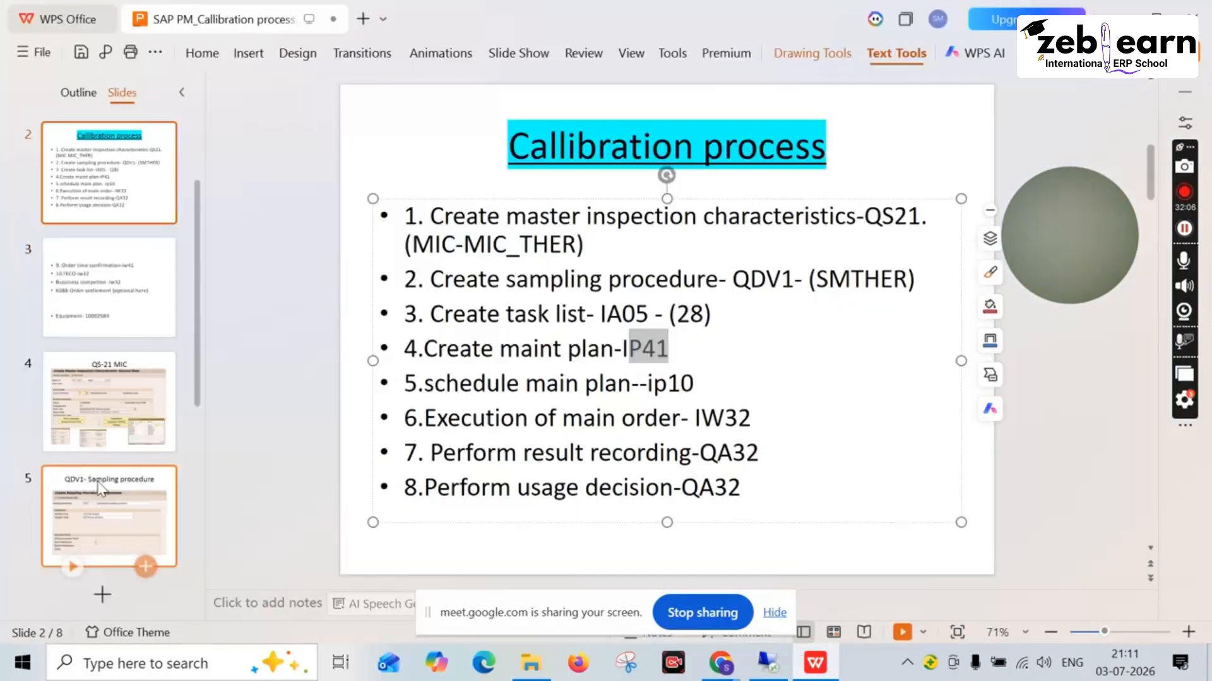
scroll(98, 489, "down", 2)
left_click(100, 483)
scroll(104, 483, "down", 2)
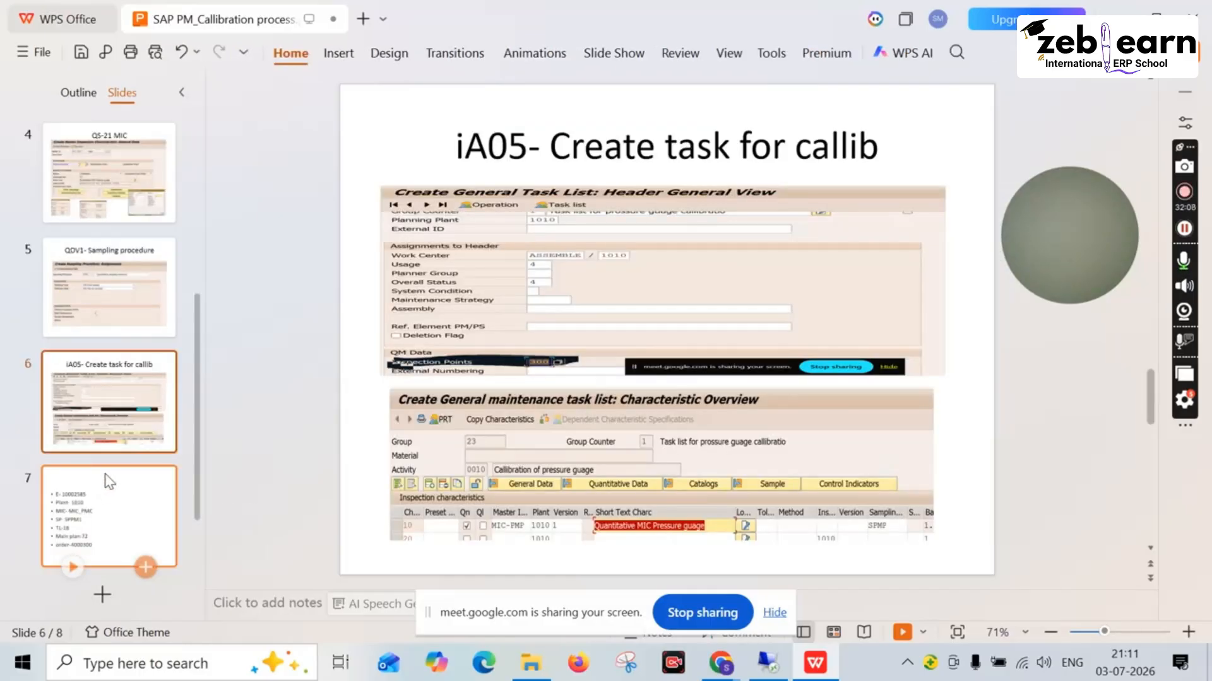
left_click(109, 479)
left_click(109, 410)
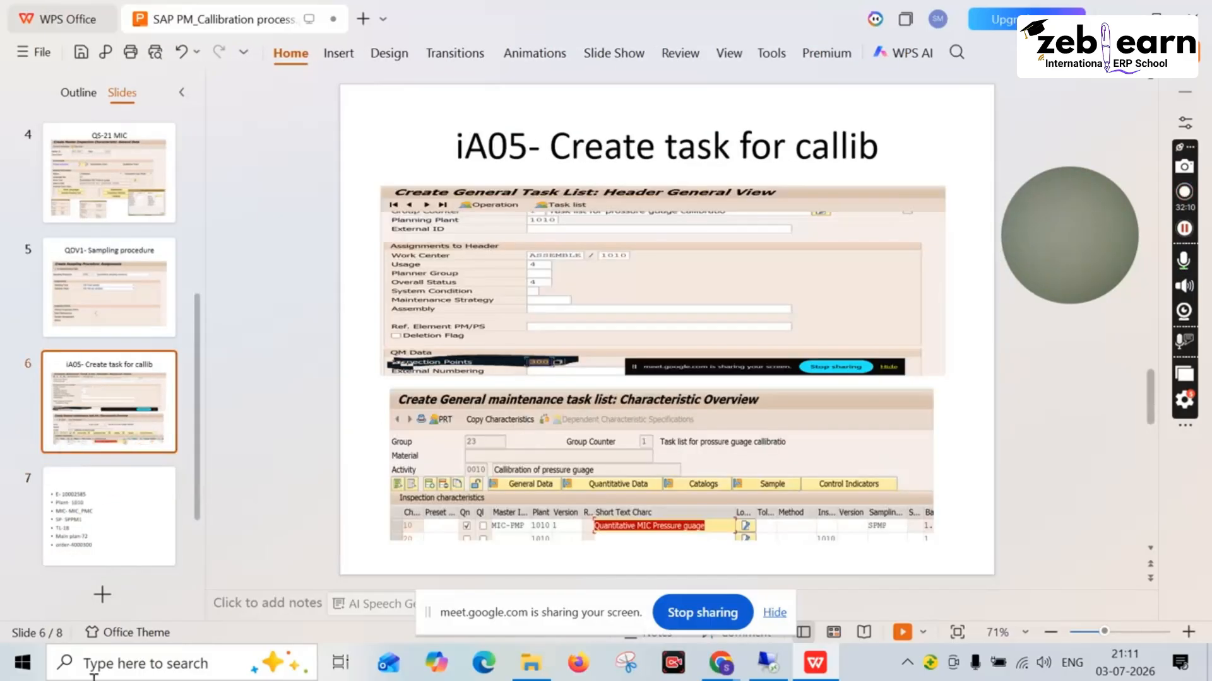
scroll(104, 308, "up", 3)
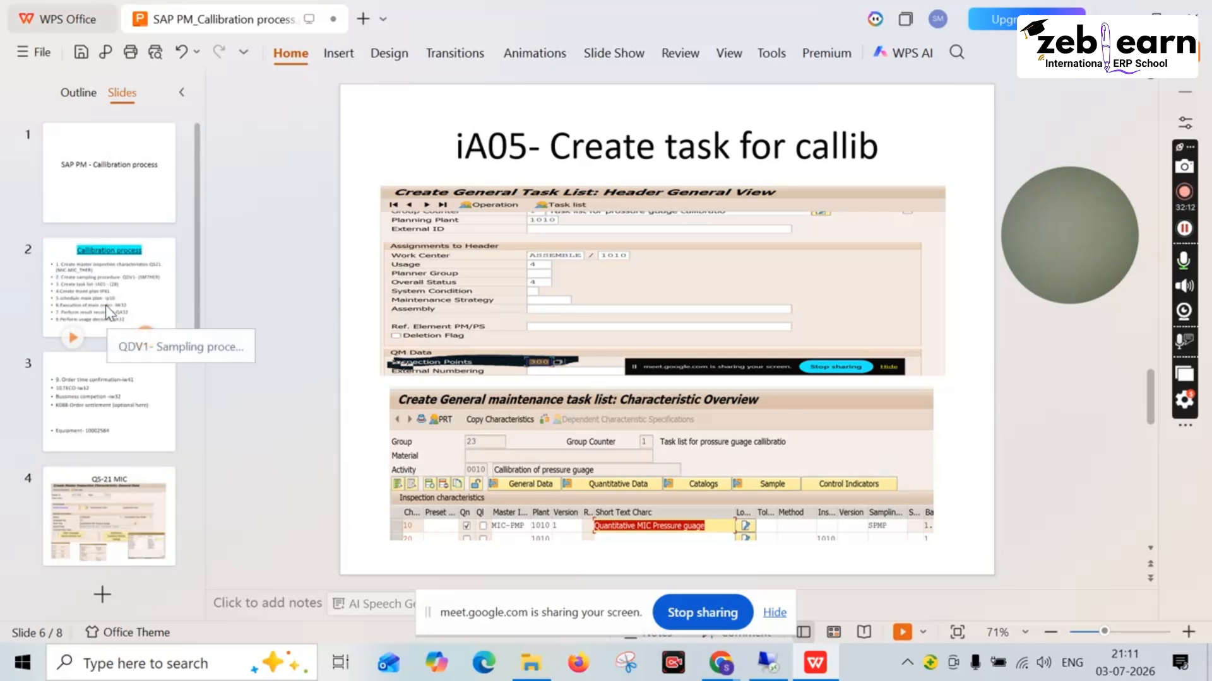
left_click(105, 305)
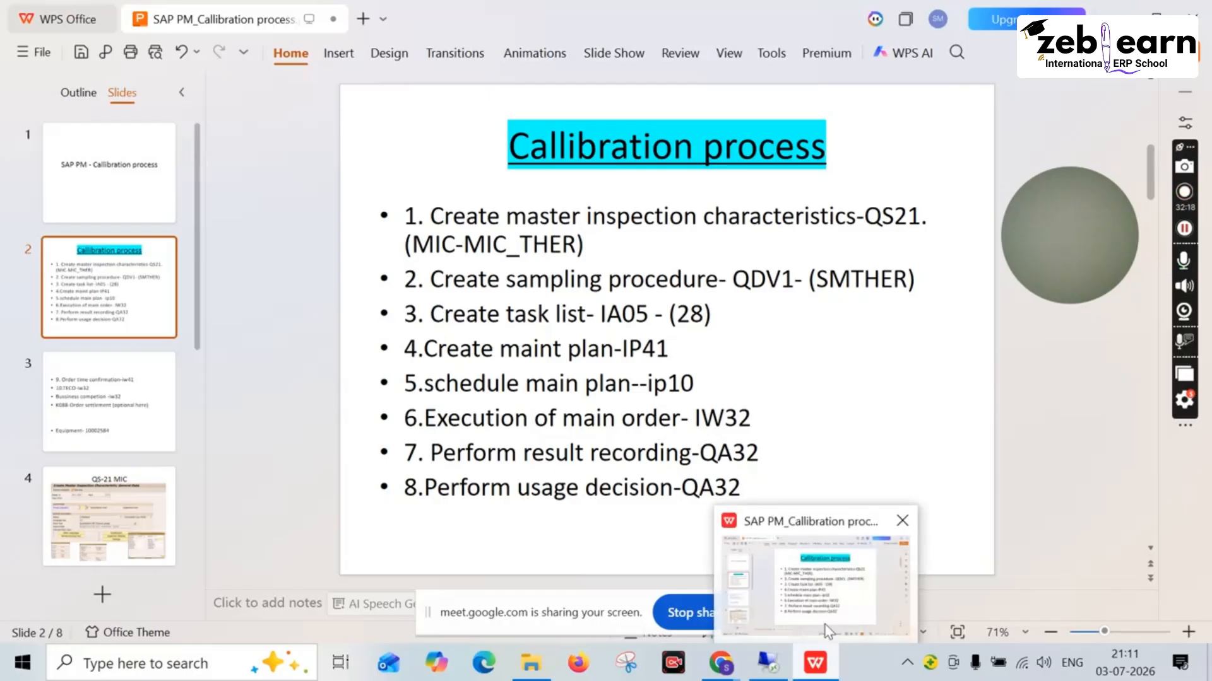
left_click(751, 629)
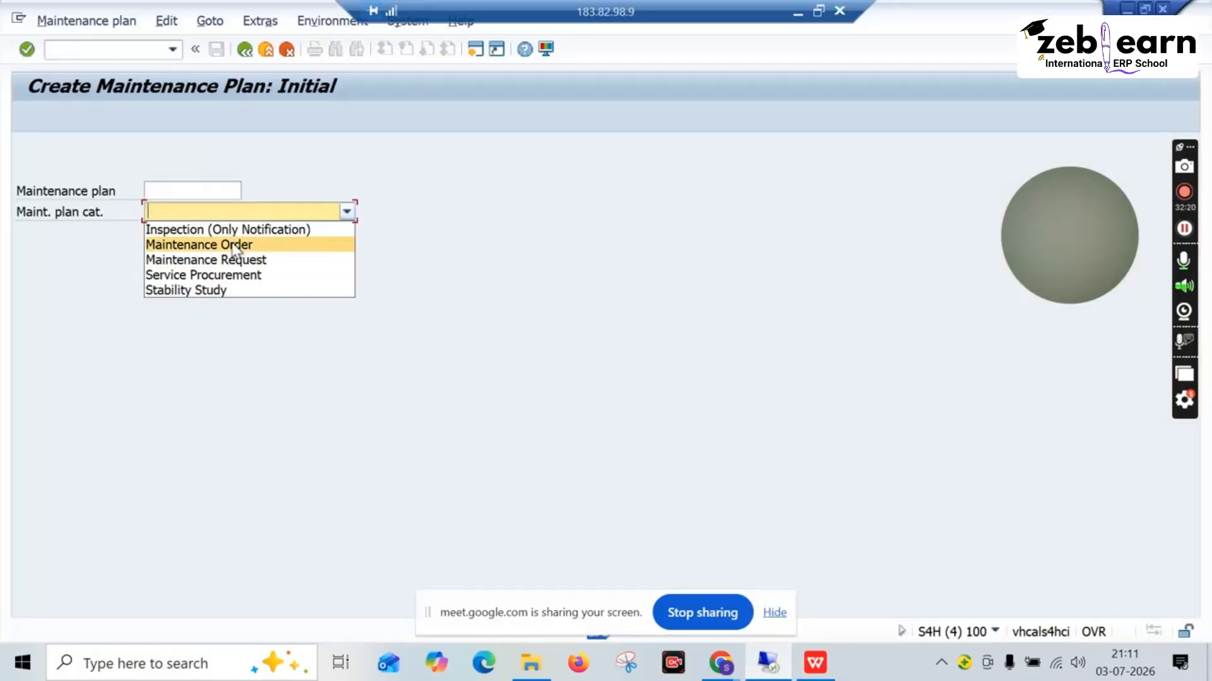
Check the Google Meet call and return to the initial maintenance plan screen in SAP
mouse_move(725, 659)
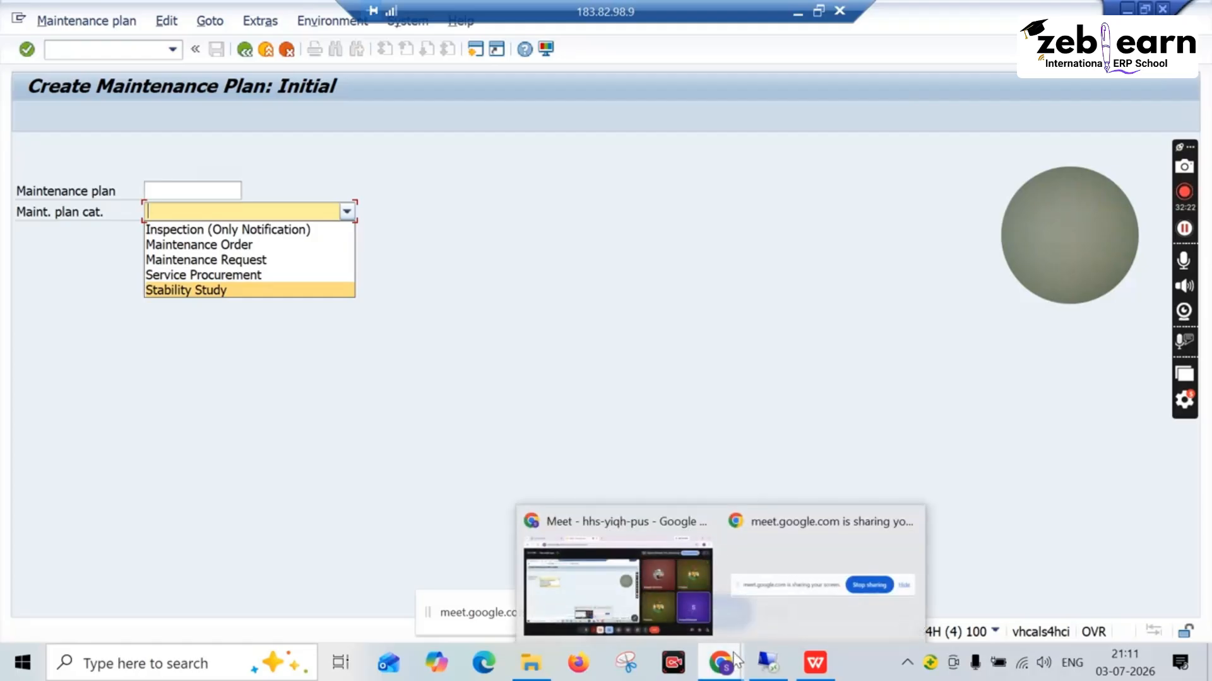
left_click(677, 582)
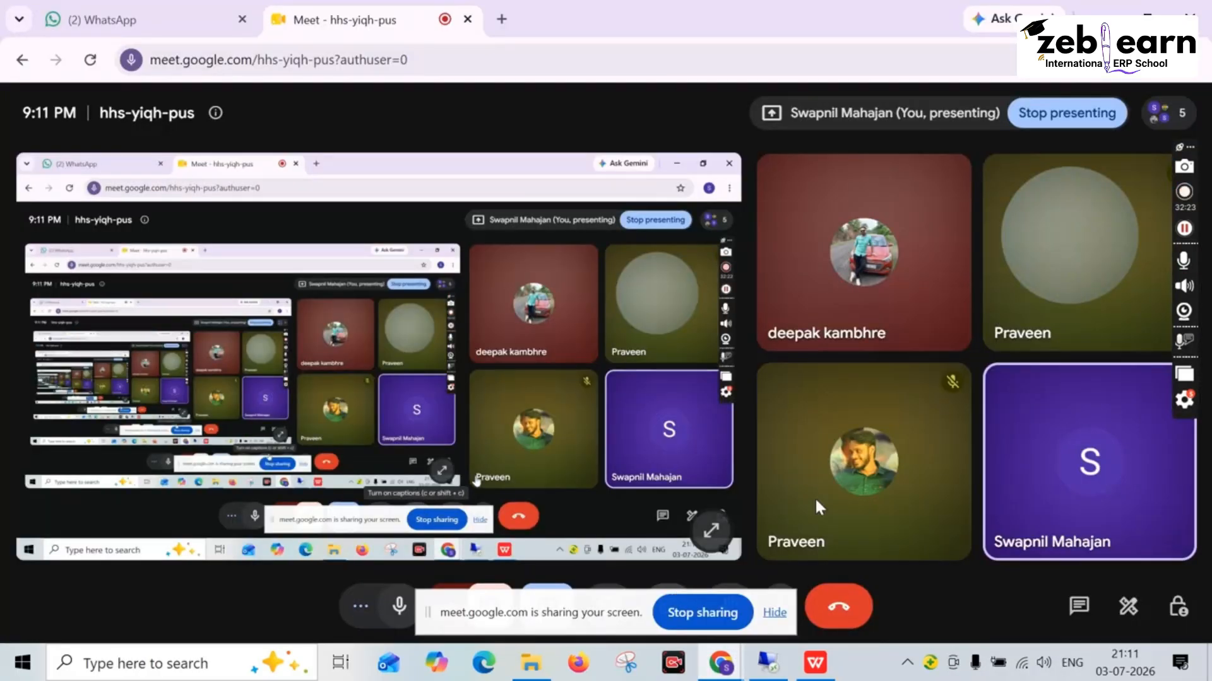
left_click(771, 668)
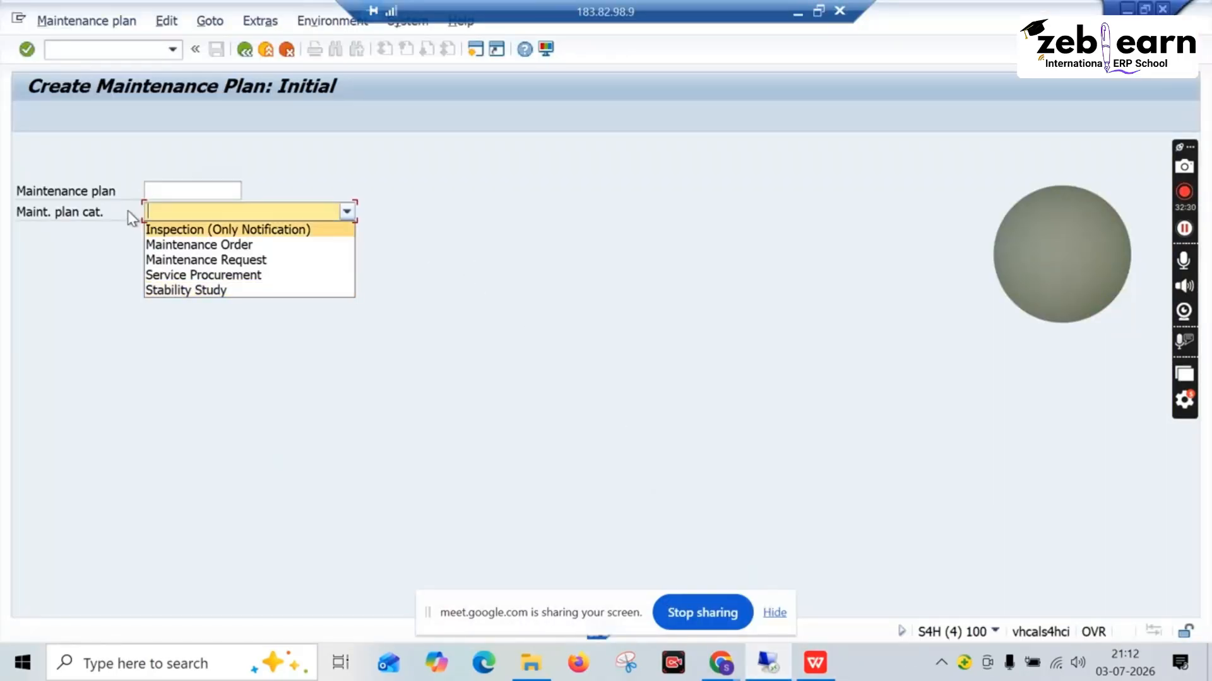
Leave the maintenance plan number blank, select Maintenance Order as the plan category and continue to the single cycle plan
left_click(169, 190)
left_click(169, 190)
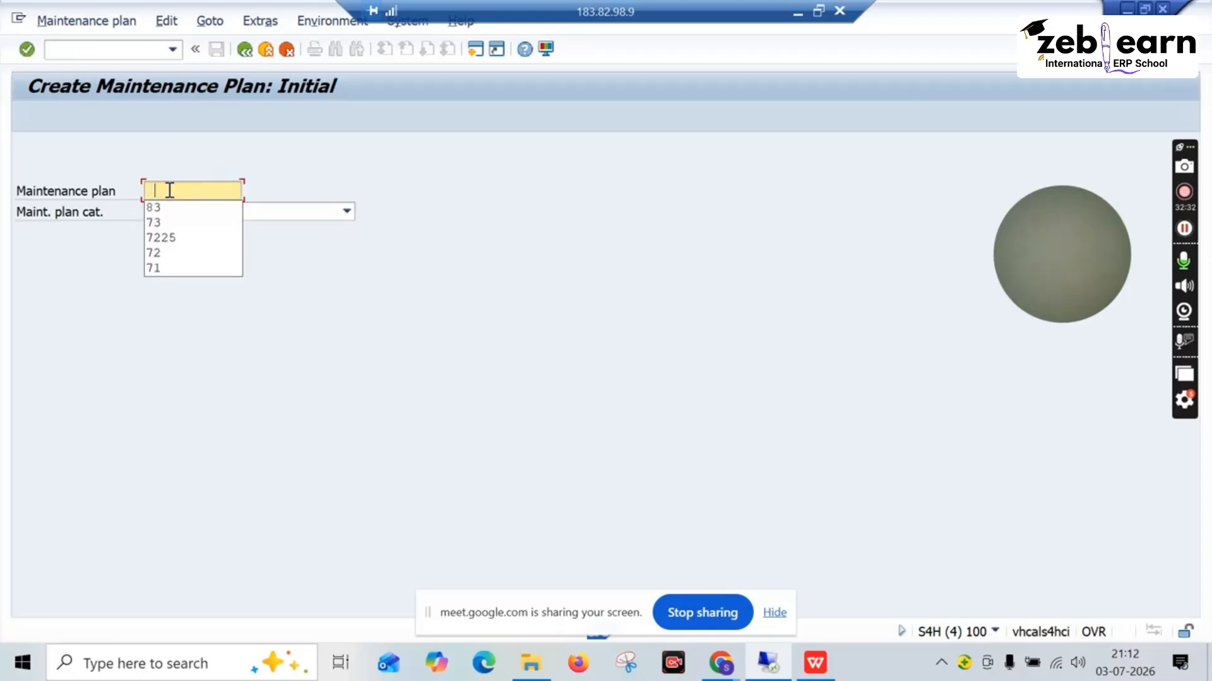
key("Return")
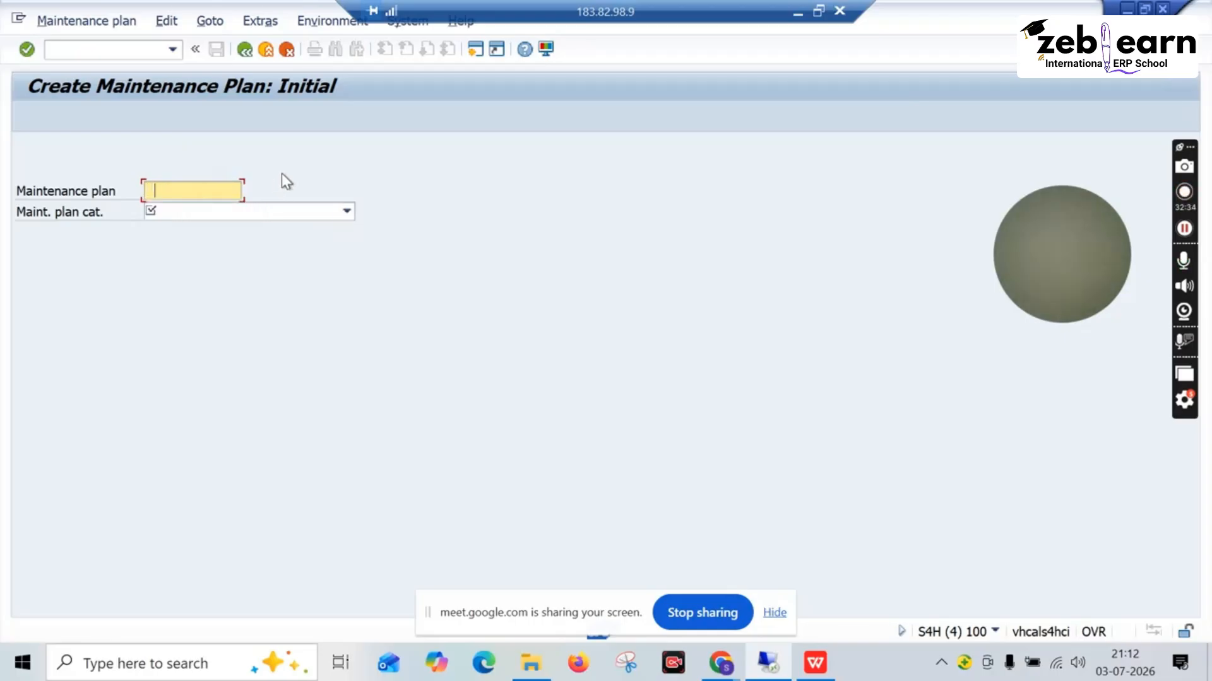
left_click(348, 212)
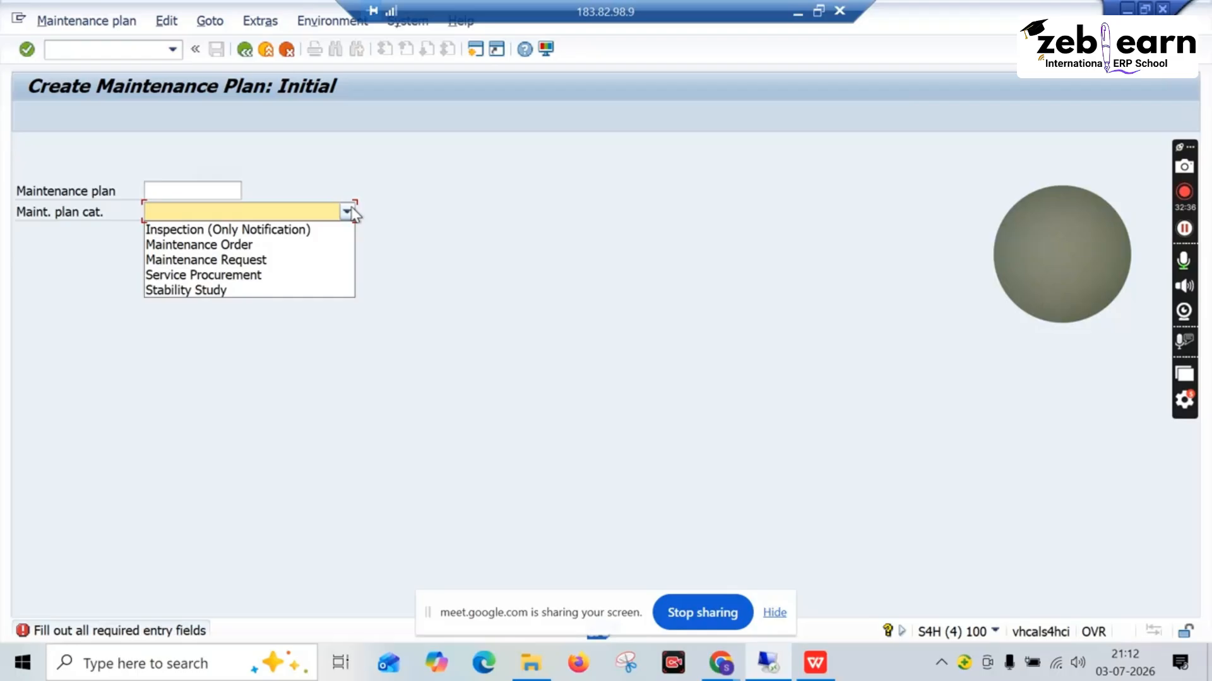
left_click(243, 246)
key("Return")
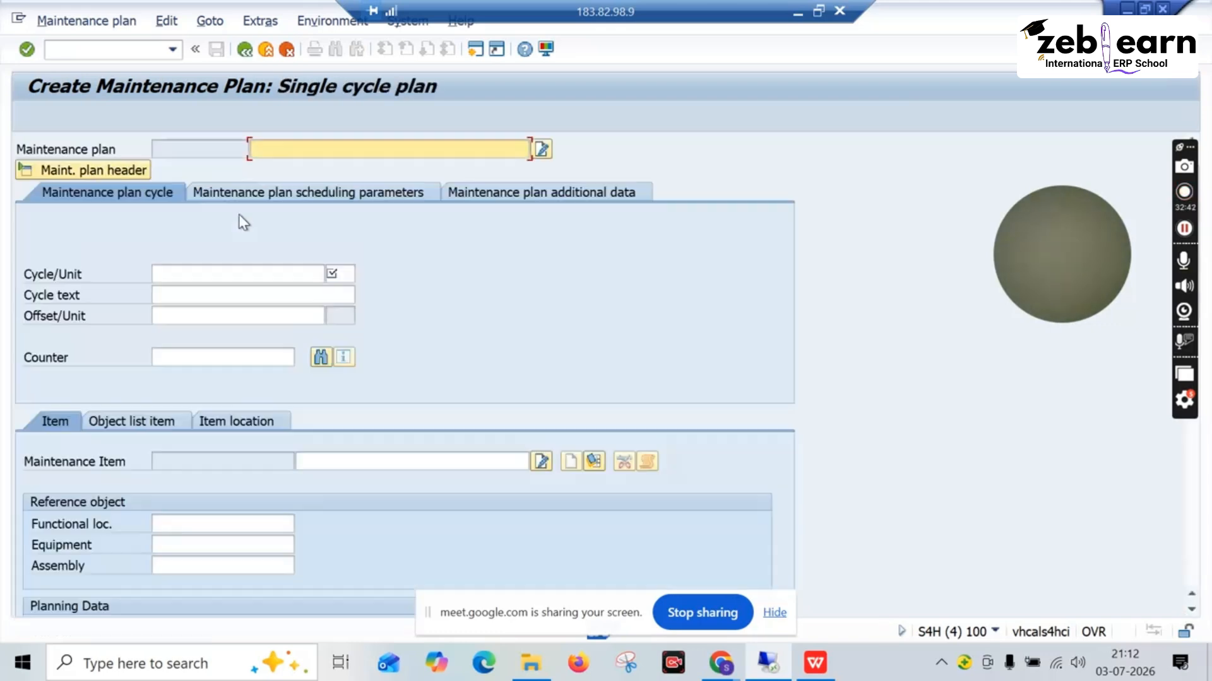
Enter "Callibration main plan for thermister" as the maintenance plan description, reusing the earlier Callibration main plan1 entry
left_click(275, 155)
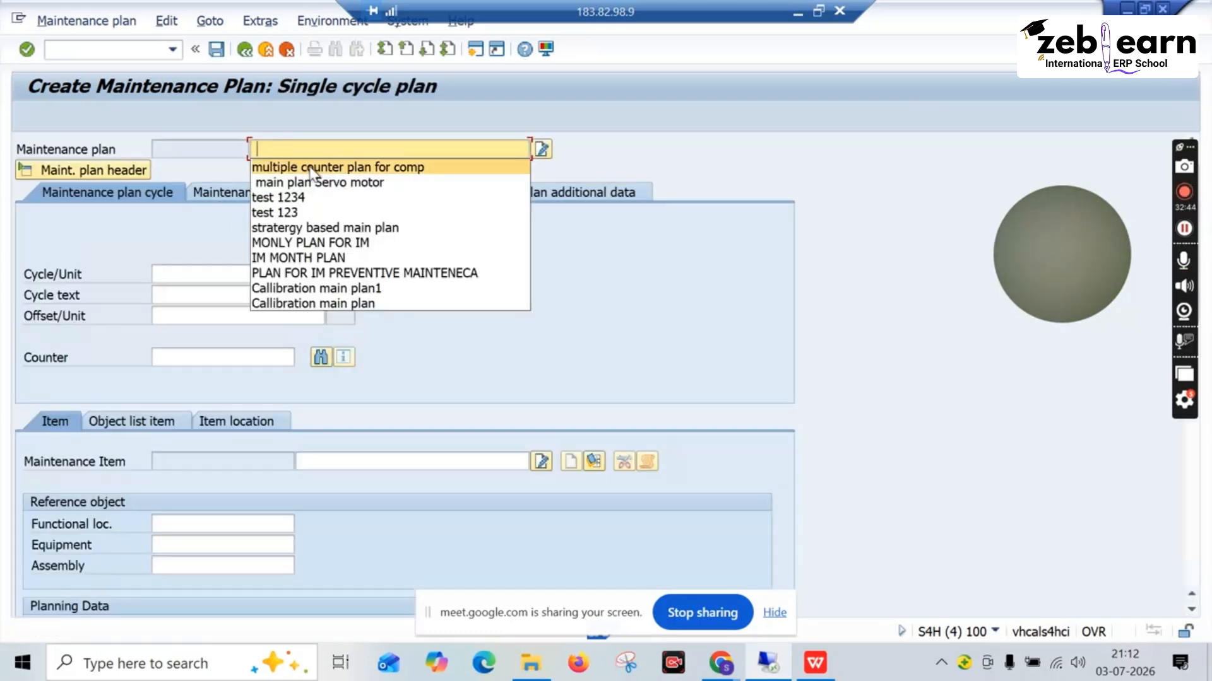
left_click(329, 288)
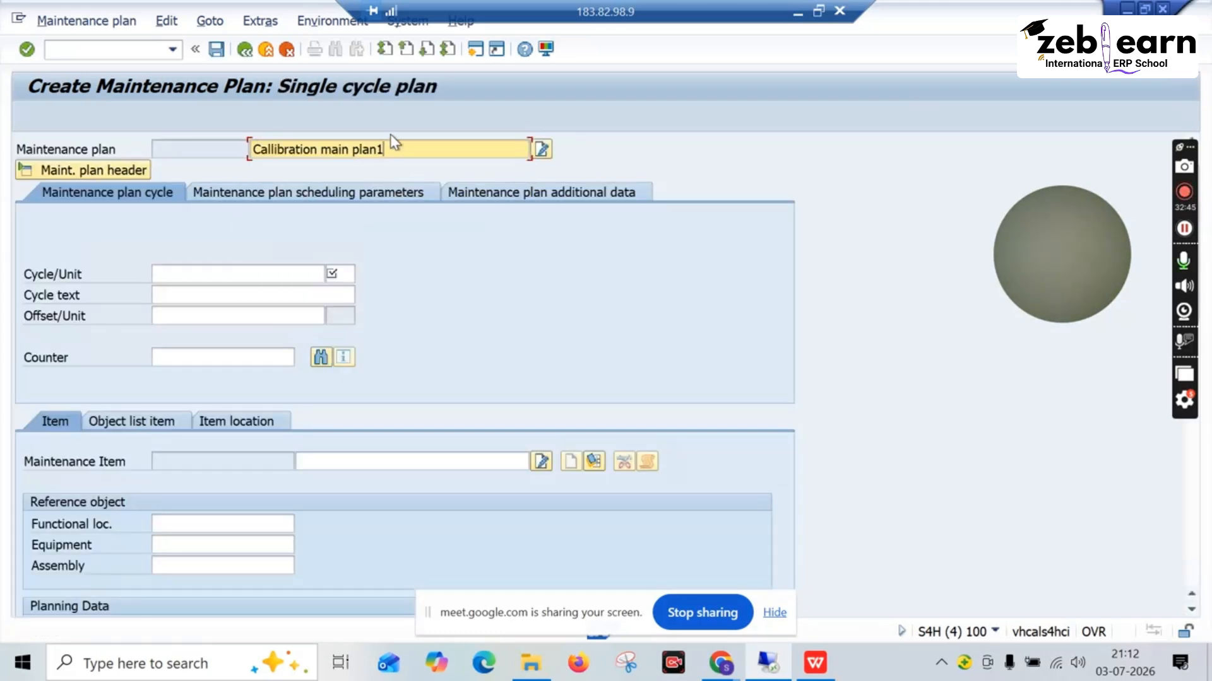
key("BackSpace")
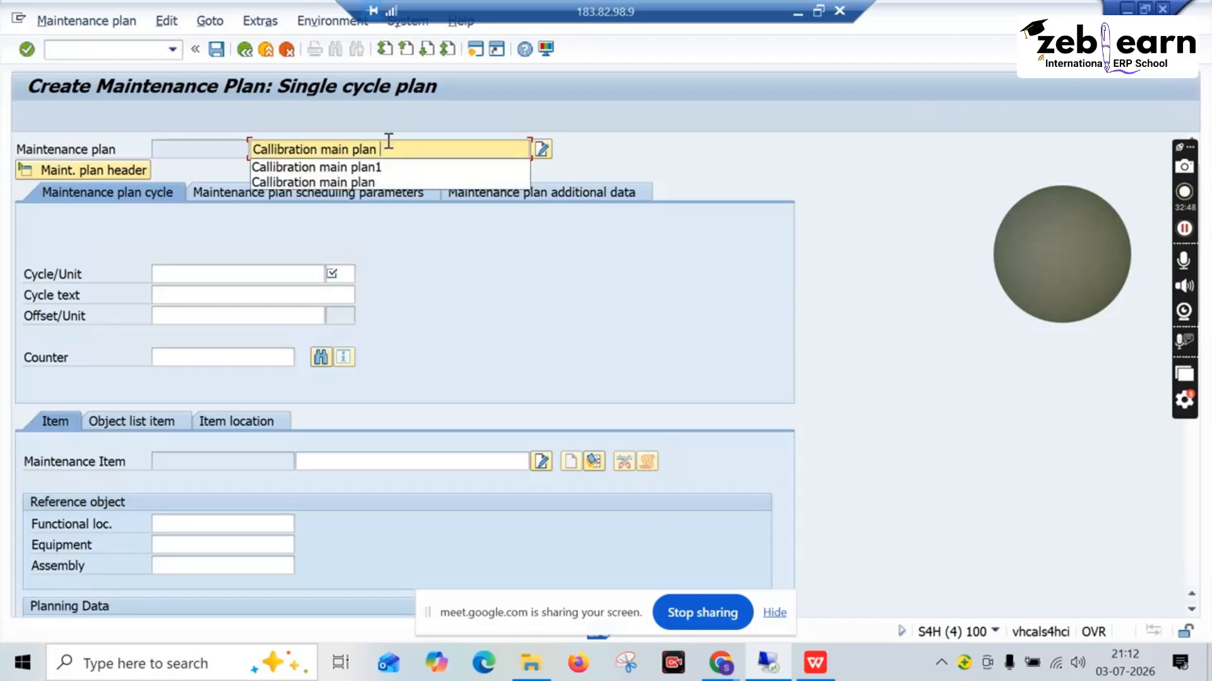
type("FOR")
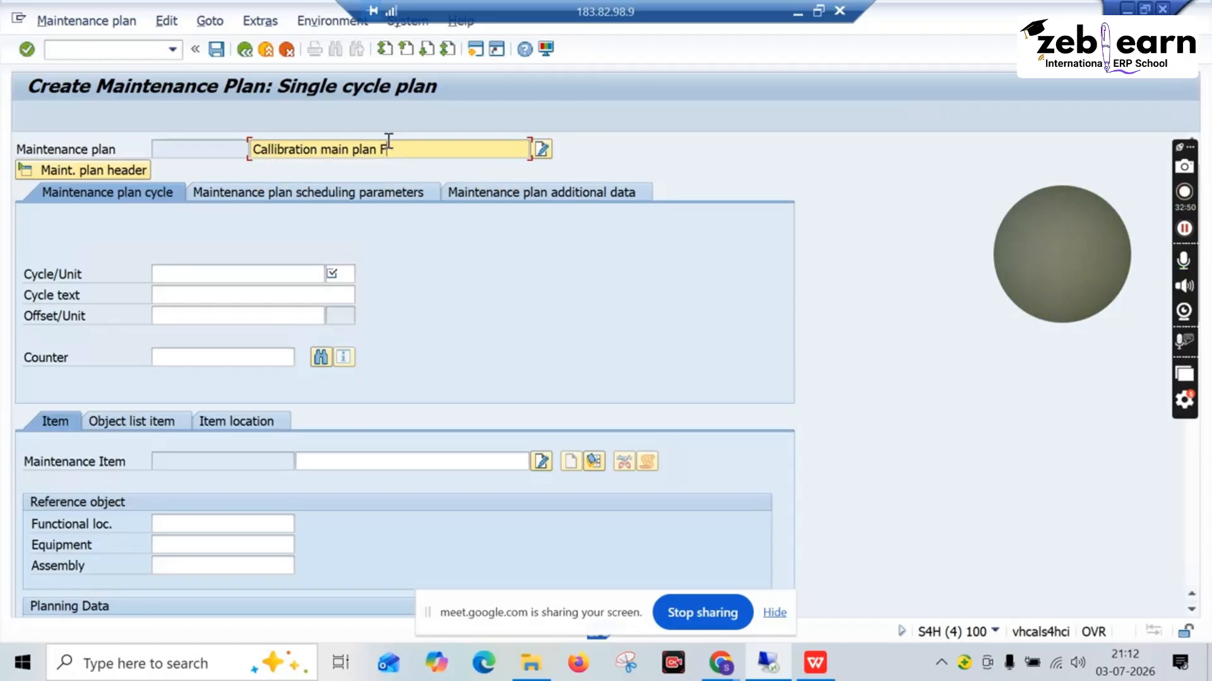
key("BackSpace")
type("for ")
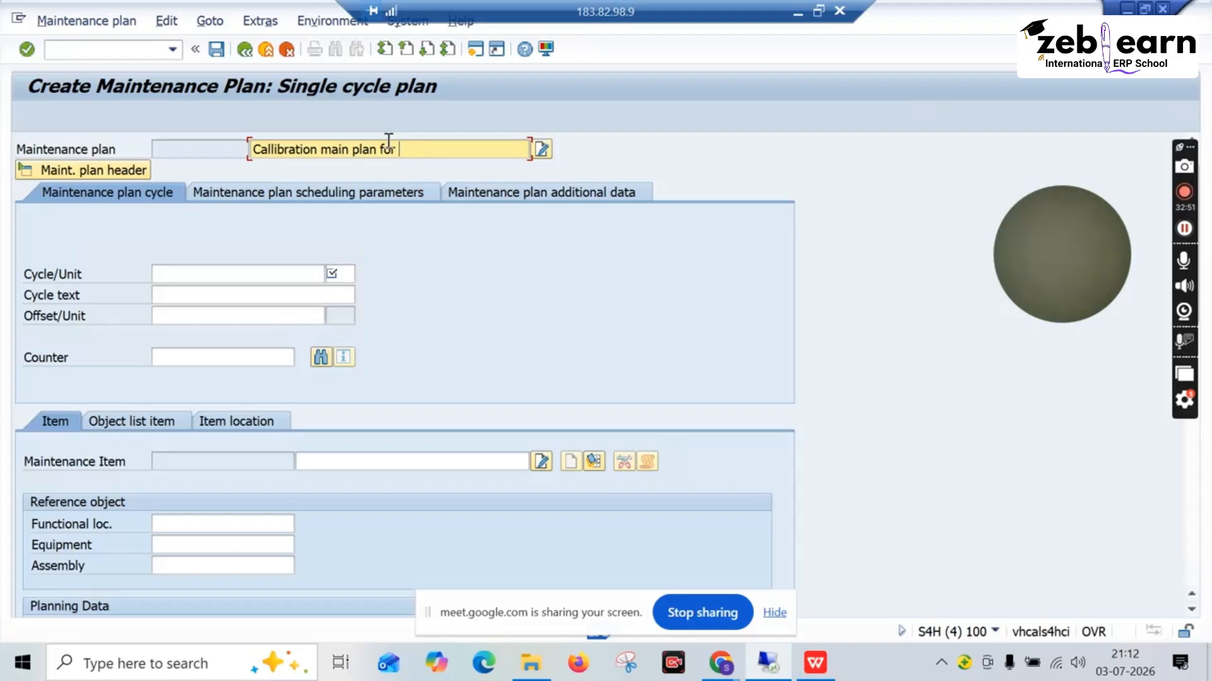
type("thermister")
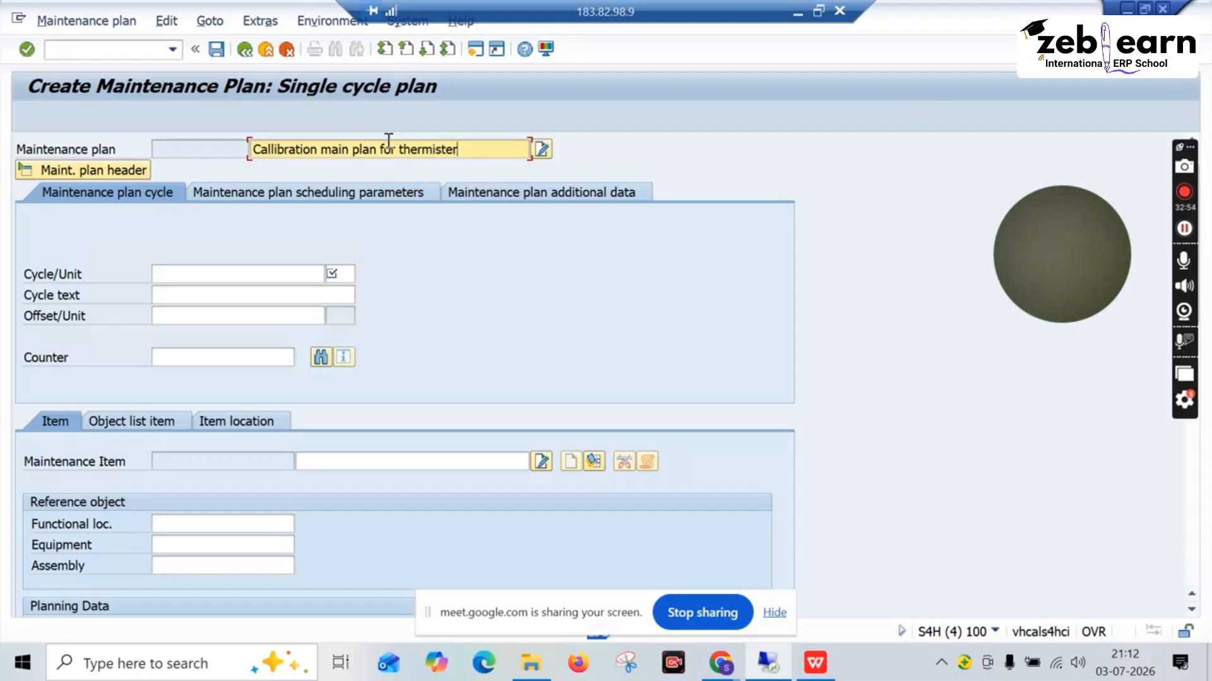
Look through the calibration slides in WPS for maintenance plan details and return to SAP
left_click(814, 663)
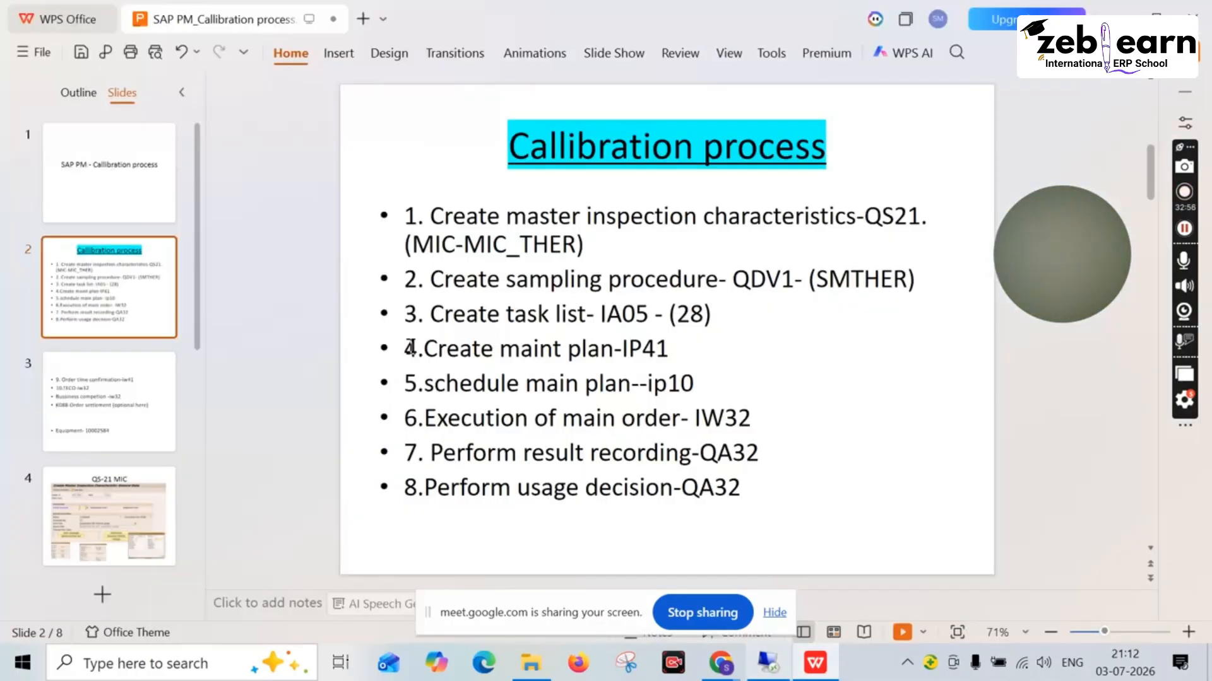
scroll(134, 495, "down", 6)
left_click(122, 426)
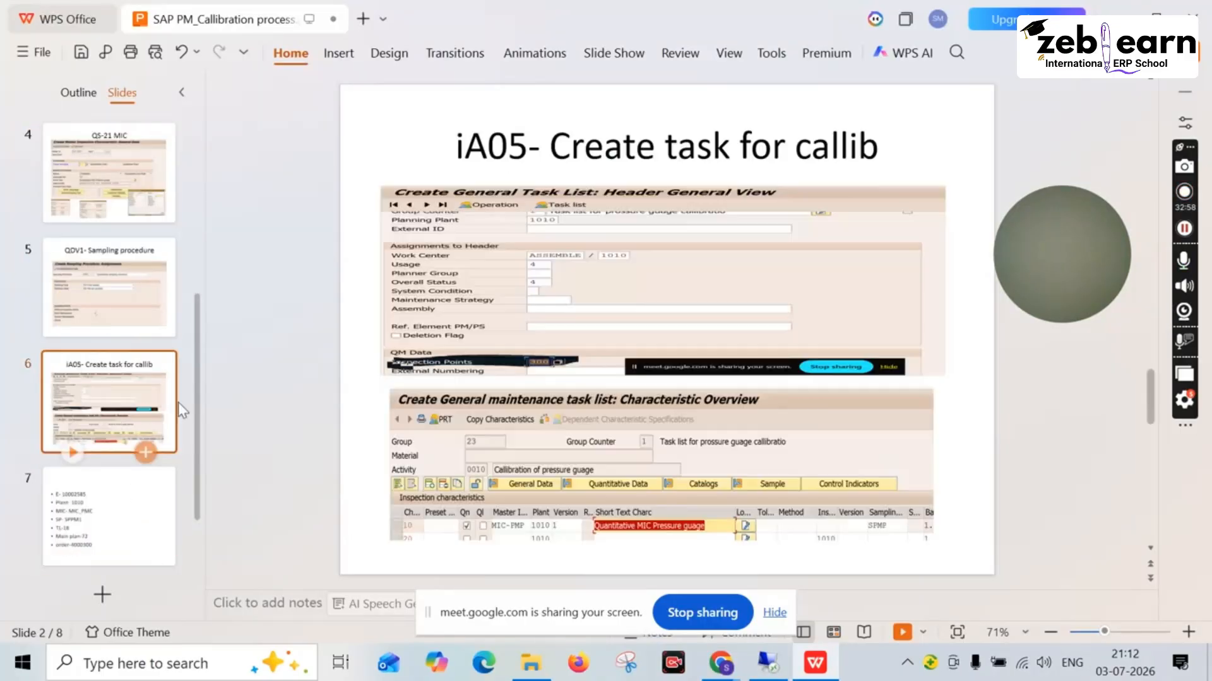
scroll(162, 495, "down", 2)
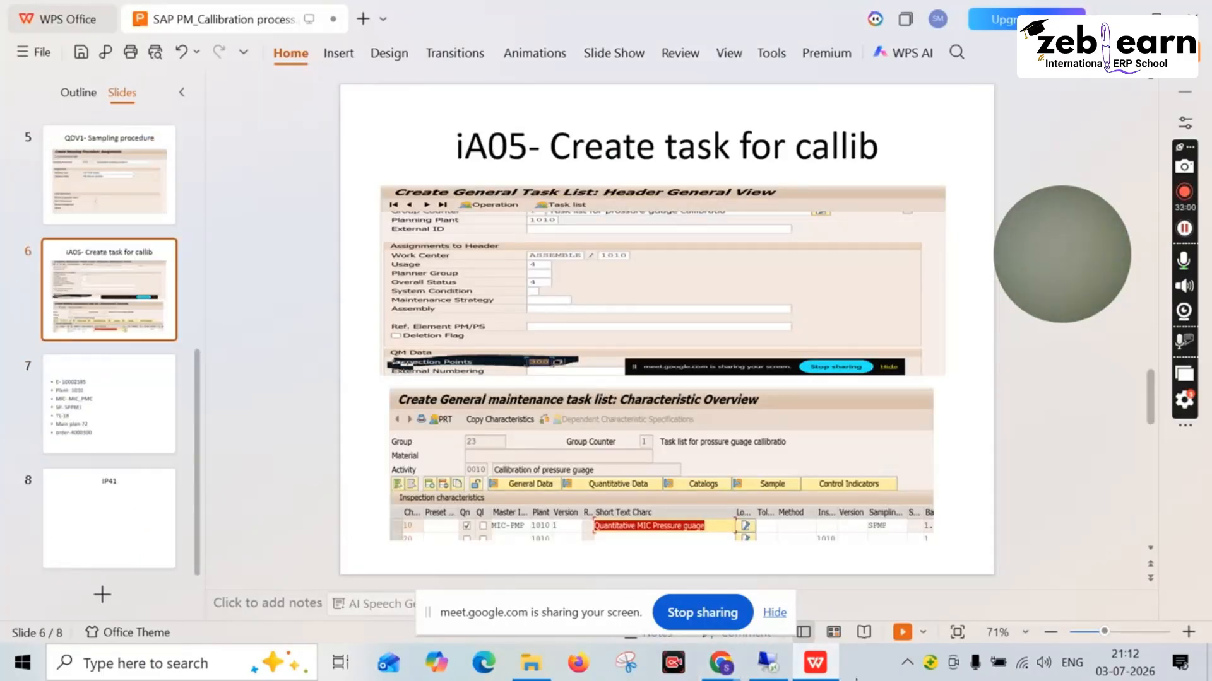
left_click(766, 664)
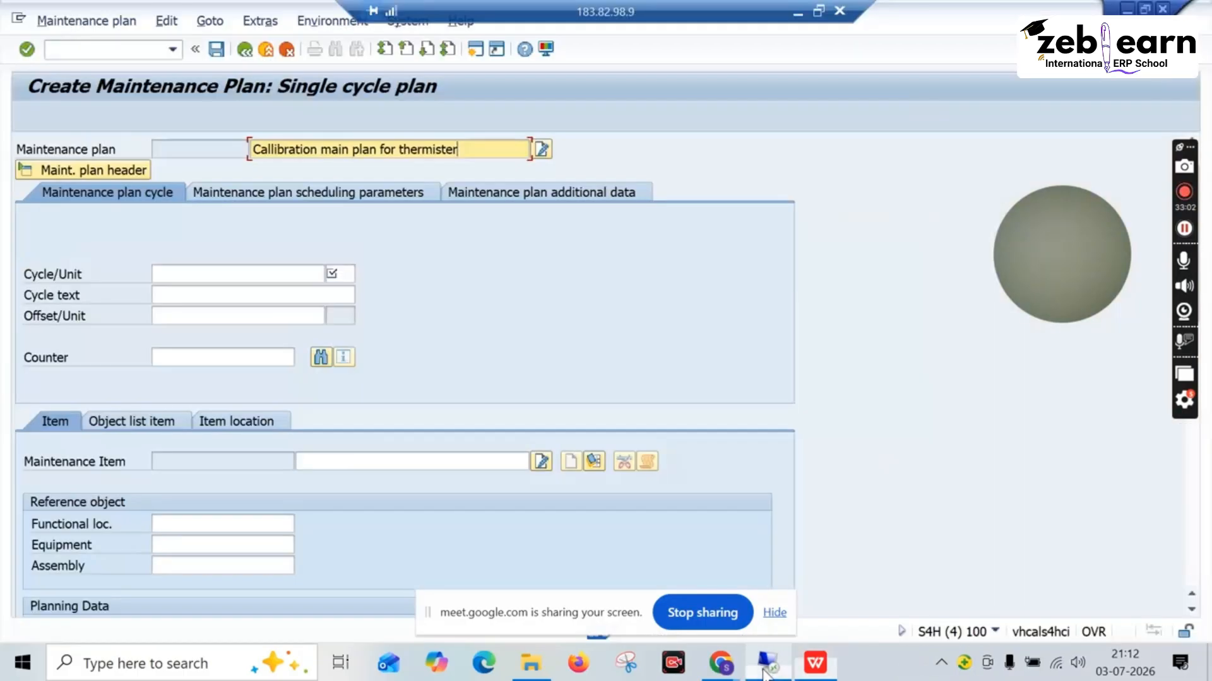
Set the maintenance plan cycle to 1 month with unit mon and the cycle text to MONTHLY PLAN
left_click(209, 276)
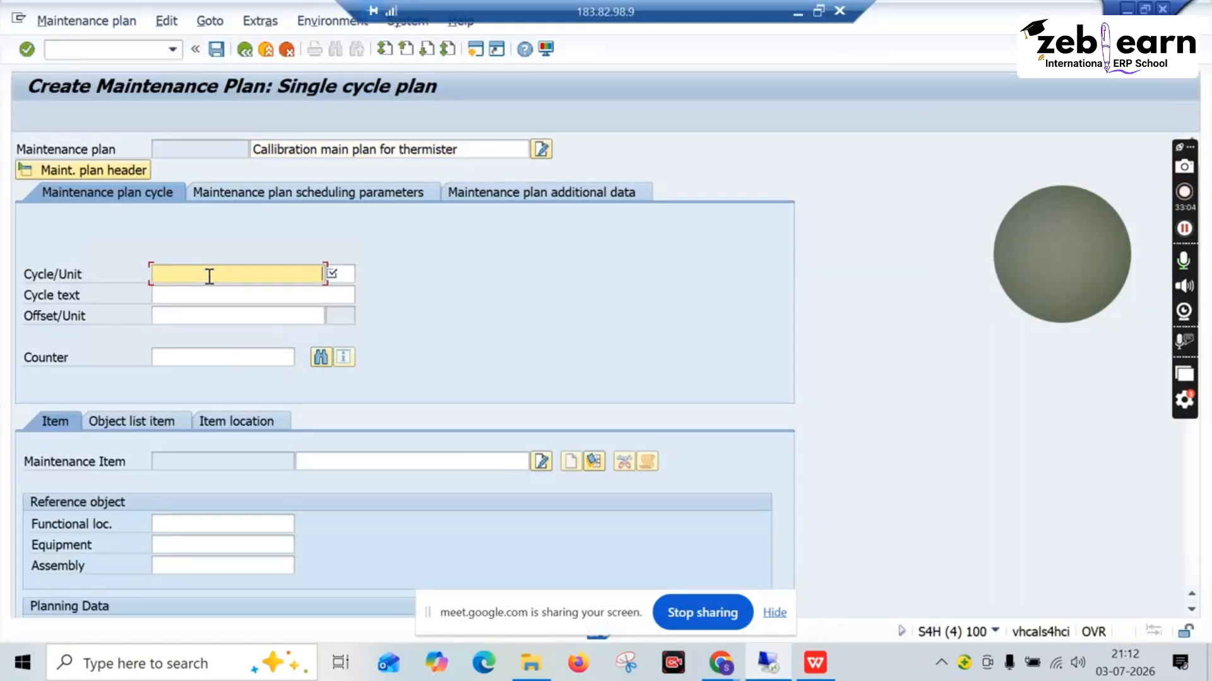
left_click(216, 278)
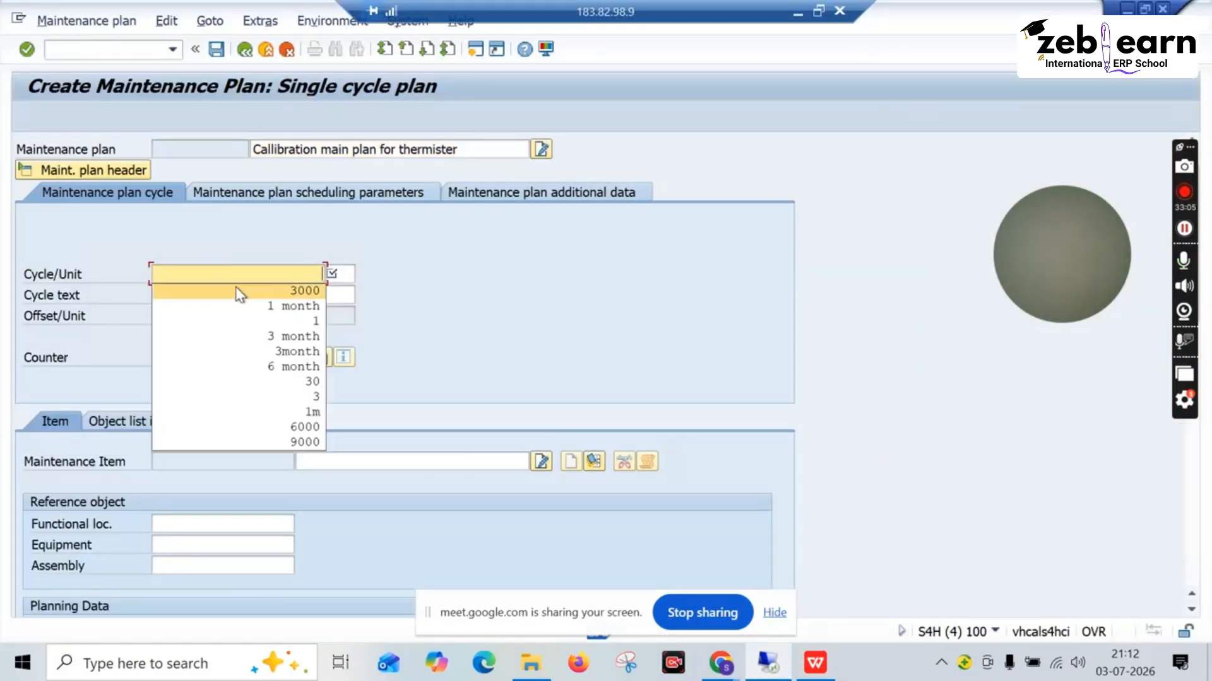
left_click(411, 284)
left_click(343, 277)
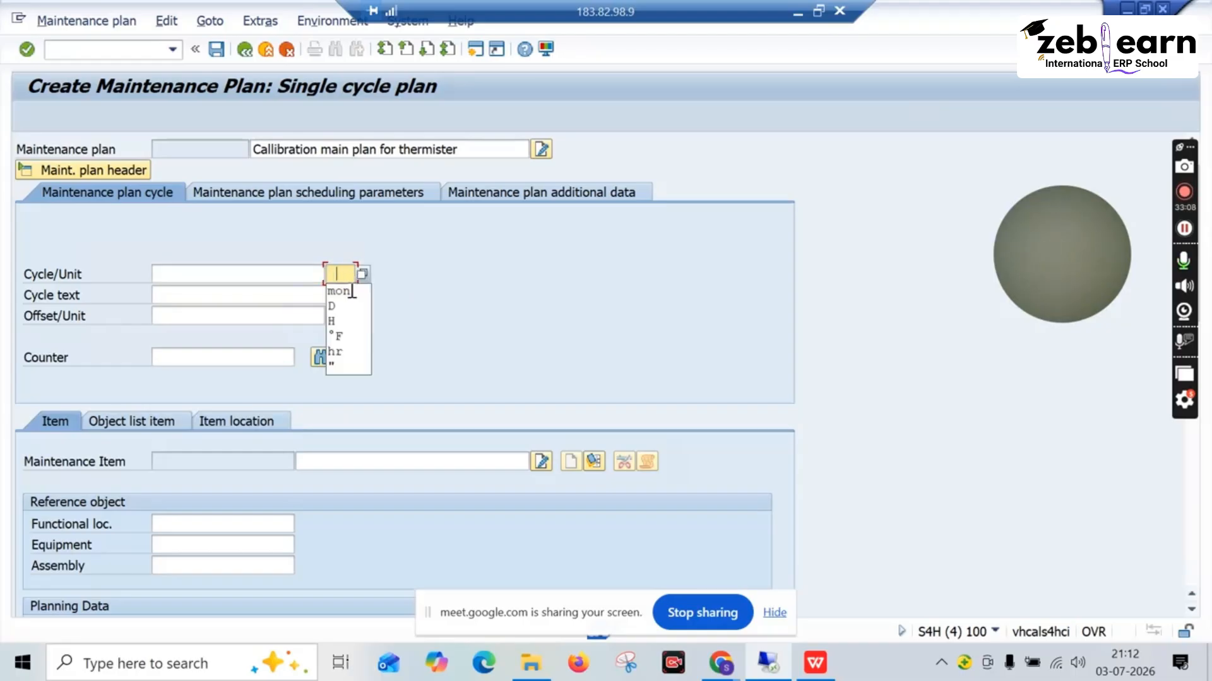
left_click(347, 292)
left_click(308, 273)
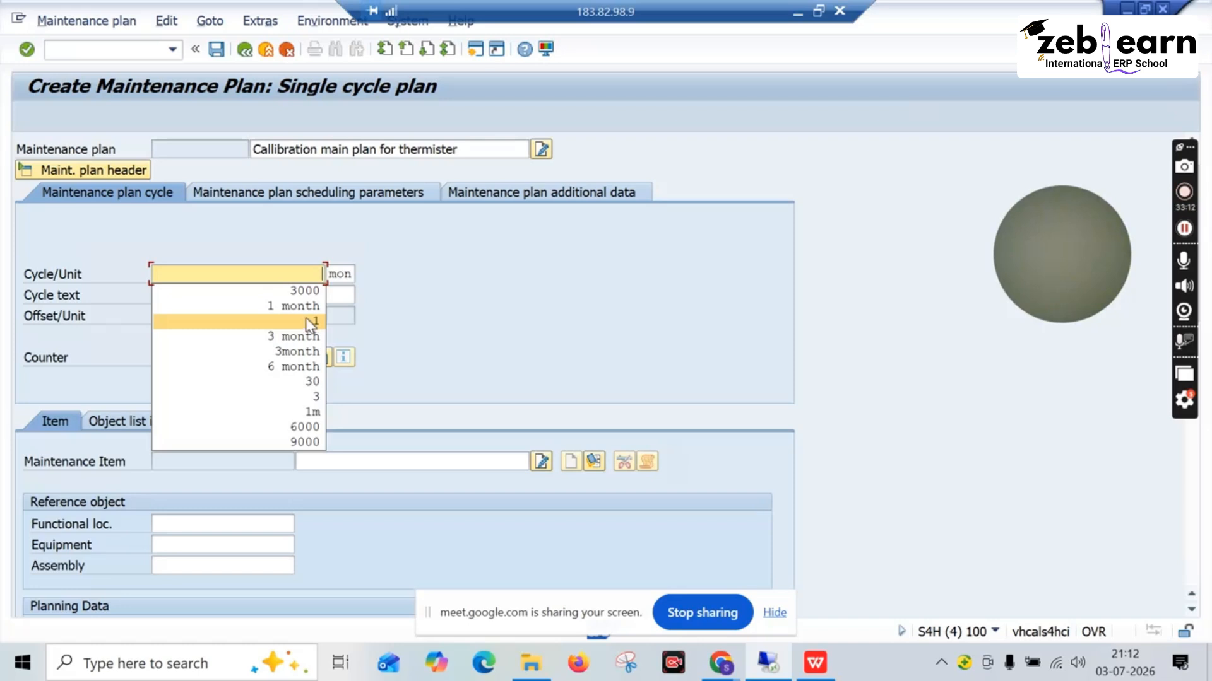
left_click(300, 313)
left_click(298, 295)
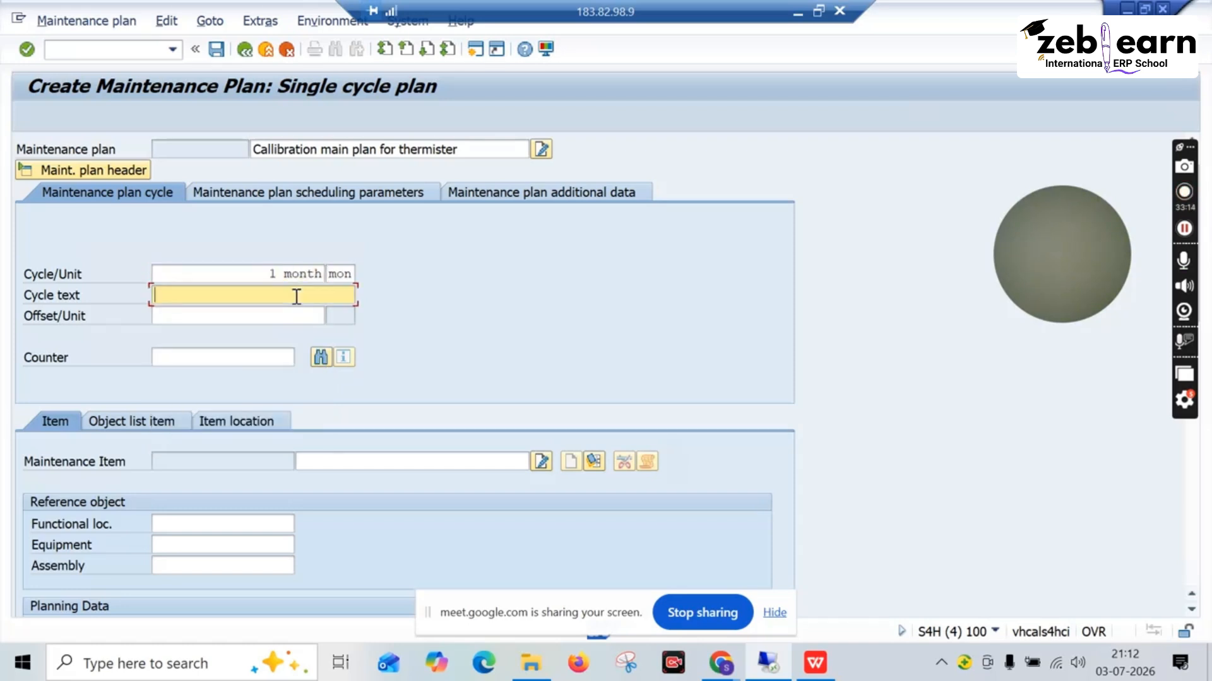
left_click(270, 314)
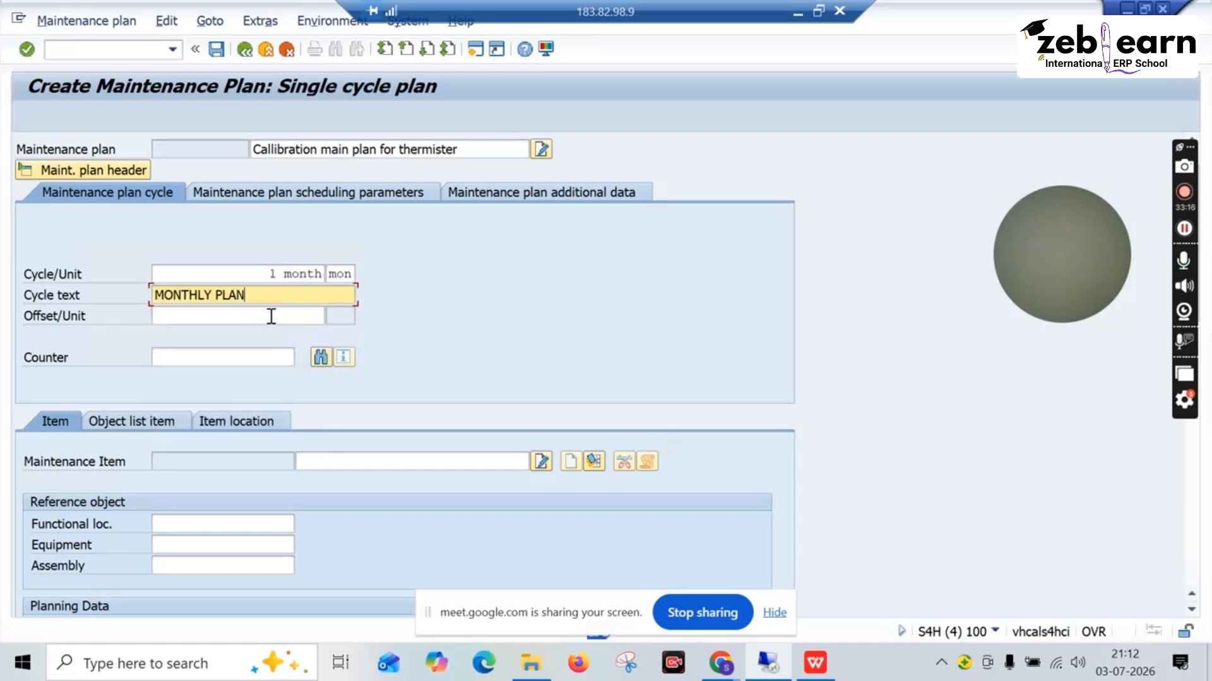
Look up the equipment number on the WPS calibration slides and enter 10002585 as the maintenance item's reference equipment in SAP
scroll(282, 385, "down", 5)
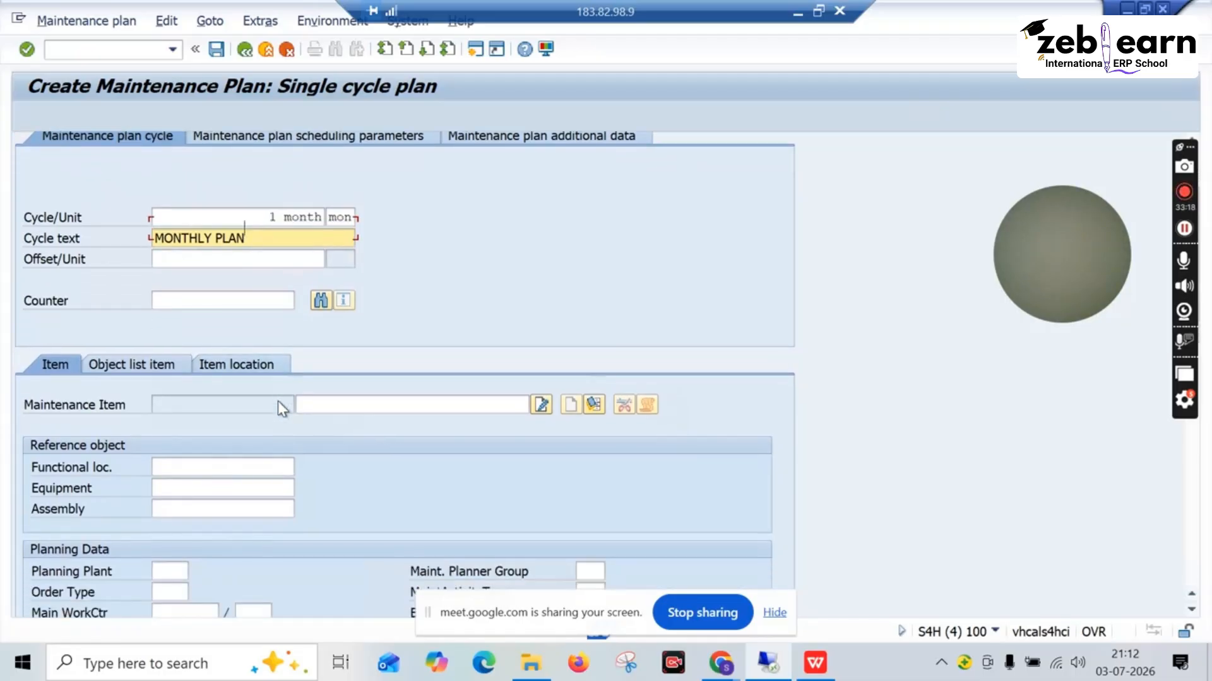
scroll(269, 407, "down", 1)
left_click(208, 336)
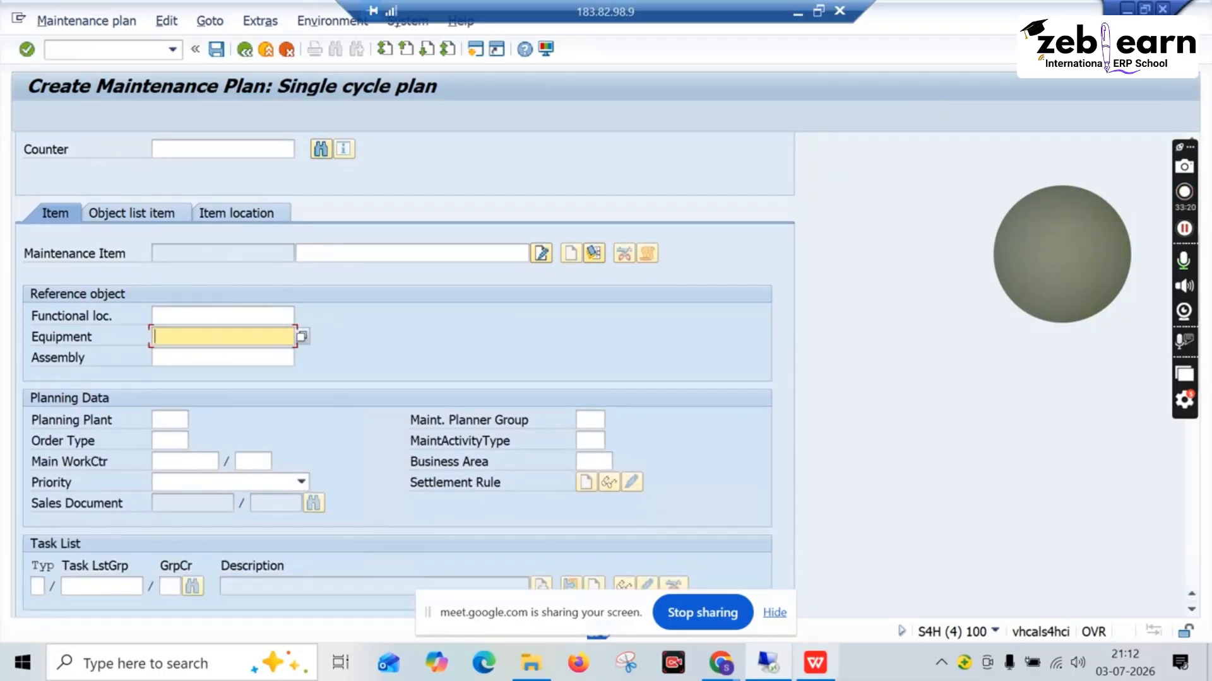
left_click(817, 663)
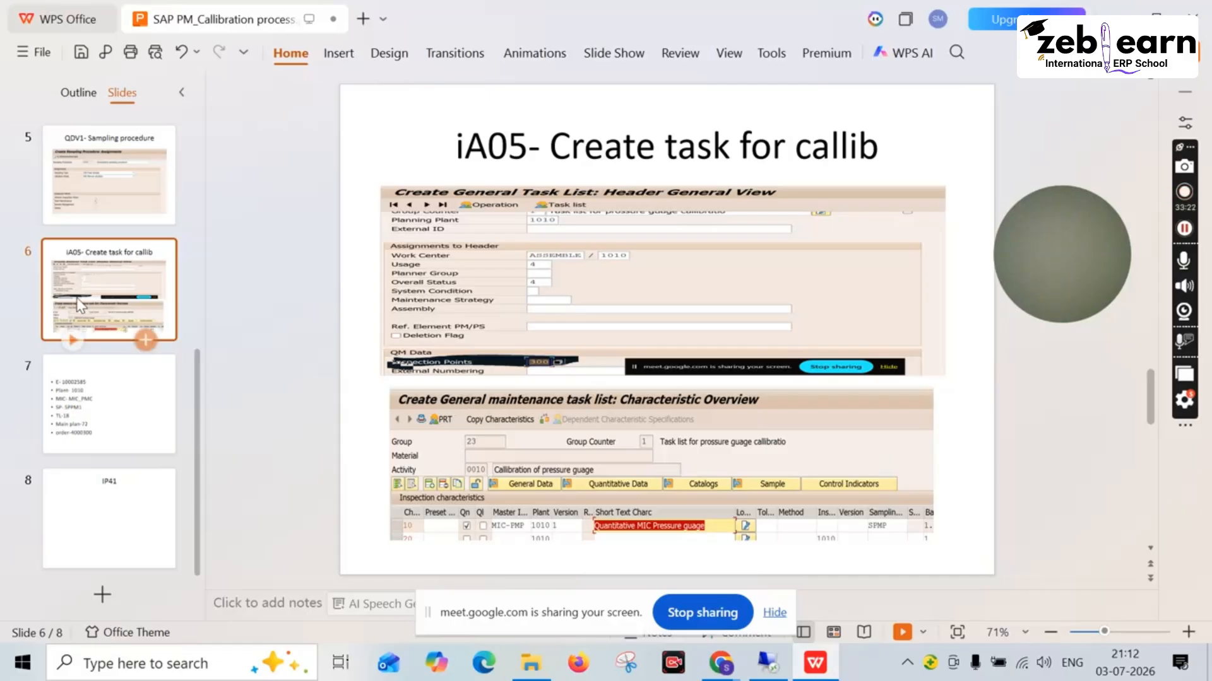
scroll(79, 309, "down", 5)
left_click(94, 371)
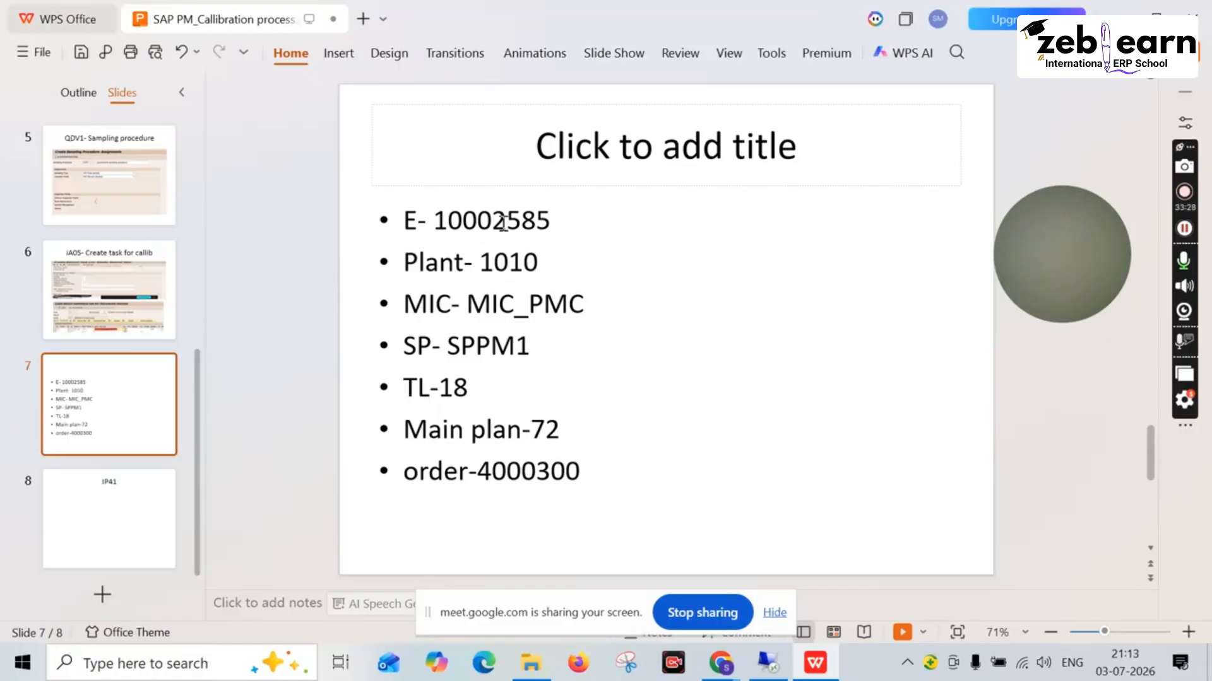
left_click(781, 667)
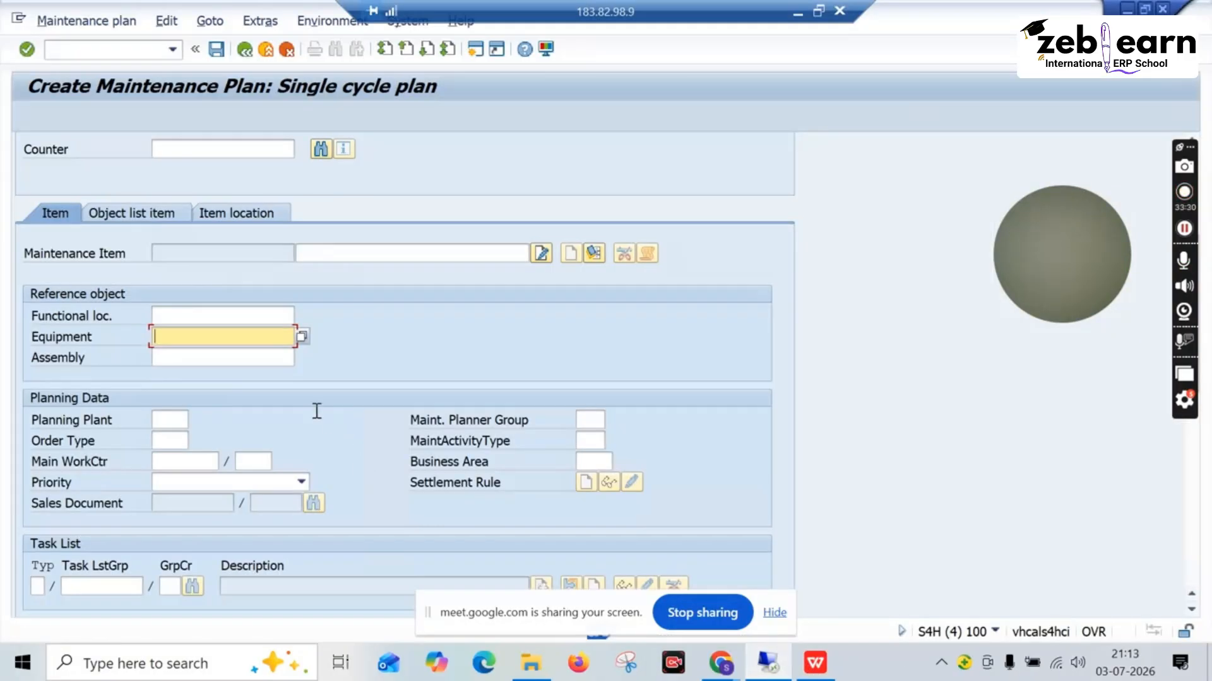
type("1000")
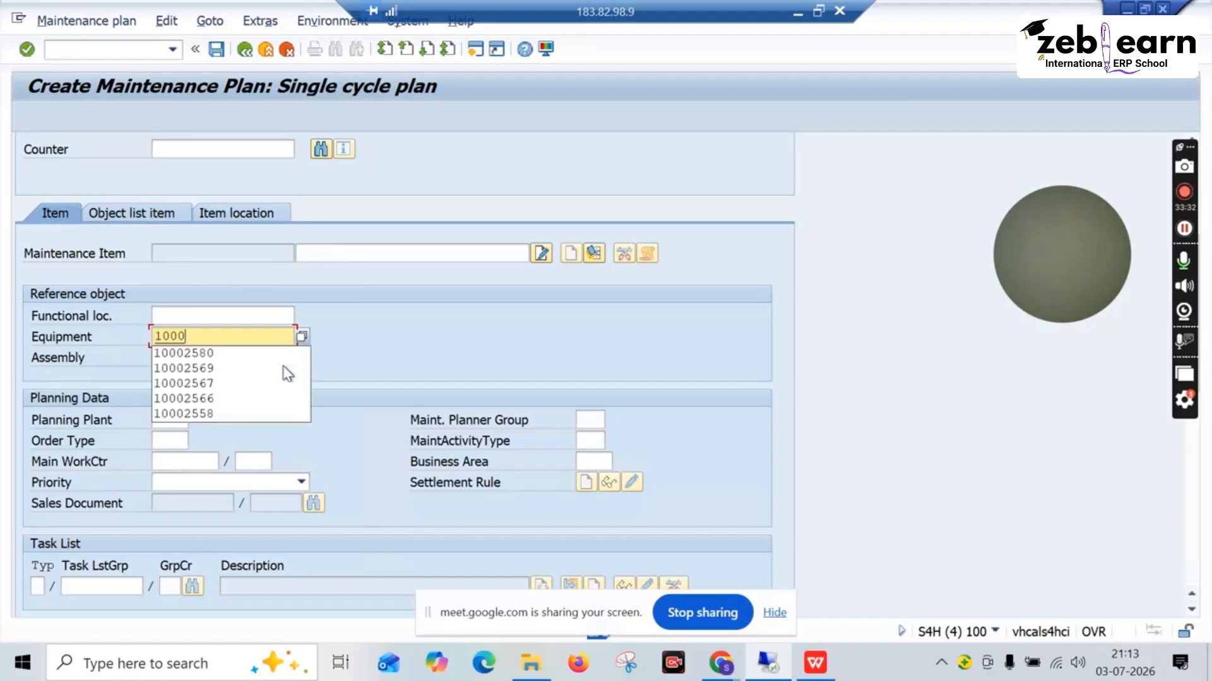
type("2585")
key("Return")
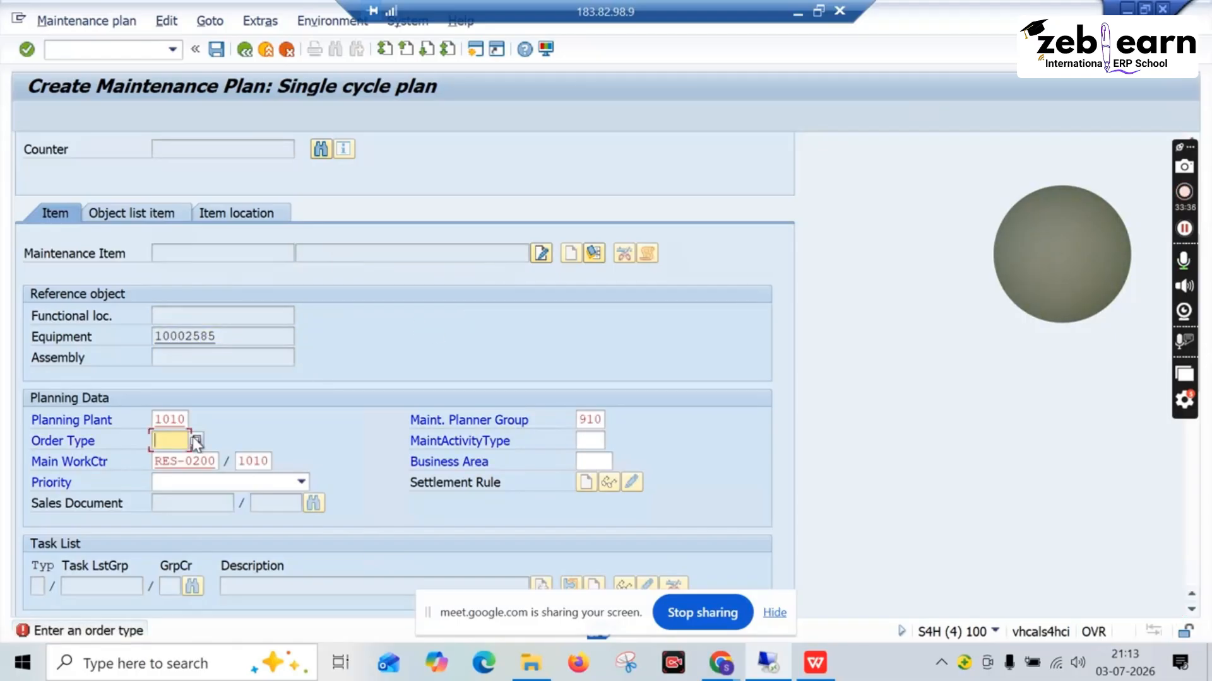
Choose order type PM05 Calibration order for the maintenance item's planning data and confirm the entries
left_click(196, 439)
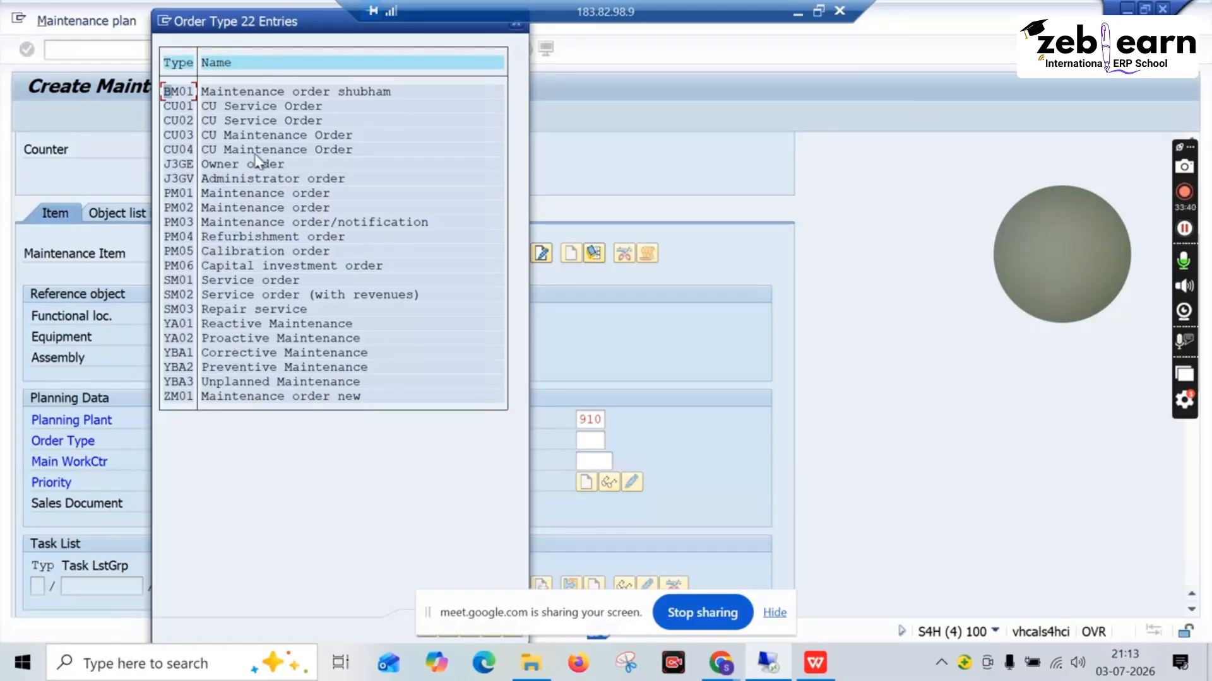
left_click_drag(250, 22, 515, 127)
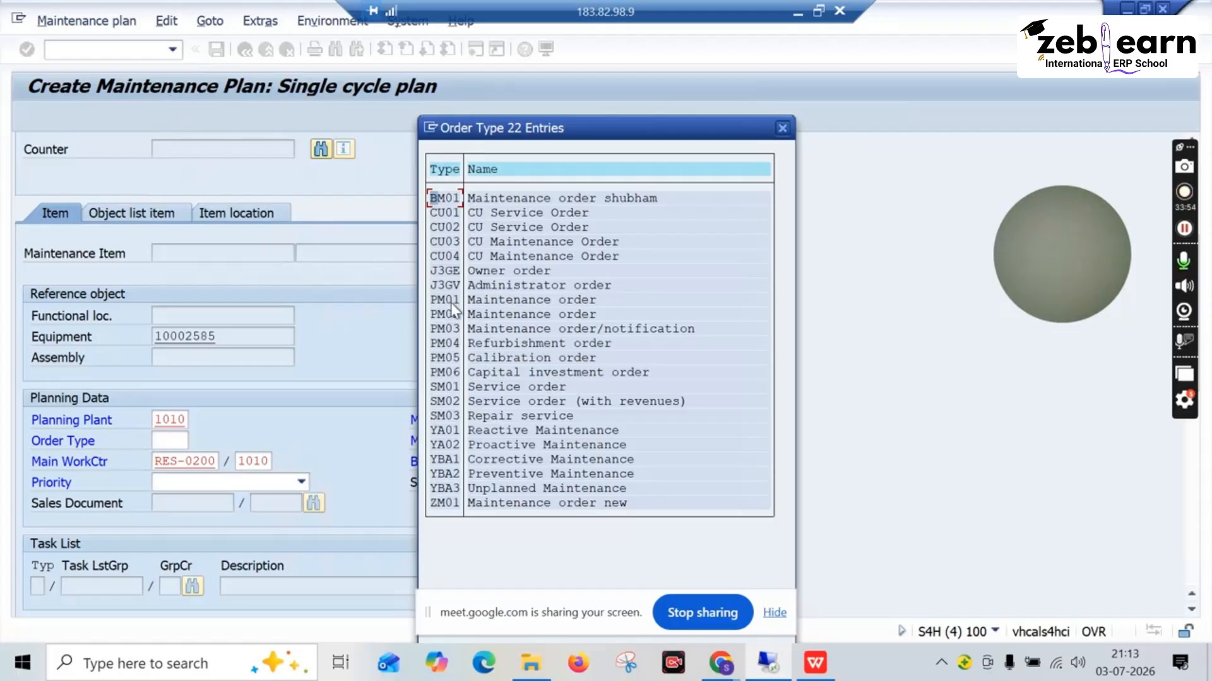
double_click(479, 357)
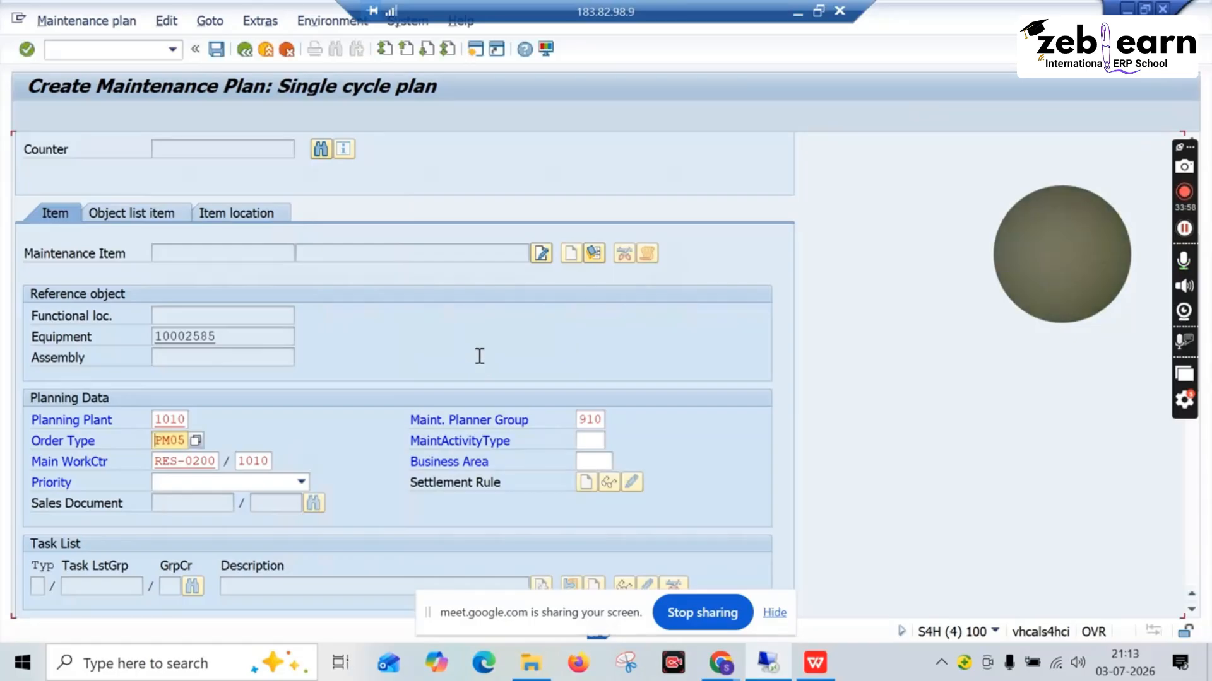
key("Return")
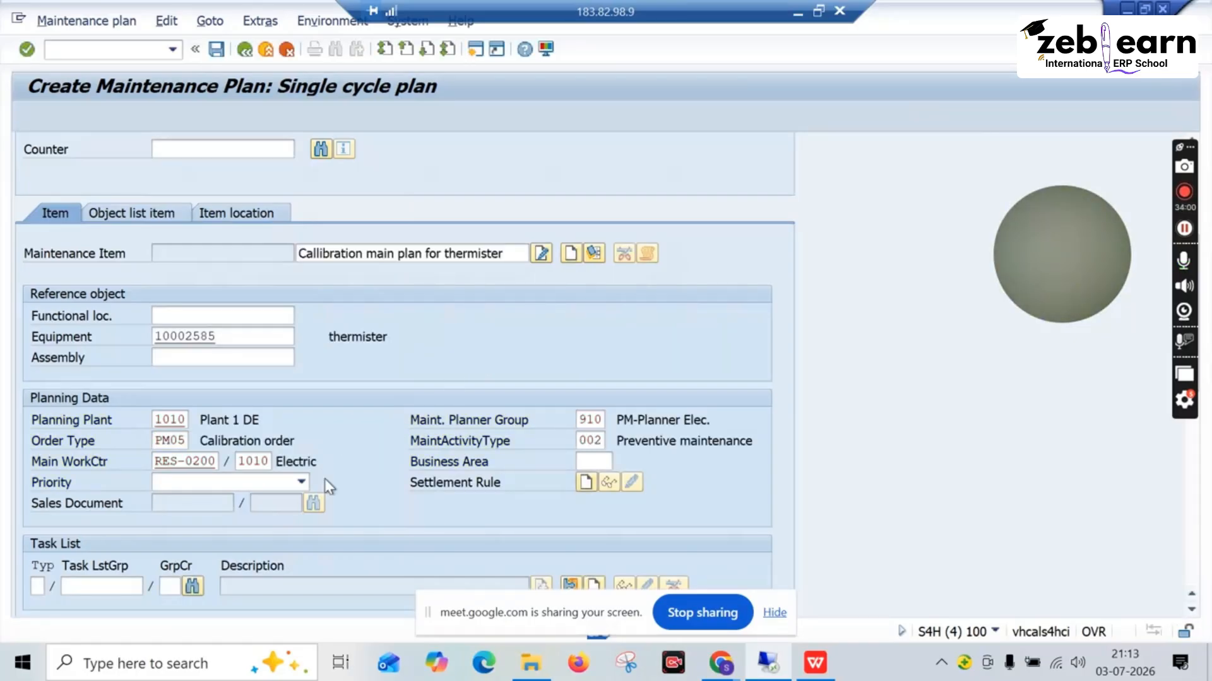
Go to the maintenance item's task list assignment and look up the task list group on the Callibration process slide in WPS
scroll(352, 357, "down", 1)
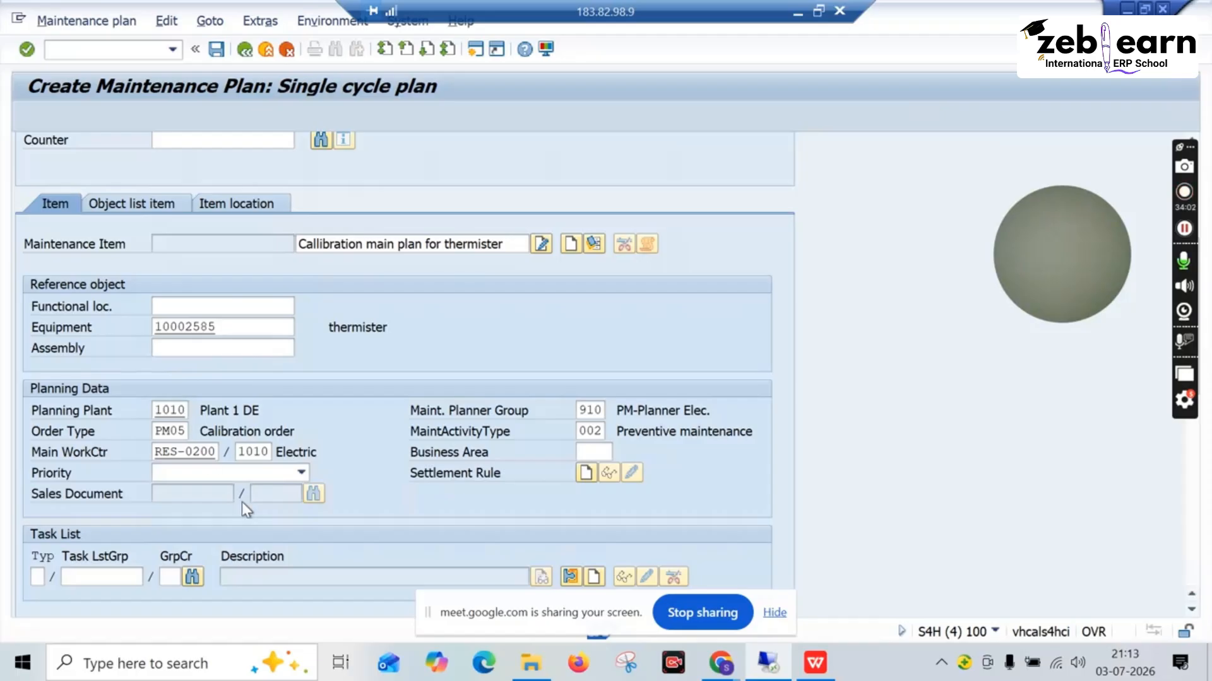
scroll(252, 507, "down", 2)
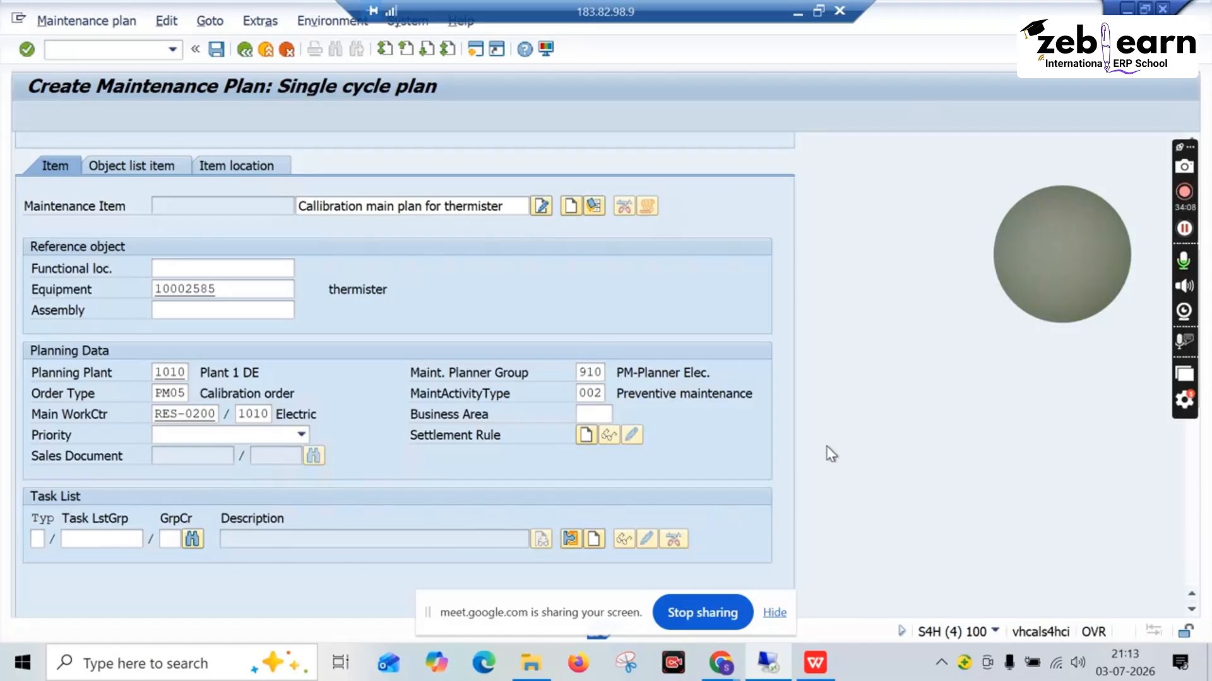
left_click(39, 540)
left_click(123, 541)
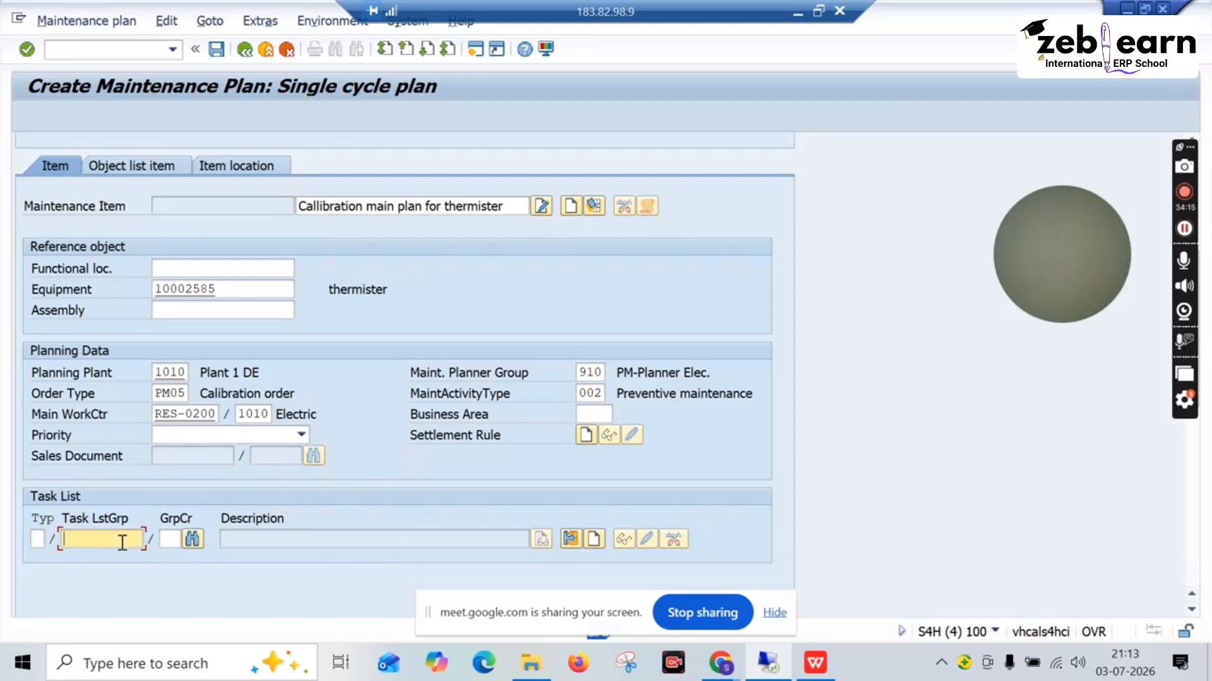
left_click(169, 540)
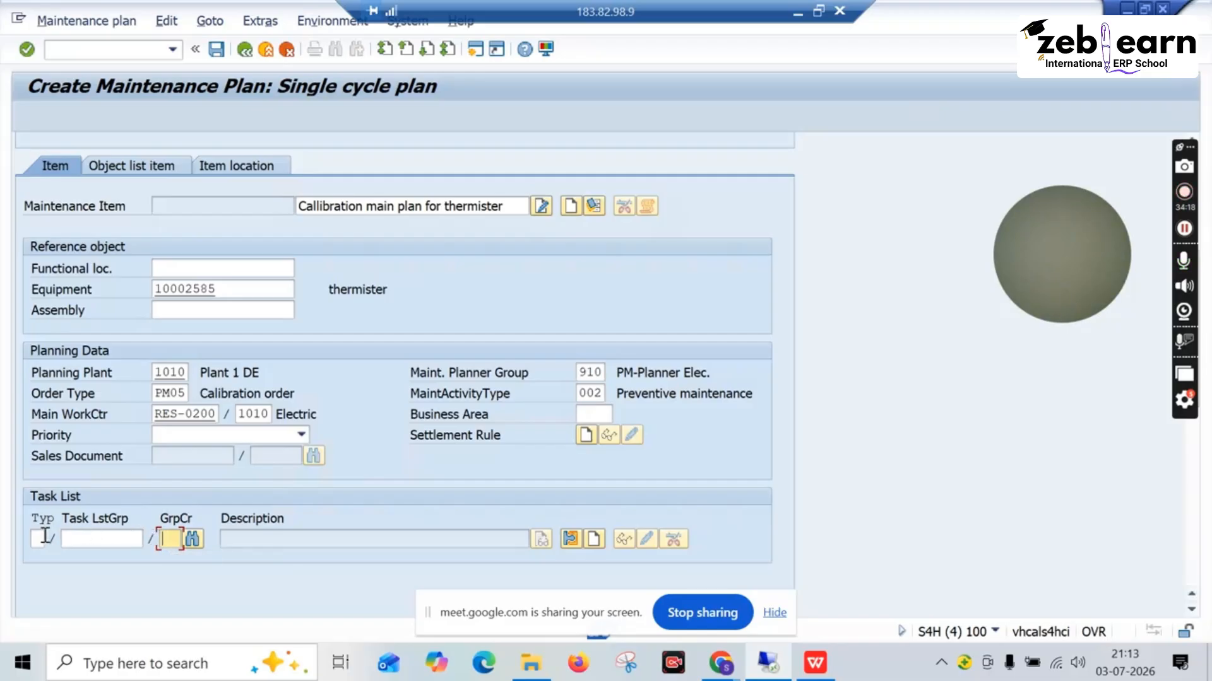
left_click(820, 662)
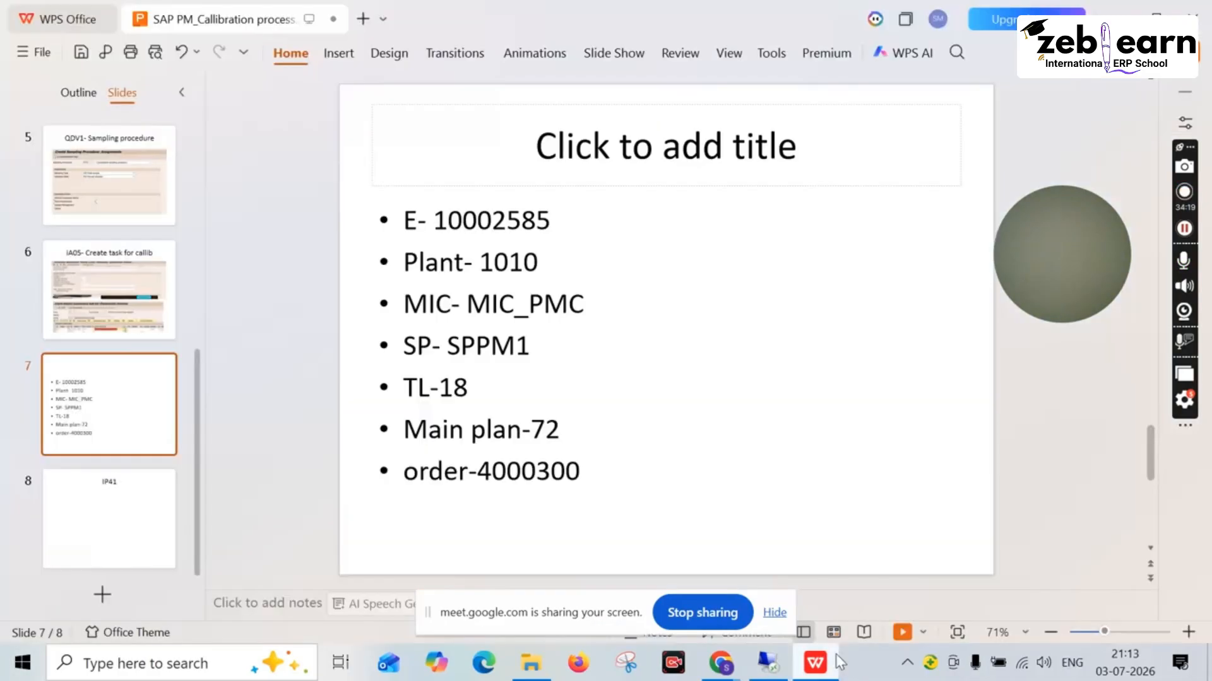
scroll(108, 284, "up", 5)
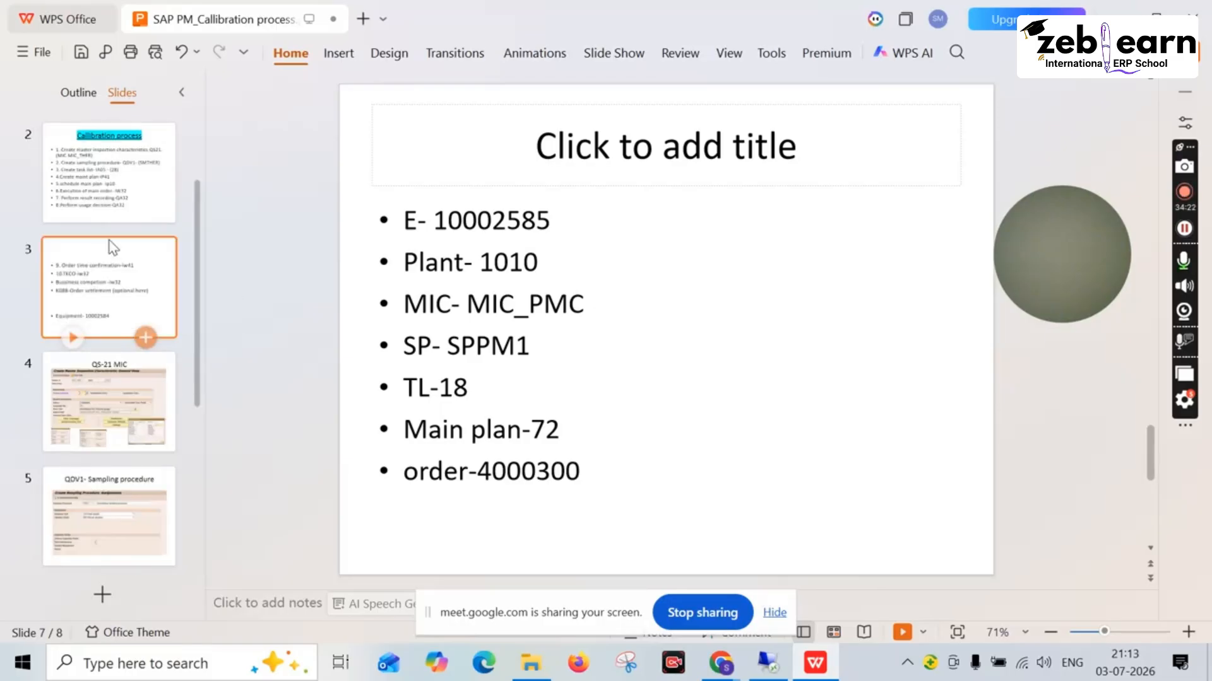
left_click(120, 202)
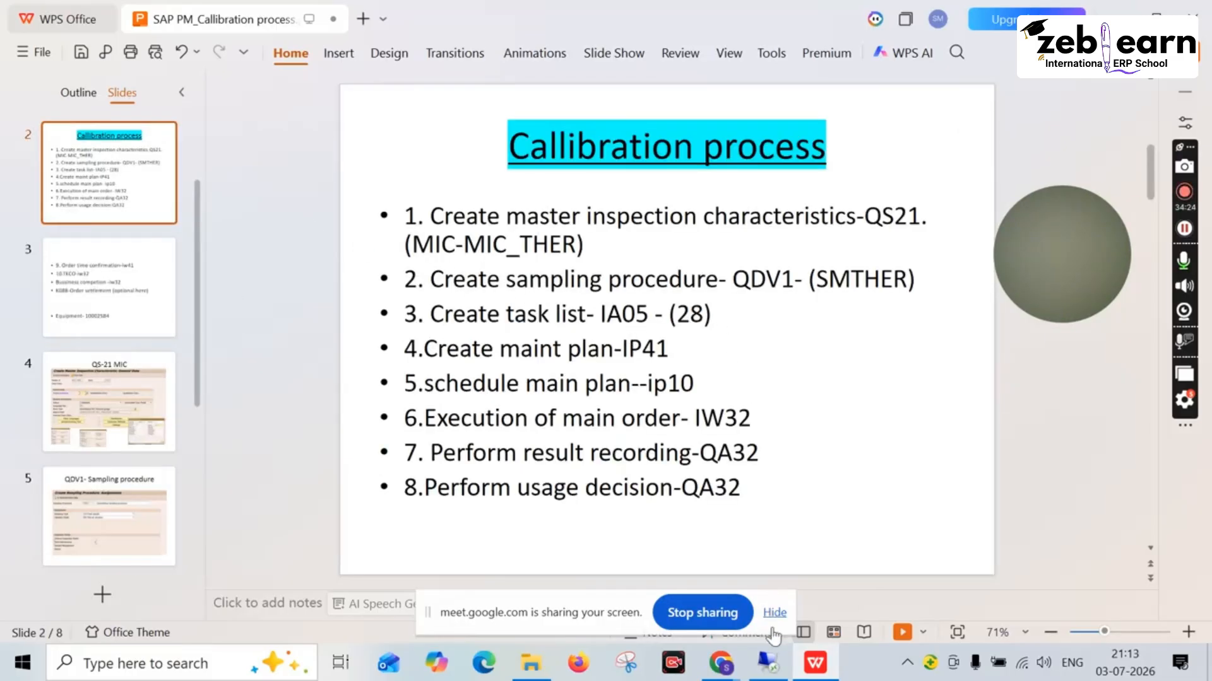
Switch to SAP, look up the thermister calibration task list with the maintenance item's task list search, and return to the plan
mouse_move(805, 674)
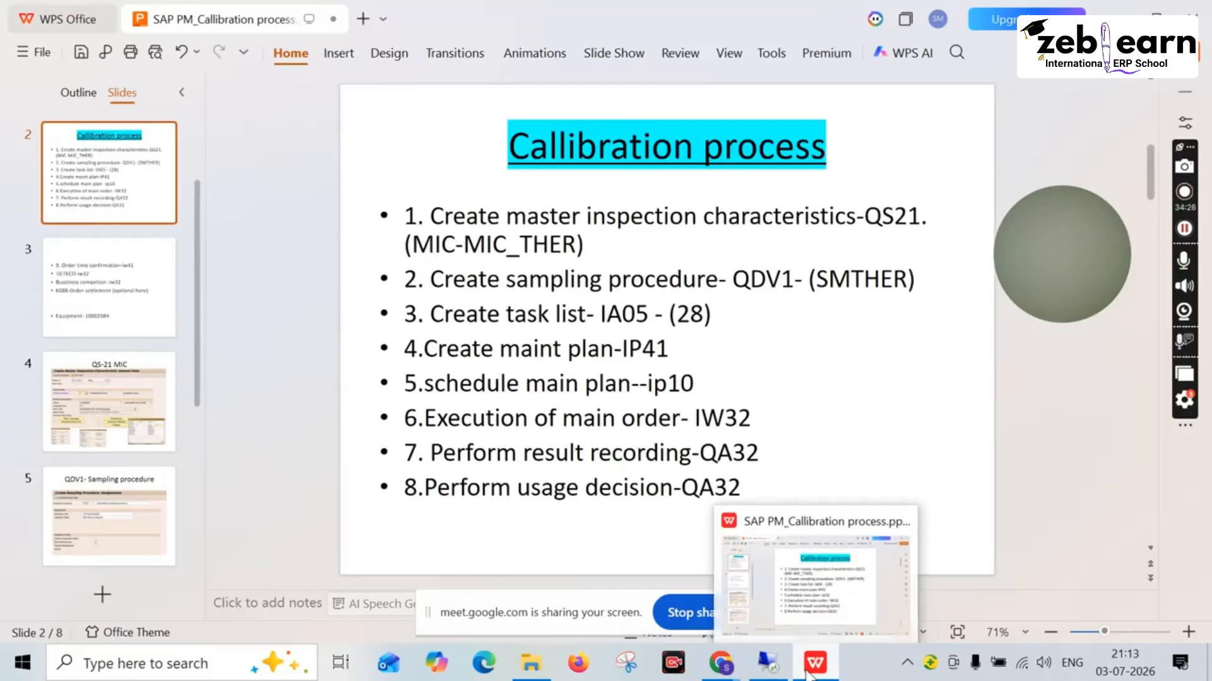
left_click(780, 674)
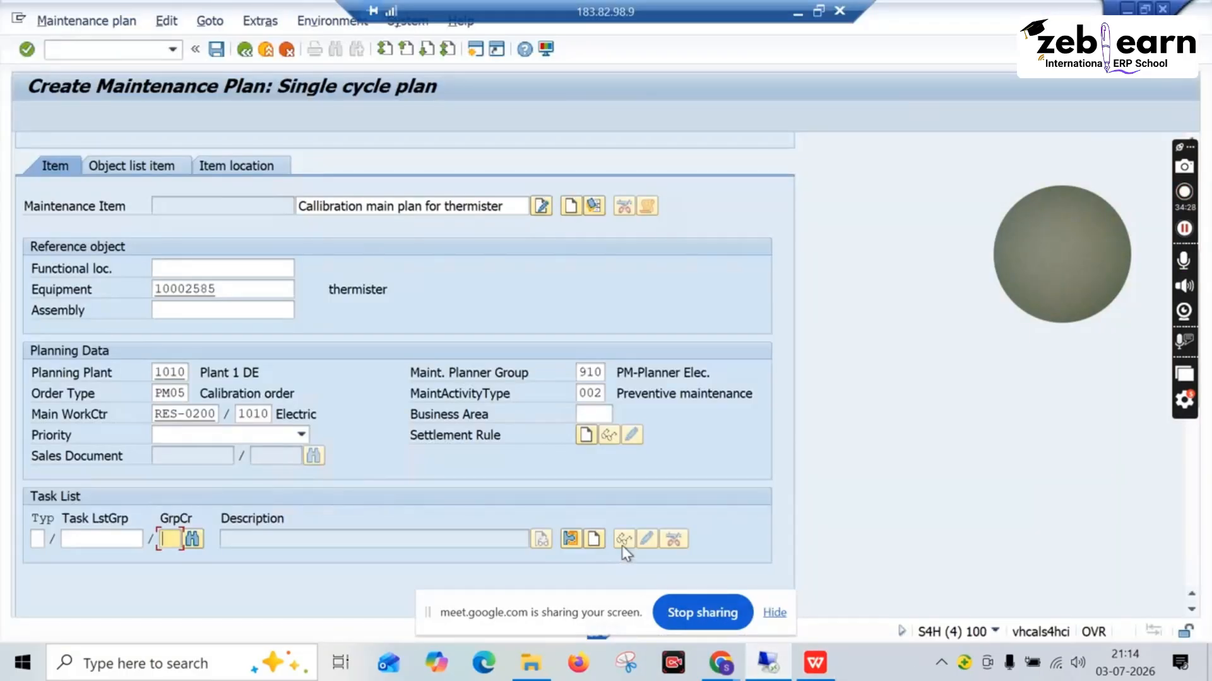
left_click(193, 540)
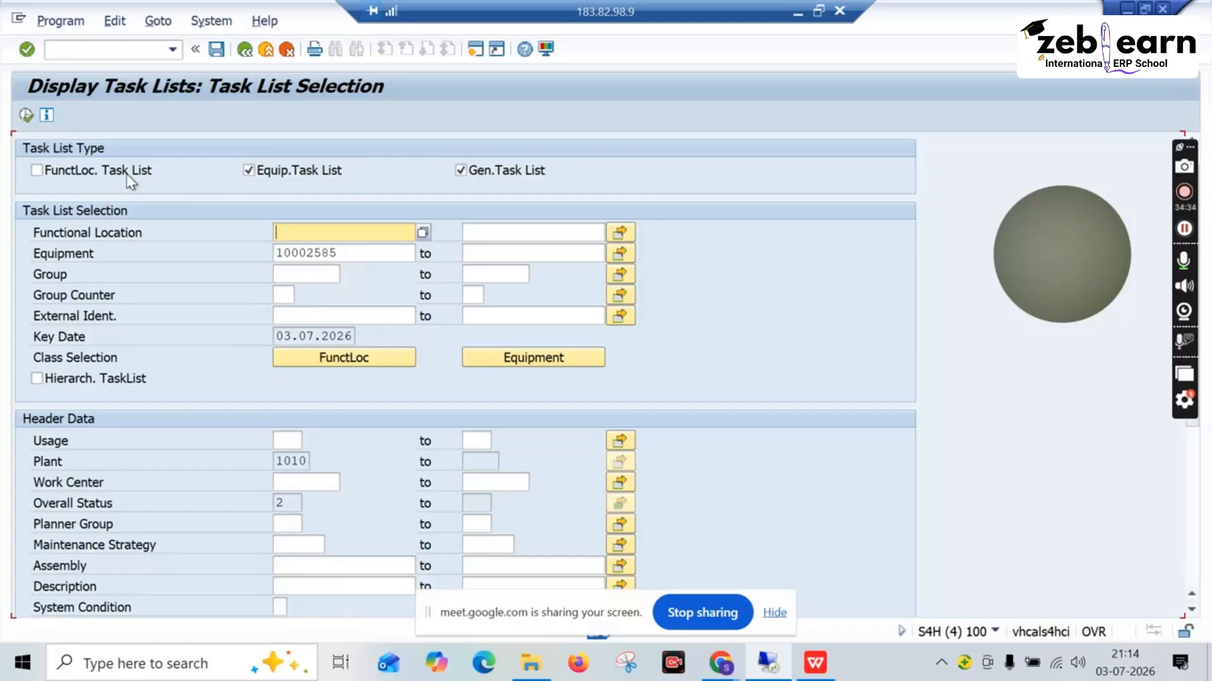
left_click(27, 116)
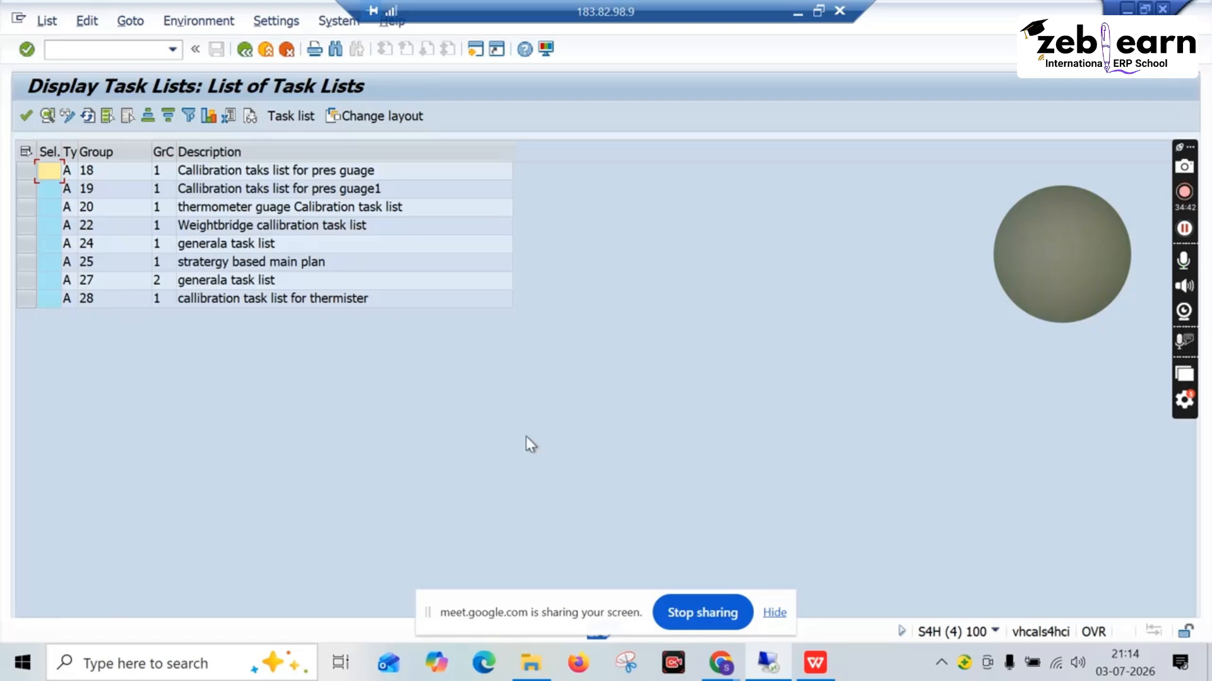
left_click(762, 670)
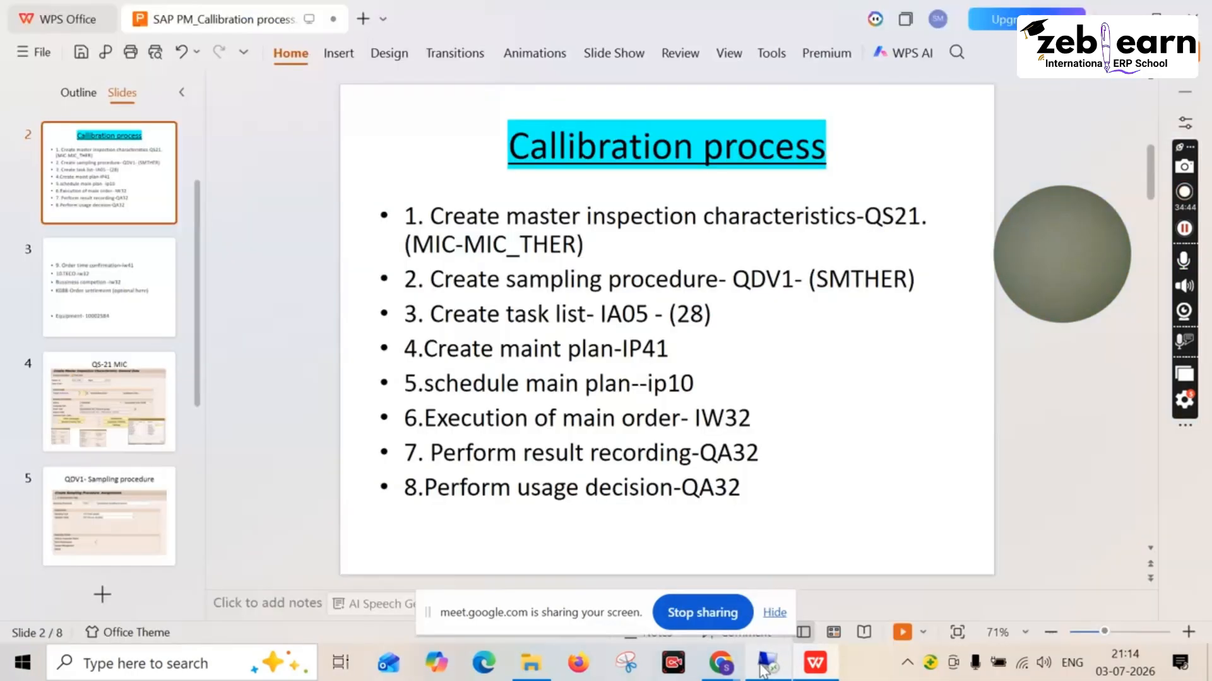
left_click(765, 665)
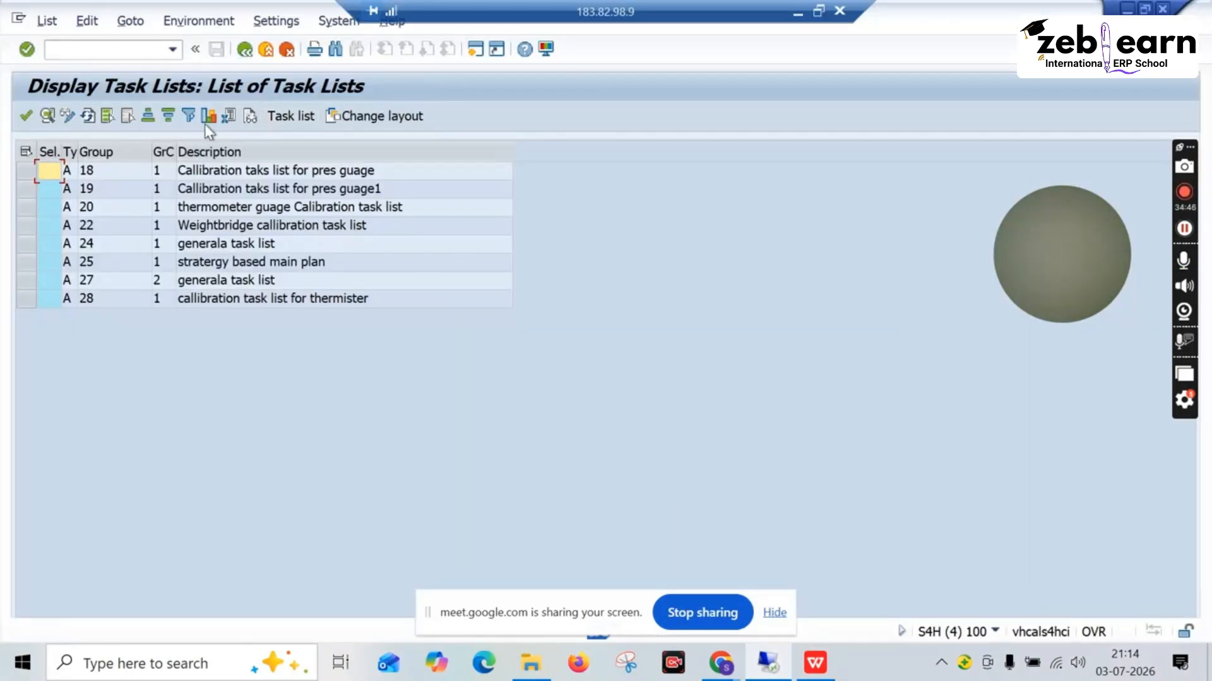
left_click(249, 53)
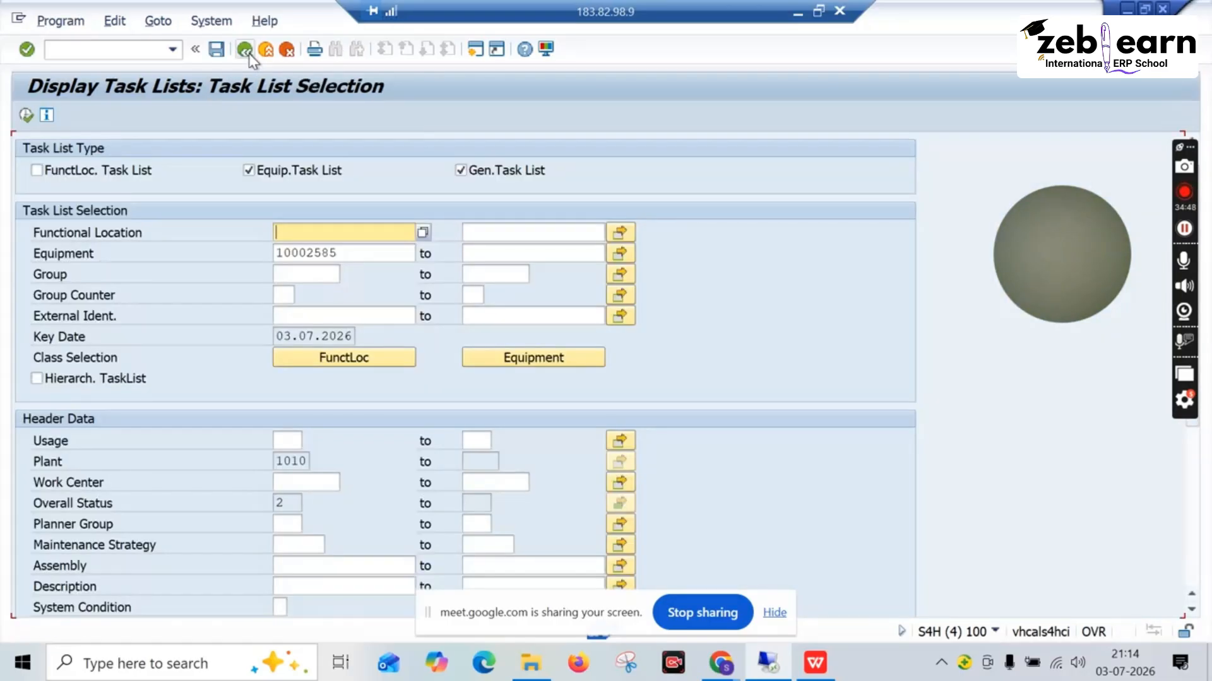
left_click(249, 53)
Try to assign the maintenance item a task list with type A, group 1 and group counter 28
left_click(37, 544)
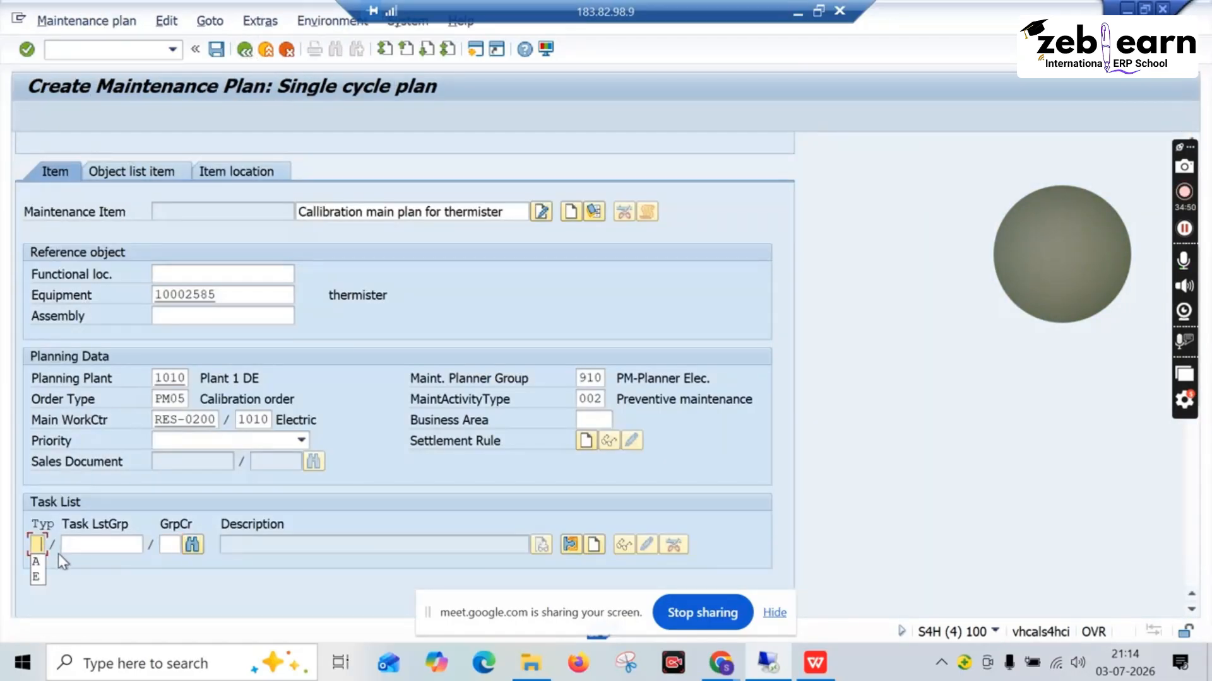
left_click(36, 561)
left_click(81, 544)
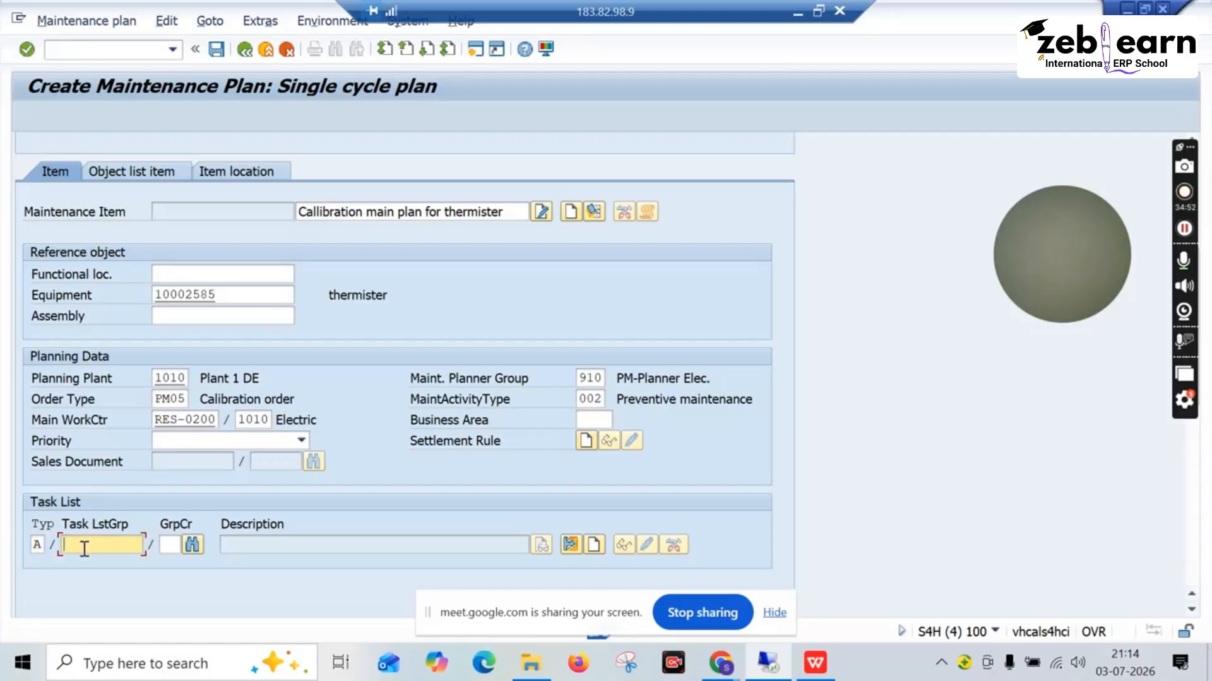
type("1")
left_click(170, 547)
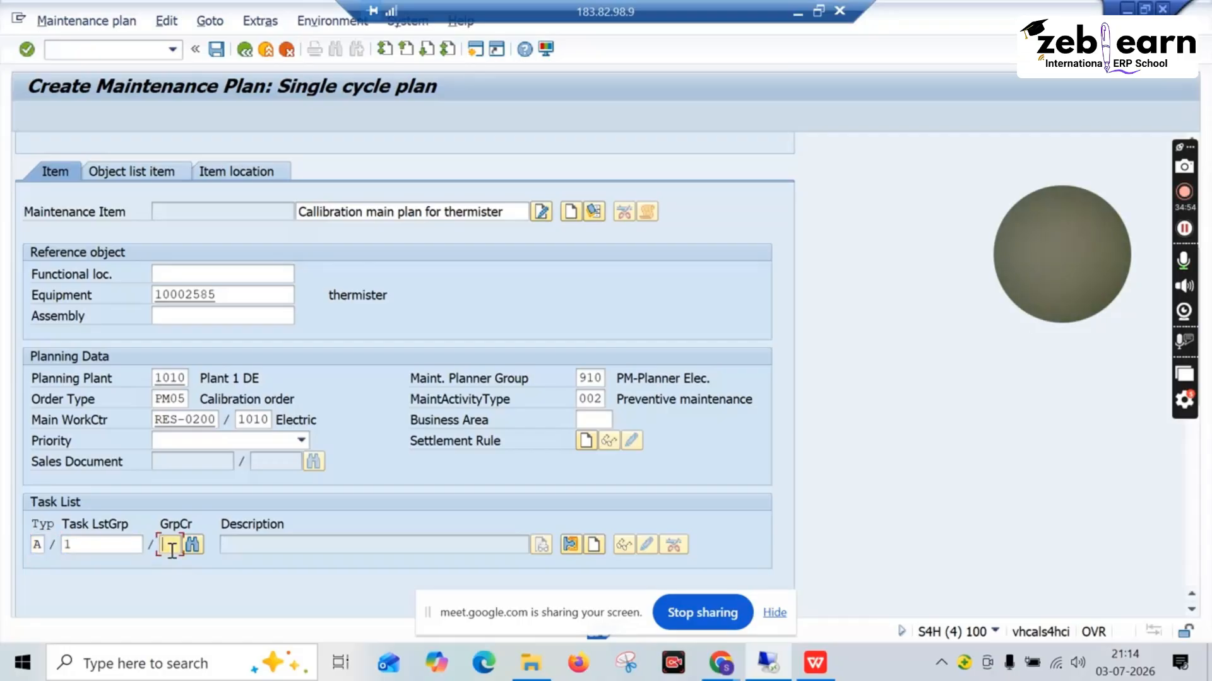
type("20")
key("Return")
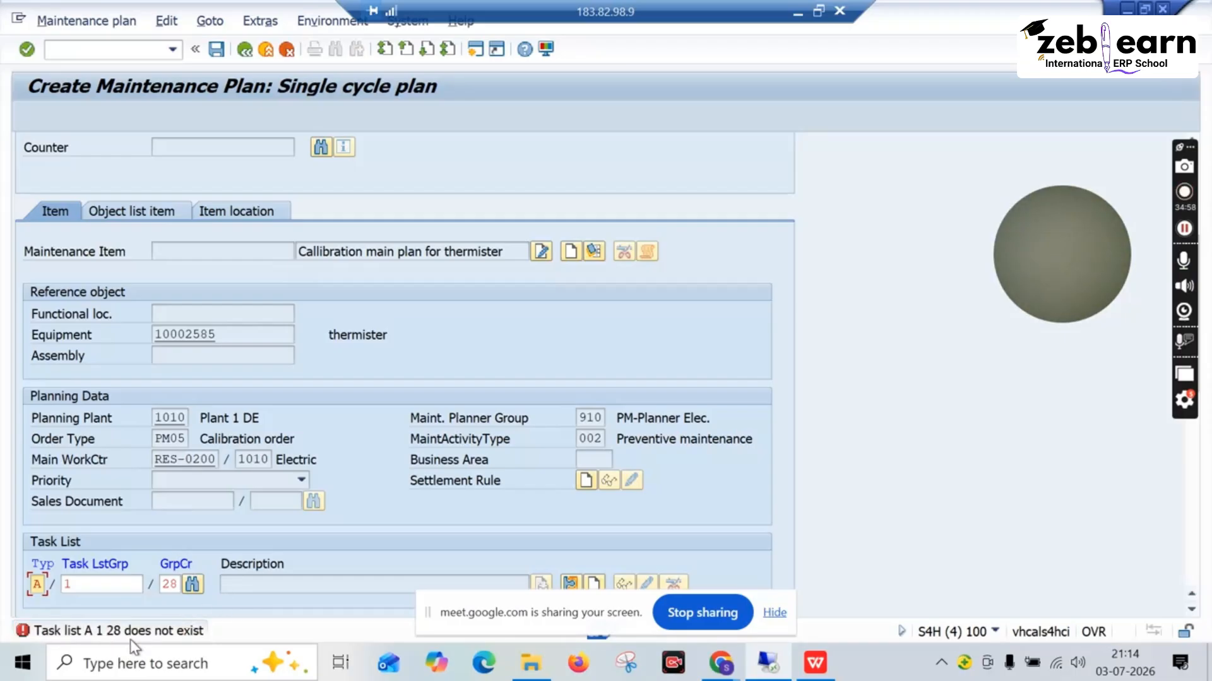
Correct the maintenance item's task list to group 28 with group counter 1
left_click(176, 585)
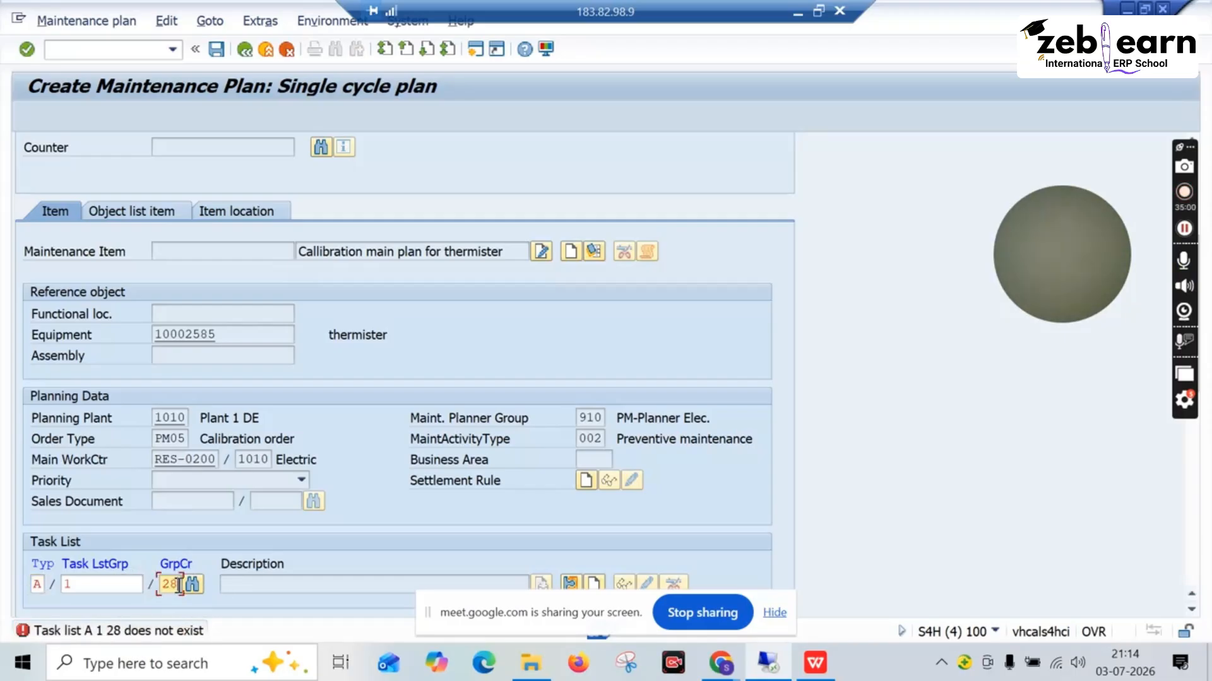
key("BackSpace")
key("BackSpace")
type("1")
left_click(116, 587)
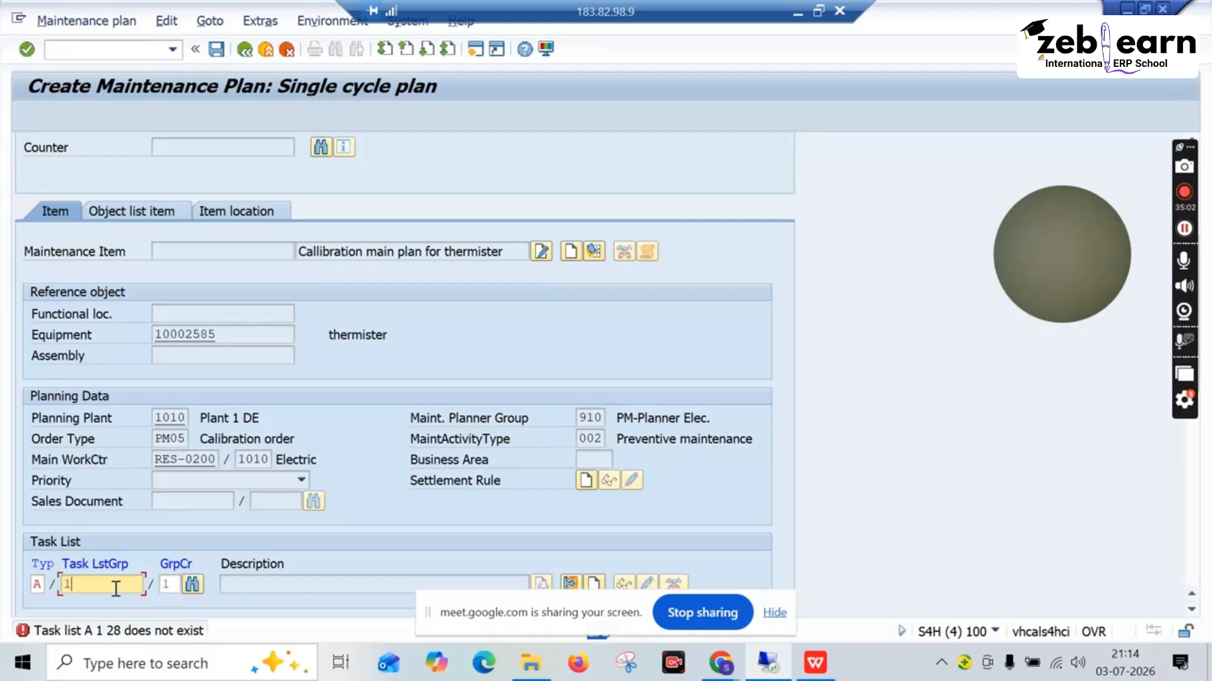
type("28")
key("Return")
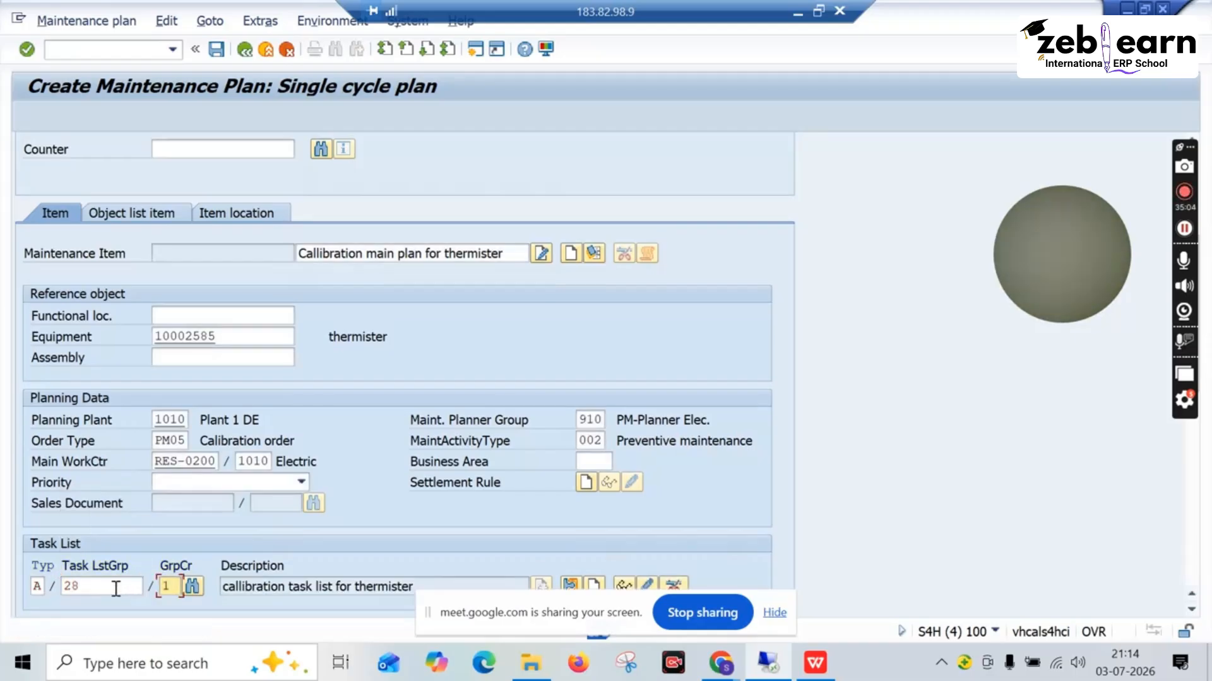
Set the maintenance plan's call horizon to 100 % and its scheduling period to 365 days
scroll(442, 564, "down", 1)
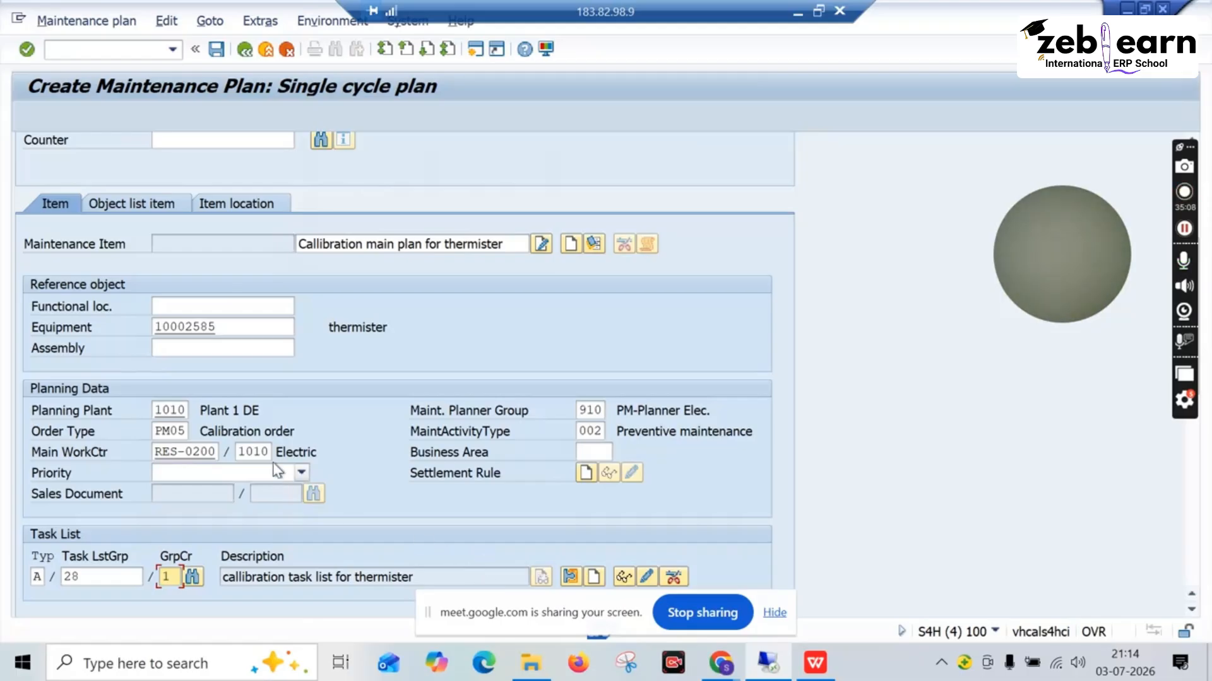
scroll(276, 470, "up", 4)
scroll(272, 463, "up", 5)
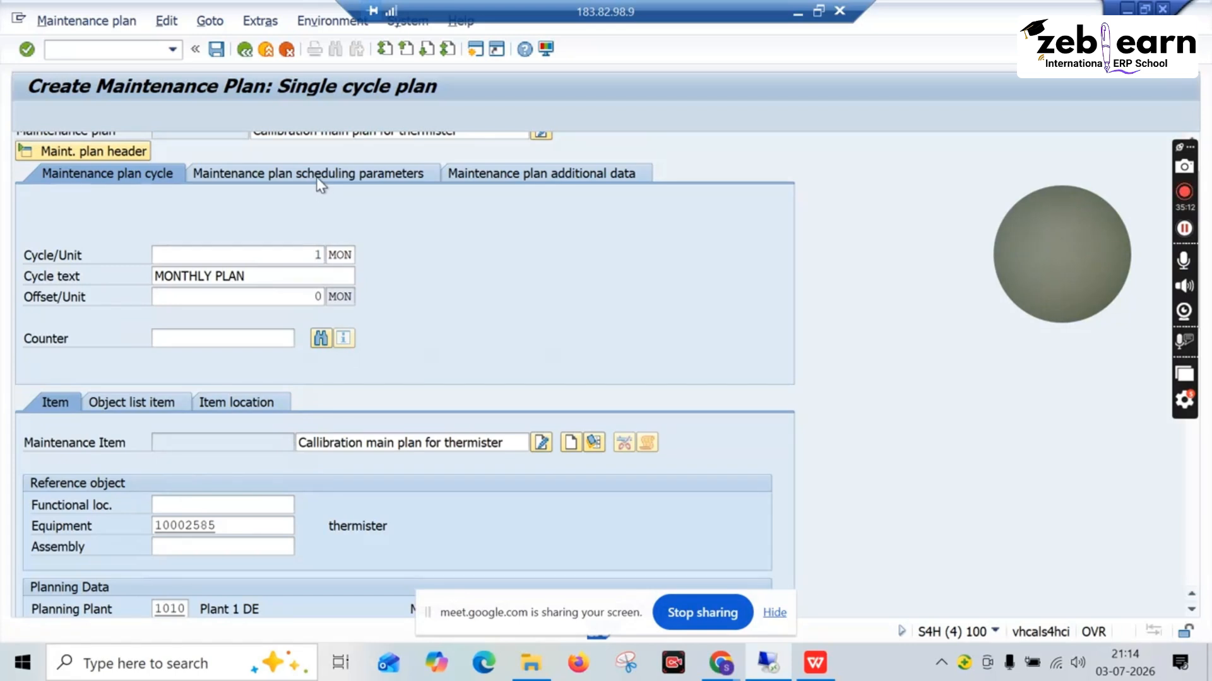
left_click(319, 183)
left_click(480, 234)
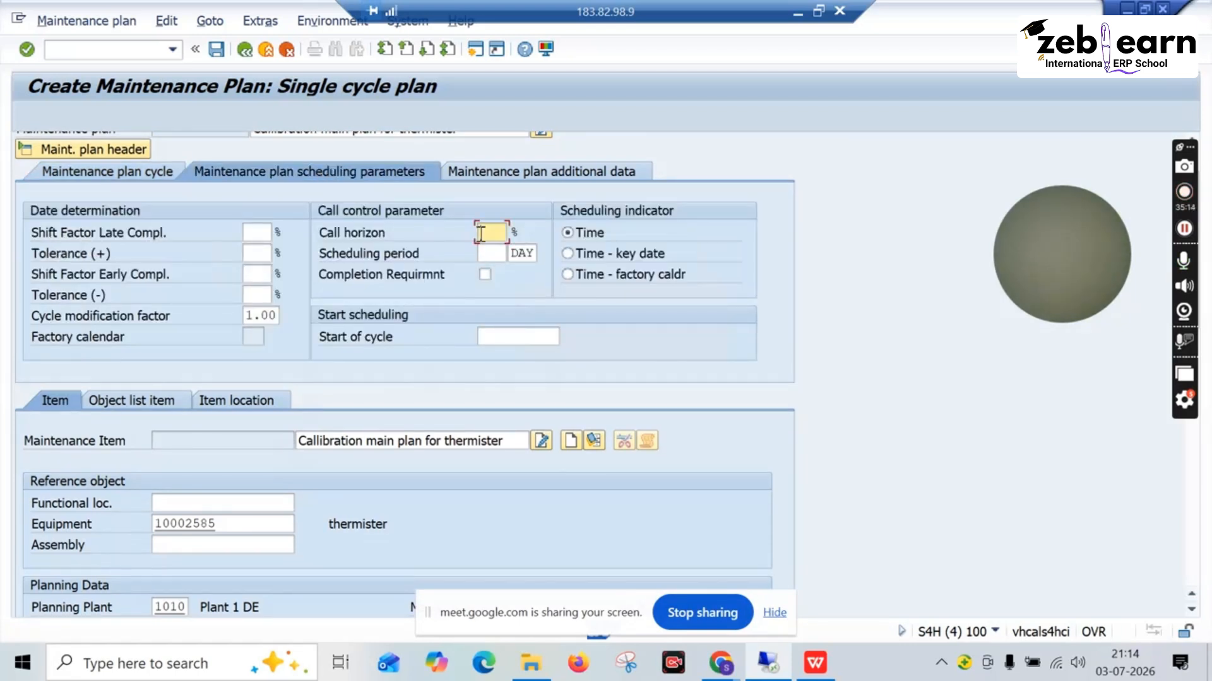
type("100")
left_click(491, 252)
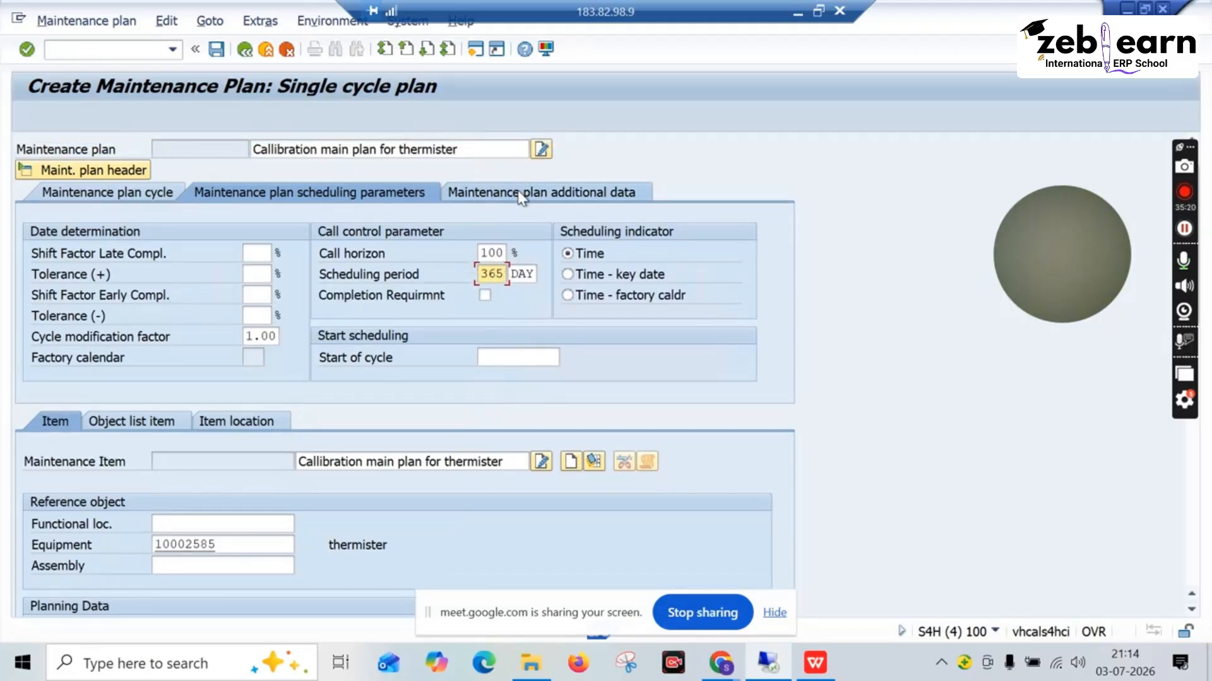
View the plan's additional data and save the maintenance plan with cycle start 03.07.2026
left_click(532, 195)
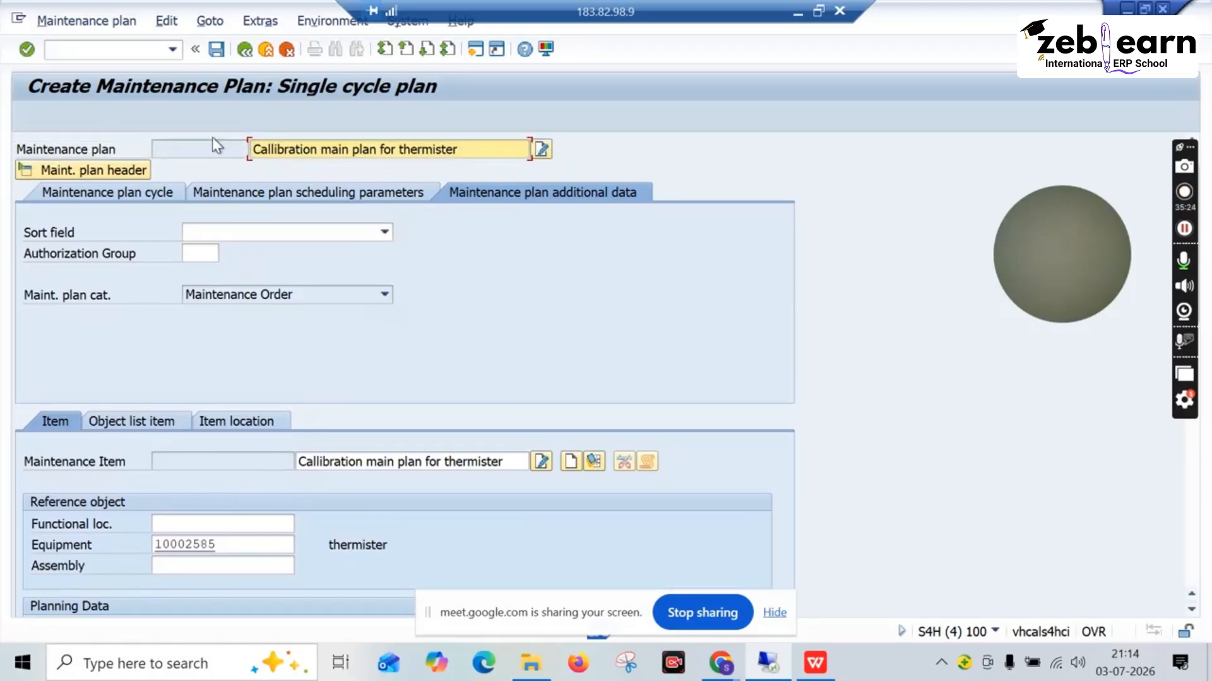
left_click(216, 50)
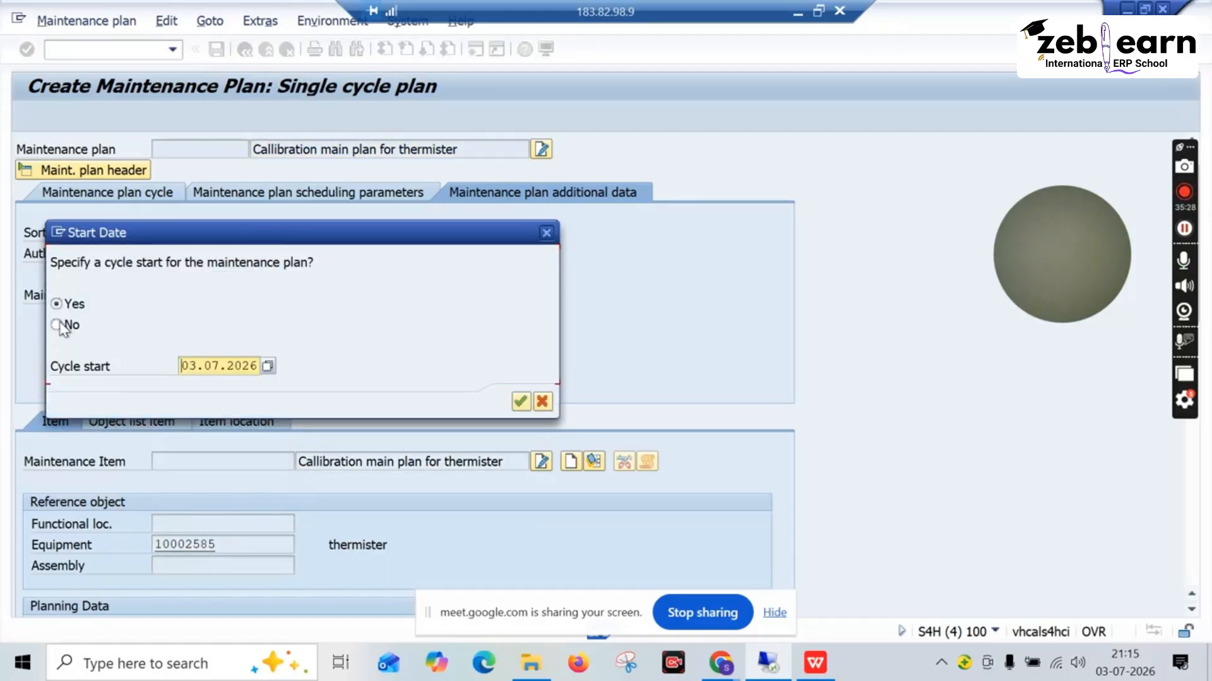
left_click(520, 401)
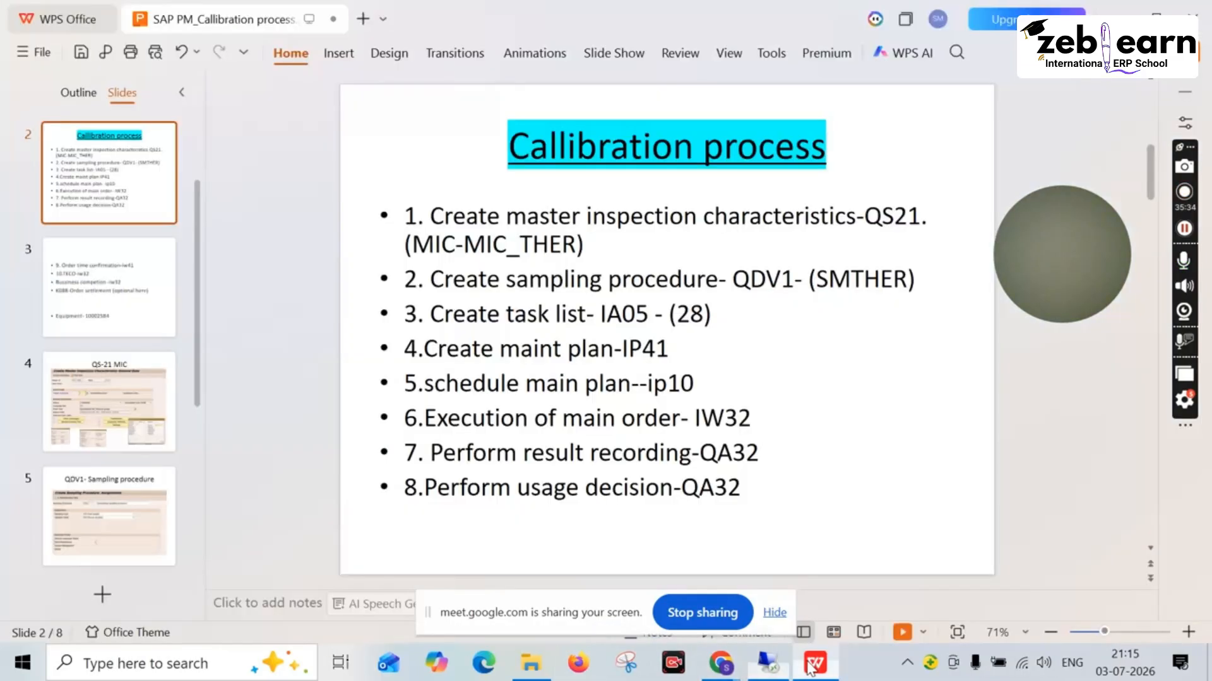
Switch to the WPS presentation and add "-(89)" after IP41 in the "Create maint plan" line of the Callibration process slide
left_click(814, 663)
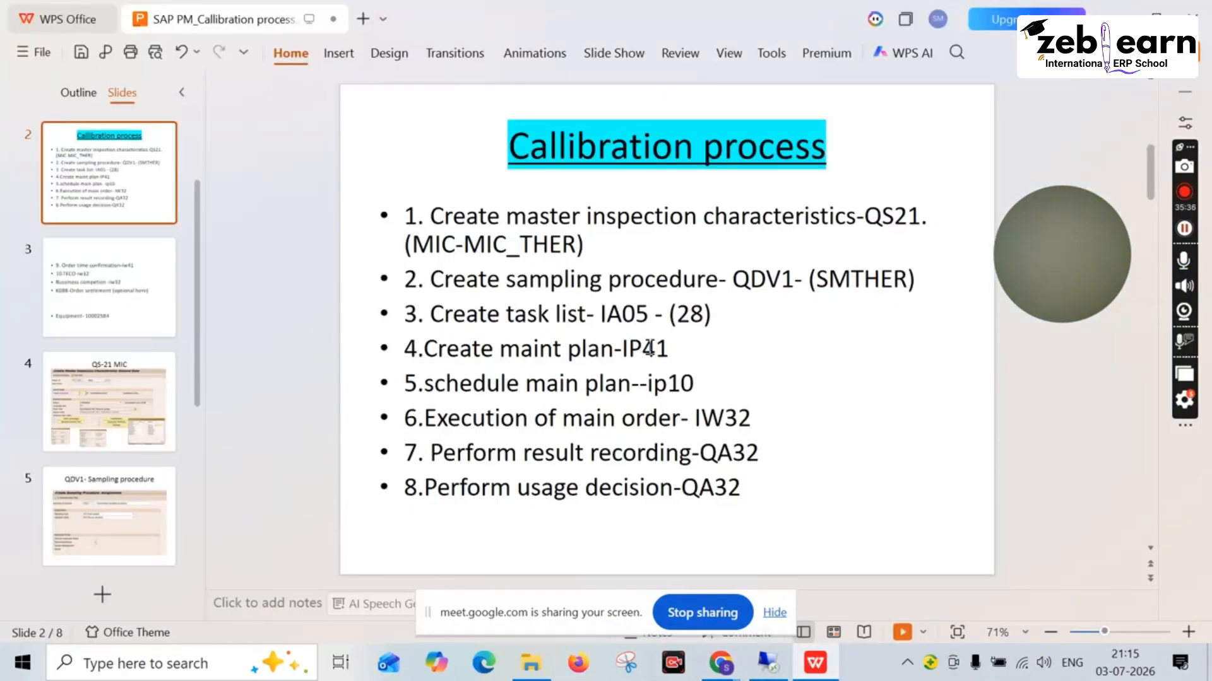
left_click(675, 348)
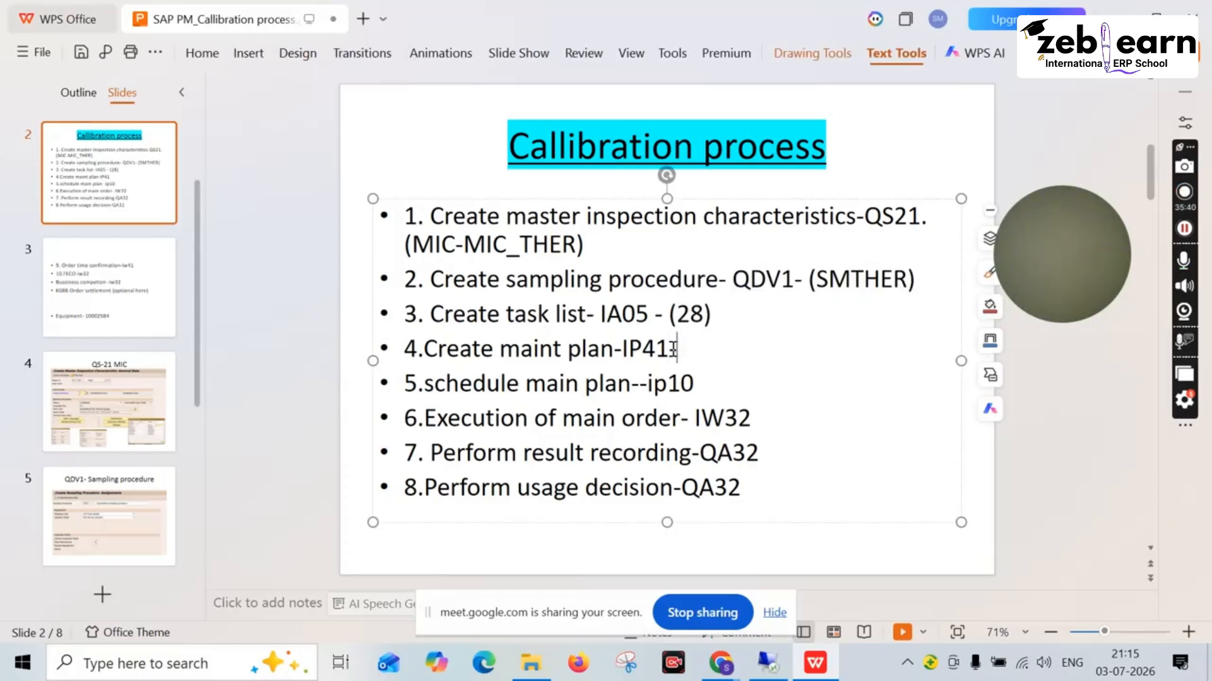
type("(89")
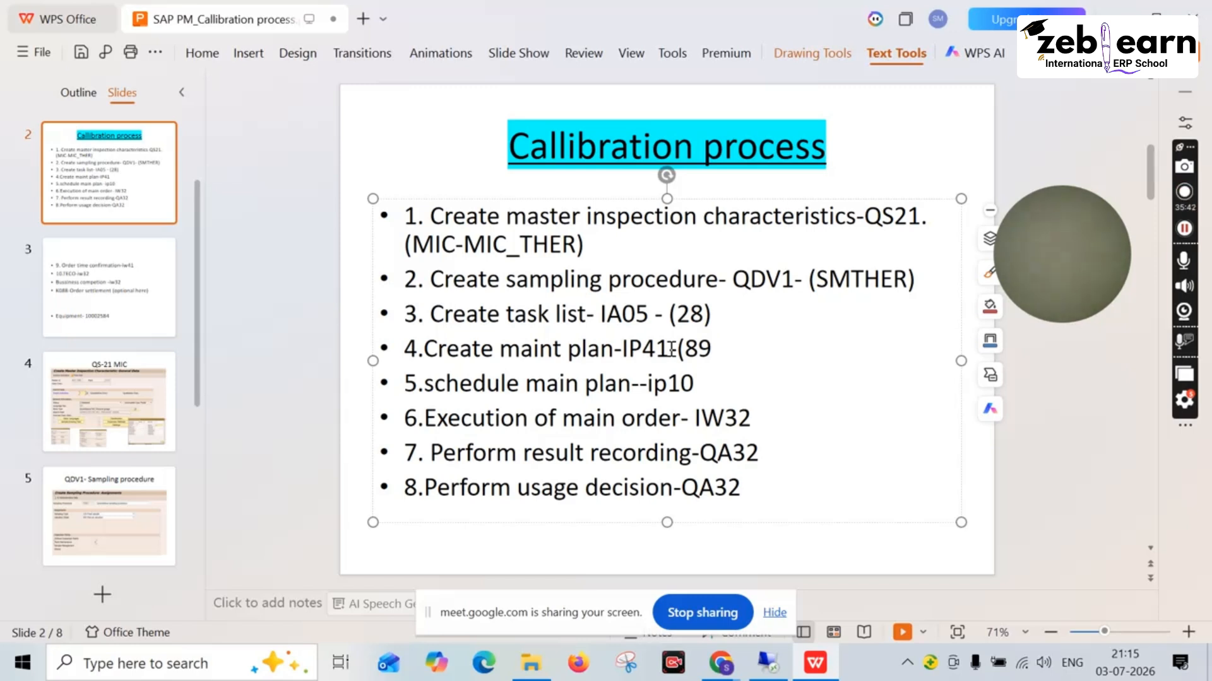
type(")")
left_click(672, 349)
type("-")
left_click(732, 368)
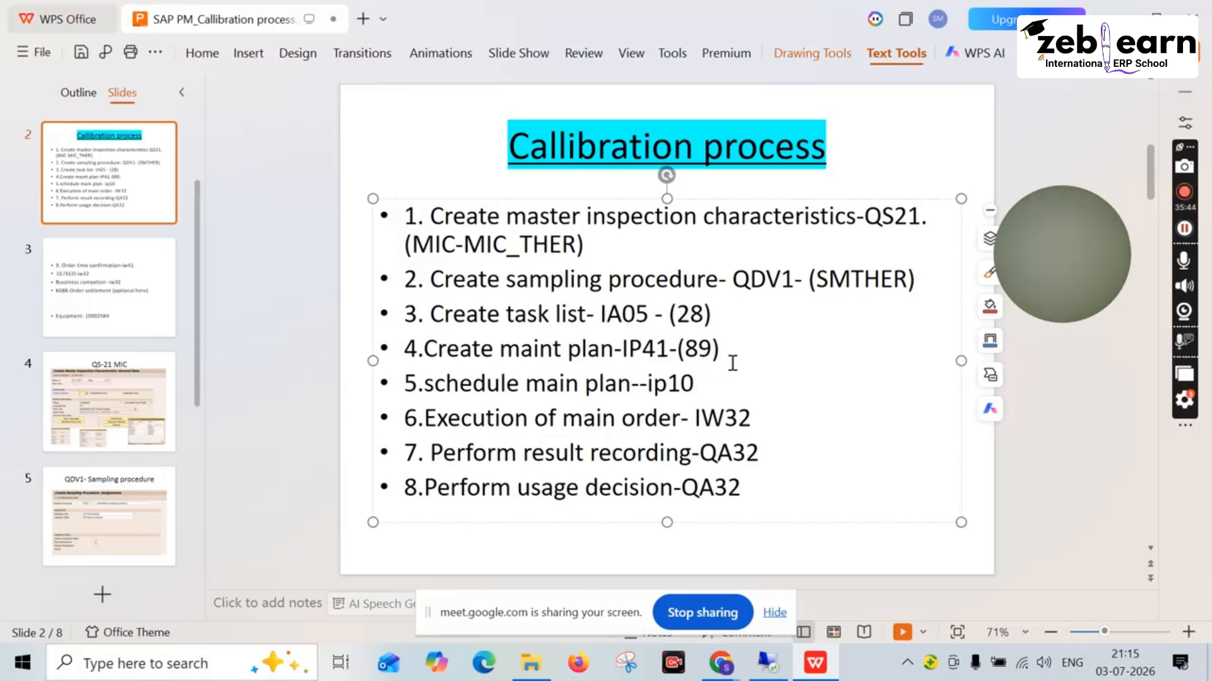
left_click(719, 349)
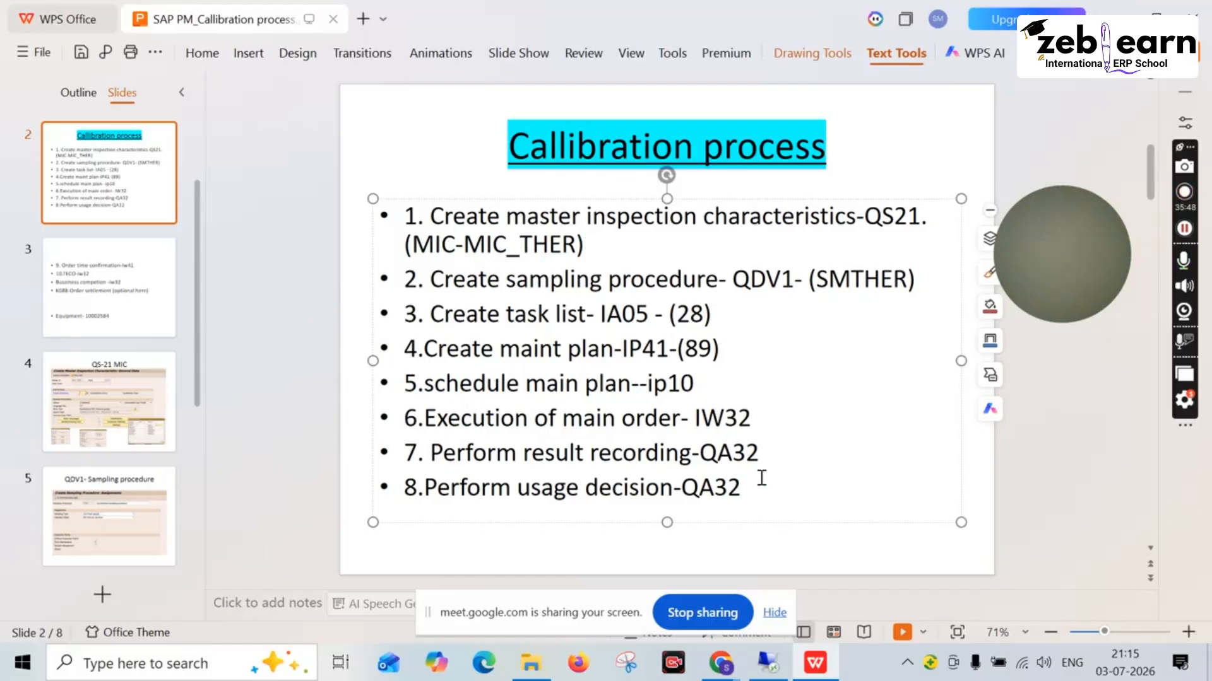
Switch back to SAP, leave maintenance plan creation and open maintenance plan 89 for scheduling with transaction IP10
left_click(767, 663)
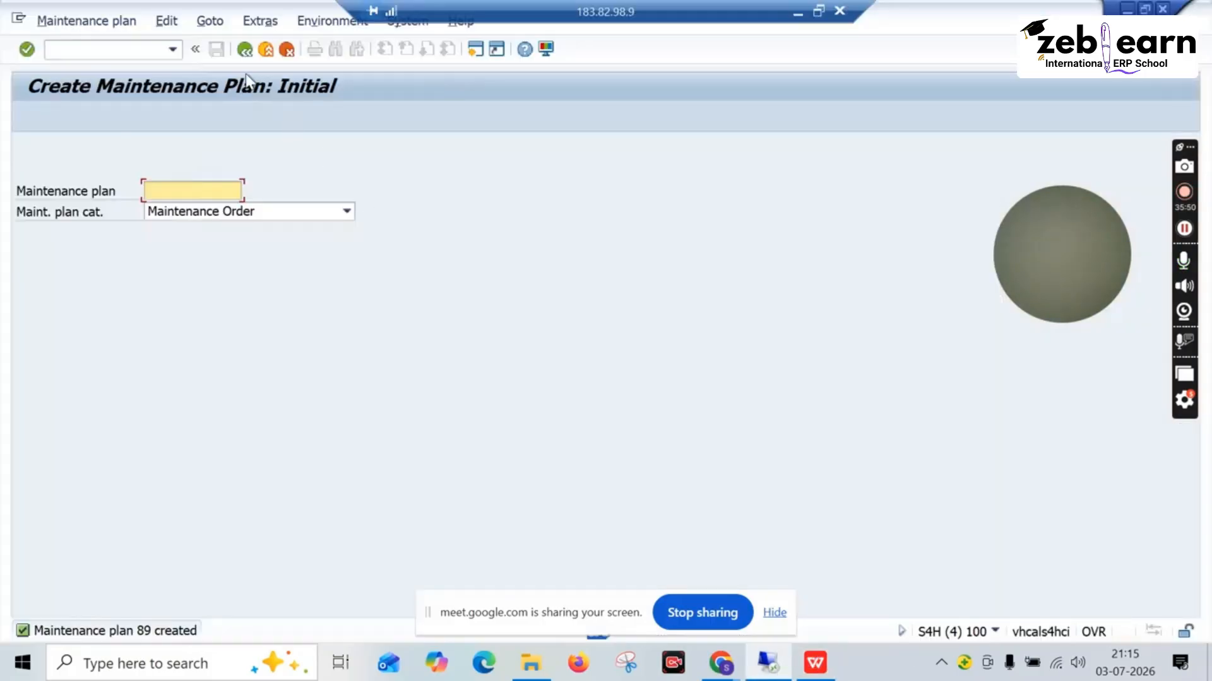
left_click(247, 50)
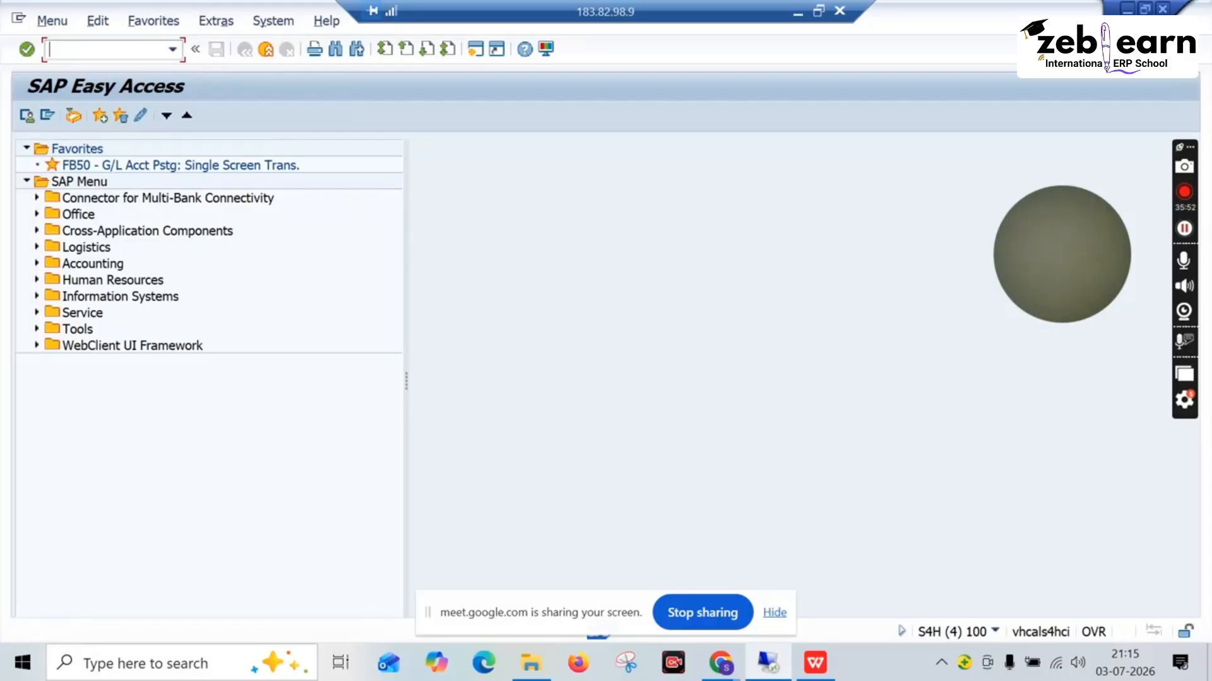
type("ip1")
key("Return")
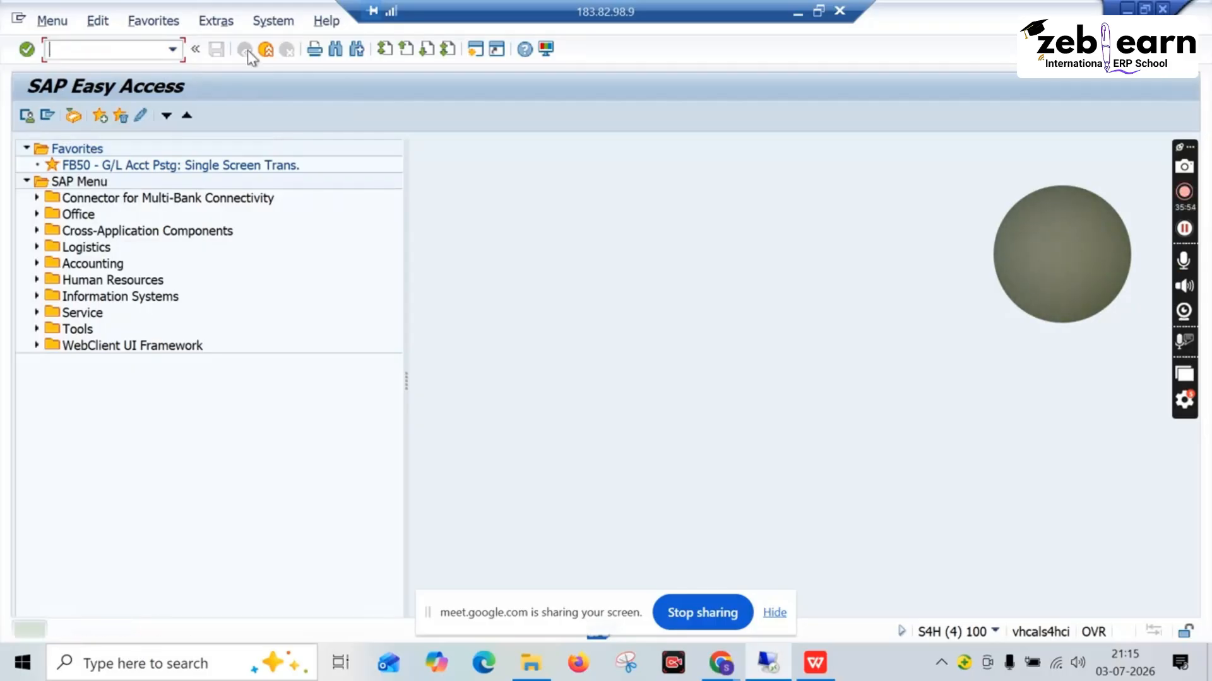
key("BackSpace")
type("10")
key("Return")
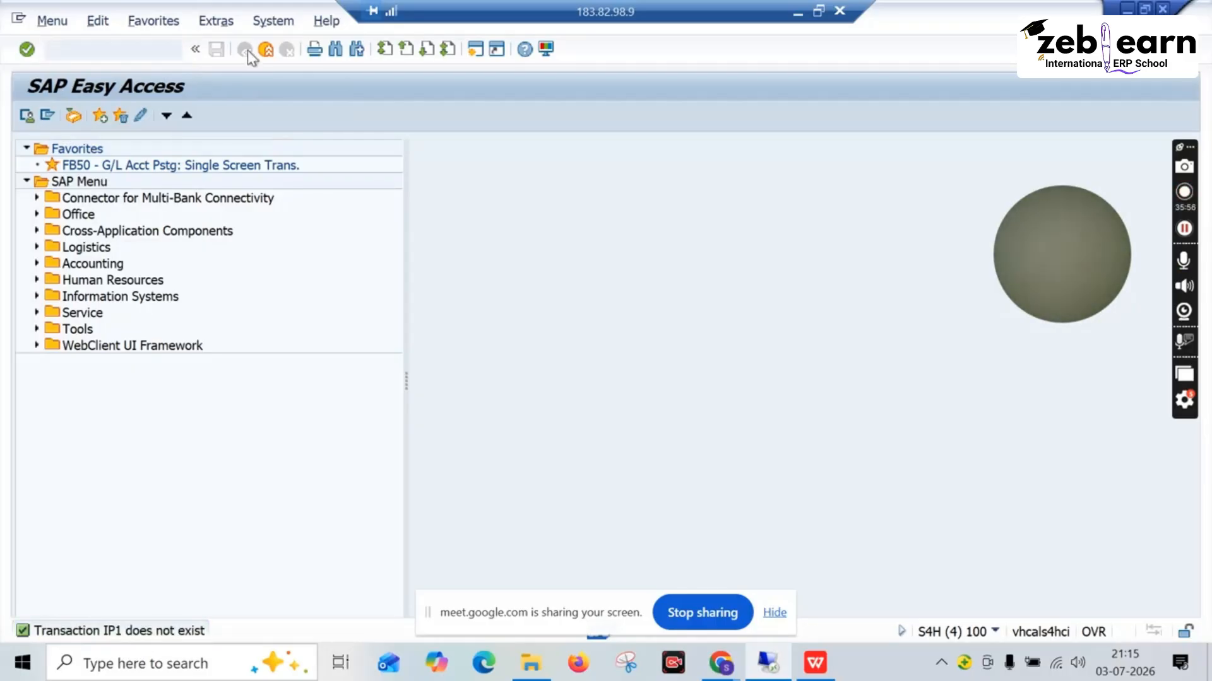
key("Return")
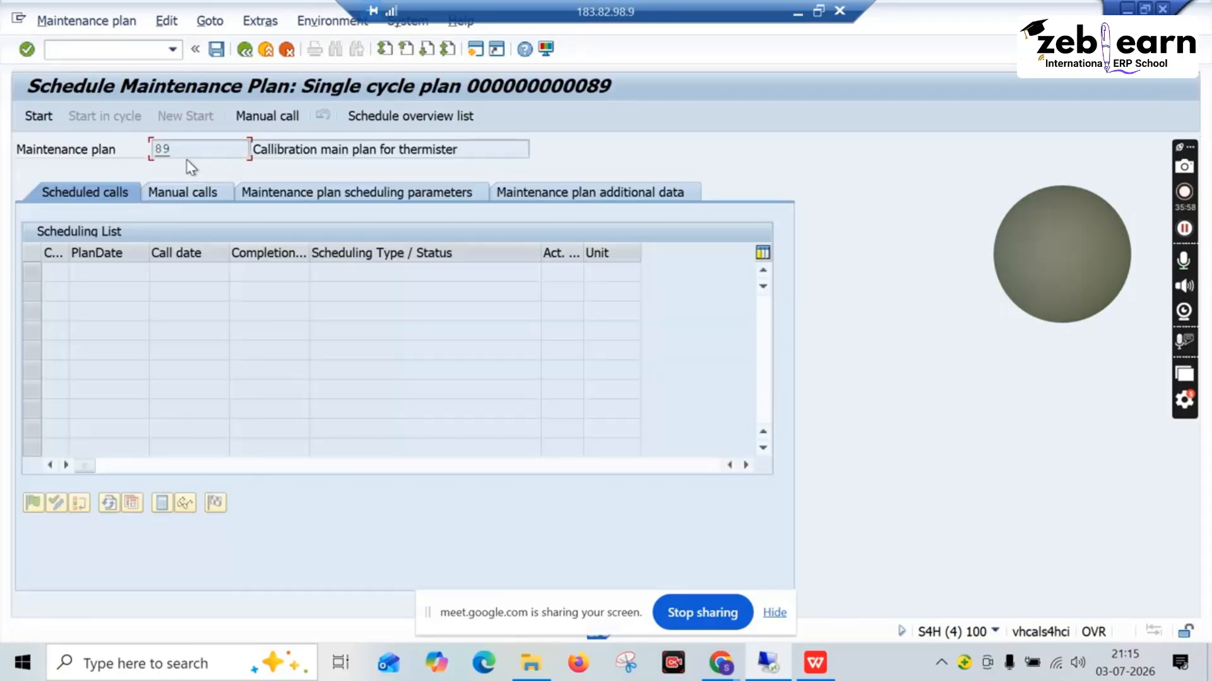
Start the schedule of the thermister maintenance plan with cycle start 03.07.2026 and save the scheduled calls
left_click(37, 122)
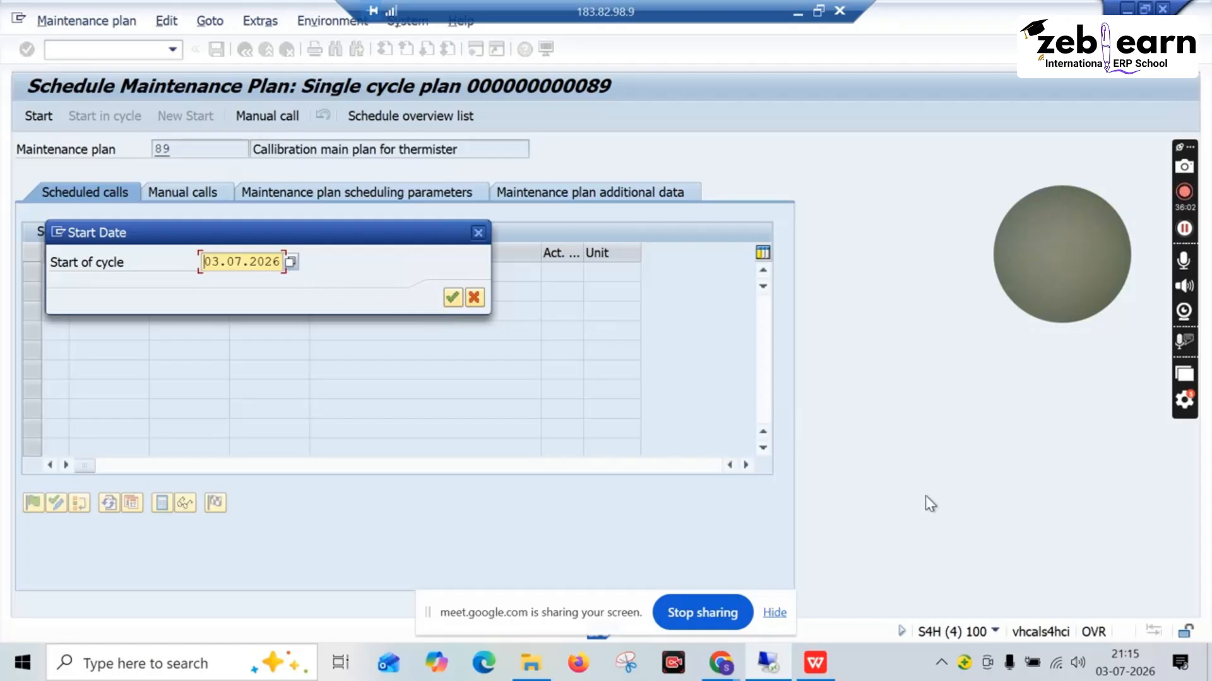
left_click(451, 297)
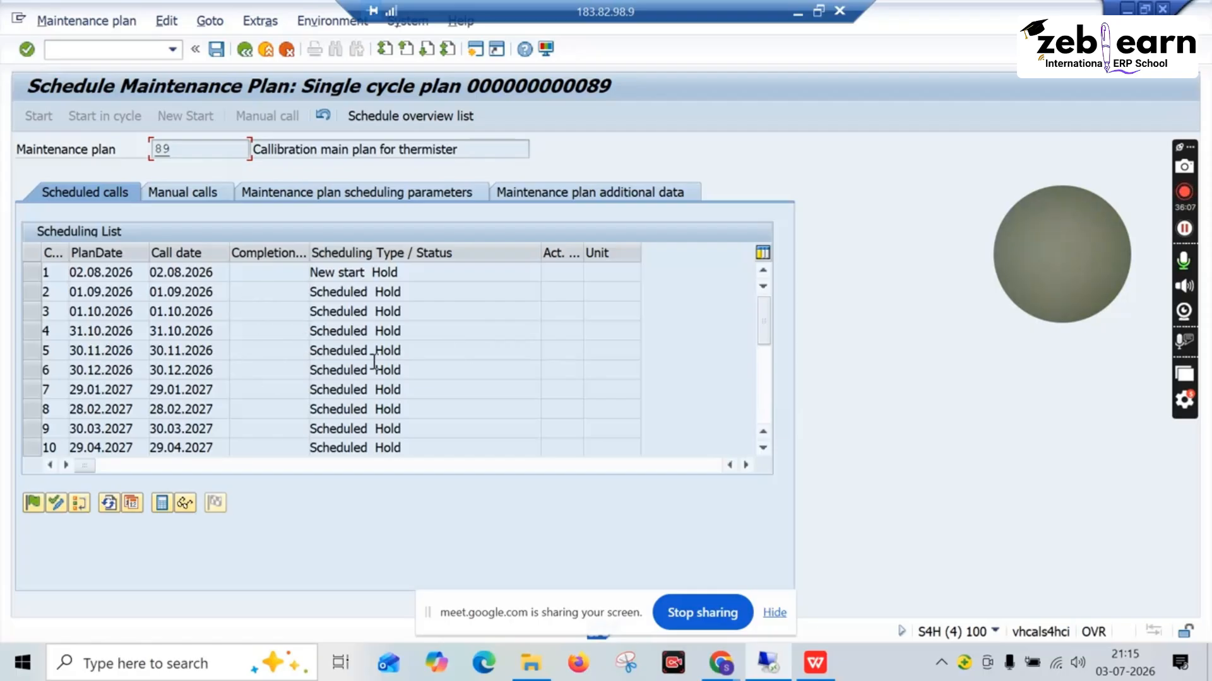
left_click(216, 51)
key("Return")
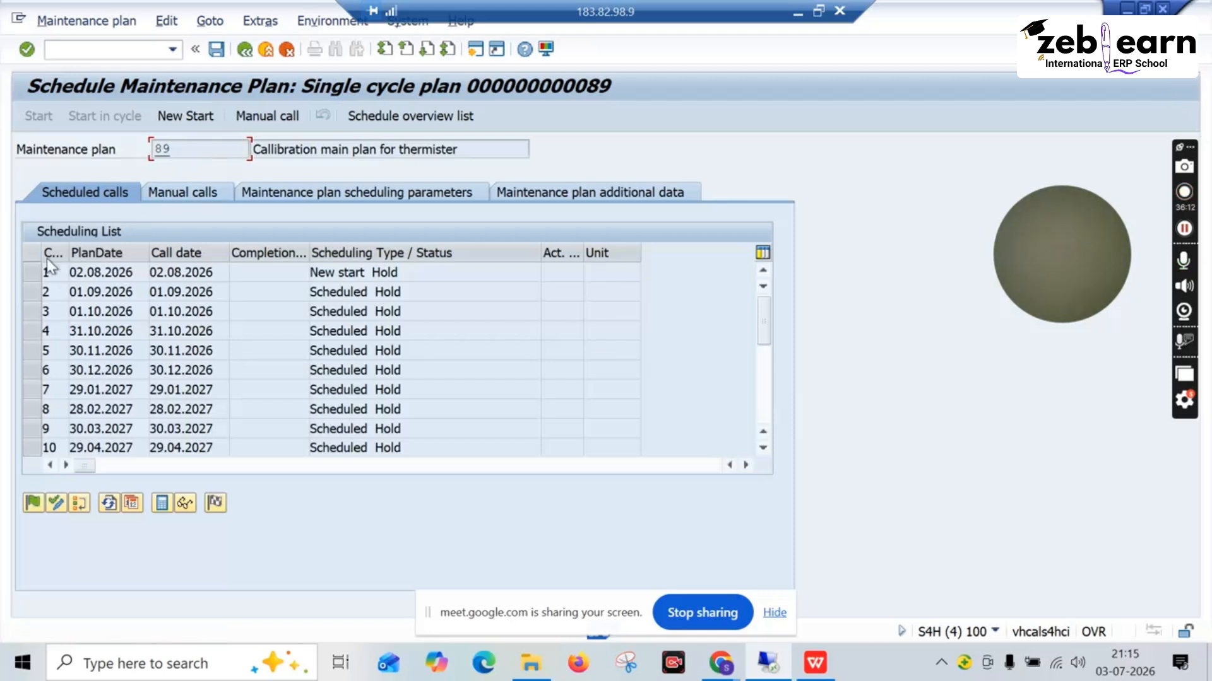
Release the first scheduled call, planned for 02.08.2026, in maintenance plan 89 and save the plan
left_click(29, 275)
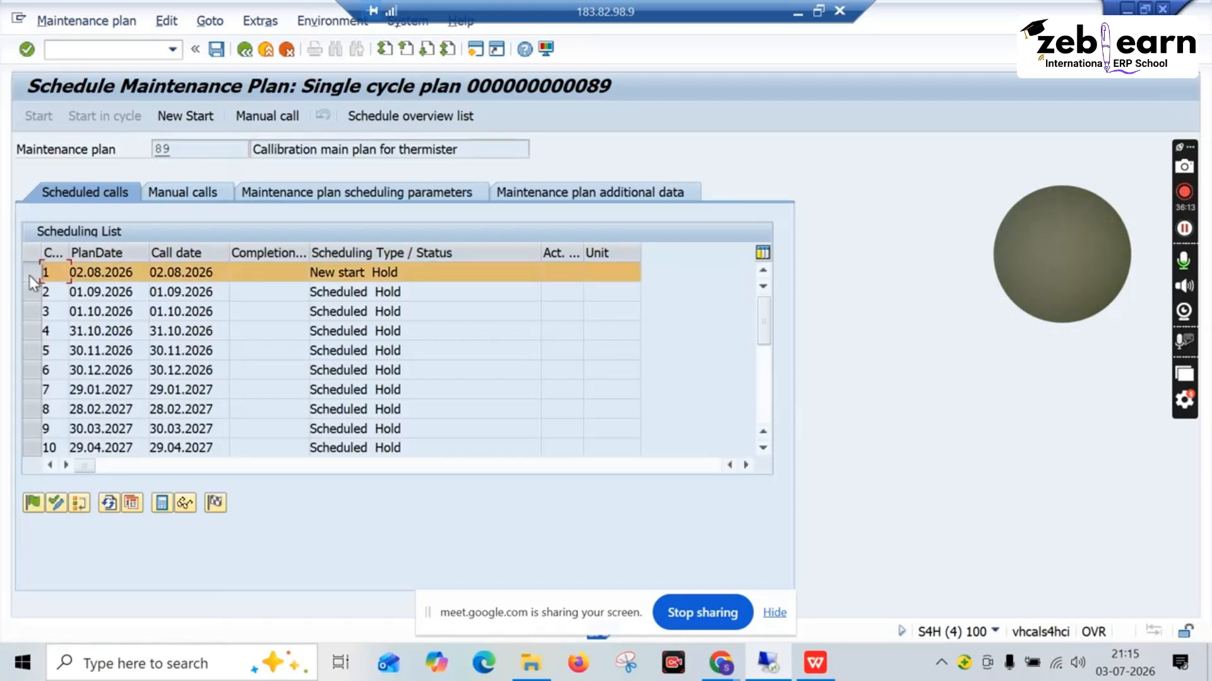
left_click(34, 509)
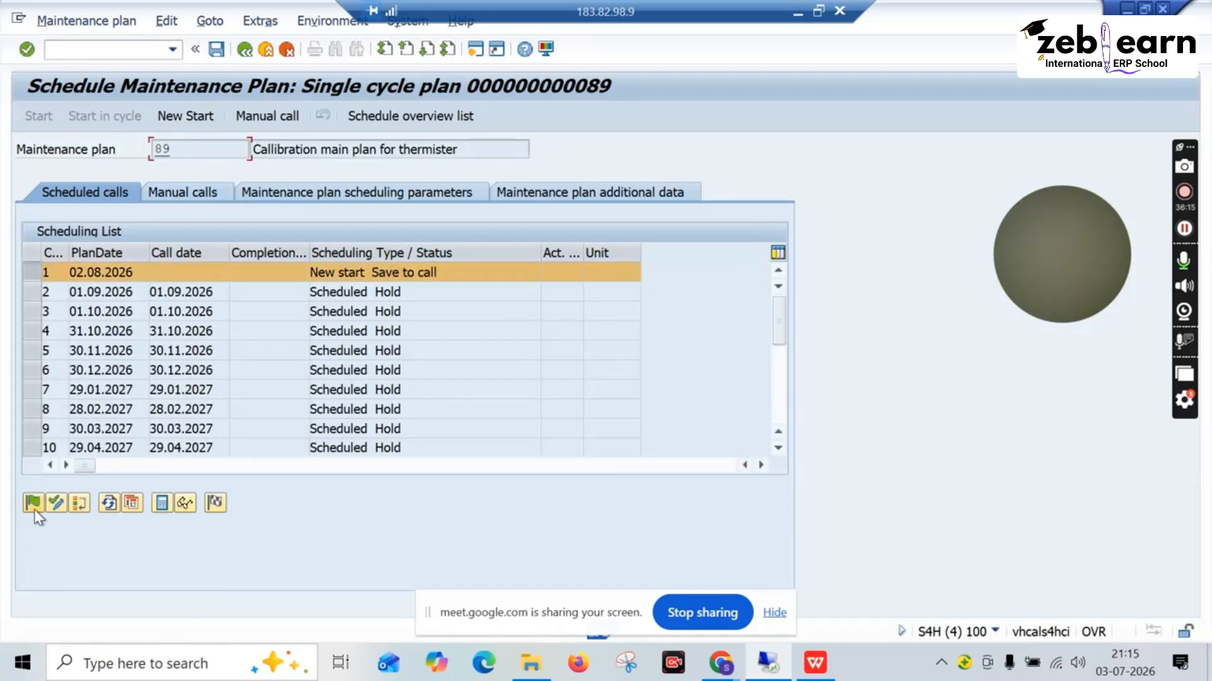
left_click(216, 50)
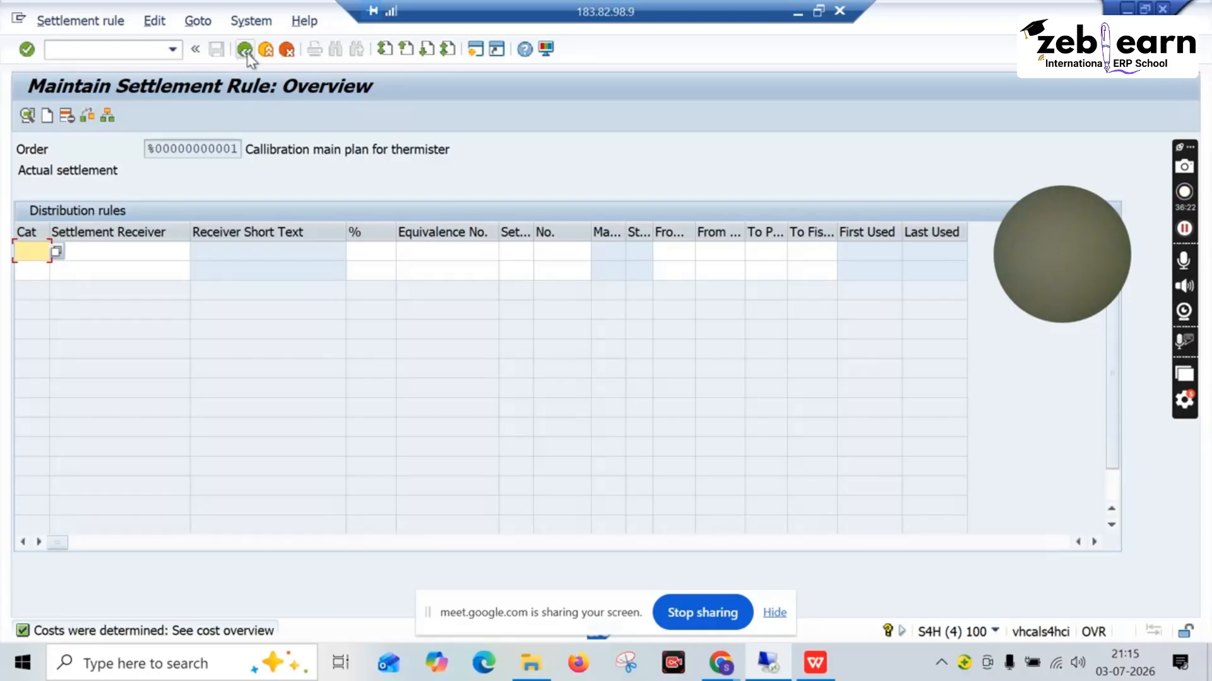
Choose cost center 10101701 (Plant & Maint) as the order's settlement receiver and go back from the settlement rule
left_click(81, 252)
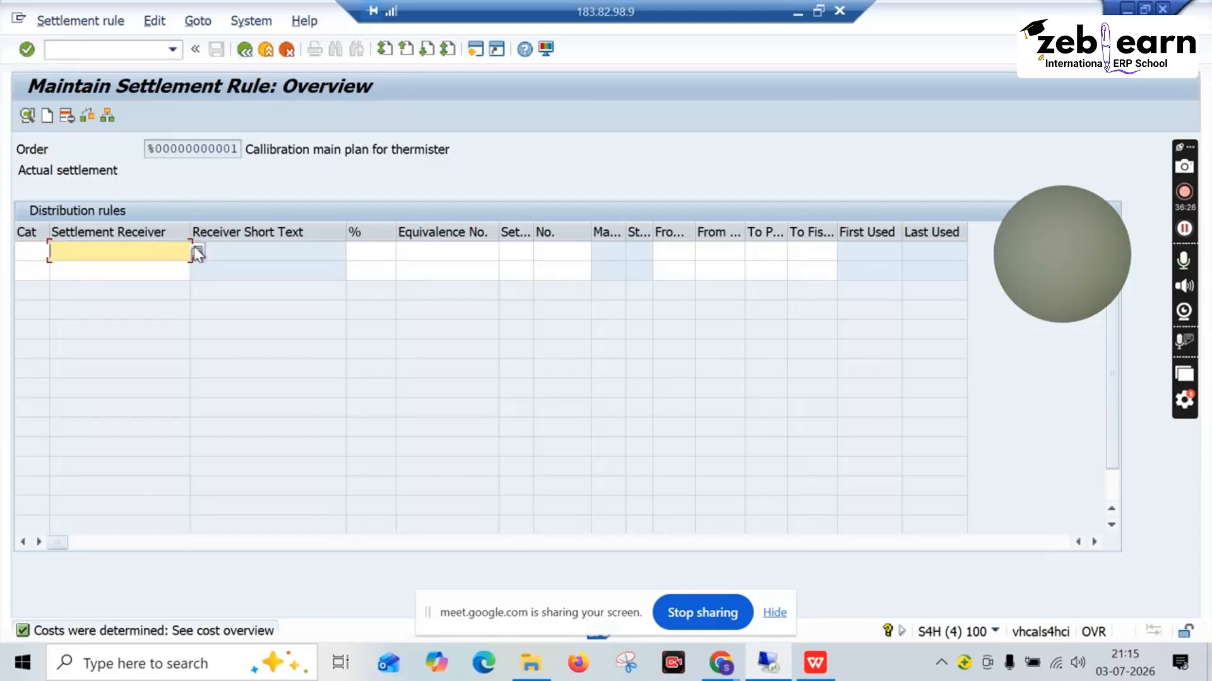
left_click(197, 253)
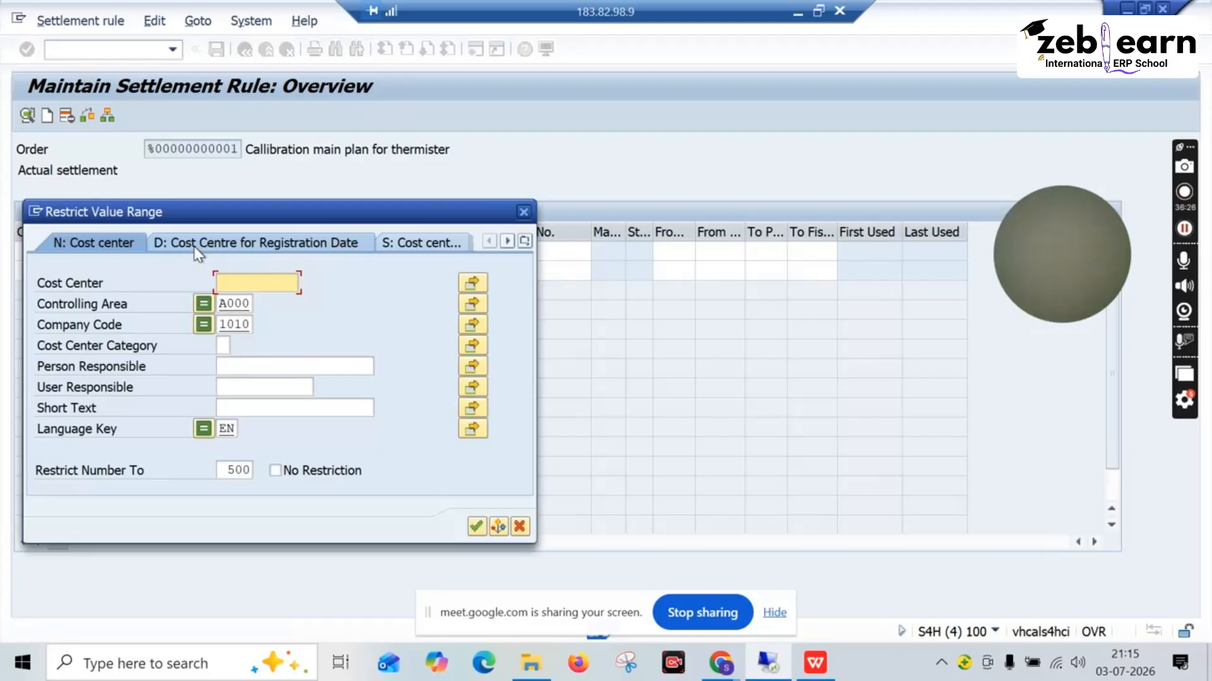
left_click(476, 527)
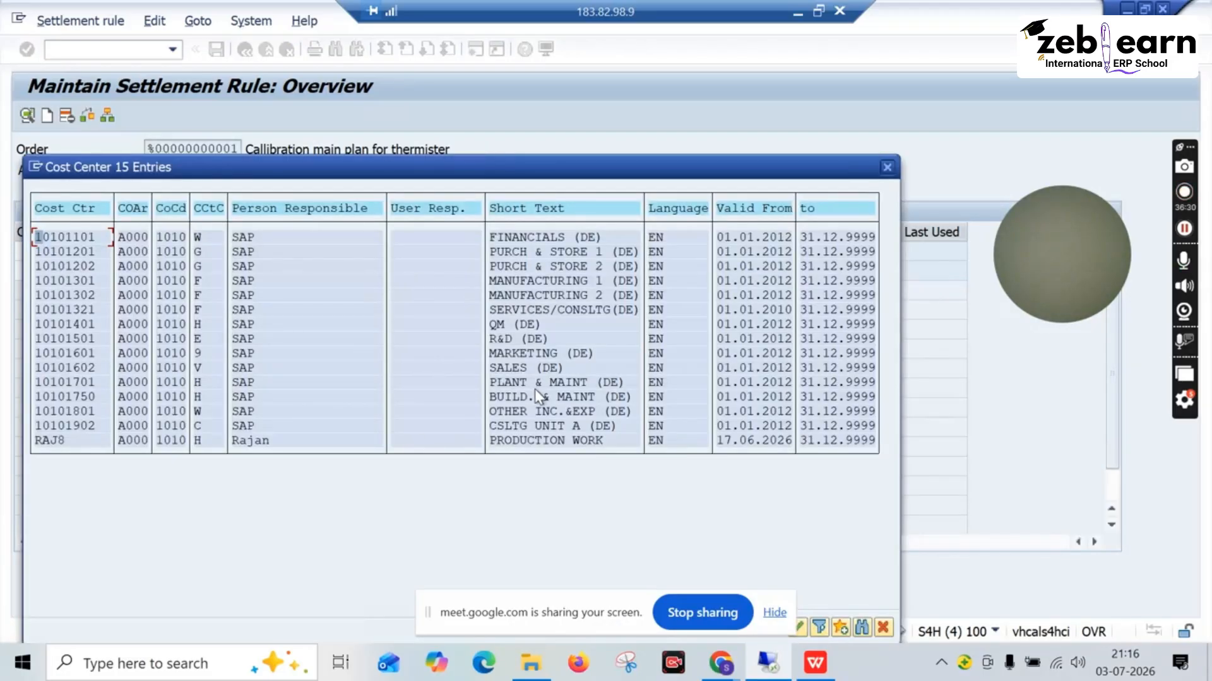
double_click(522, 380)
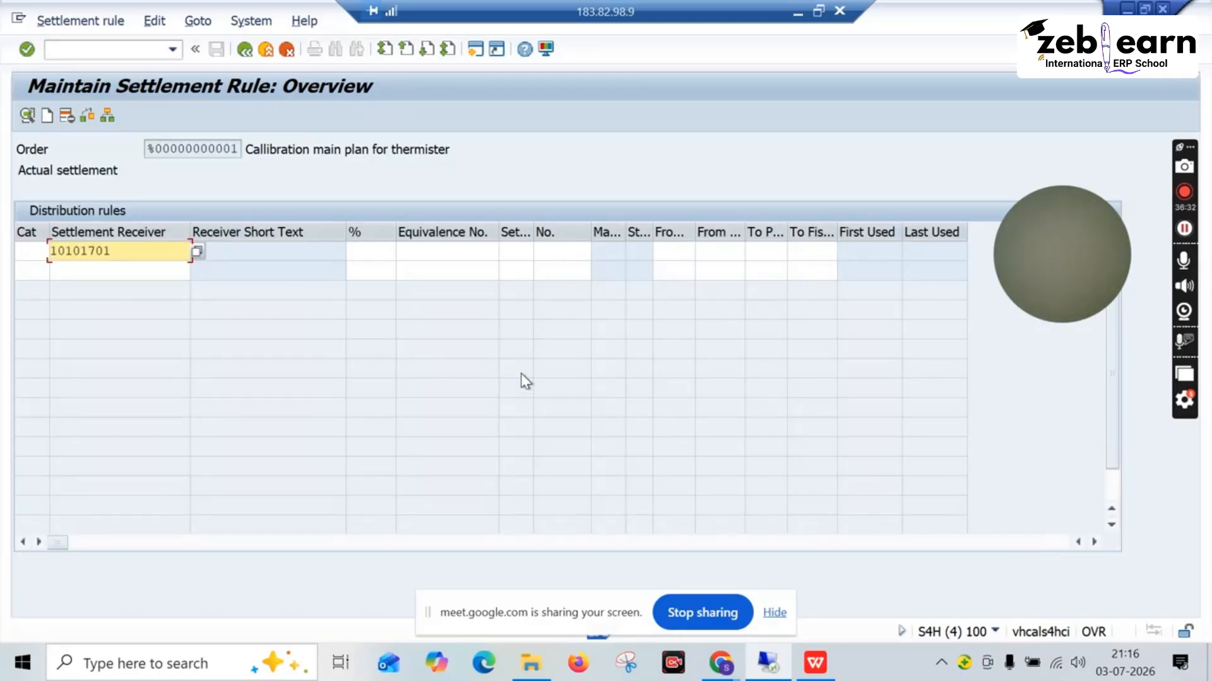
key("Return")
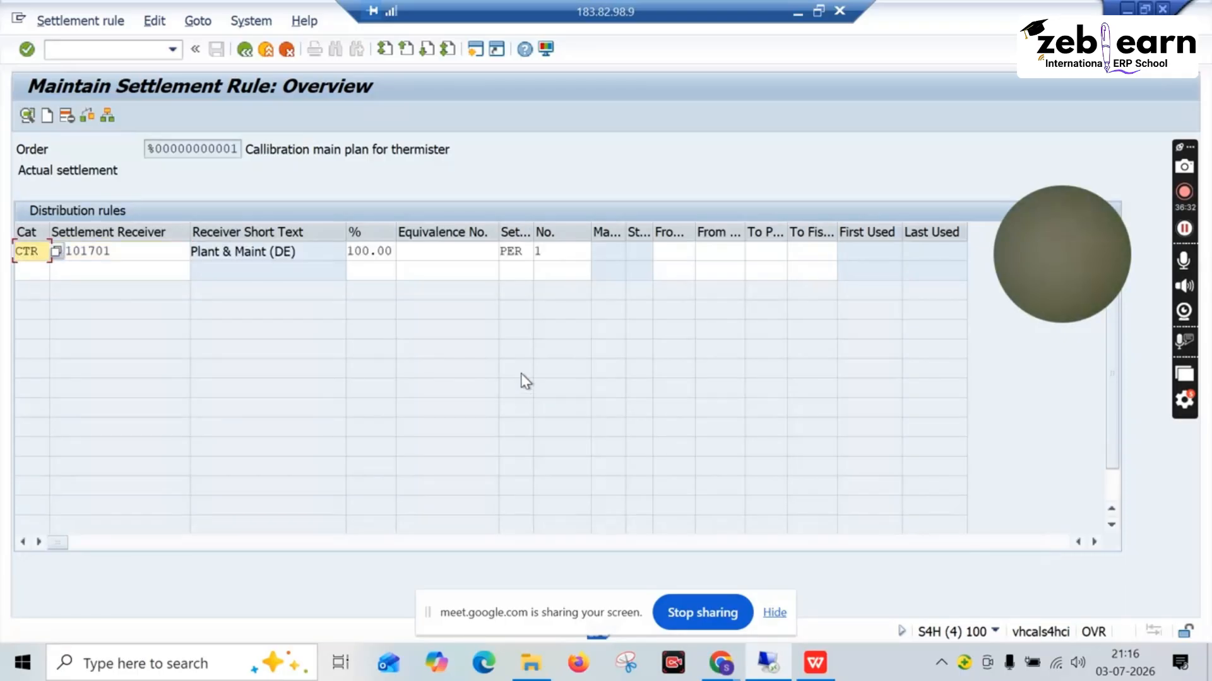
left_click(243, 51)
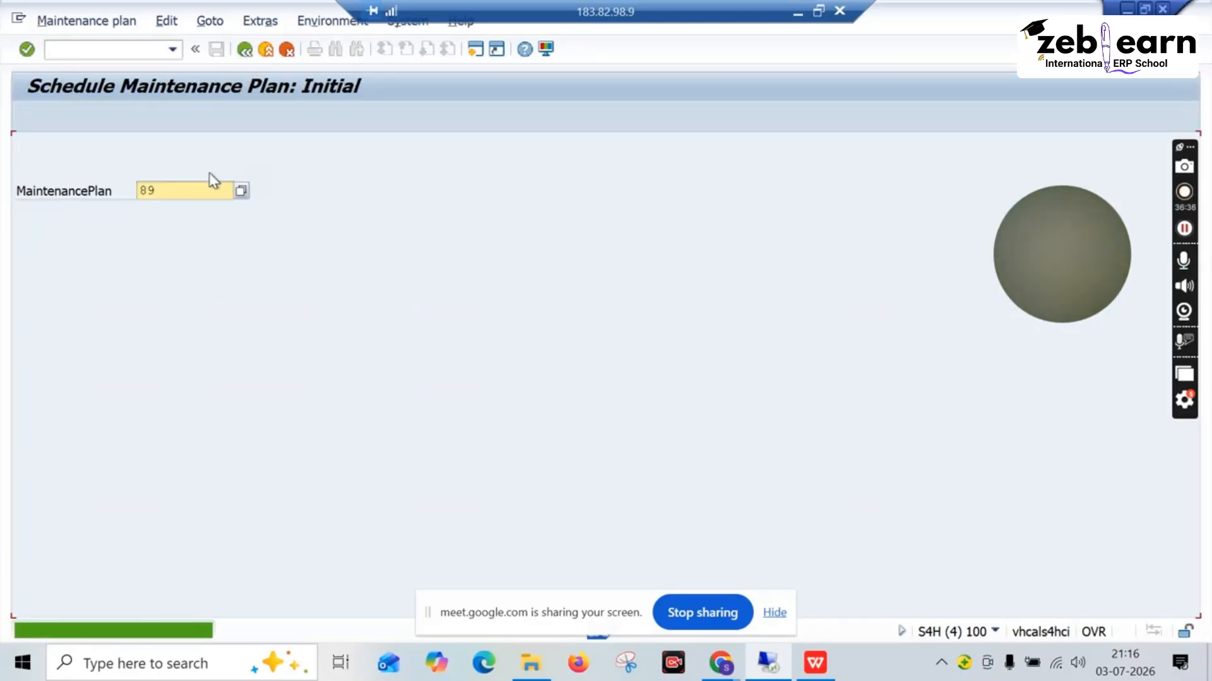
Reopen maintenance plan 89 for scheduling and display the first call's calibration order, viewing its operations and header data
key("Return")
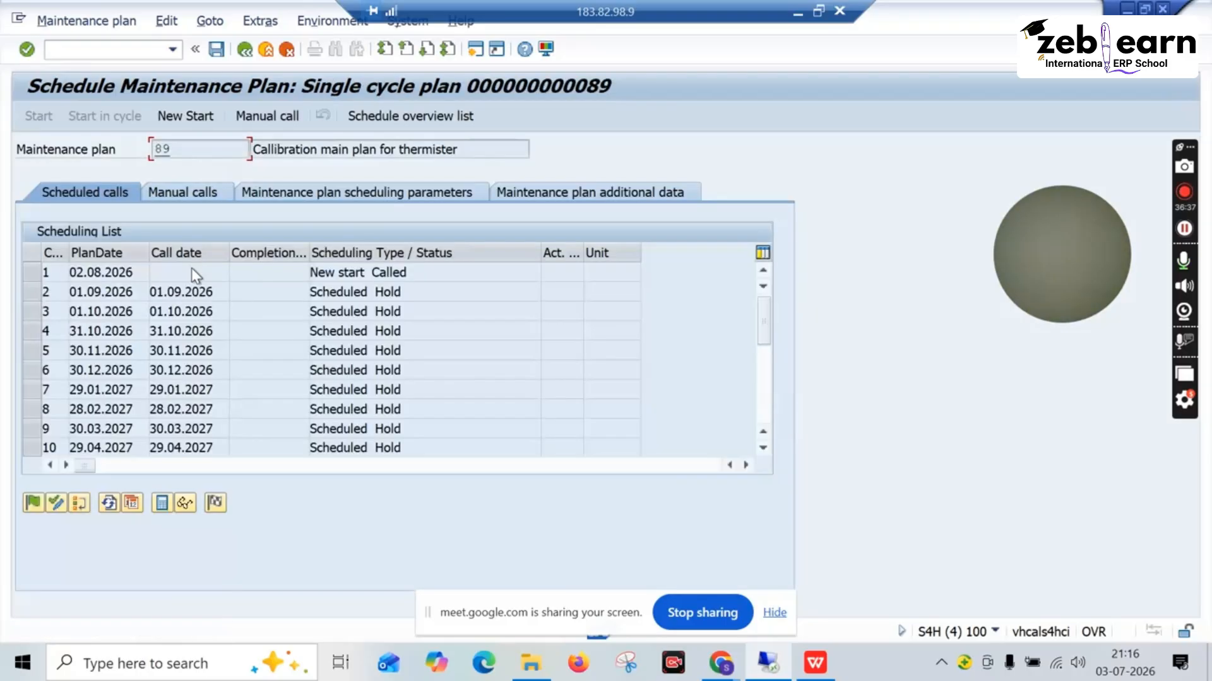
left_click(24, 270)
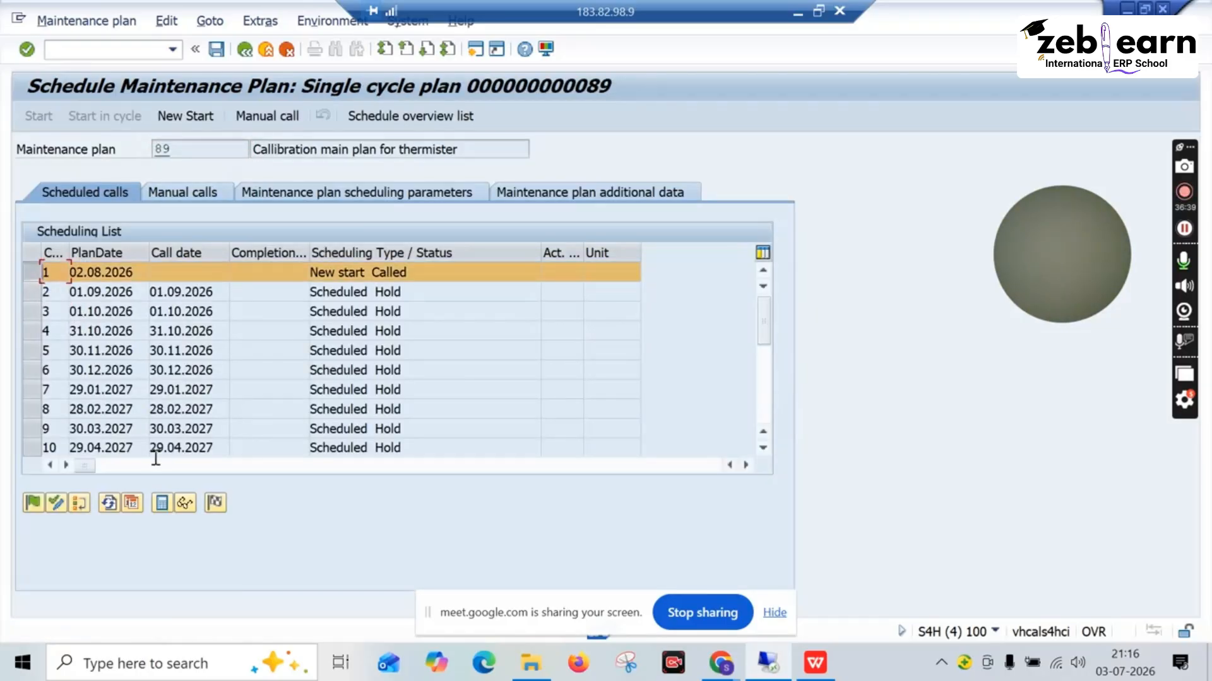
left_click(183, 508)
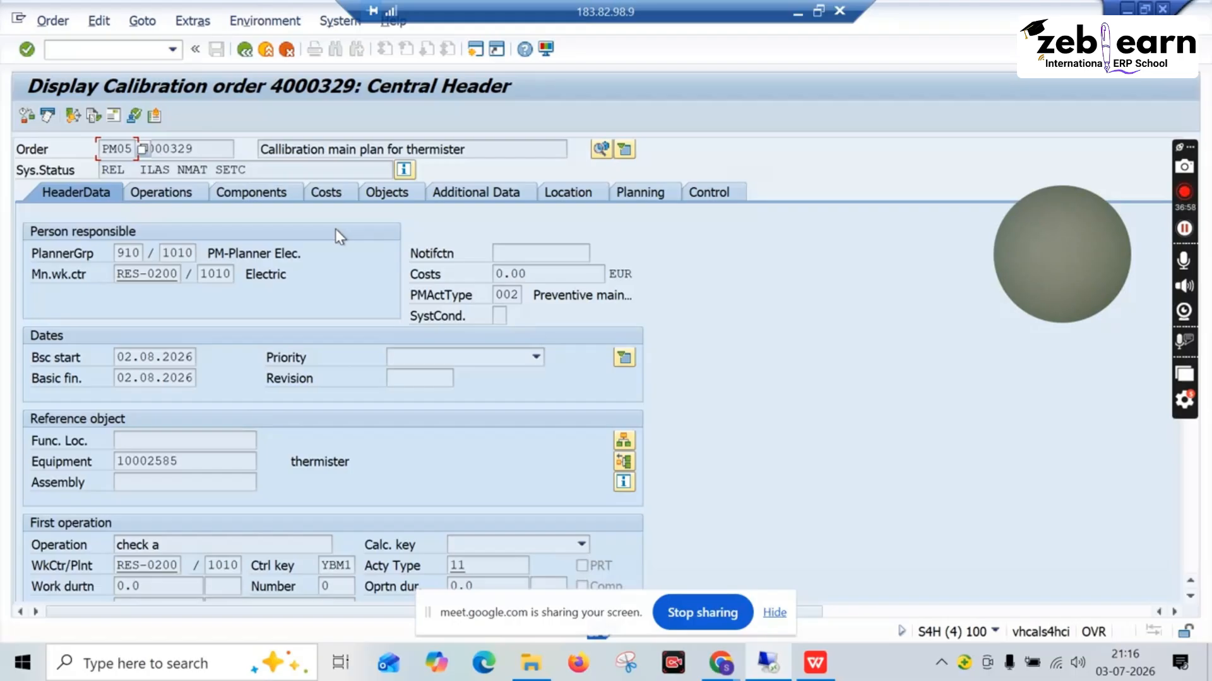
left_click(179, 204)
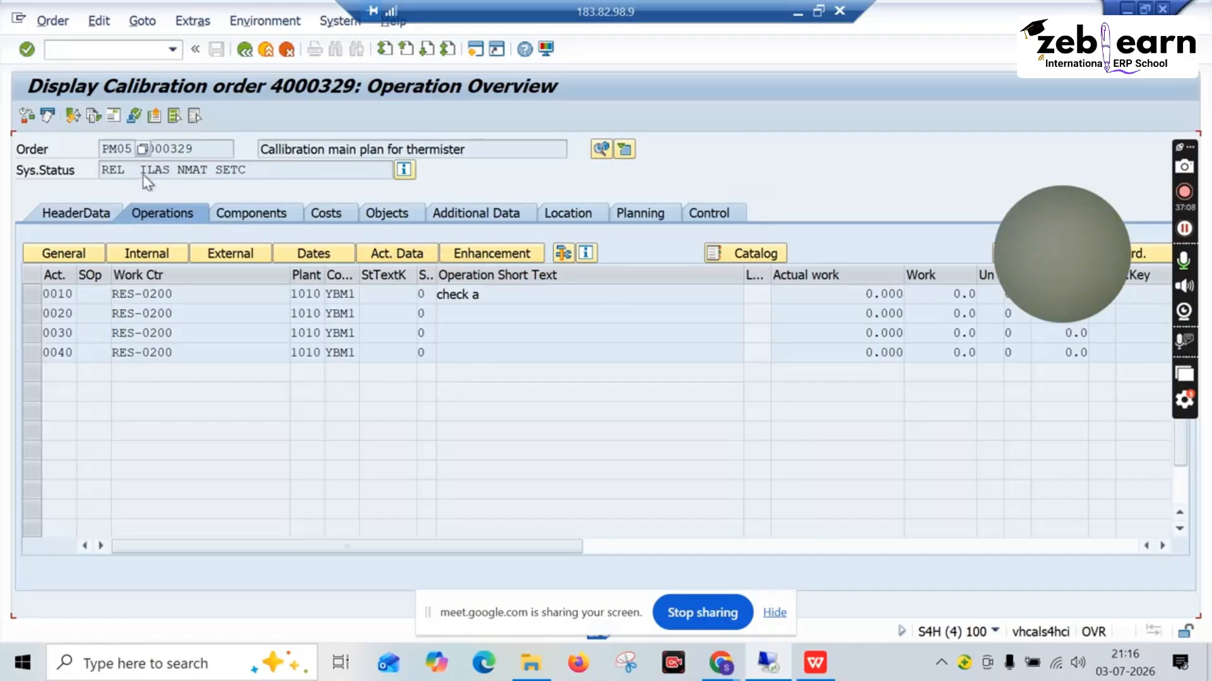
left_click(90, 215)
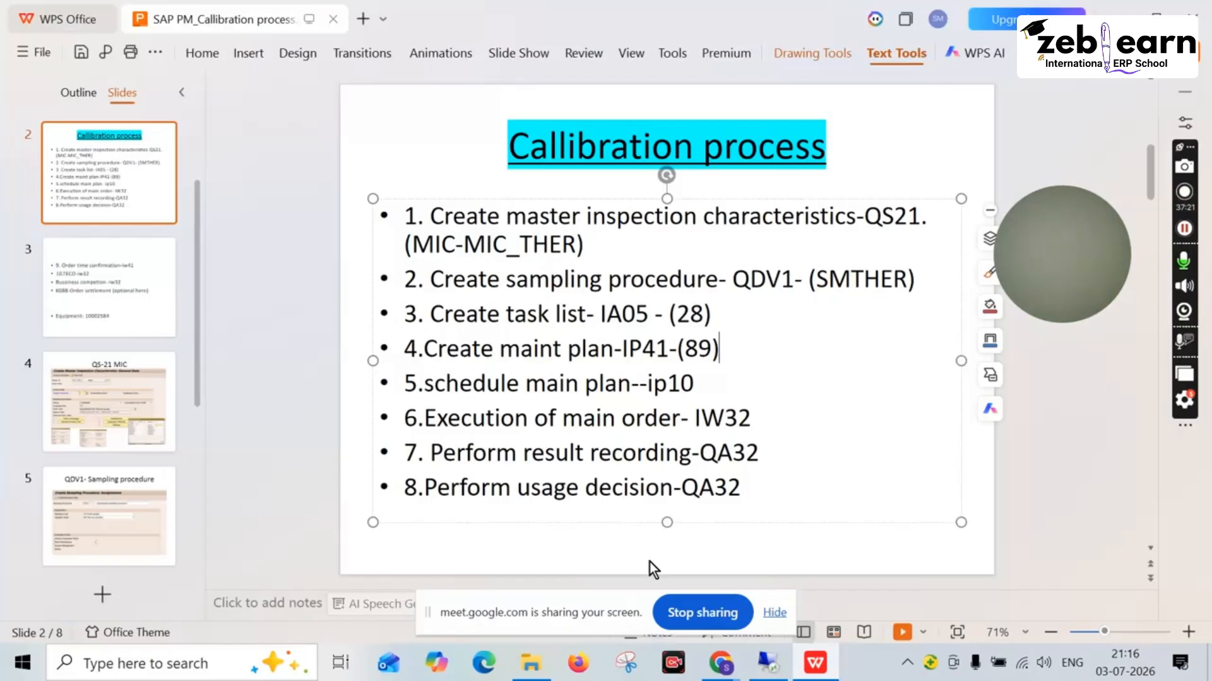
Look through the QDV1 sampling procedure and IA05 task list slides in the WPS presentation, and return to the SAP order
left_click(127, 400)
left_click(147, 490)
scroll(142, 488, "down", 3)
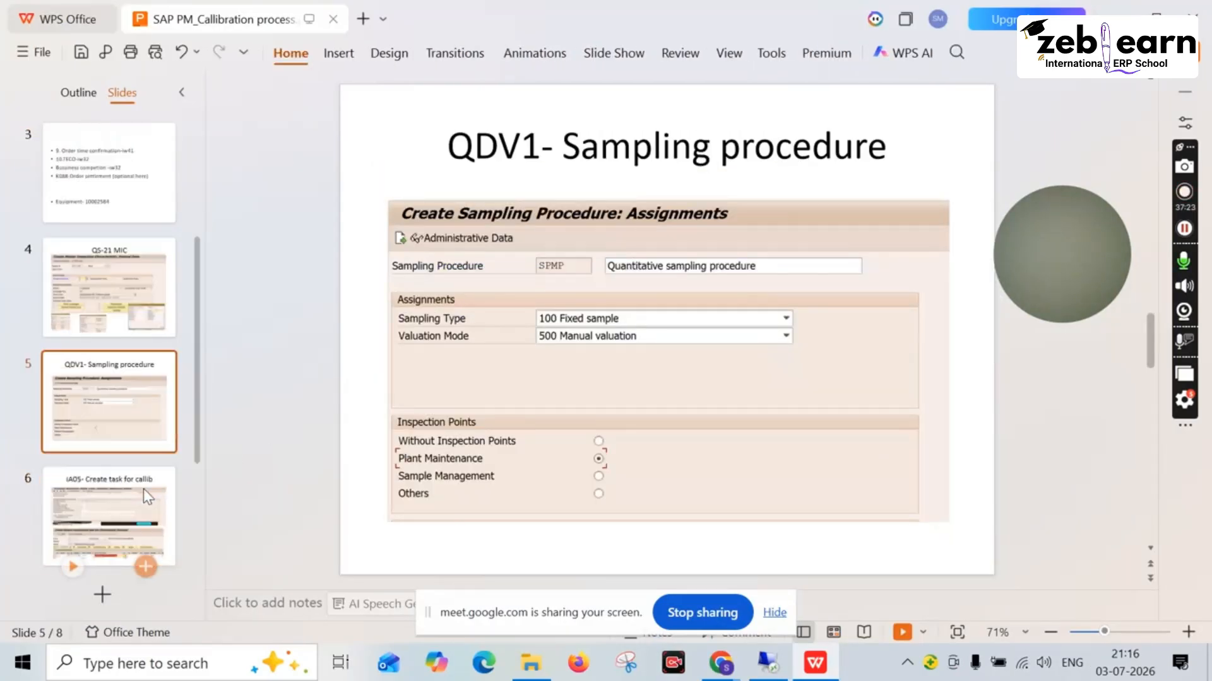
left_click(134, 422)
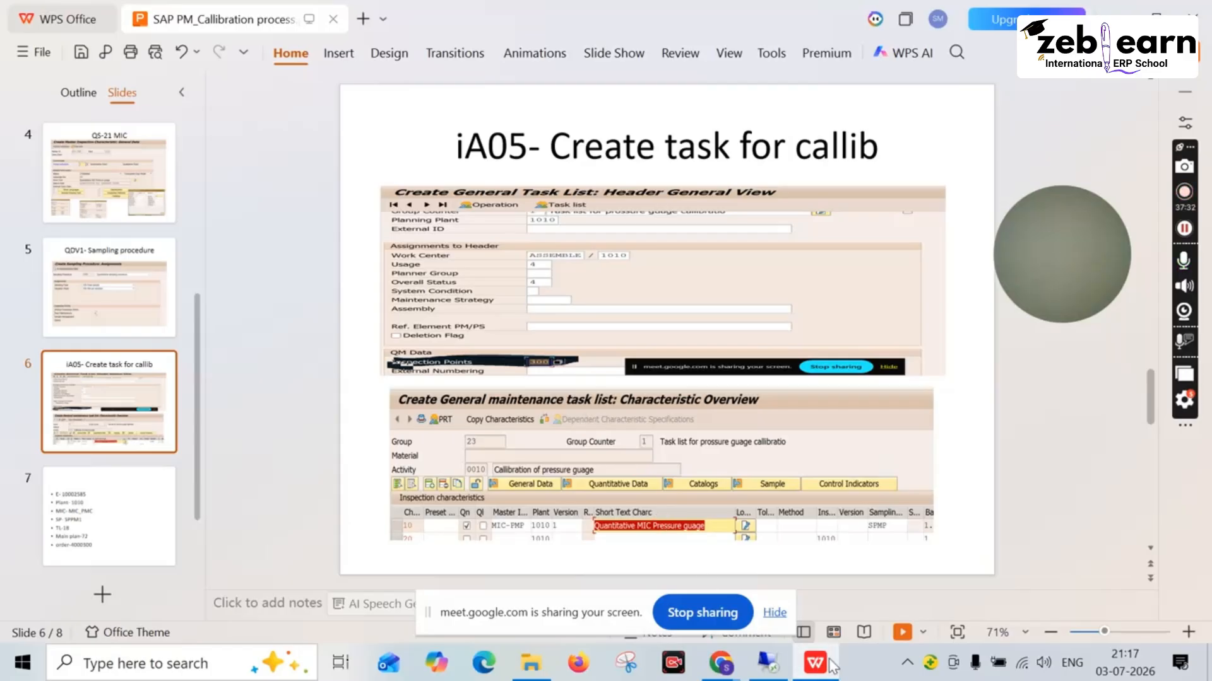
left_click(767, 662)
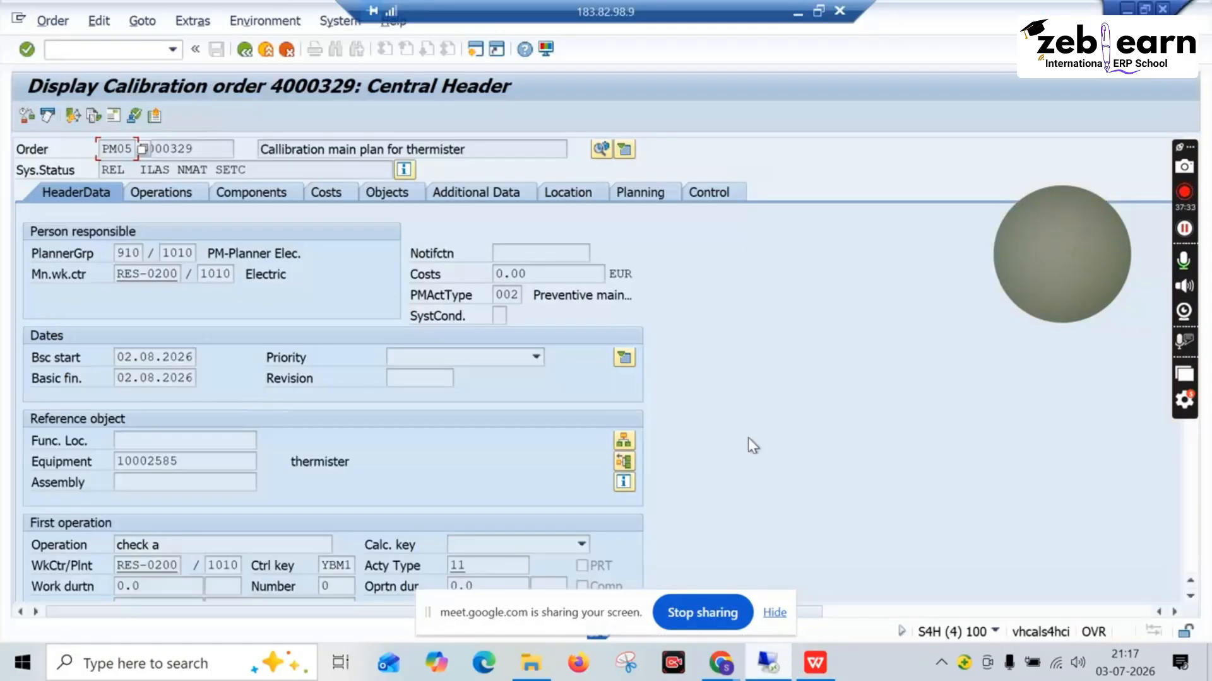
Open the calibration order's inspection lot, select its lot number, and switch to the WPS slide listing the equipment and plant
left_click(599, 152)
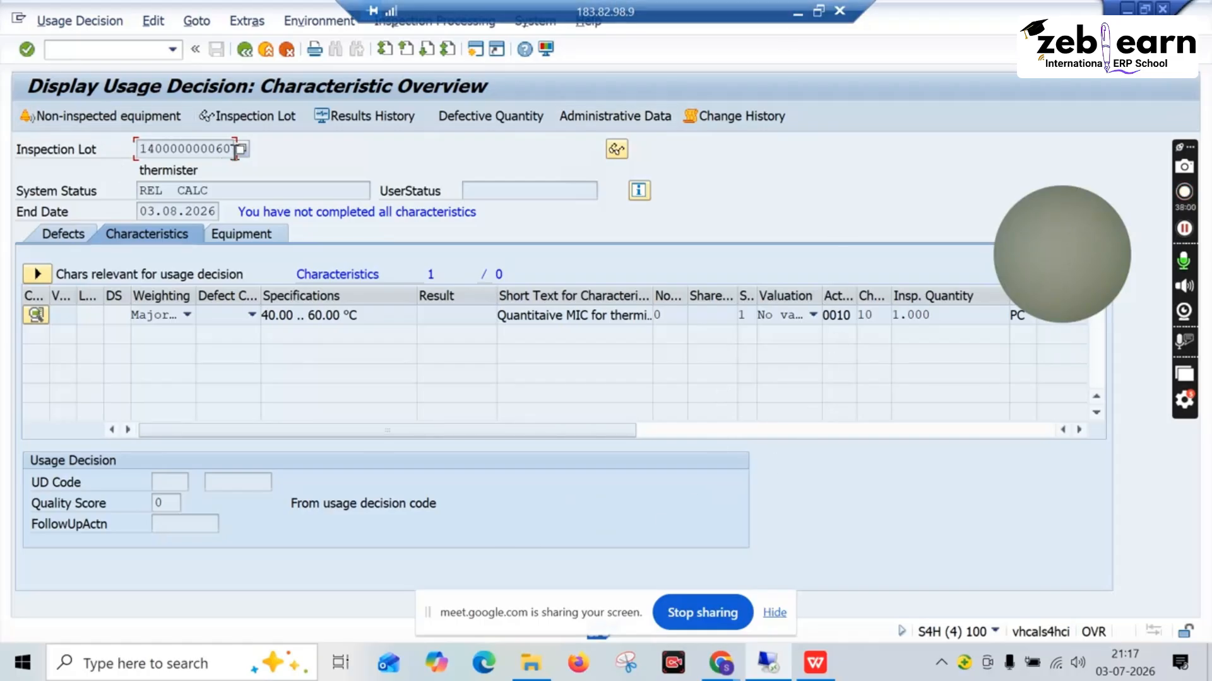
left_click_drag(231, 150, 135, 148)
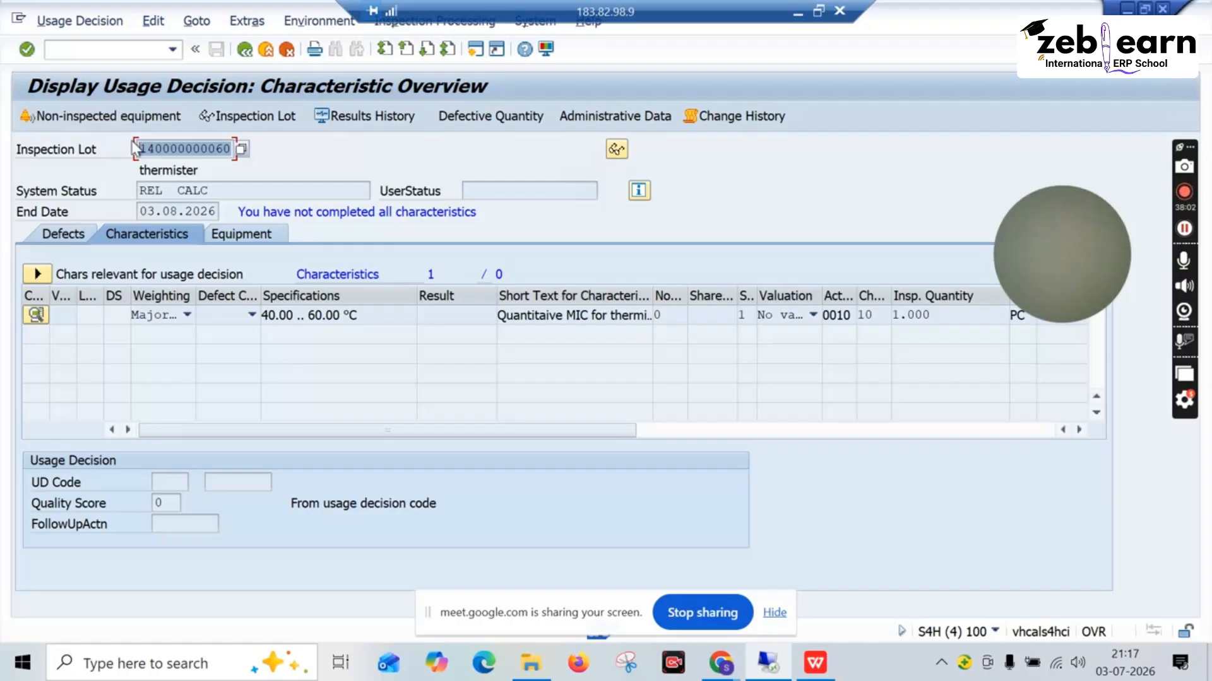
left_click(814, 664)
scroll(100, 501, "down", 2)
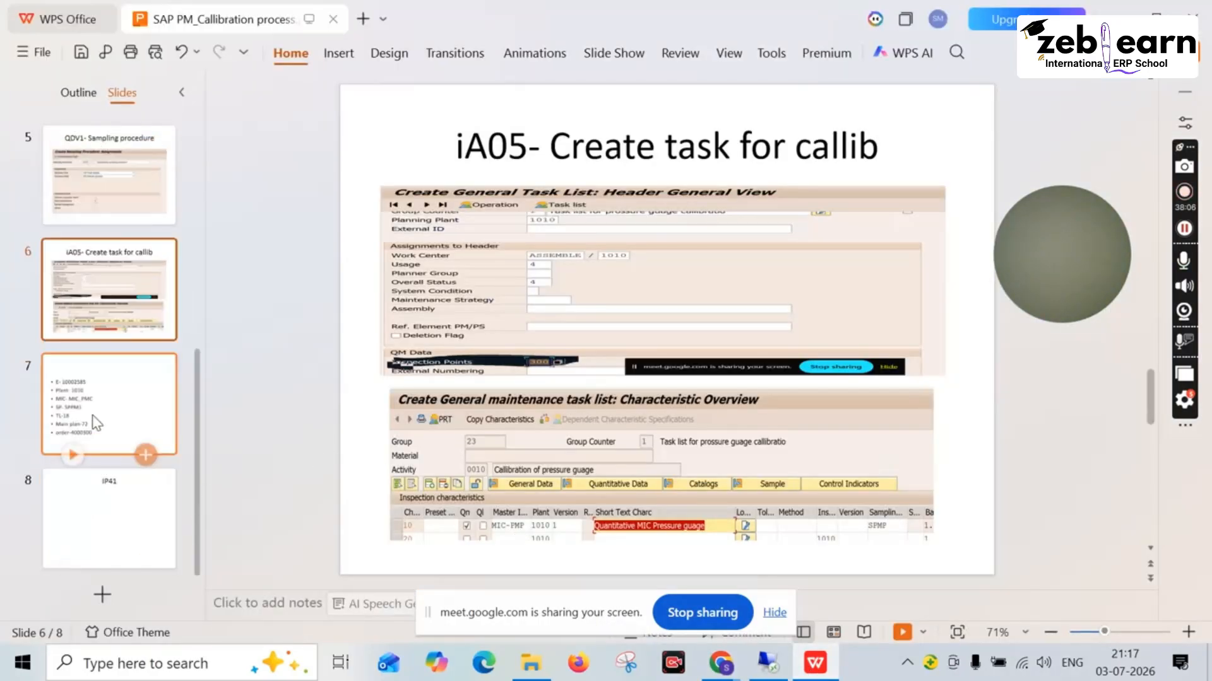
left_click(126, 418)
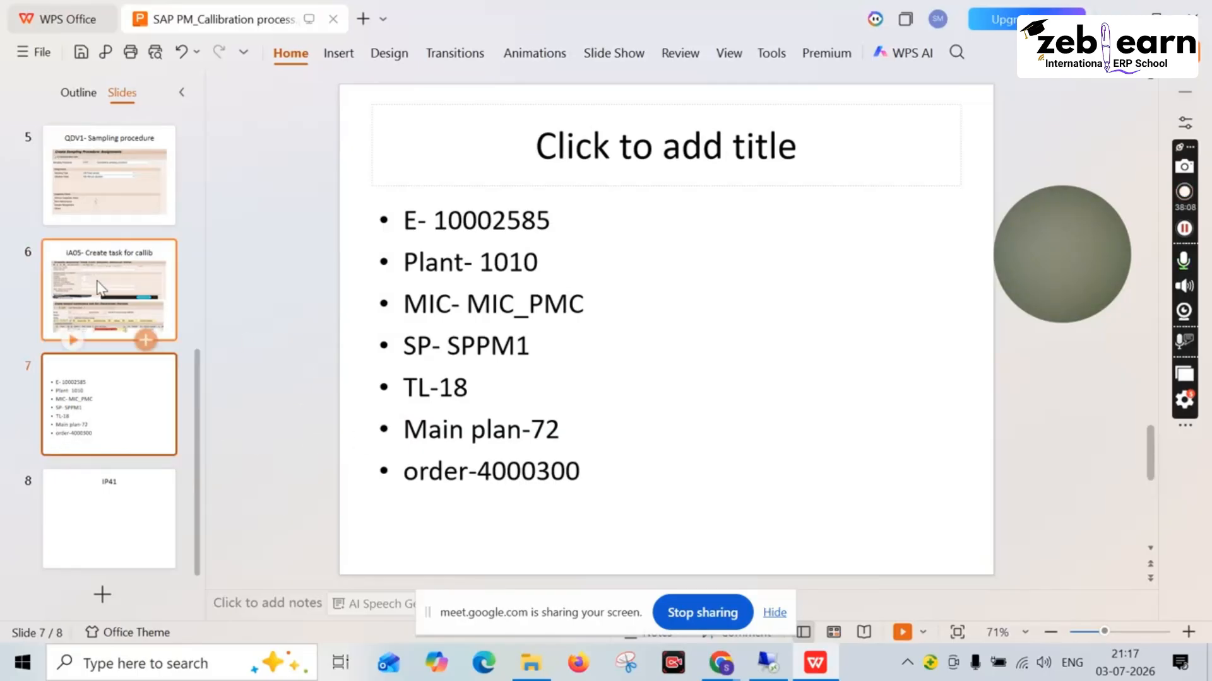
Check the order time confirmation and Callibration process slides, and return to the slide listing the equipment and plant
scroll(97, 279, "up", 3)
left_click(104, 183)
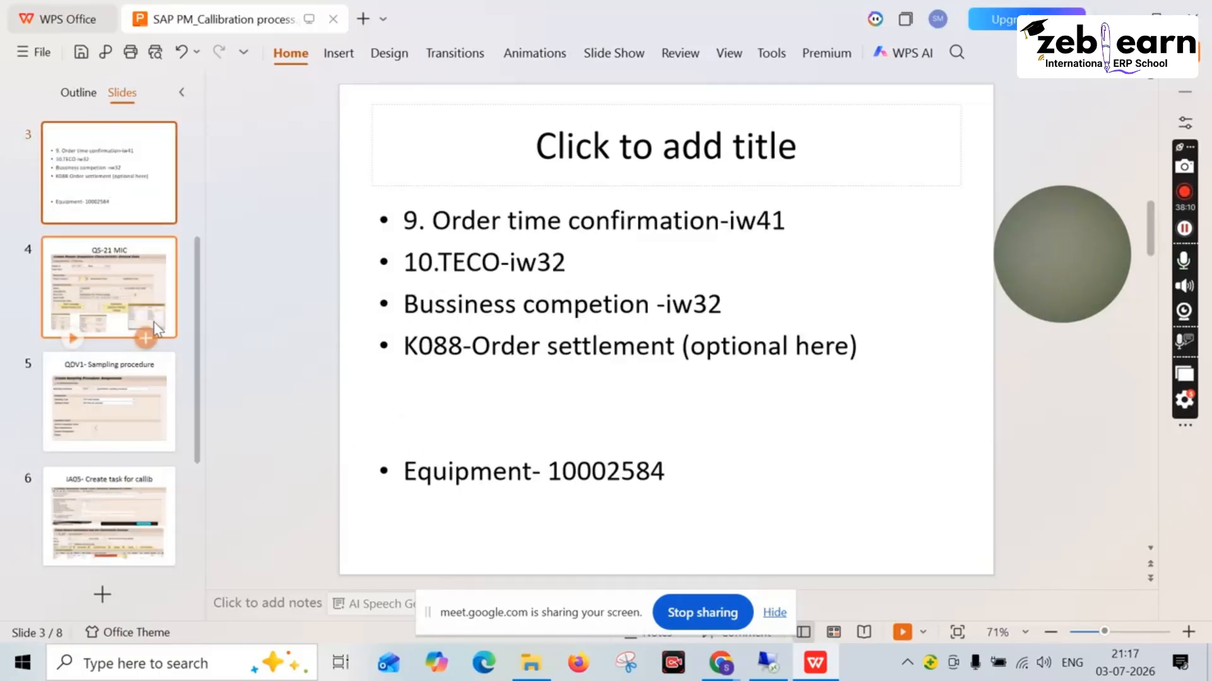
scroll(154, 321, "up", 1)
left_click(171, 193)
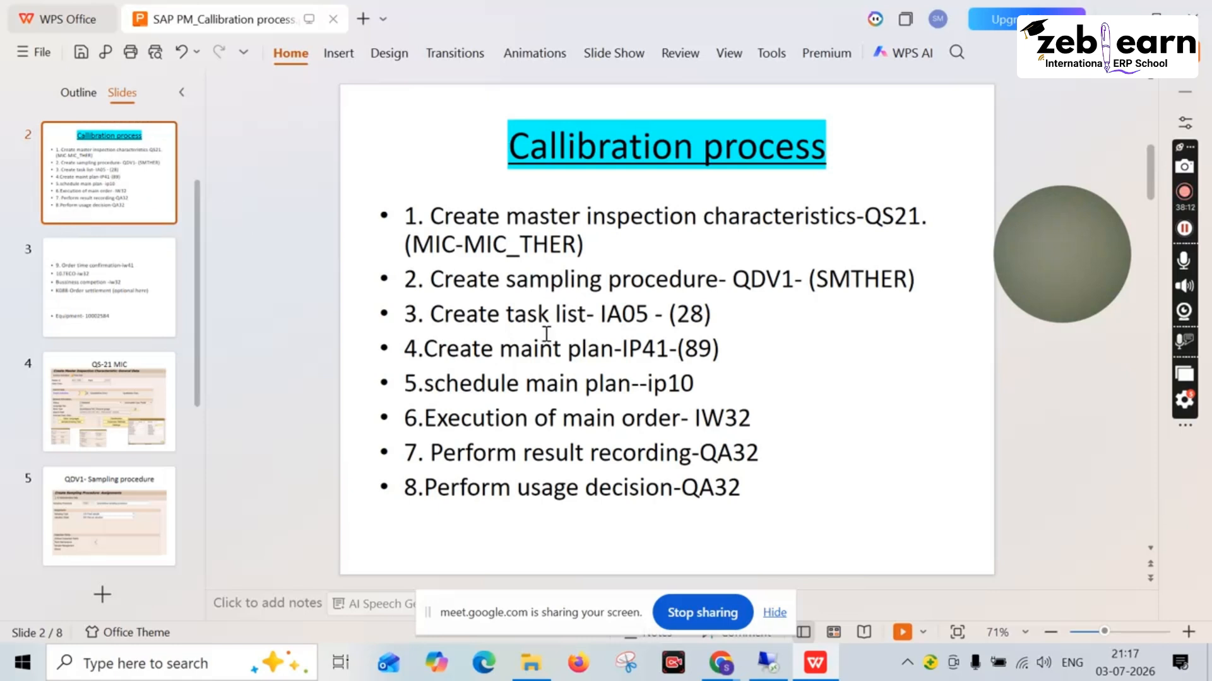
left_click(699, 382)
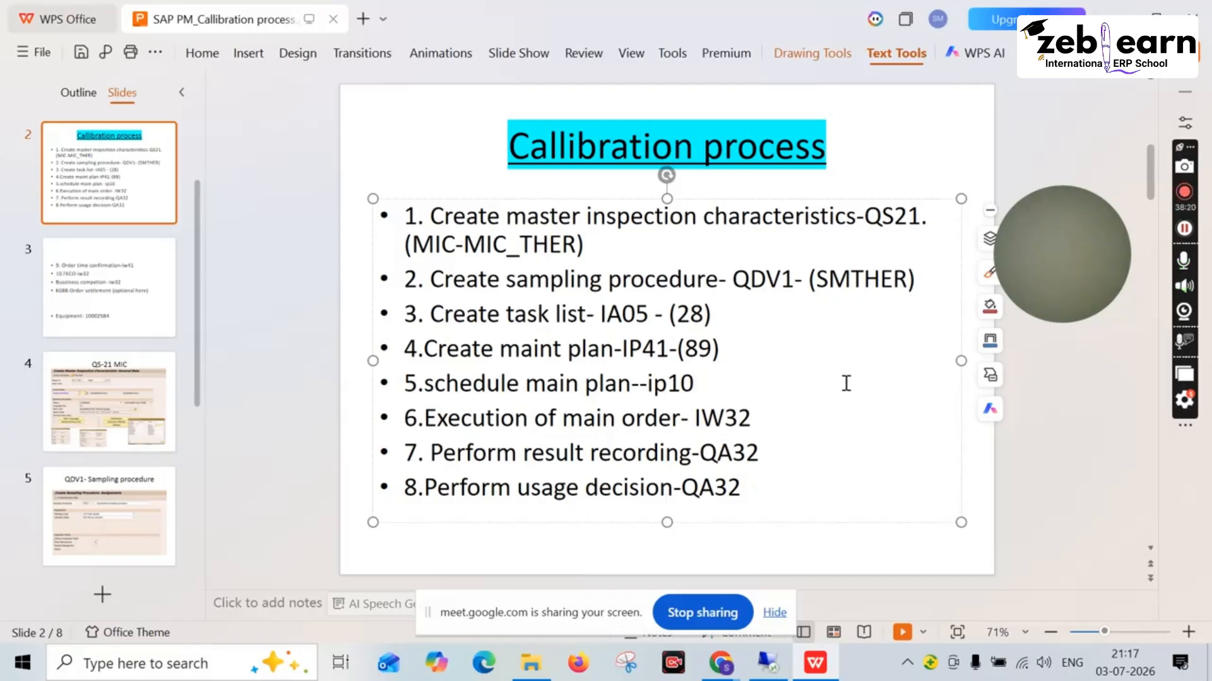
scroll(125, 404, "down", 3)
left_click(126, 417)
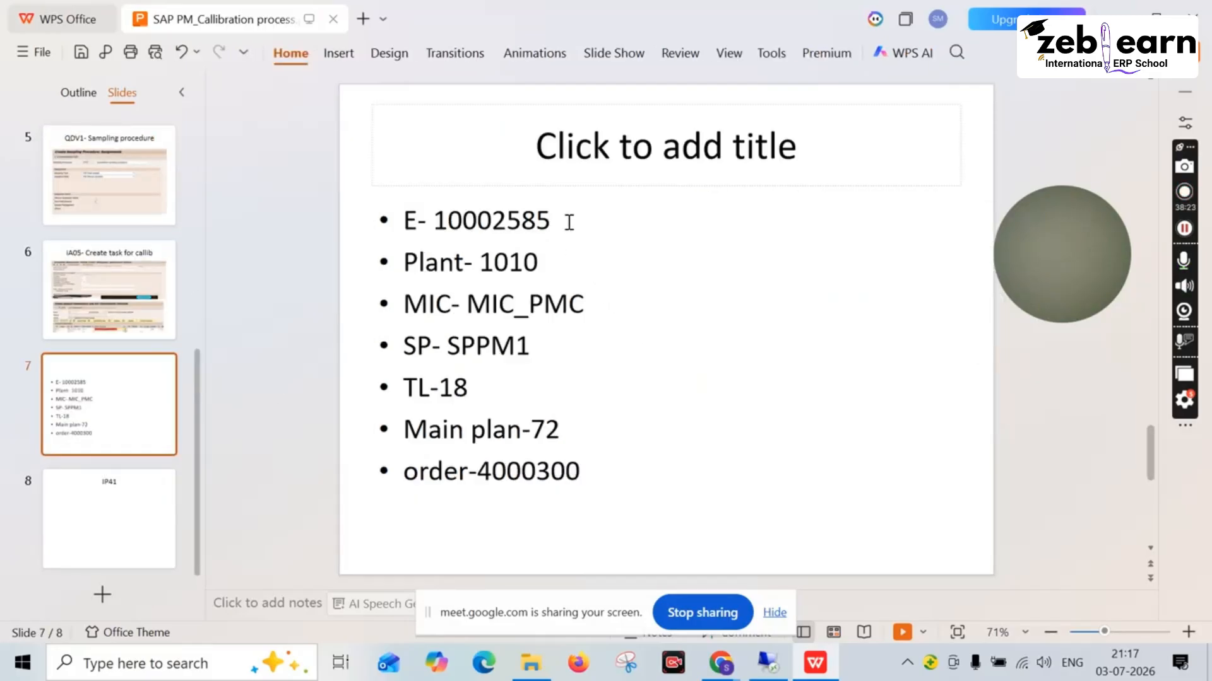
Add an "Inspection lot-" bullet below "Plant- 1010" and undo pasting the meeting link into it
left_click(560, 272)
key("Return")
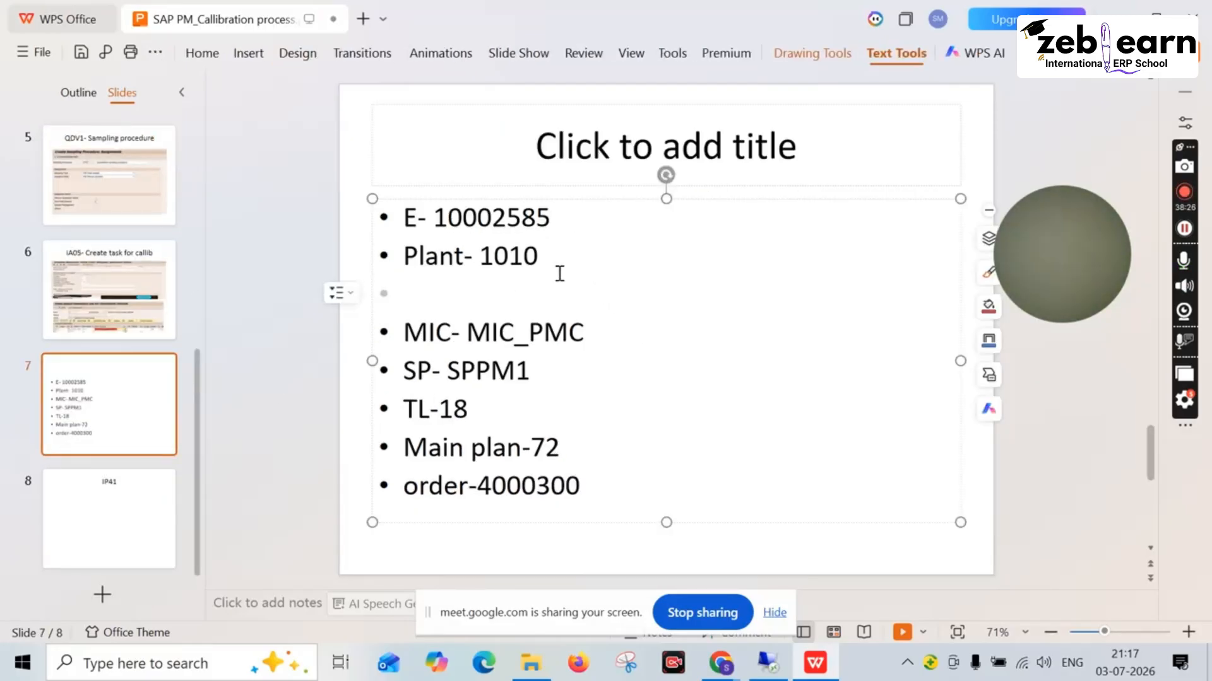
type("Inspec")
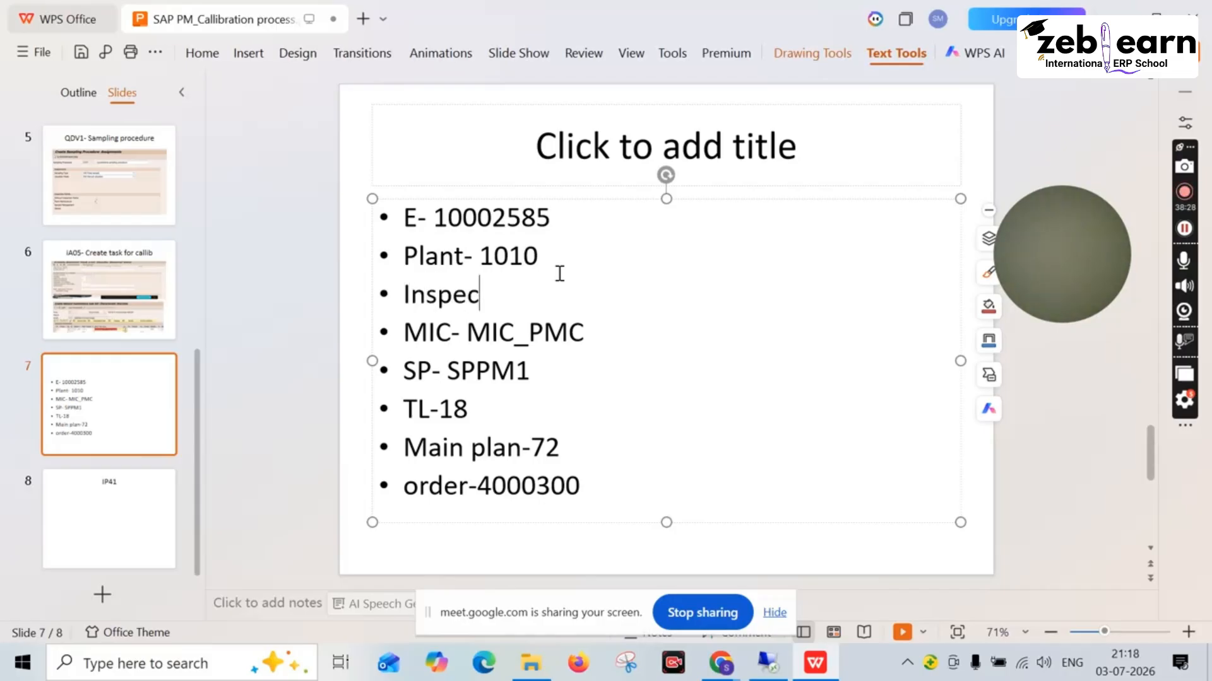
type("tion lot")
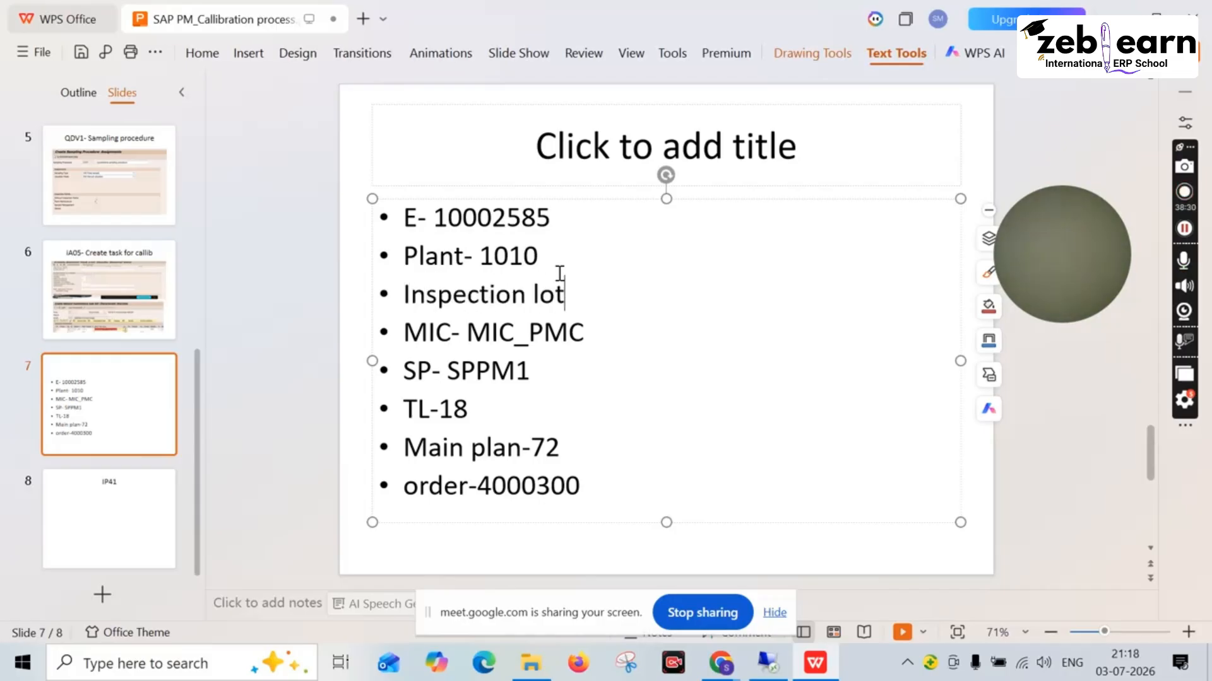
type("-")
type("https://meet.google.com/hhs-yiqh-pus")
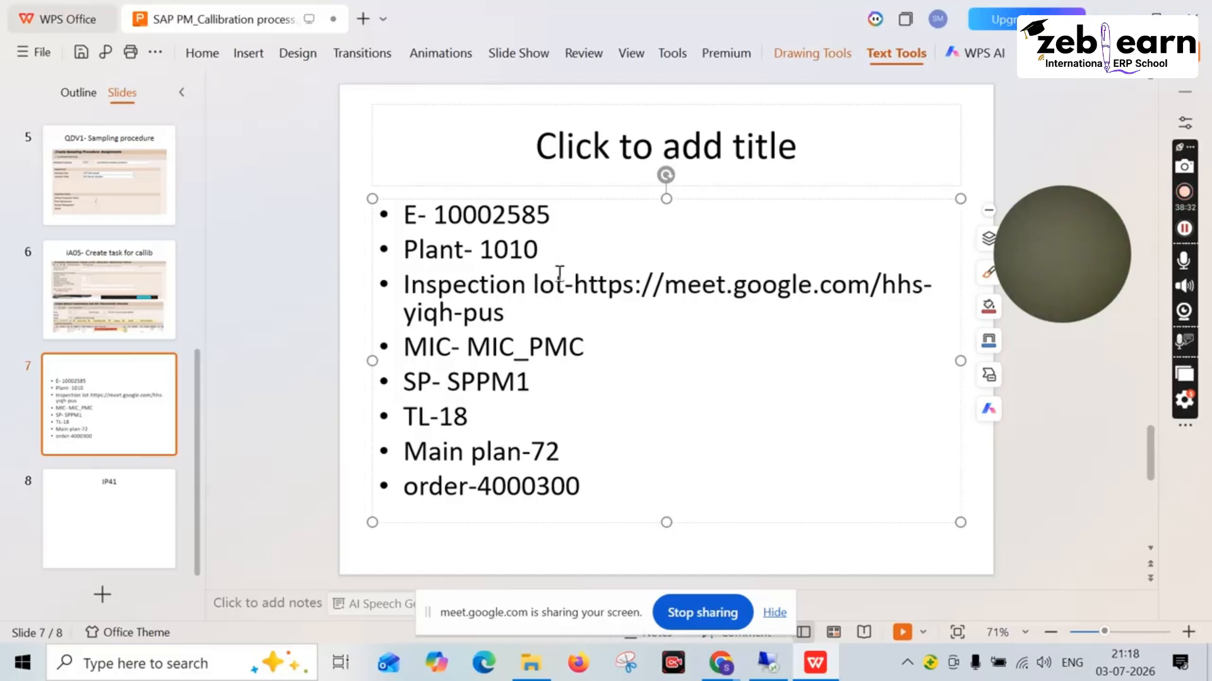
key("ctrl+z")
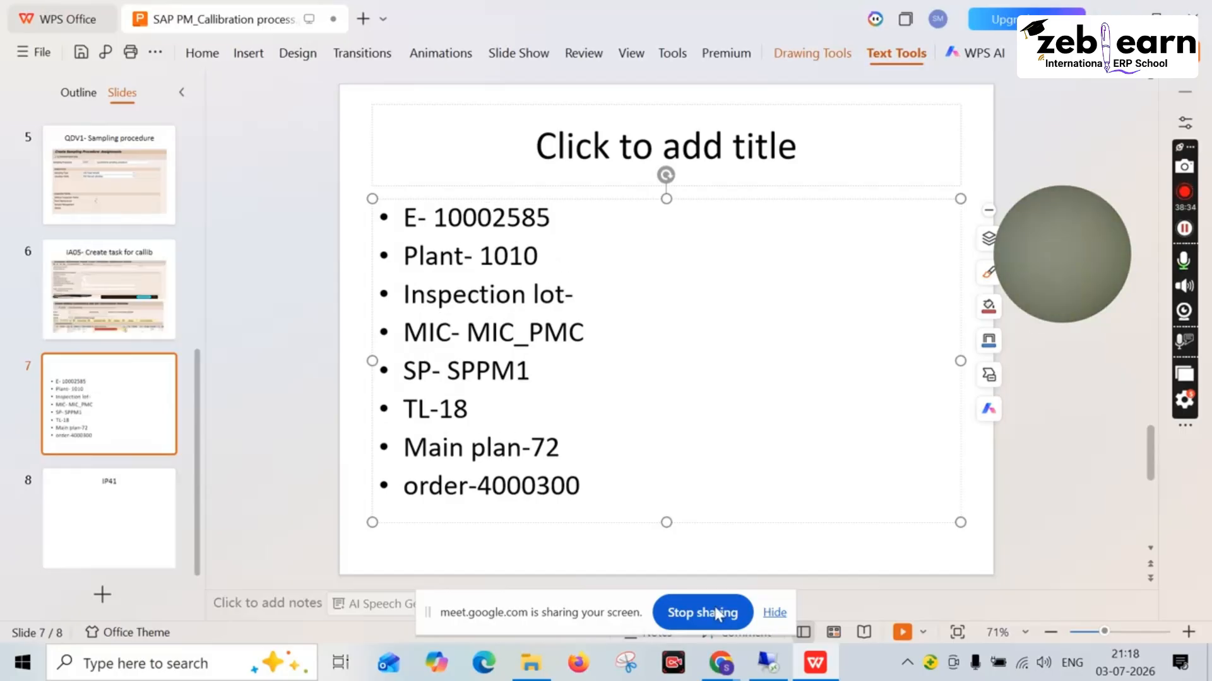
left_click(773, 668)
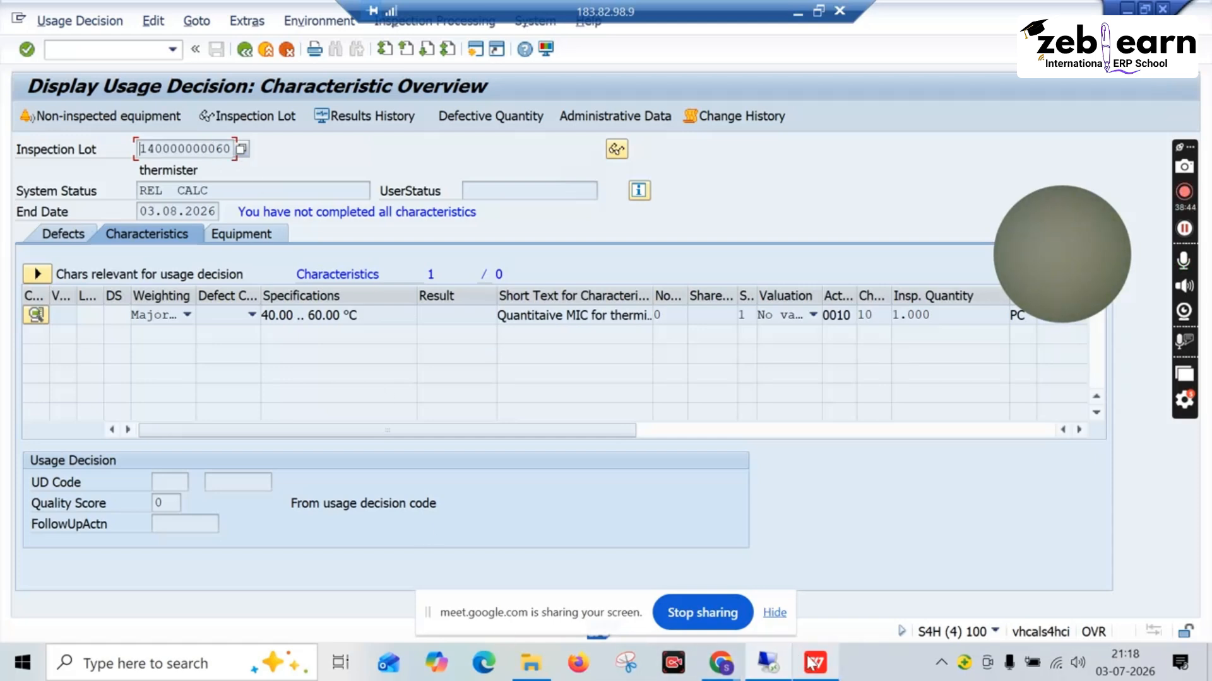
mouse_move(810, 662)
left_click(783, 615)
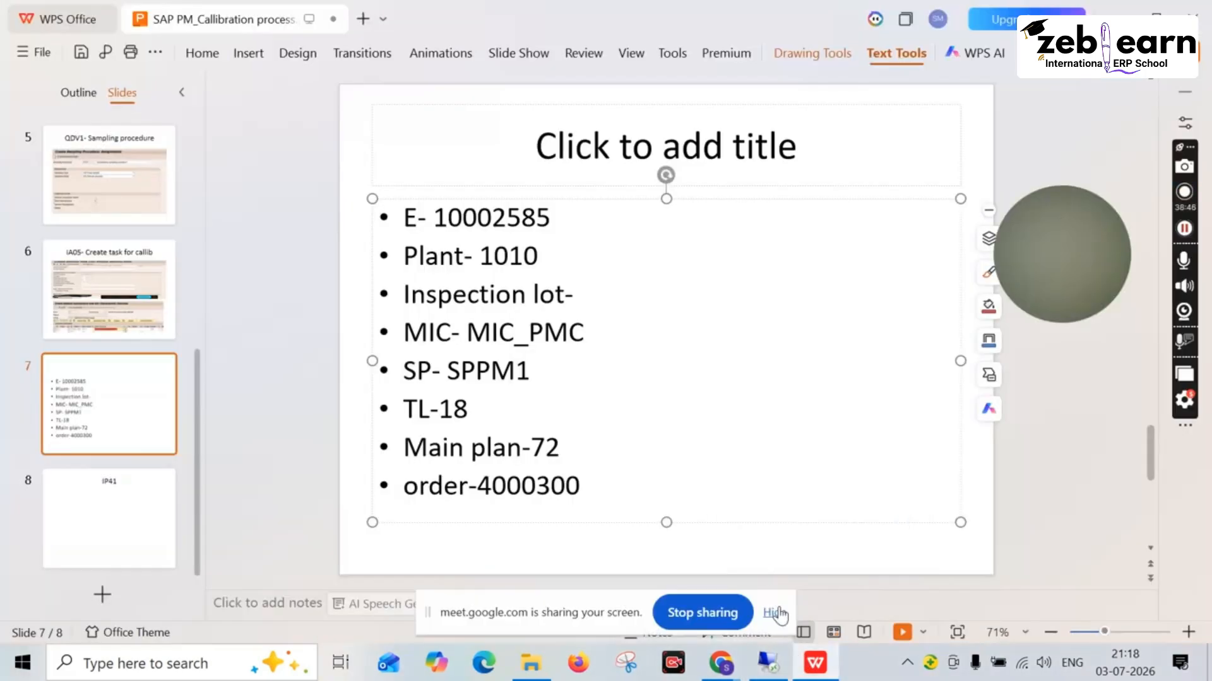
left_click(768, 662)
left_click(768, 662)
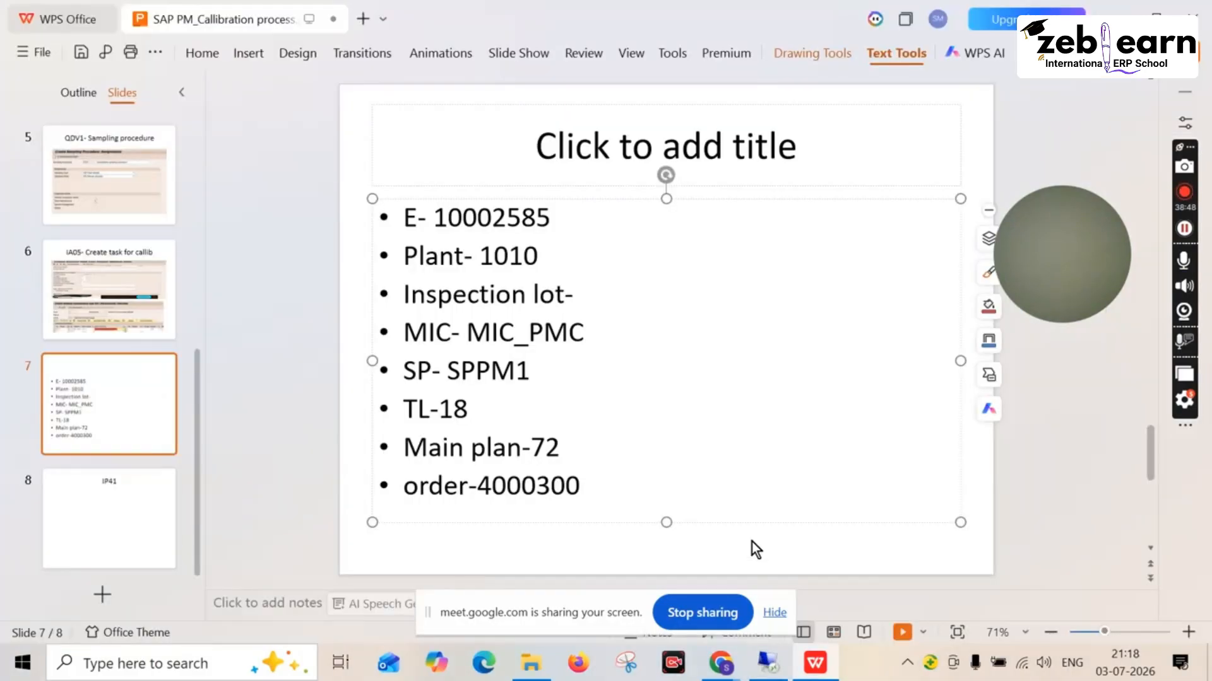
type("14000")
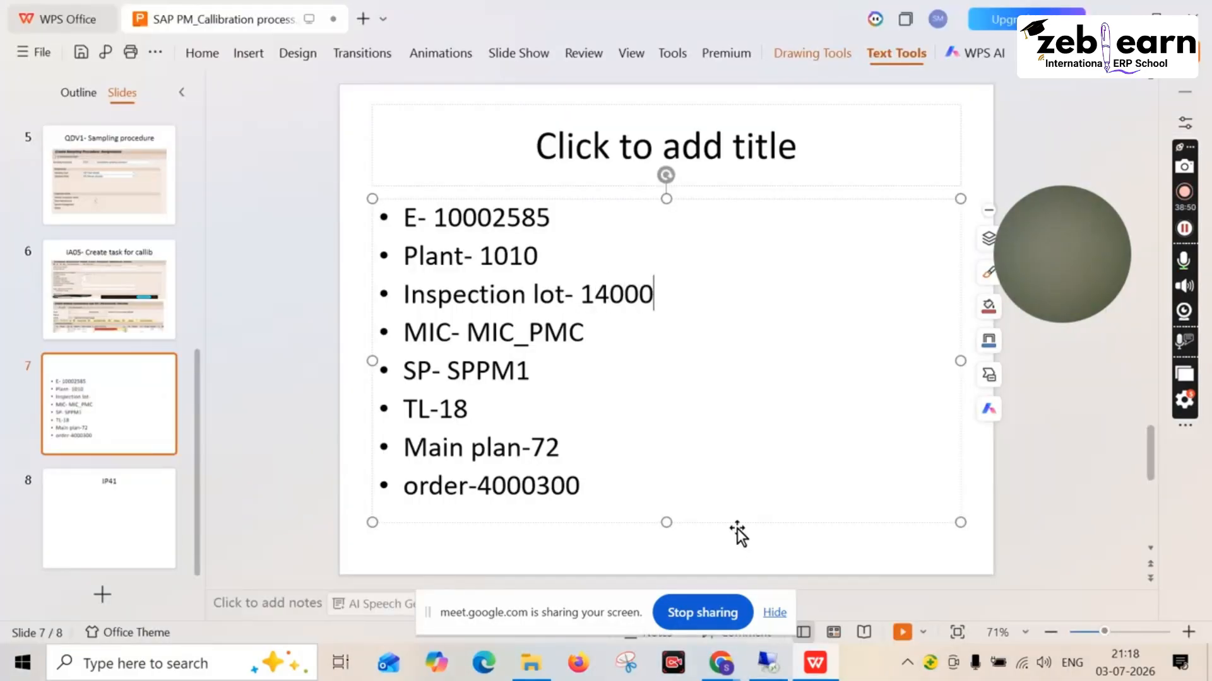
type("00000")
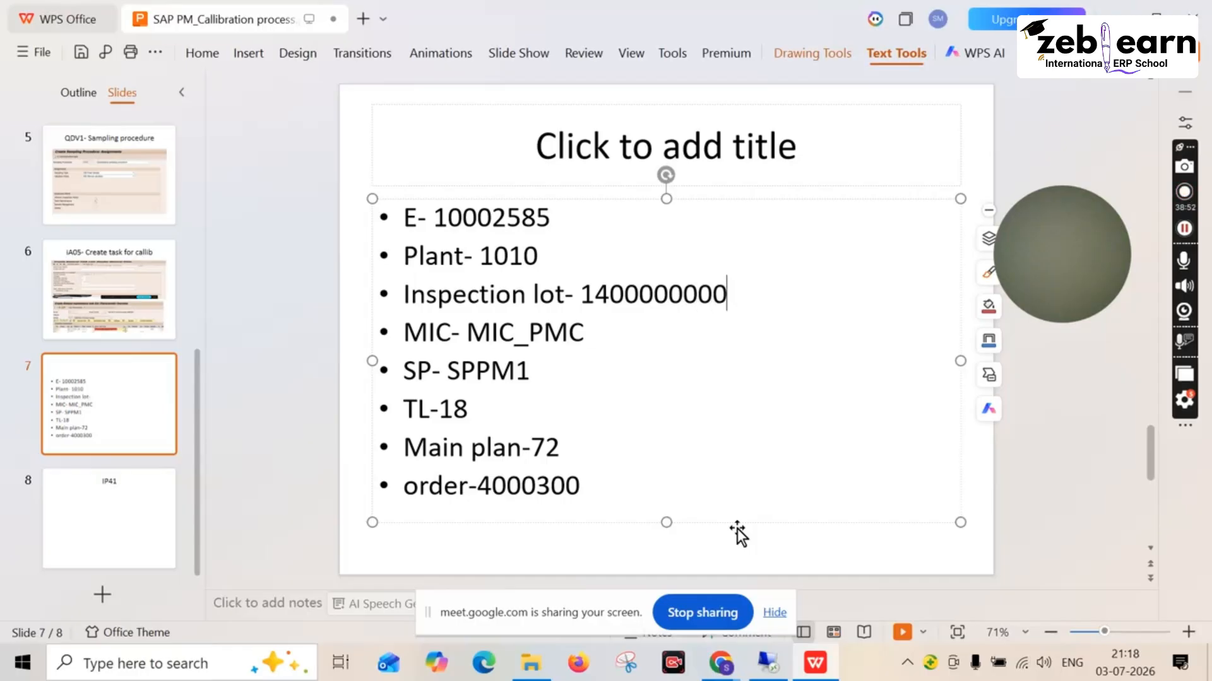
type("60")
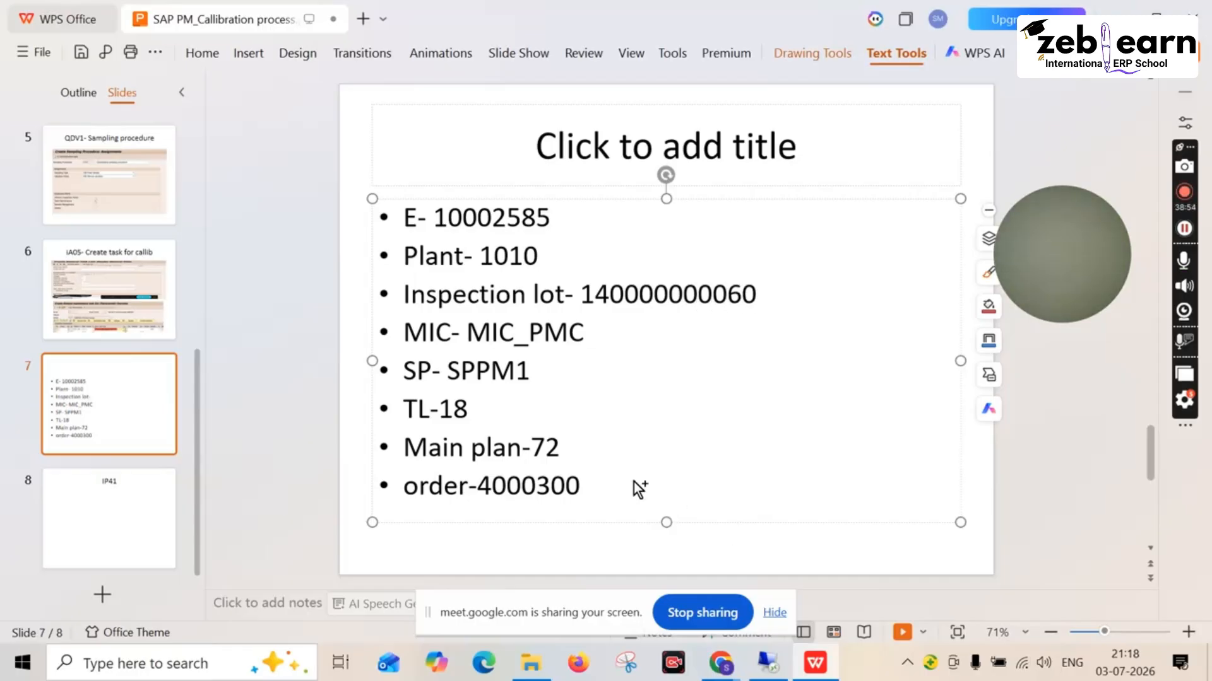
key("ctrl+s")
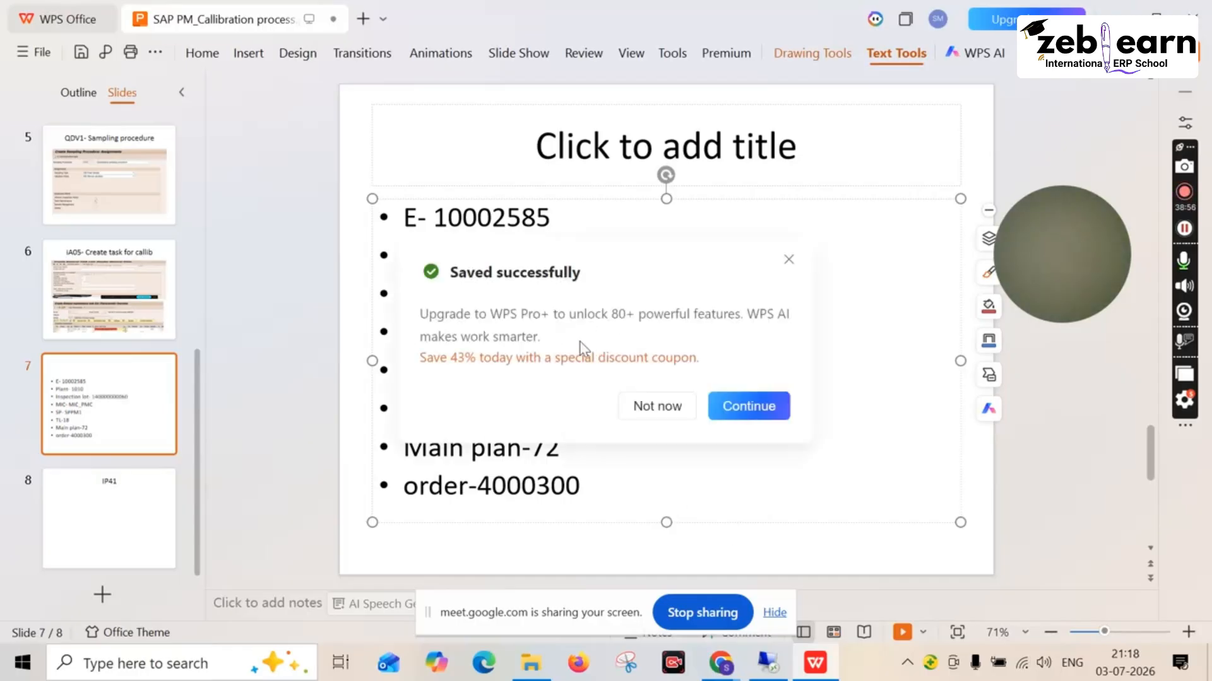
left_click(788, 260)
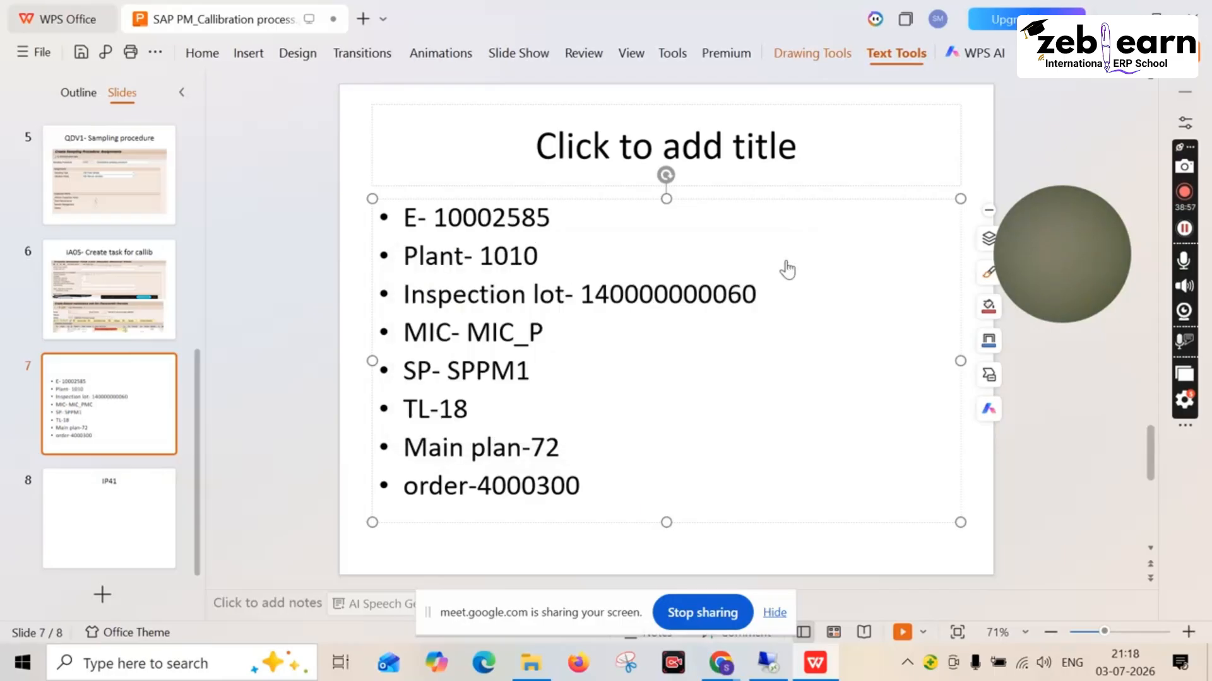
Clear the values after "MIC-" and "SP-" in the bullet list
key("BackSpace")
key("BackSpace")
key("BackSpace")
key("BackSpace")
key("BackSpace")
key("BackSpace")
left_click(537, 372)
key("BackSpace")
key("BackSpace")
key("BackSpace")
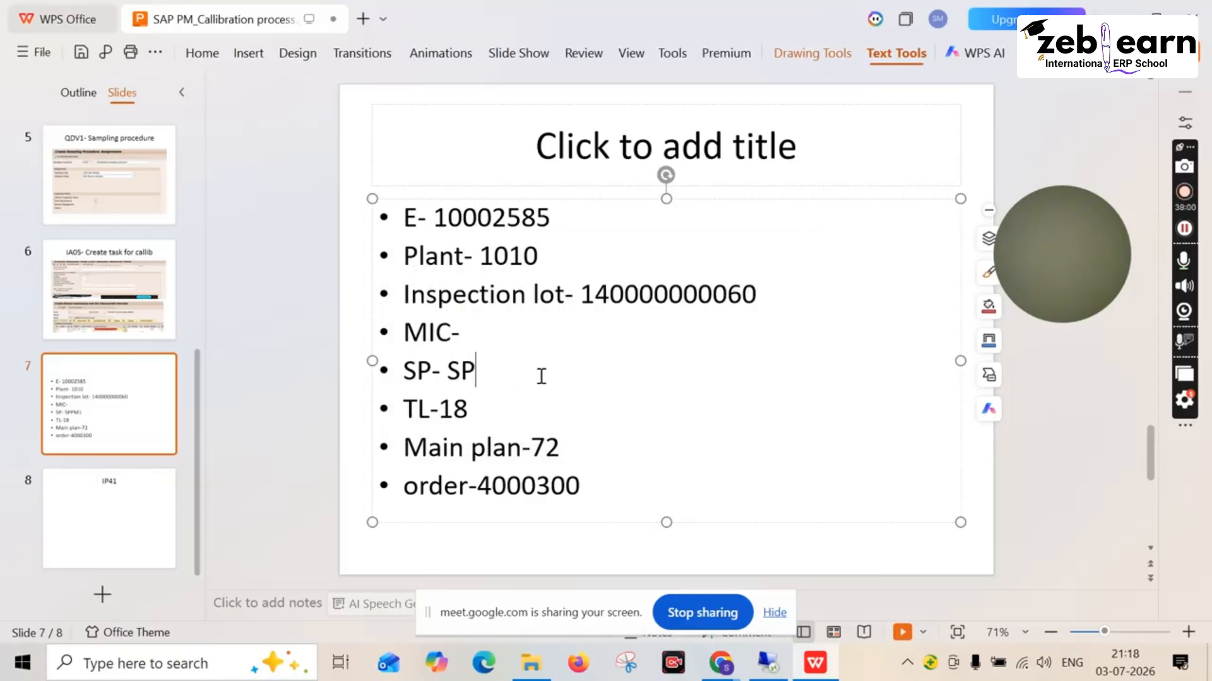
key("BackSpace")
key("BackSpace")
key("BackSpace")
Clear the values after "TL-" and "order-", and reduce the maintenance plan bullet to "Main plan"
left_click(482, 407)
key("BackSpace")
key("BackSpace")
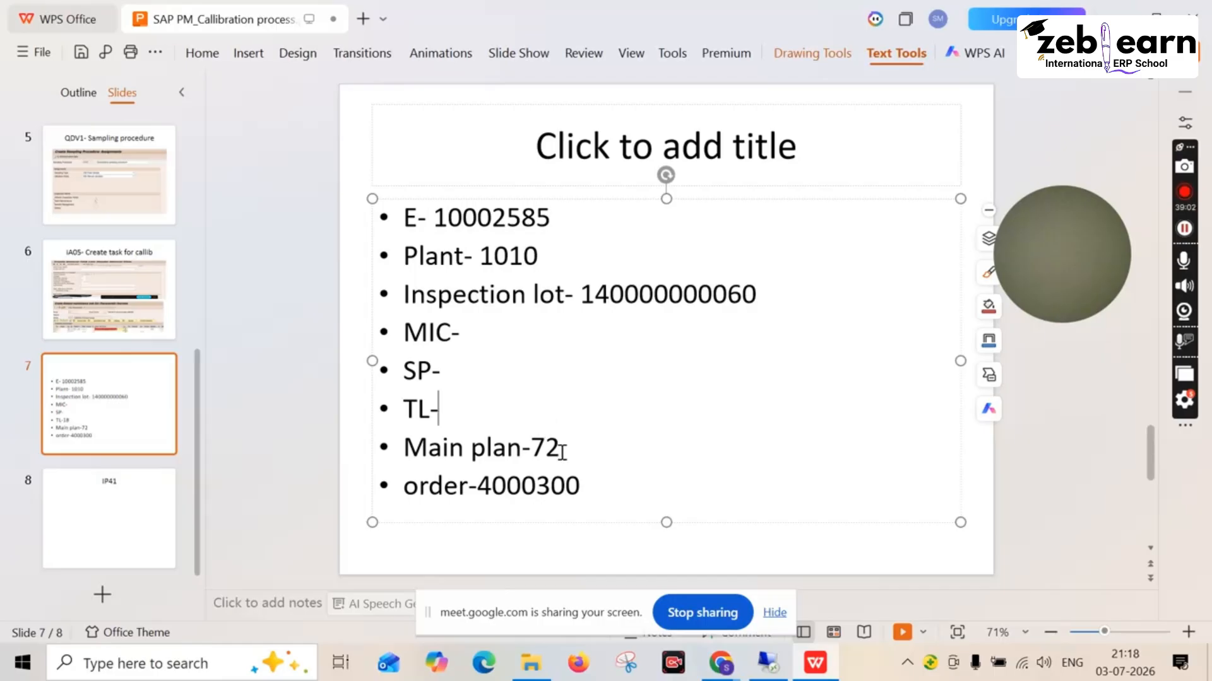
left_click(562, 452)
key("BackSpace")
key("BackSpace")
key("BackSpace")
left_click(578, 487)
key("BackSpace")
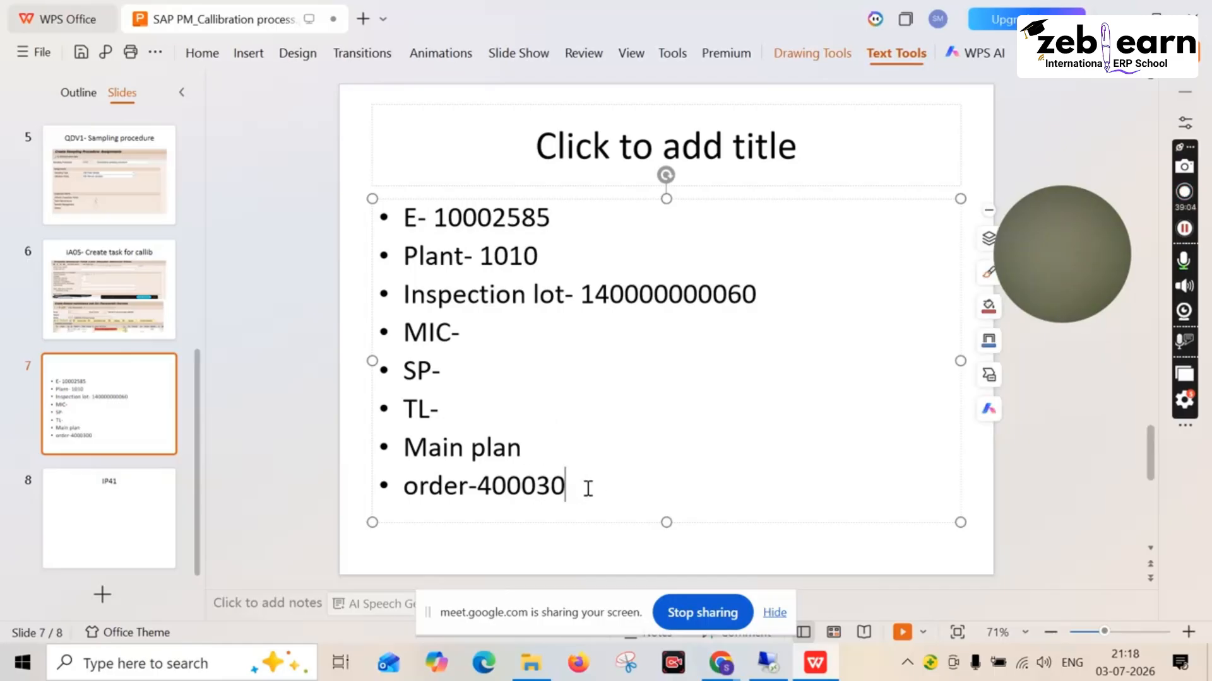
key("BackSpace")
key("BackSpace")
key("BackSpace")
key("BackSpace")
key("BackSpace")
key("BackSpace")
Return to the calibration order in SAP and enter its order number after "order-" on the WPS slide
left_click(752, 664)
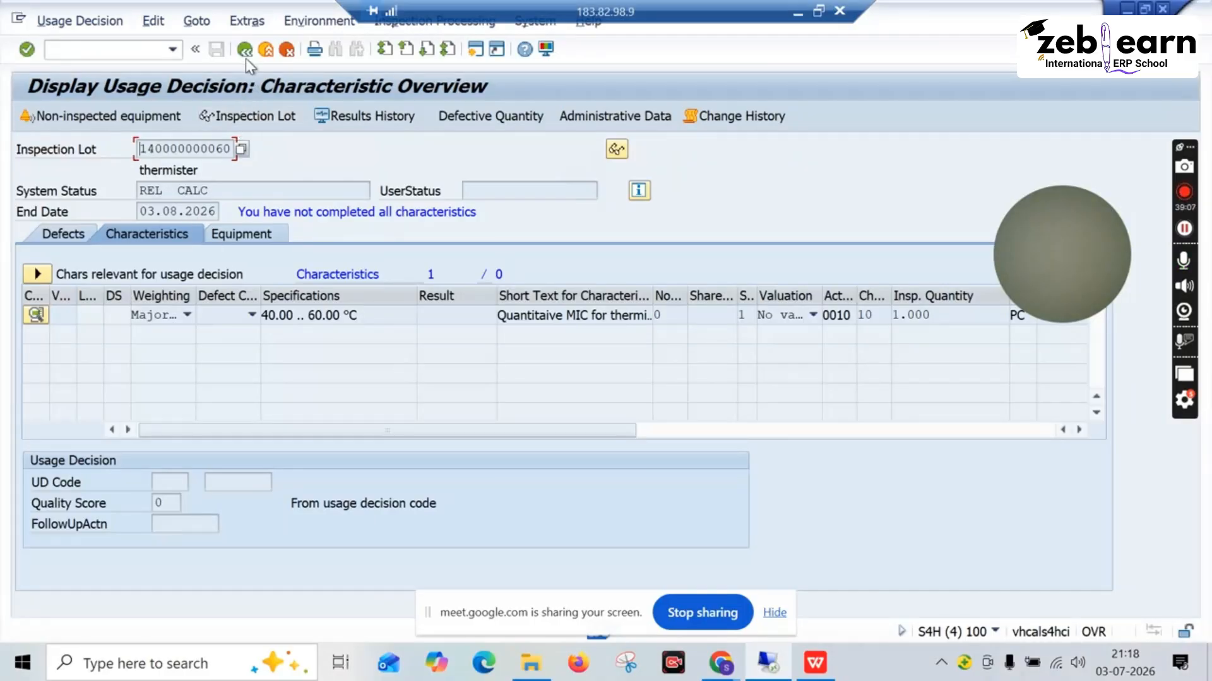
left_click(245, 49)
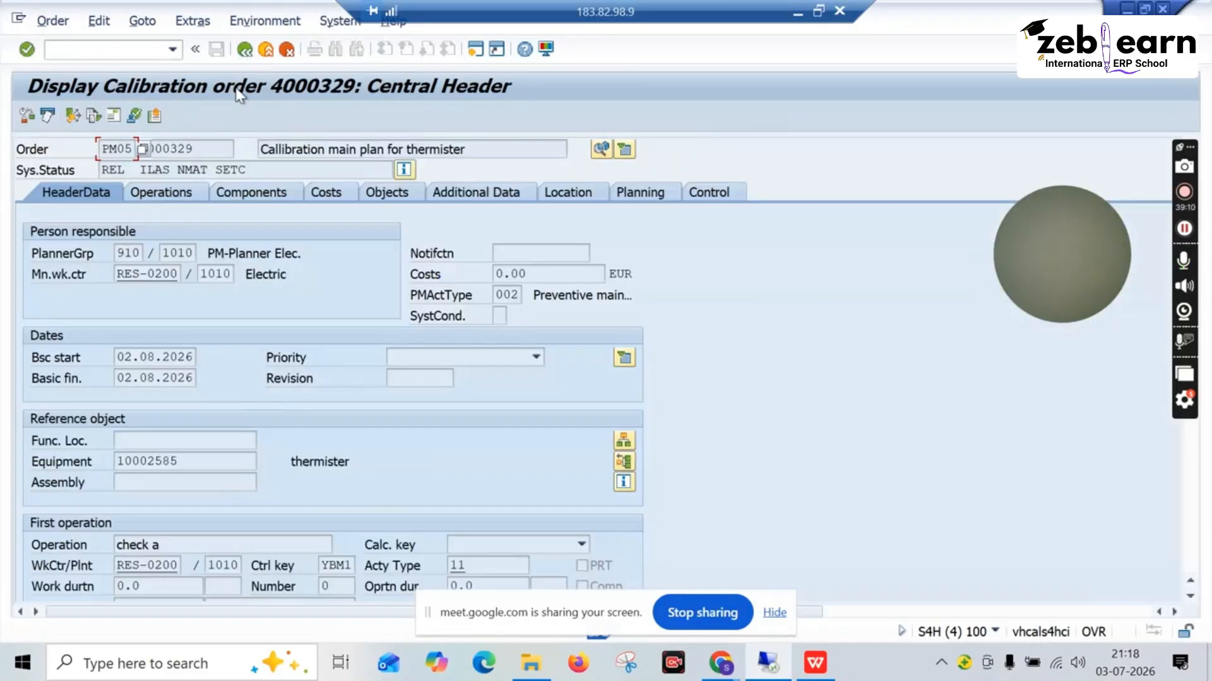
left_click(151, 154)
left_click(814, 666)
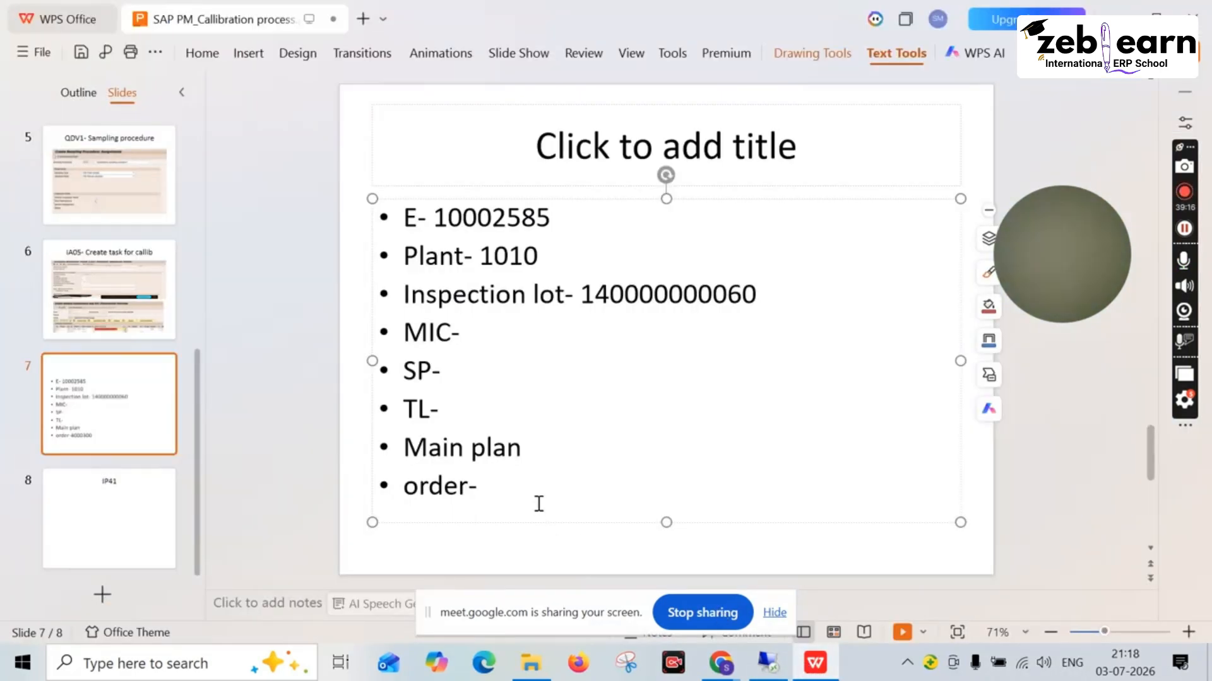
type("4000329")
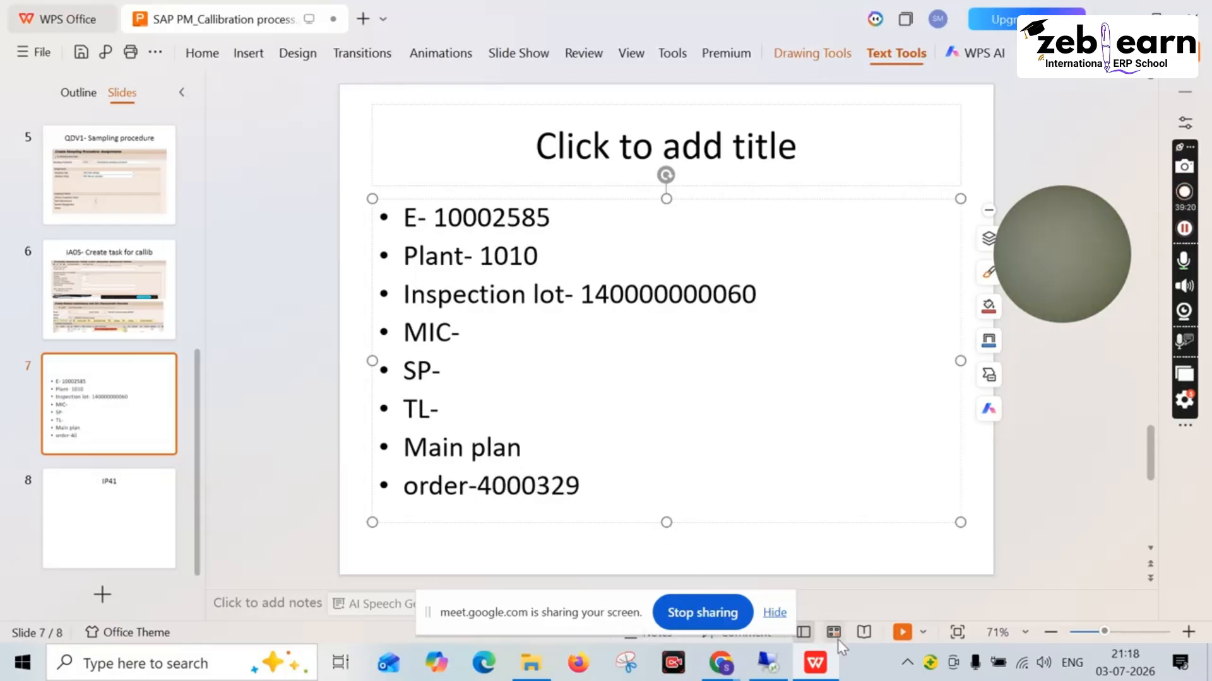
Reopen the calibration order's inspection lot in SAP and examine its characteristic columns across to Master IC and back
left_click(767, 662)
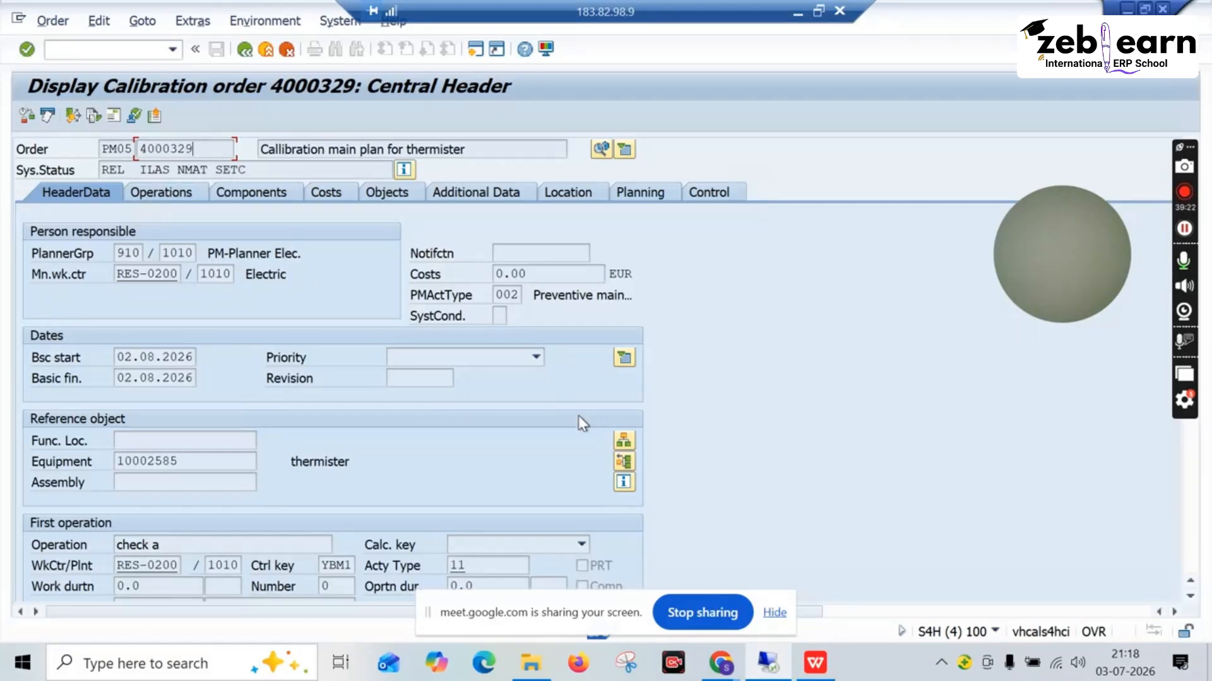
left_click(599, 149)
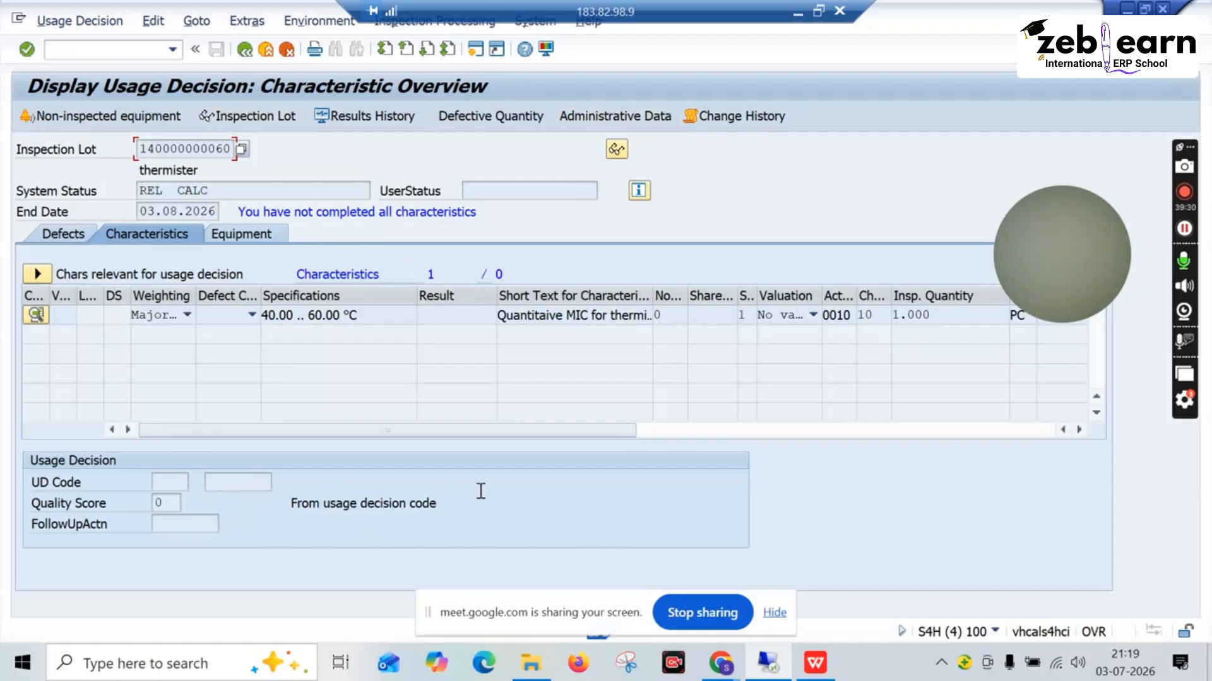
left_click_drag(1013, 239, 1015, 159)
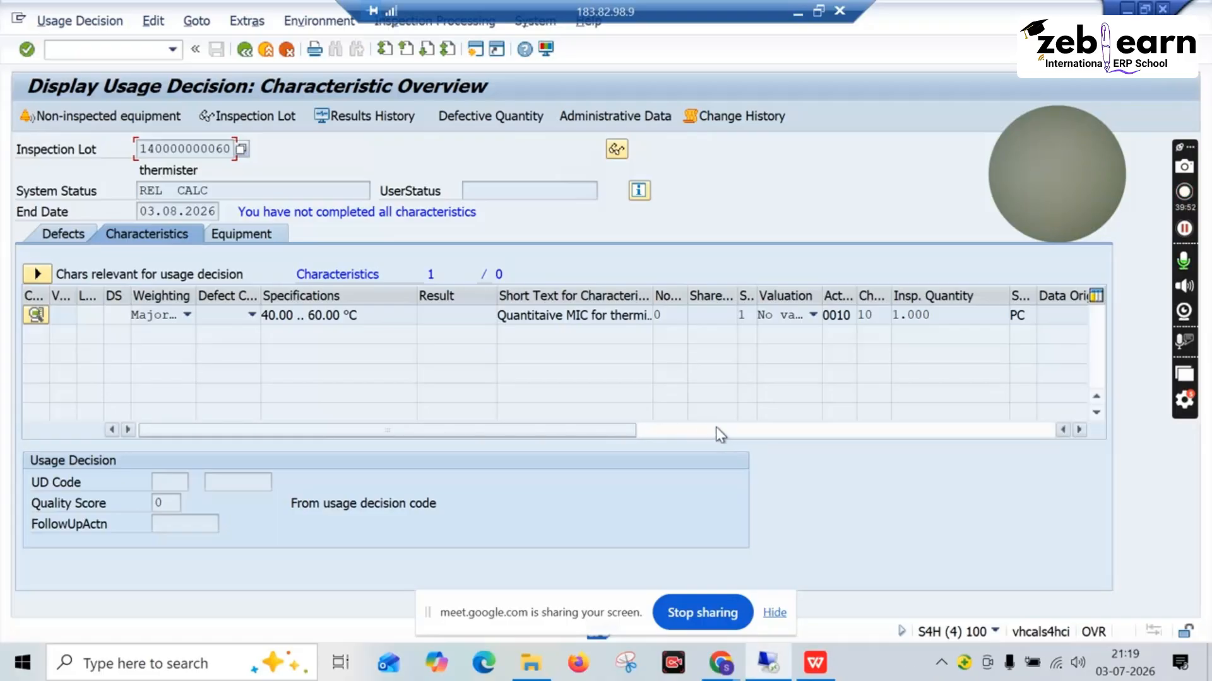
left_click(798, 430)
left_click_drag(849, 430, 875, 441)
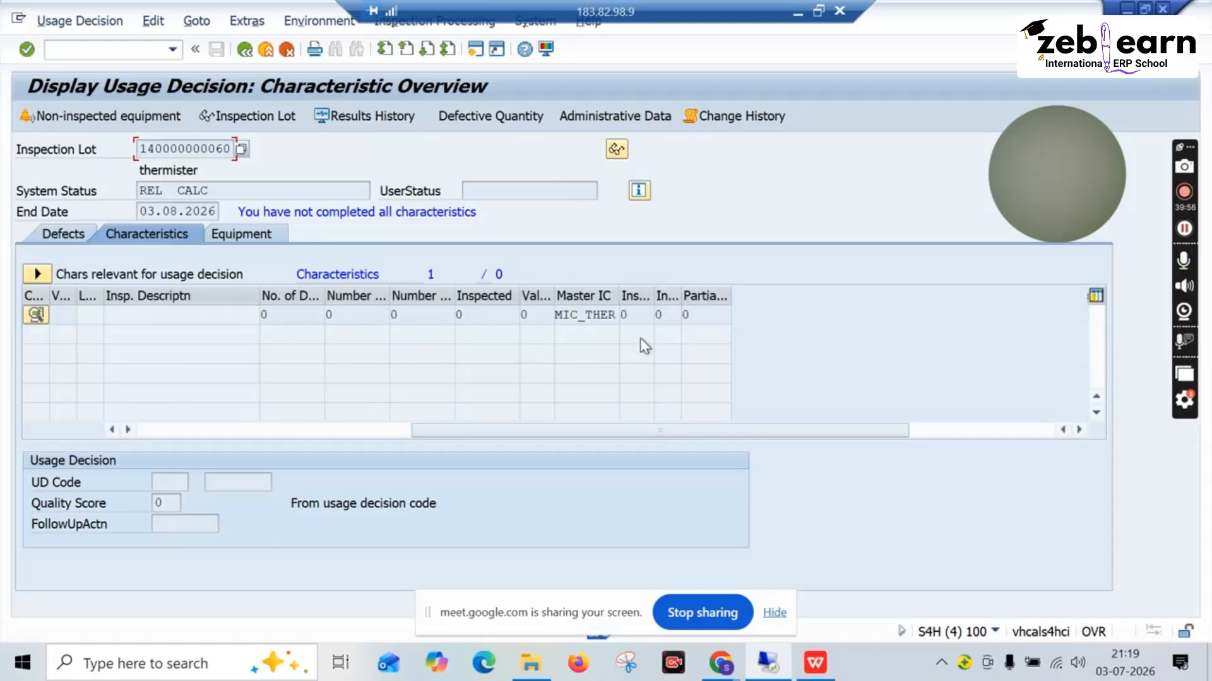
left_click_drag(711, 430, 424, 440)
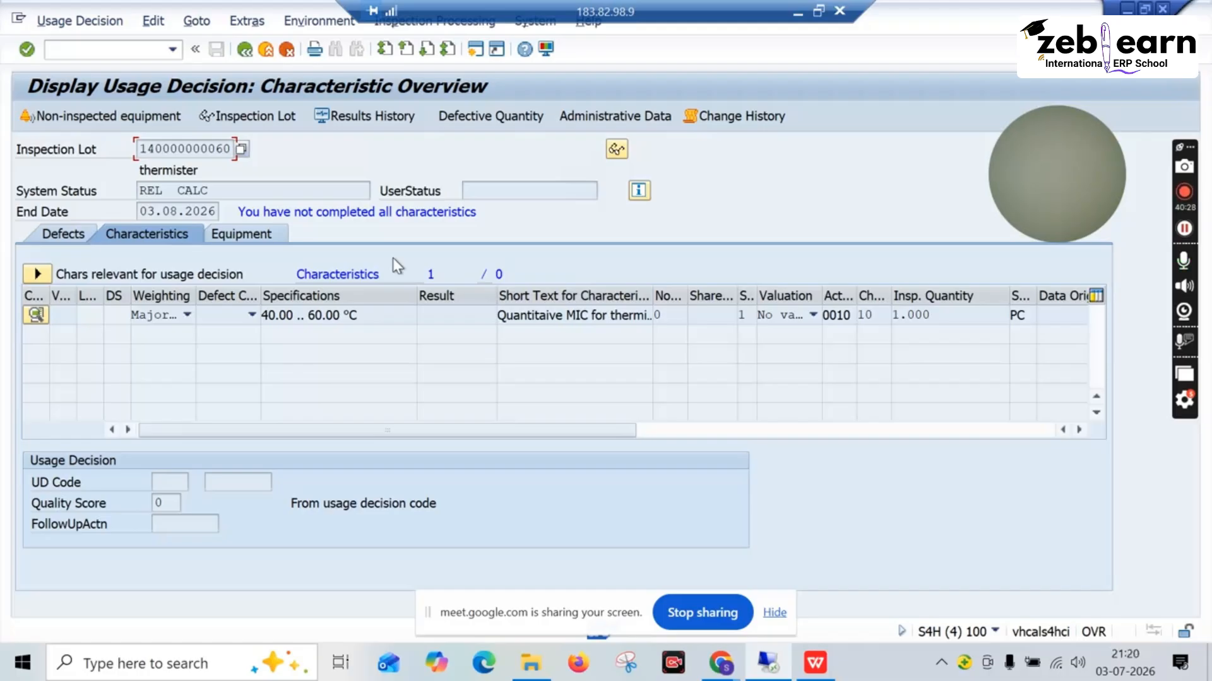
Show the Callibration process slide in WPS and highlight the main order execution and result recording items, including QA32
left_click(816, 662)
scroll(139, 298, "up", 2)
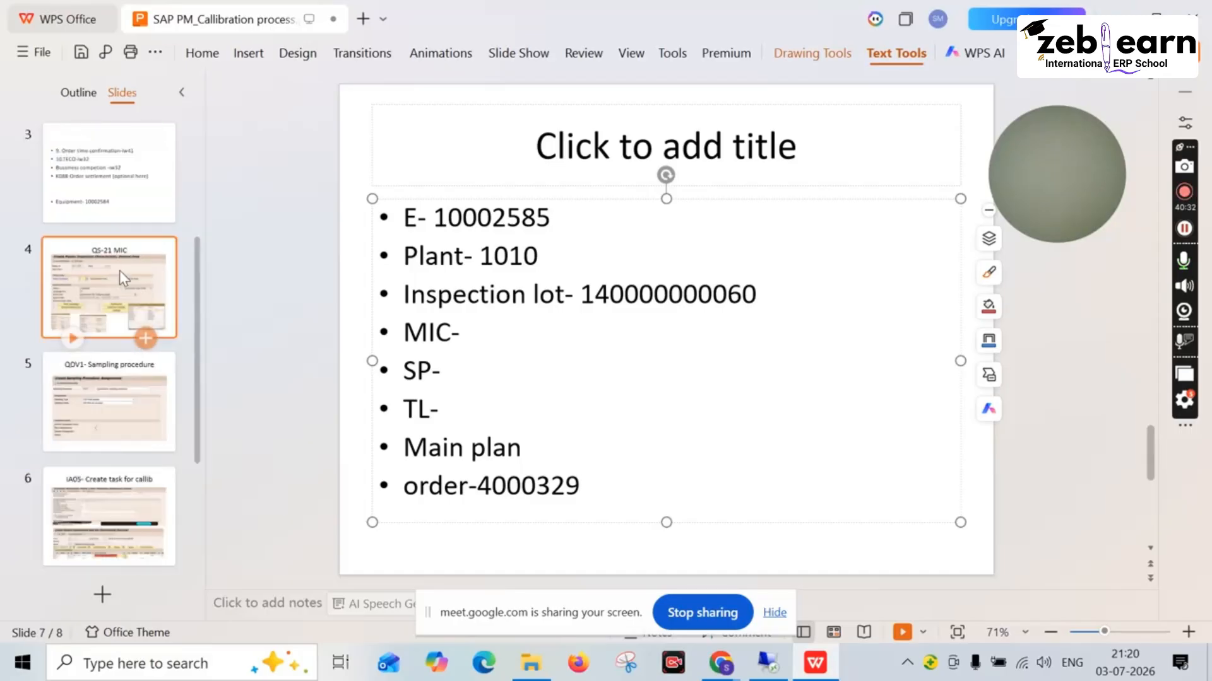
left_click(111, 210)
scroll(165, 262, "up", 2)
left_click(140, 269)
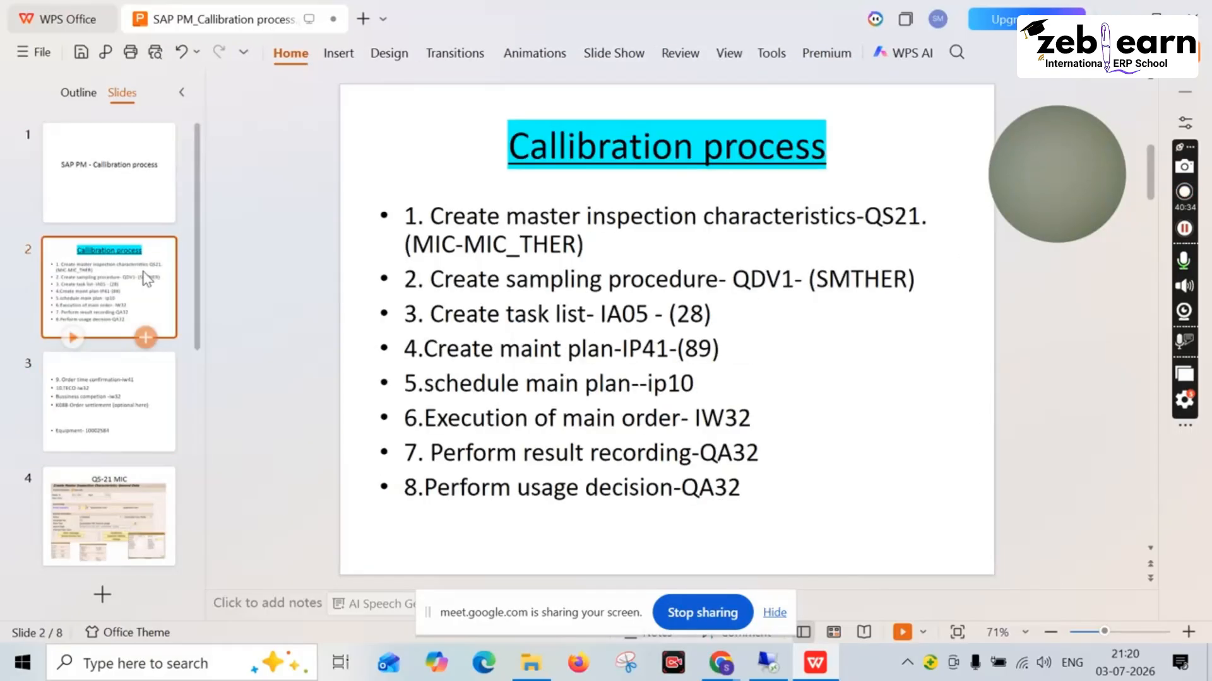
left_click(689, 386)
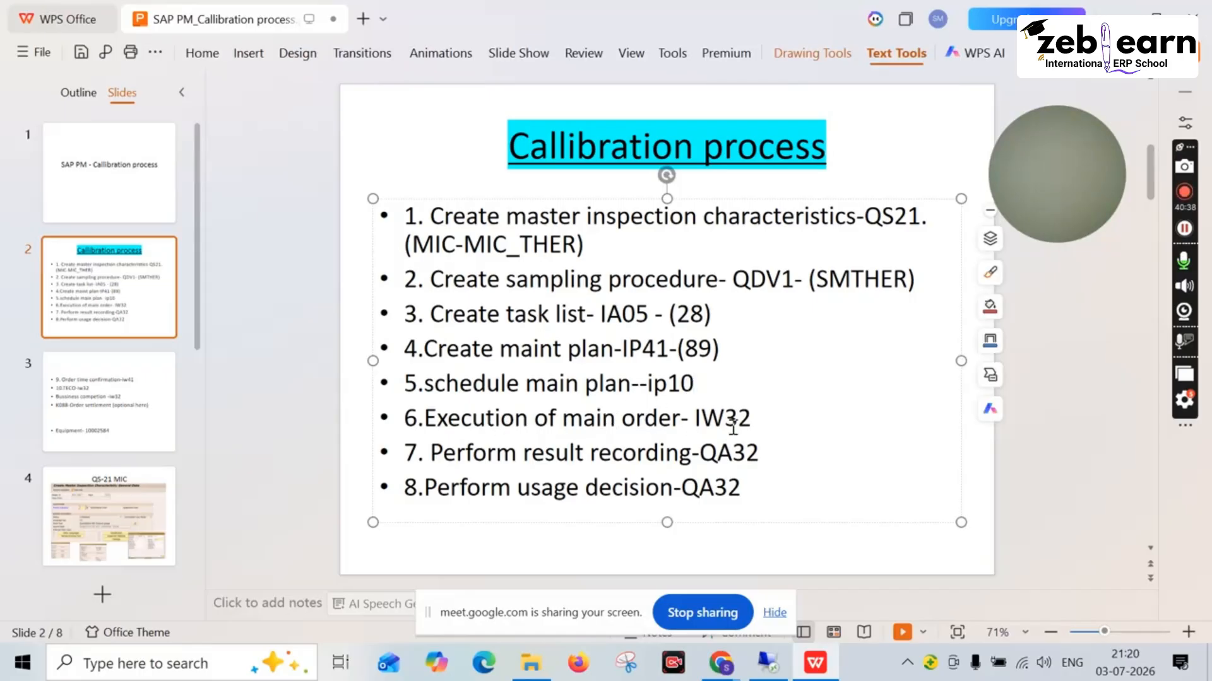
left_click_drag(751, 420, 441, 423)
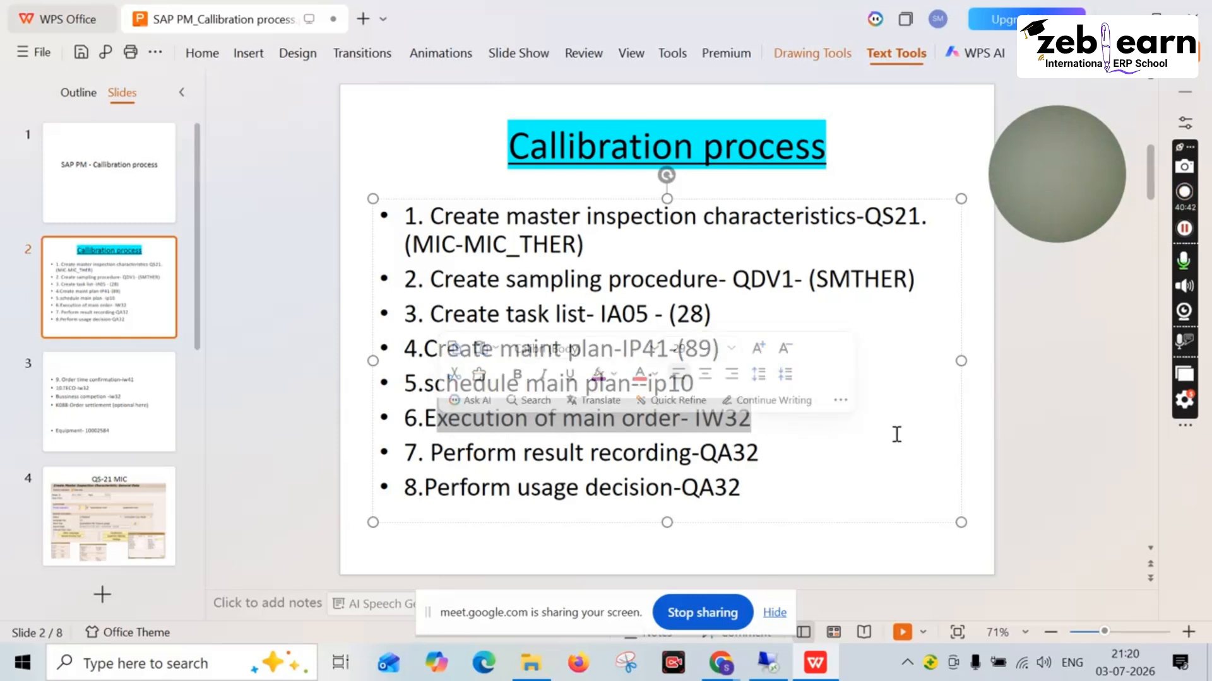
left_click(754, 422)
left_click_drag(759, 422, 428, 418)
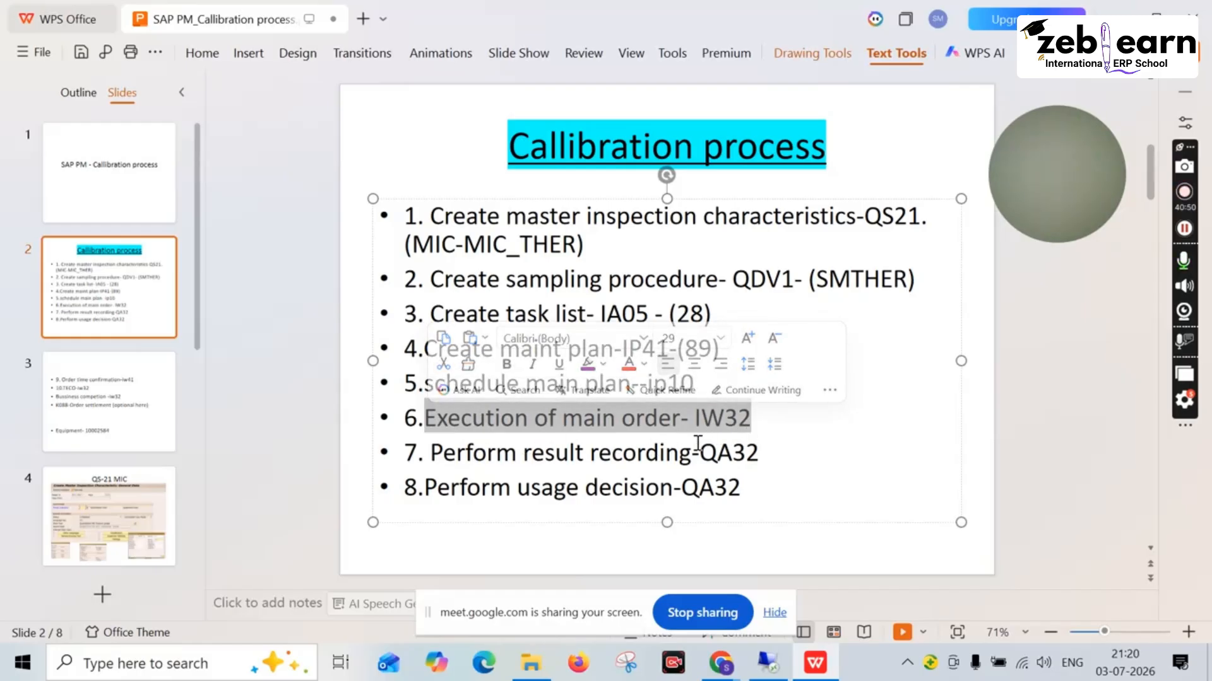
left_click_drag(760, 454, 701, 454)
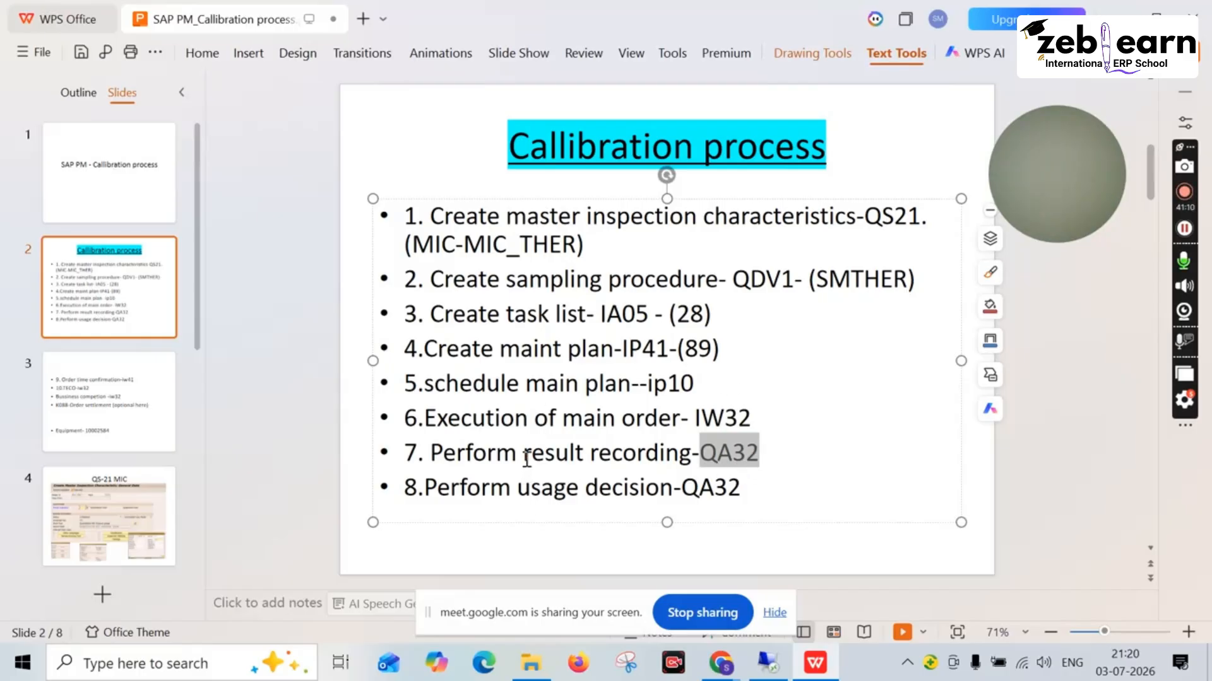
left_click_drag(526, 459, 692, 468)
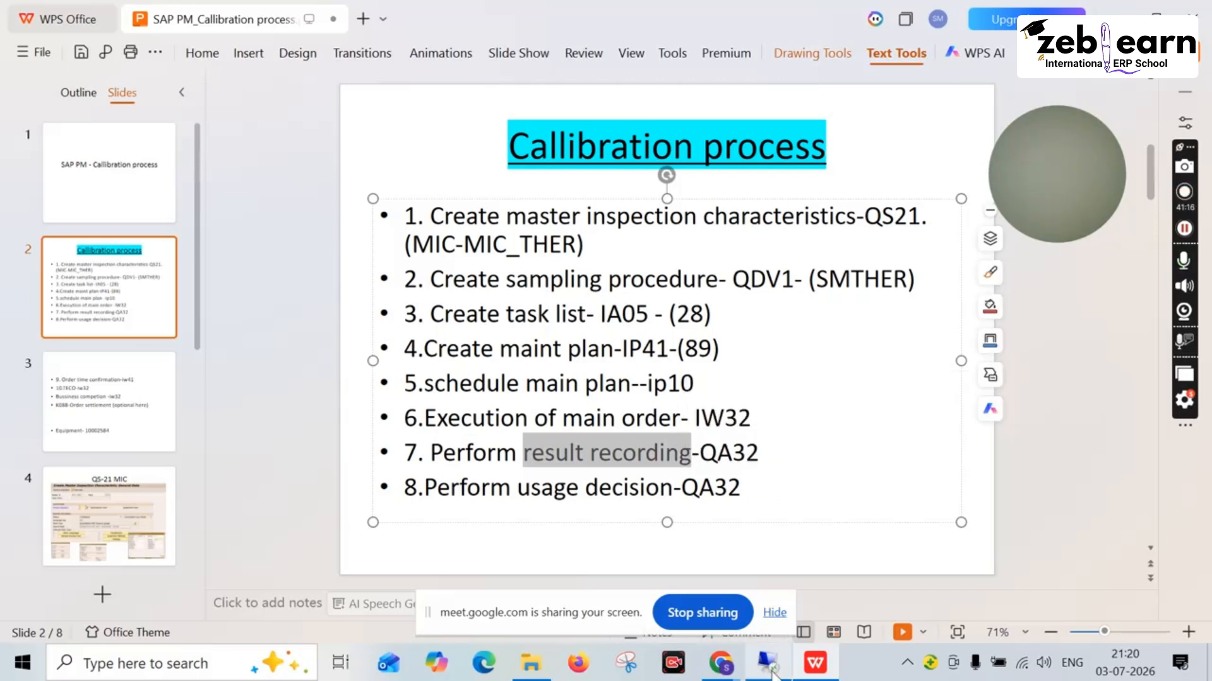
Switch to SAP, view the inspection lot's details from the usage decision, and return to the characteristic overview
left_click(777, 581)
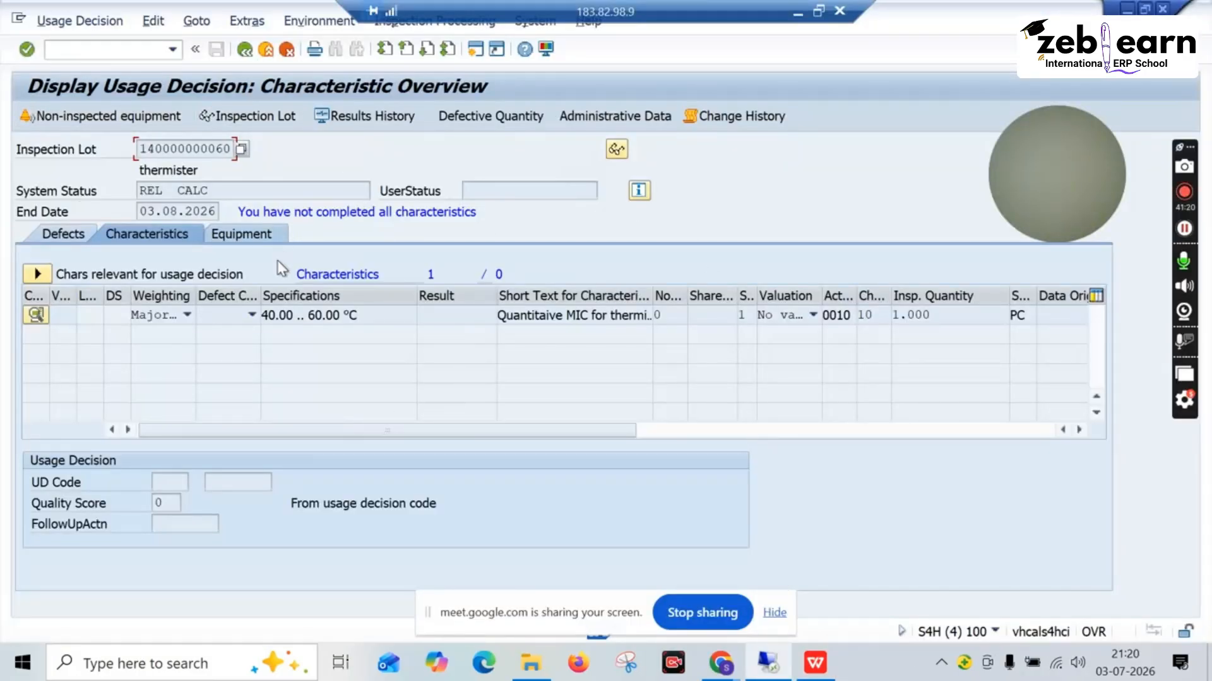
left_click(275, 120)
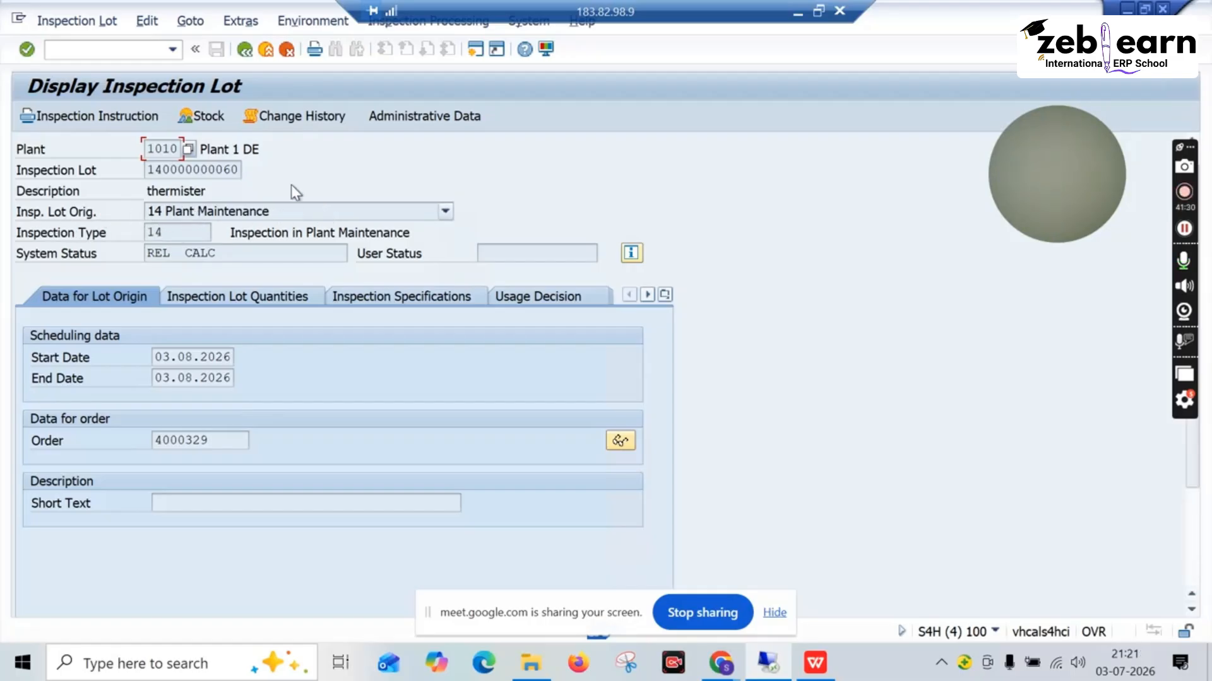
left_click(246, 48)
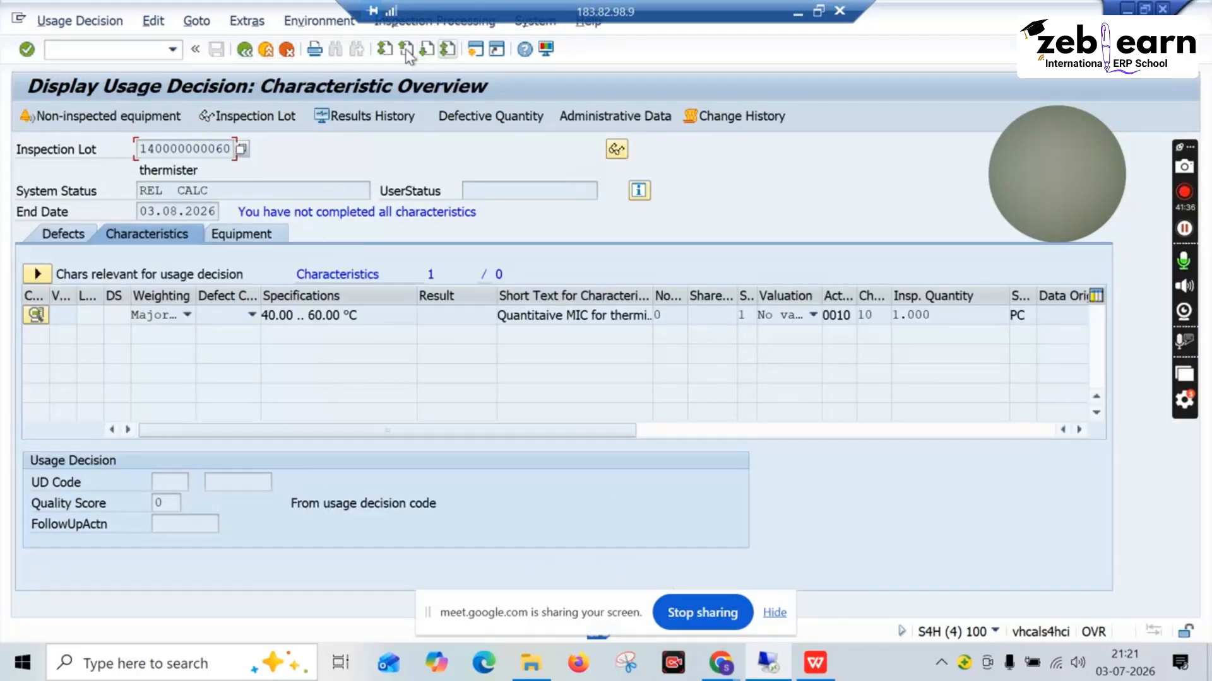
Leave the usage decision, calibration order and maintenance plan 89 in SAP, and return to the Callibration process slide in WPS
left_click(245, 49)
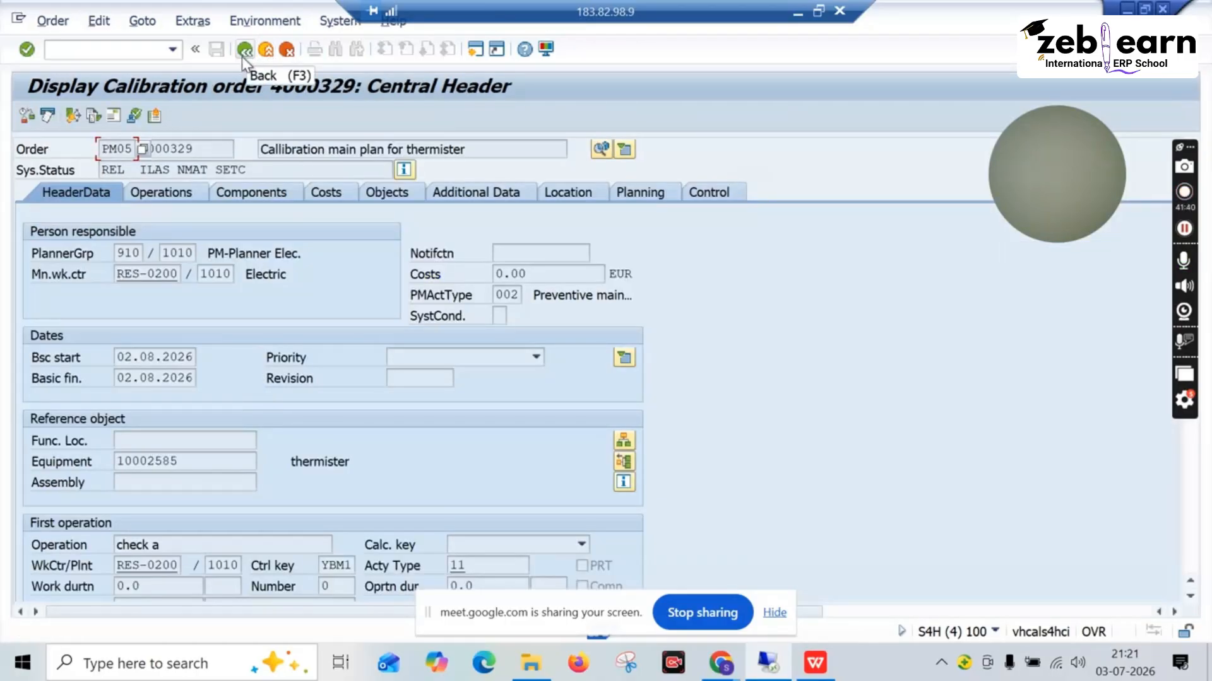
left_click(243, 55)
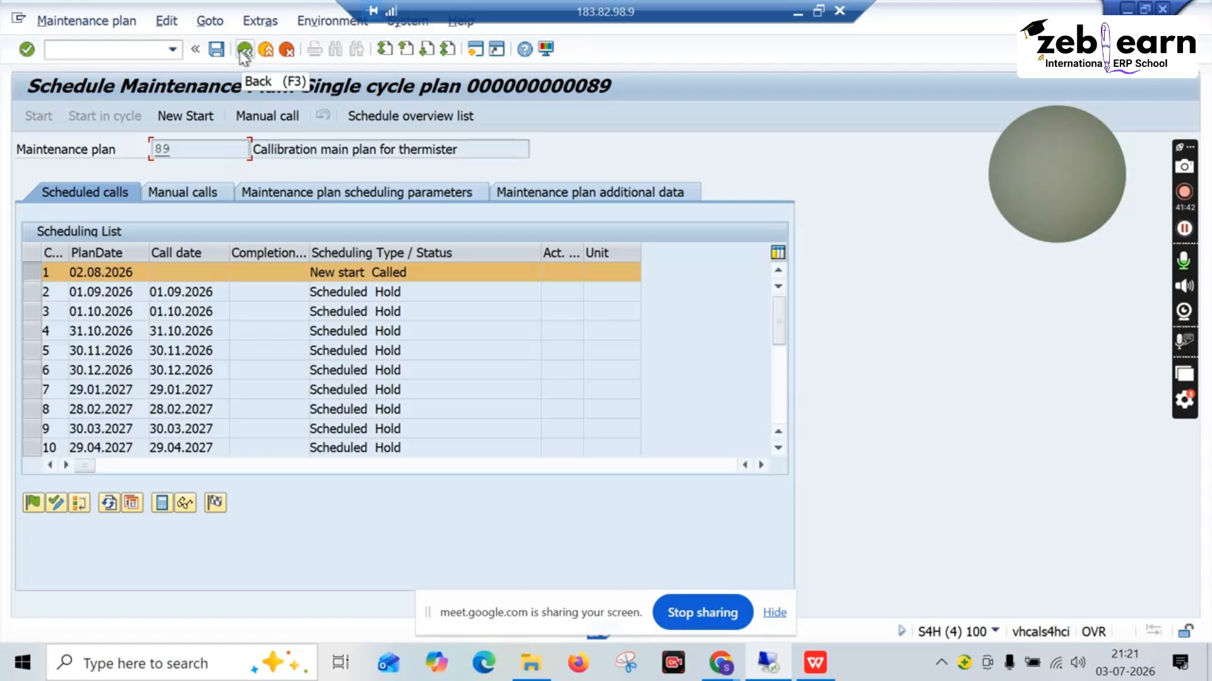
left_click(241, 53)
left_click(382, 345)
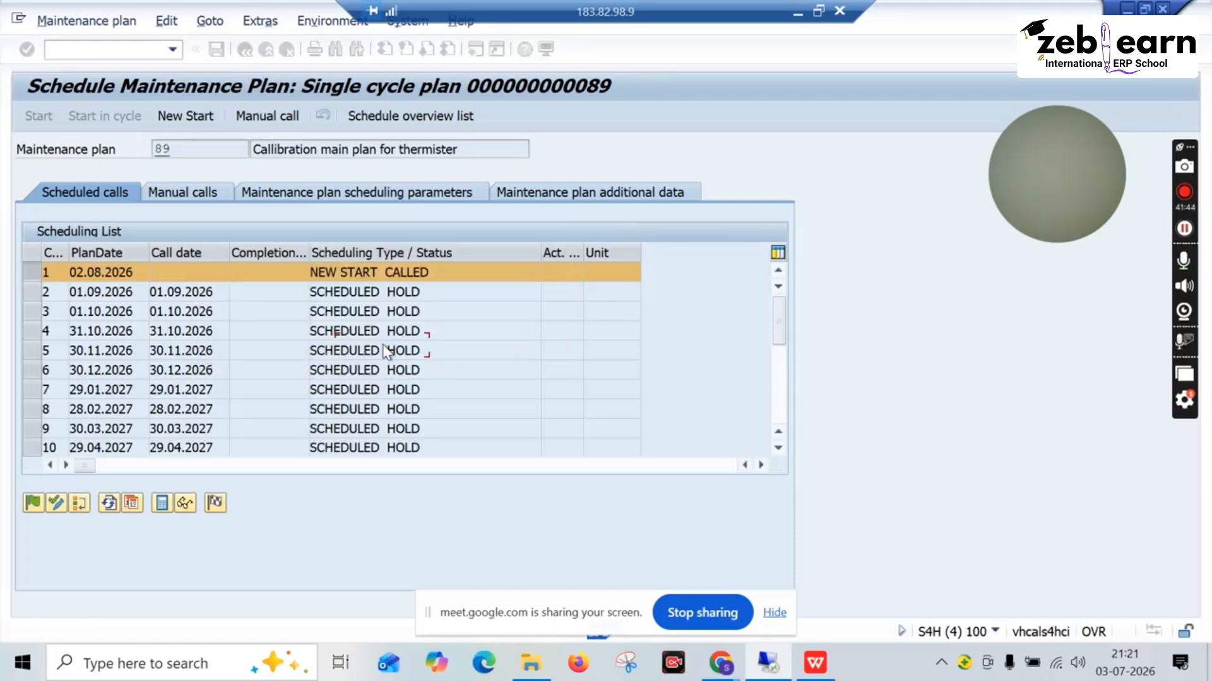
left_click(815, 663)
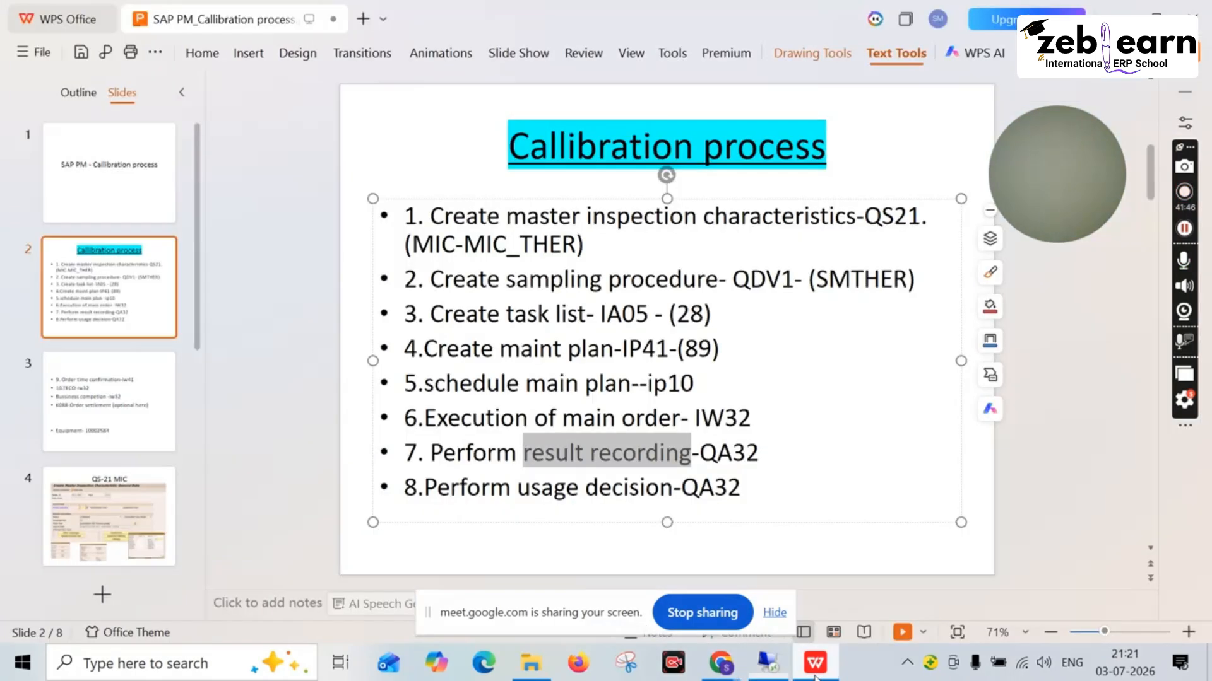
left_click(678, 457)
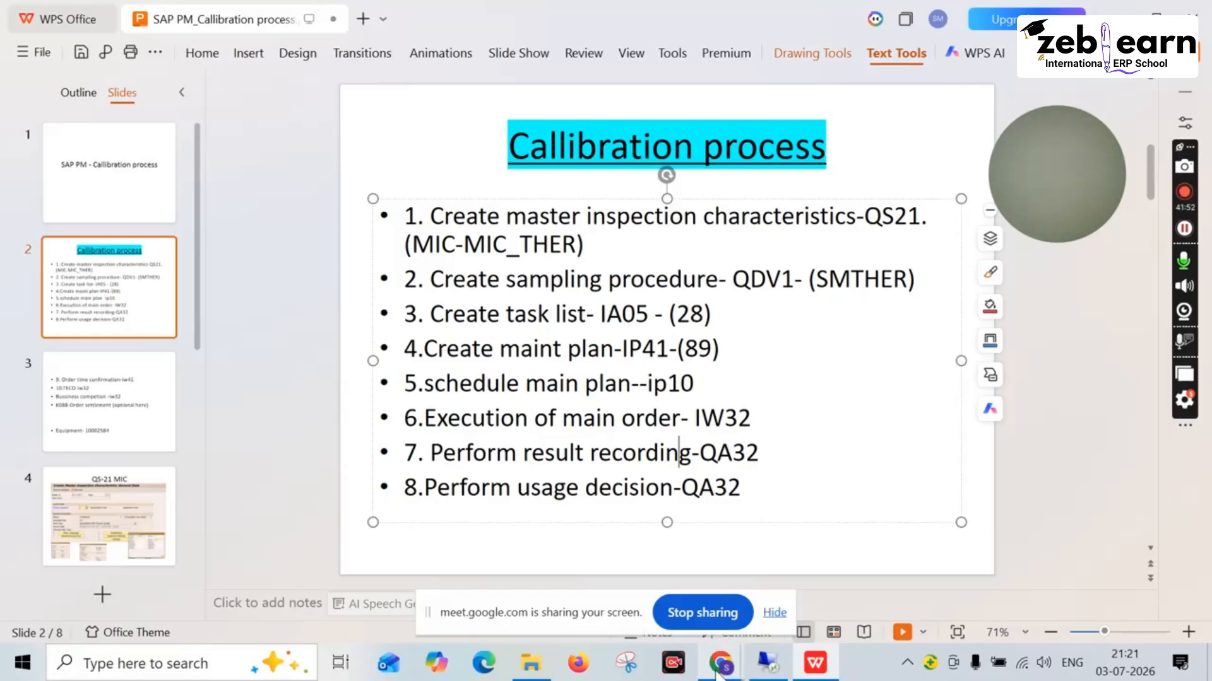
Switch to SAP, leave the maintenance plan scheduling screen and open the inspection lot selection with transaction QA32
mouse_move(712, 669)
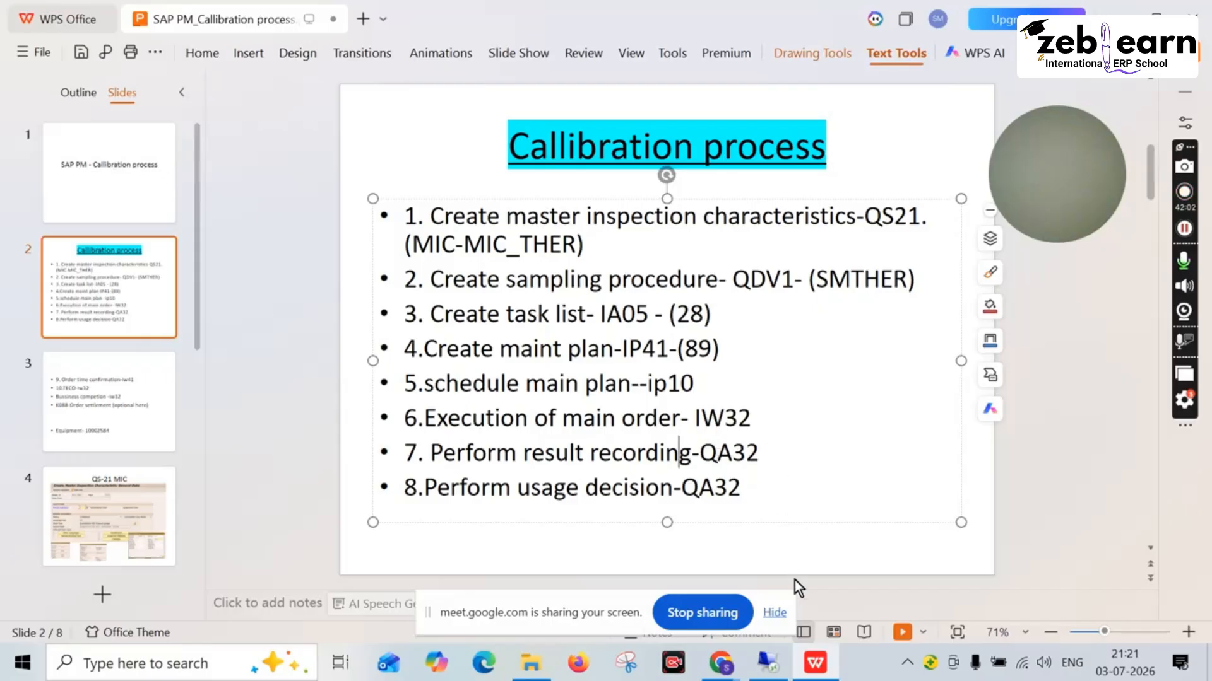
left_click(767, 663)
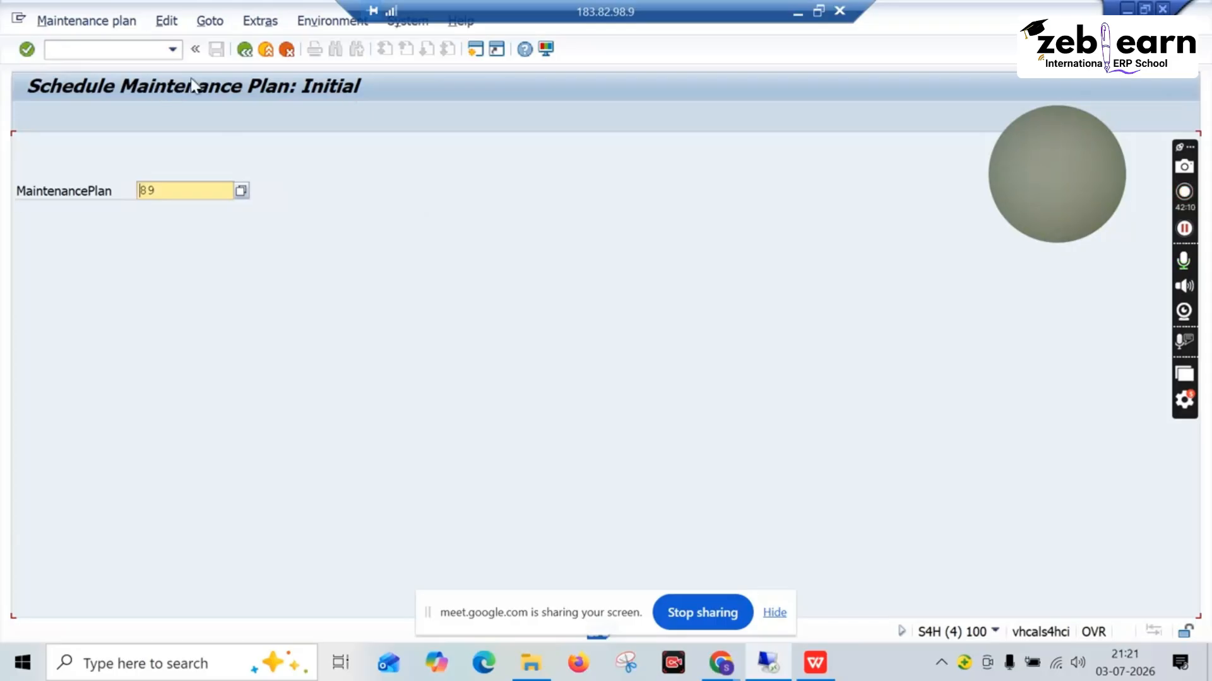
left_click(244, 50)
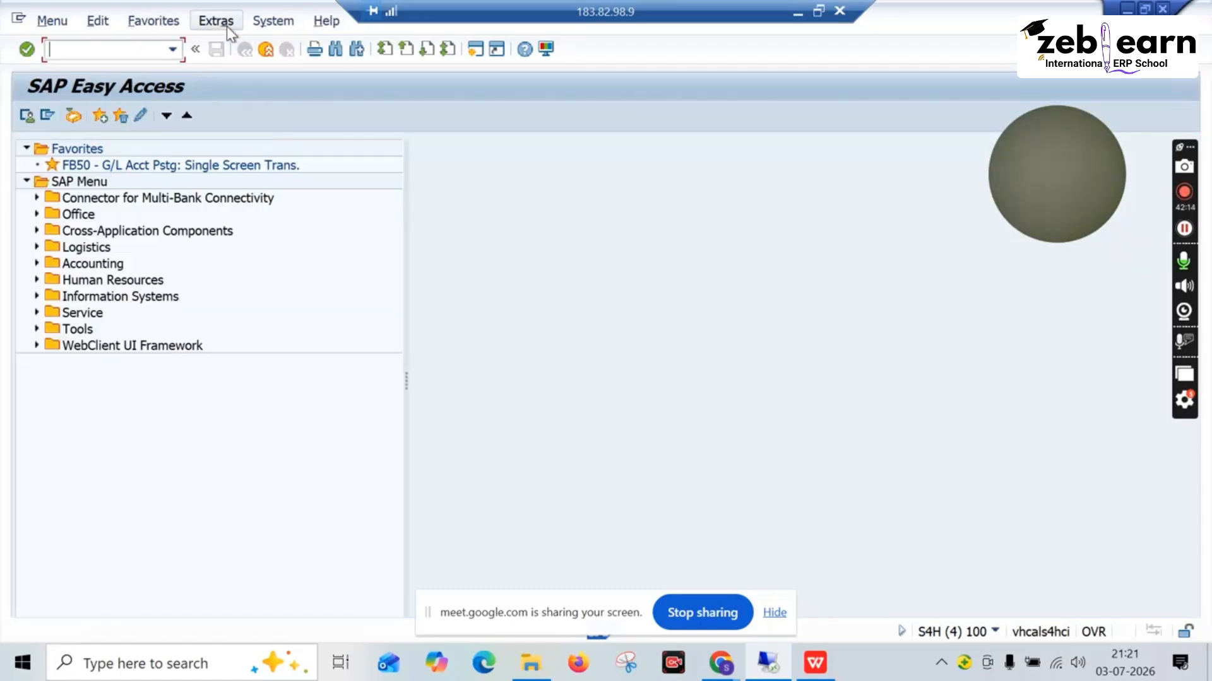
type("QA32")
key("Return")
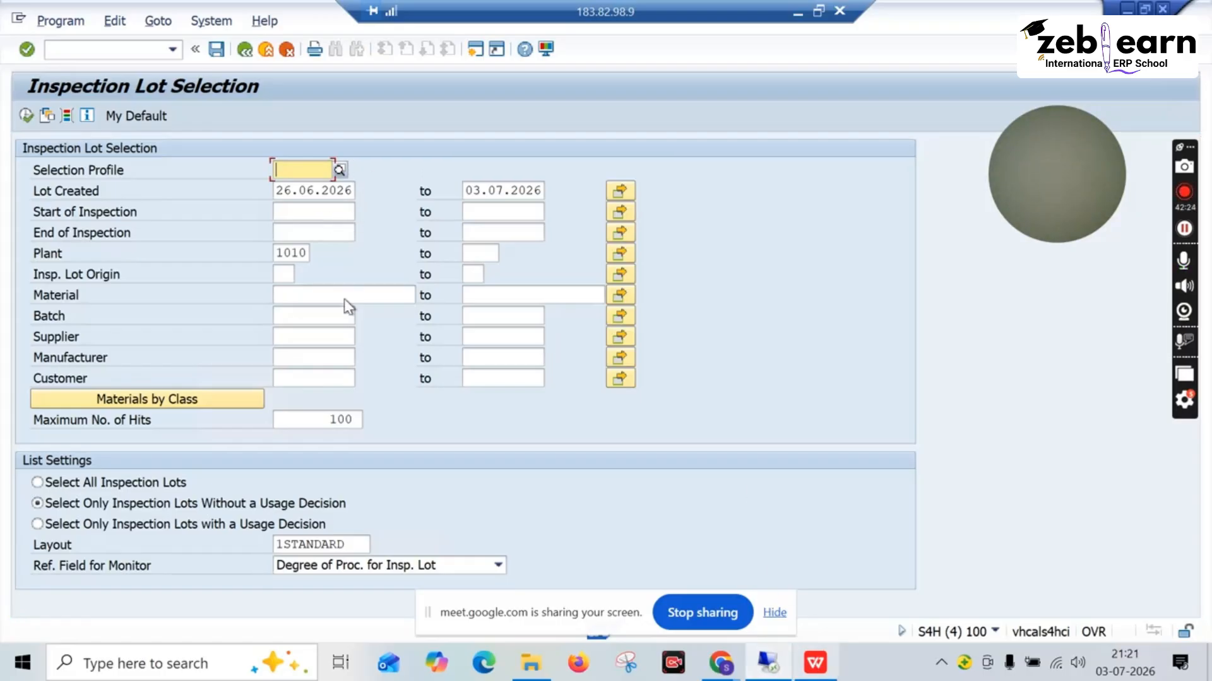
left_click(244, 49)
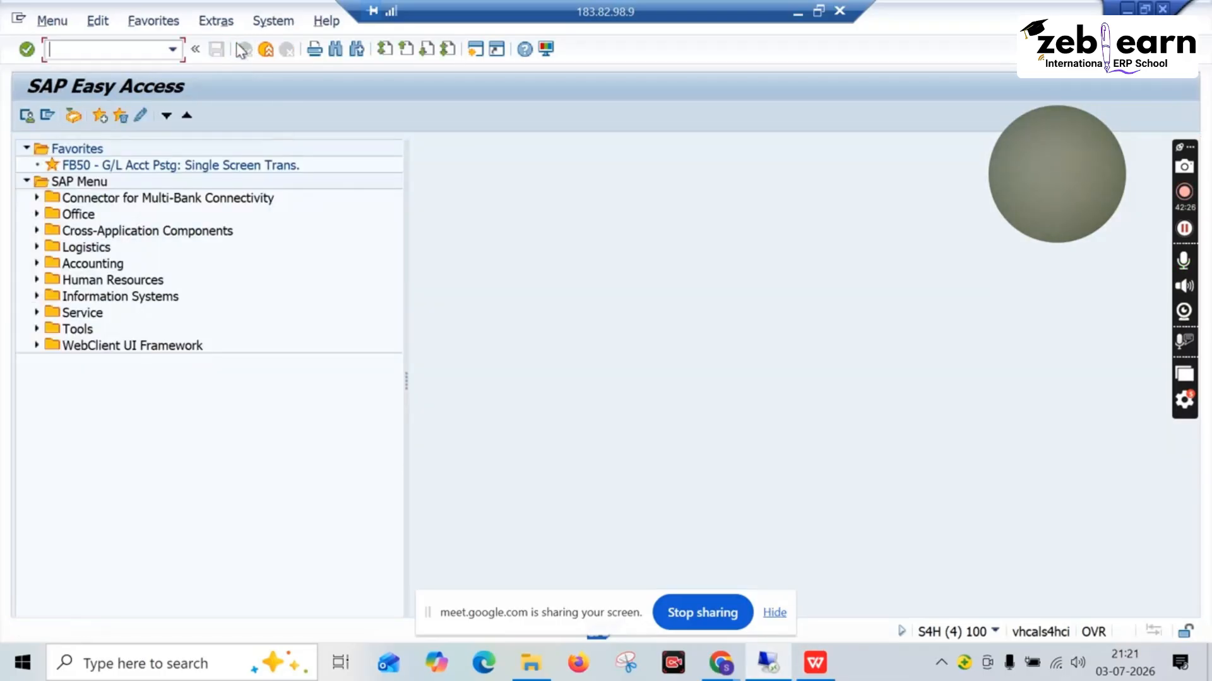
type("QA32")
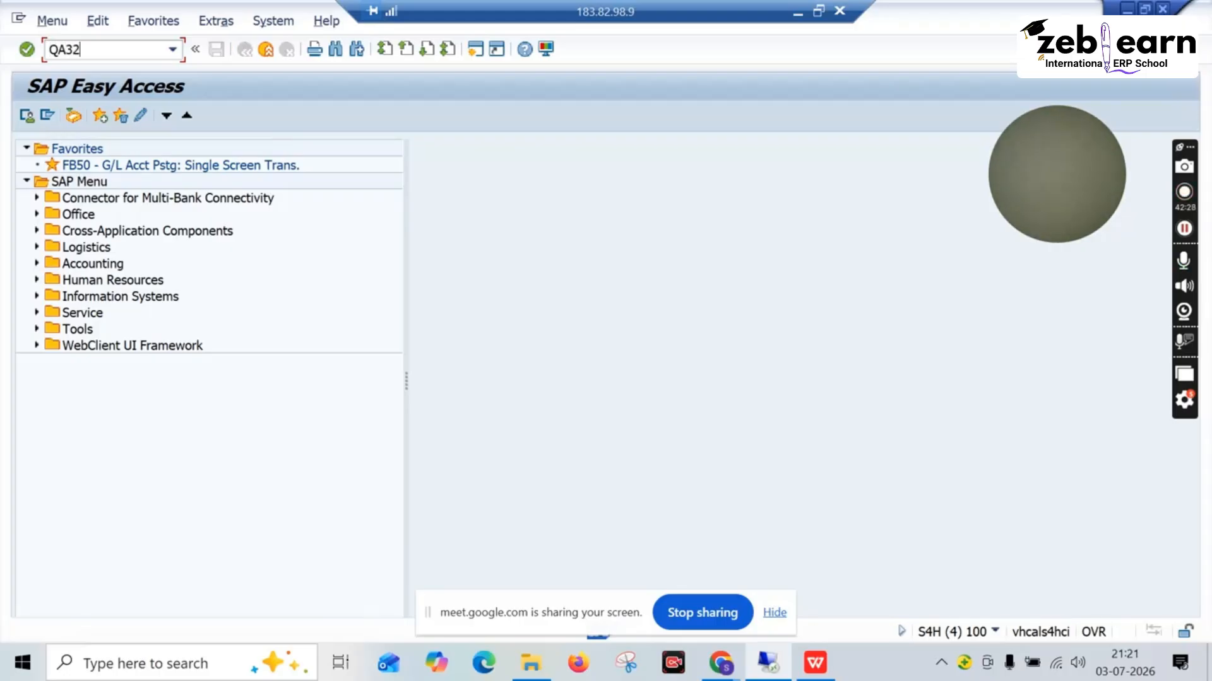
key("Return")
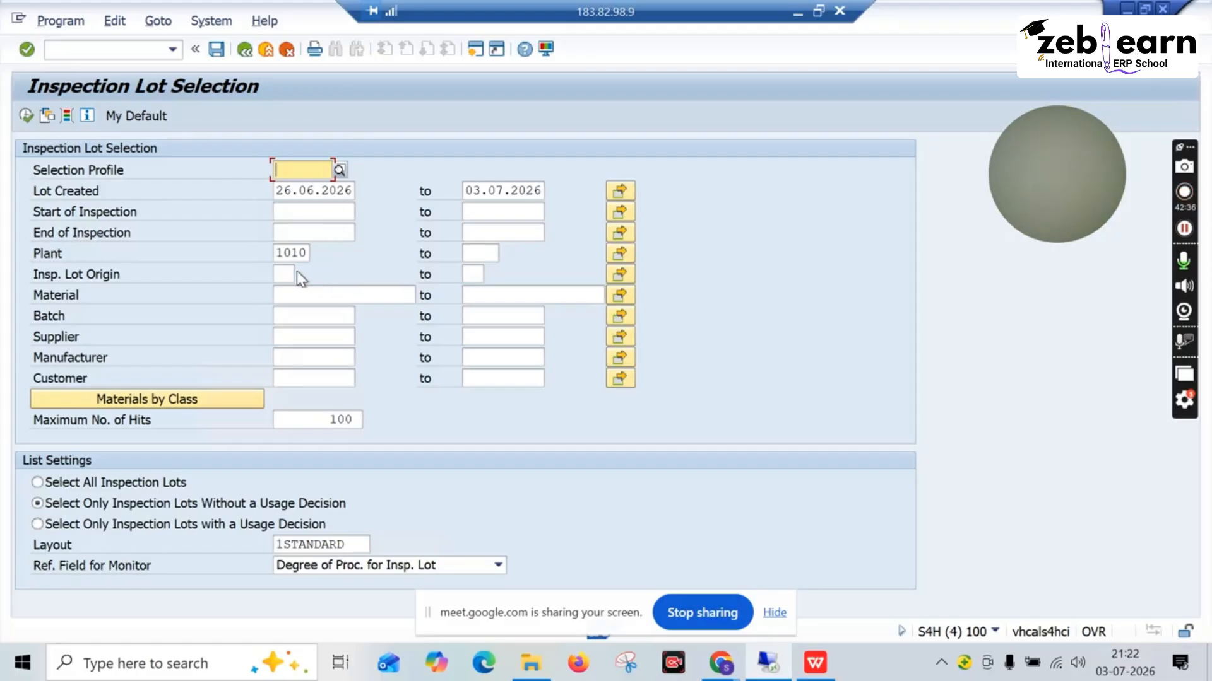
left_click(26, 117)
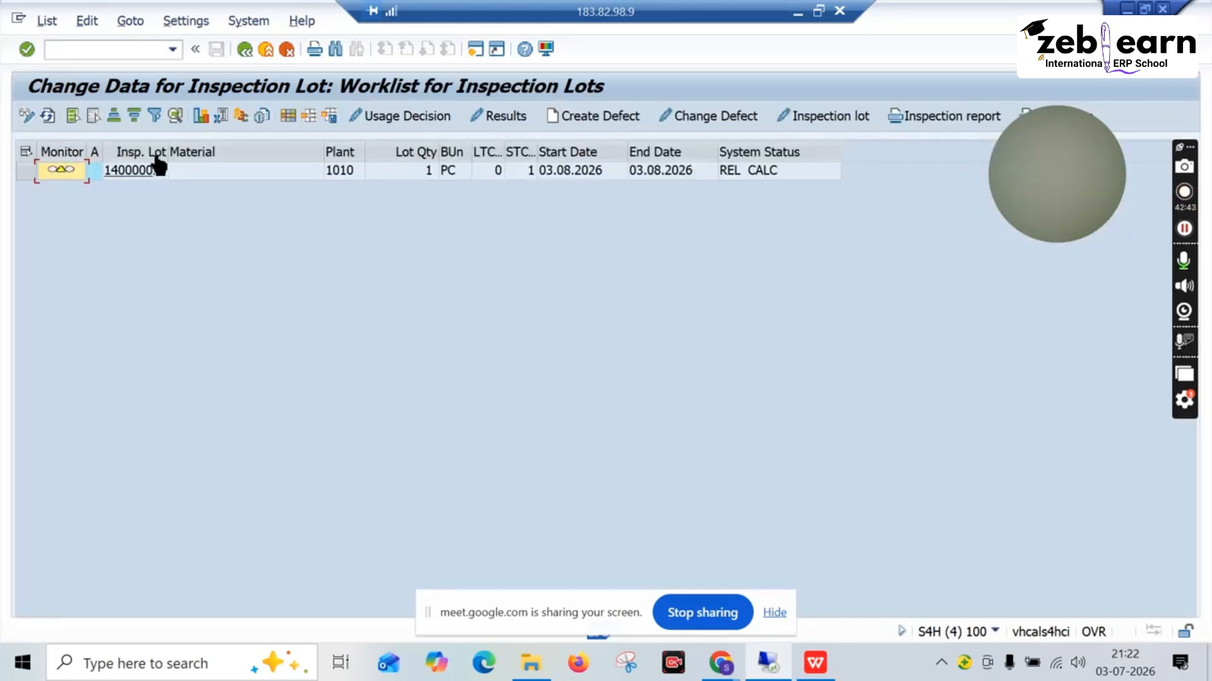
left_click_drag(165, 151, 240, 152)
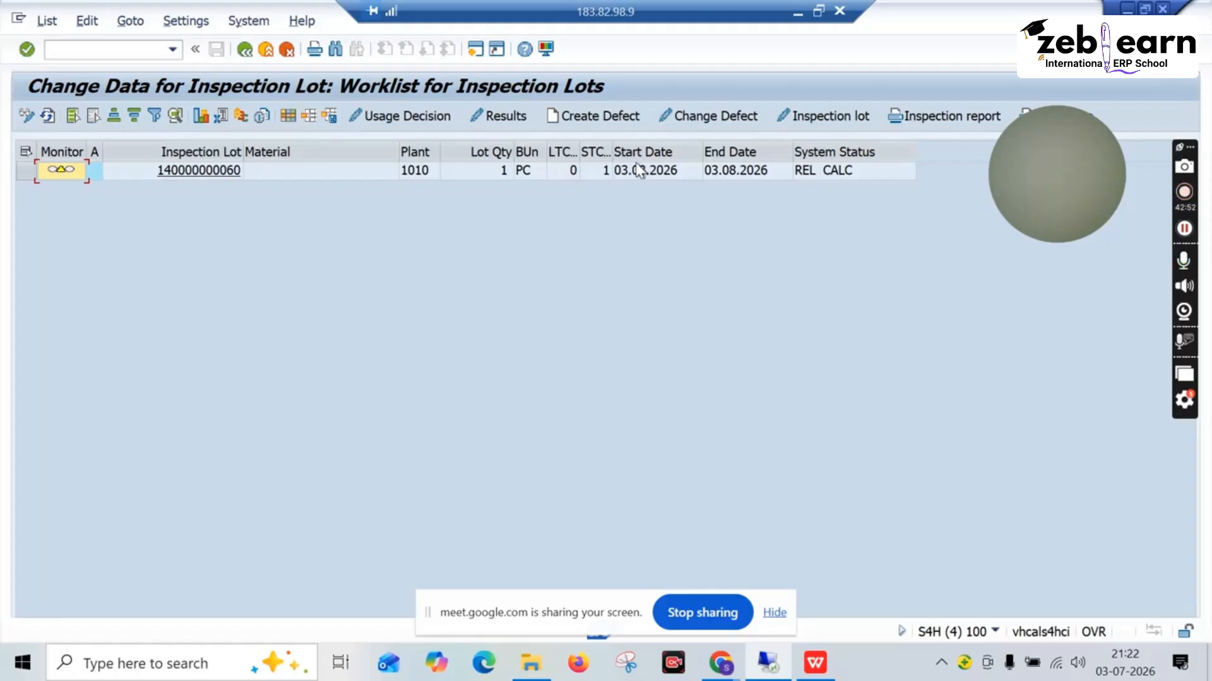
left_click(27, 170)
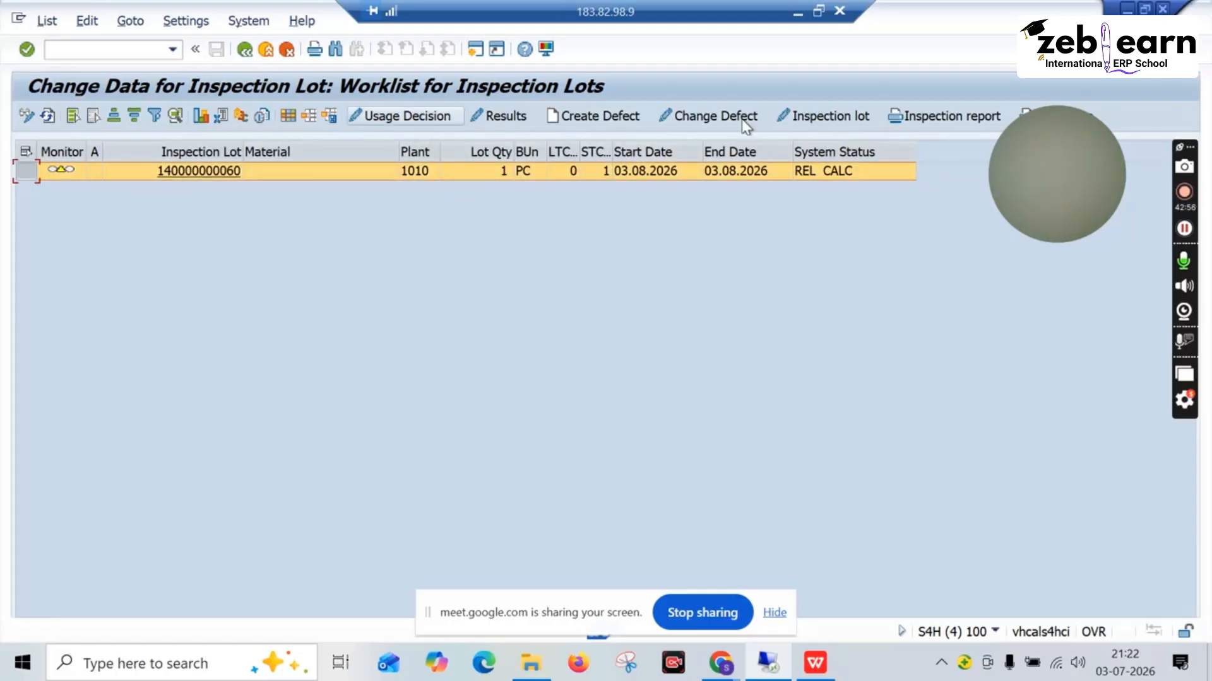
left_click_drag(1055, 167, 1103, 277)
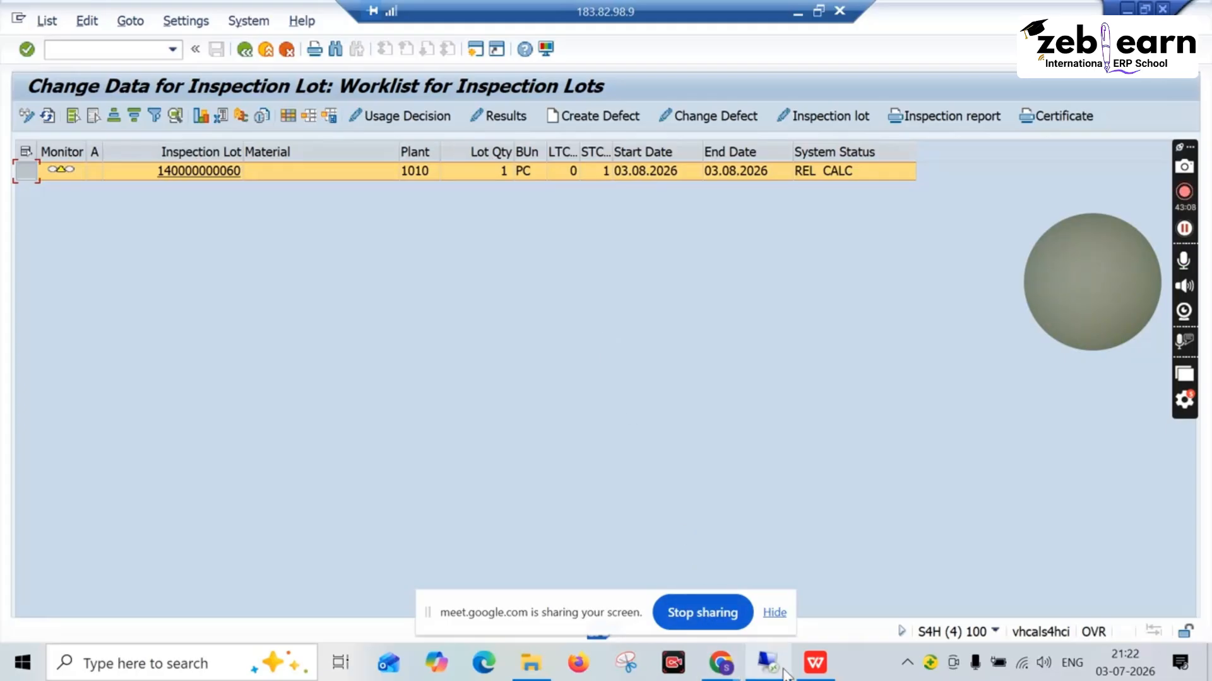
Switch to WPS, look through the IA05 task list and order confirmation slides, and return to the Callibration process slide
left_click(816, 662)
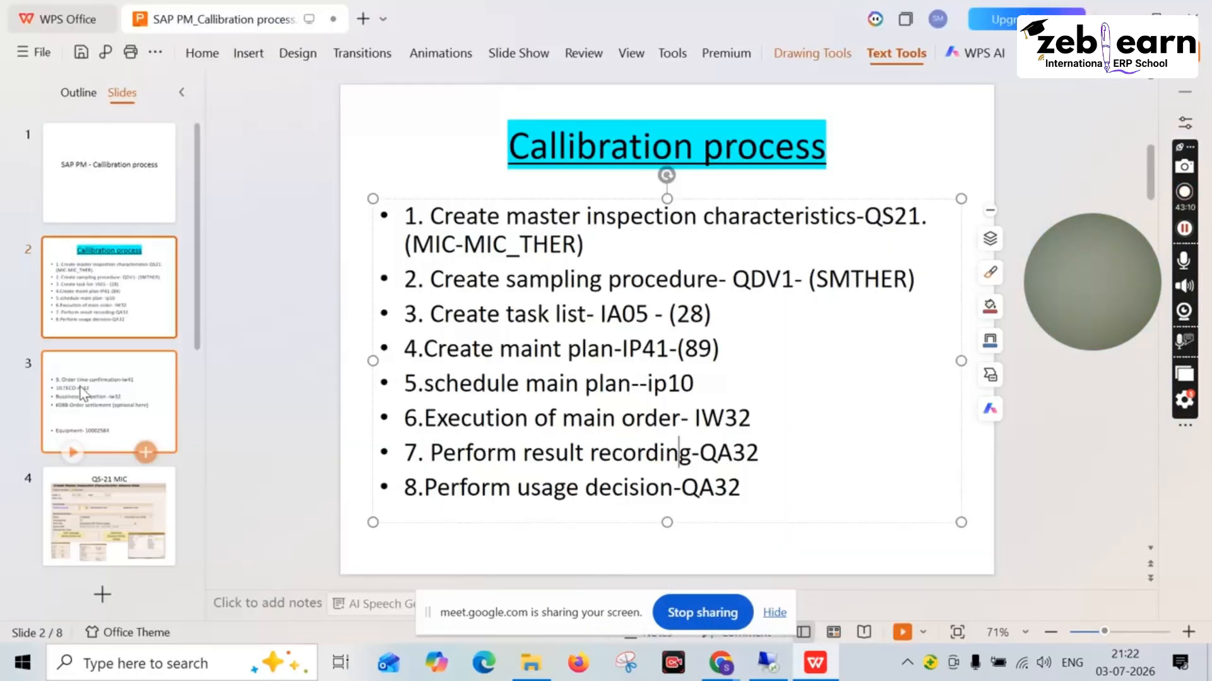
scroll(81, 391, "down", 2)
left_click(93, 509)
scroll(93, 510, "down", 2)
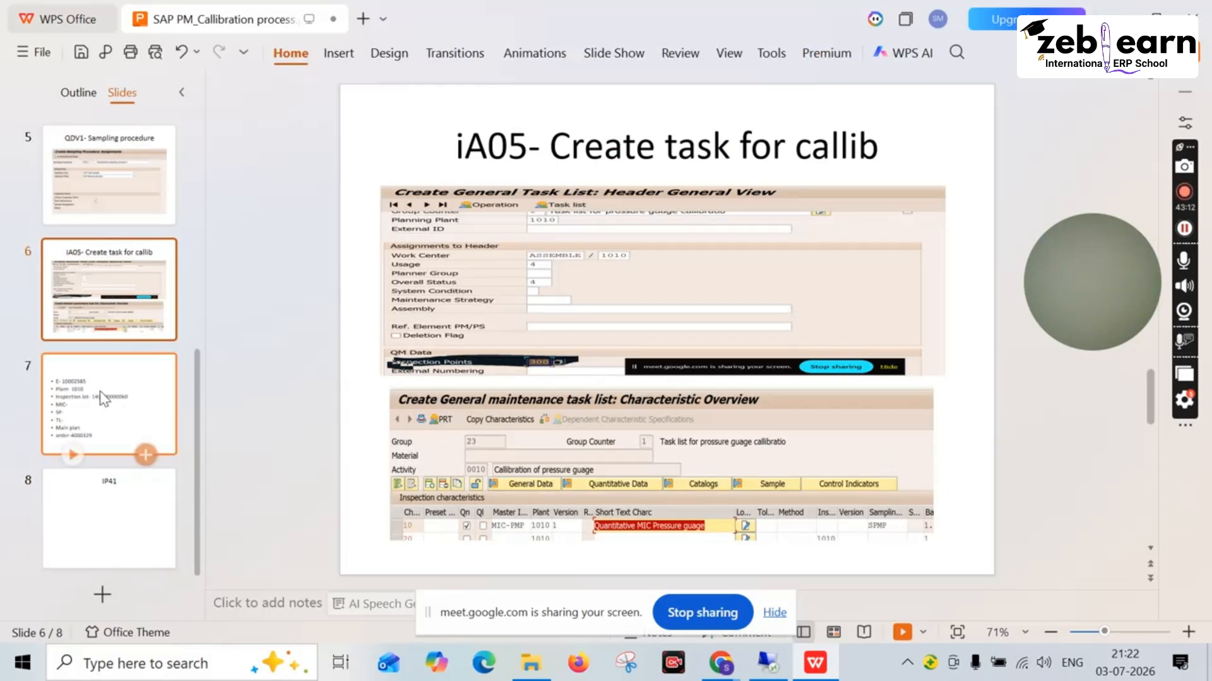
scroll(101, 366, "up", 2)
scroll(100, 342, "up", 2)
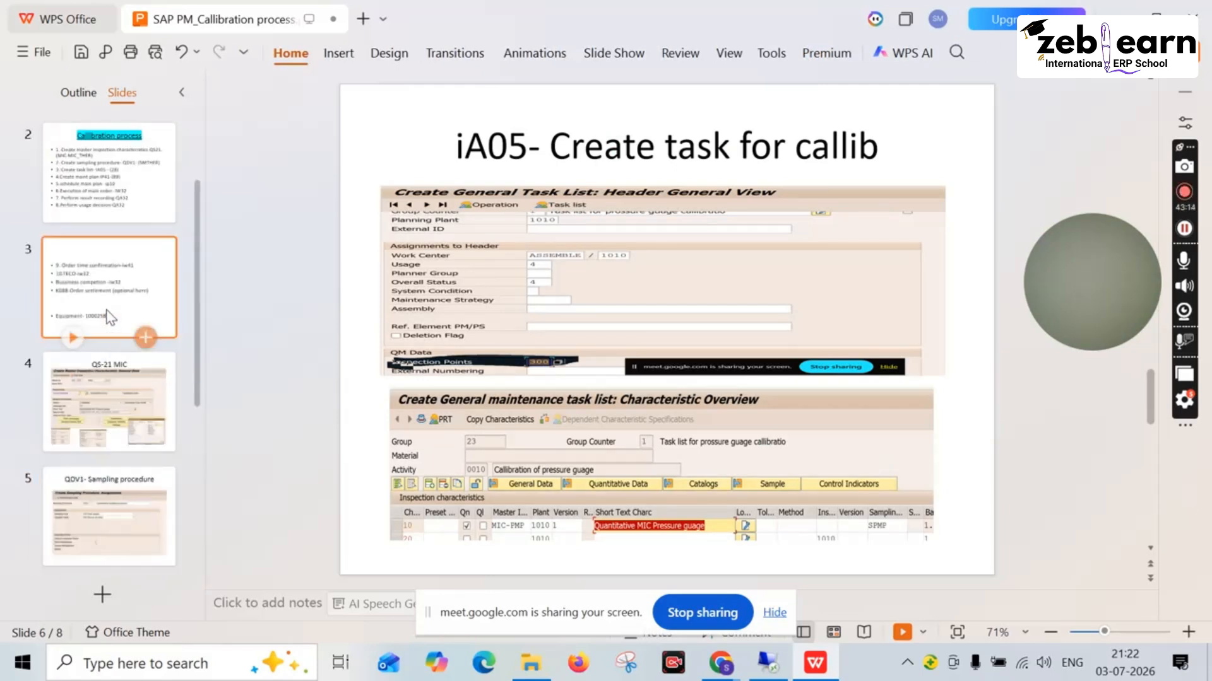
left_click(108, 317)
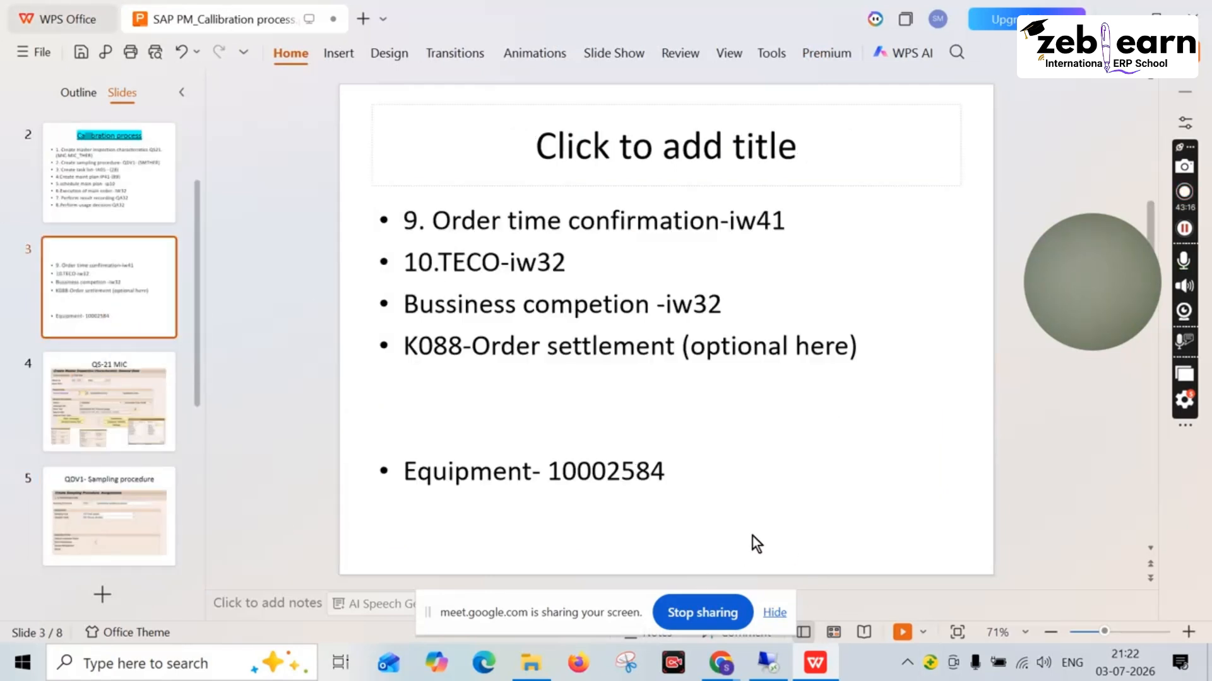
scroll(167, 285, "up", 1)
left_click(121, 282)
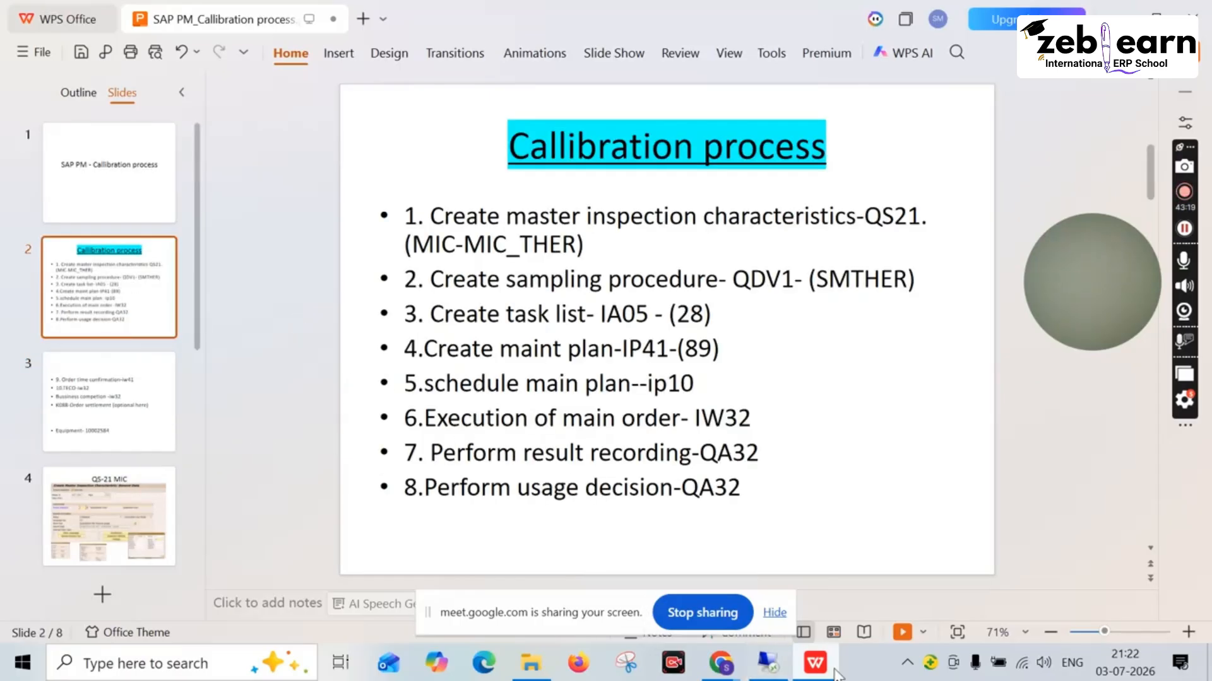
Switch to SAP and open result recording for the selected inspection lot with activity 0010, check a
left_click(767, 663)
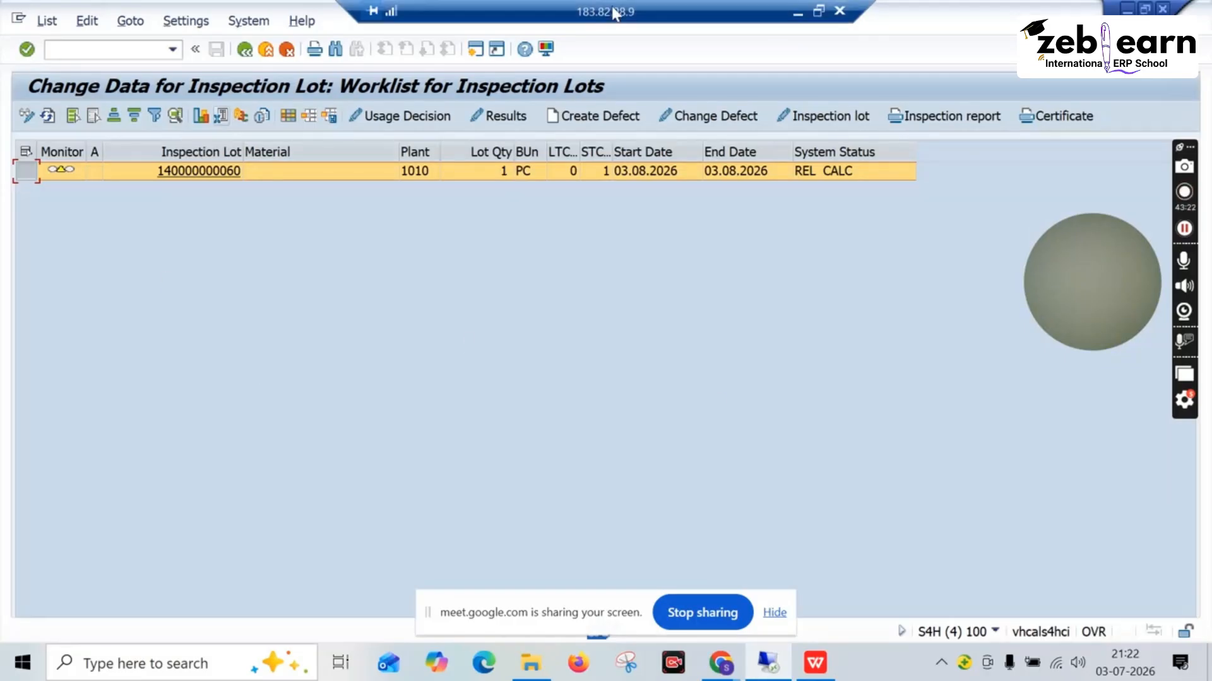
left_click(495, 120)
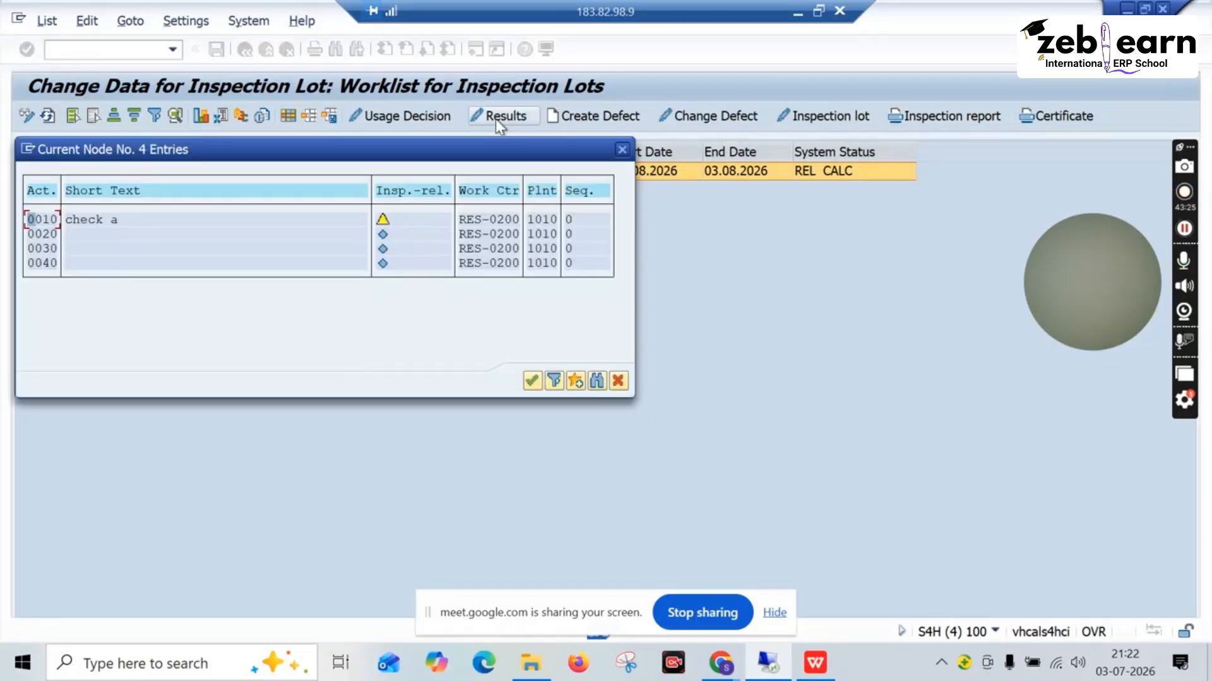
left_click(530, 382)
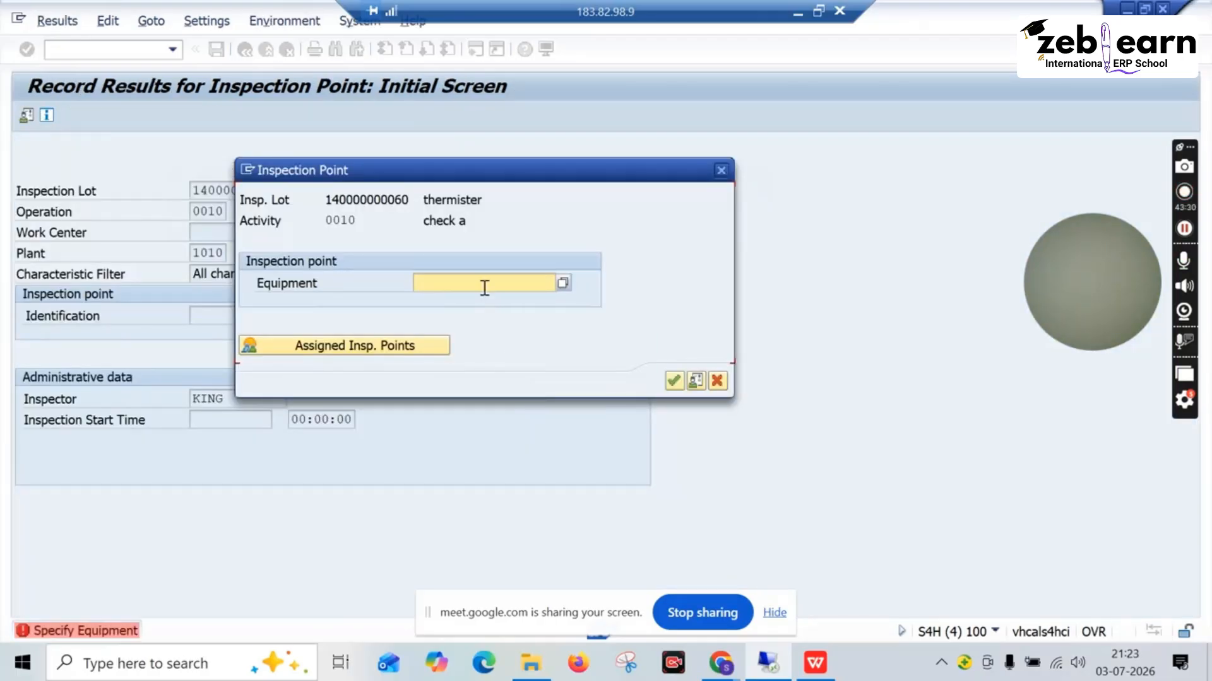
Look up the equipment number on slide 7 in WPS and enter equipment 10002585 as the inspection point in SAP
left_click(815, 662)
scroll(120, 480, "down", 5)
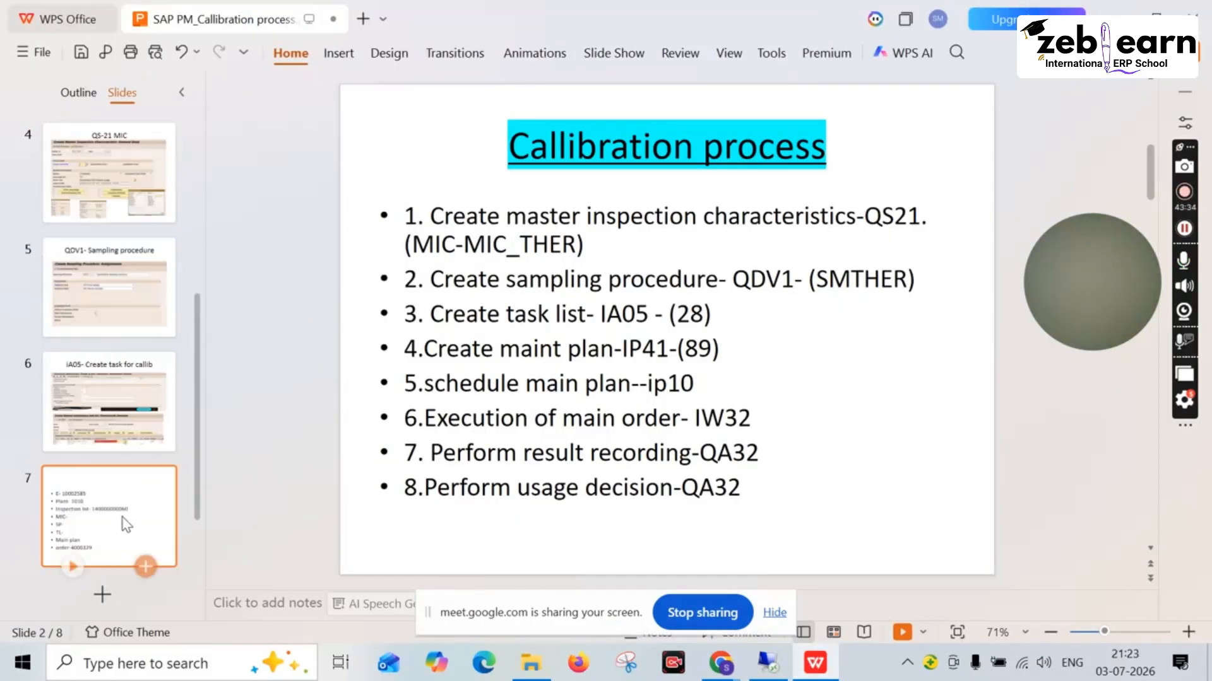
left_click(122, 519)
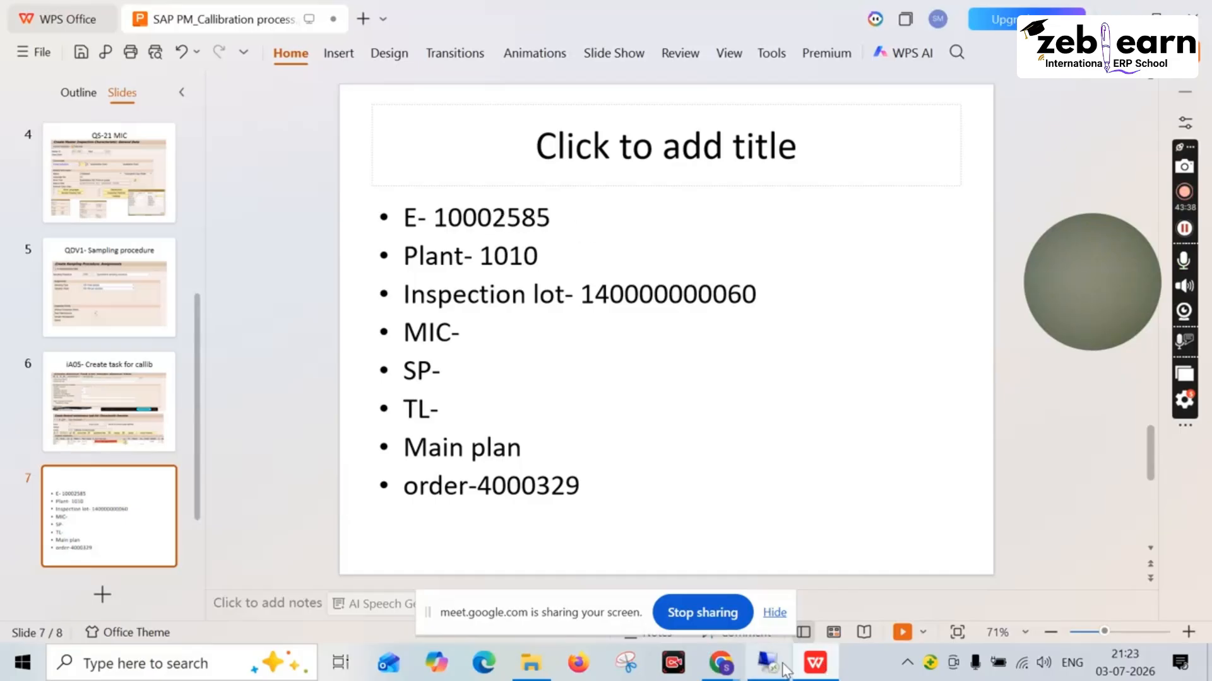
left_click(768, 663)
left_click(432, 285)
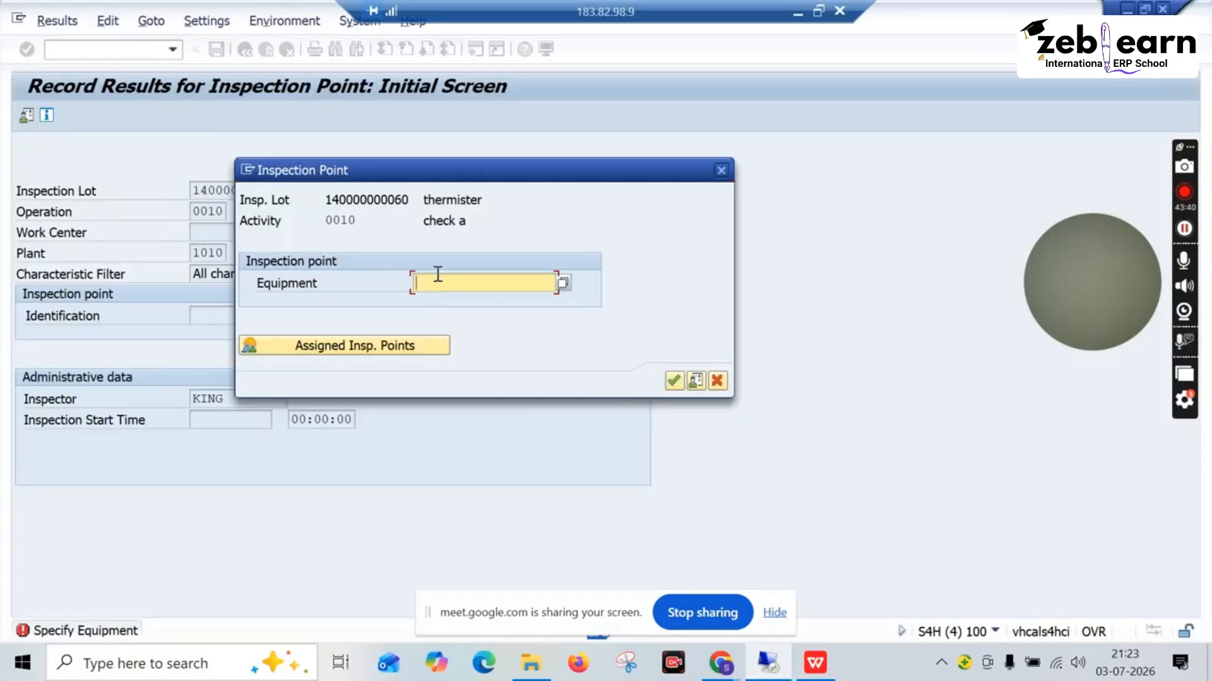
type("1000")
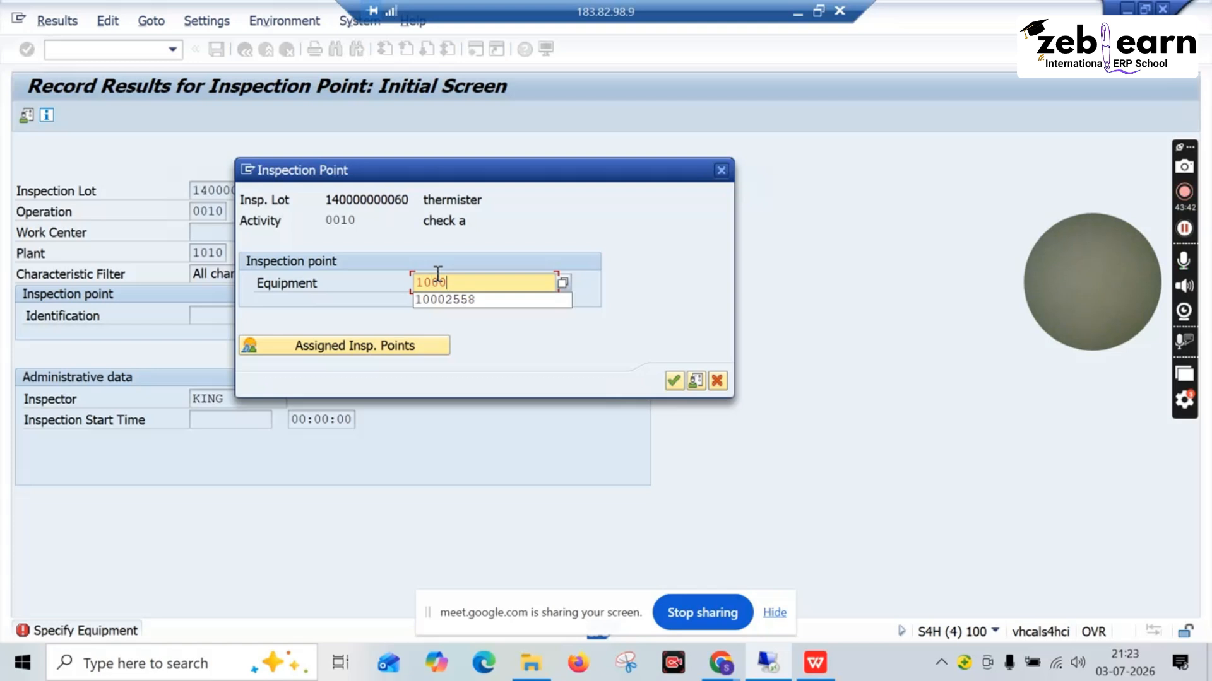
type("2585")
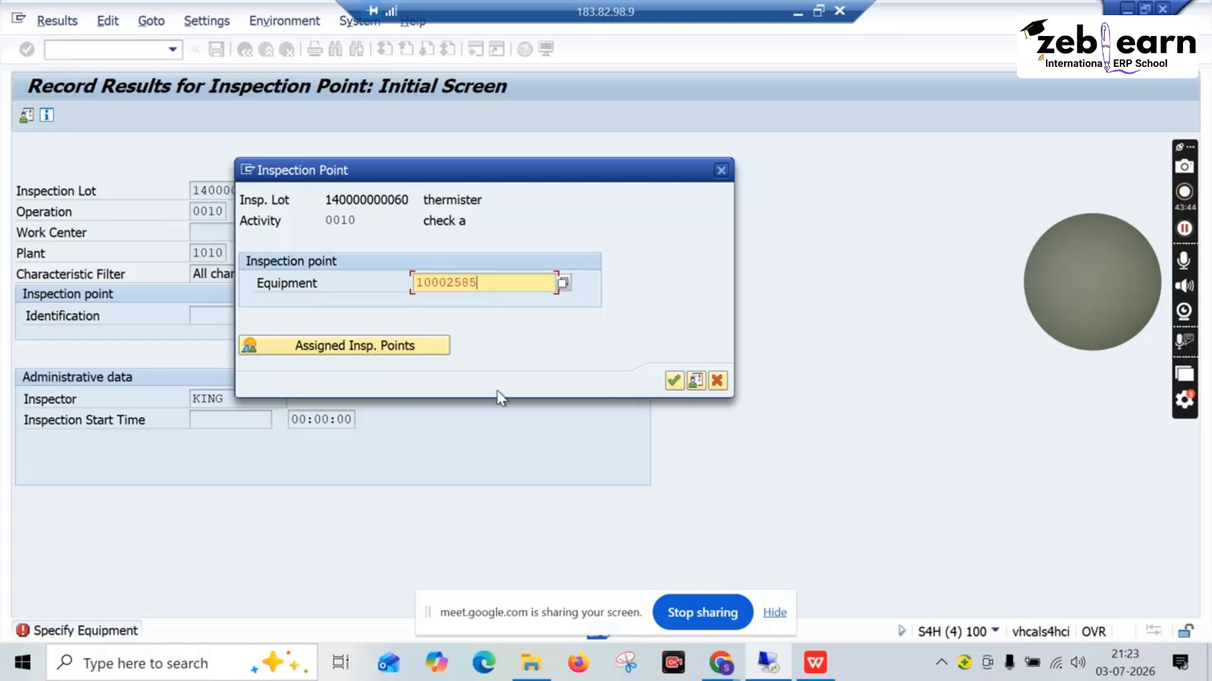
left_click(672, 379)
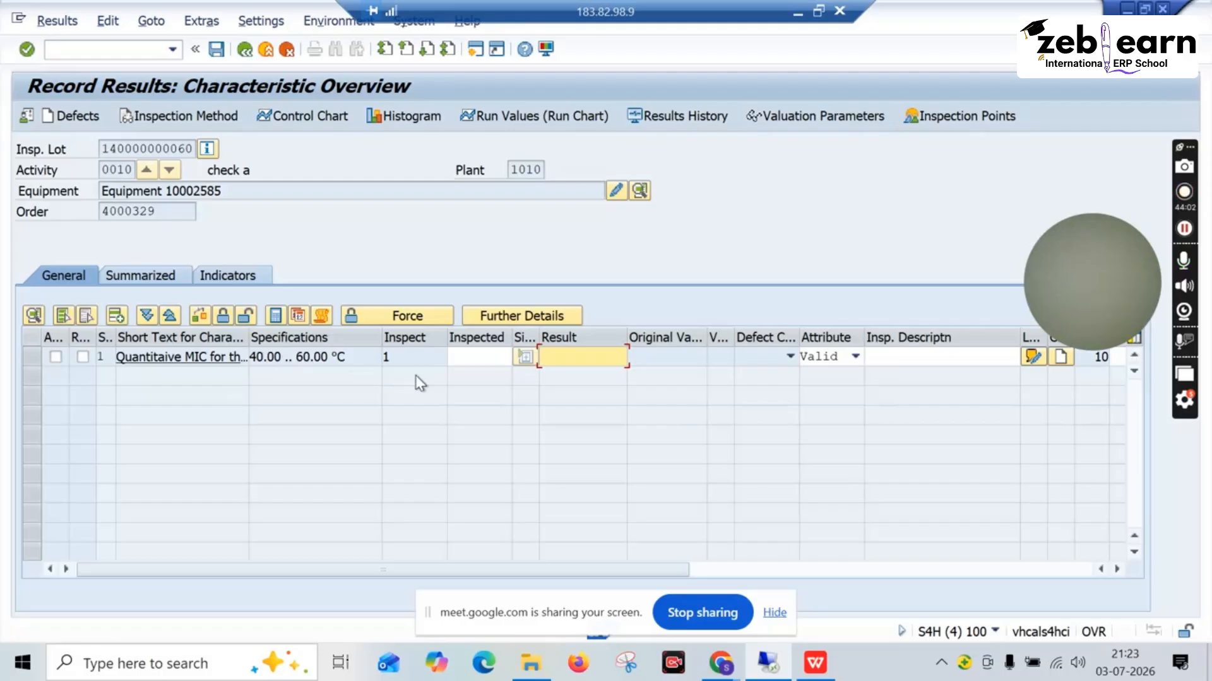
Choose the Valid attribute for the thermistor characteristic and enter 50 as its result
left_click(856, 358)
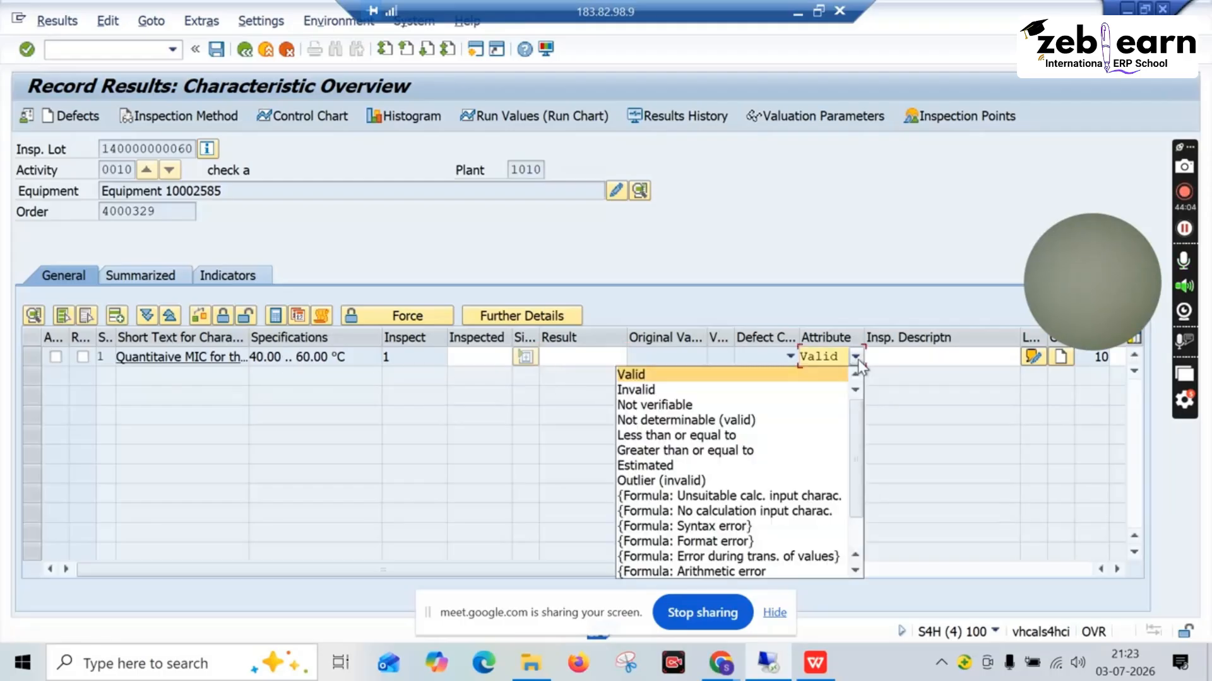
left_click(899, 373)
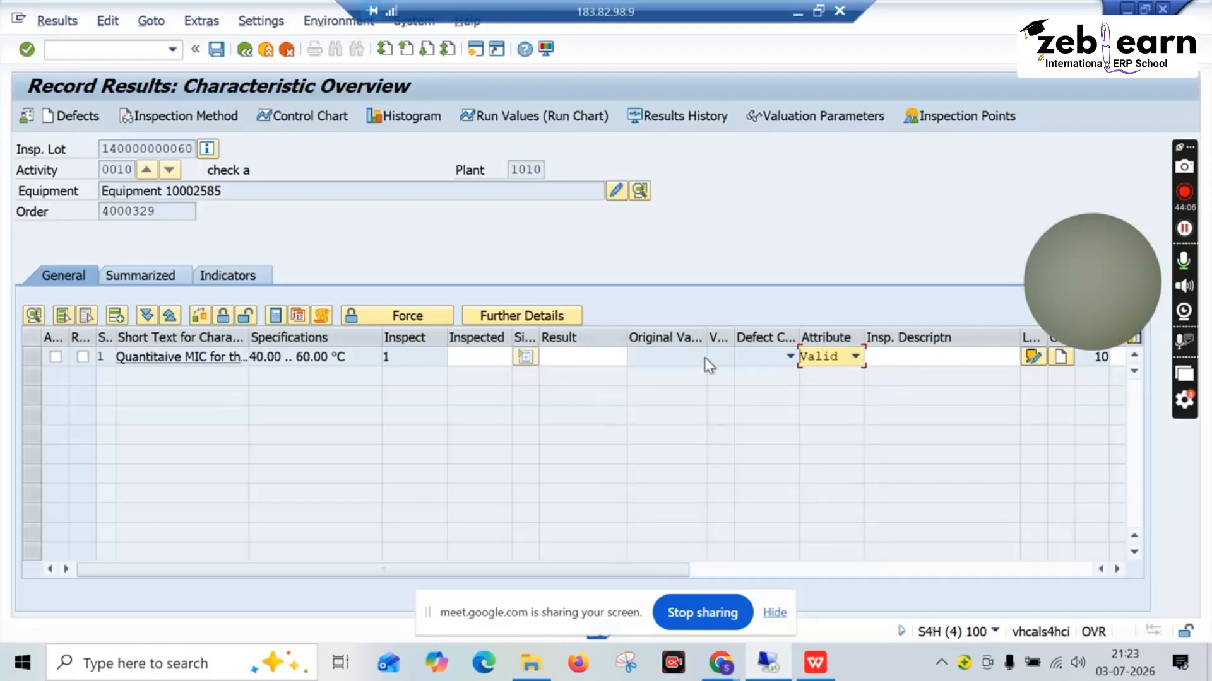
left_click(555, 356)
type("50")
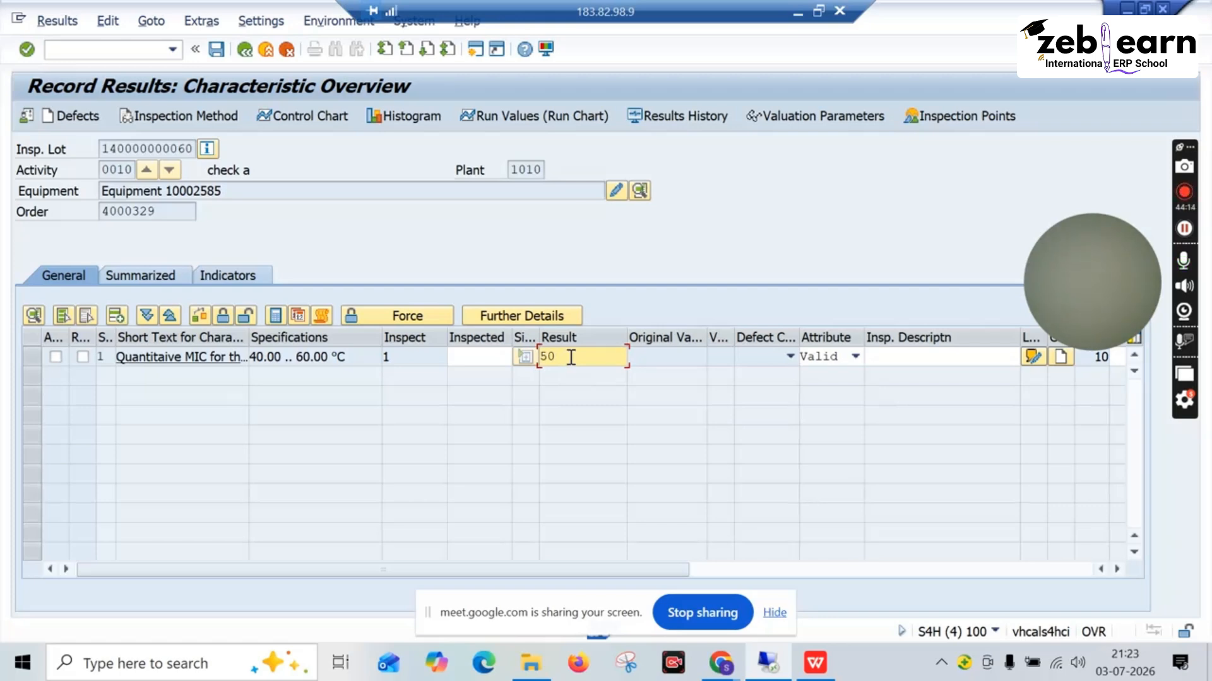
Check the QDV1 sampling procedure slide in WPS for its valuation mode and return to result recording in SAP
left_click(814, 662)
left_click(109, 287)
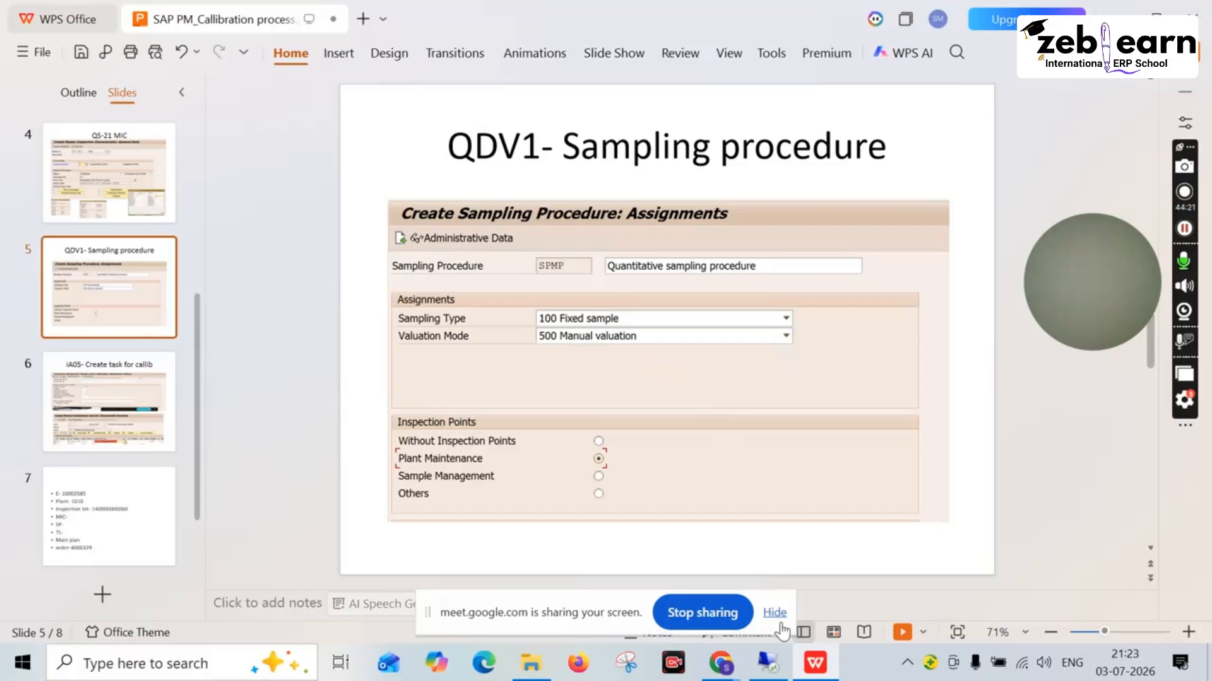
left_click(775, 670)
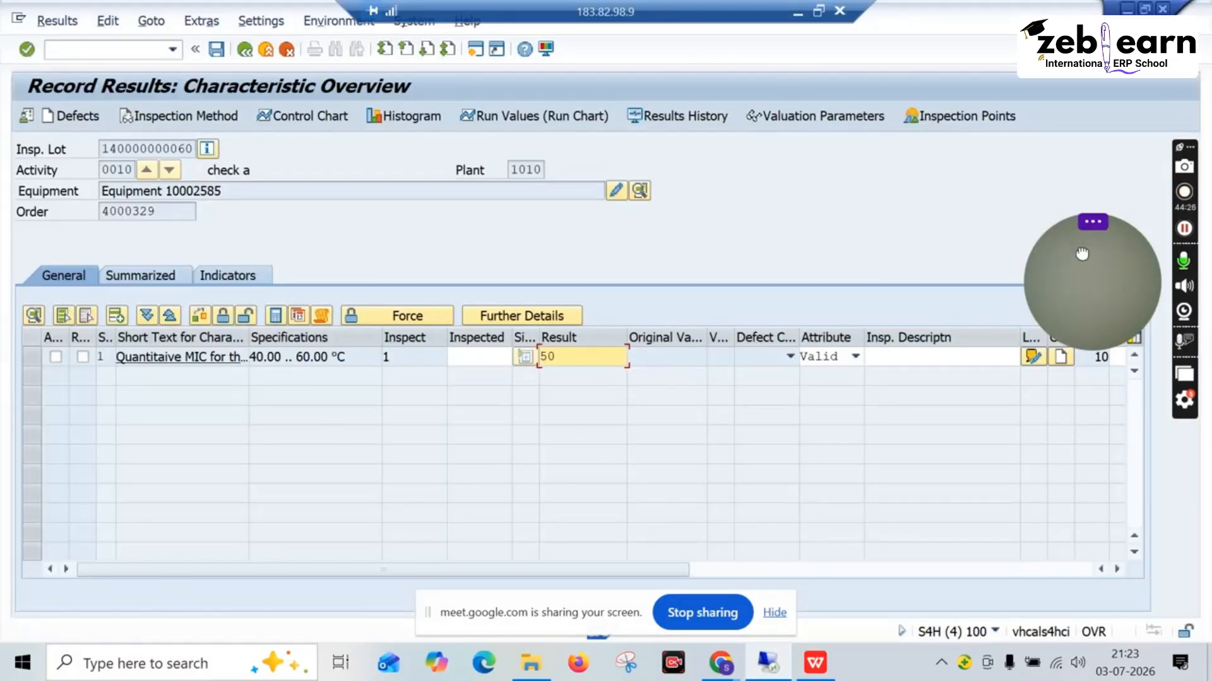
left_click_drag(1081, 257, 1080, 188)
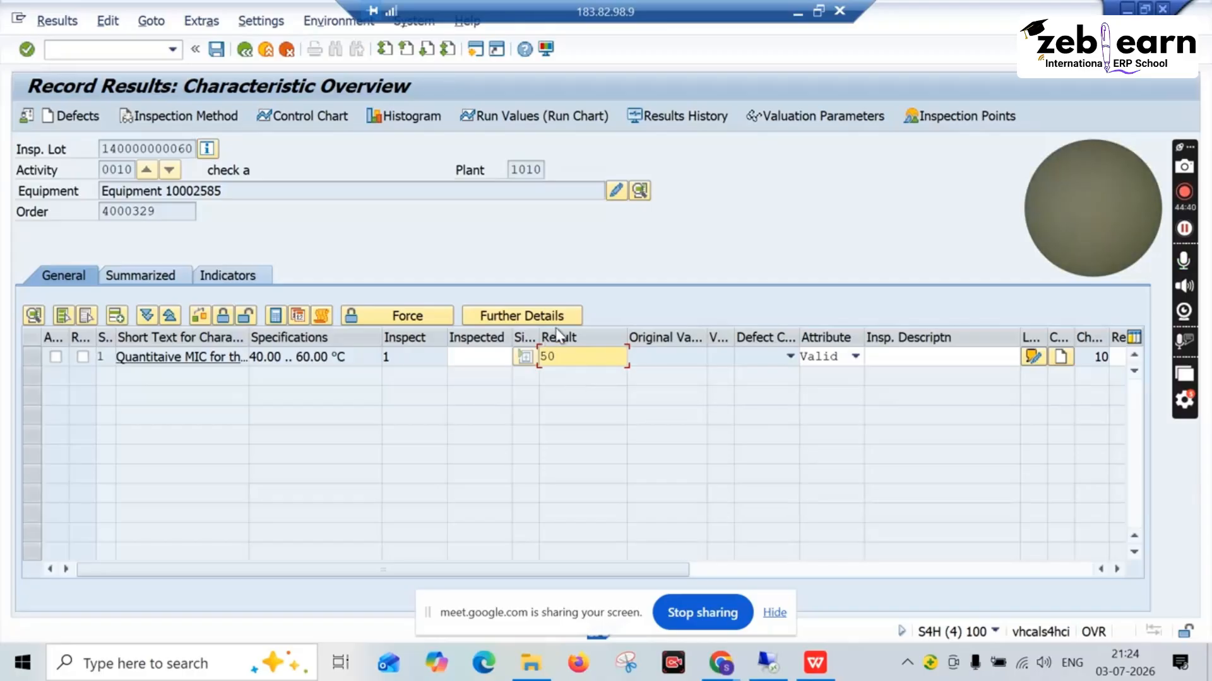
Manually valuate the recorded thermistor characteristic with the decision Accept
left_click(199, 319)
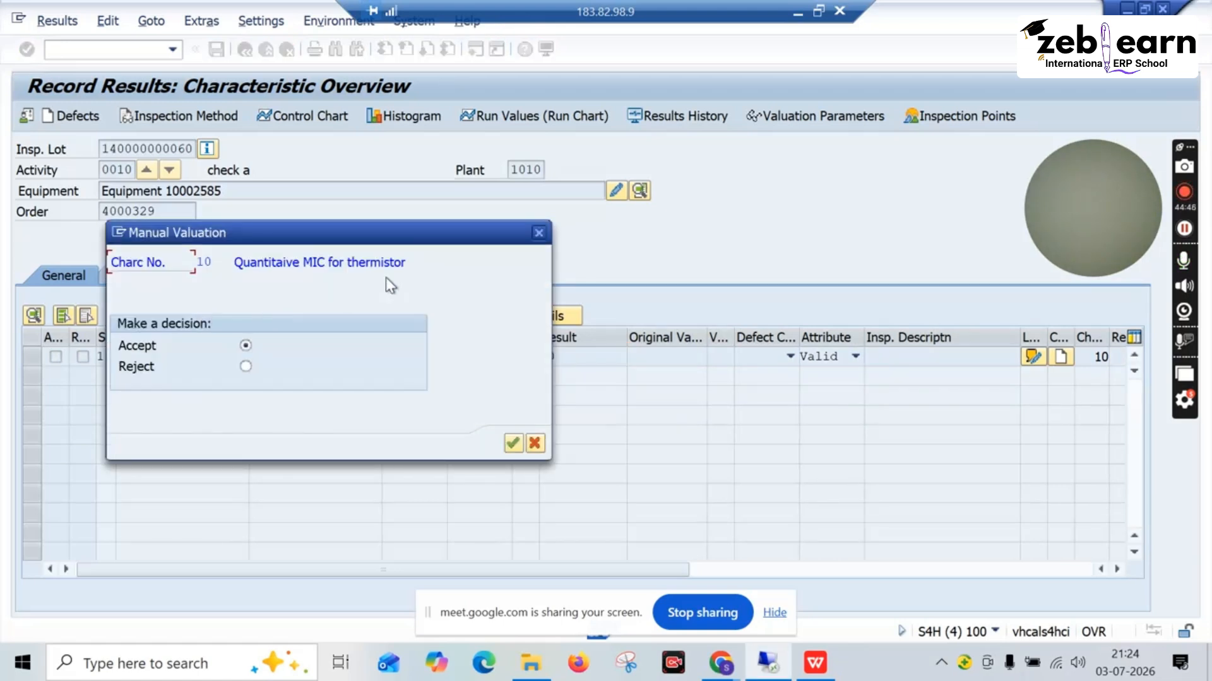
left_click(538, 234)
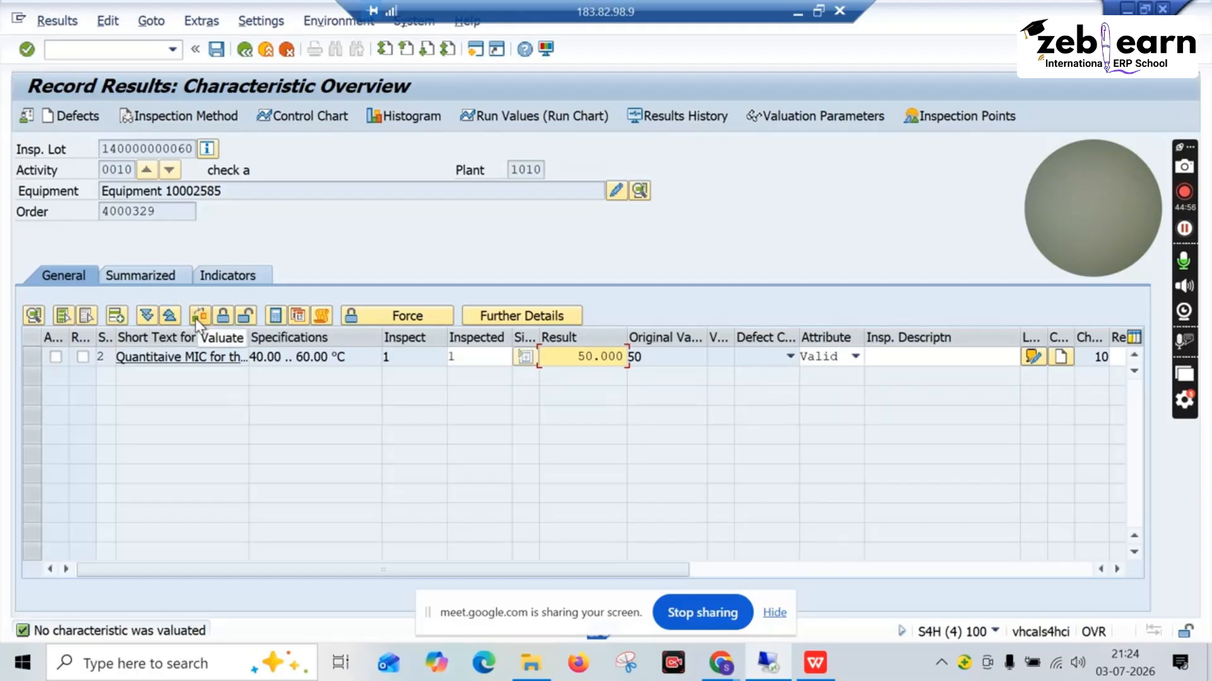
left_click(38, 357)
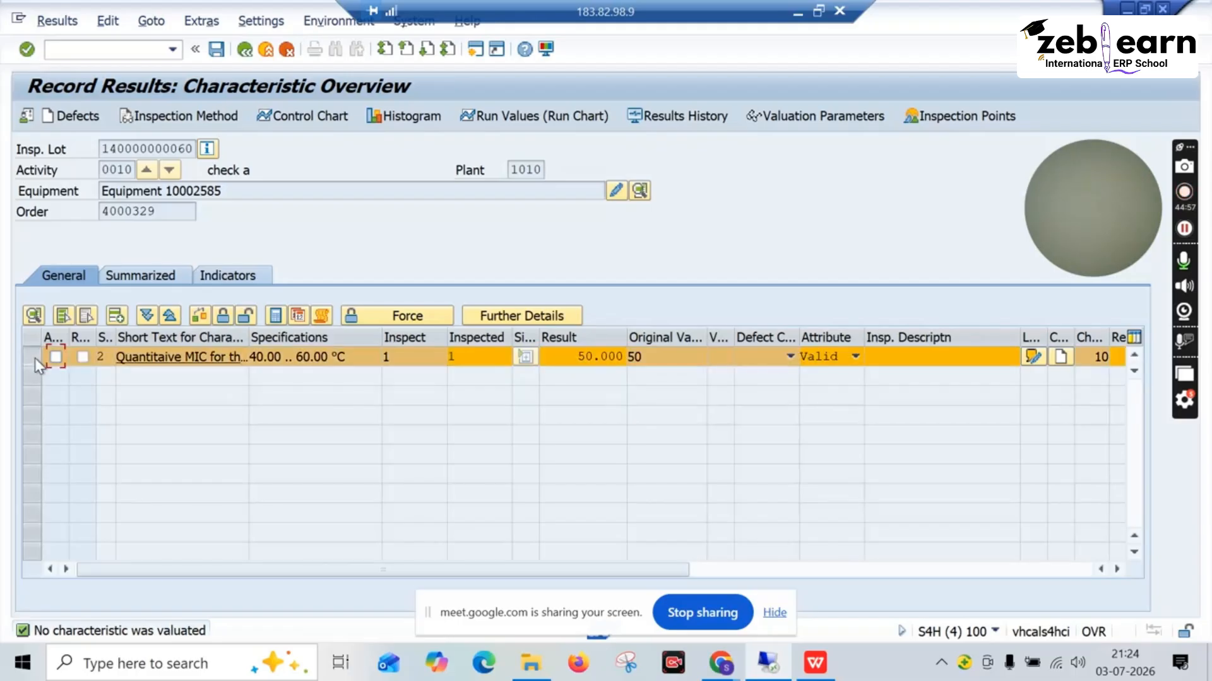
left_click(197, 318)
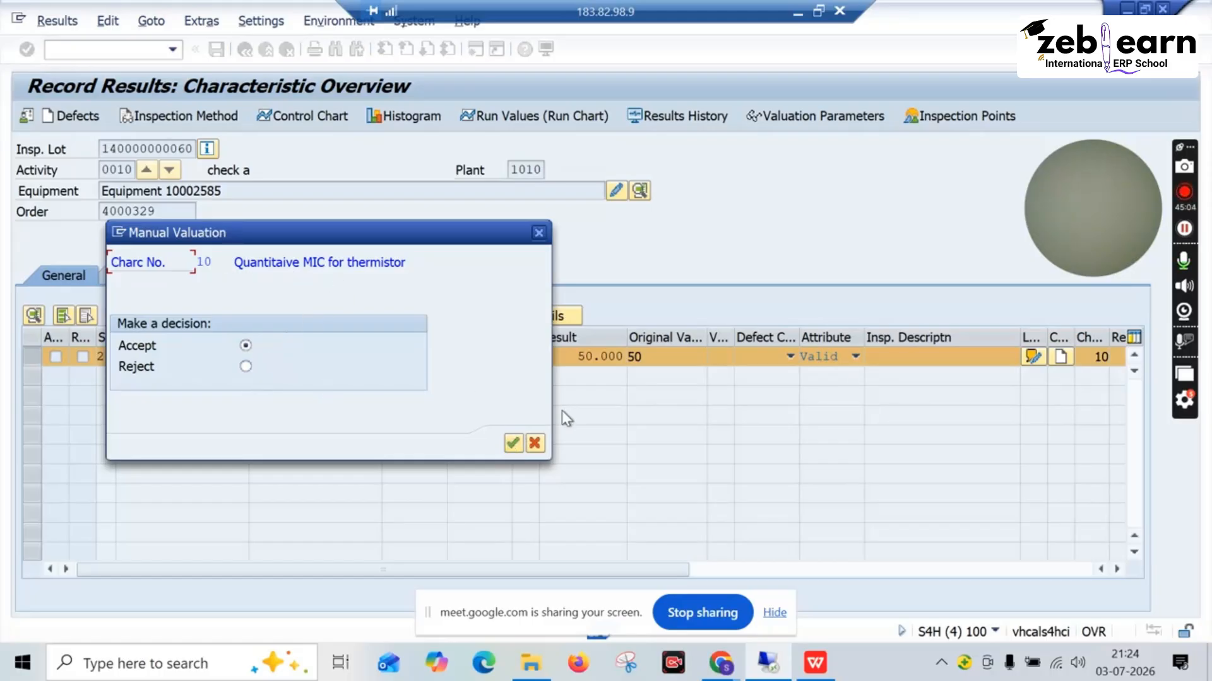
left_click(513, 443)
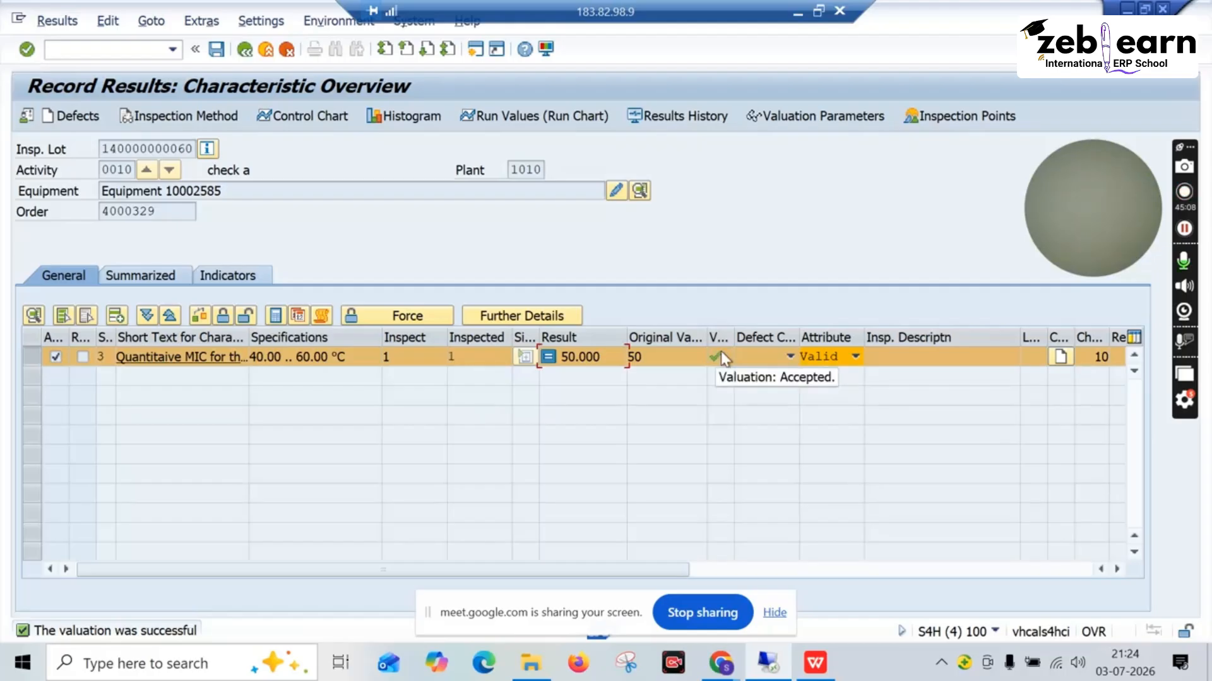
Close the valuated thermistor characteristic and start saving the recorded results
left_click(221, 316)
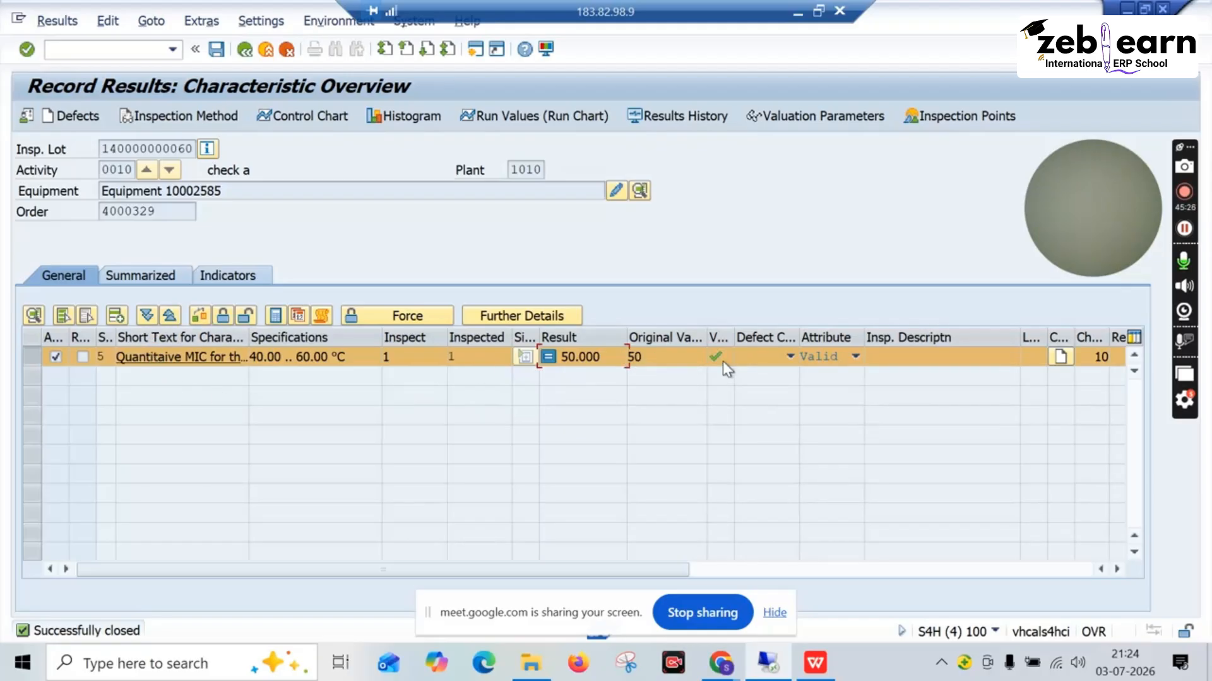
mouse_move(722, 361)
left_click(216, 50)
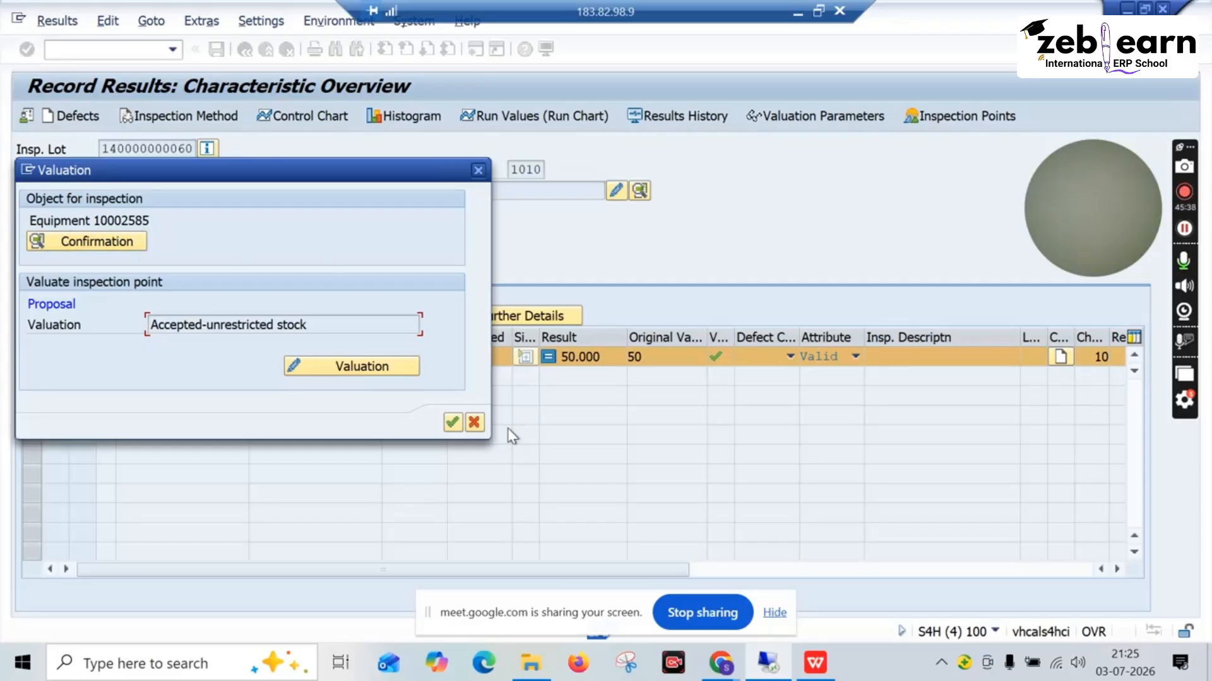
Review the calibration process steps on slides 2 and 3 in WPS and return to SAP
left_click(815, 663)
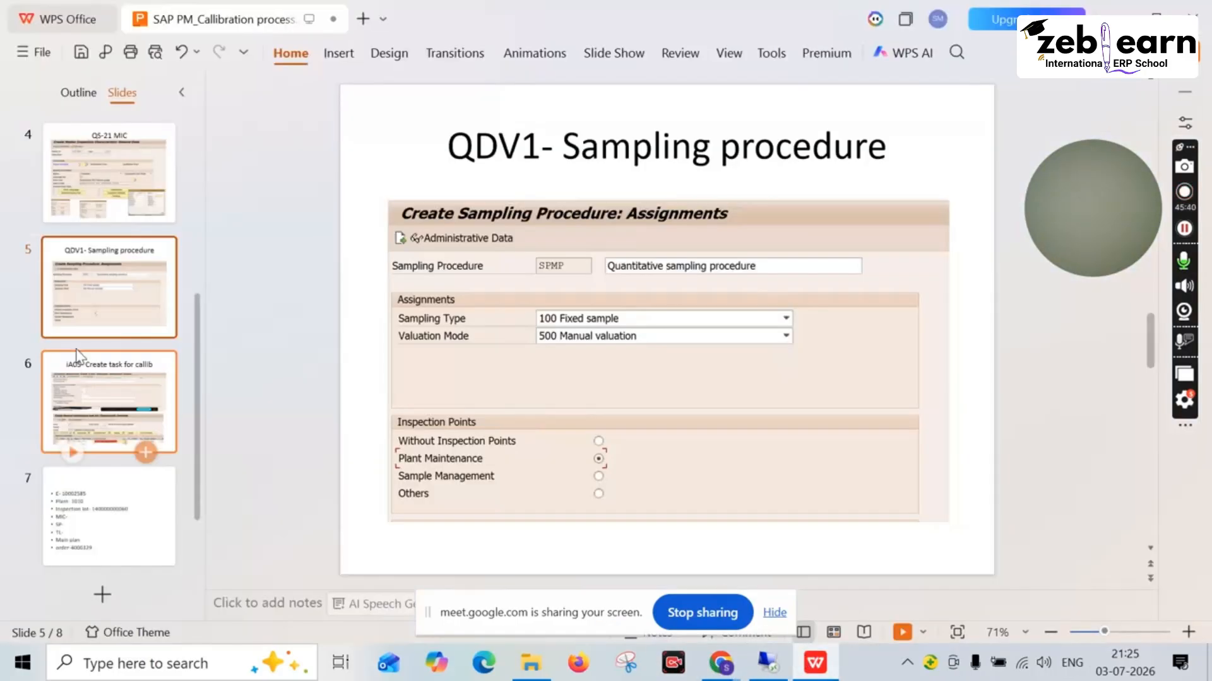
scroll(76, 356, "up", 5)
left_click(95, 296)
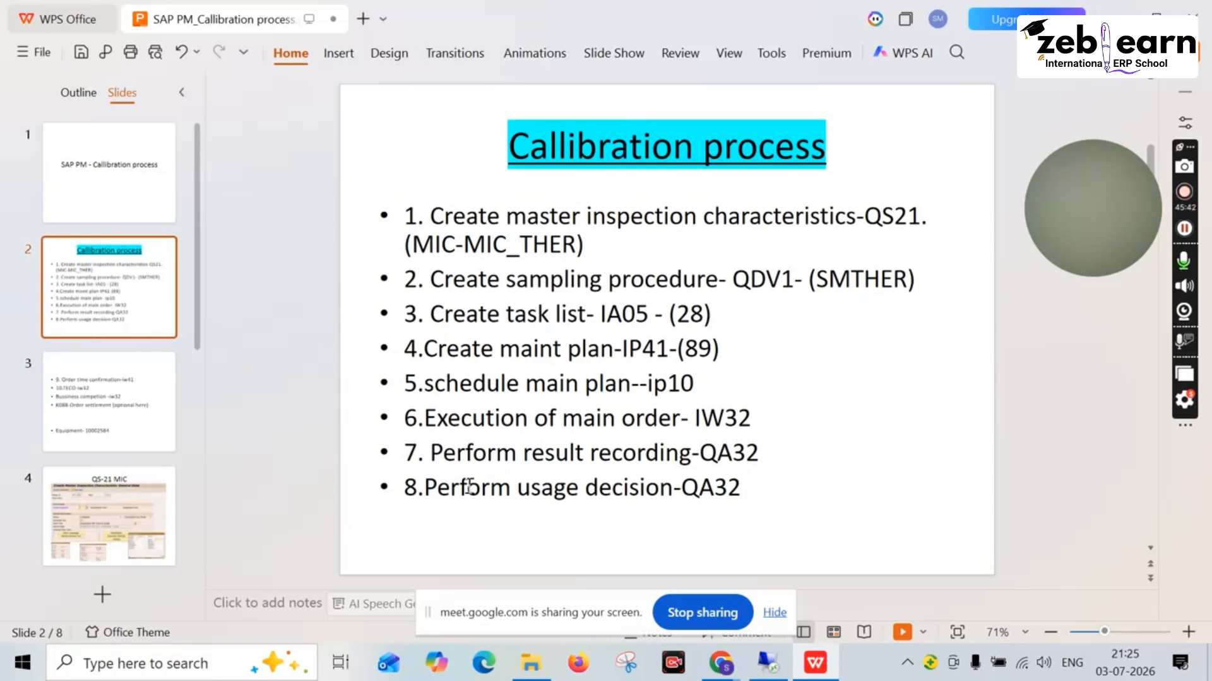
left_click(110, 401)
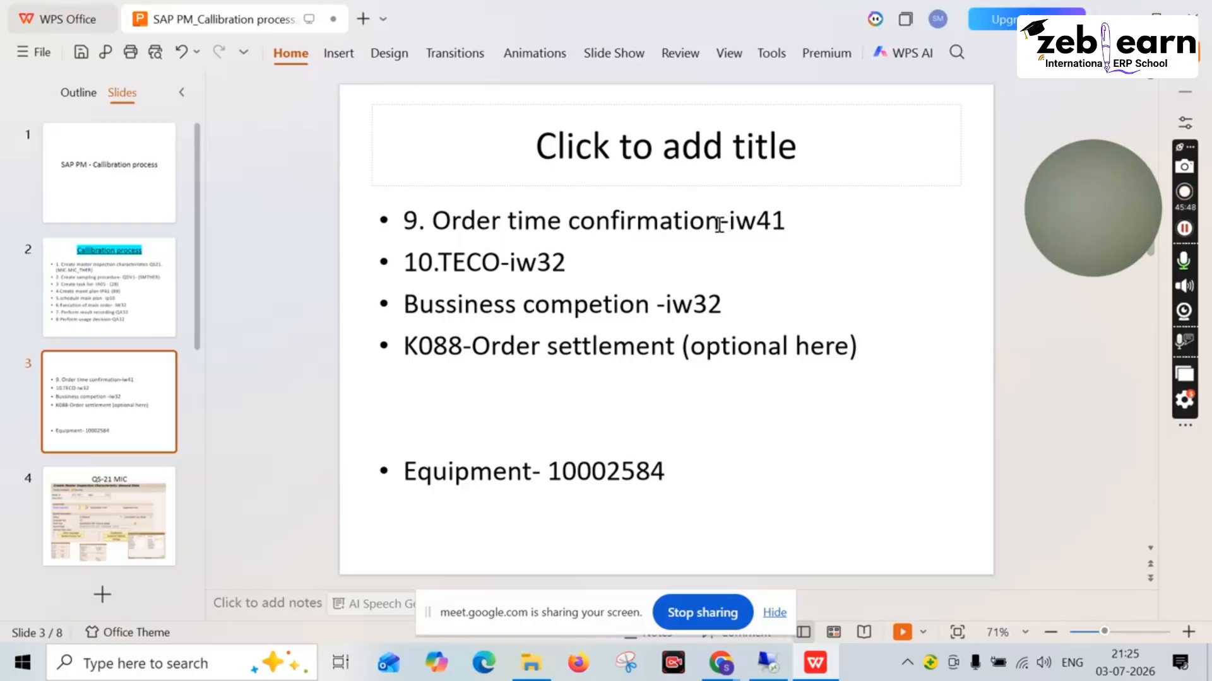
left_click(765, 664)
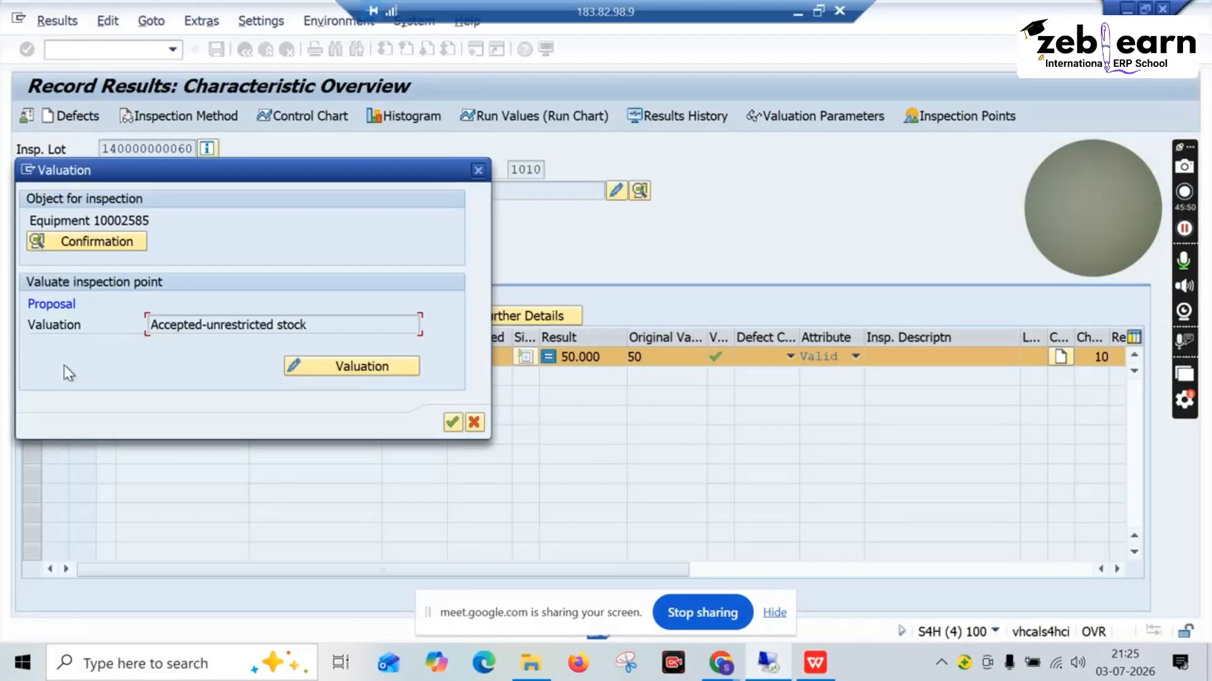
Look at the inspection point's confirmation and accept the proposed valuation Accepted-unrestricted stock to save the results
left_click(63, 243)
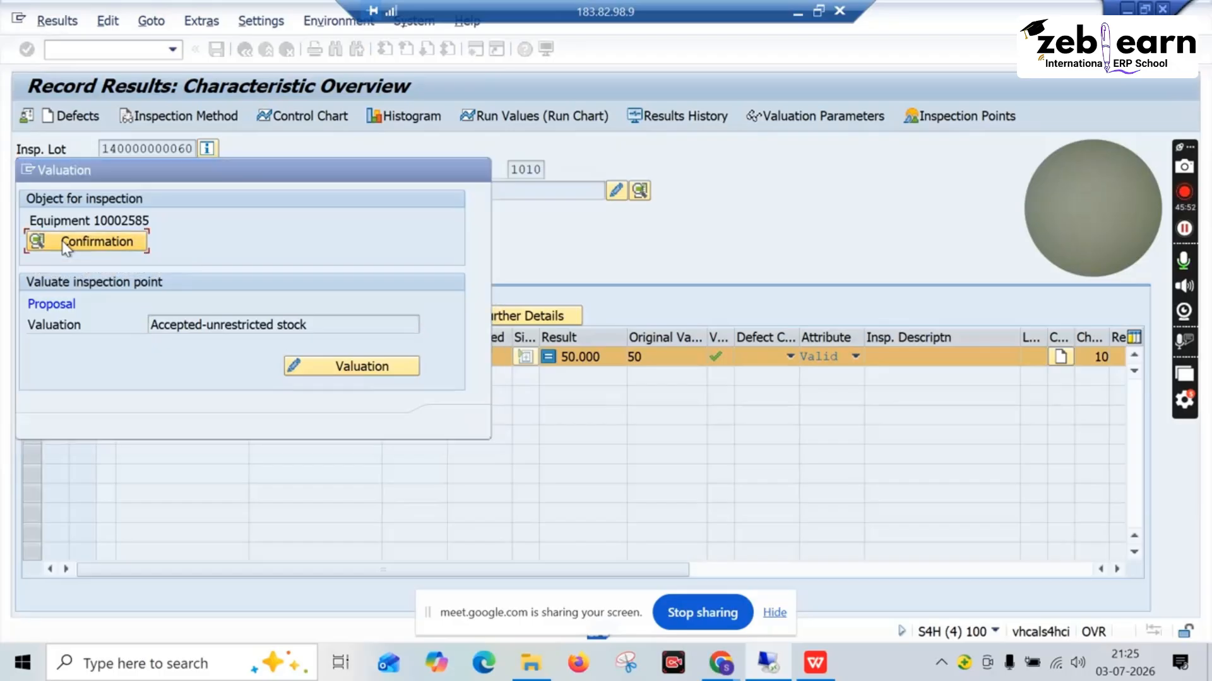
left_click(520, 545)
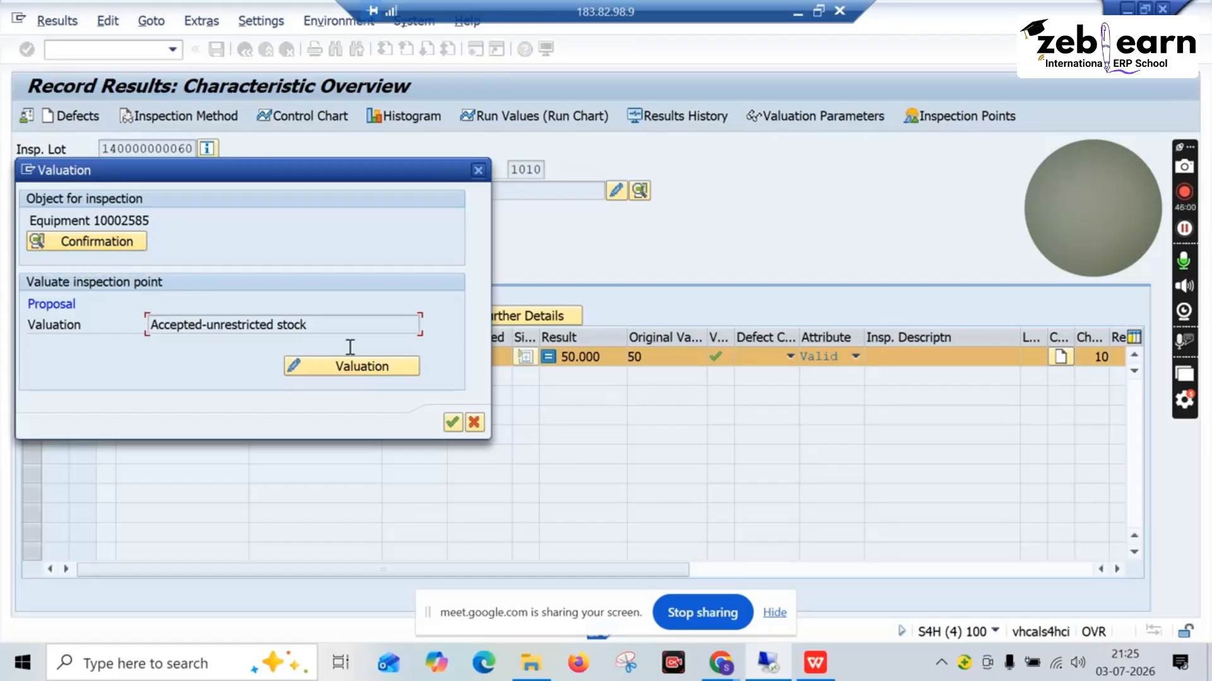
left_click(452, 422)
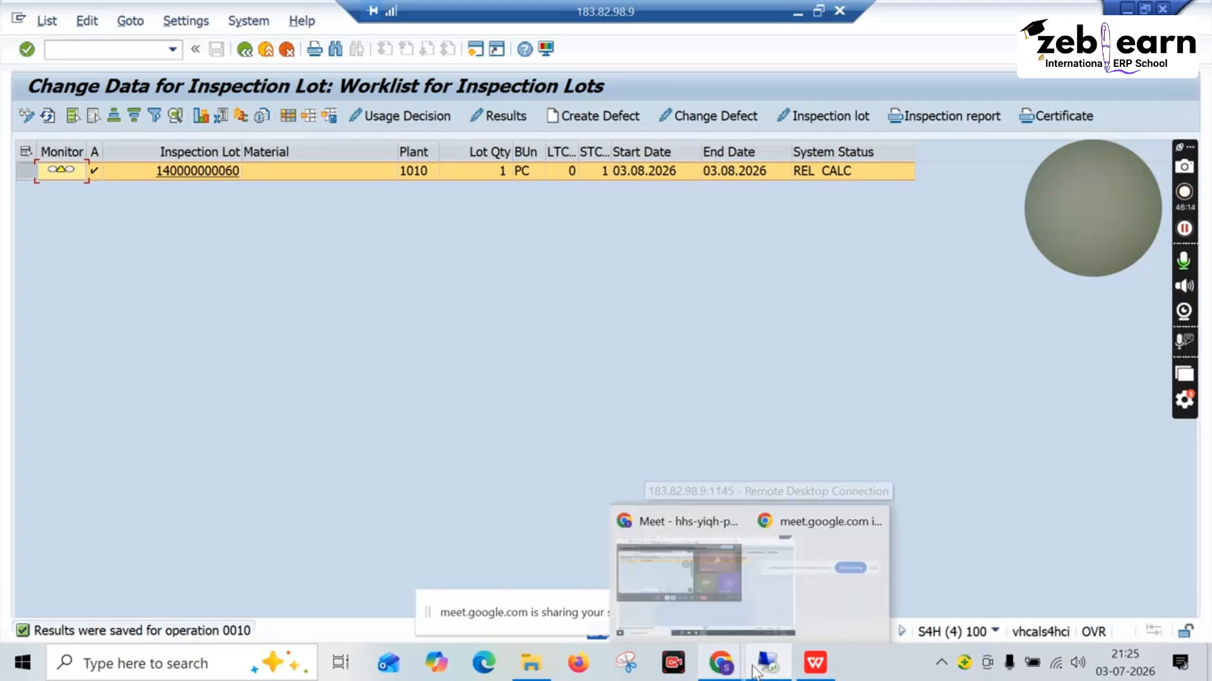
Start transaction IW41 in a new SAP window and go to the order number for the confirmation
left_click(477, 50)
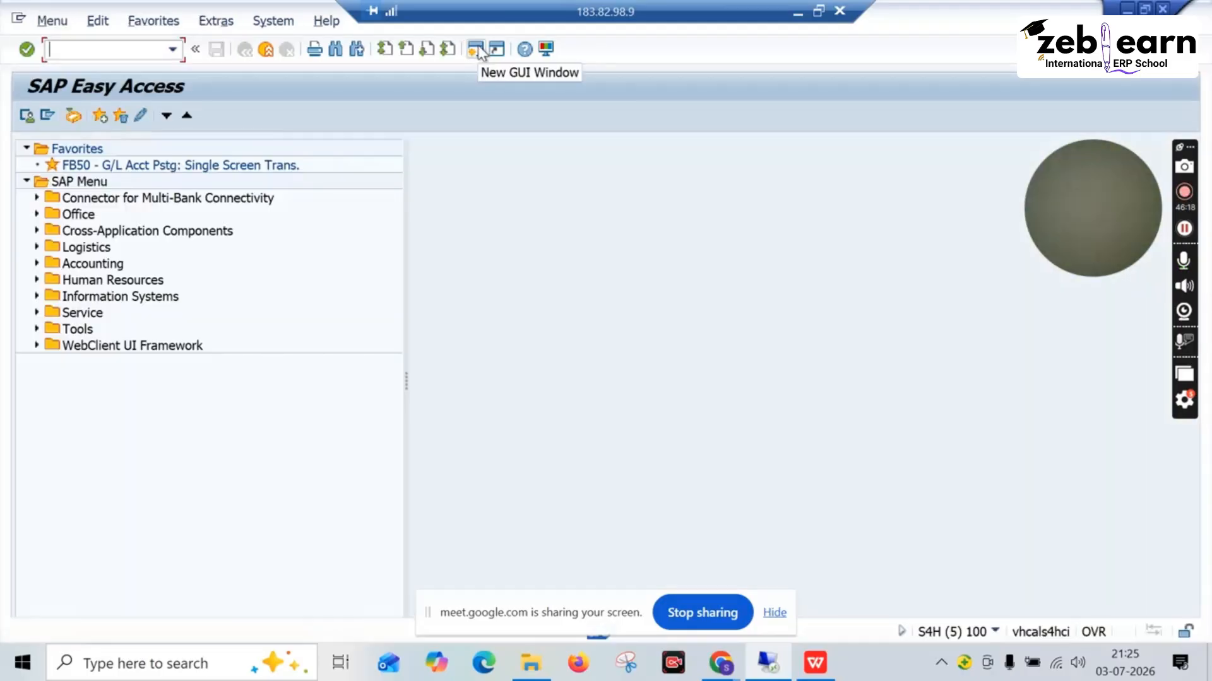
type("IW41")
key("Return")
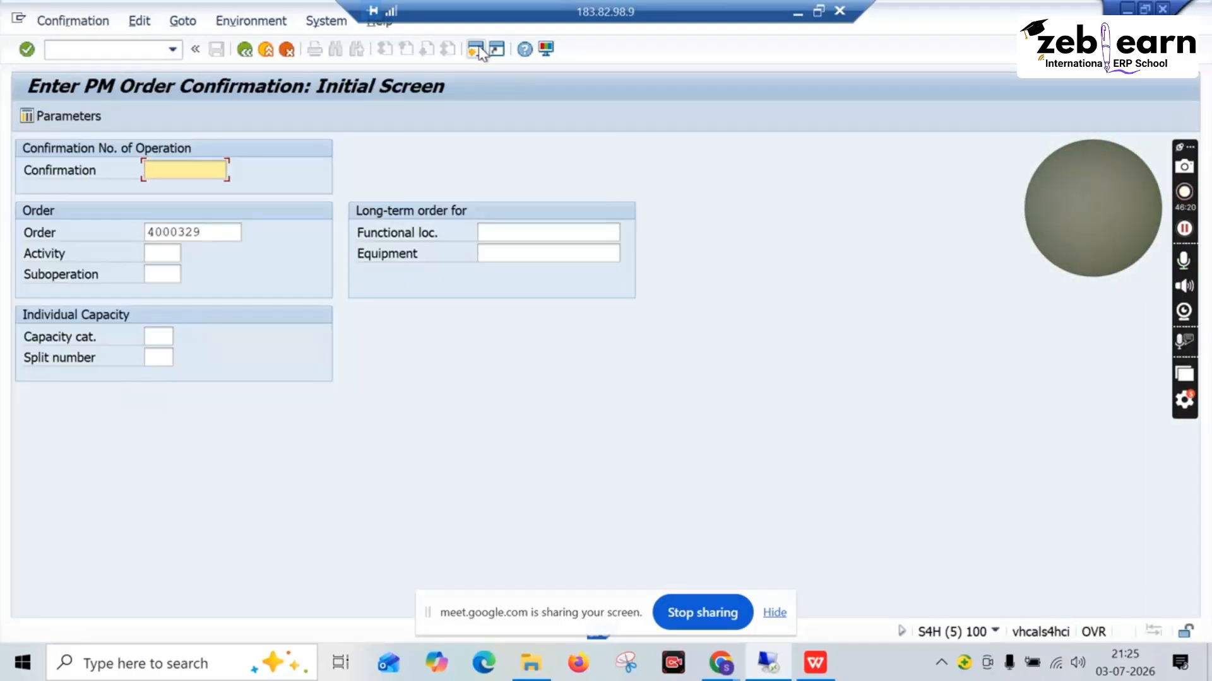
left_click(212, 232)
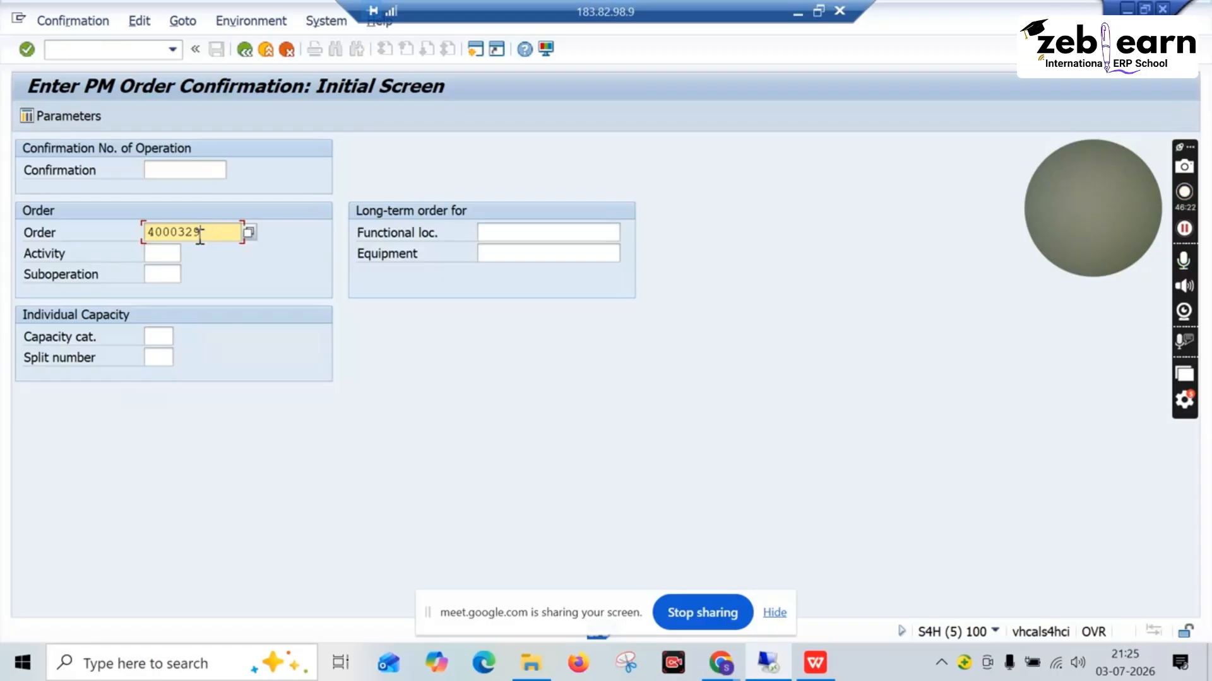
Check the maintenance order number on slide 7 in WPS and try to open that order's confirmation in SAP
left_click(815, 662)
scroll(120, 441, "down", 4)
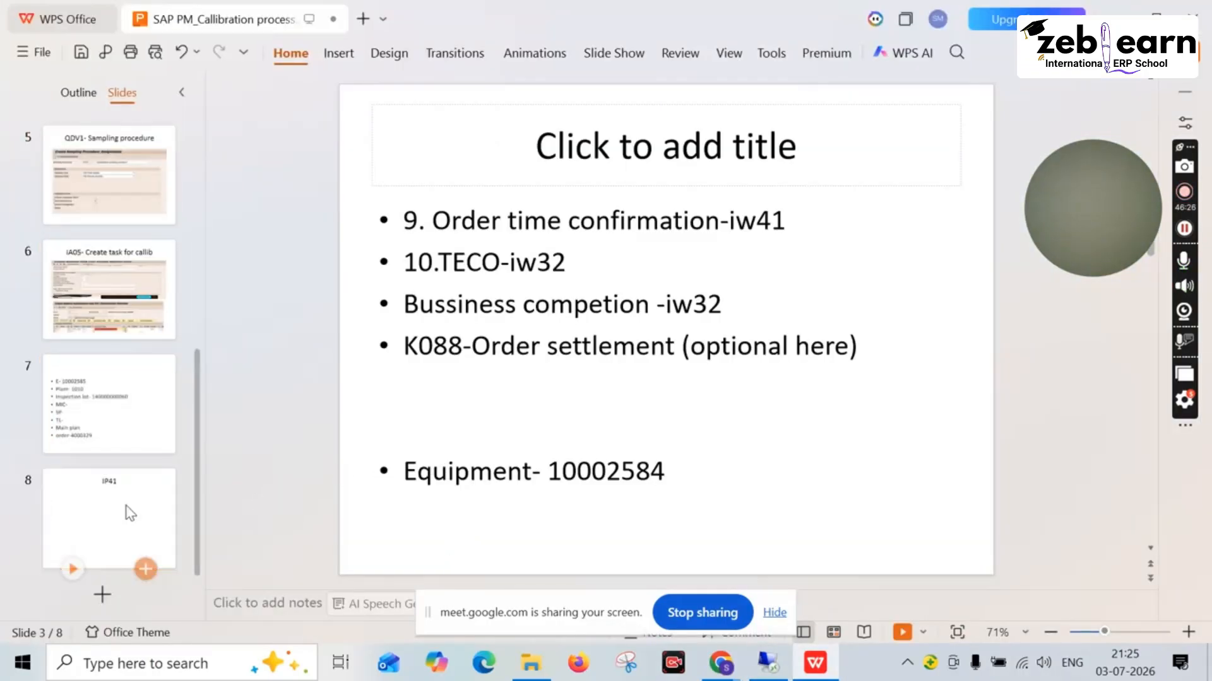
left_click(114, 408)
left_click(767, 663)
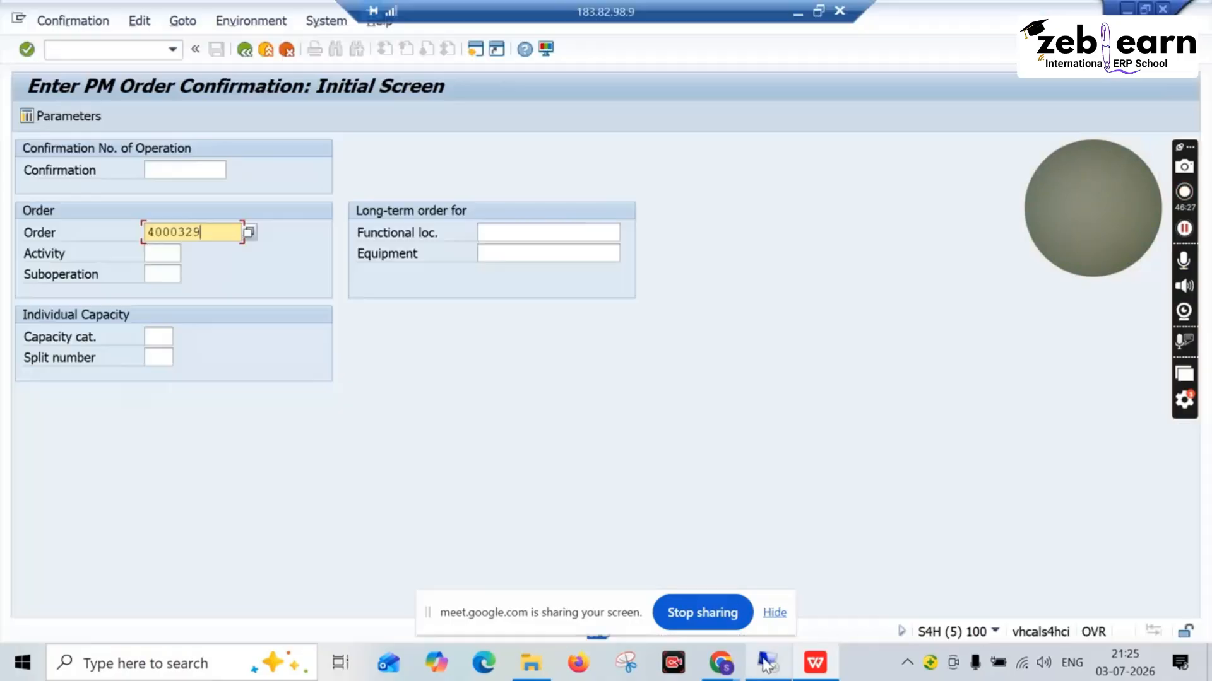
key("Return")
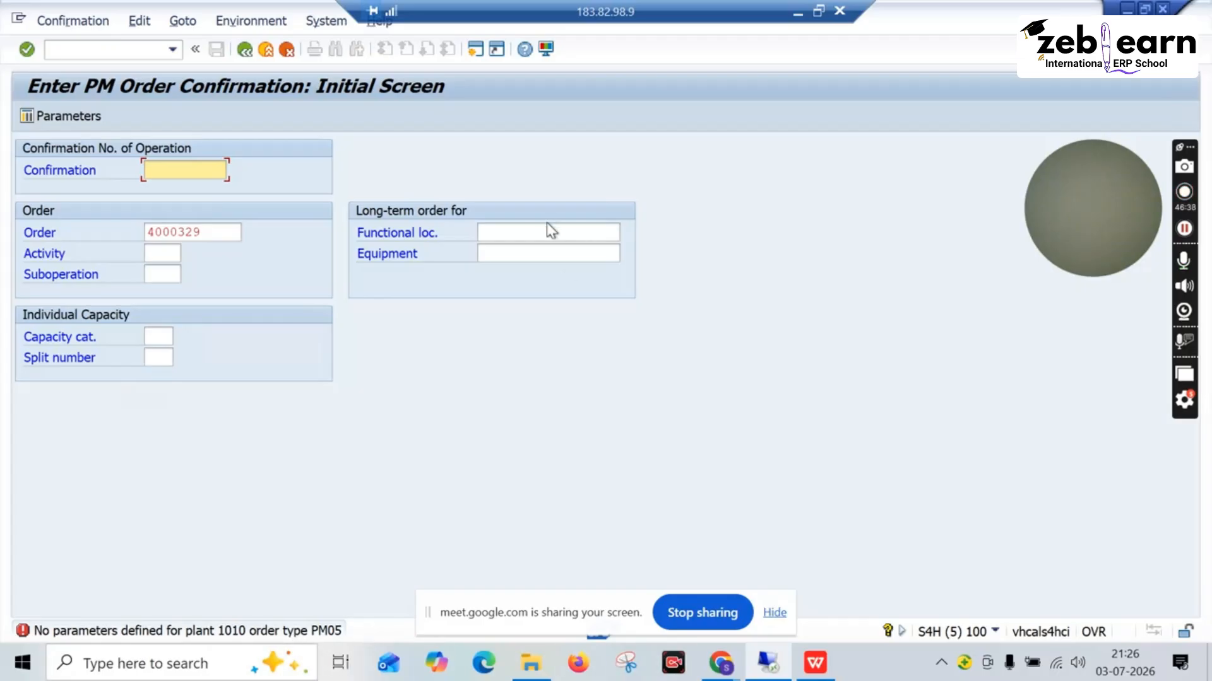
Start transaction SPRO in a new SAP window and display the SAP Reference IMG
left_click(479, 55)
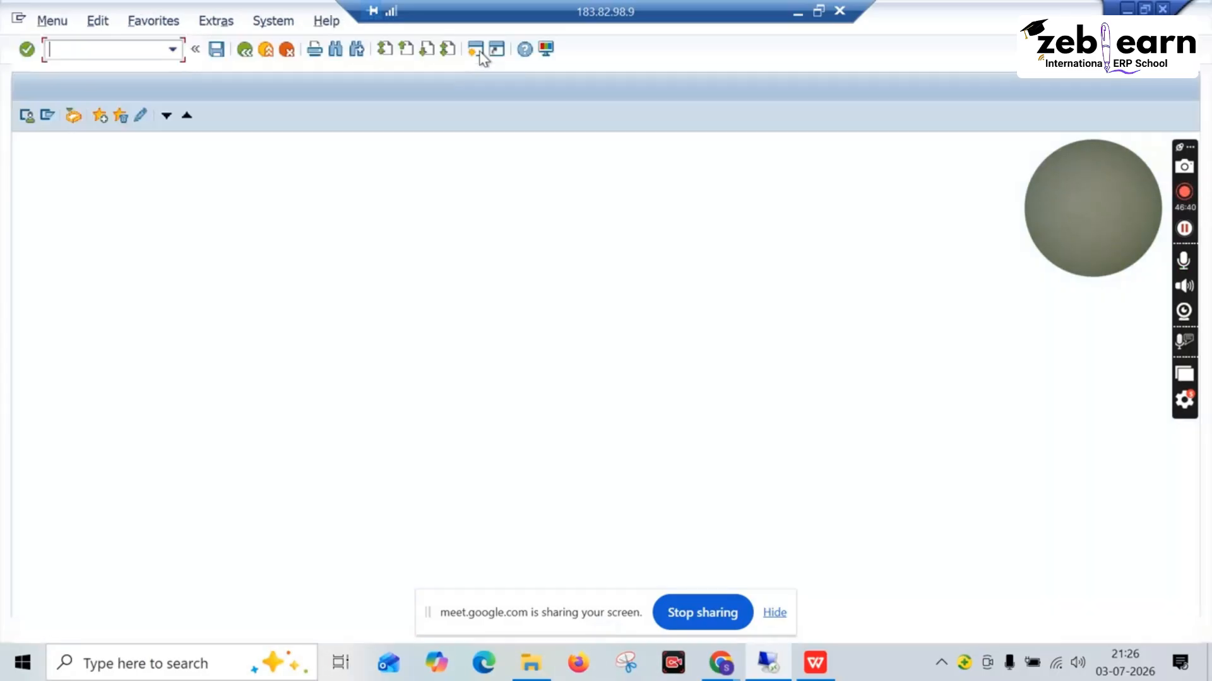
type("SPRO")
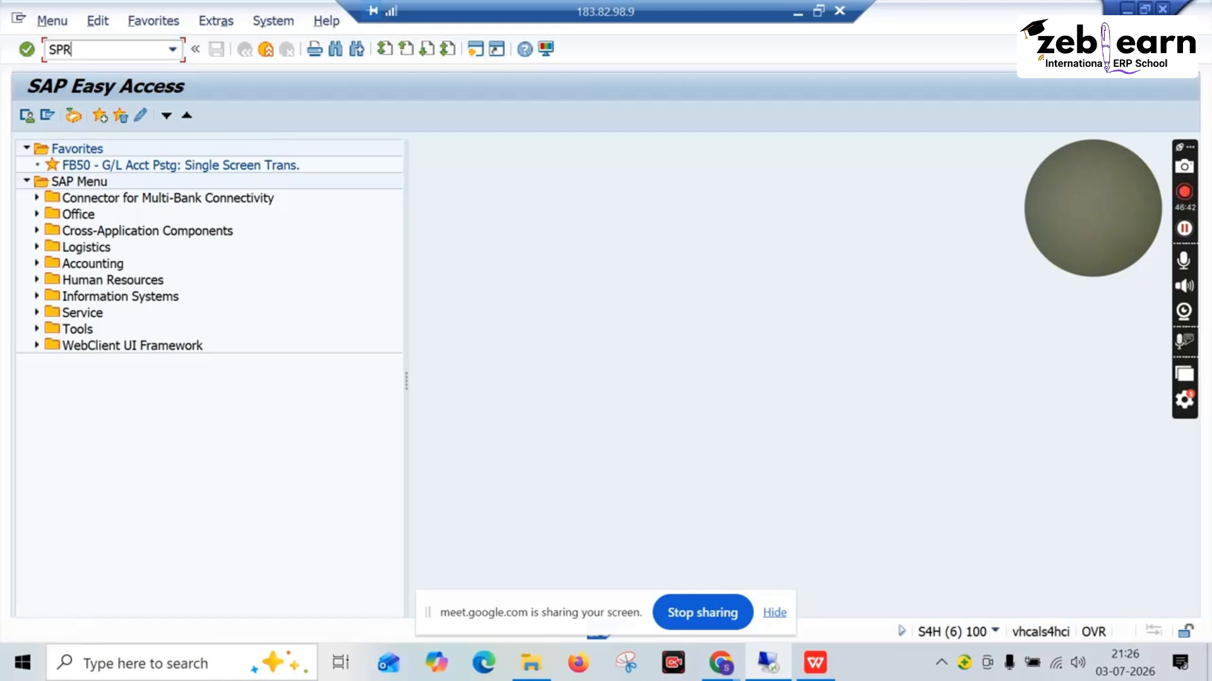
key("Return")
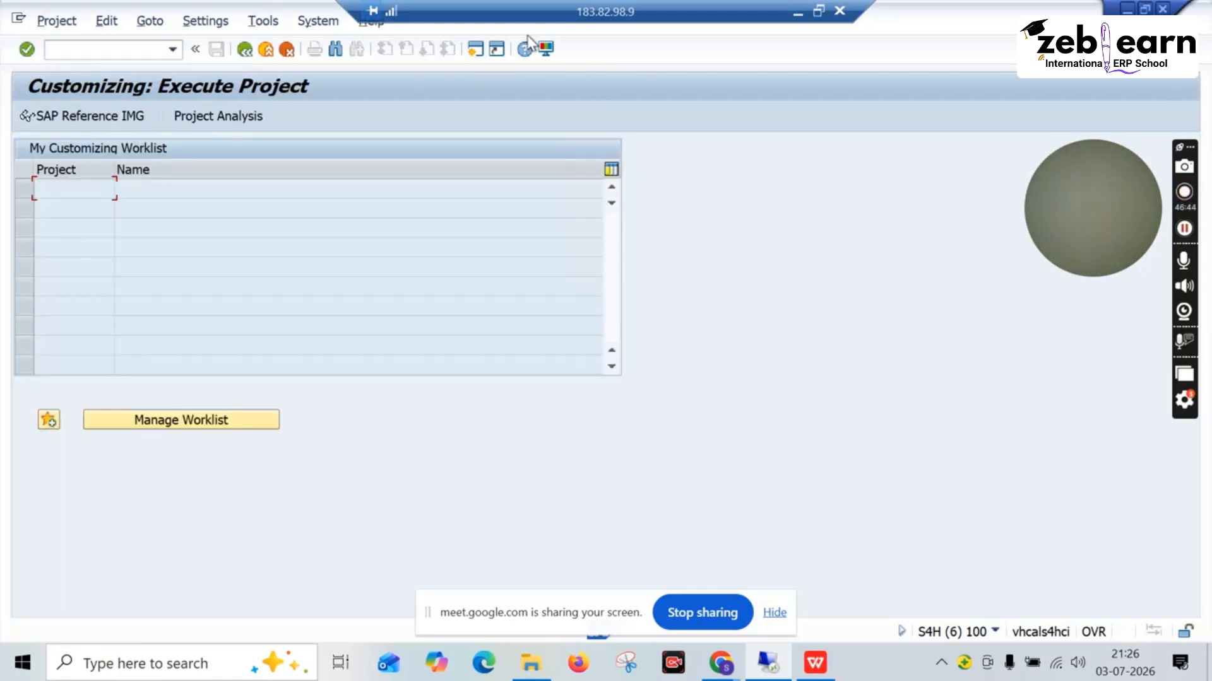
left_click(54, 114)
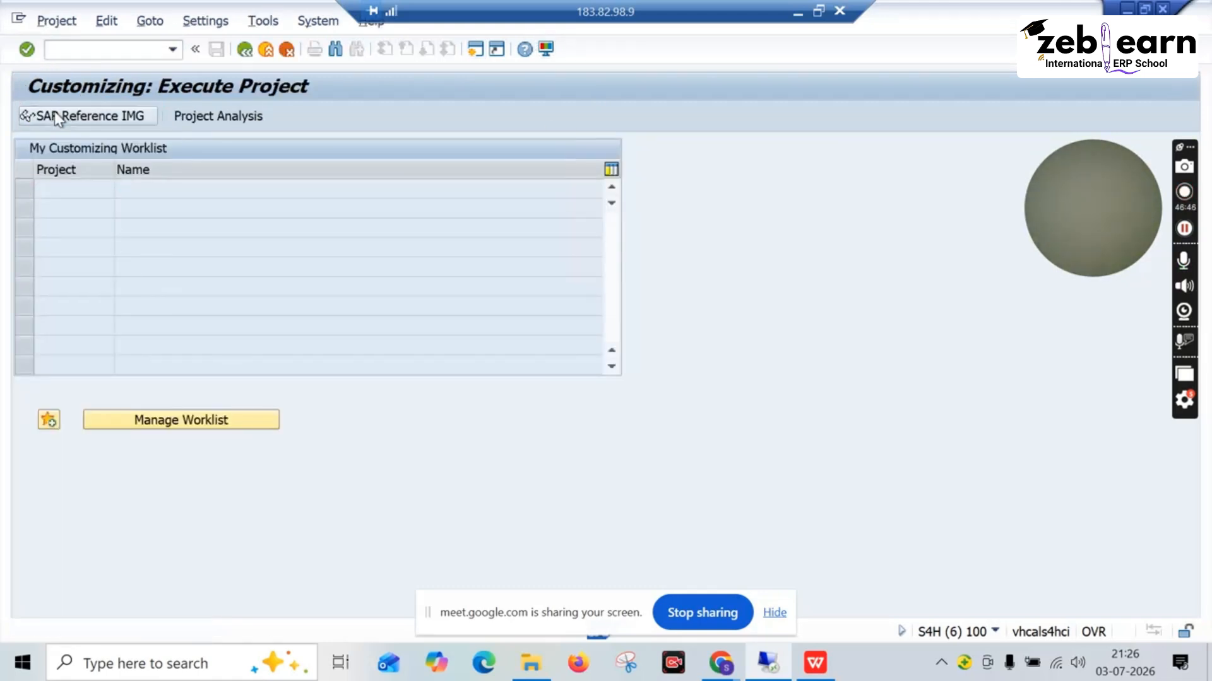
Expand Plant Maintenance and Customer Service, Maintenance and Service Processing, down to Maintenance and Service Orders in the IMG
scroll(108, 460, "down", 4)
scroll(104, 467, "down", 2)
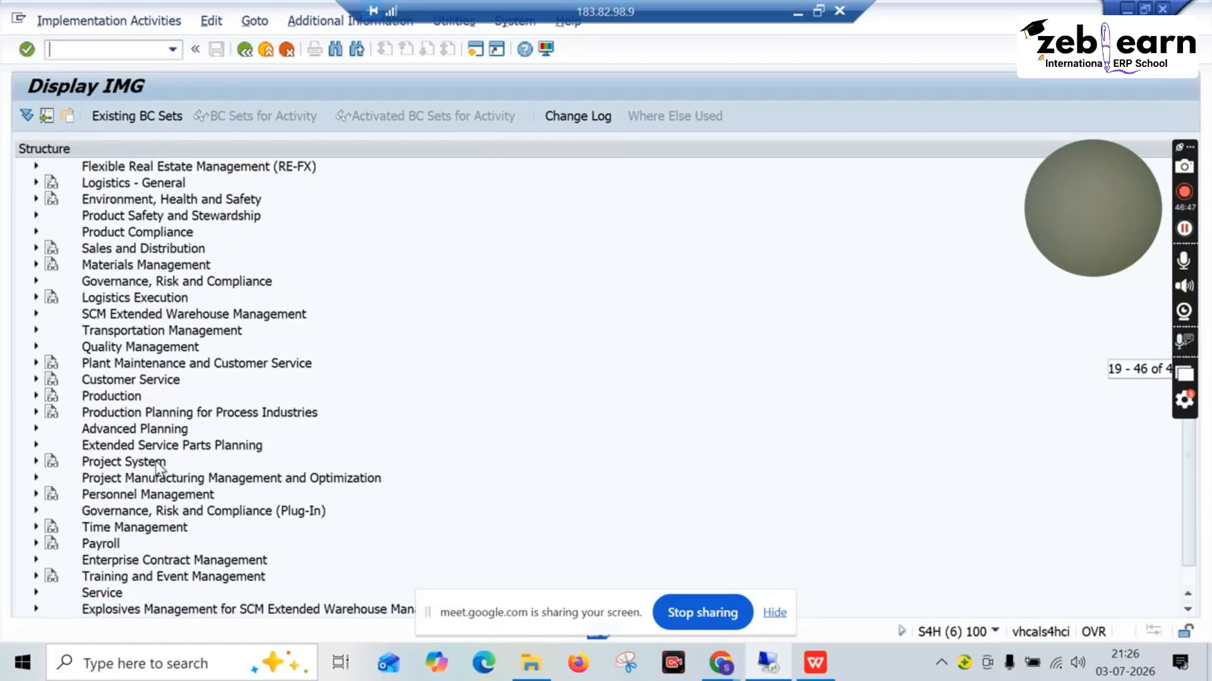
left_click(170, 366)
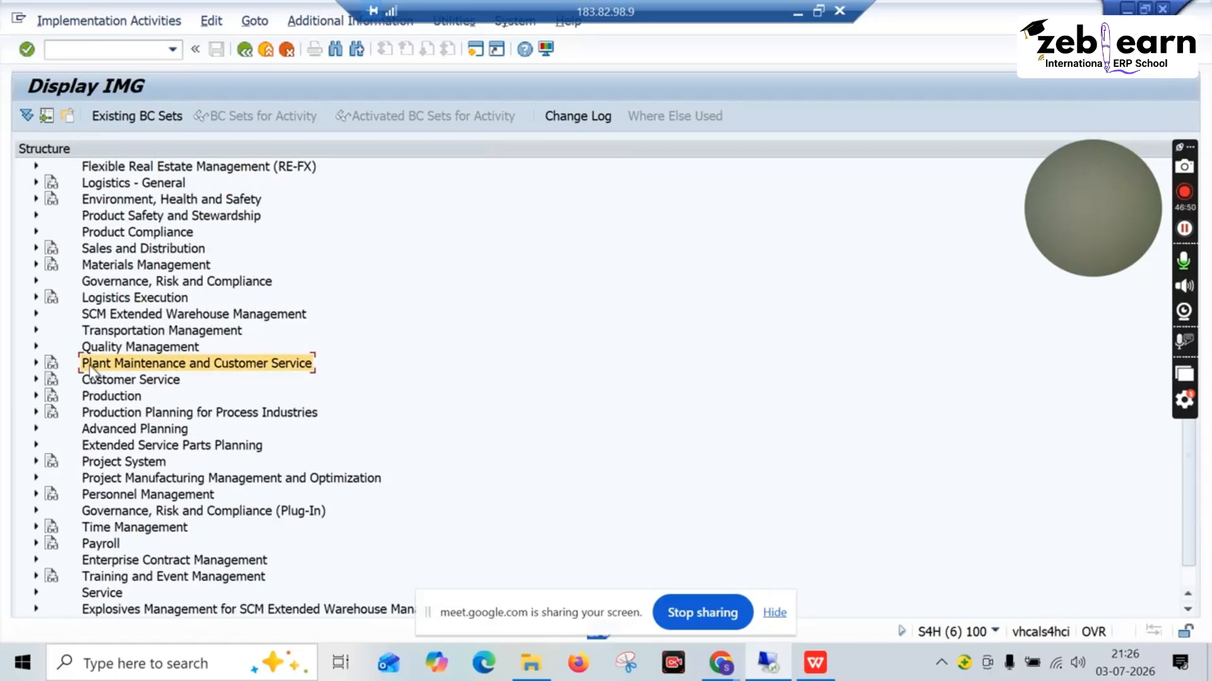
left_click(36, 363)
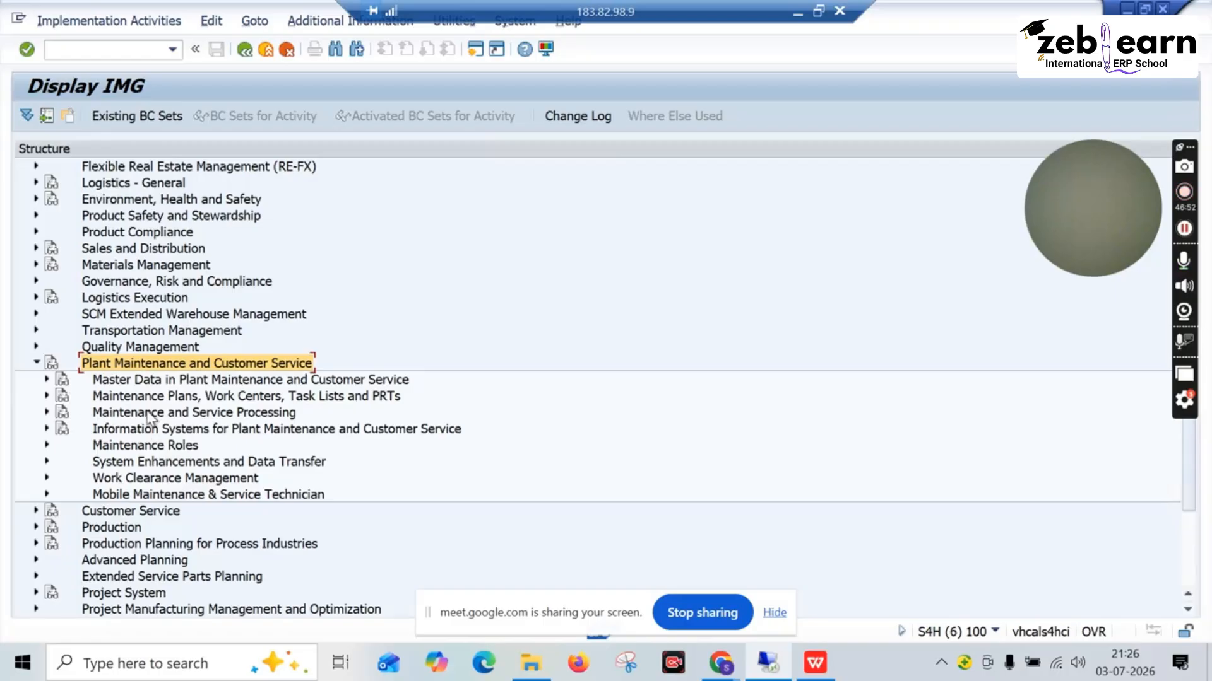
left_click(47, 412)
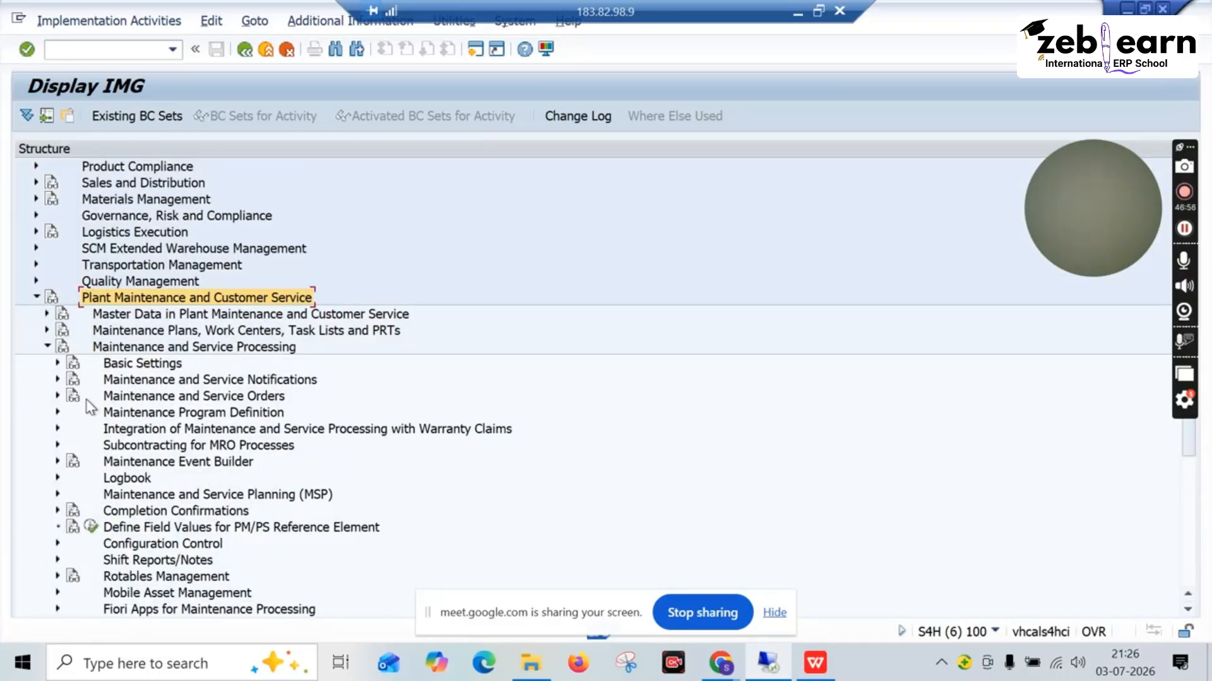
left_click(58, 396)
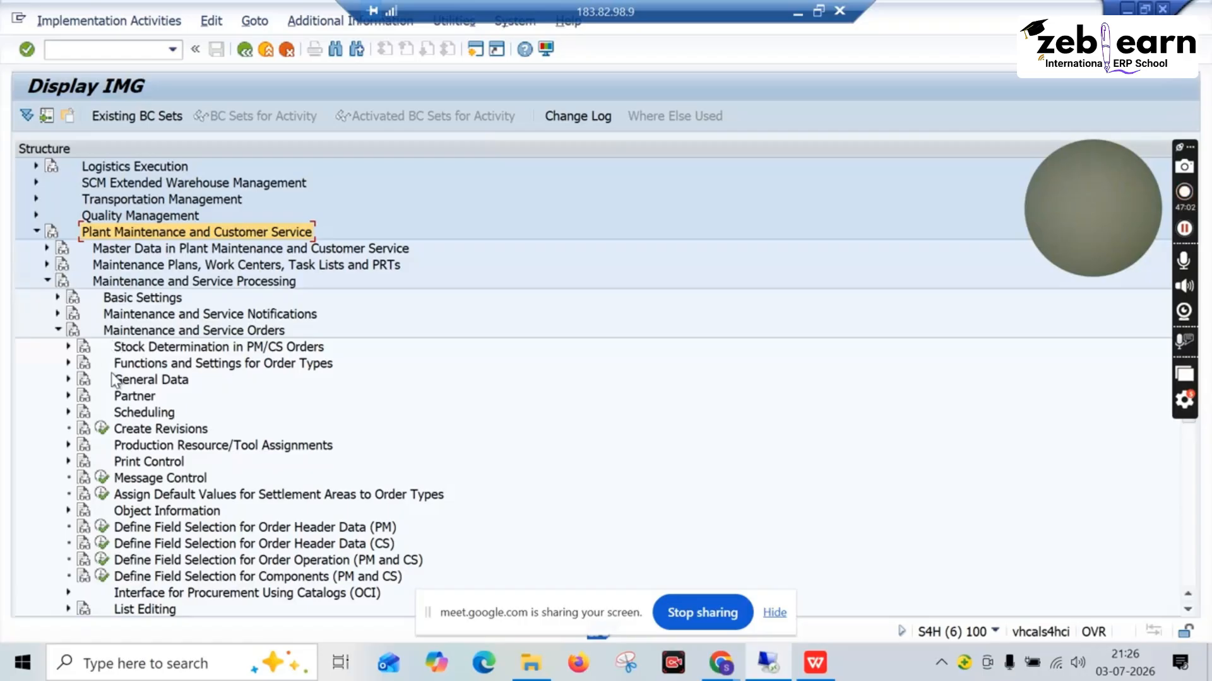
Look through Functions and Settings for Order Types and Scheduling under Maintenance and Service Orders for the confirmation parameter settings
scroll(162, 562, "down", 1)
scroll(163, 562, "down", 1)
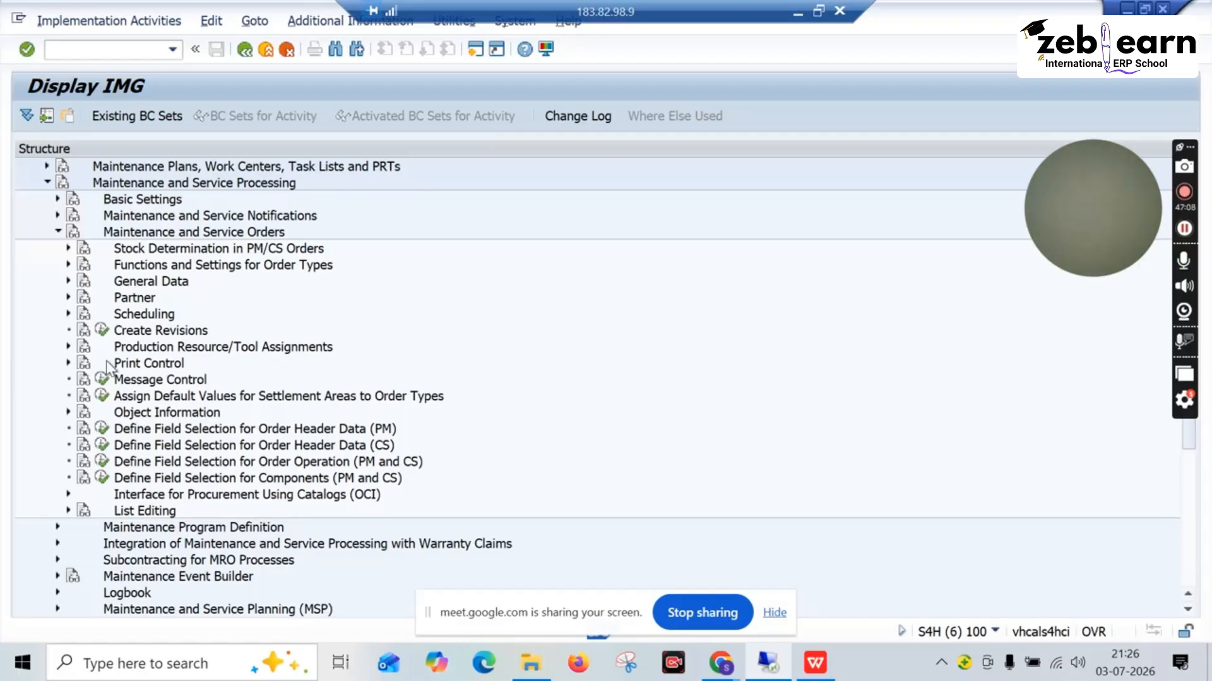
left_click(68, 266)
scroll(149, 325, "down", 4)
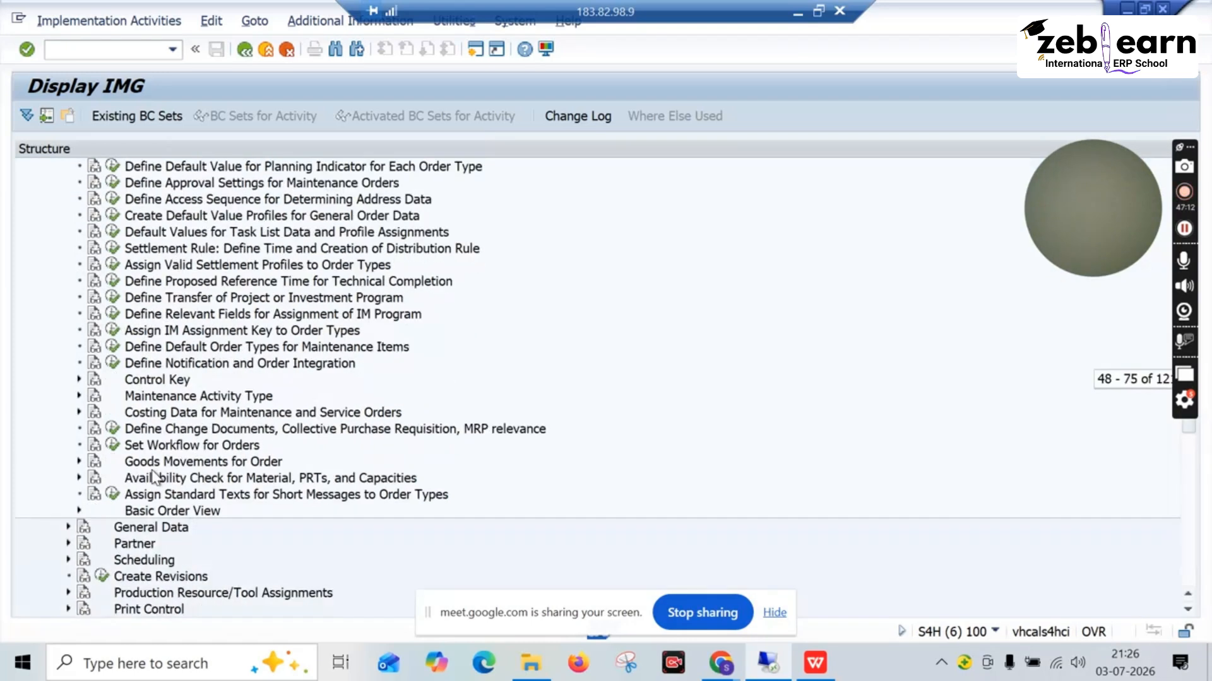
scroll(174, 575, "down", 2)
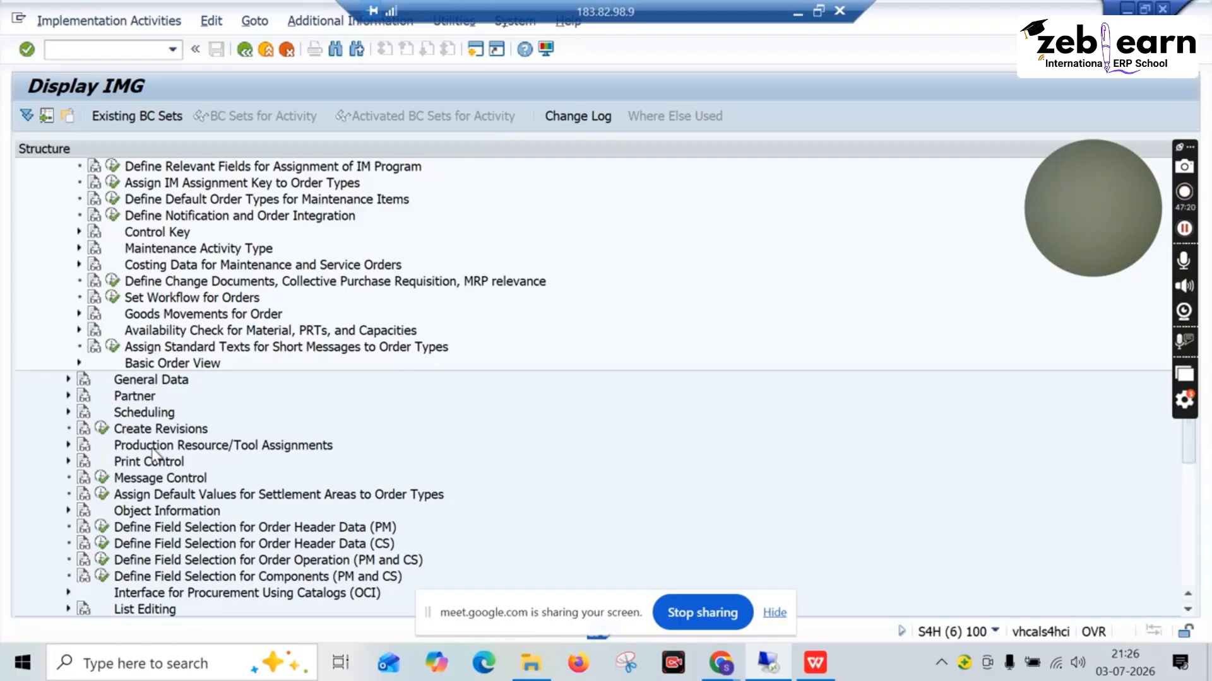
scroll(153, 455, "up", 1)
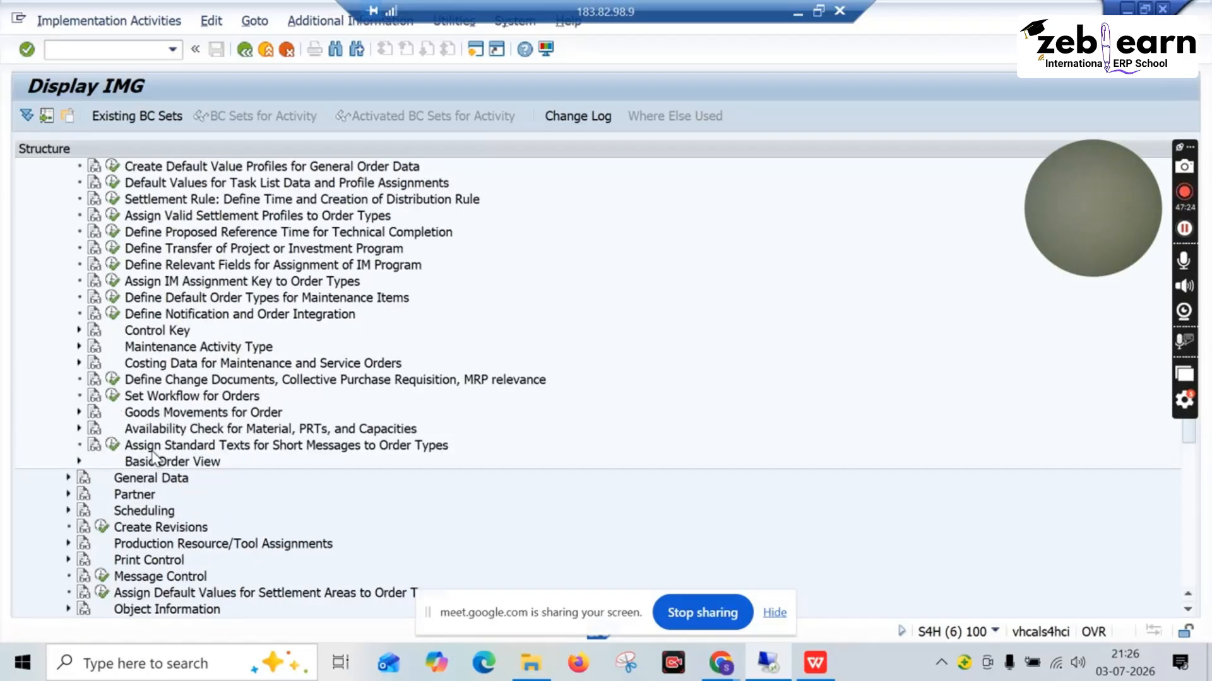
scroll(153, 456, "up", 1)
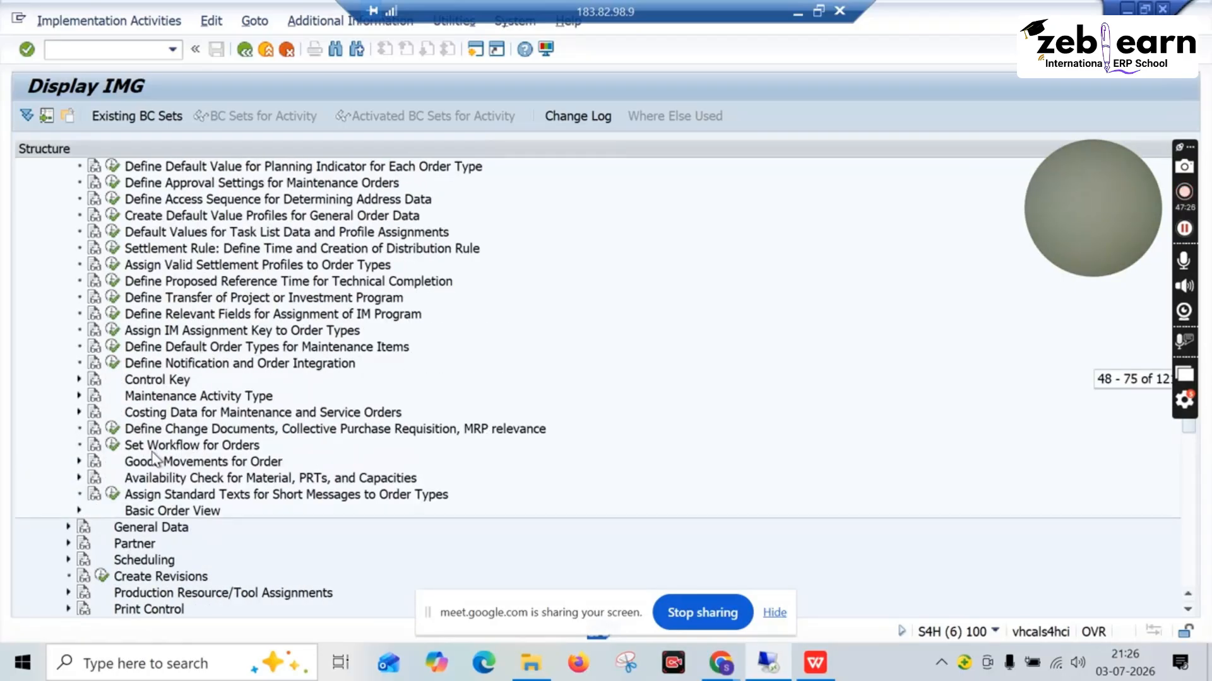
scroll(153, 455, "up", 4)
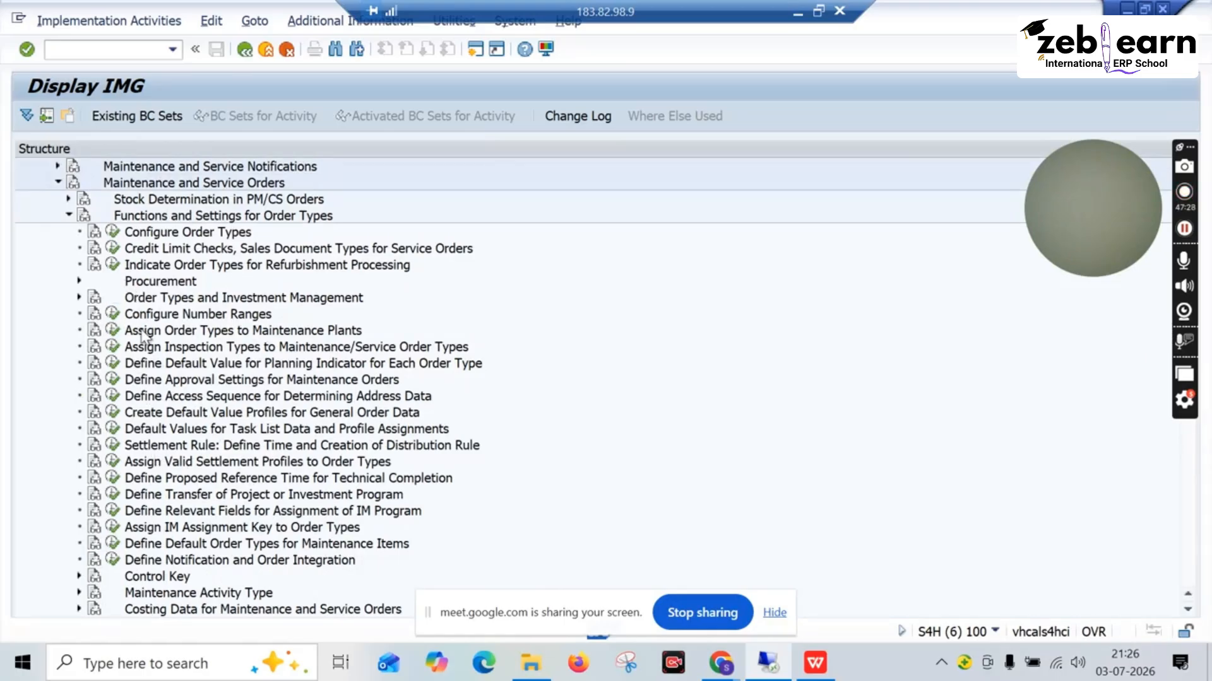
scroll(146, 445, "down", 2)
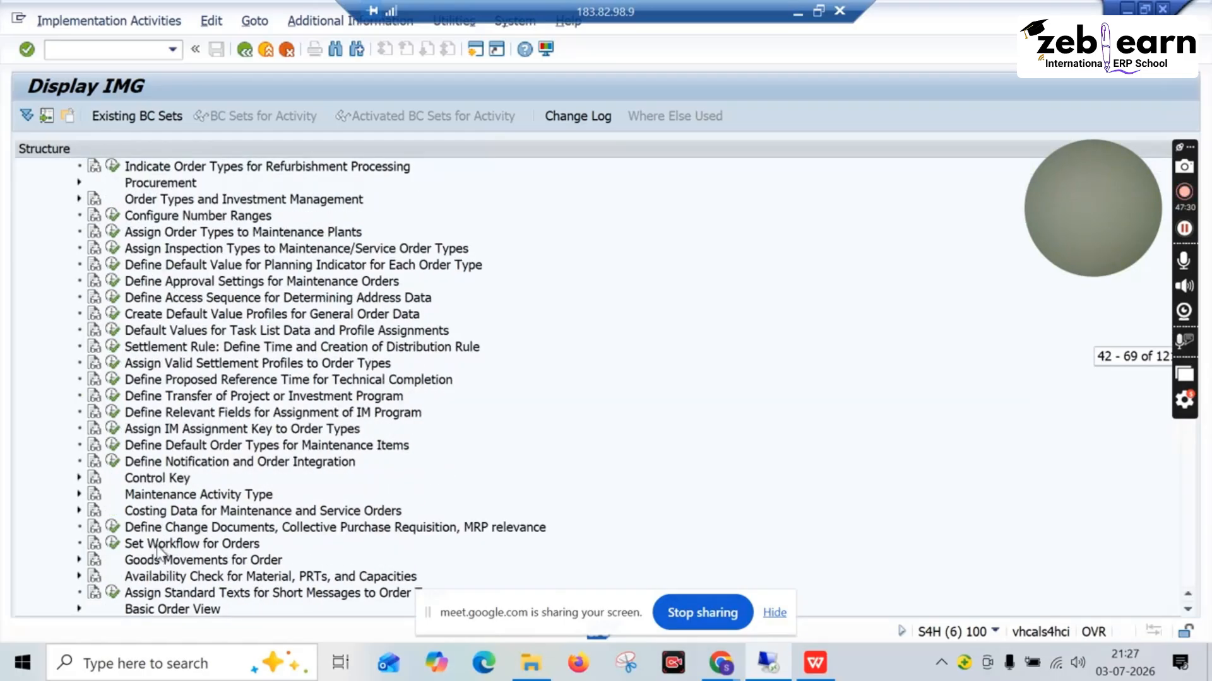
scroll(158, 550, "down", 4)
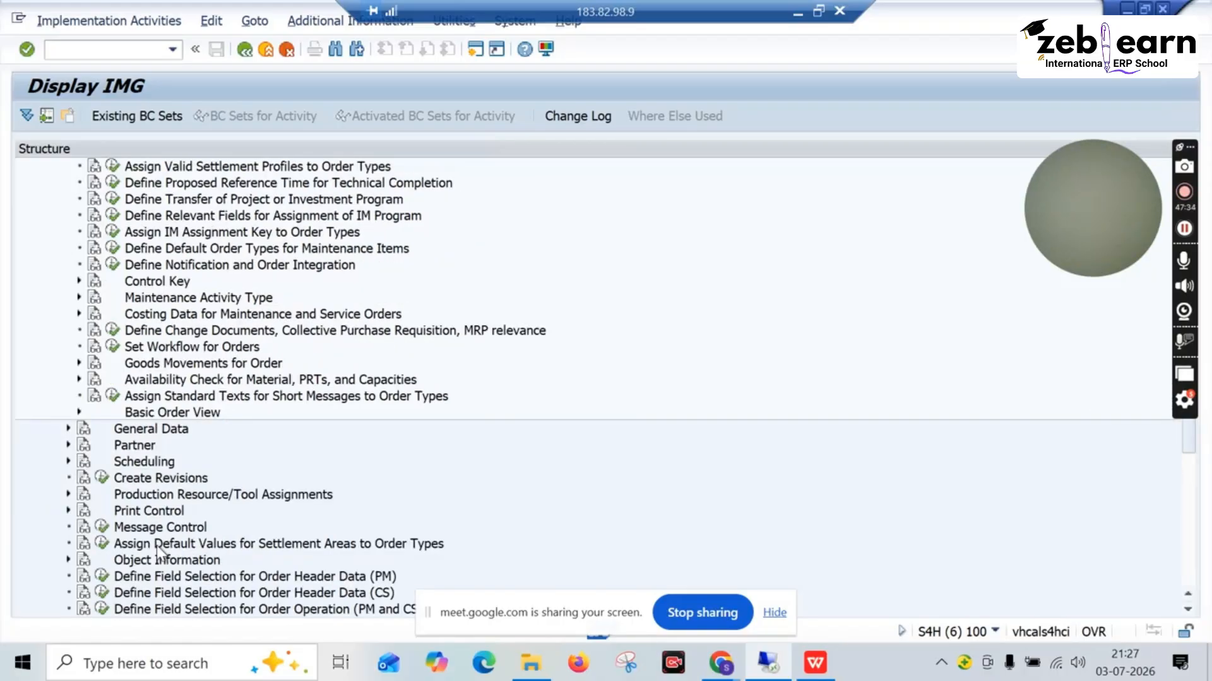
left_click(68, 461)
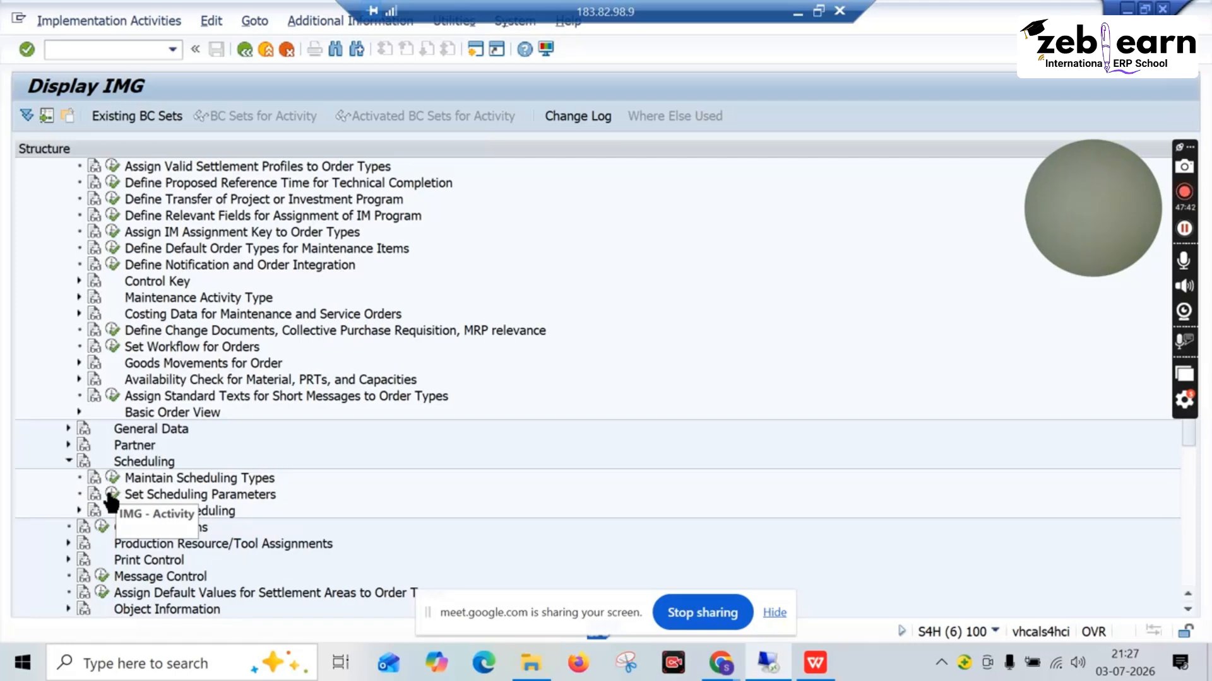
left_click(68, 461)
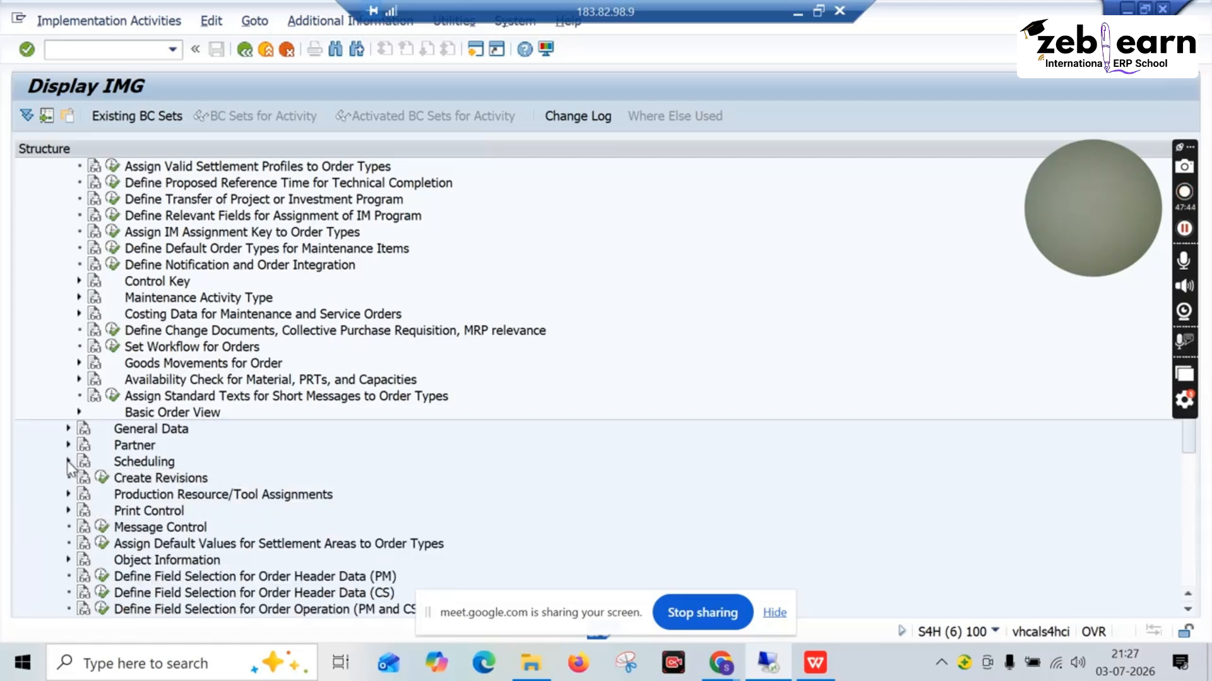
Expand Completion Confirmations under Maintenance and Service Processing and open Define Control Parameters for Completion Confirmations
scroll(74, 467, "down", 2)
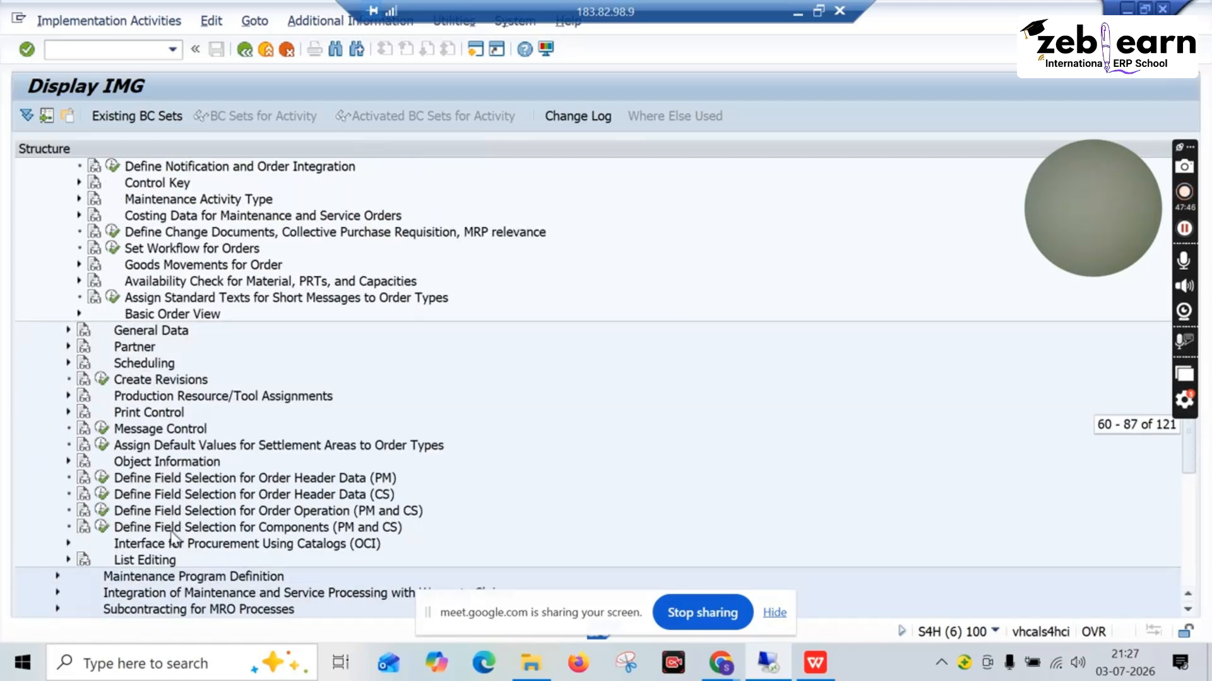
scroll(171, 540, "down", 1)
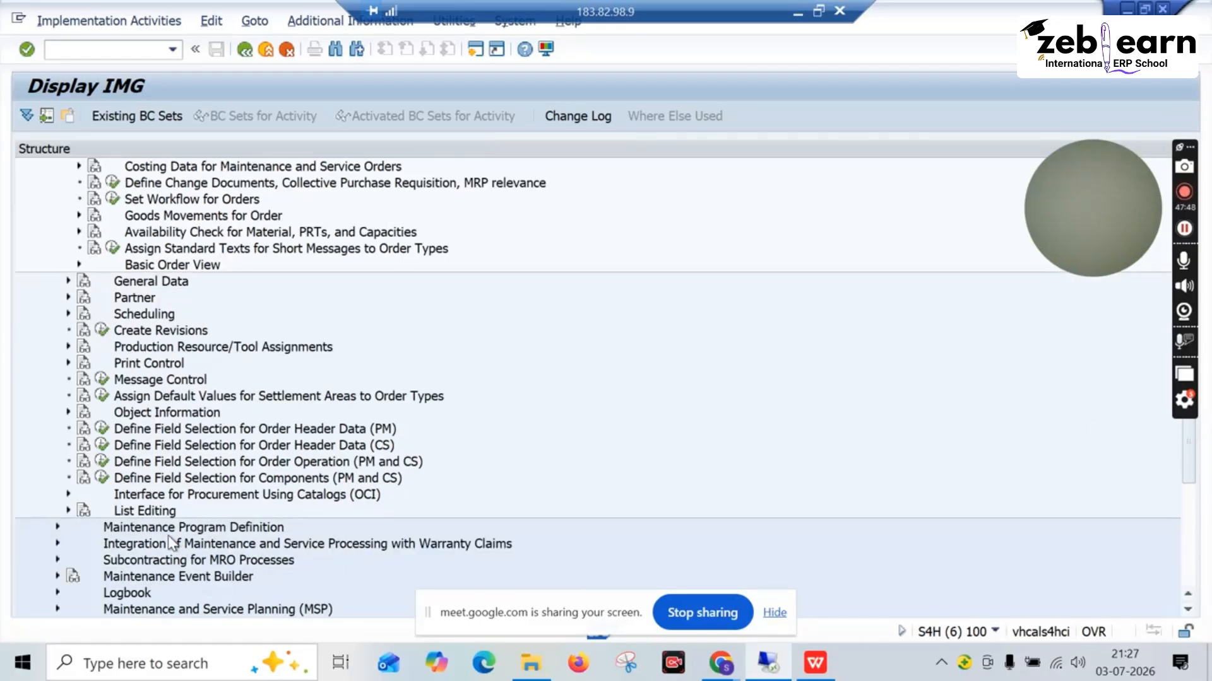
scroll(168, 540, "down", 2)
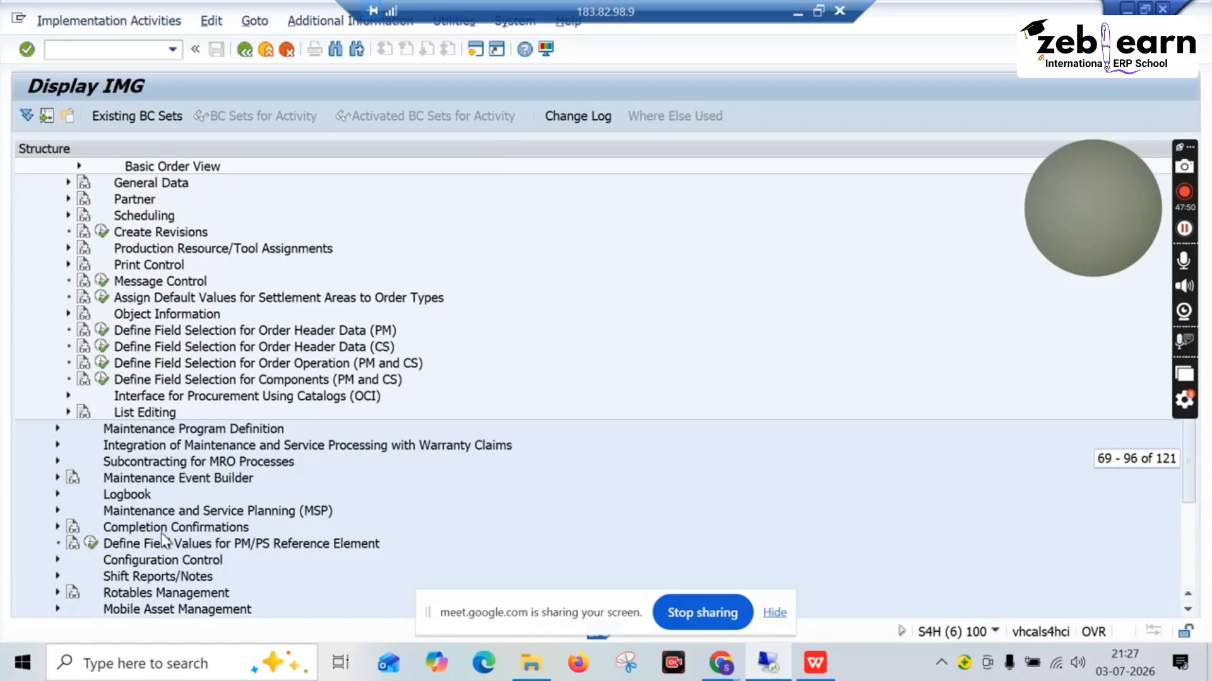
scroll(163, 539, "down", 2)
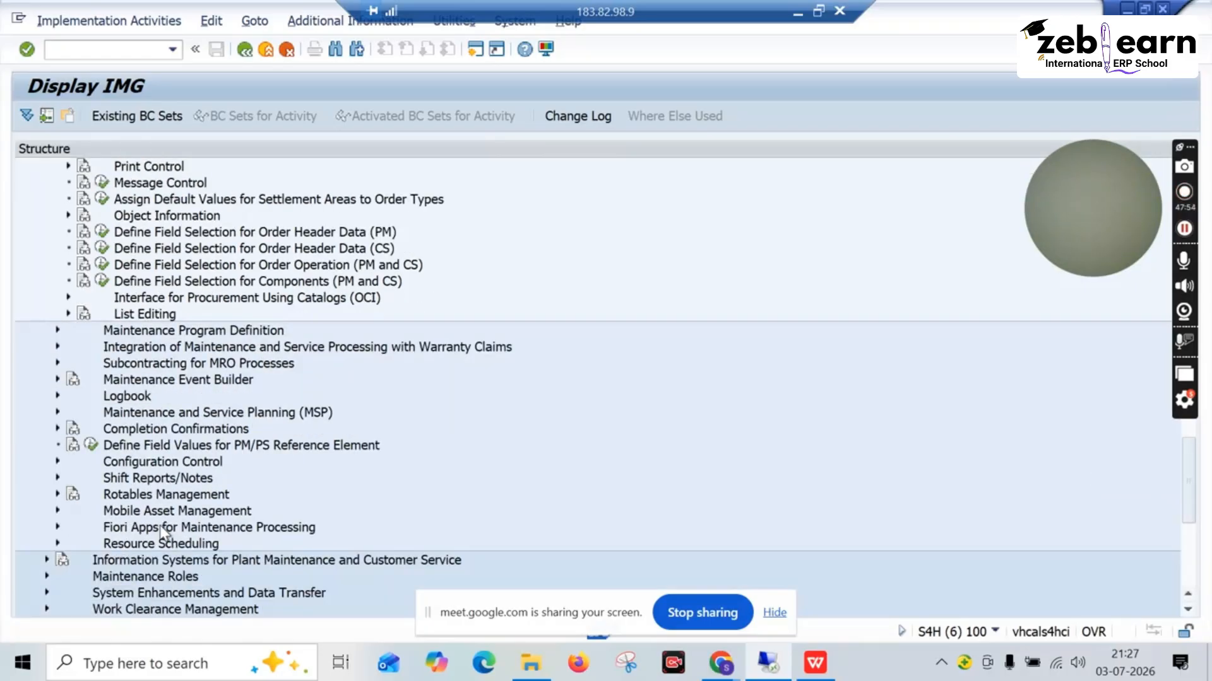
left_click(57, 430)
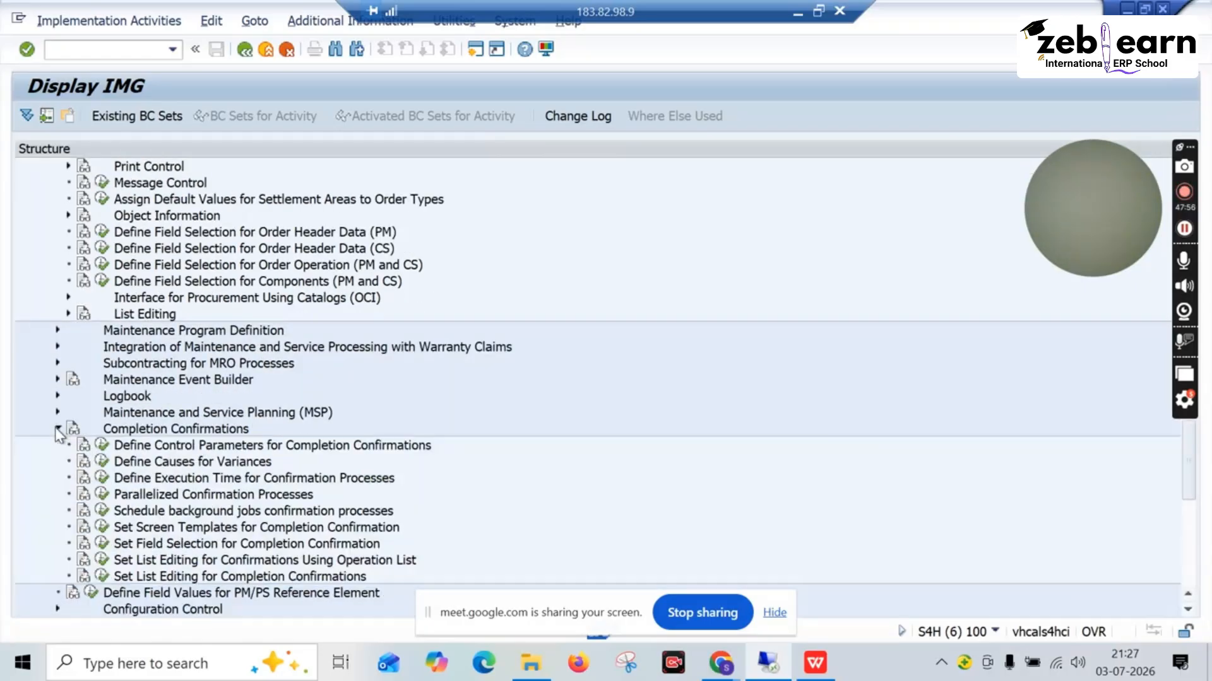
left_click(103, 445)
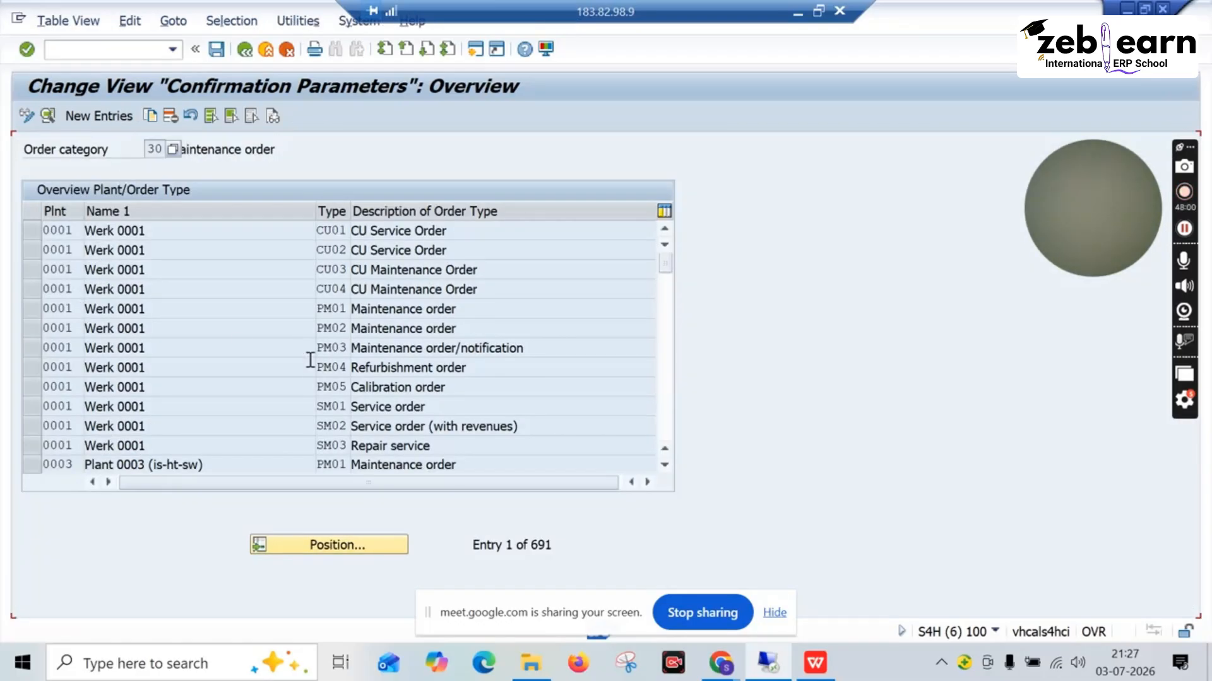
Copy the confirmation parameters of plant 0001, order type PM05 (Calibration order), to plant 1010 and save the new entry
left_click(30, 390)
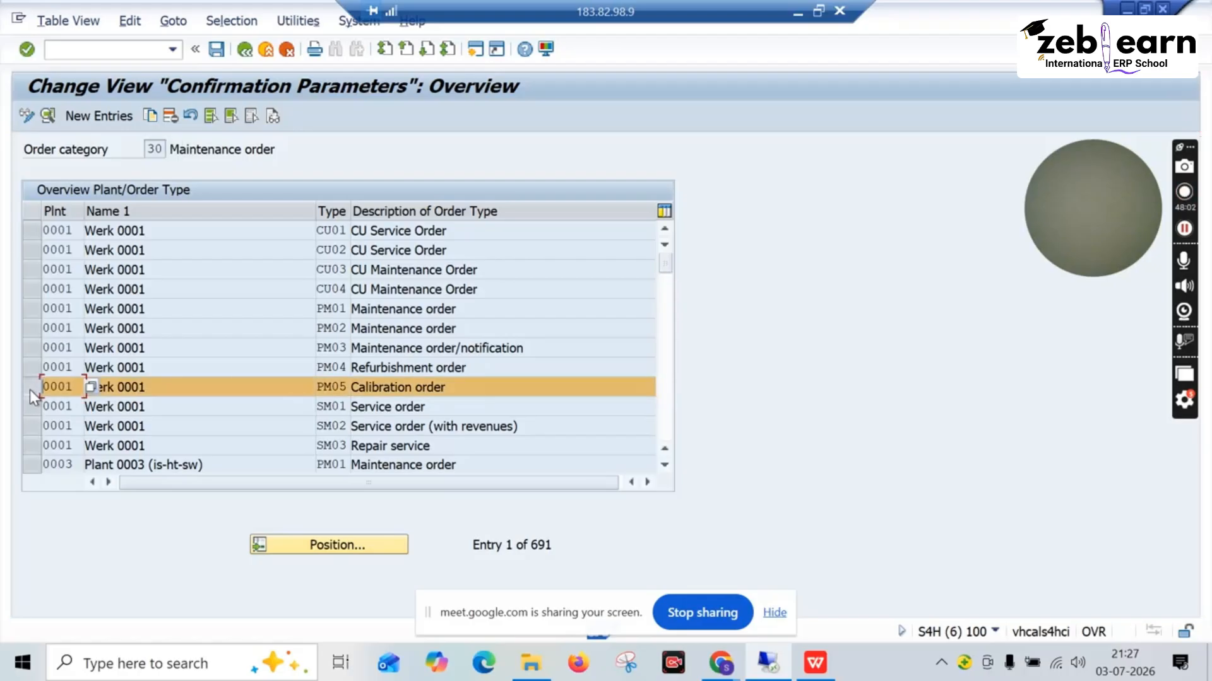
left_click(150, 116)
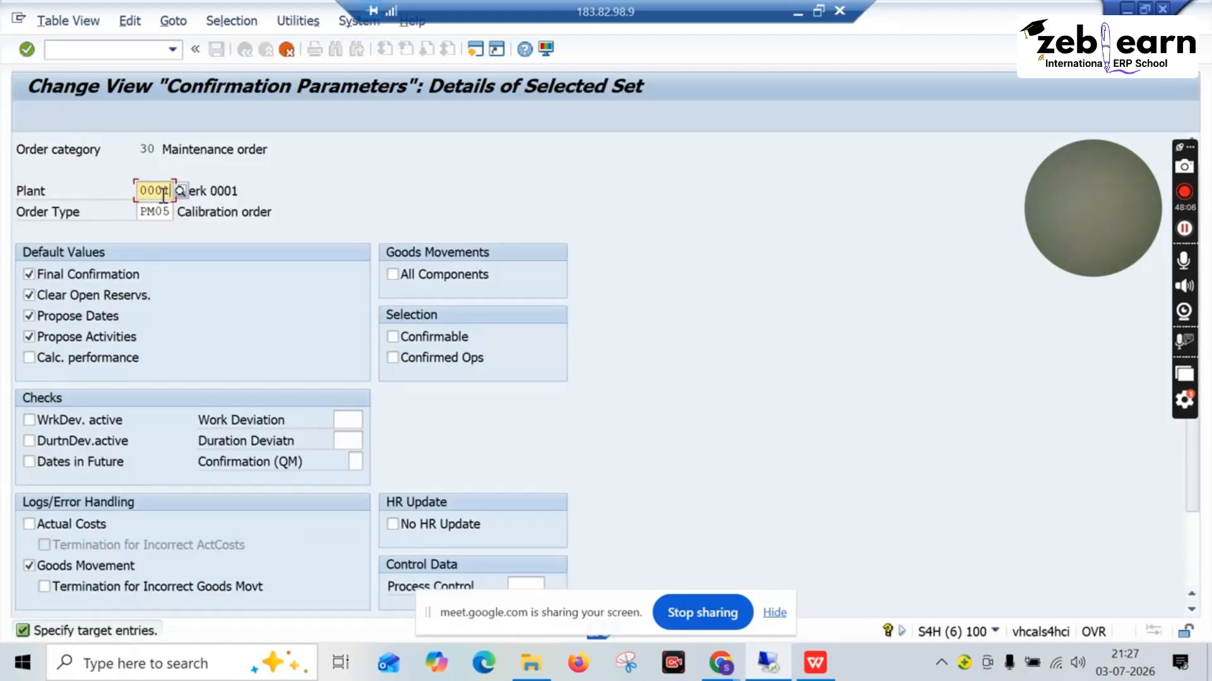
key("BackSpace")
key("BackSpace")
key("BackSpace")
key("BackSpace")
type("1010")
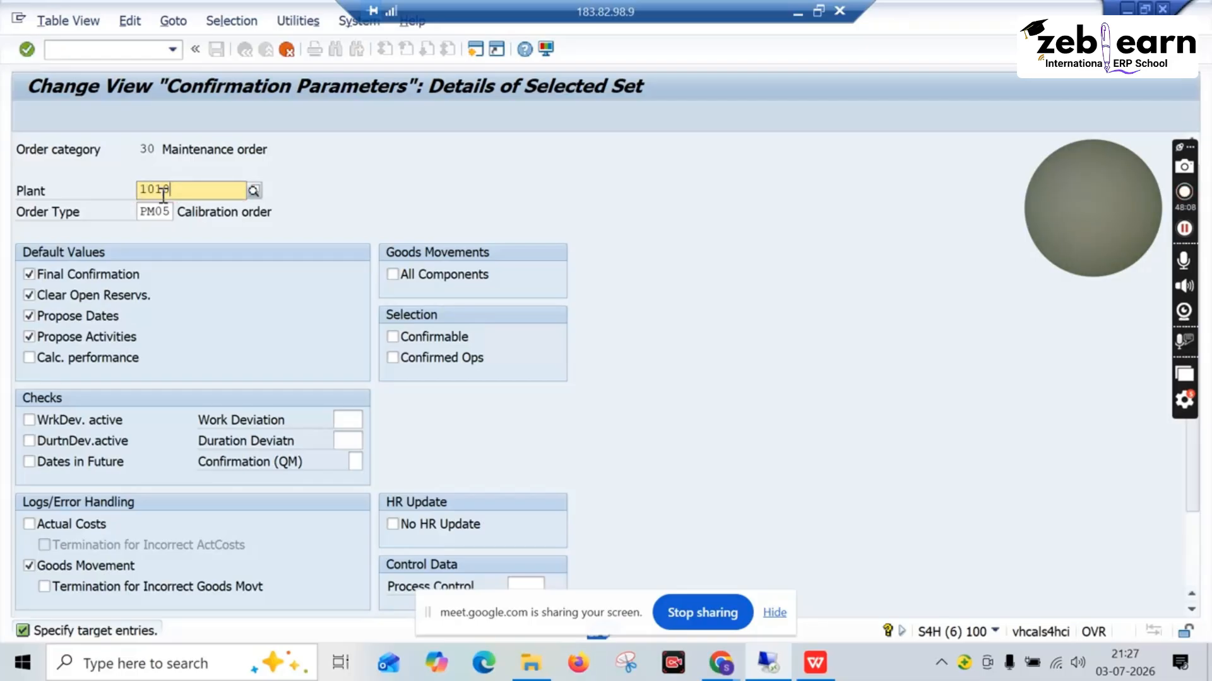
key("F4")
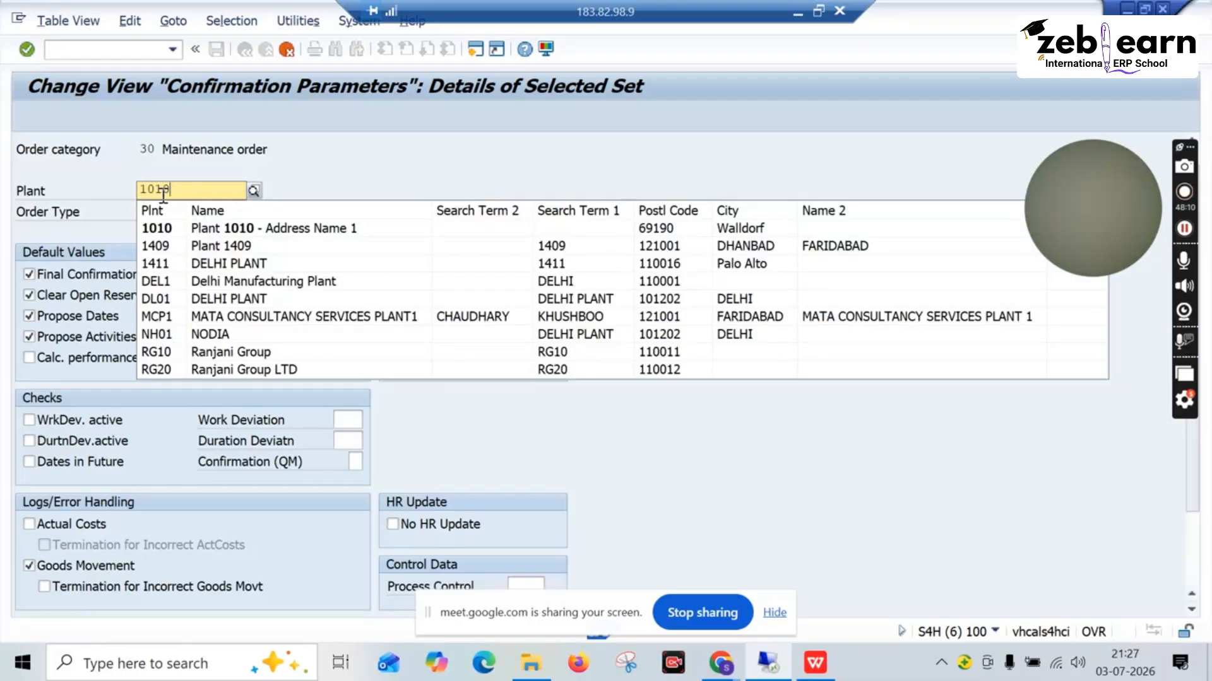
double_click(173, 228)
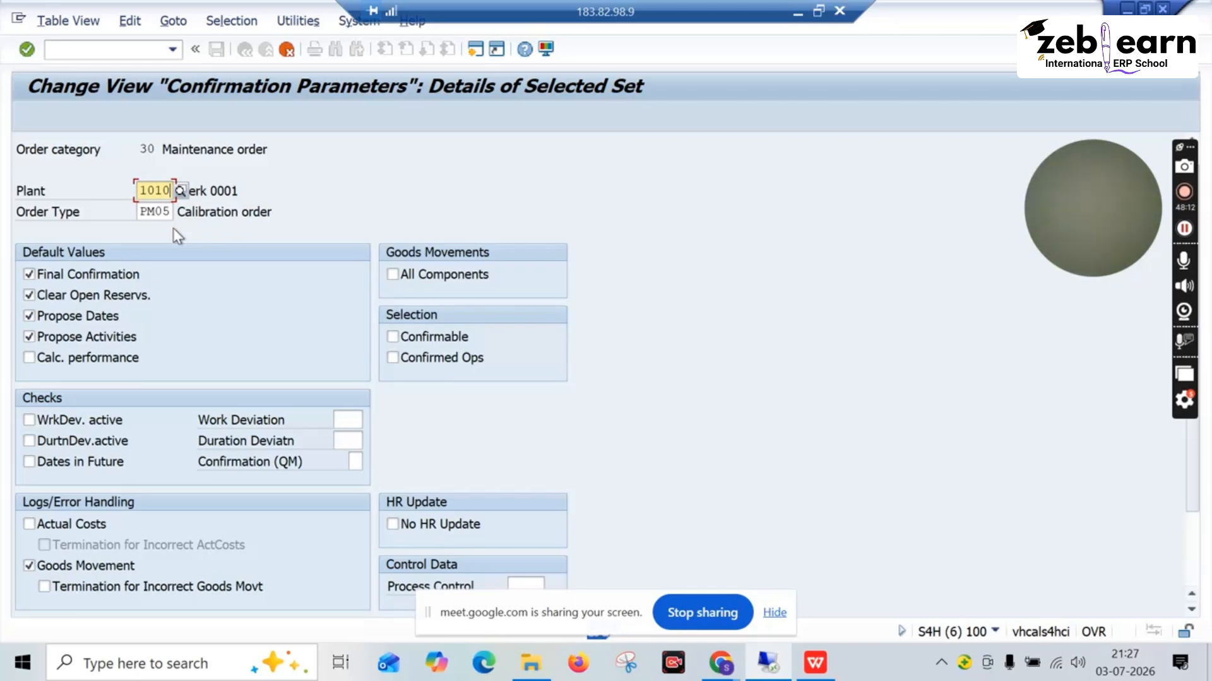
key("Return")
key("F3")
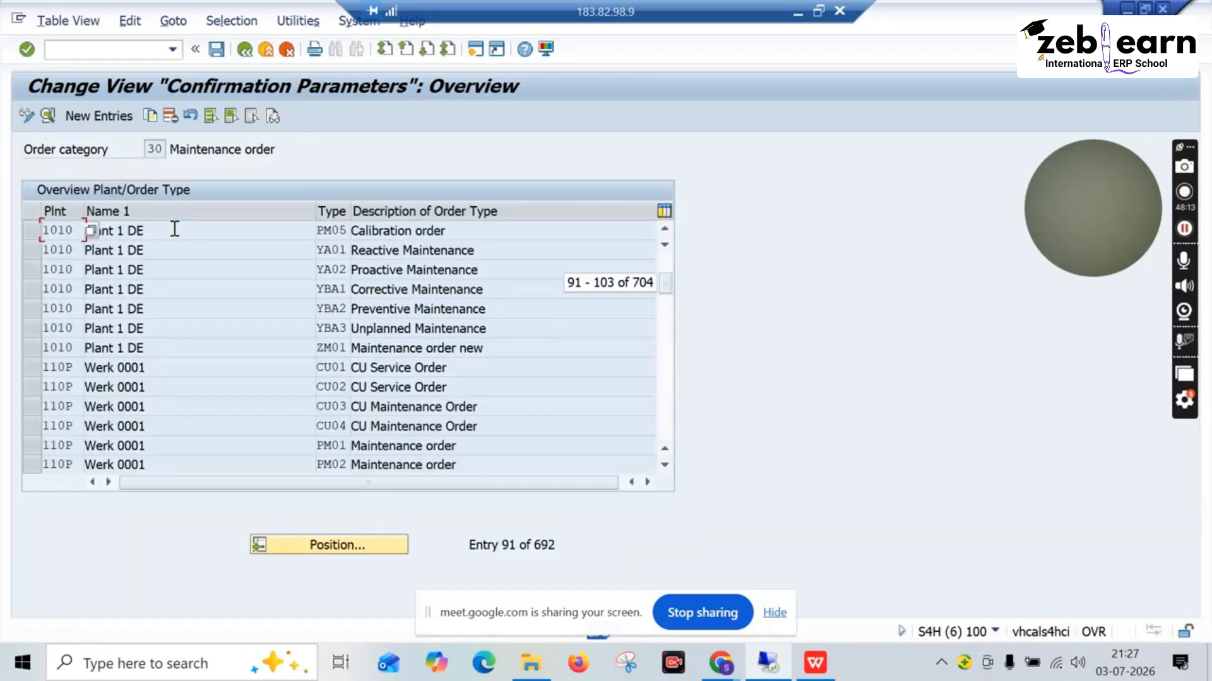
left_click(216, 50)
left_click(340, 319)
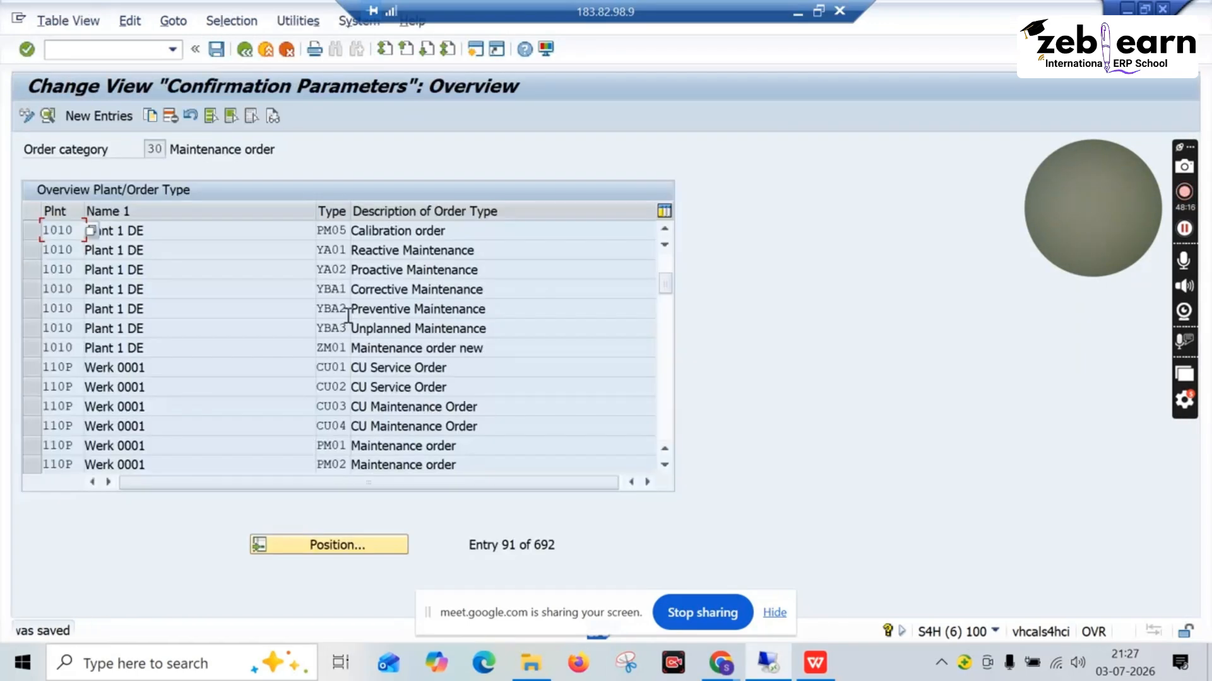
Return from the IMG to the order confirmation and open the actual data of operation 0010 for the thermister calibration order
left_click(246, 55)
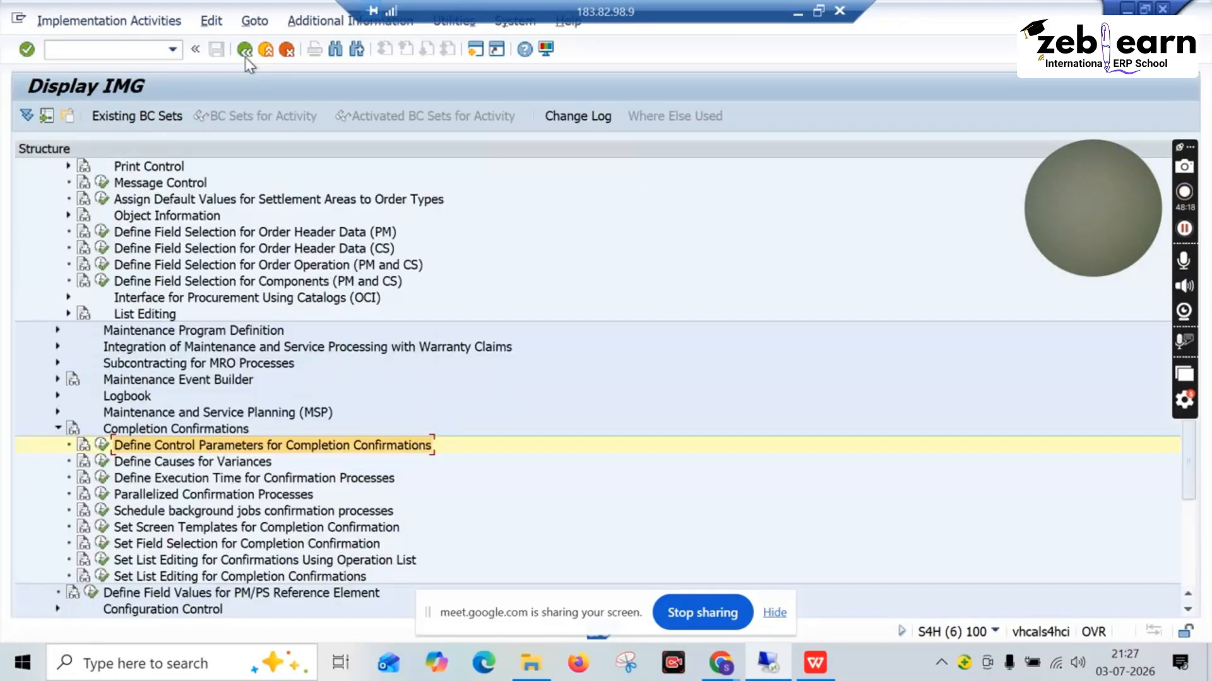
left_click(245, 54)
left_click(246, 54)
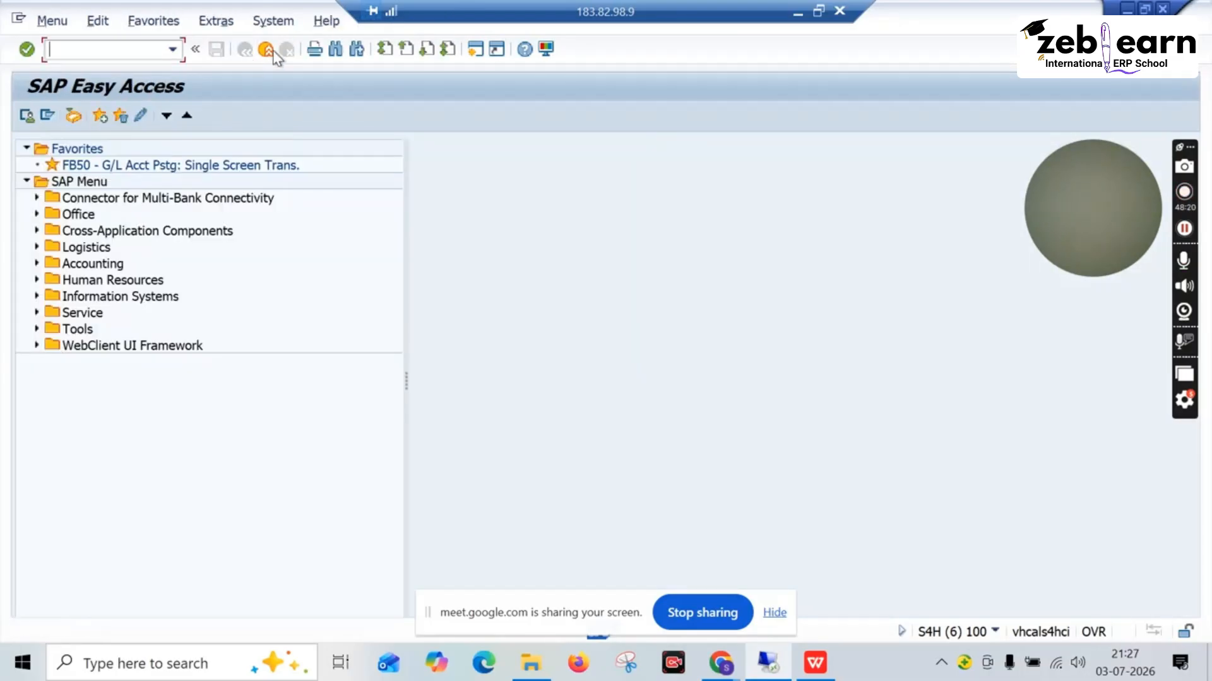
left_click(266, 49)
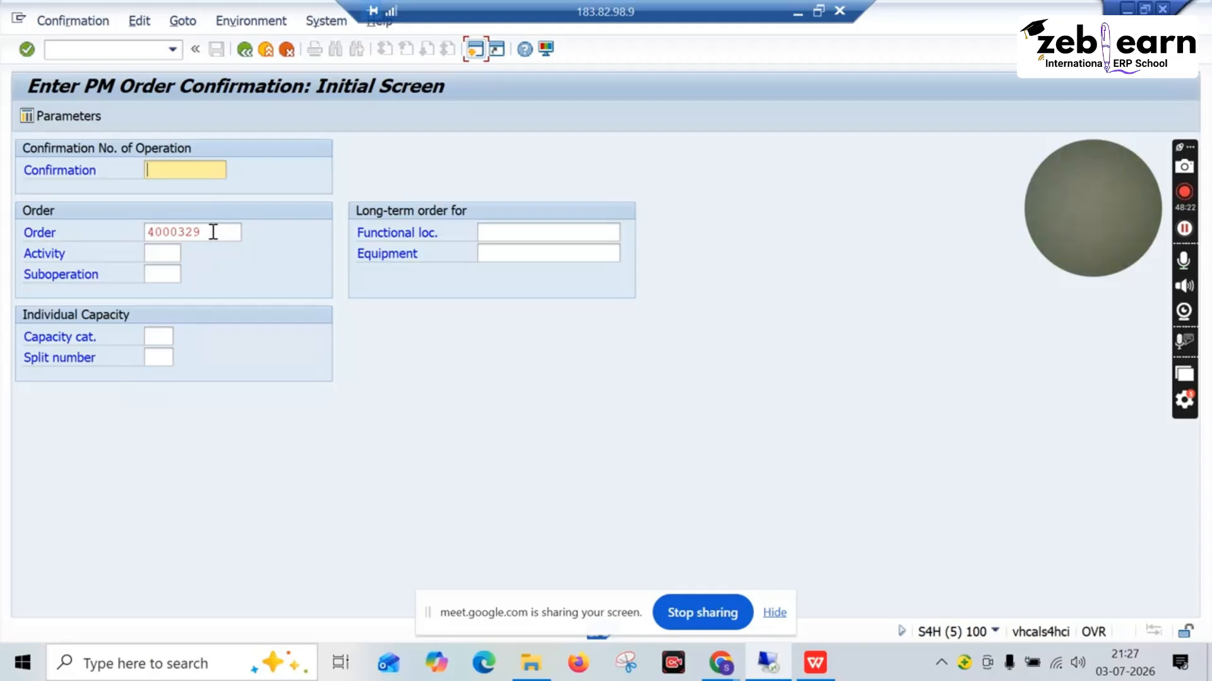
key("Return")
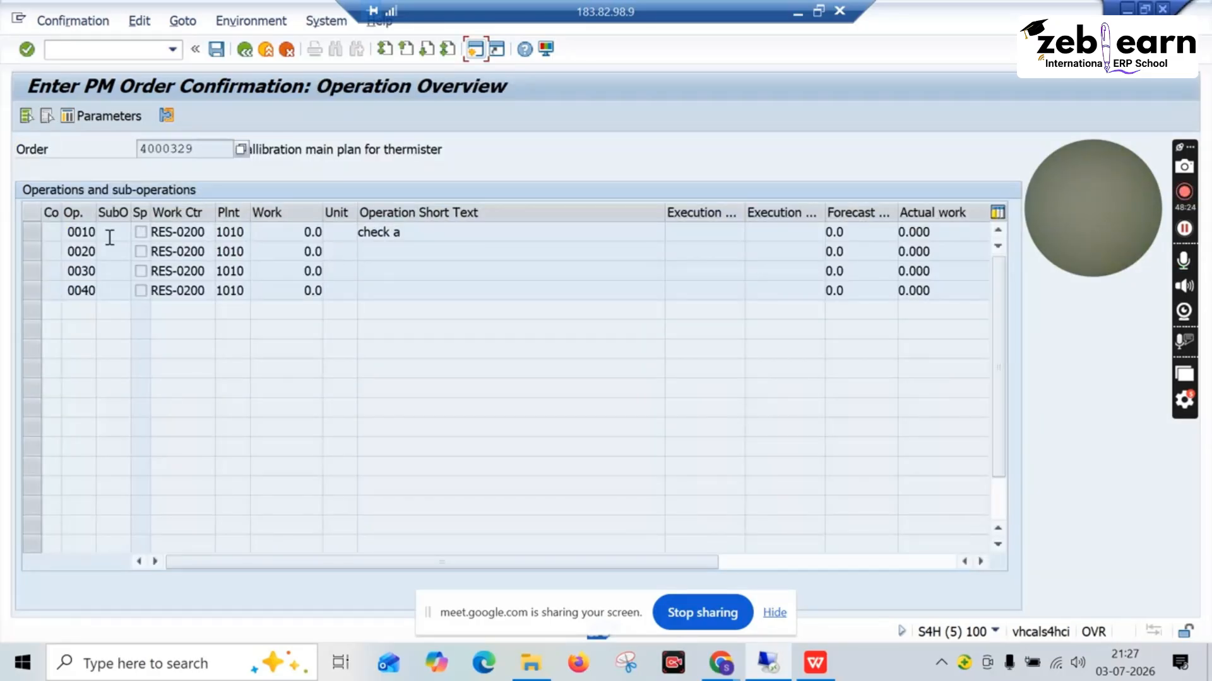
left_click(32, 232)
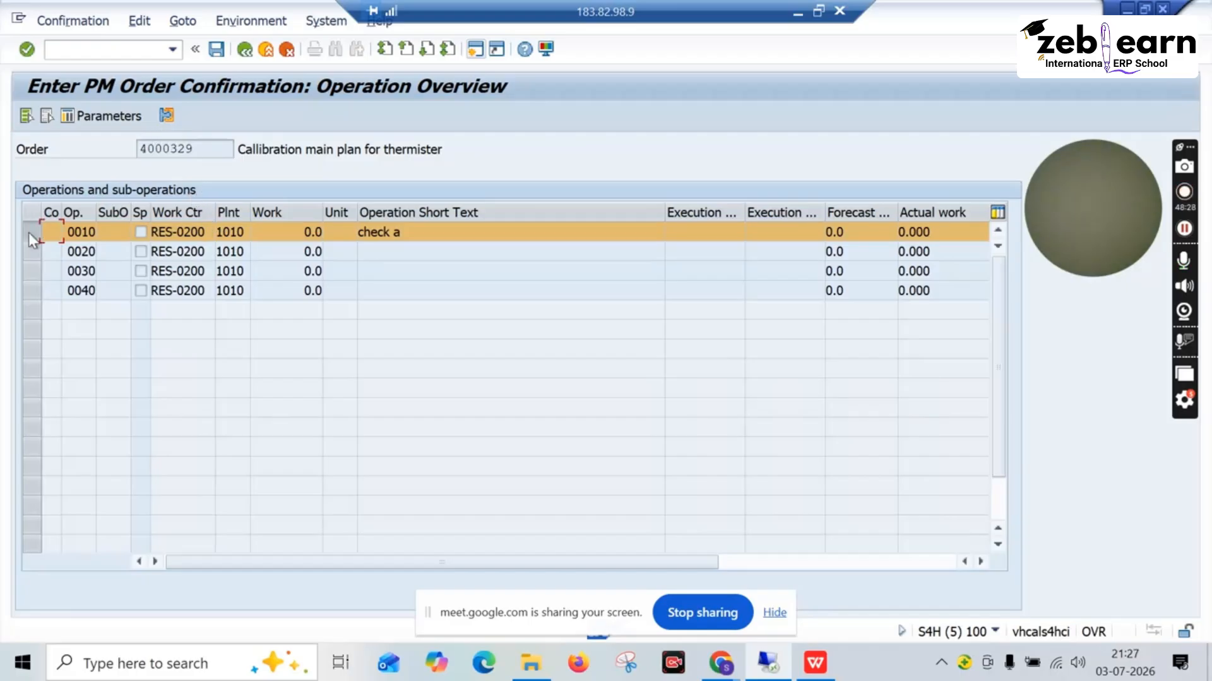
double_click(80, 231)
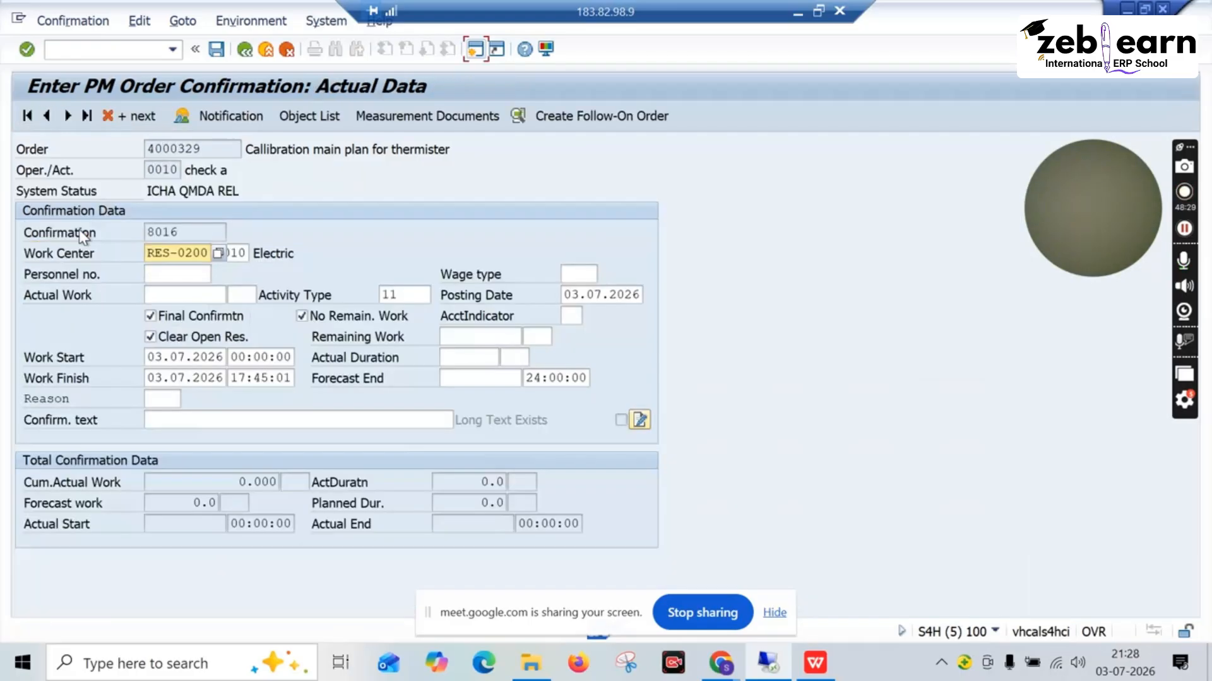
Enter actual work of 1 HR in the confirmation data of operation 0010
left_click(160, 289)
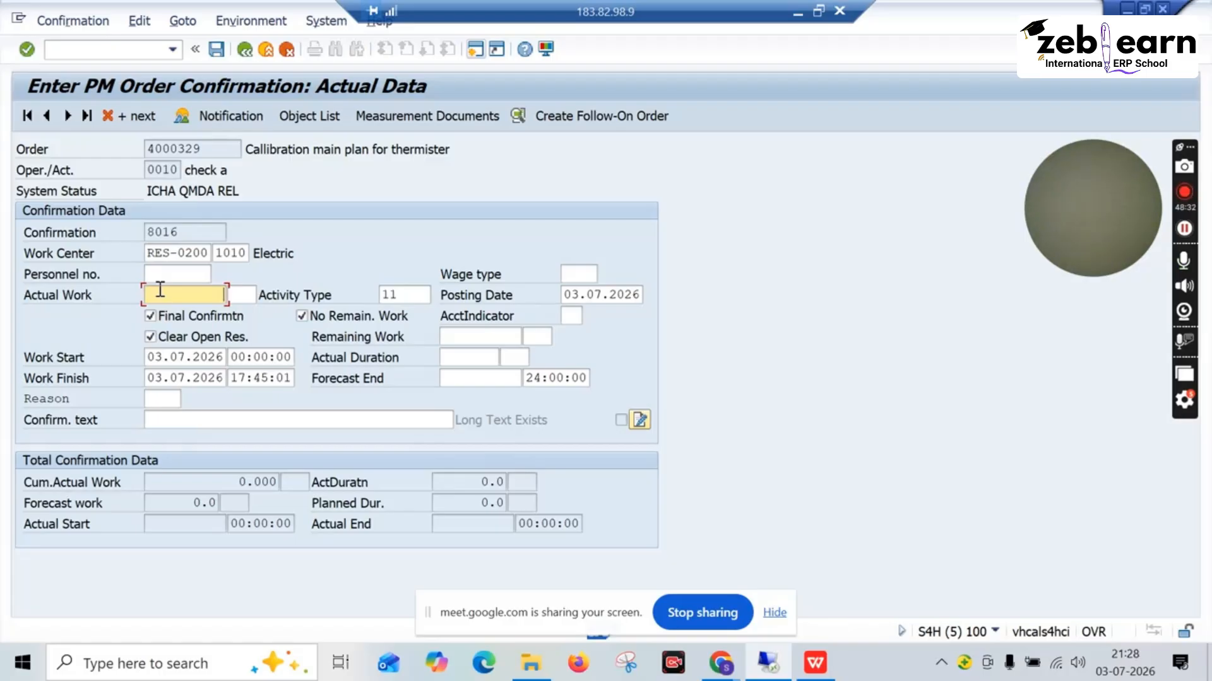
type("1")
key("Return")
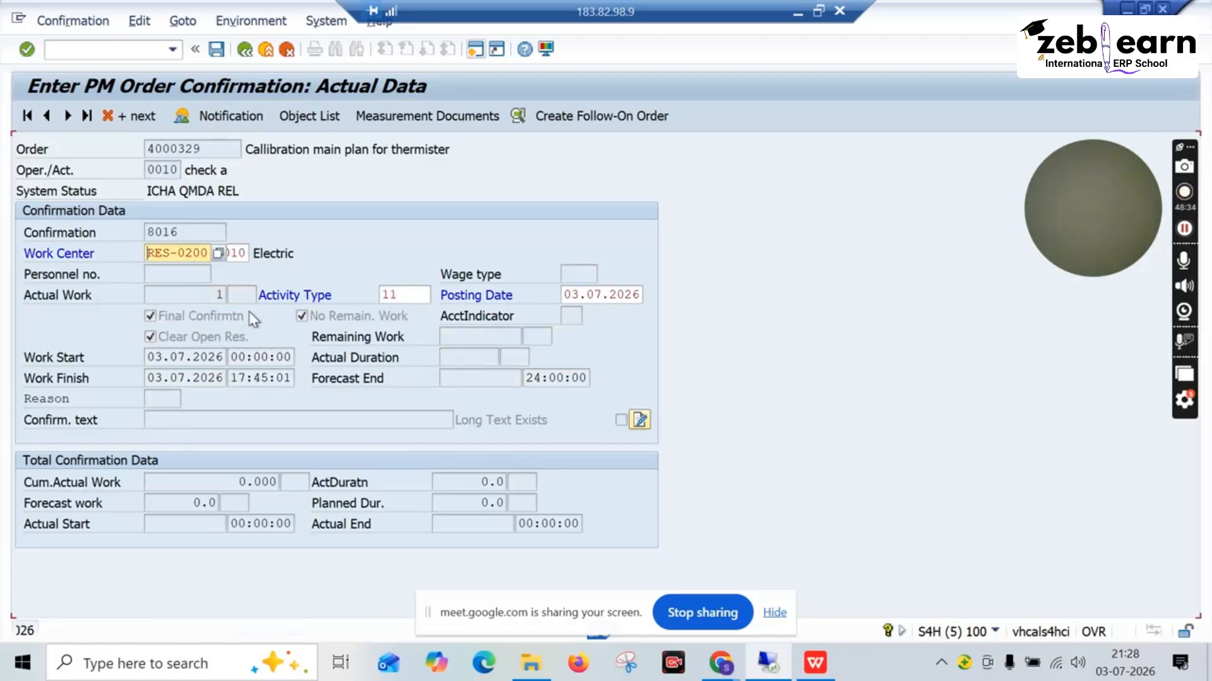
key("Return")
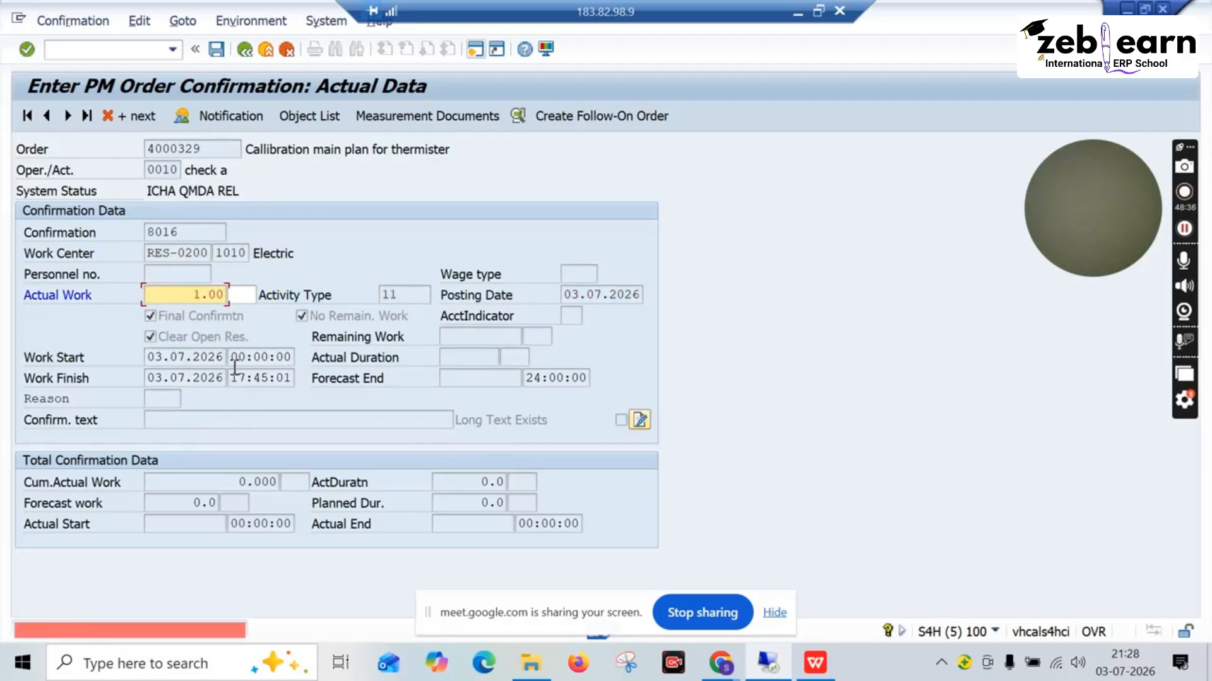
key("Return")
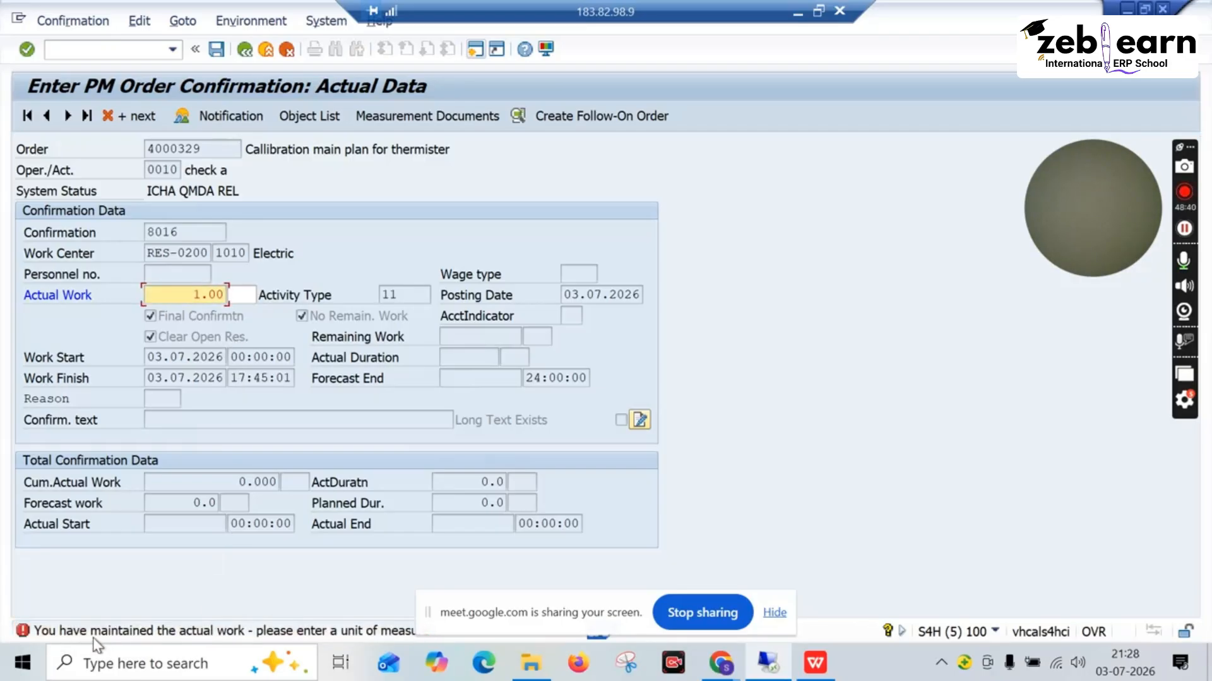
left_click_drag(459, 605, 584, 577)
left_click(243, 295)
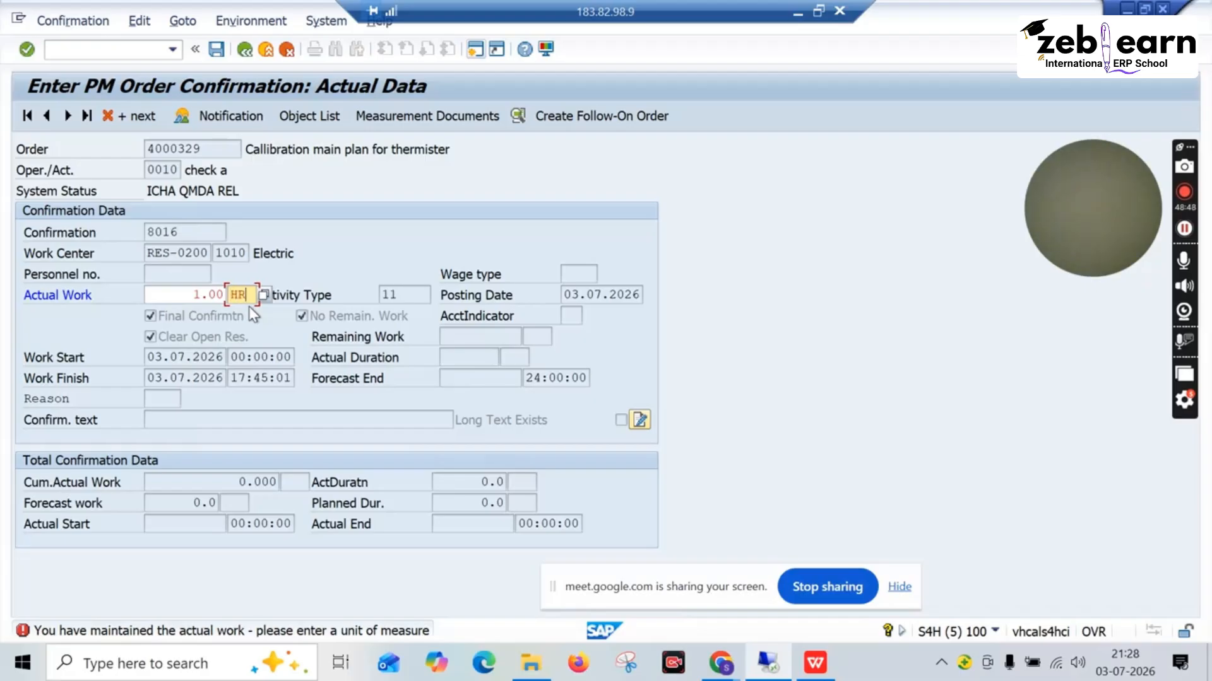
key("Return")
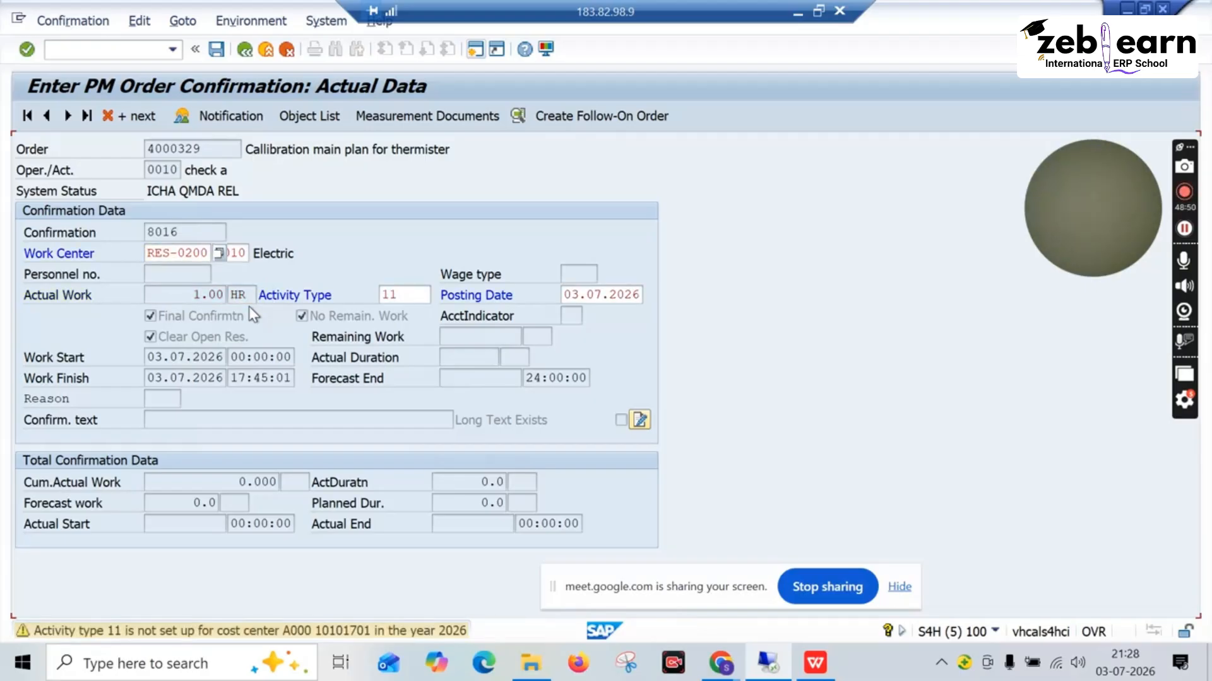
Save the confirmation of operation 0010 and open the actual data of operation 0020 of the thermister calibration order
left_click(216, 50)
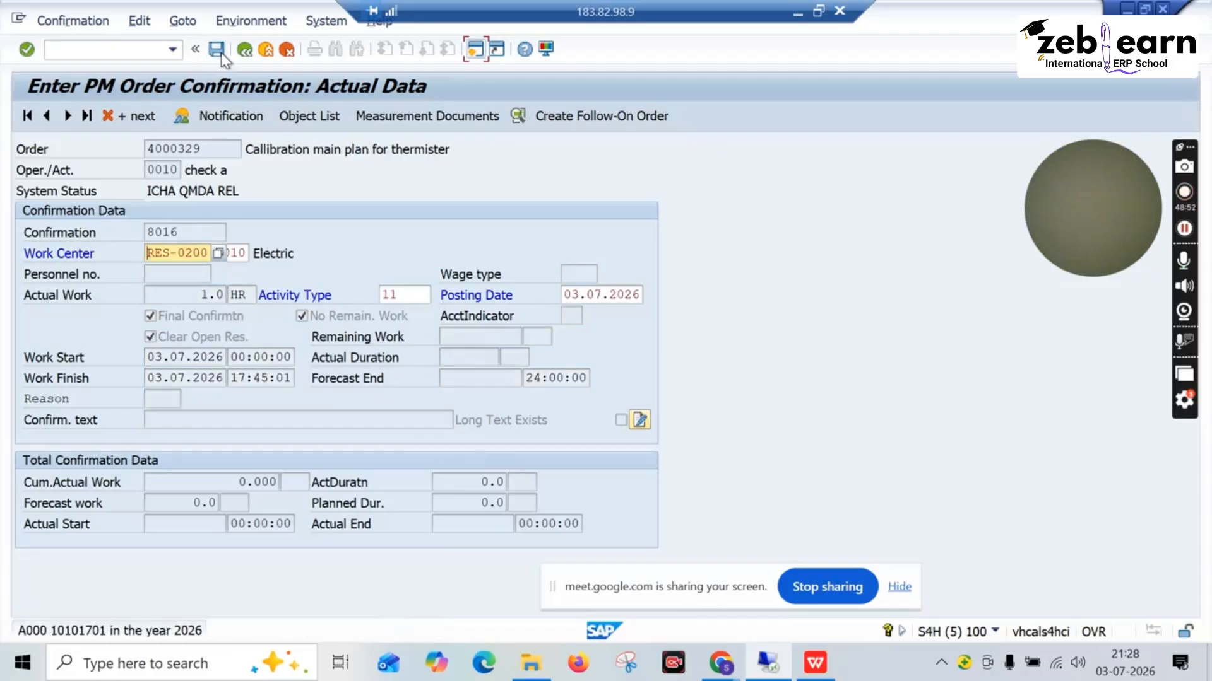
left_click(220, 51)
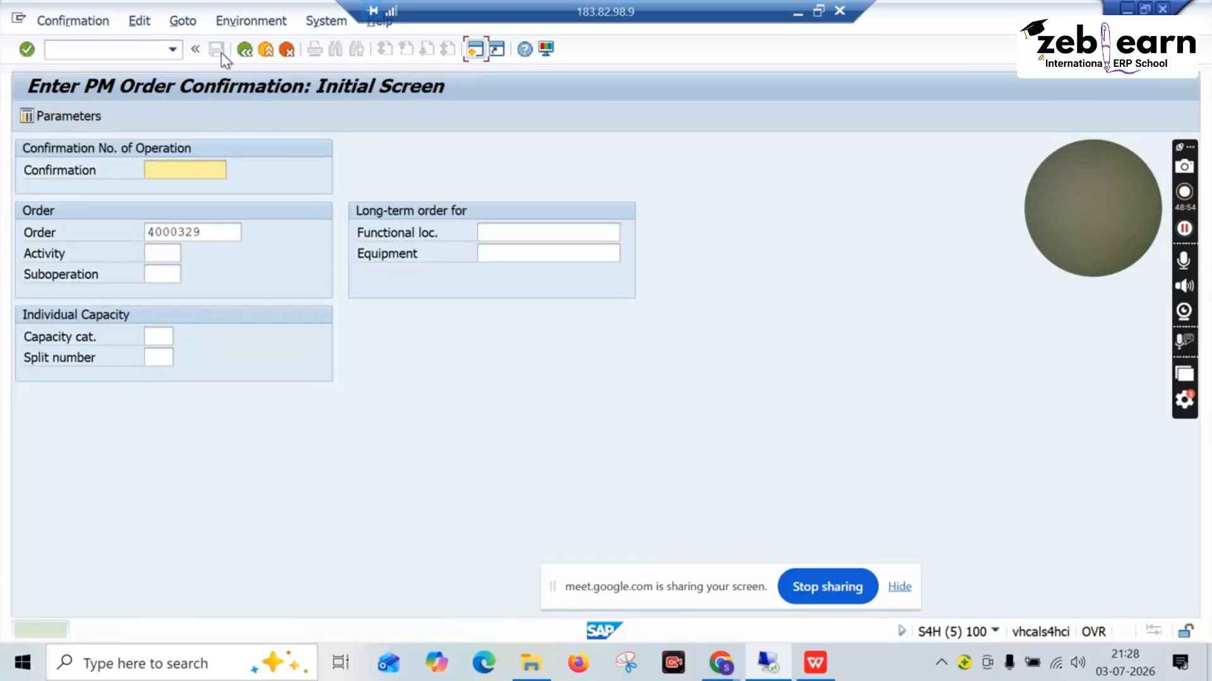
key("Return")
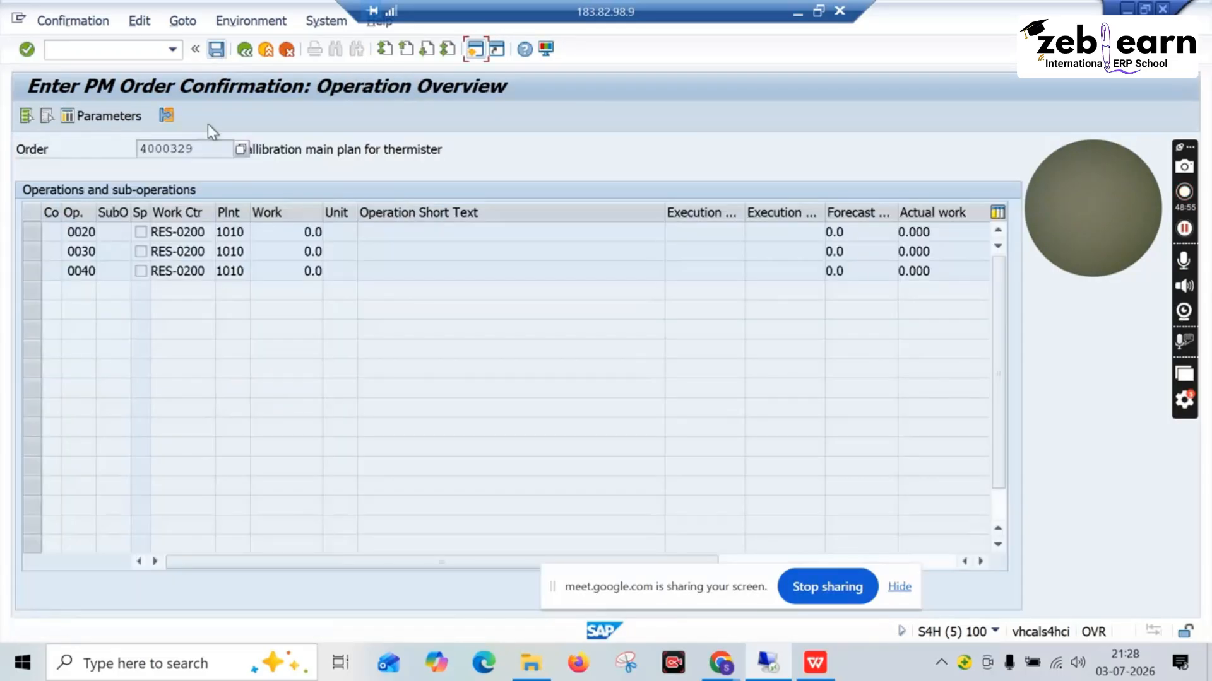
double_click(83, 237)
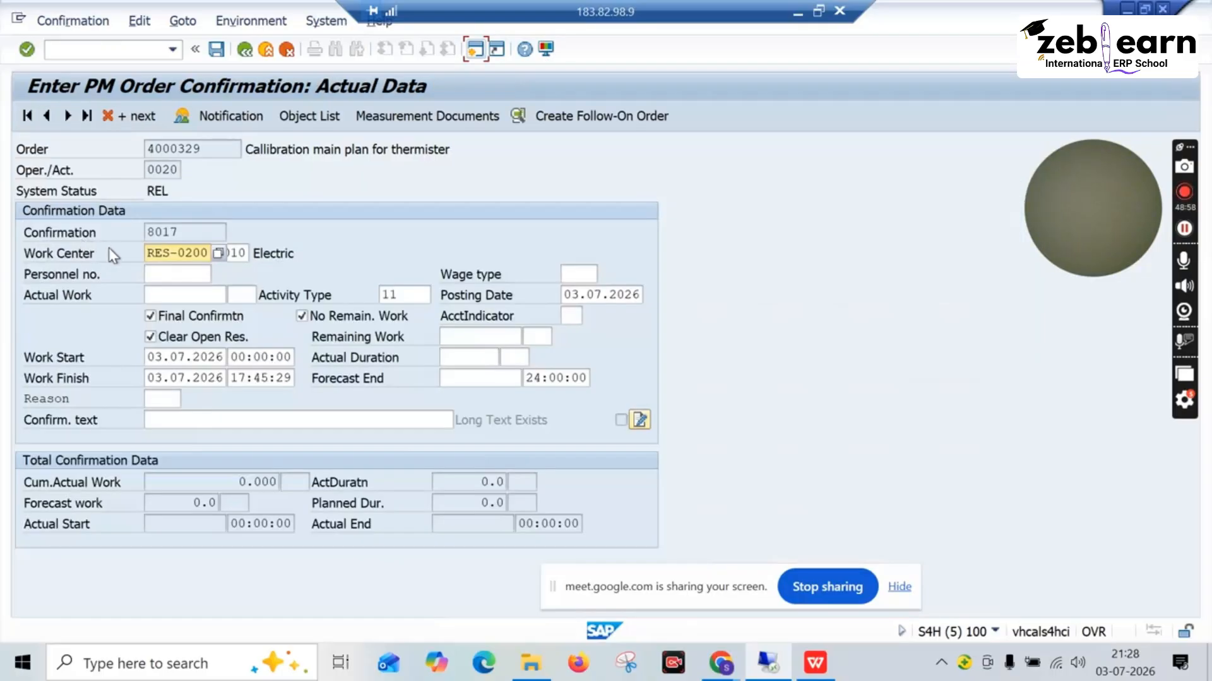
Enter actual work of 0 with unit HR for operation 0020 and save its confirmation
left_click(164, 291)
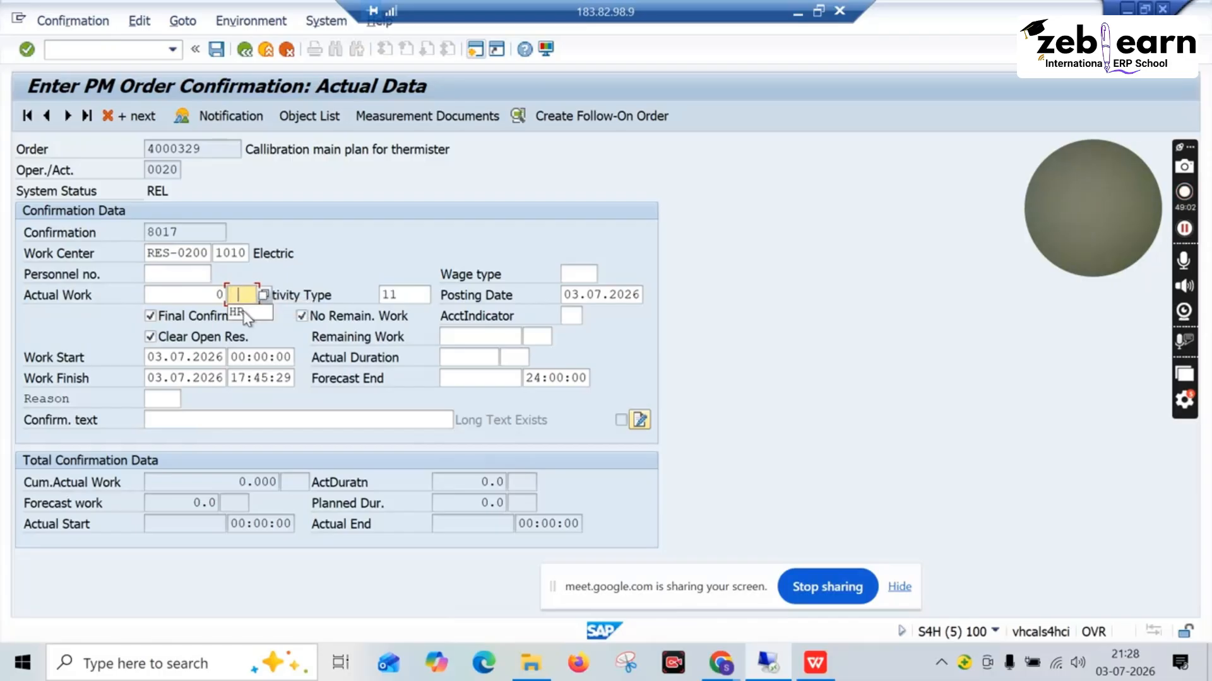
key("Return")
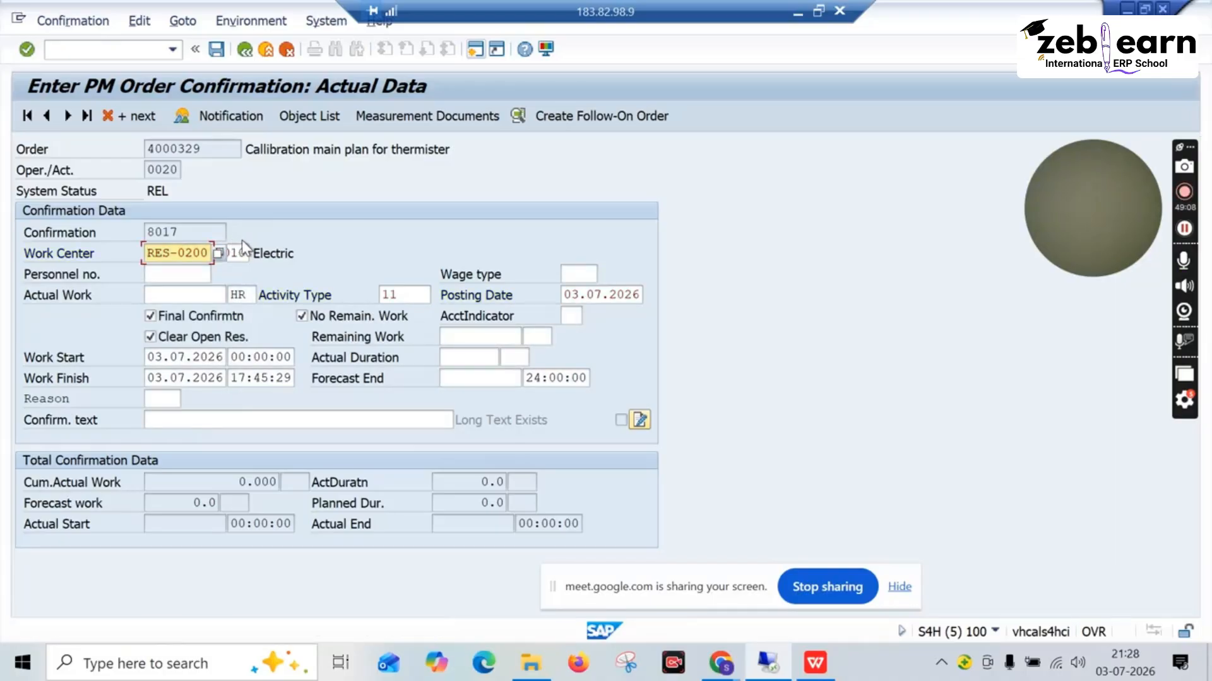
left_click(216, 50)
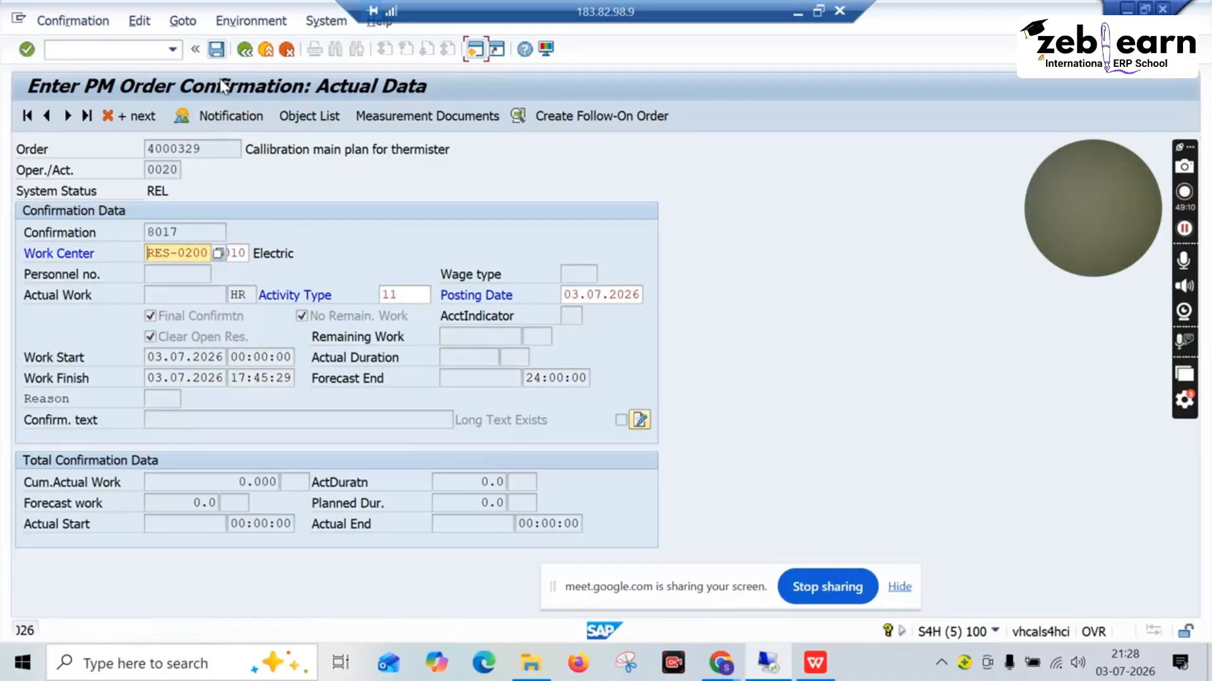
key("Return")
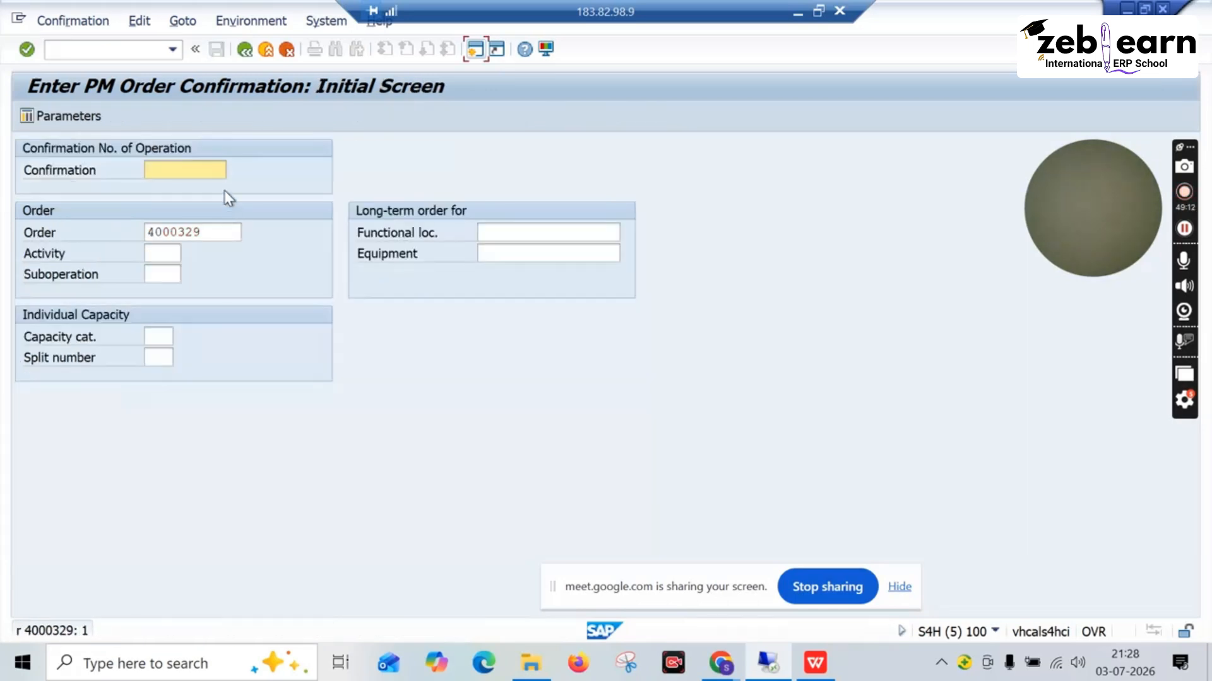
Open the actual data of operation 0030 in the same order and set its actual work unit to HR
key("Return")
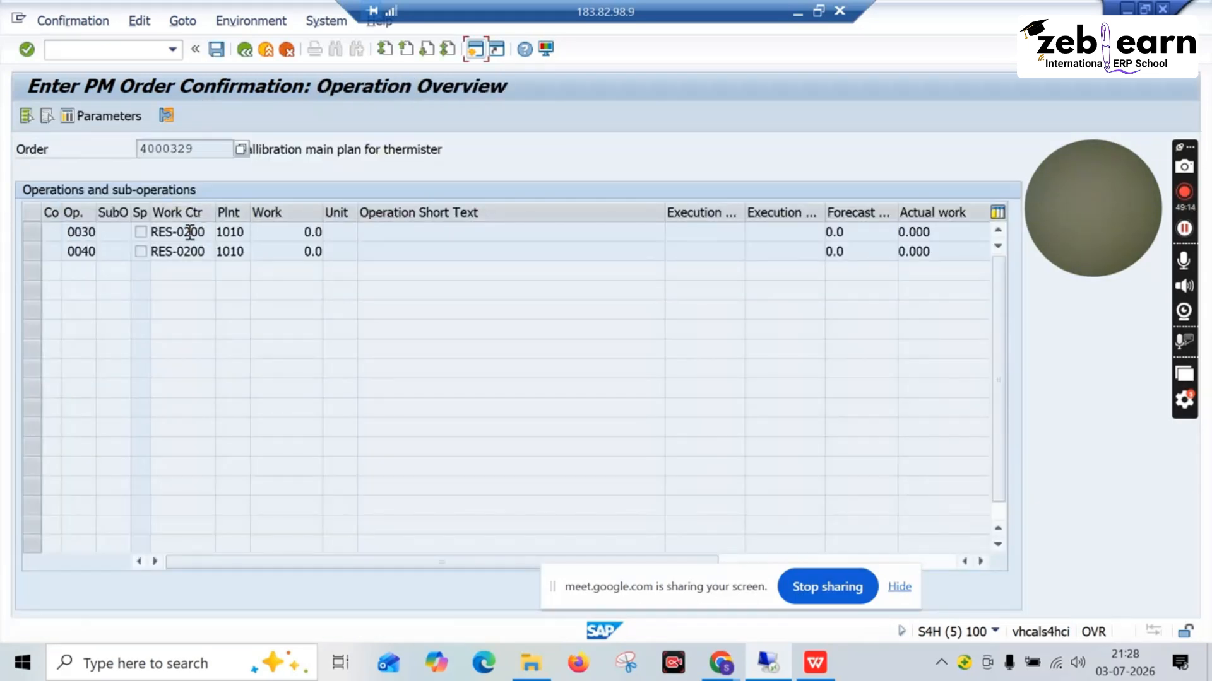
double_click(189, 232)
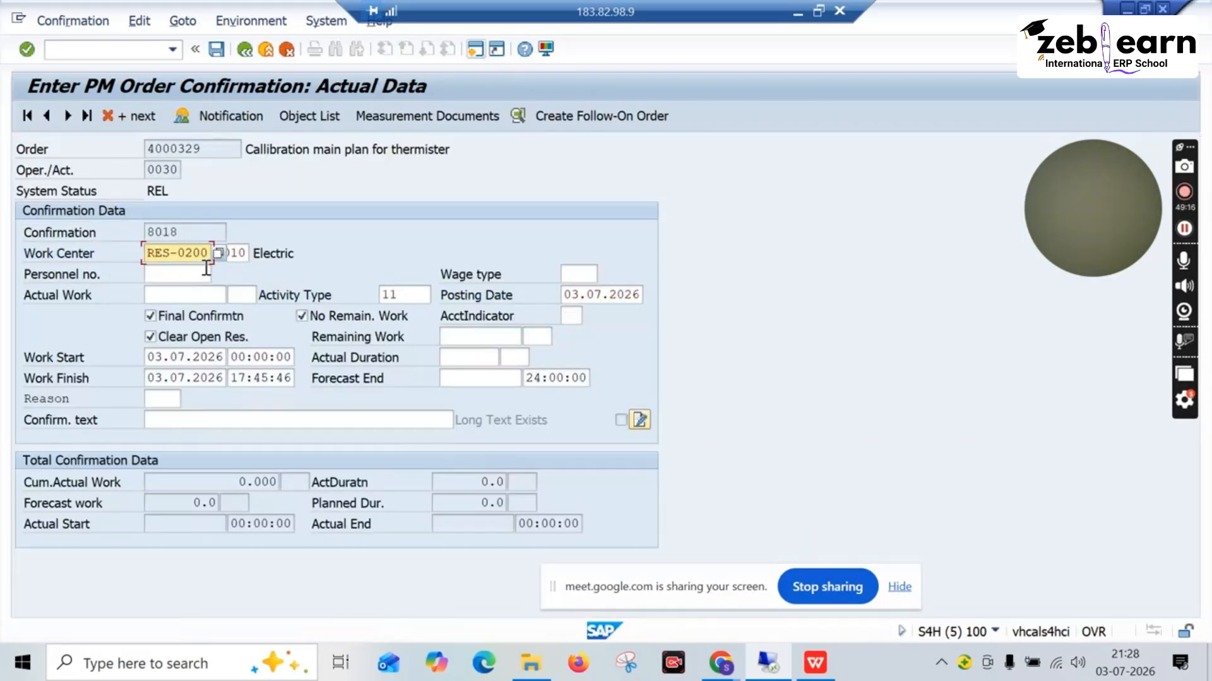
left_click(243, 296)
type("HR")
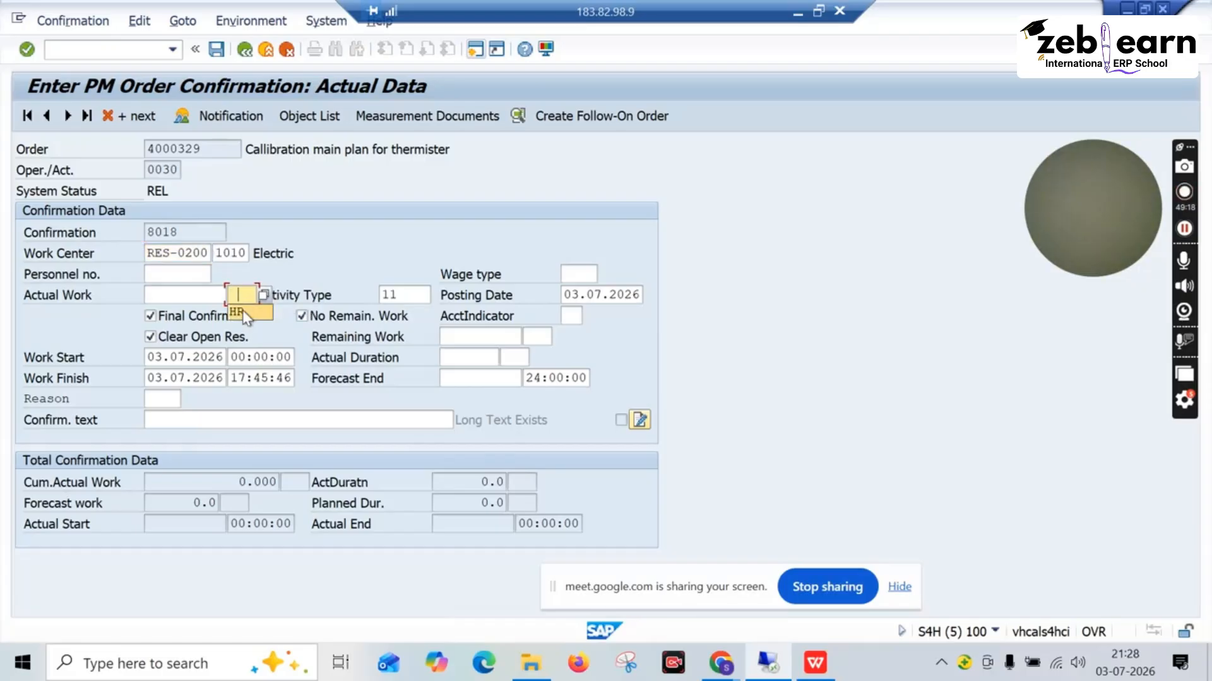
key("Return")
key("Return")
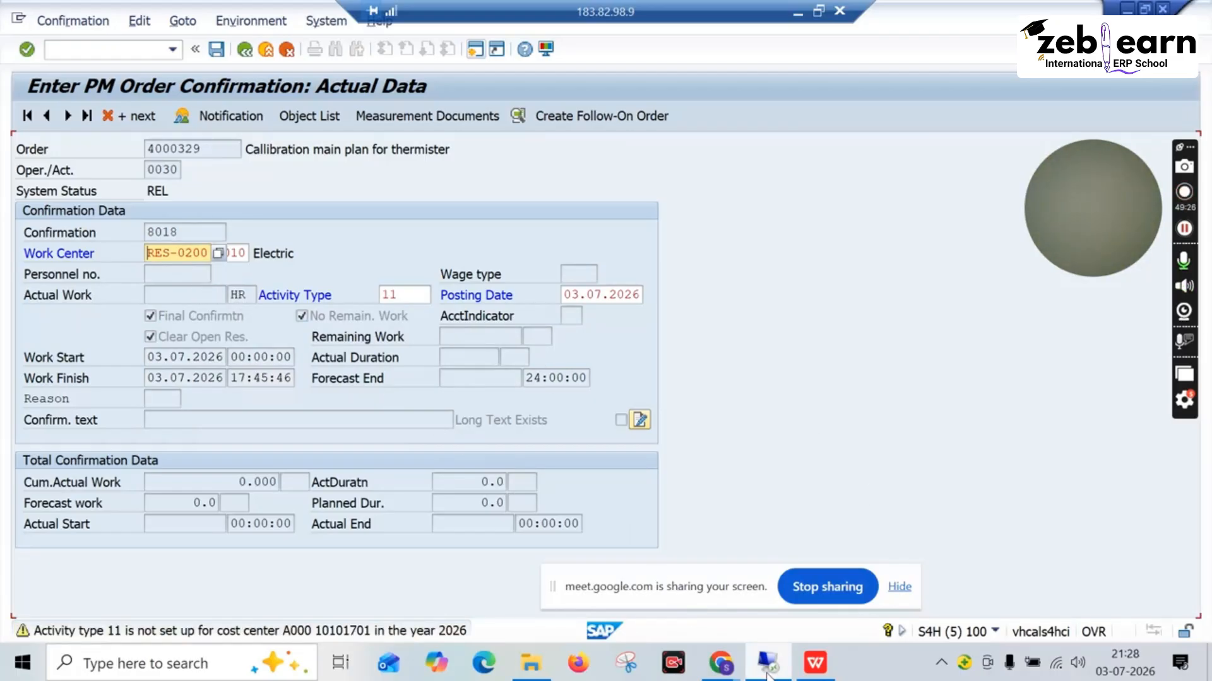
Try to re-enter activity type 11 for operation 0030 and accept the confirmation data
left_click(396, 297)
key("BackSpace")
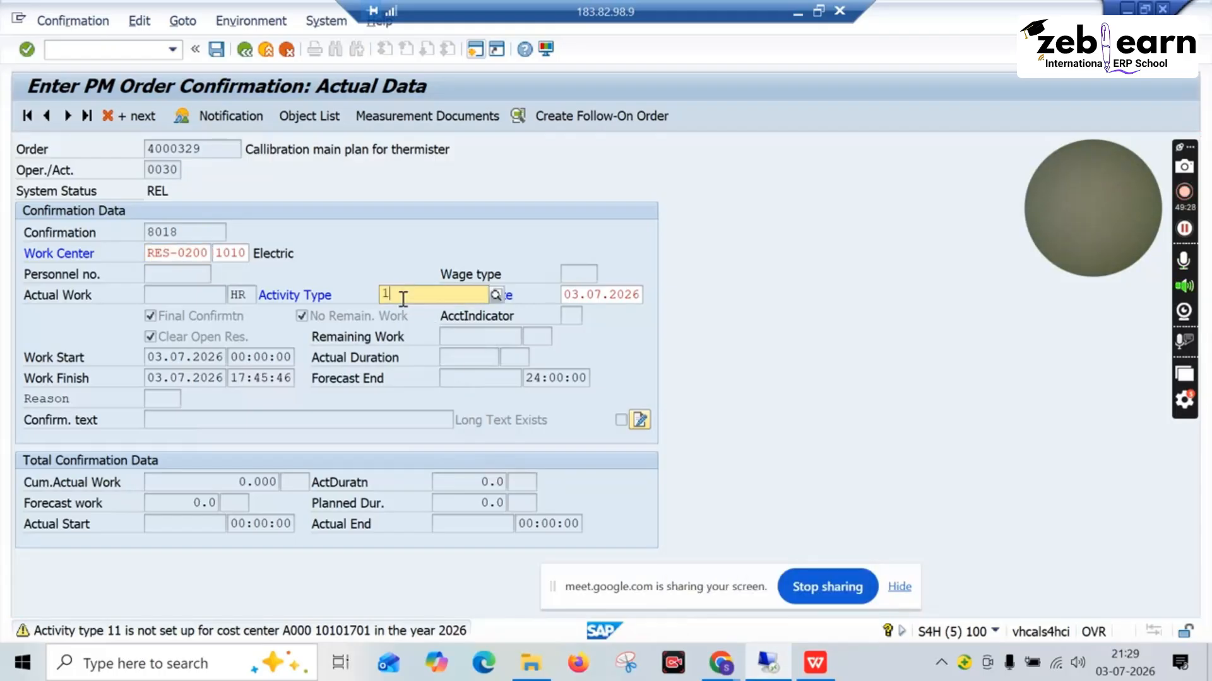
type("1")
key("Return")
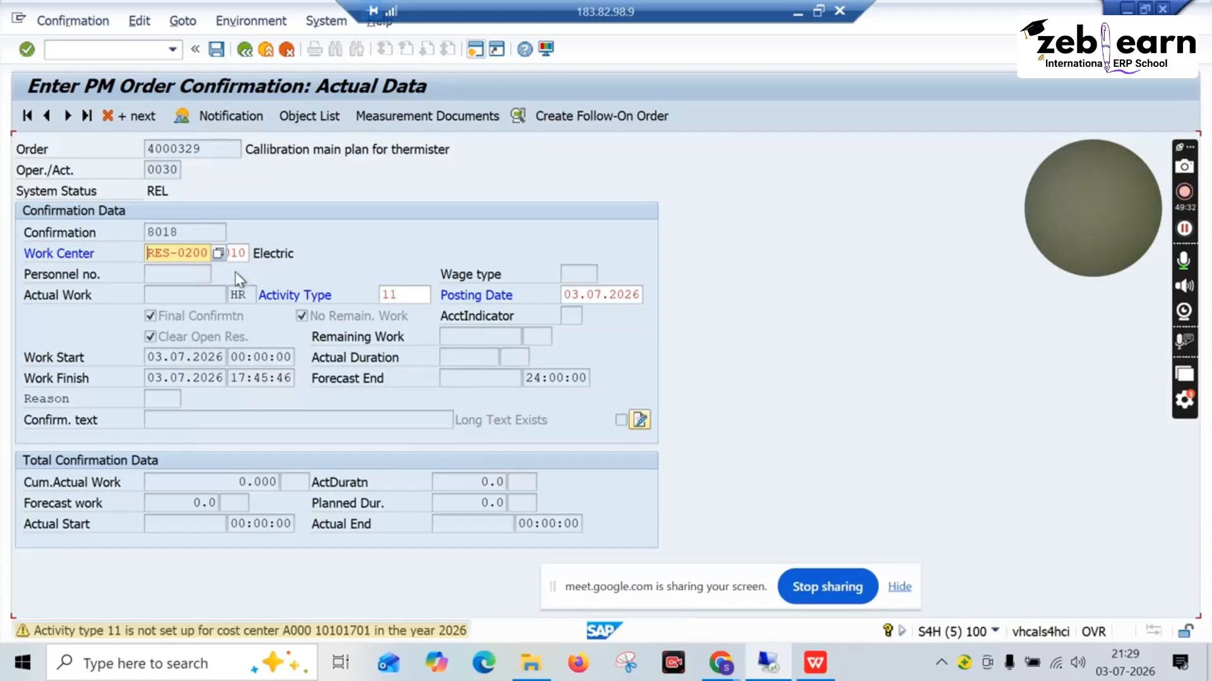
key("Return")
key("Return")
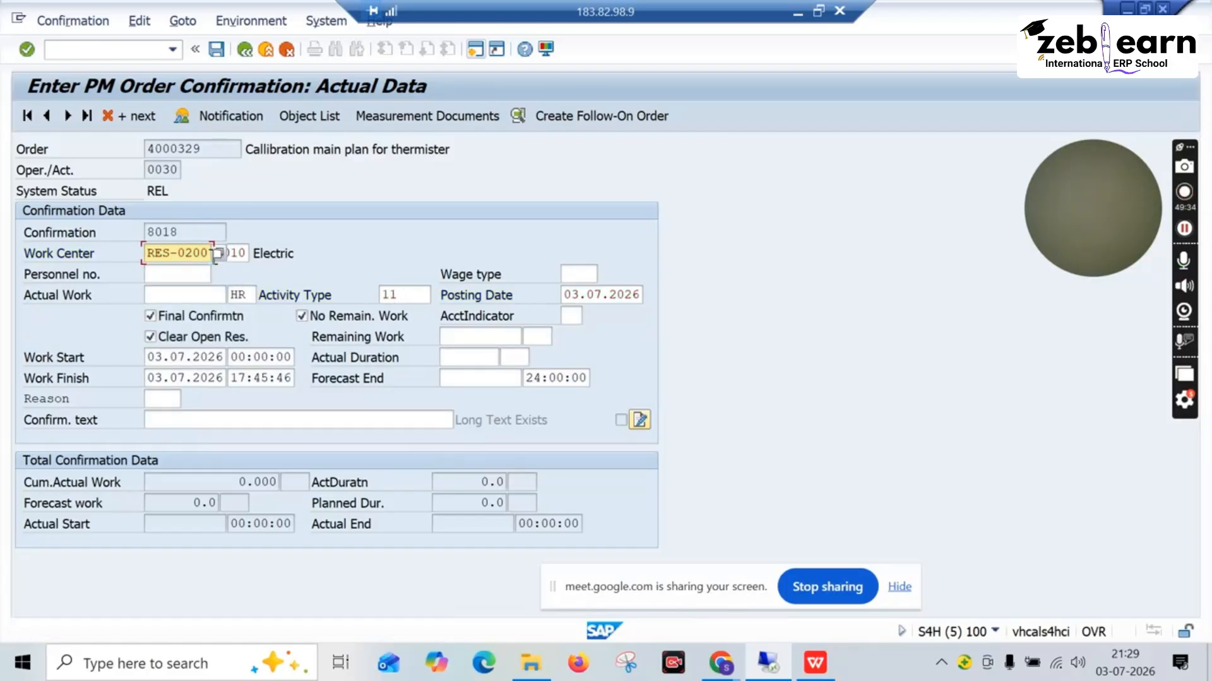
key("Return")
key("Return")
key("Return")
key("Return")
left_click(402, 297)
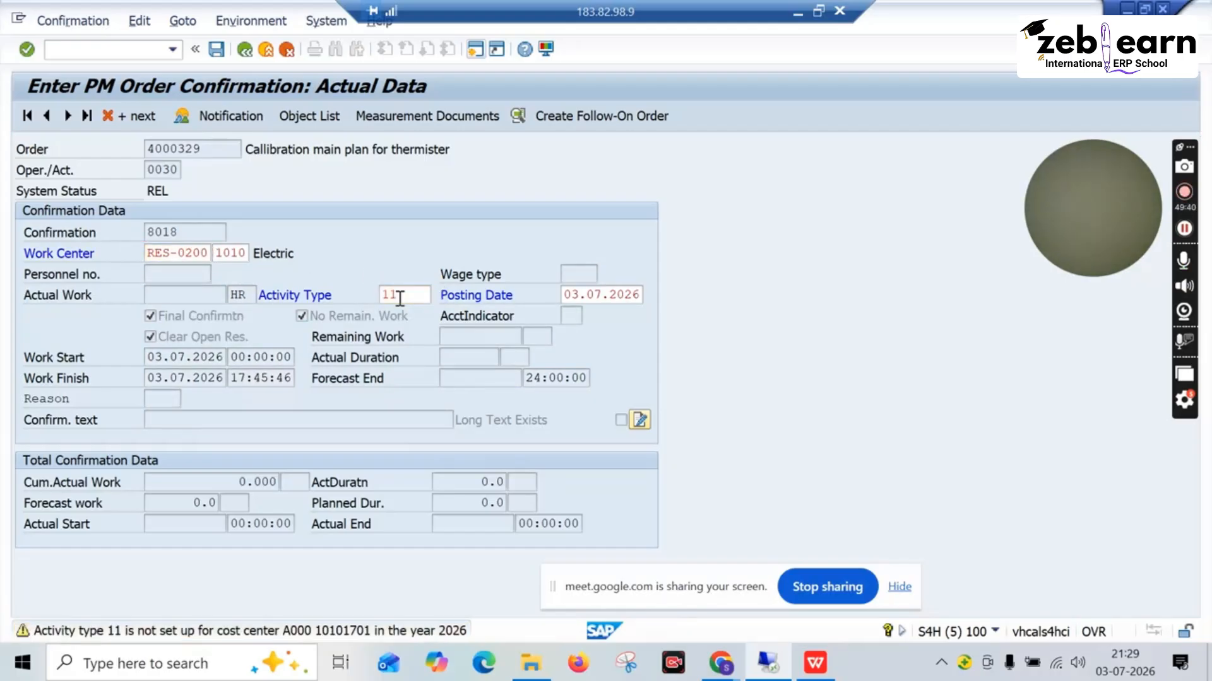
left_click(398, 297)
key("Return")
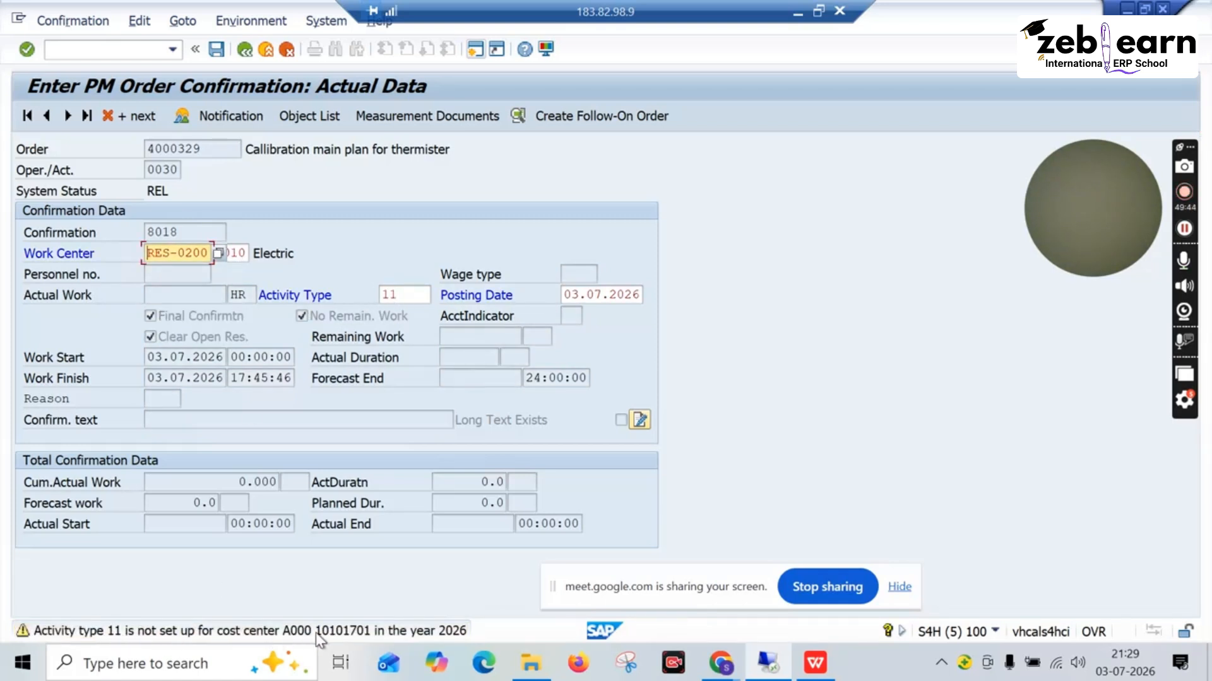
key("Return")
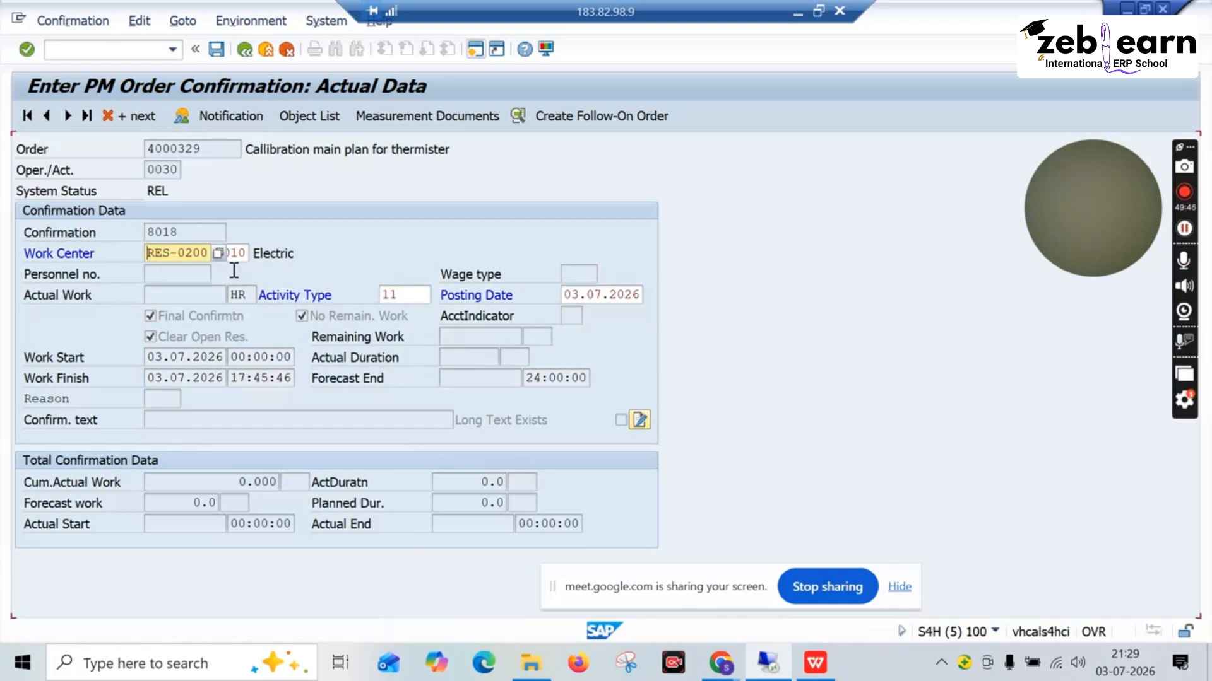
key("Return")
Try to enter actual work of 1 HR in the confirmation data of operation 0030
left_click(168, 300)
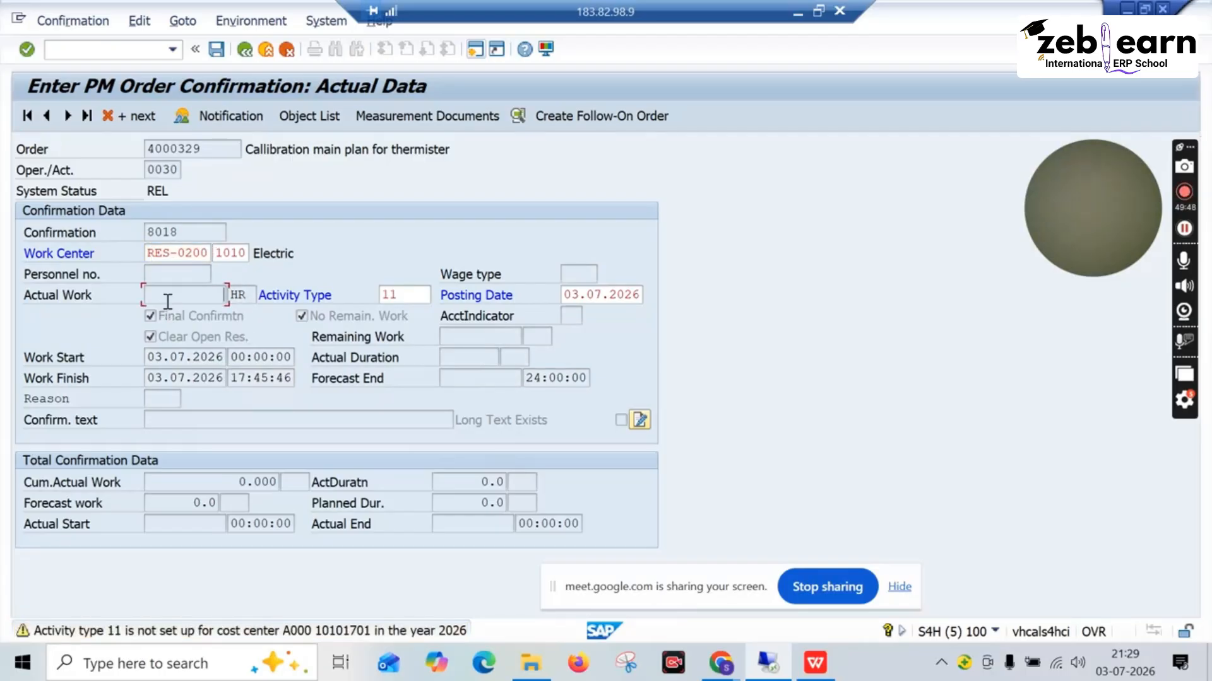
key("Return")
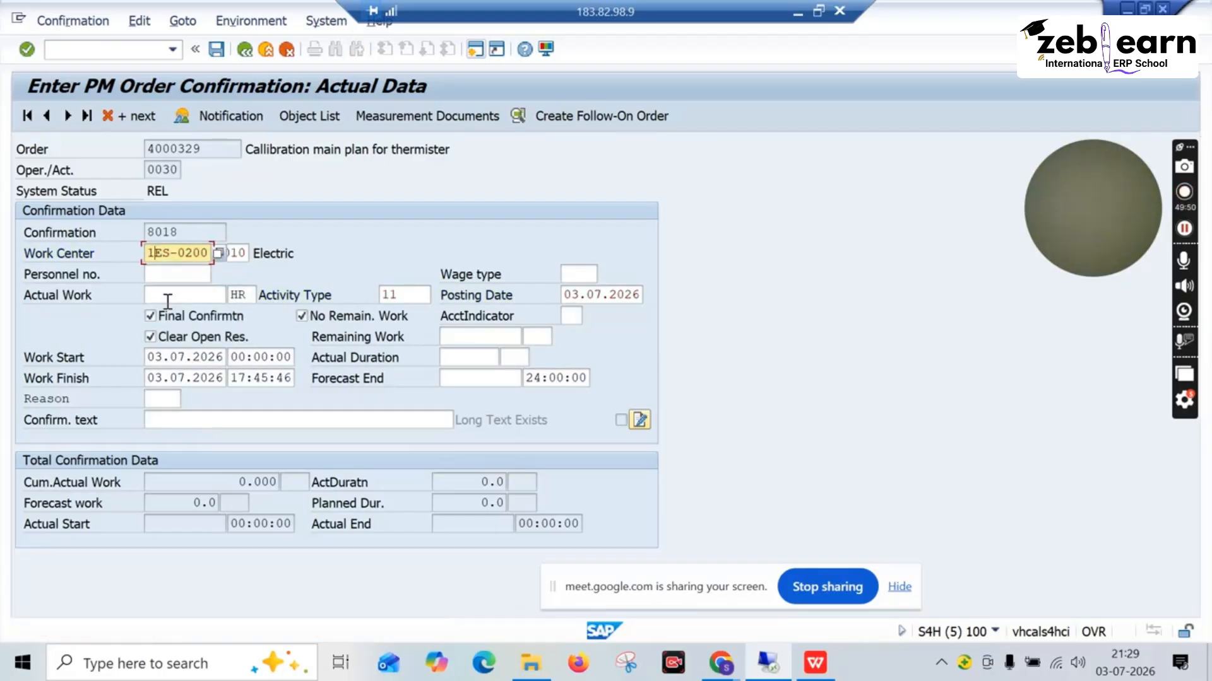
left_click(168, 301)
type("1")
key("Return")
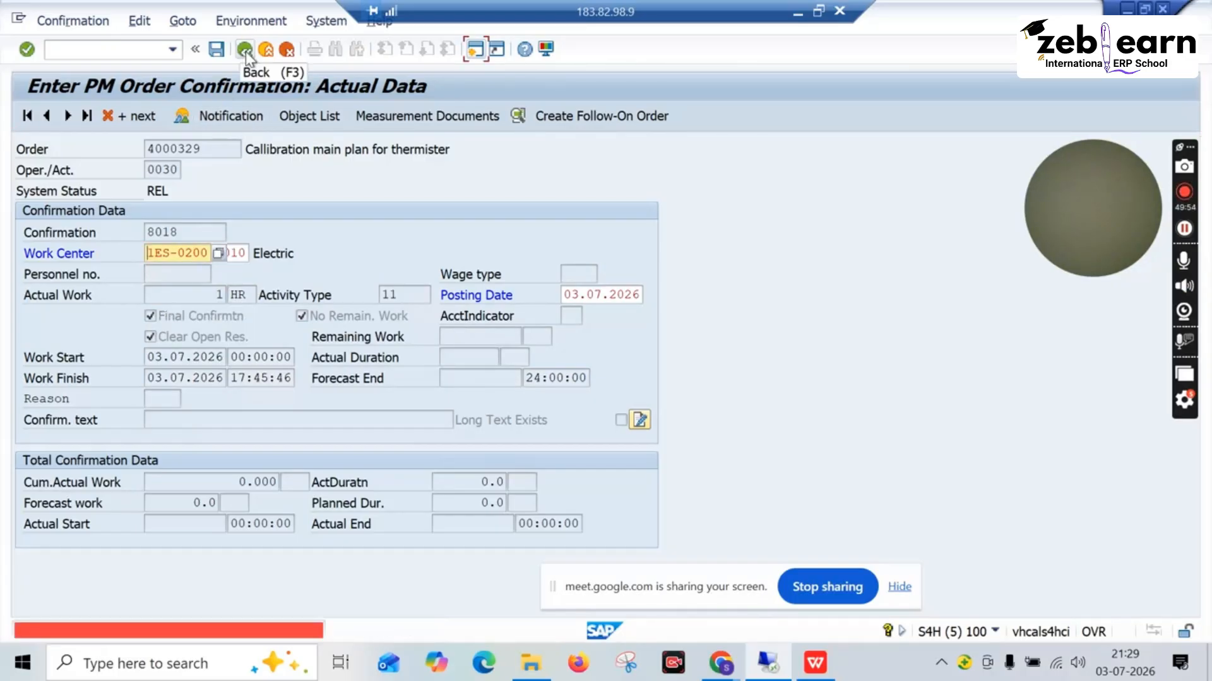
Exit the confirmation of operation 0030 without saving the entered data
left_click(779, 667)
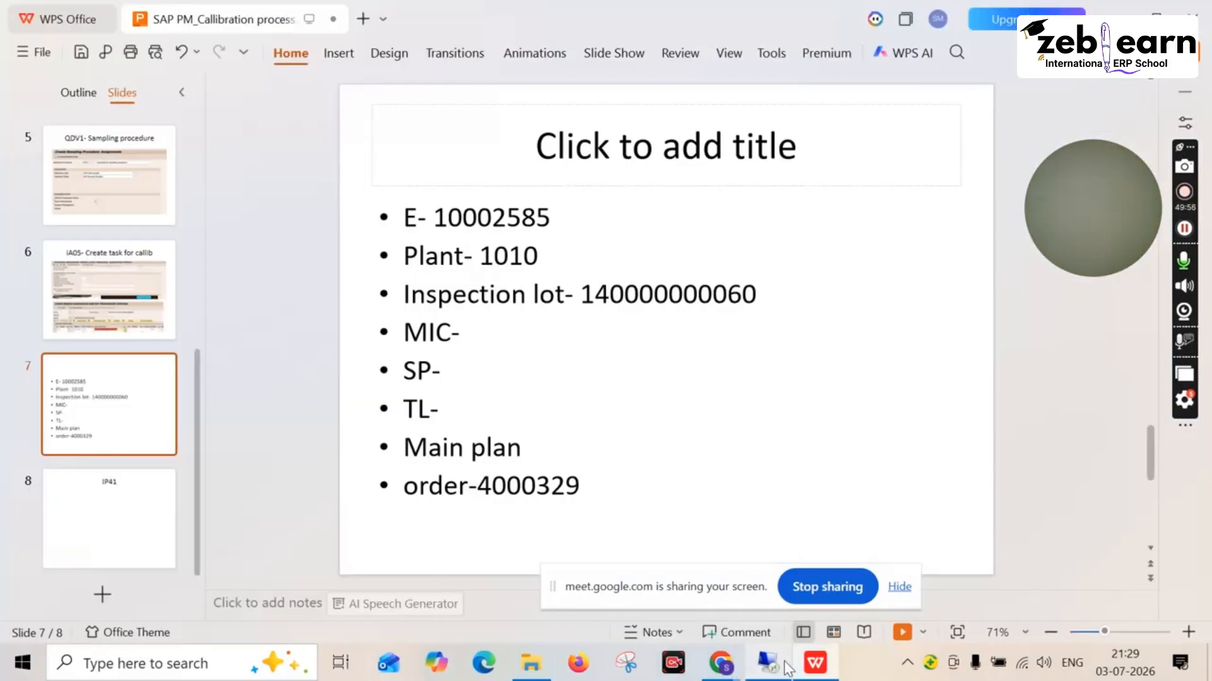
left_click(766, 662)
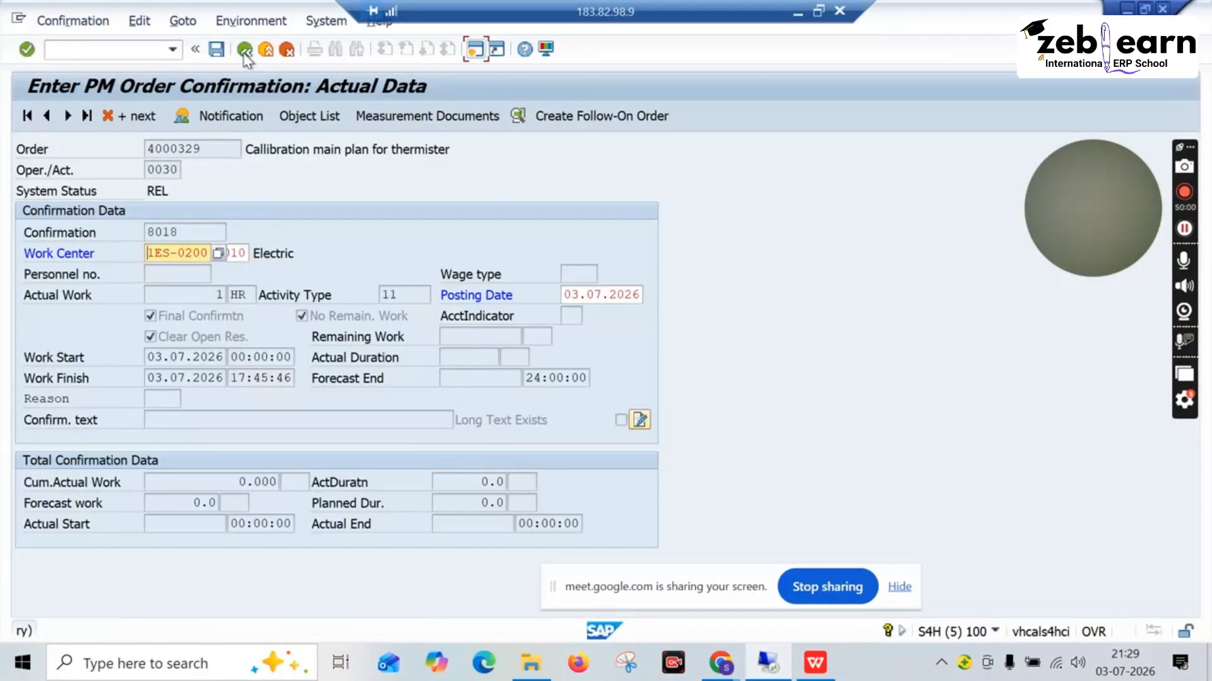
left_click(285, 51)
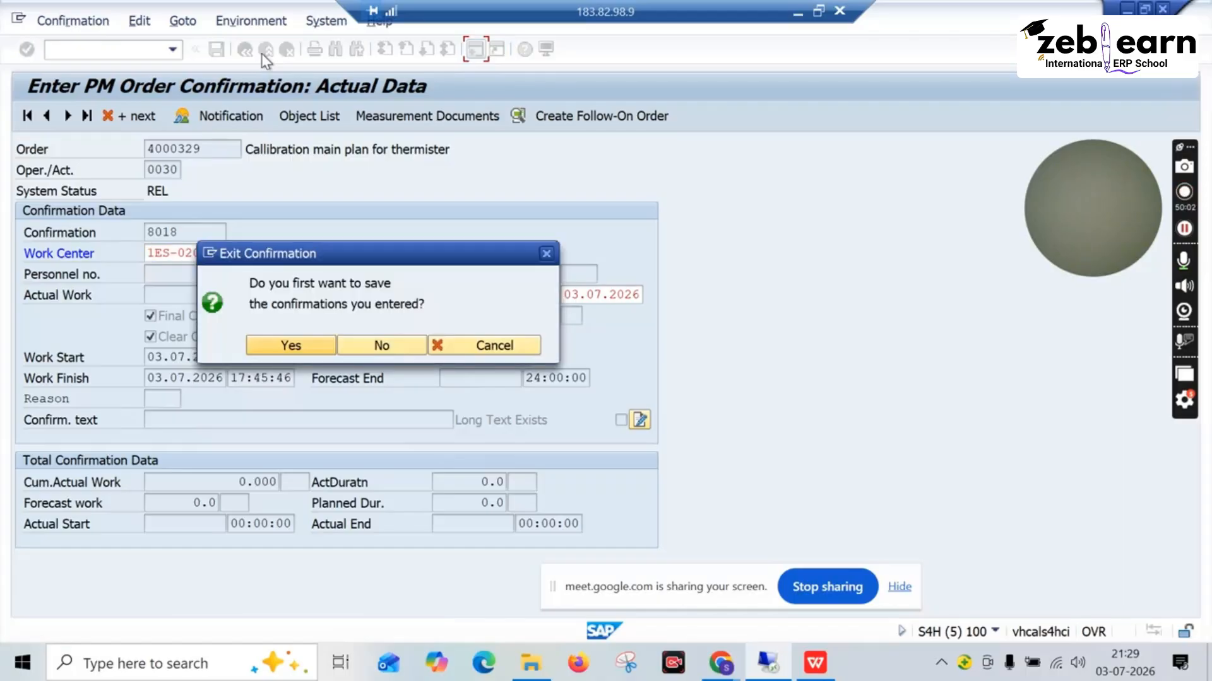
left_click(381, 346)
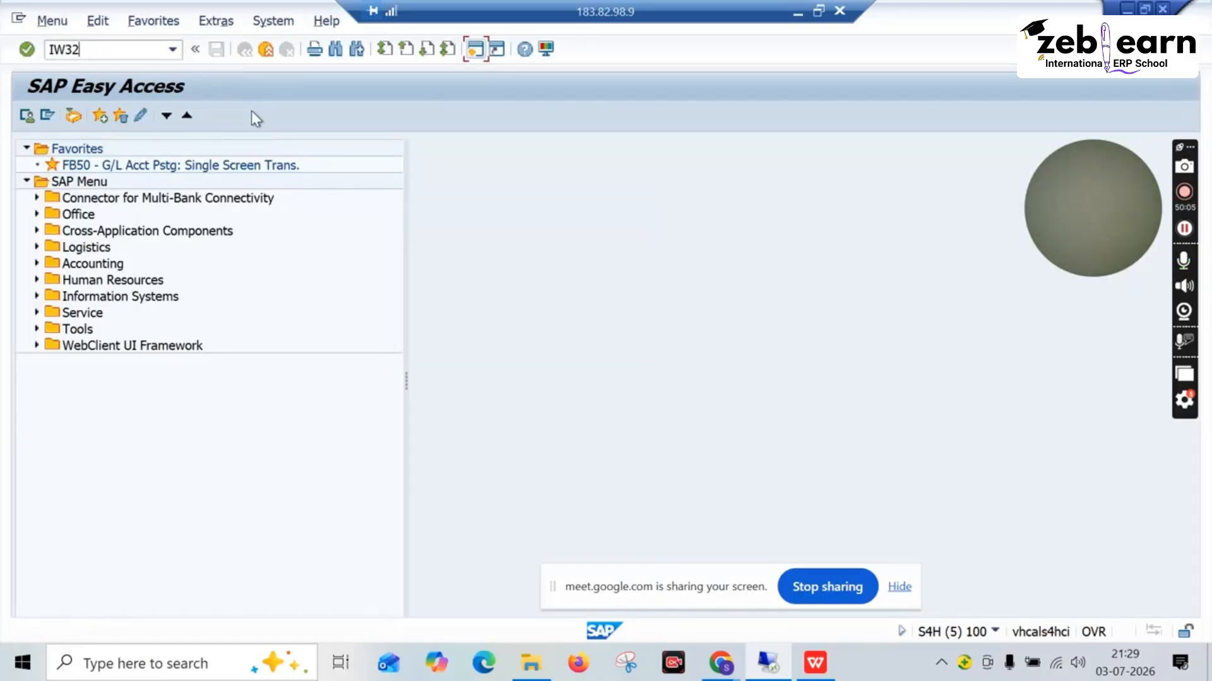
Open the thermister calibration order for change in IW32 and display its operations
key("Return")
key("Return")
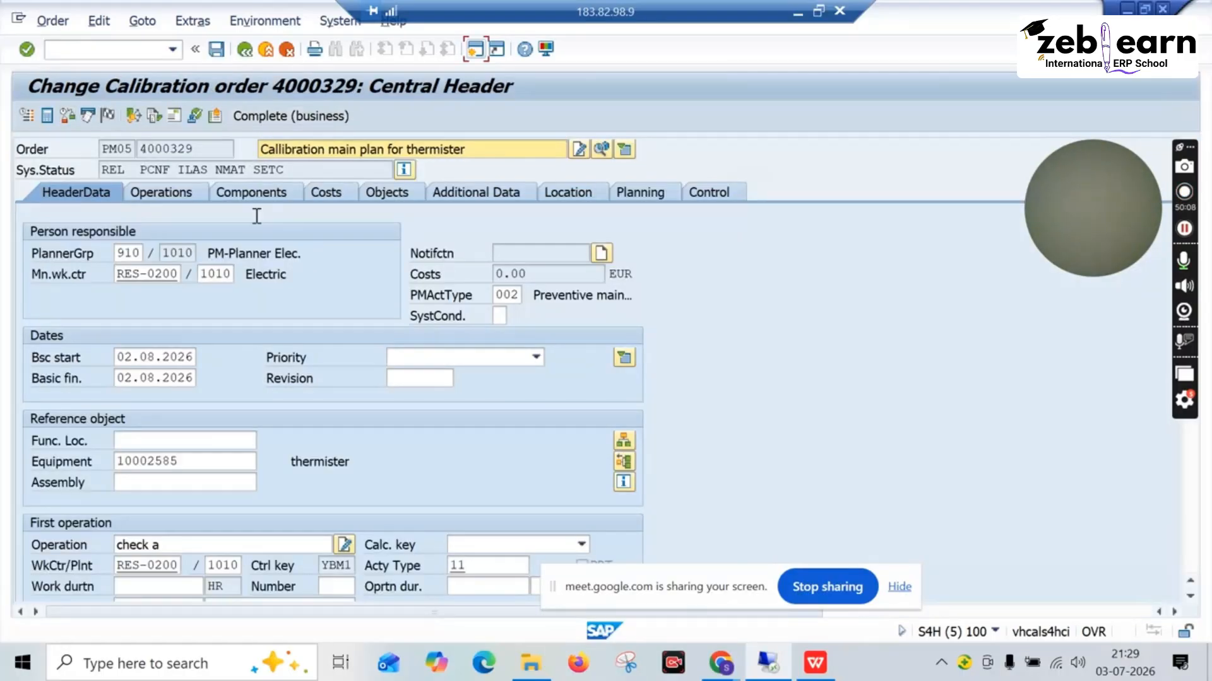
left_click(190, 192)
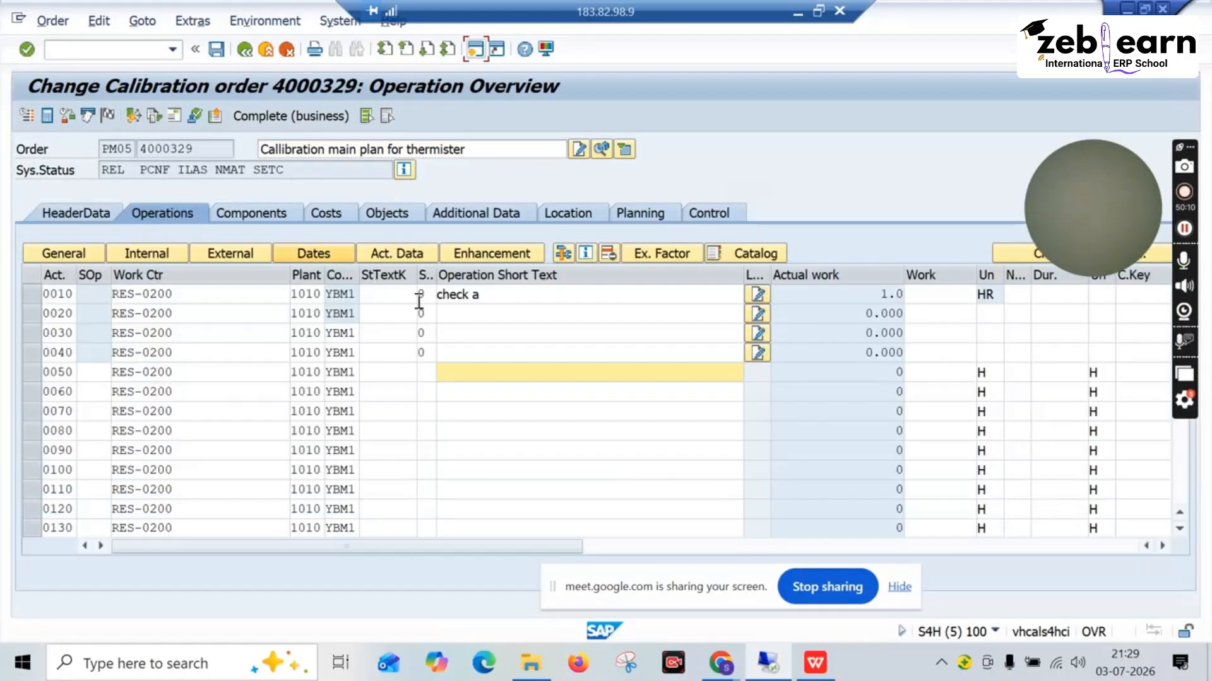
Clear the 0 before the operation short text for operations 0020, 0030 and 0040, and save the order on exit
left_click(431, 314)
key("BackSpace")
left_click(422, 332)
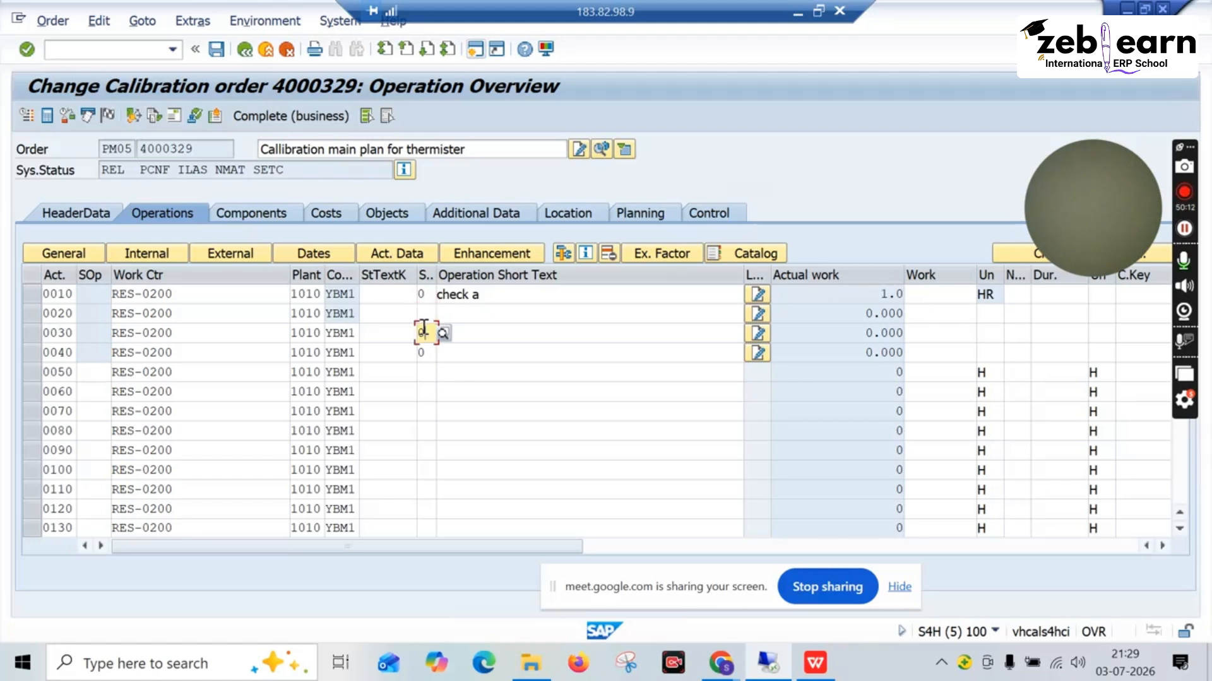
left_click(431, 350)
key("BackSpace")
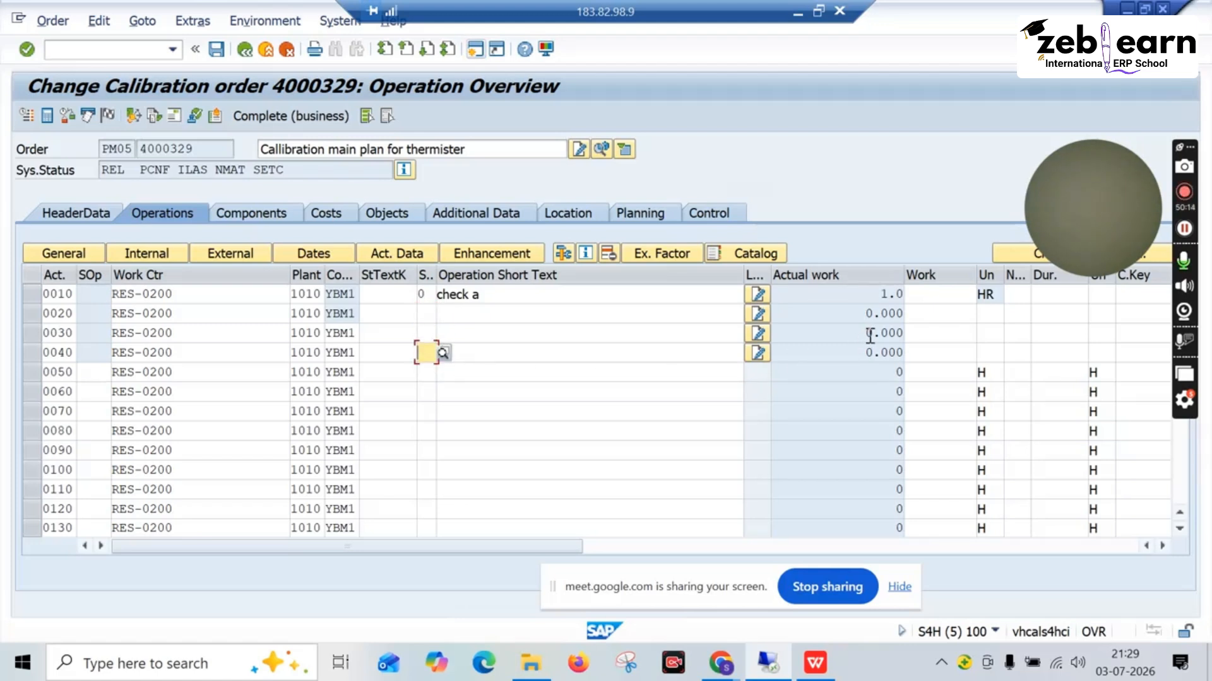
key("Return")
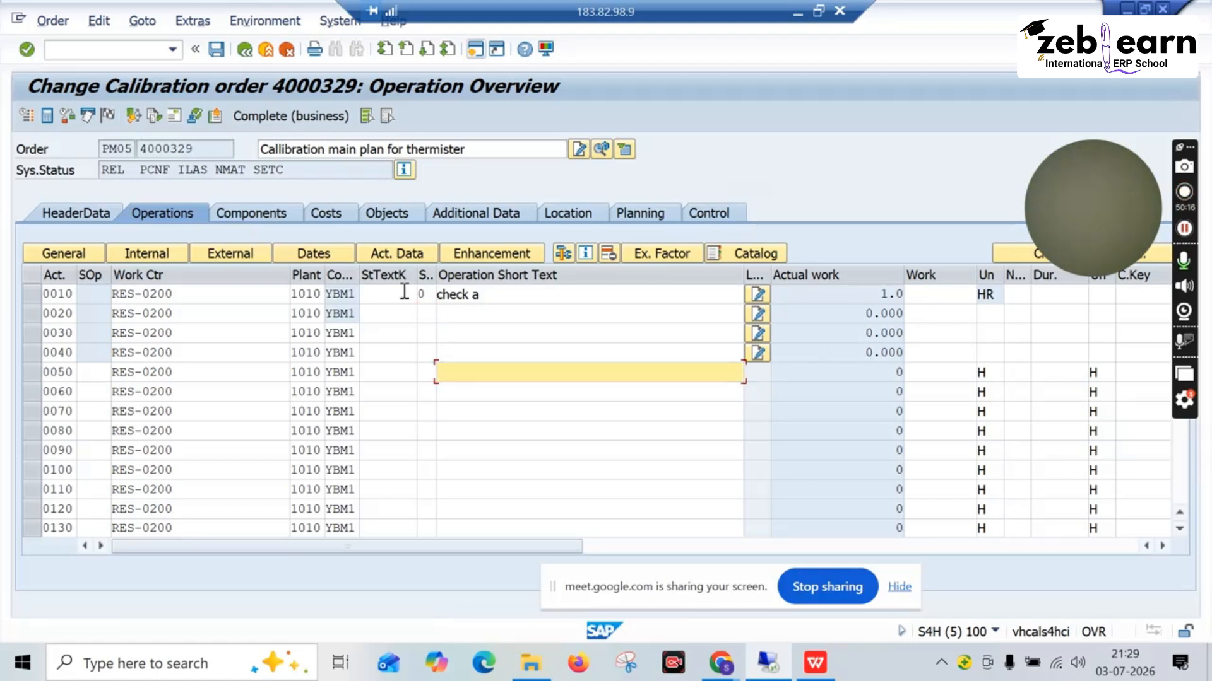
left_click(246, 51)
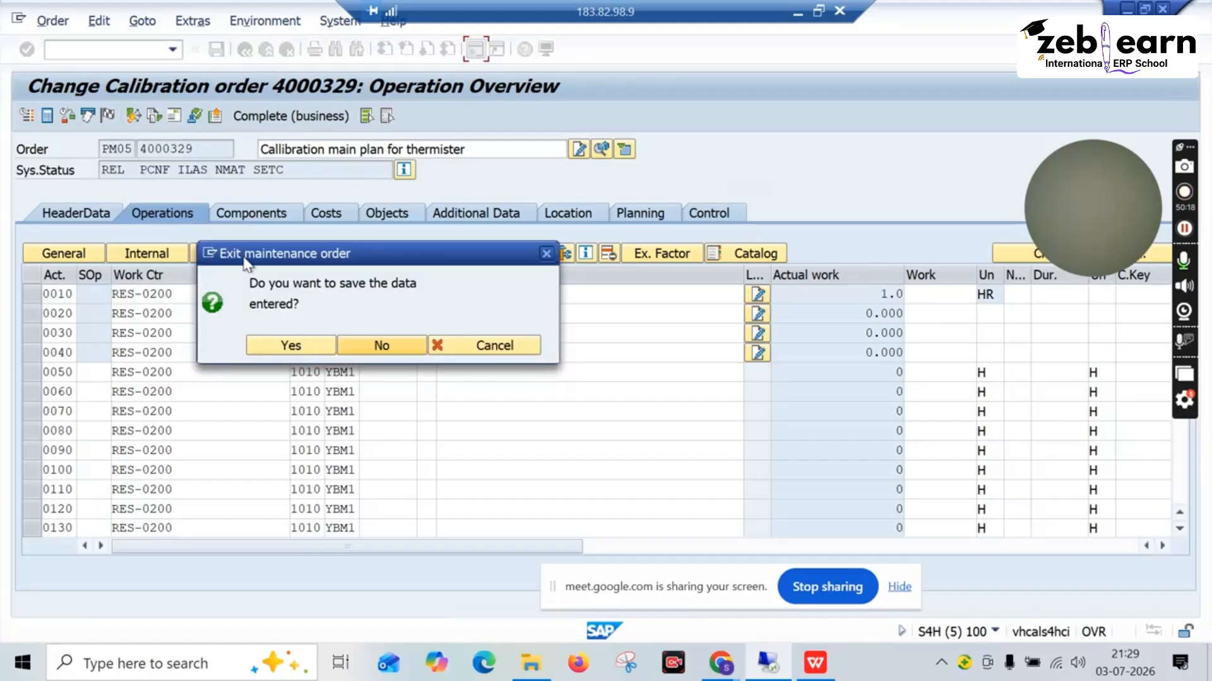
left_click(280, 346)
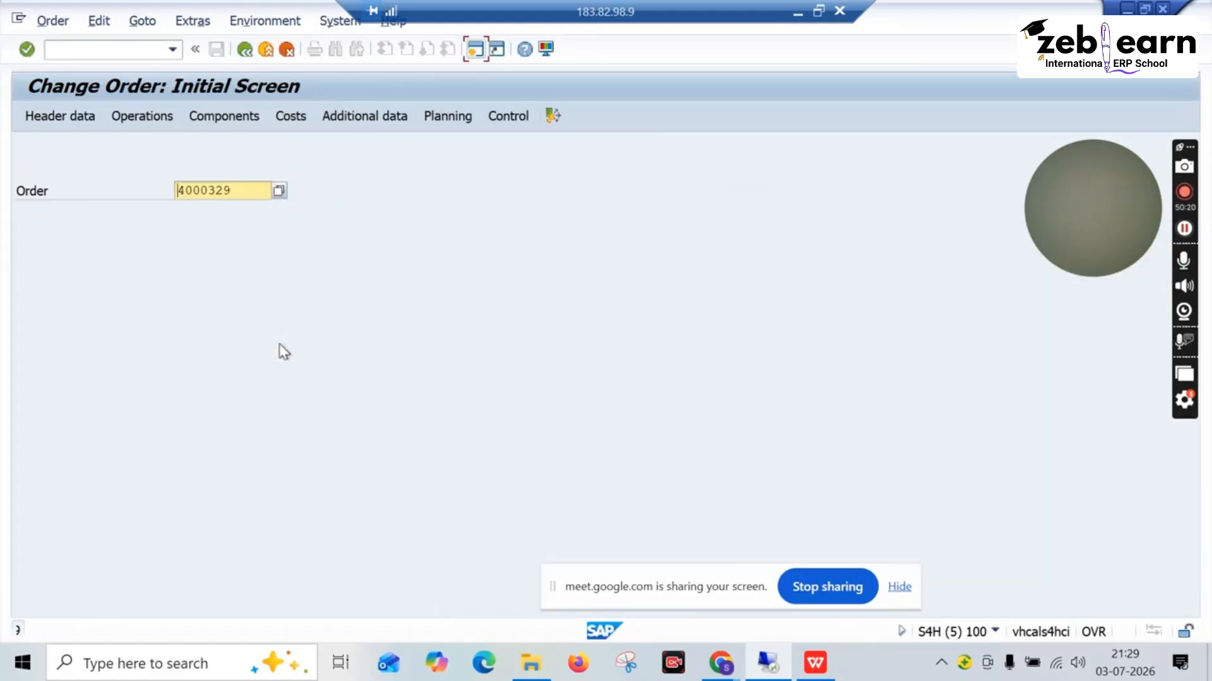
left_click(245, 50)
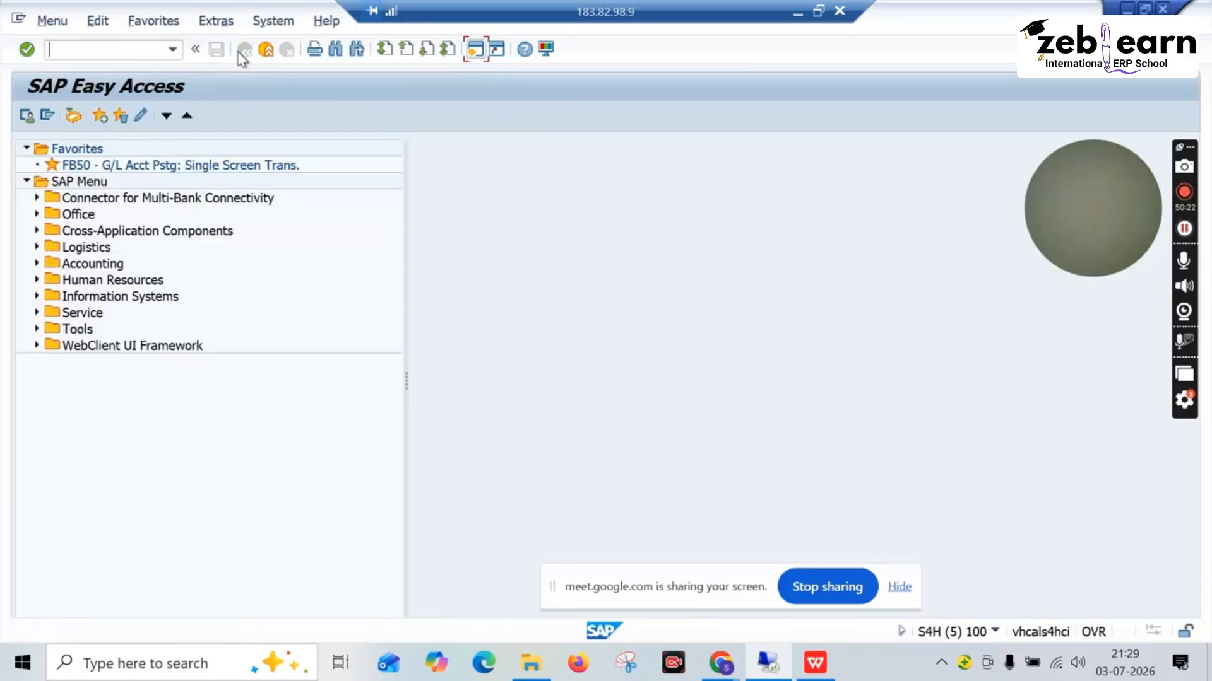
Start the order confirmation again for the thermister calibration order and open the actual data of operation 0030
left_click(119, 56)
key("Return")
key("Return")
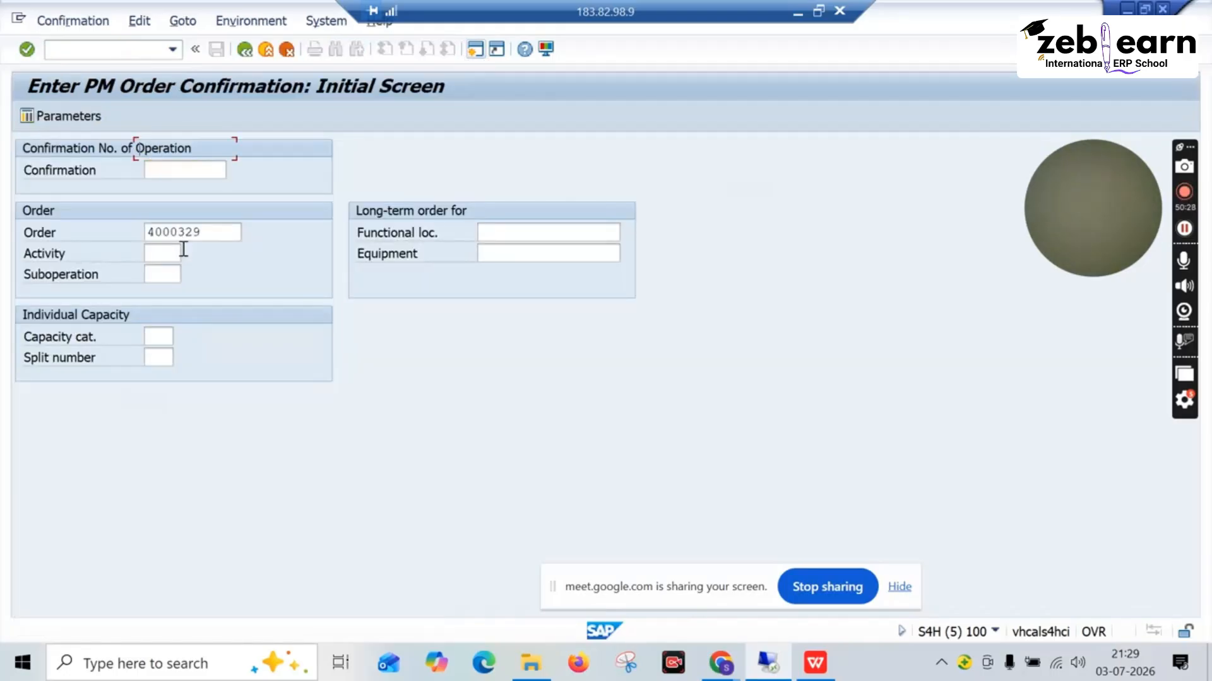
double_click(166, 234)
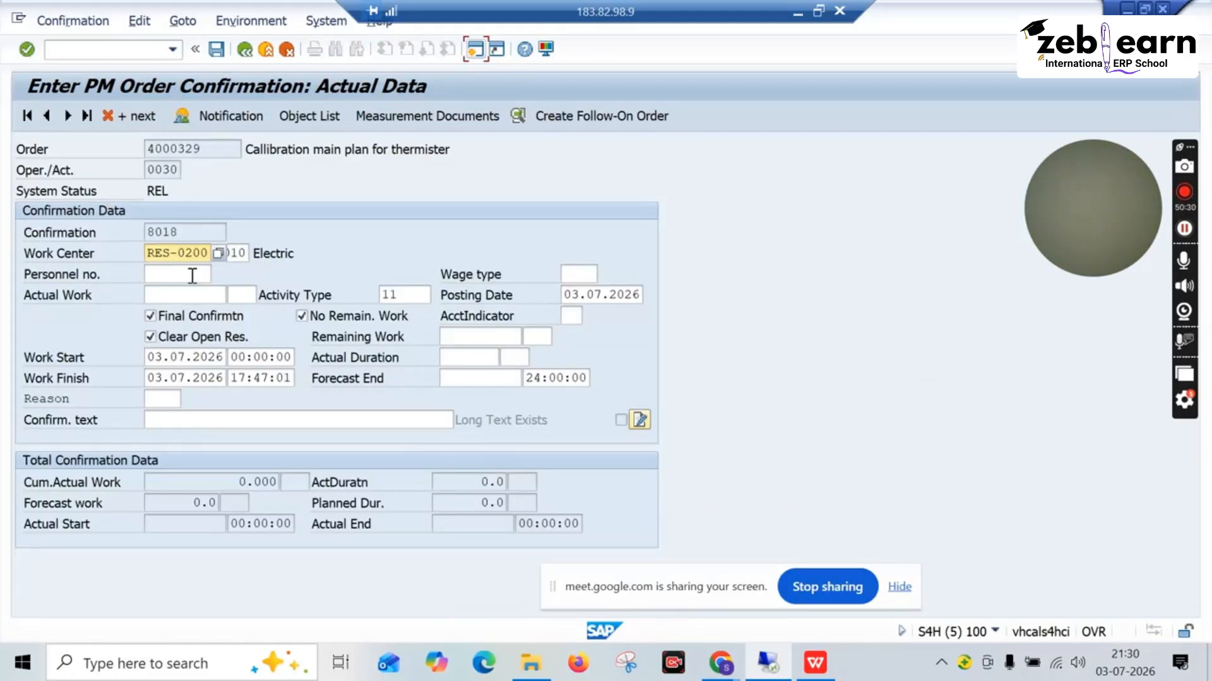
Enter 1 HR of actual work for operation 0030 and save its confirmation
left_click(204, 296)
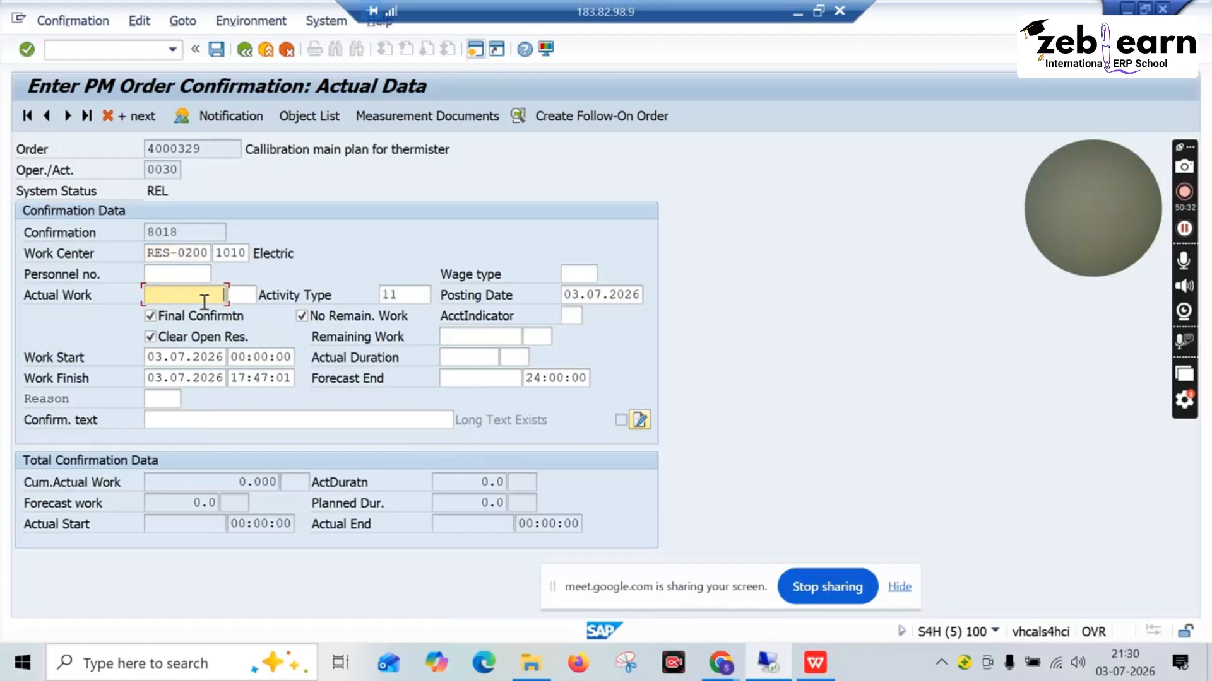
type("1")
left_click(242, 296)
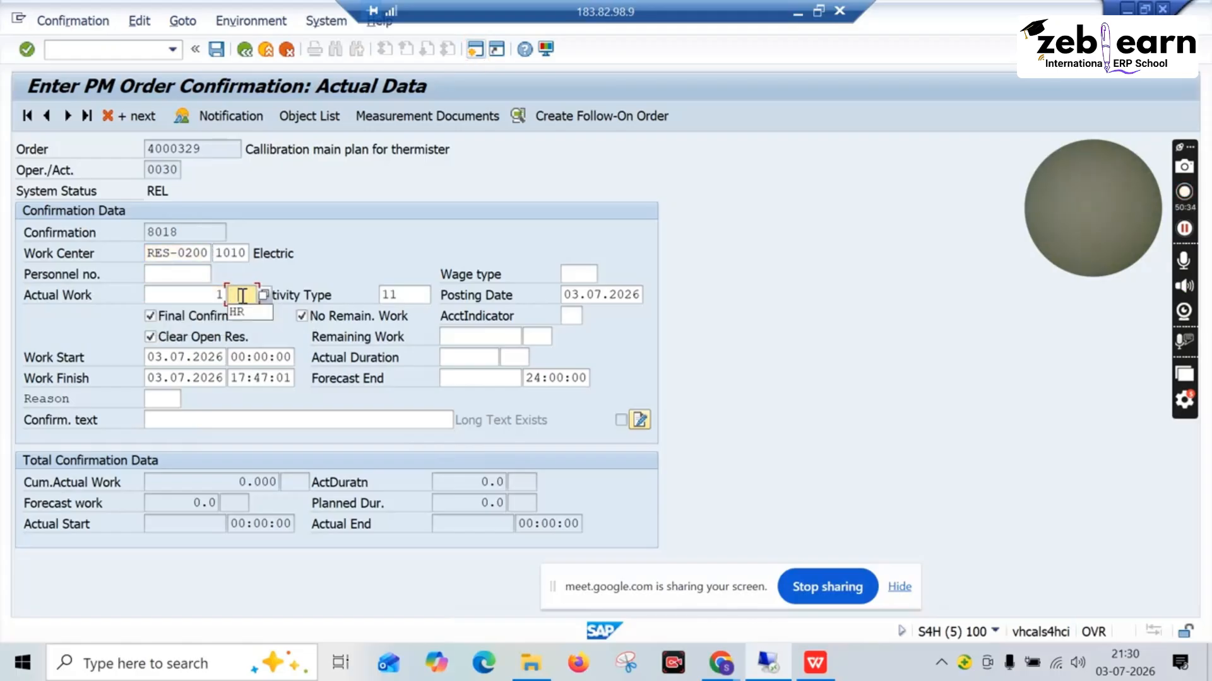
left_click(240, 312)
key("Return")
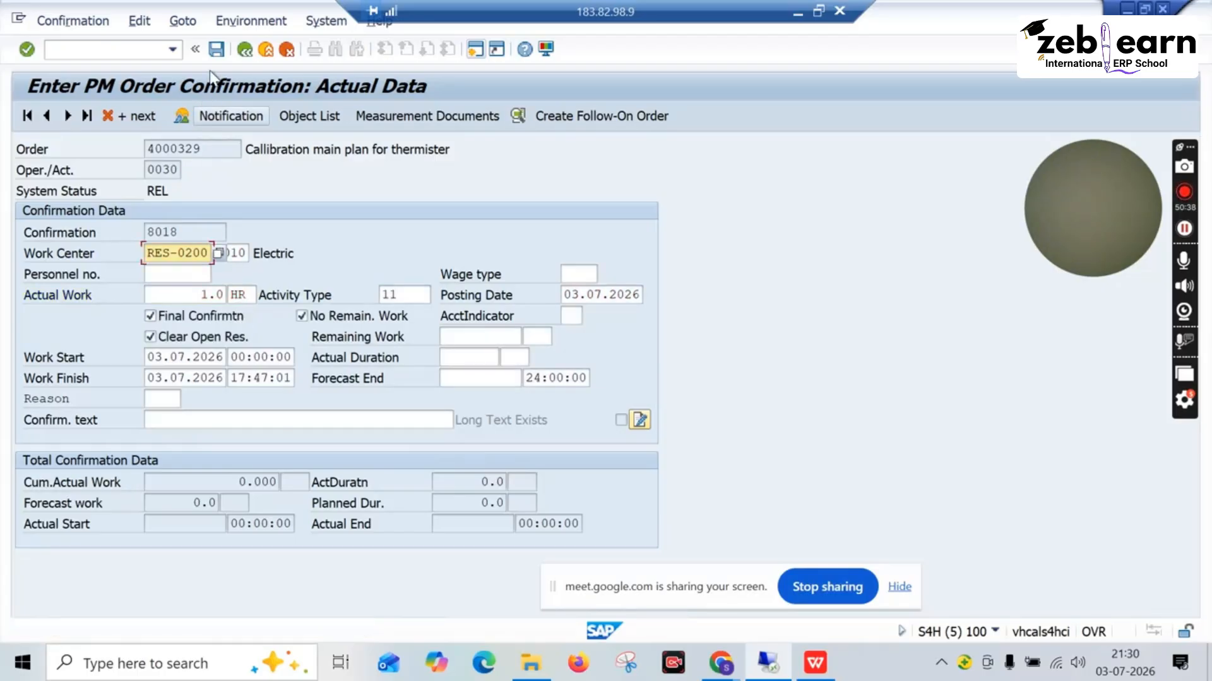
left_click(214, 54)
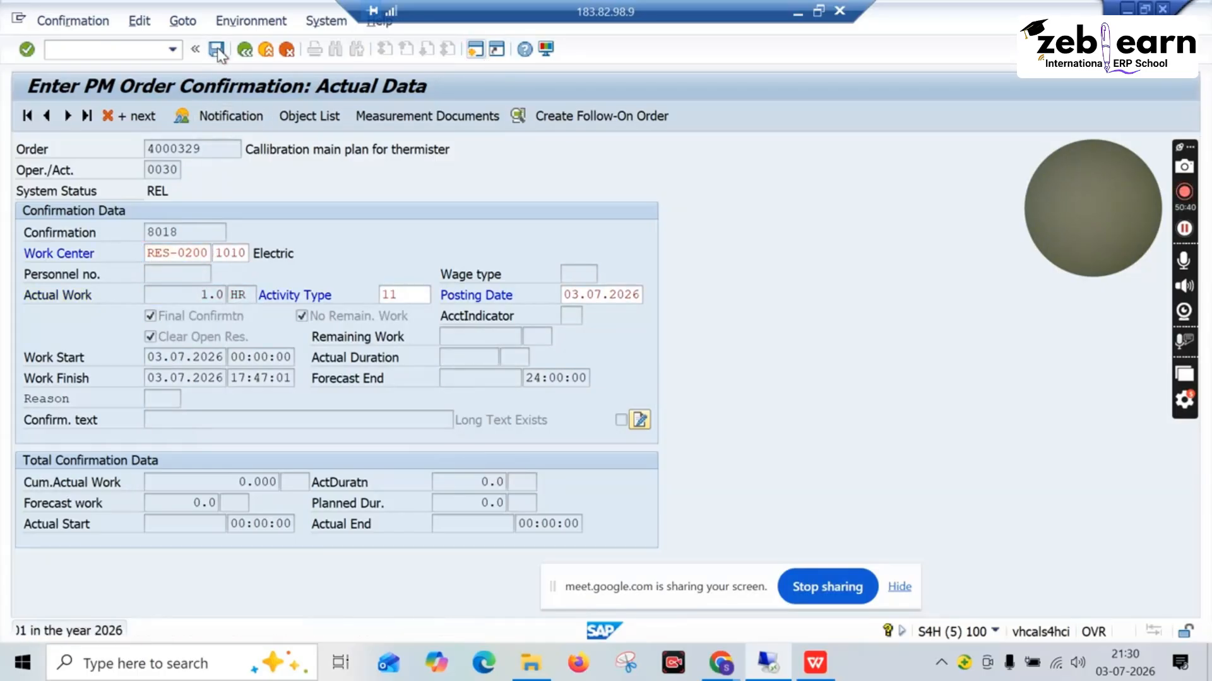
key("Return")
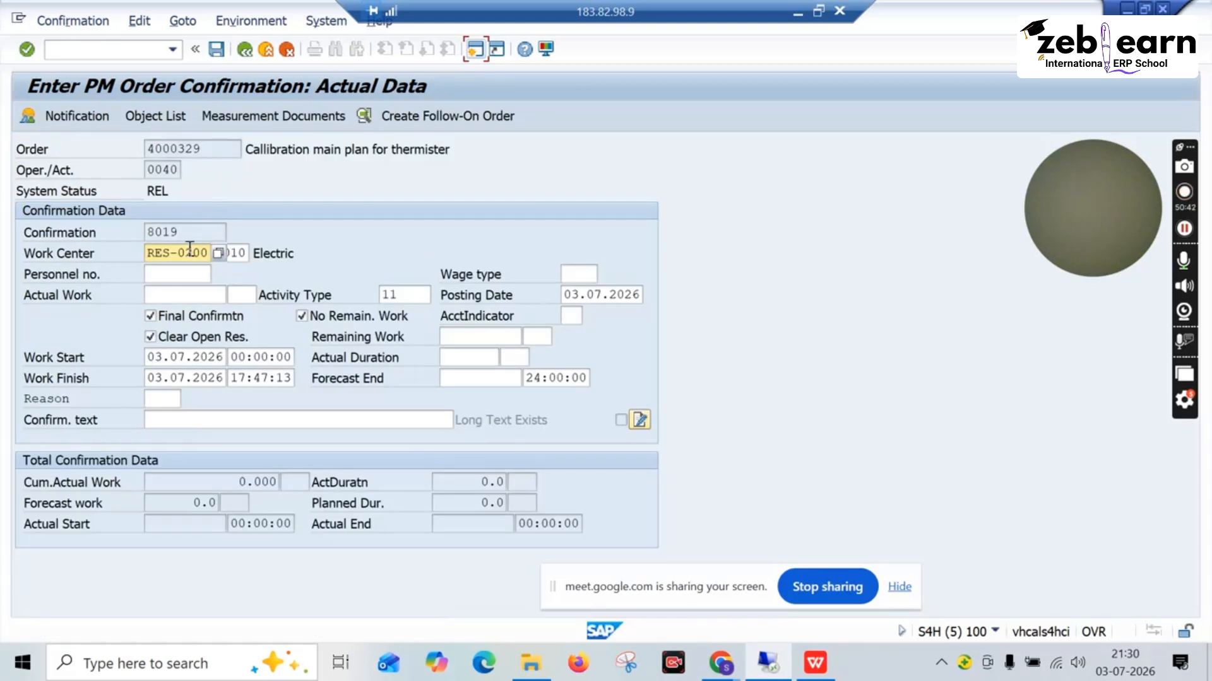
Enter 1 HR of actual work for operation 0040 and save its confirmation
left_click(201, 294)
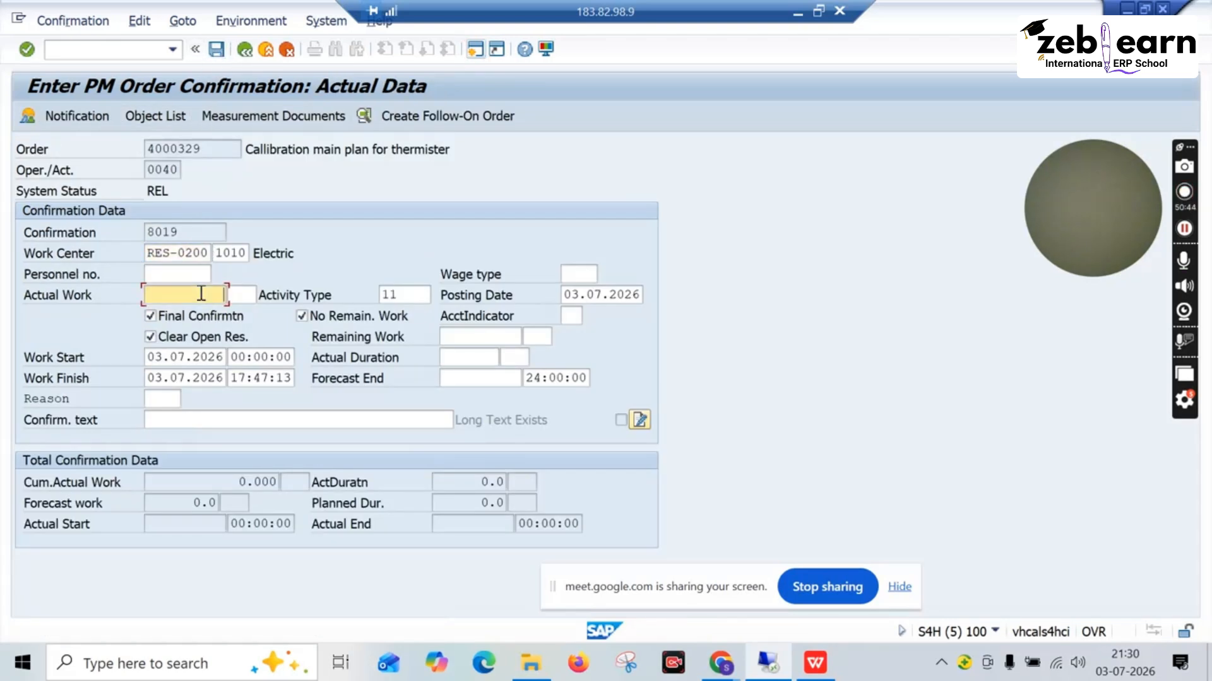
type("1")
key("Return")
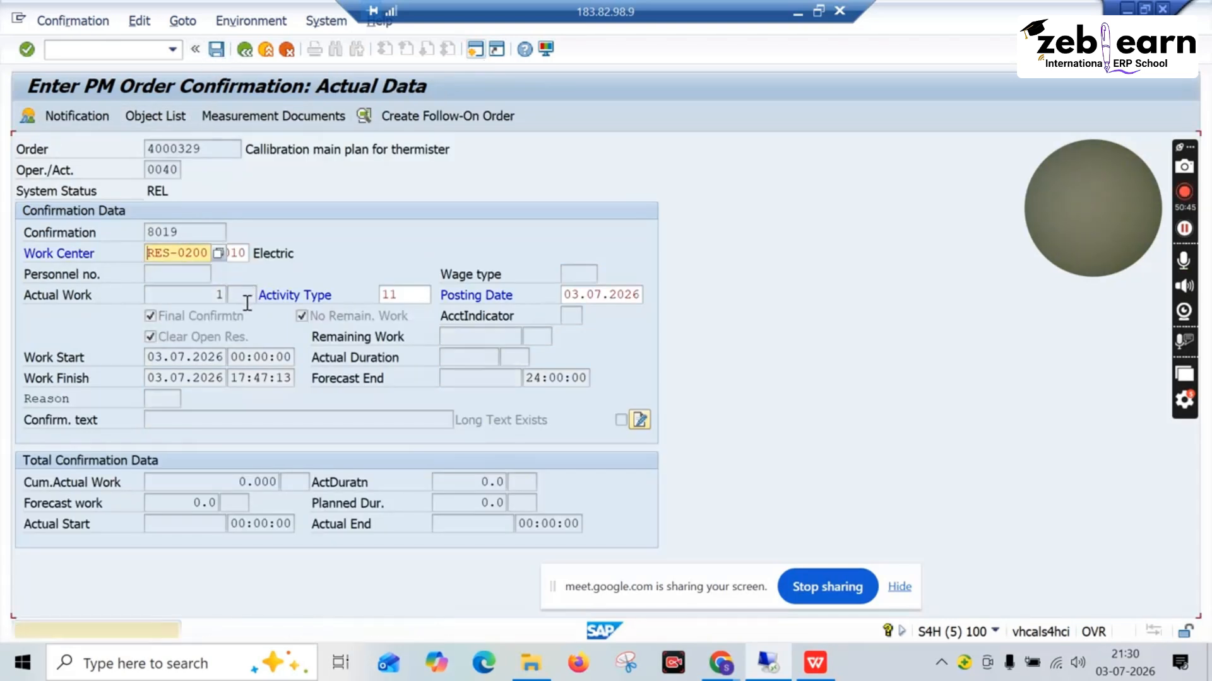
key("Return")
left_click(247, 298)
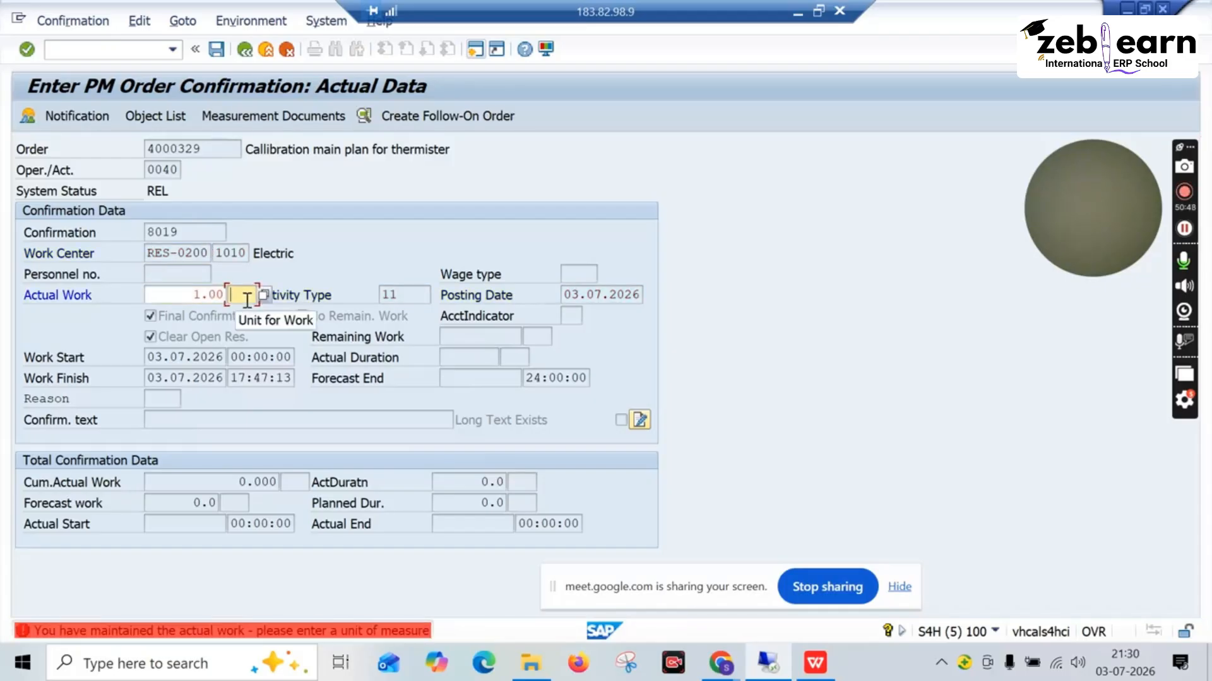
left_click(245, 298)
key("Return")
key("Return")
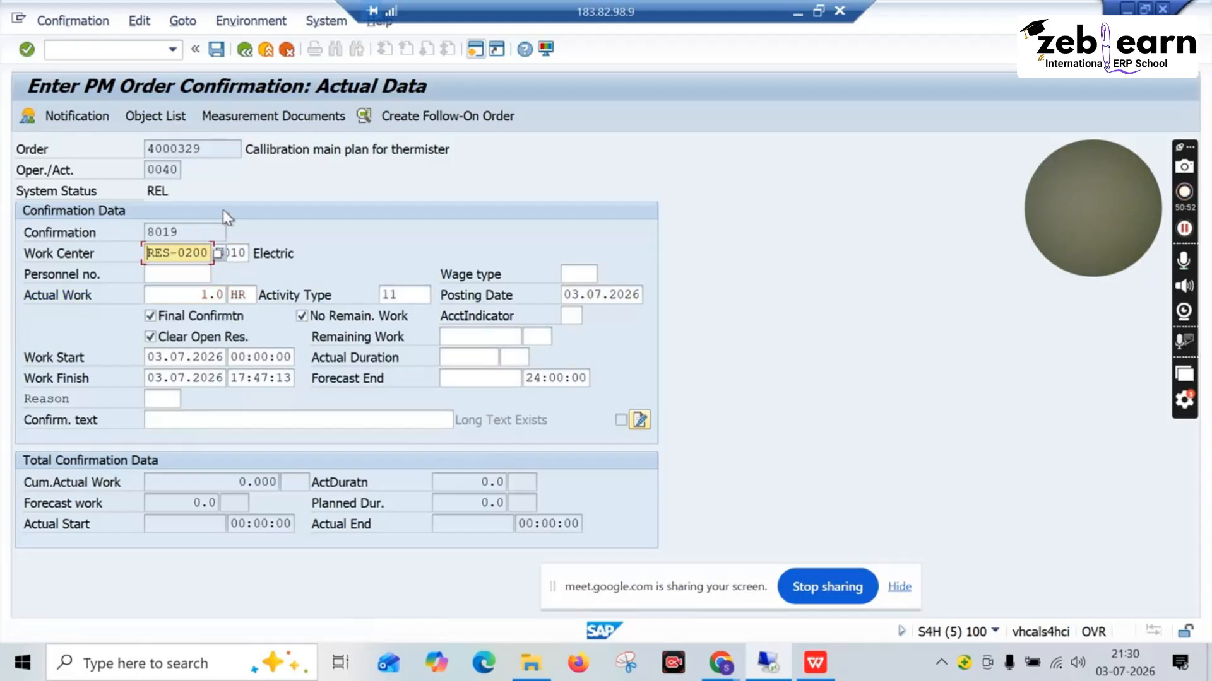
left_click(217, 49)
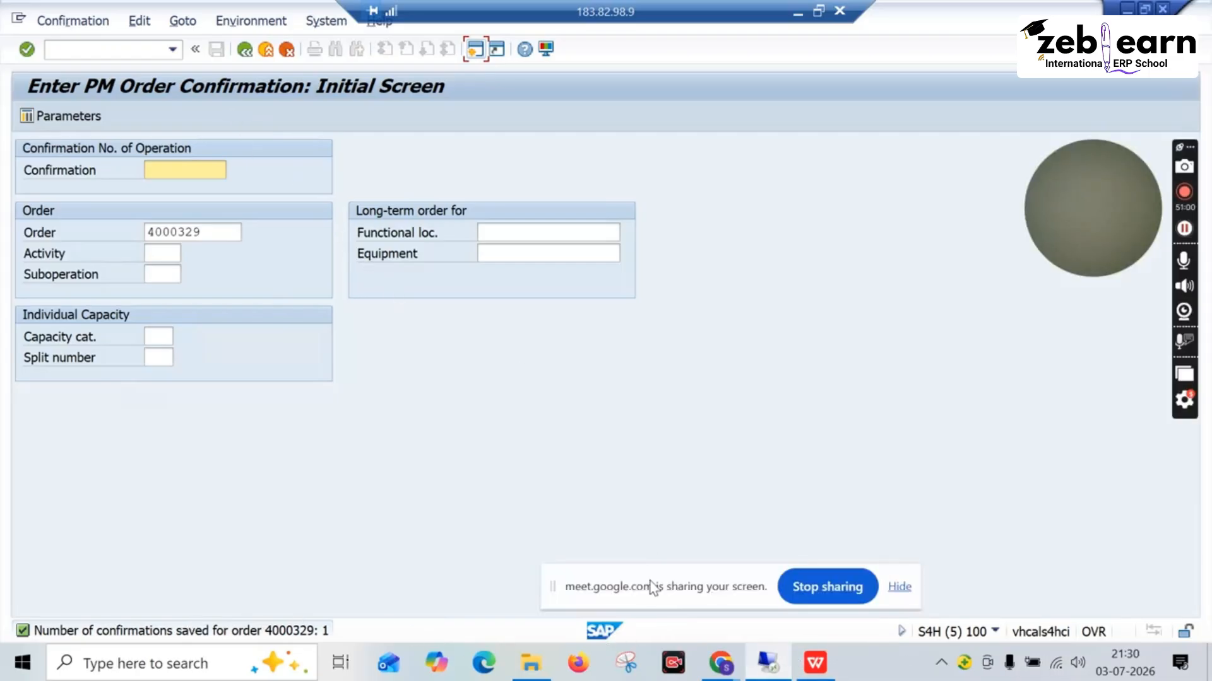
Leave the order confirmation and refresh the worklist of inspection lots
left_click(246, 52)
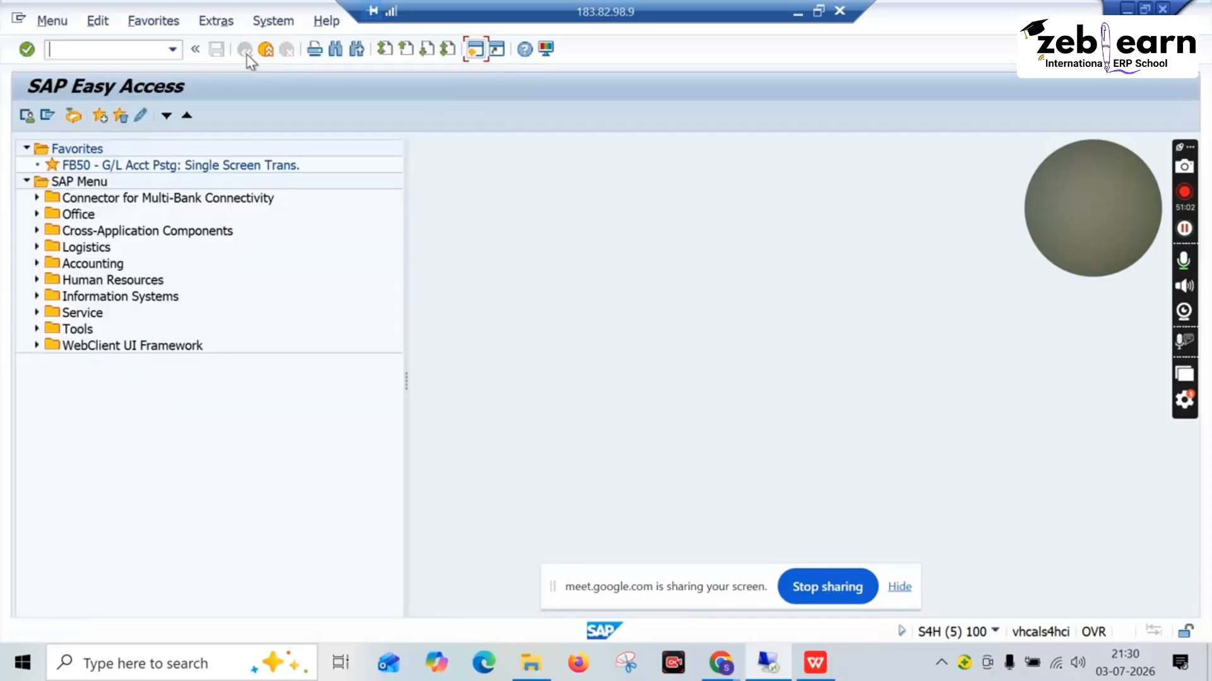
left_click(267, 52)
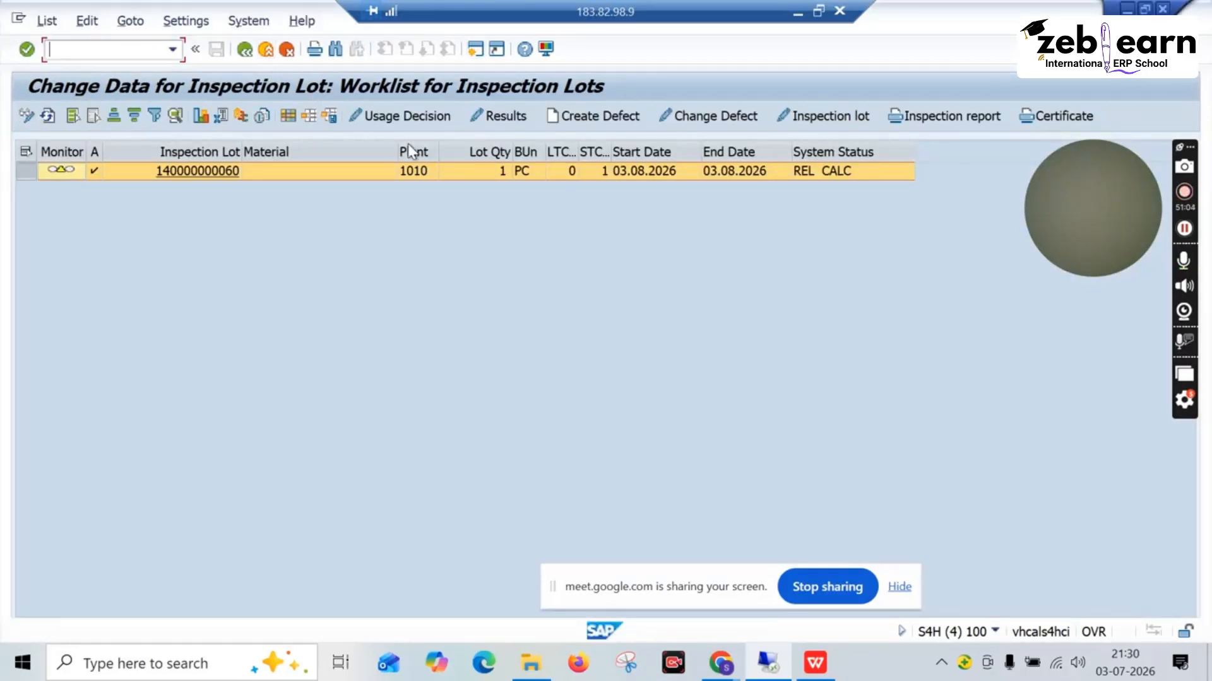
left_click(48, 116)
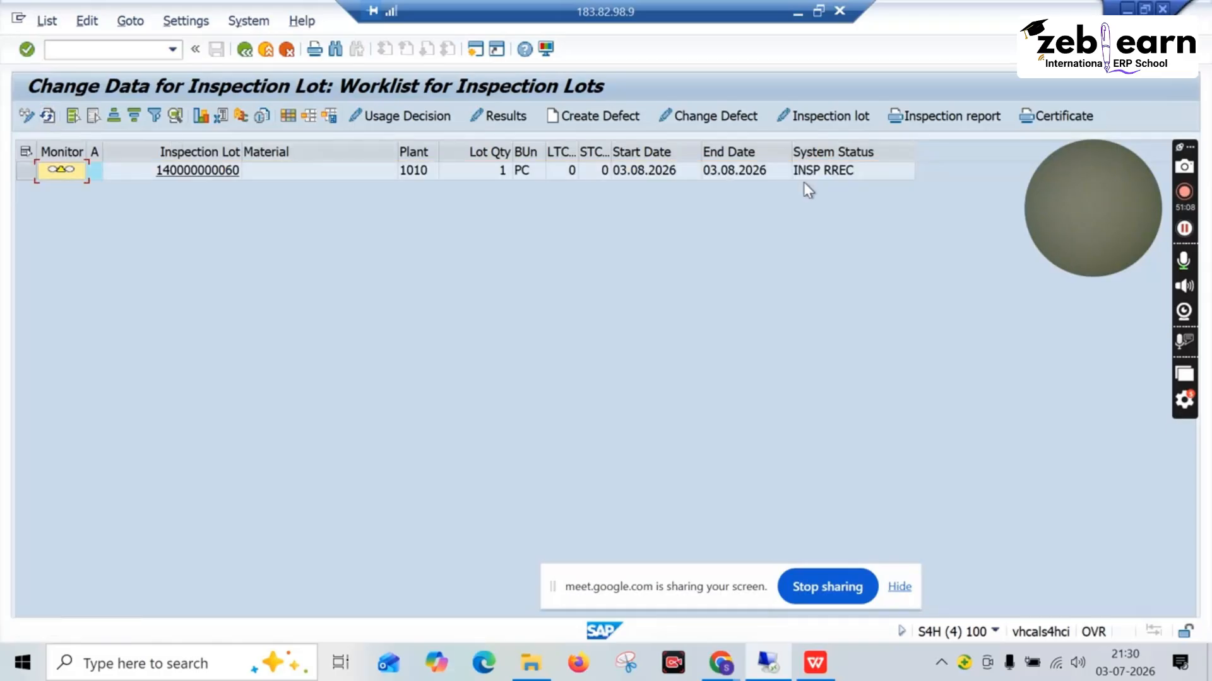
Open the usage decision for the thermister inspection lot, look up the available UD codes and try code A
left_click(27, 169)
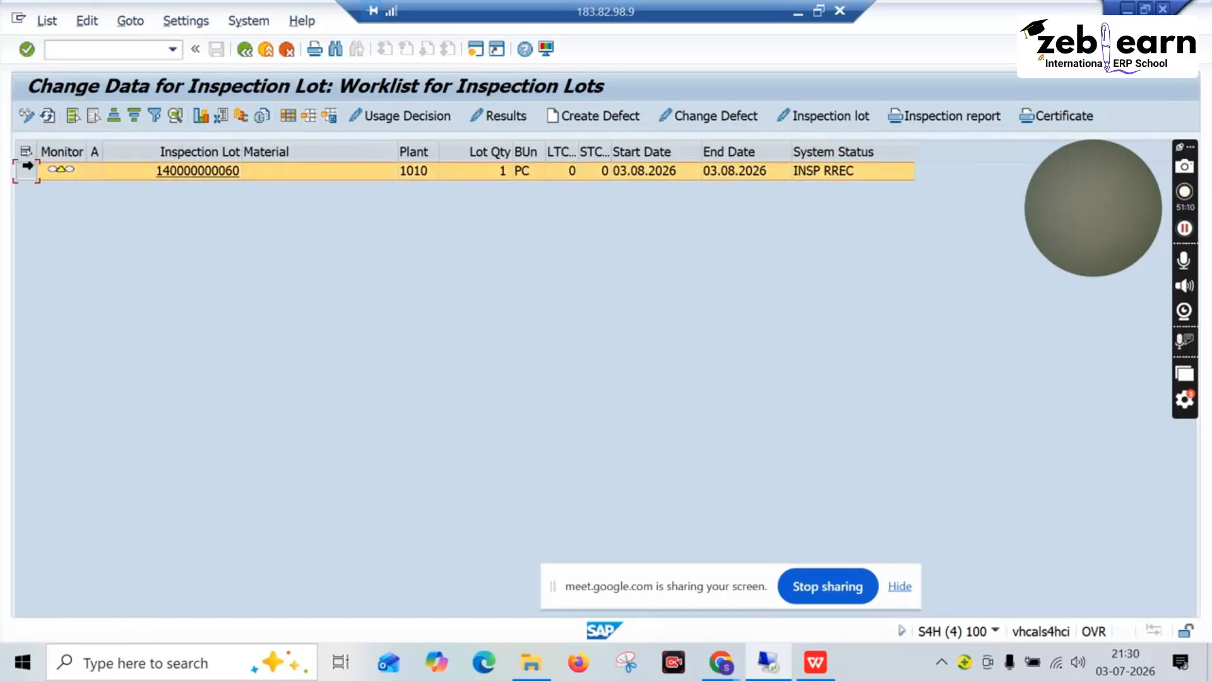
left_click(414, 118)
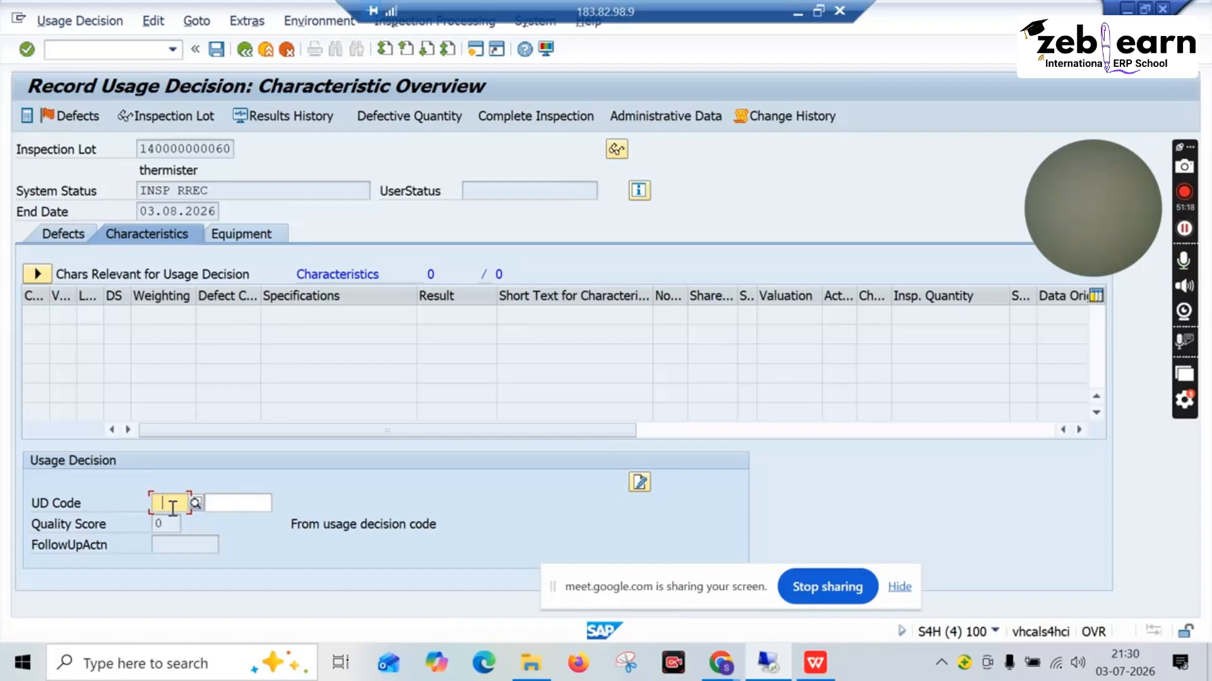
left_click(195, 503)
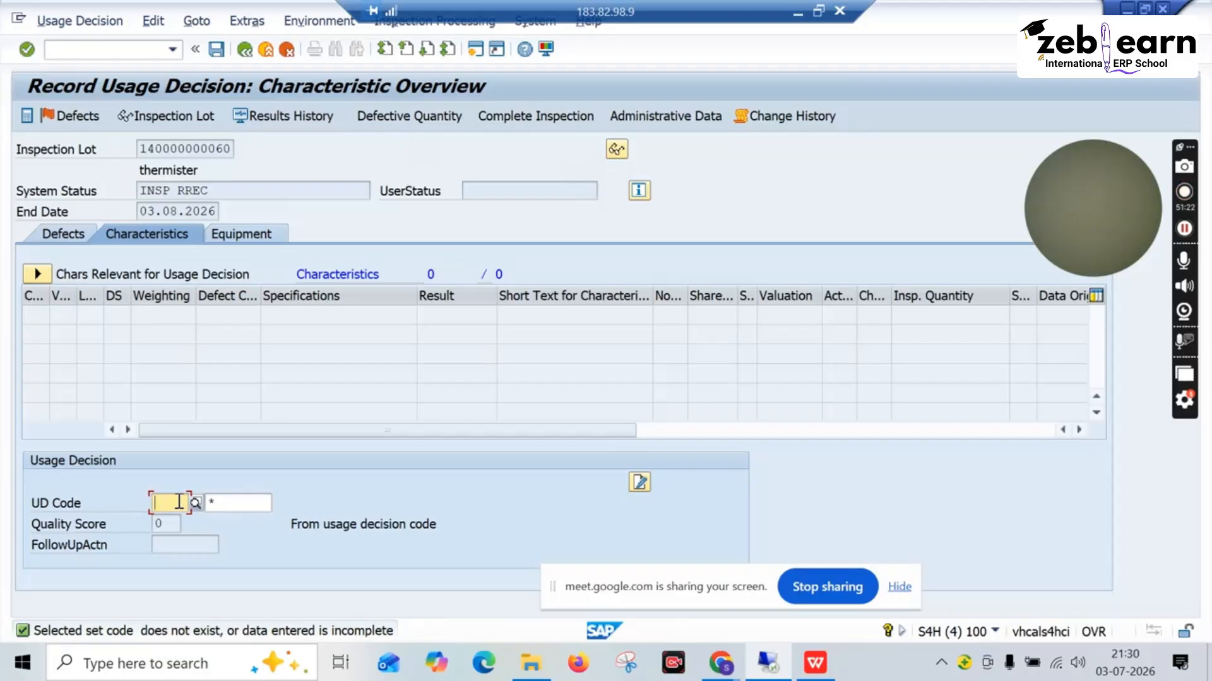
left_click(195, 503)
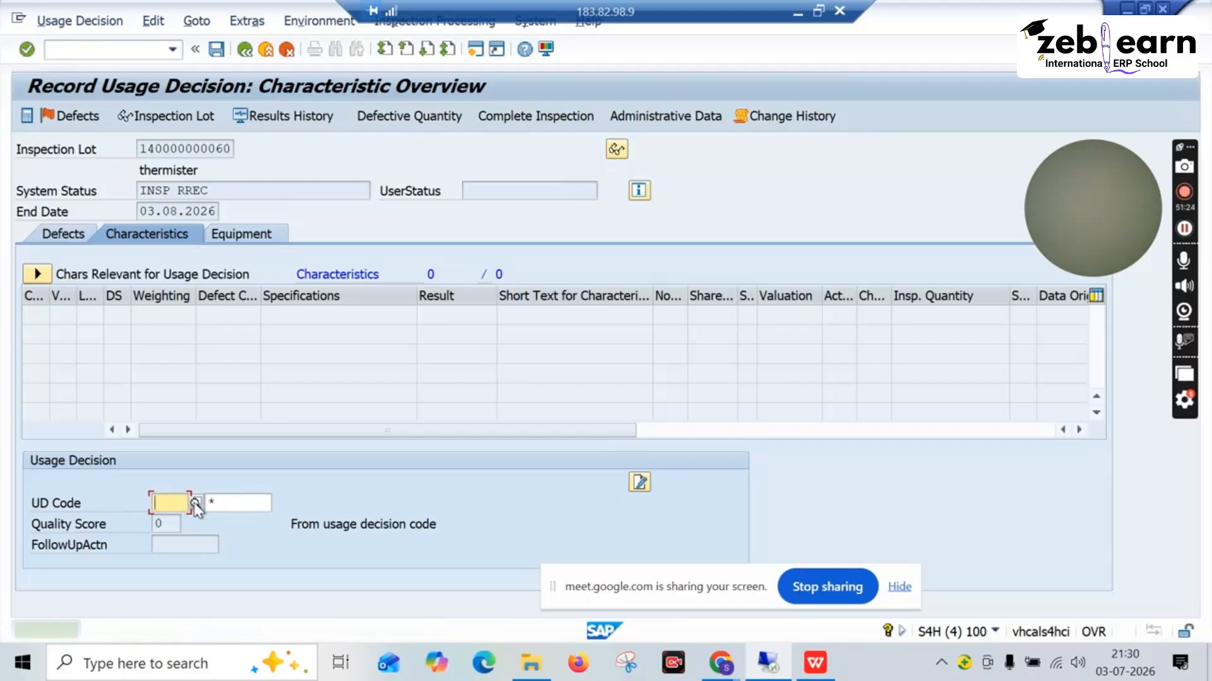
left_click(217, 504)
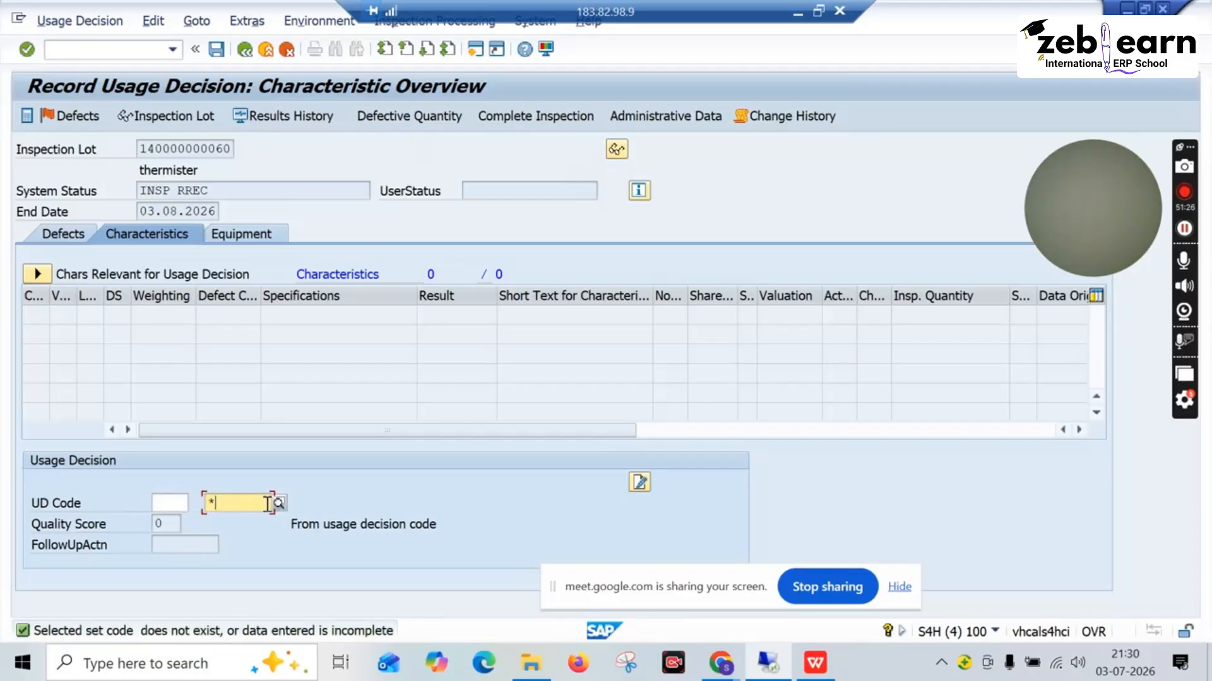
left_click(177, 501)
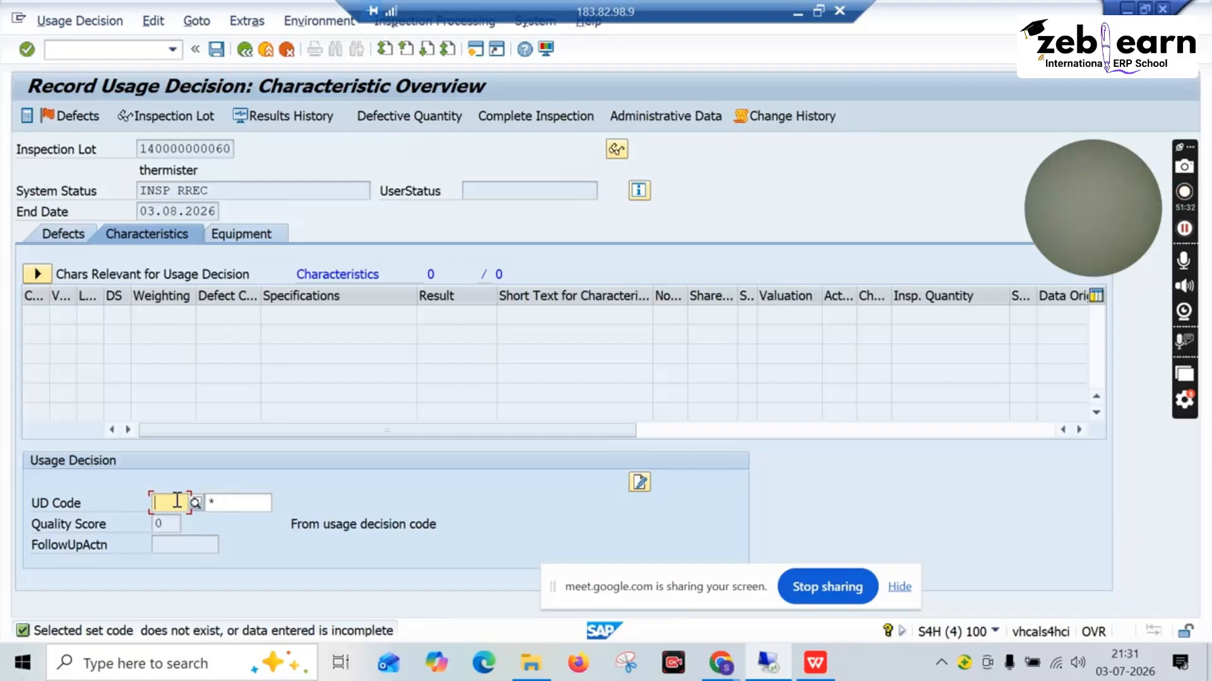
type("A")
key("Return")
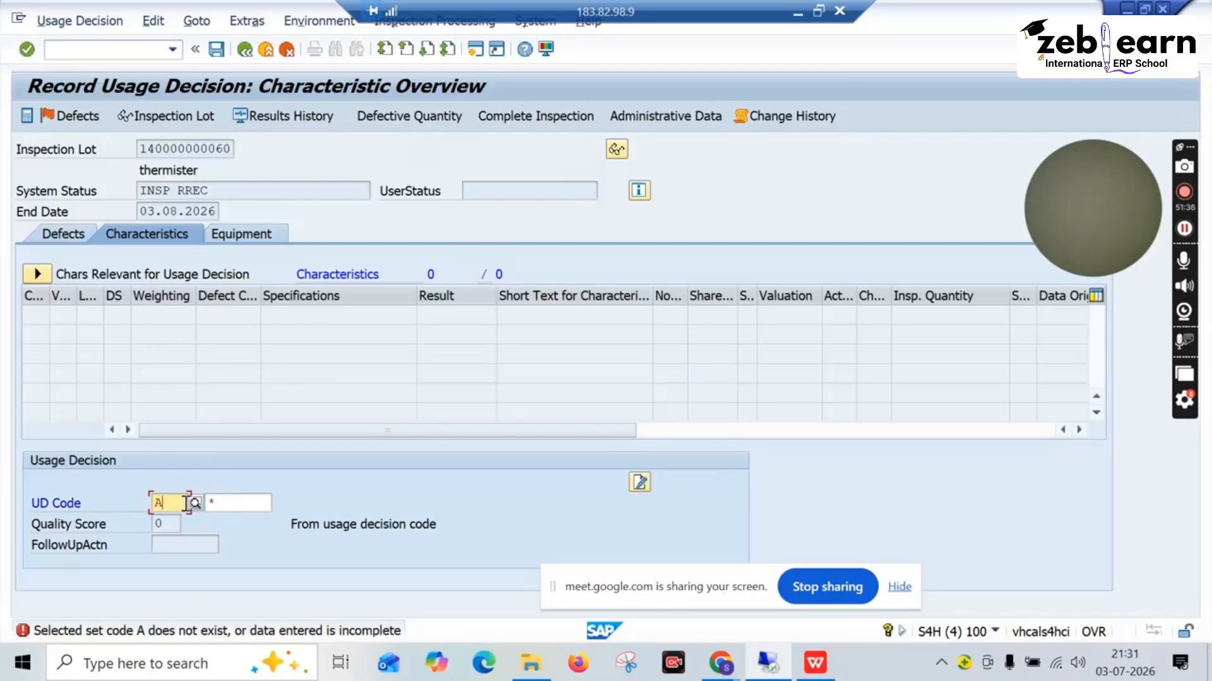
Try to set the UD code to A (Accept) from code group 01
type("D")
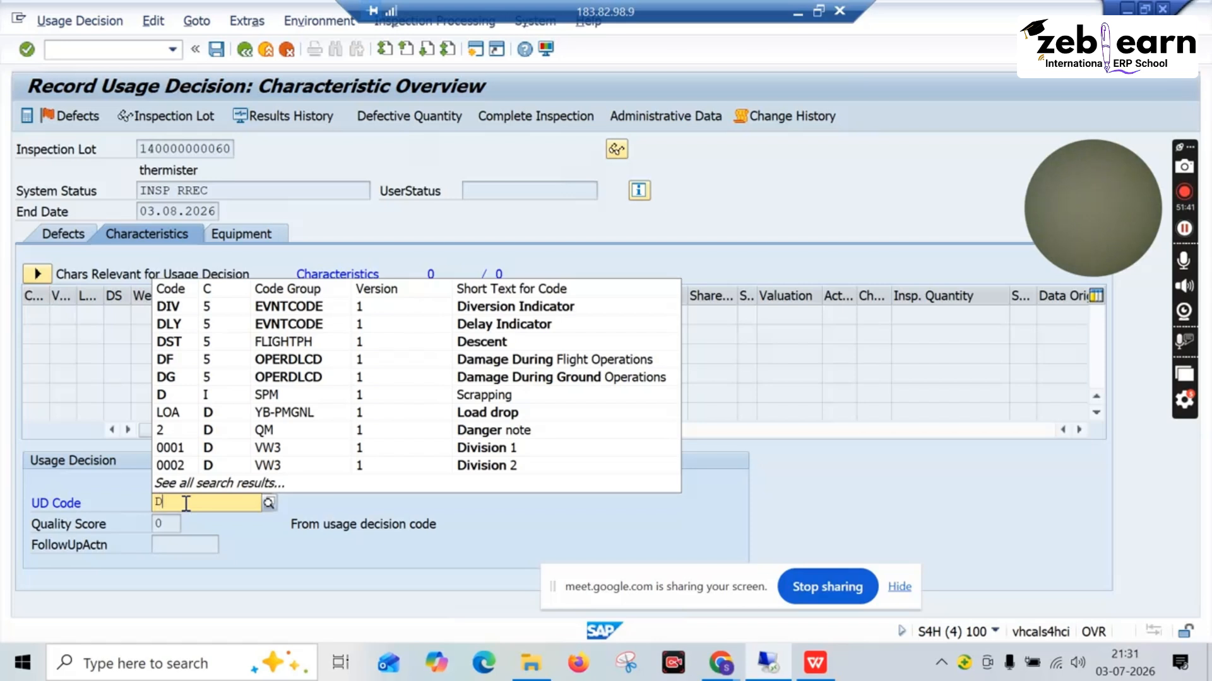
key("BackSpace")
type("A")
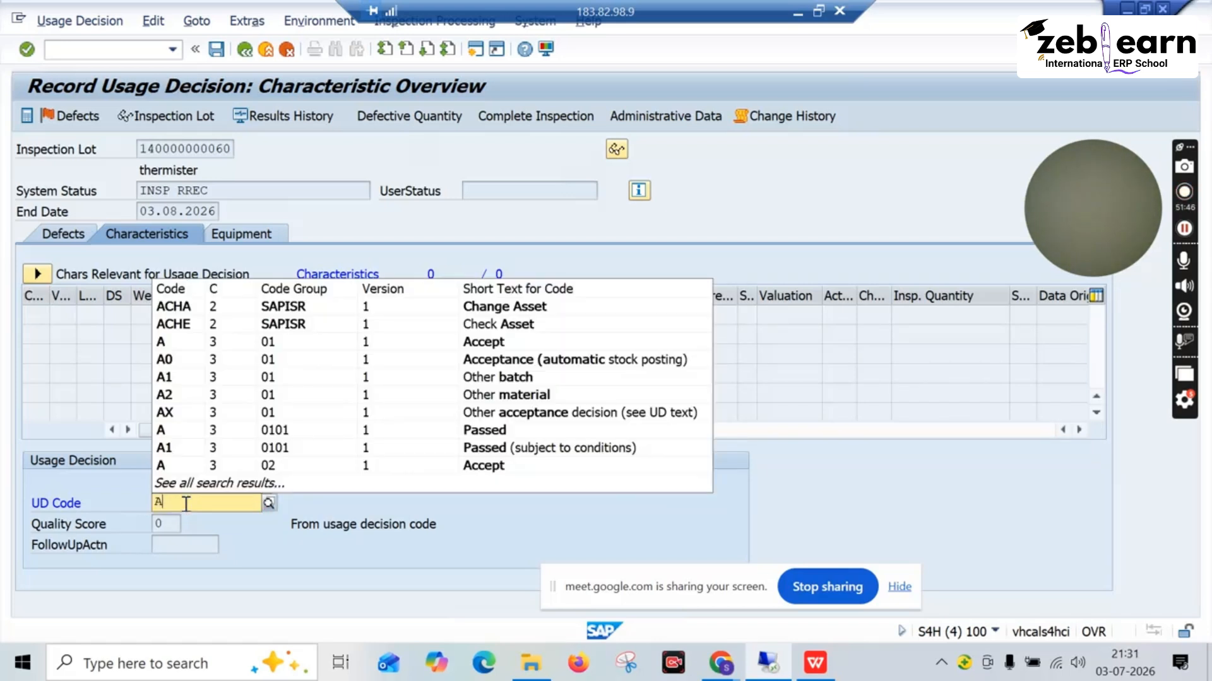
left_click(195, 343)
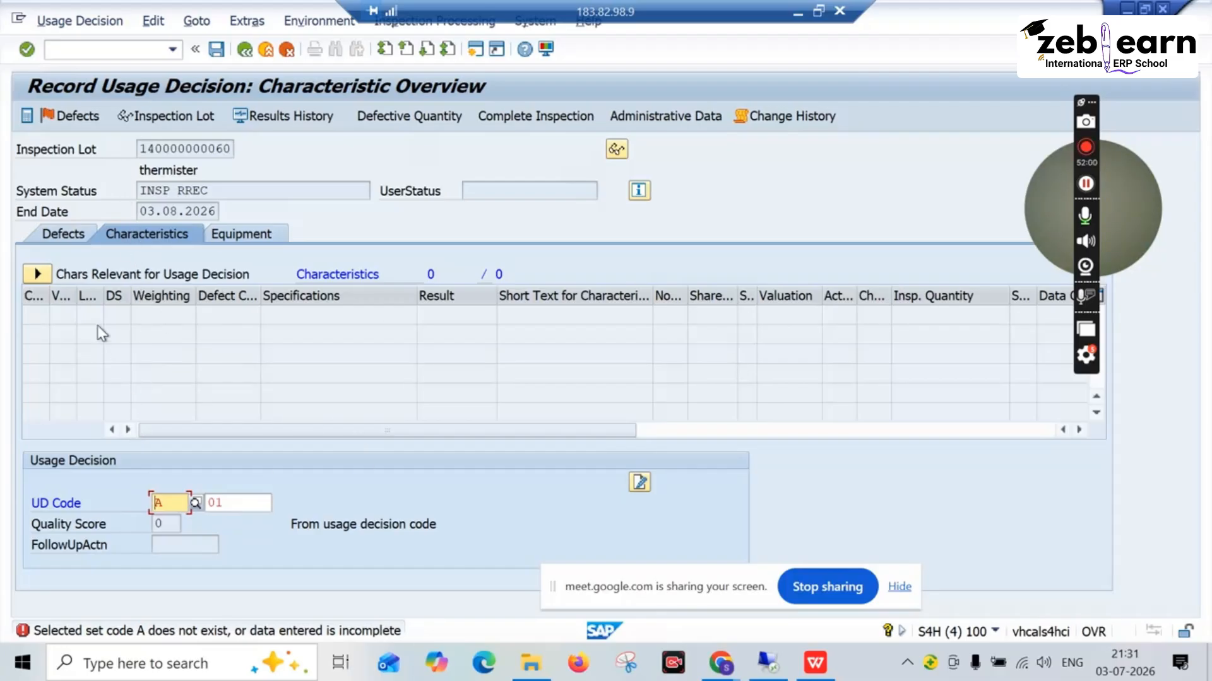
left_click(167, 505)
left_click(193, 497)
left_click(194, 503)
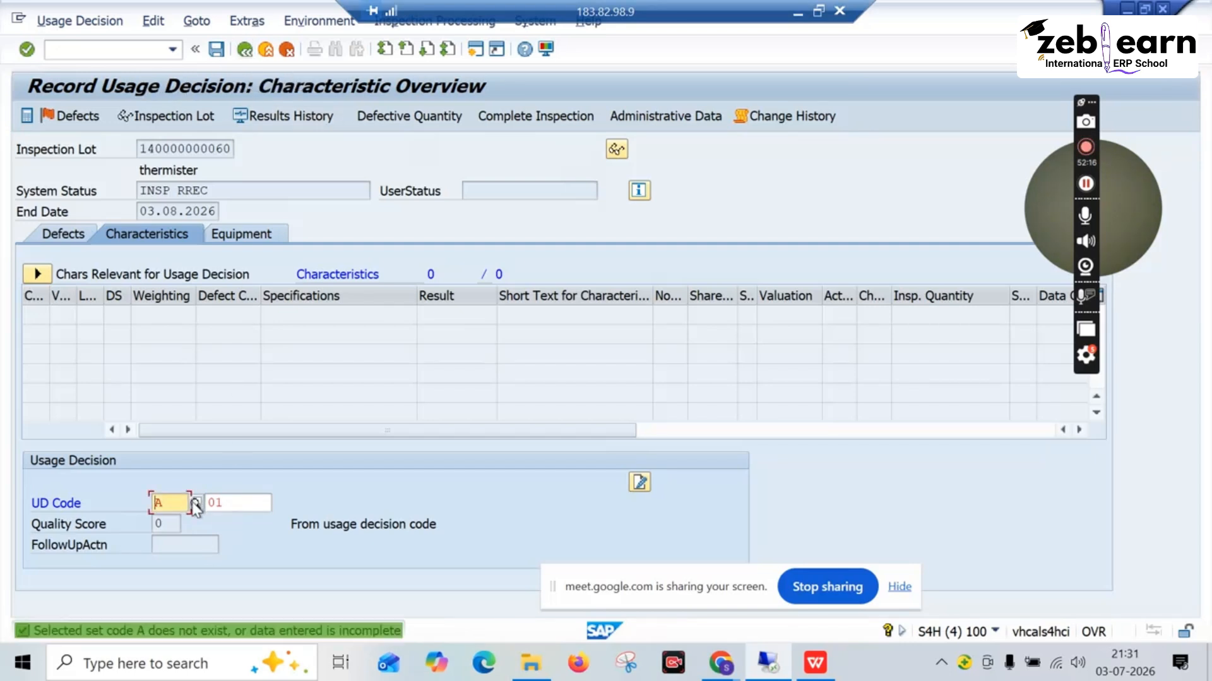
Leave the usage decision without saving the data and return to the inspection lot worklist
left_click(245, 49)
left_click(265, 52)
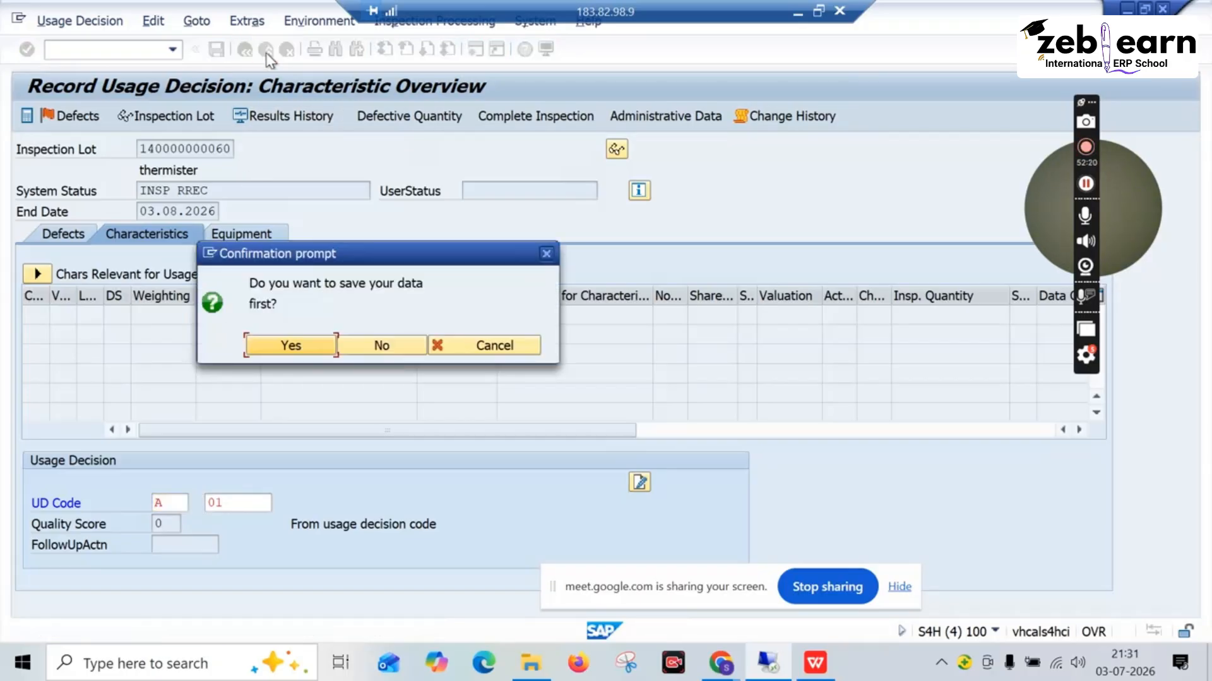
left_click(383, 347)
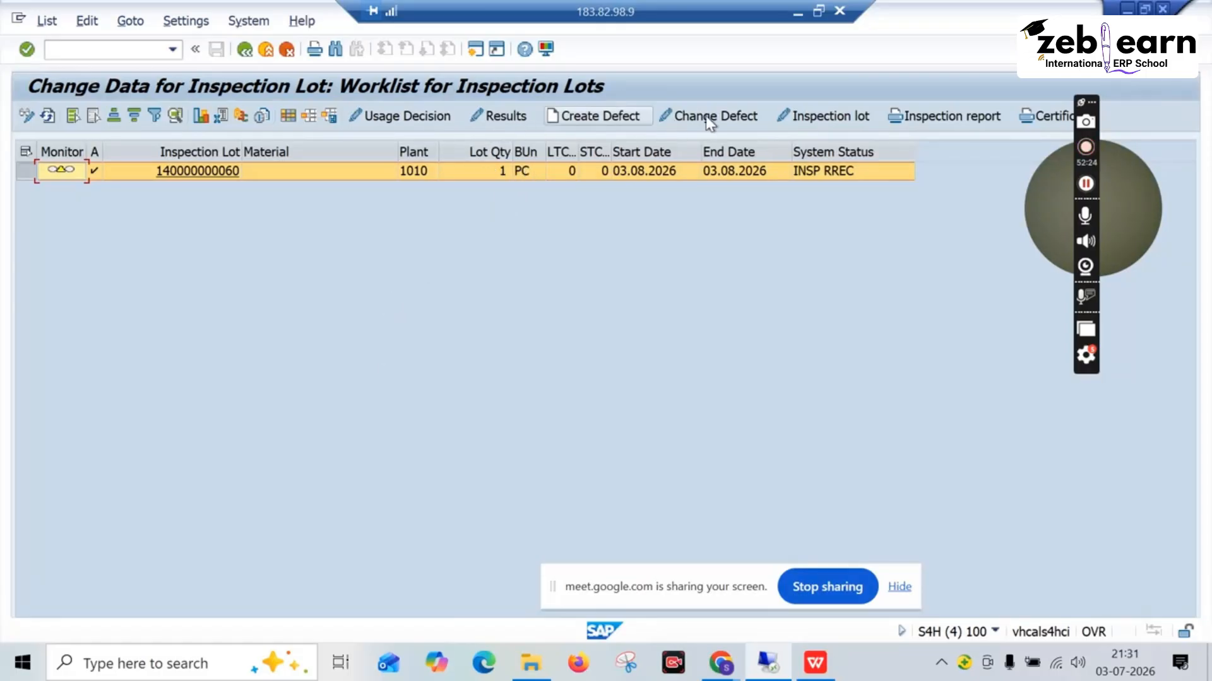
Open results recording for operation 0010 of the inspection lot with equipment 10002585 as the inspection point
left_click(505, 117)
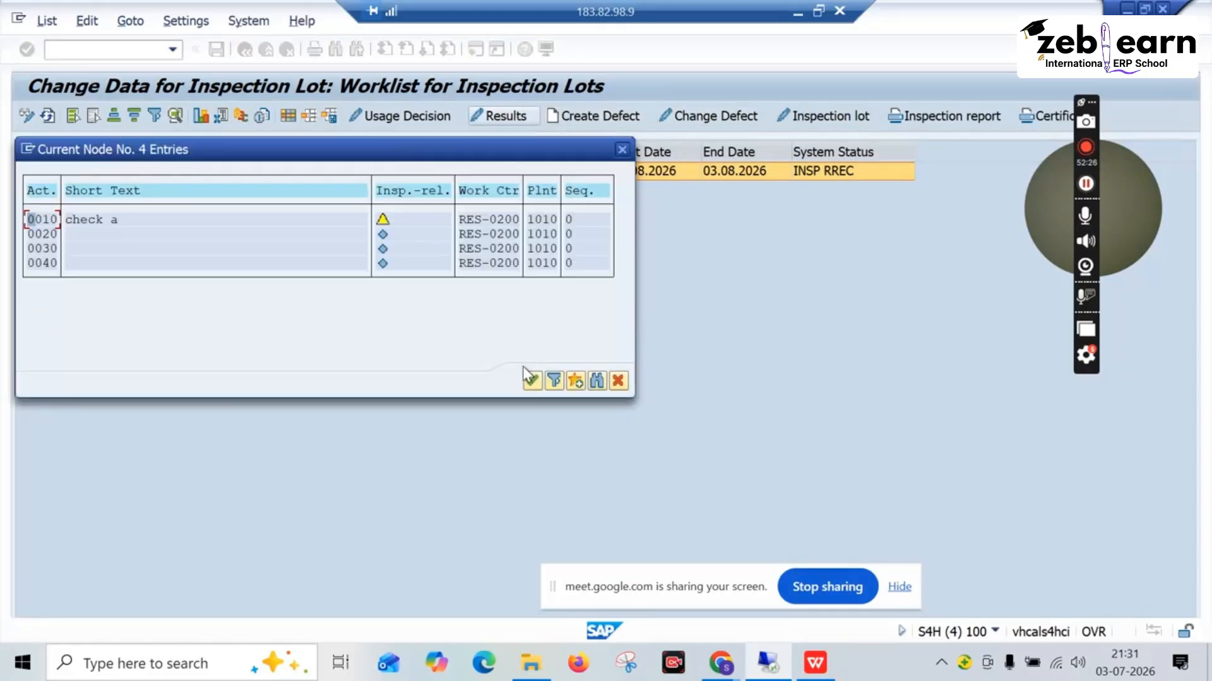
left_click(532, 380)
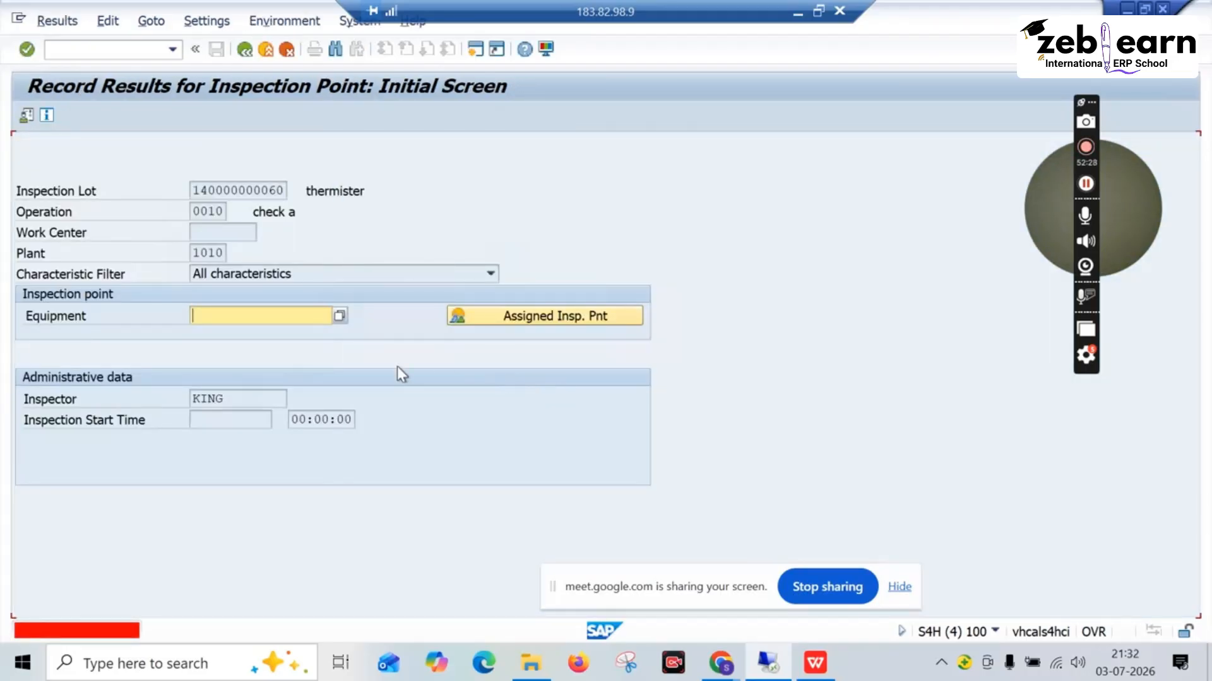
key("space")
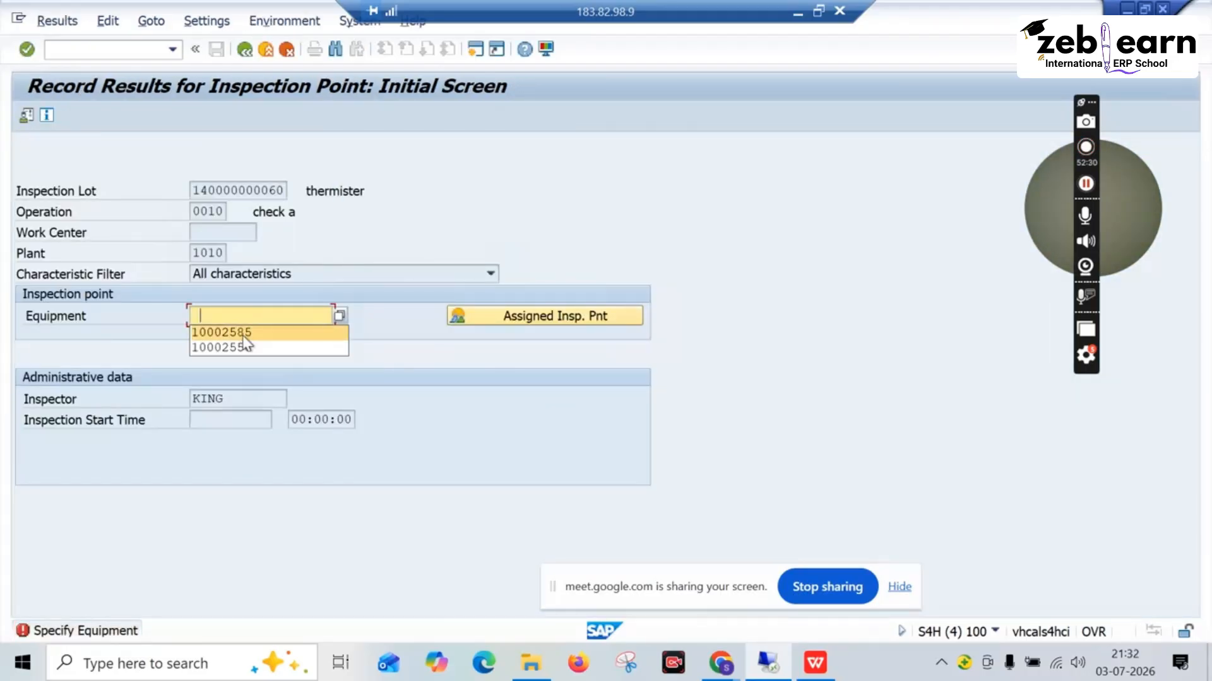
left_click(243, 334)
key("Return")
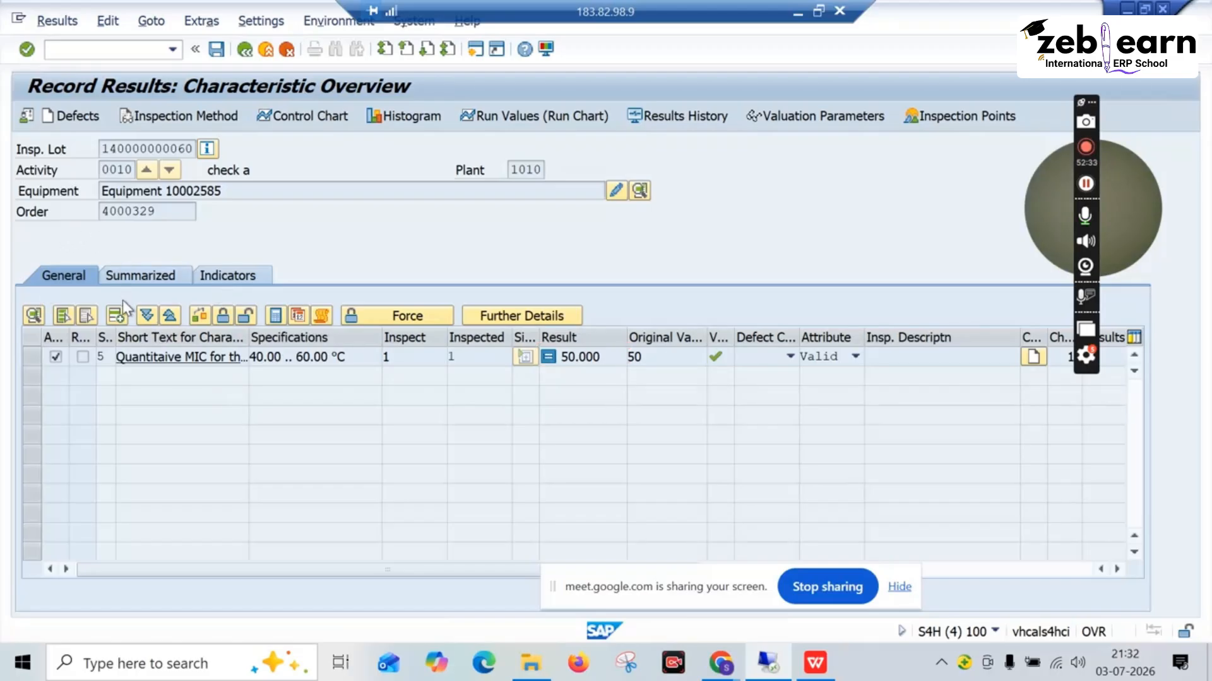
Close the quantitative MIC characteristic, save the results and open the order confirmation from the valuation despite the warning
left_click(31, 356)
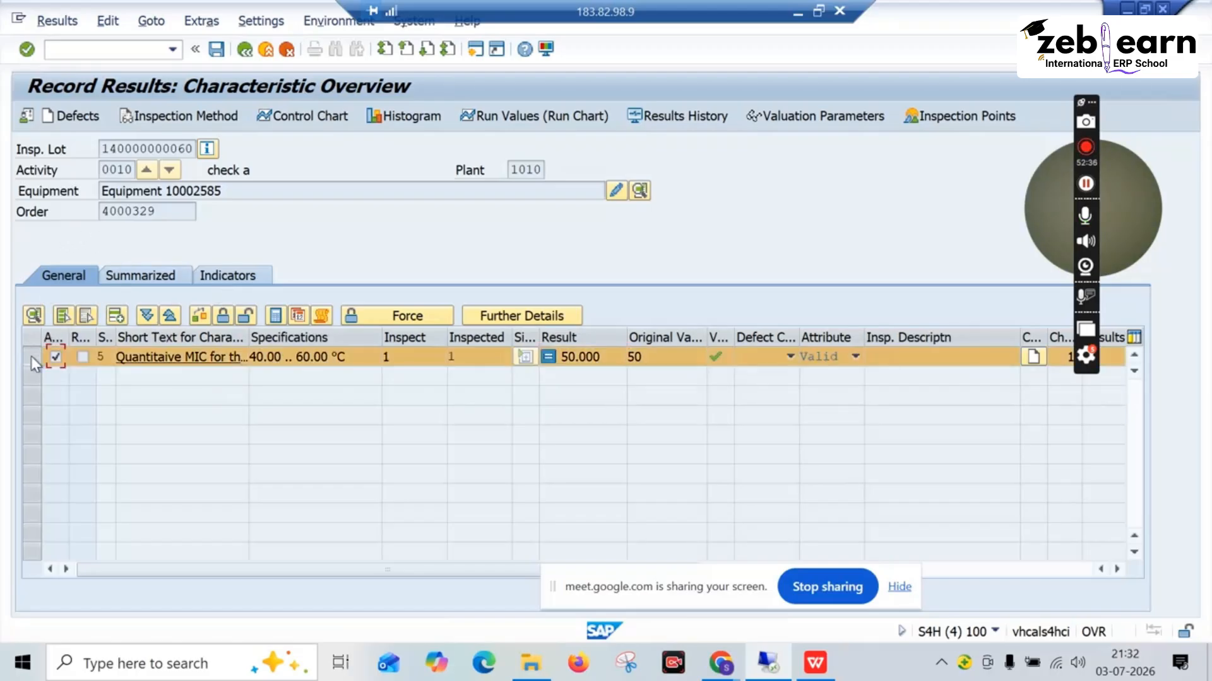
left_click(225, 318)
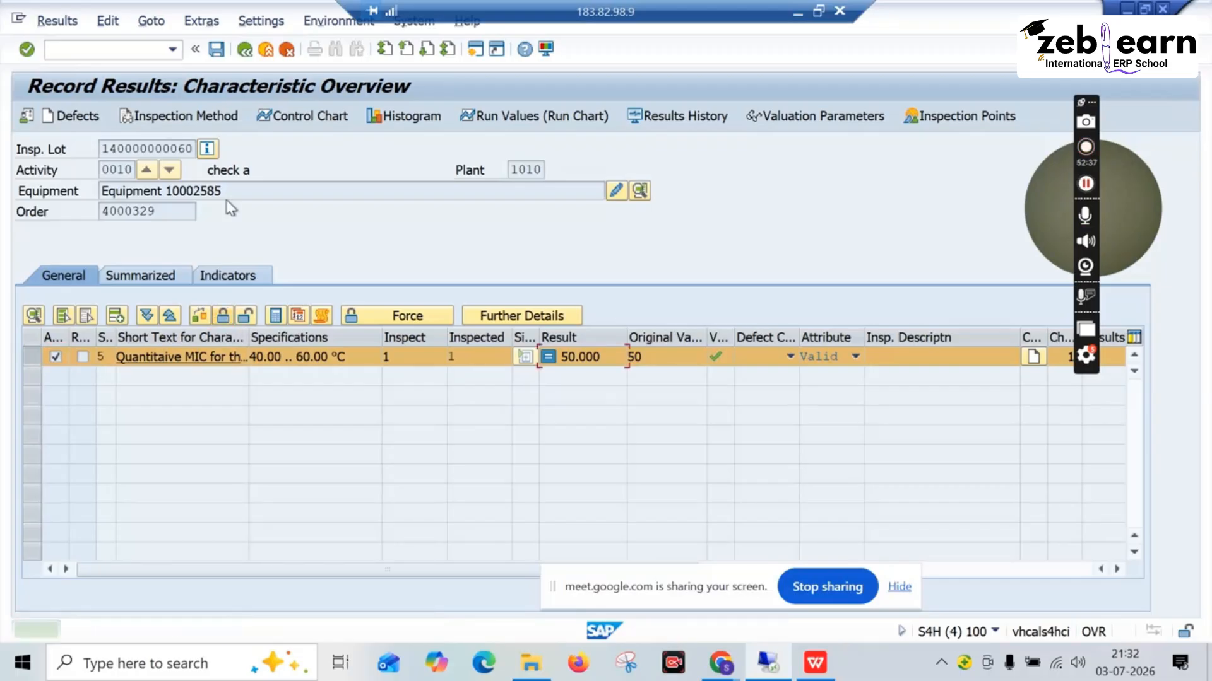
left_click(217, 49)
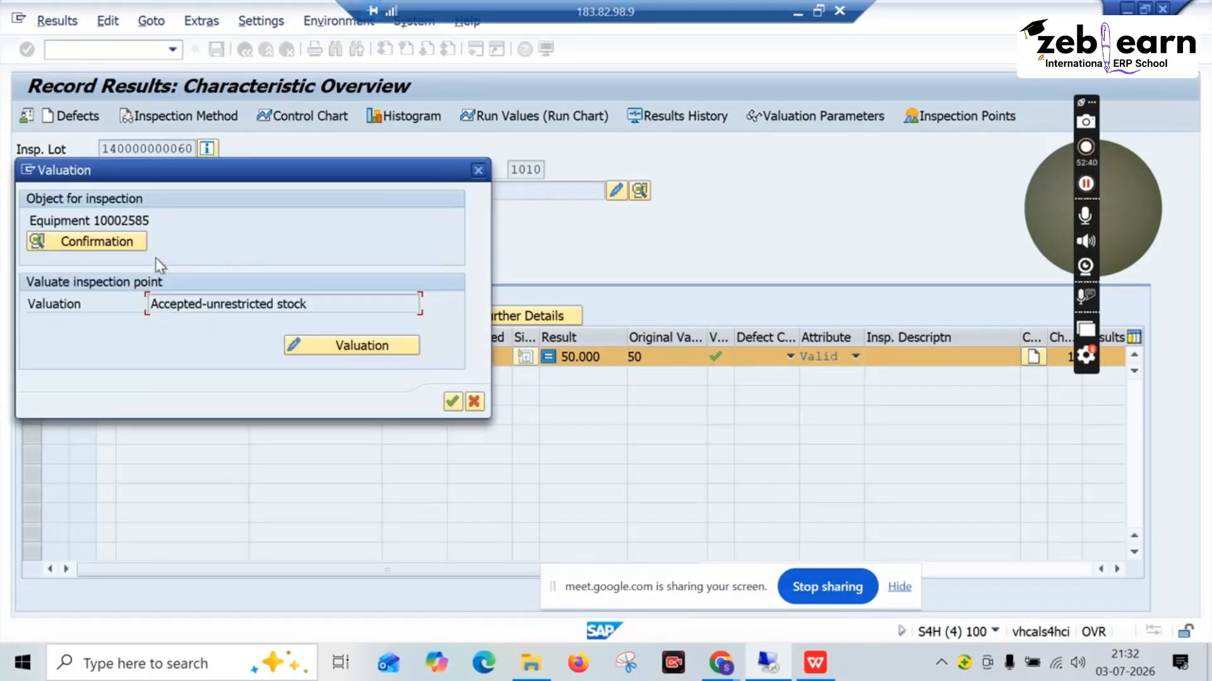
left_click(116, 241)
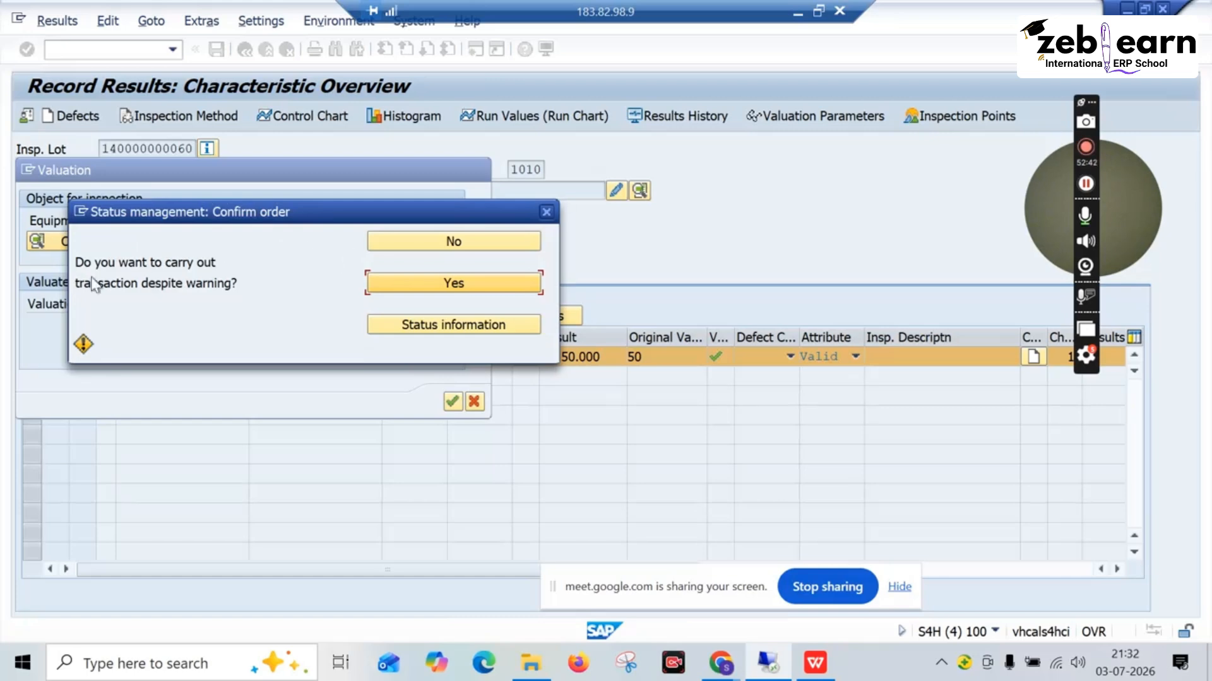
left_click(407, 282)
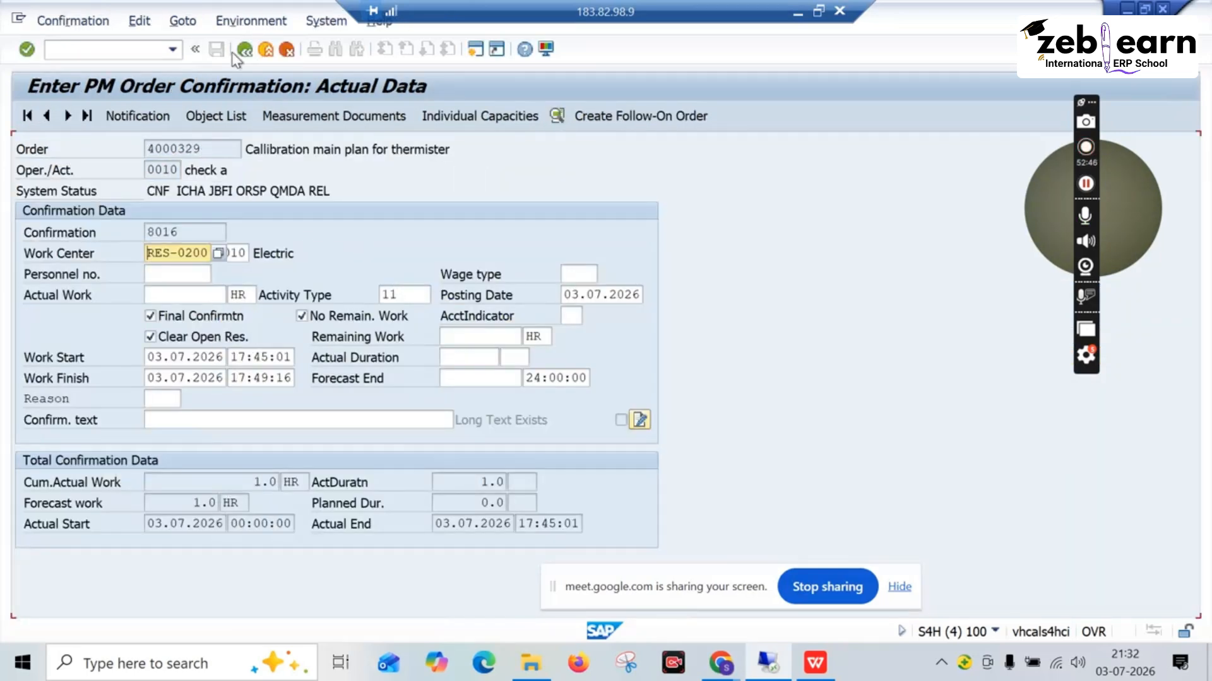
Leave the PM order confirmation past its warnings and return to the inspection point valuation
left_click(245, 49)
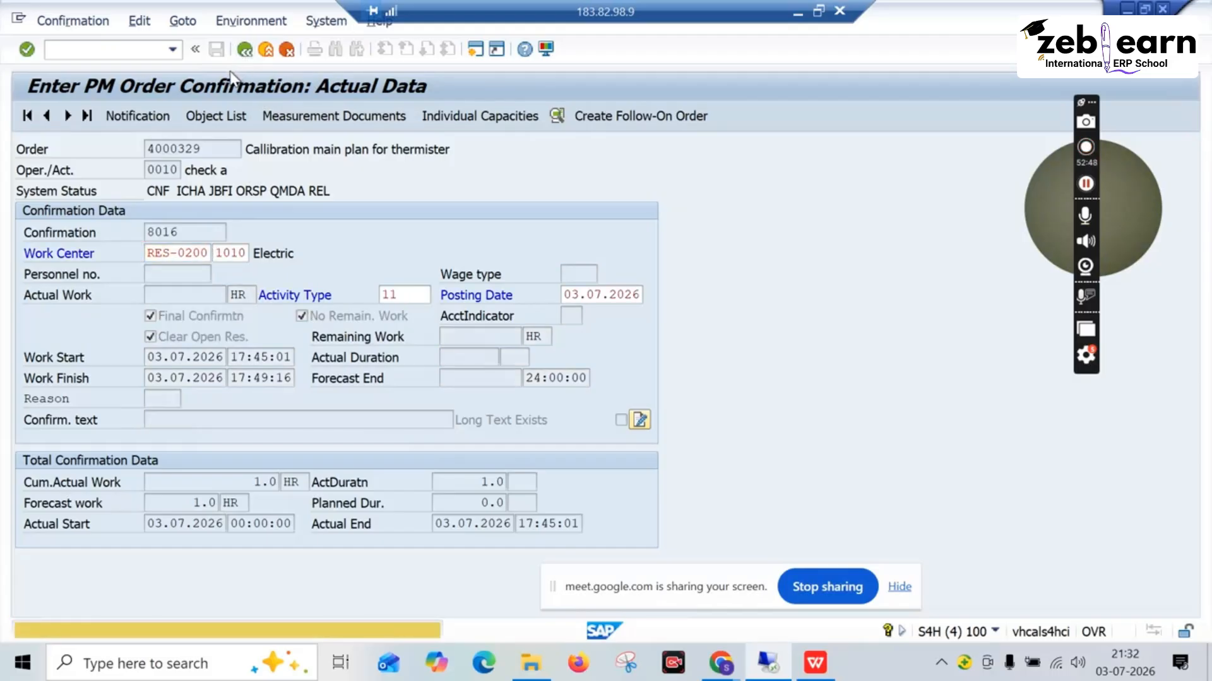
key("Return")
key("Return")
key("Return")
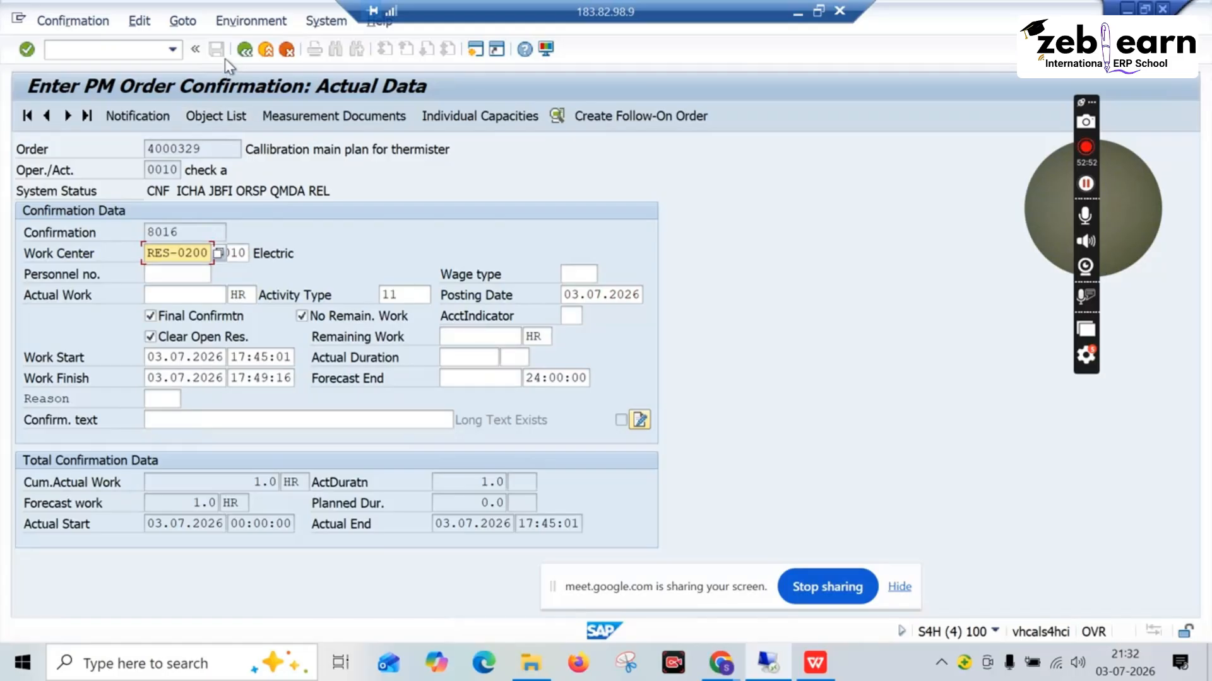
key("Return")
key("Return")
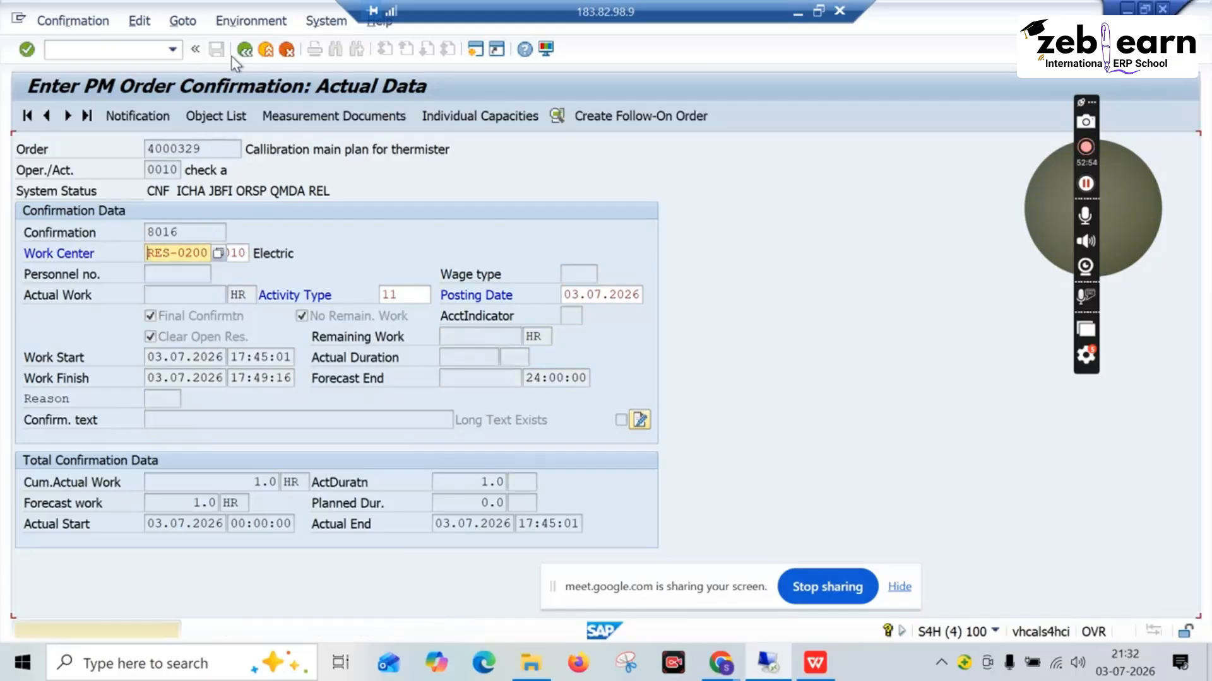
left_click(246, 57)
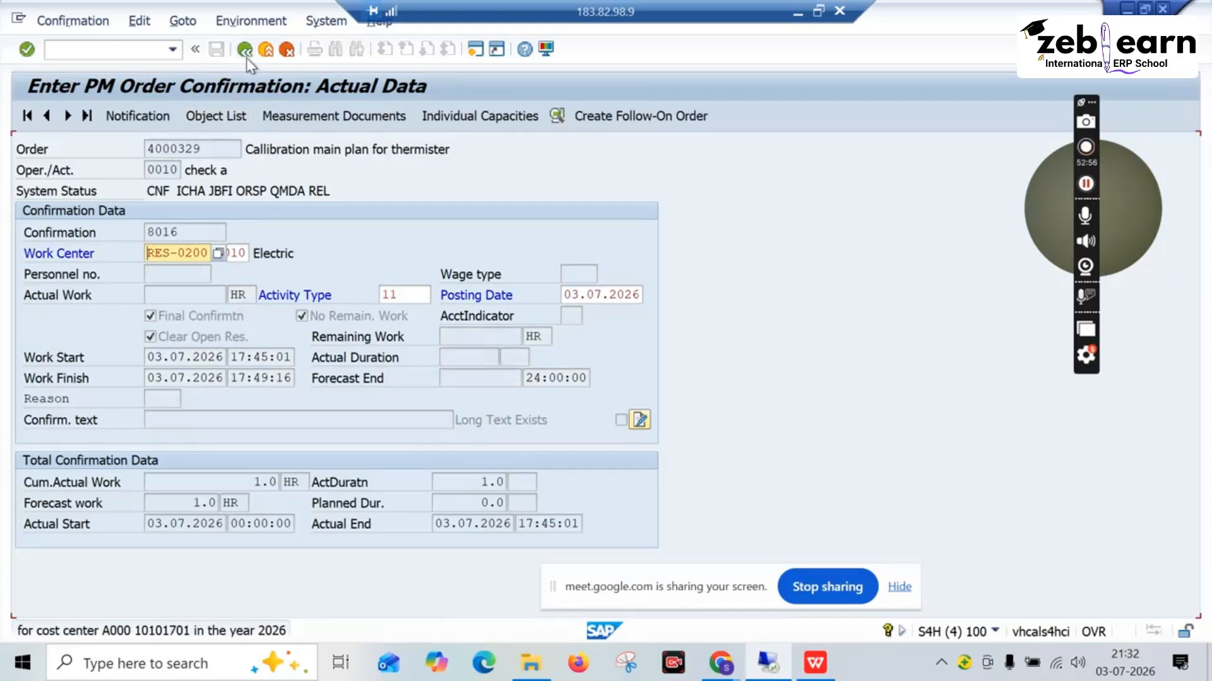
left_click(247, 57)
left_click(247, 56)
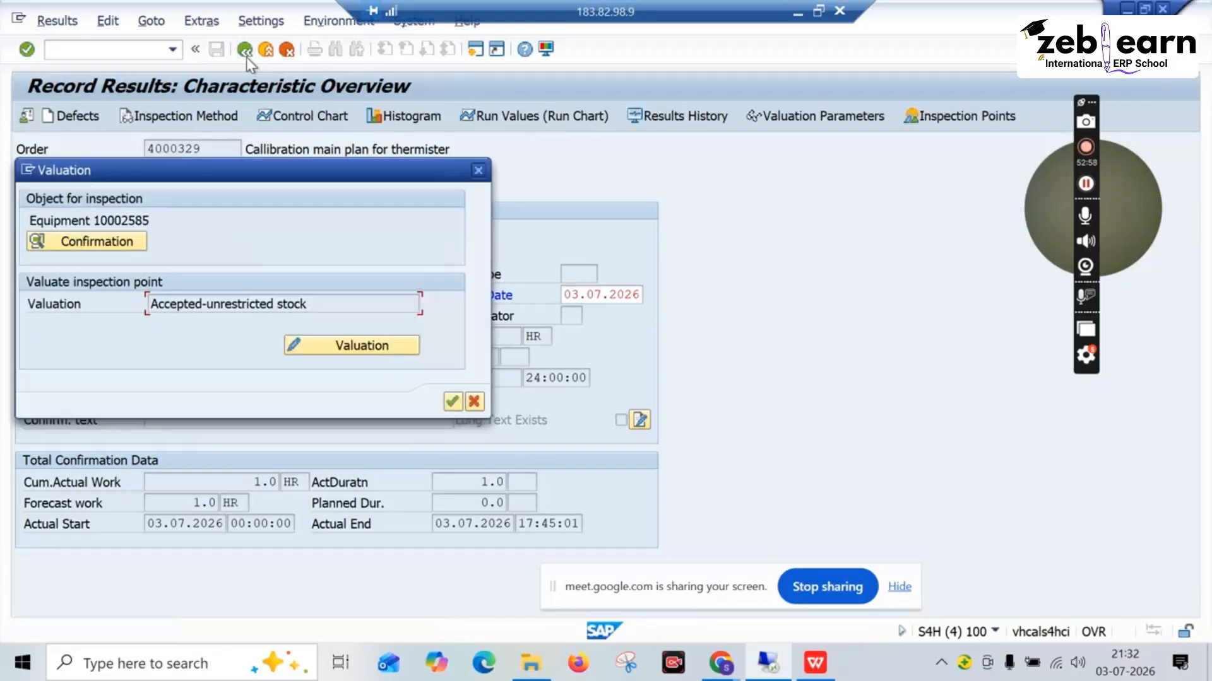
Valuate the inspection point as Accepted-unrestricted stock and confirm the valuation
left_click(384, 346)
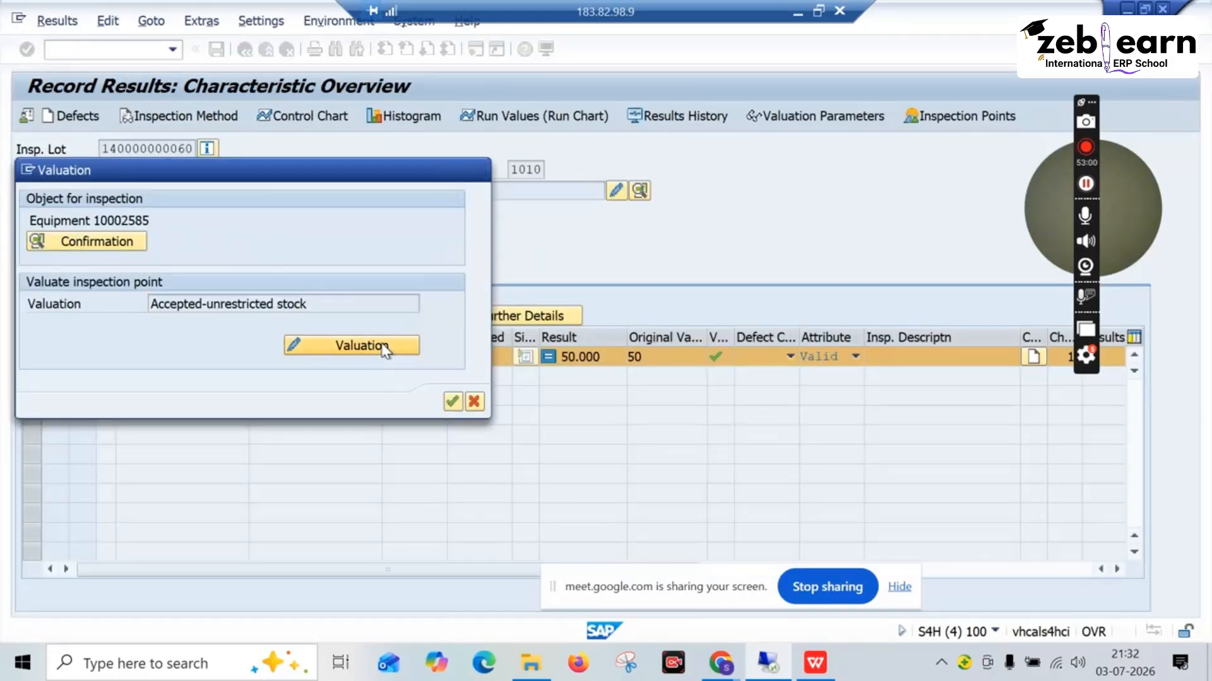
double_click(219, 290)
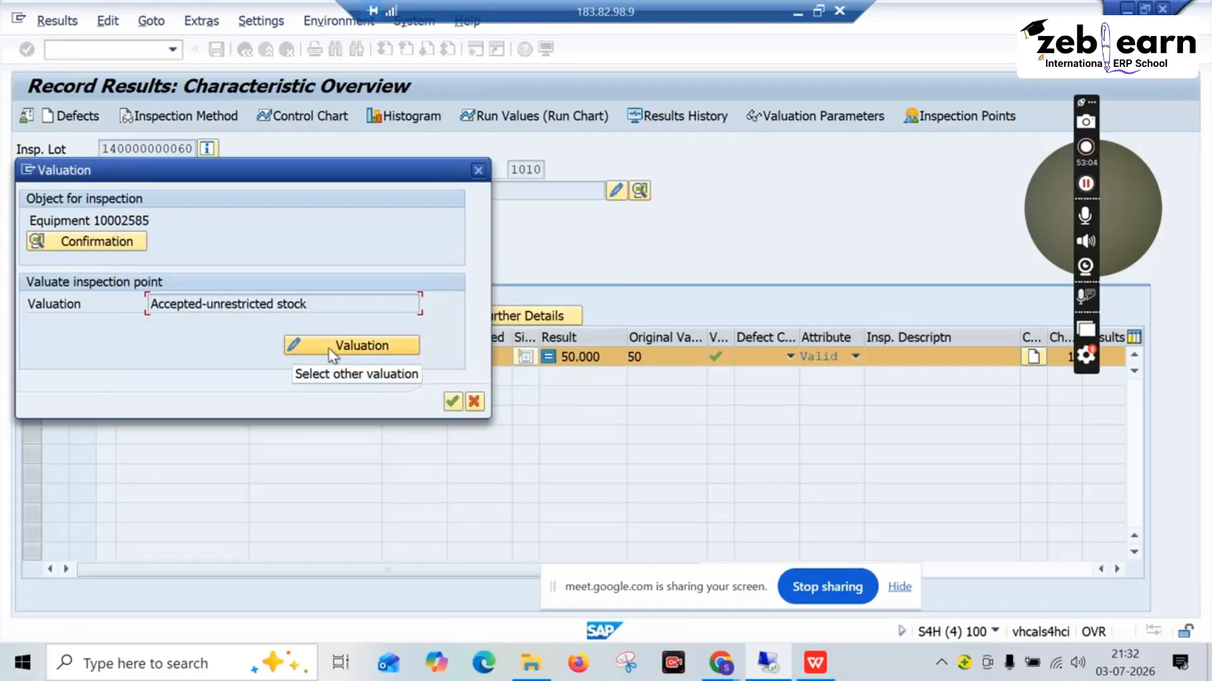
left_click(452, 402)
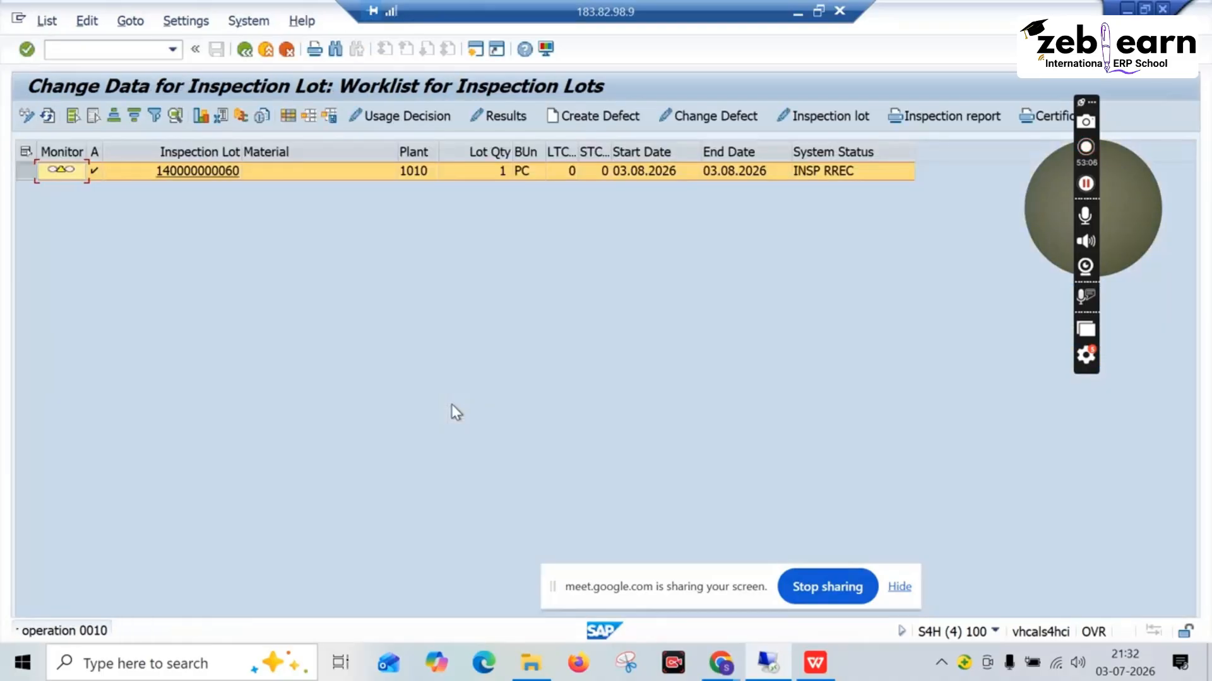
Open the usage decision for the inspection lot in the worklist and try to set the UD code to A
left_click(24, 170)
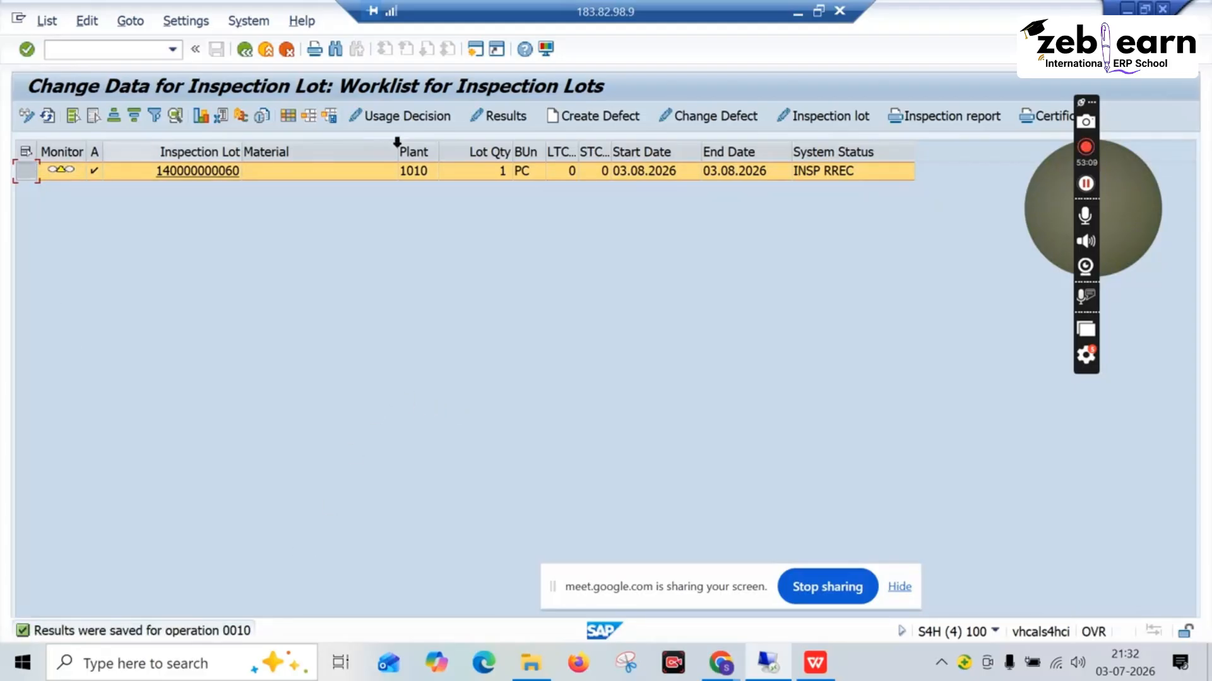
left_click(426, 123)
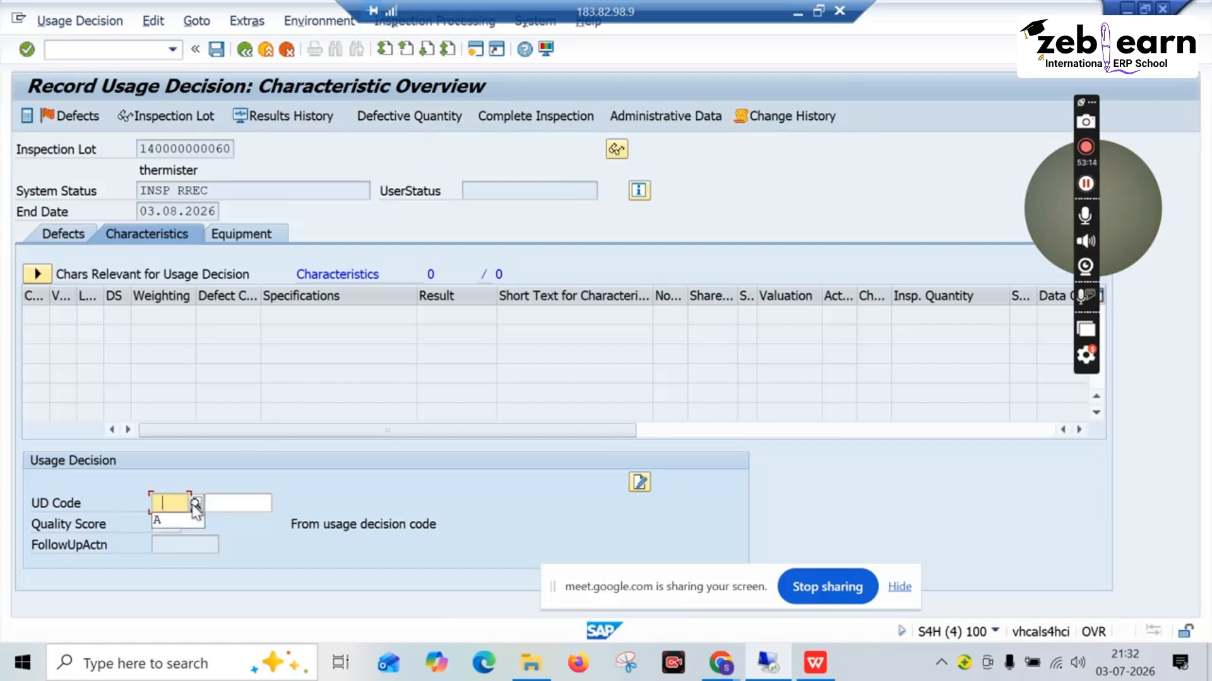
type("A")
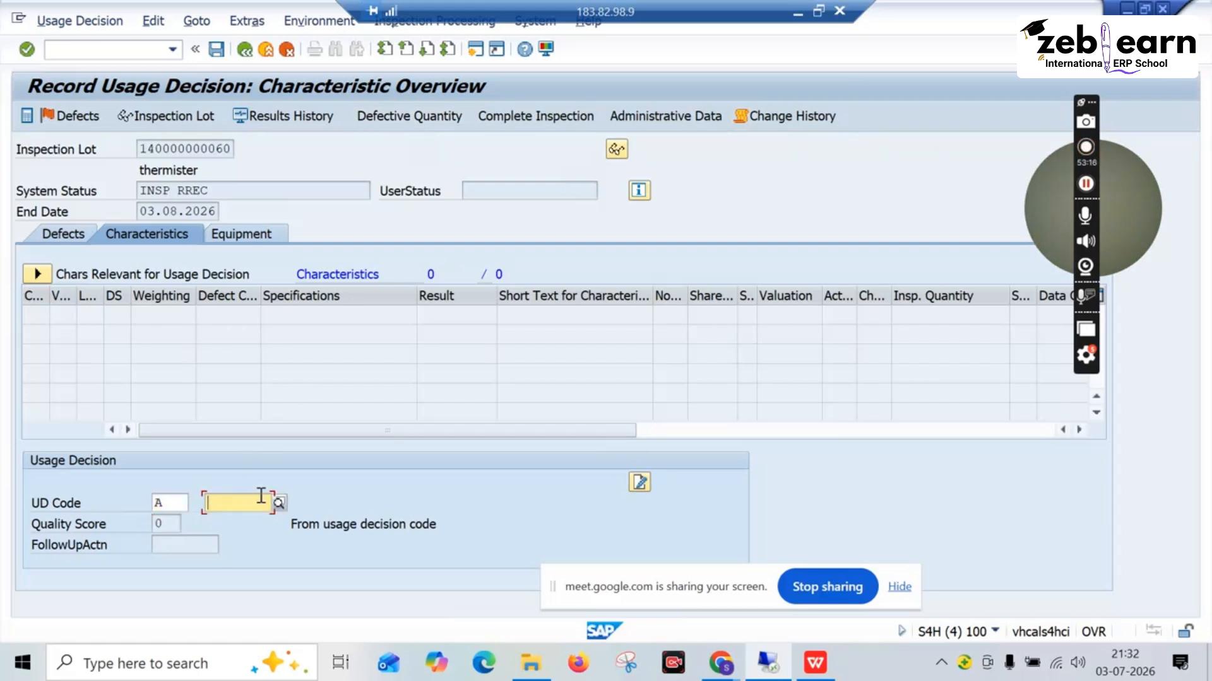
key("Return")
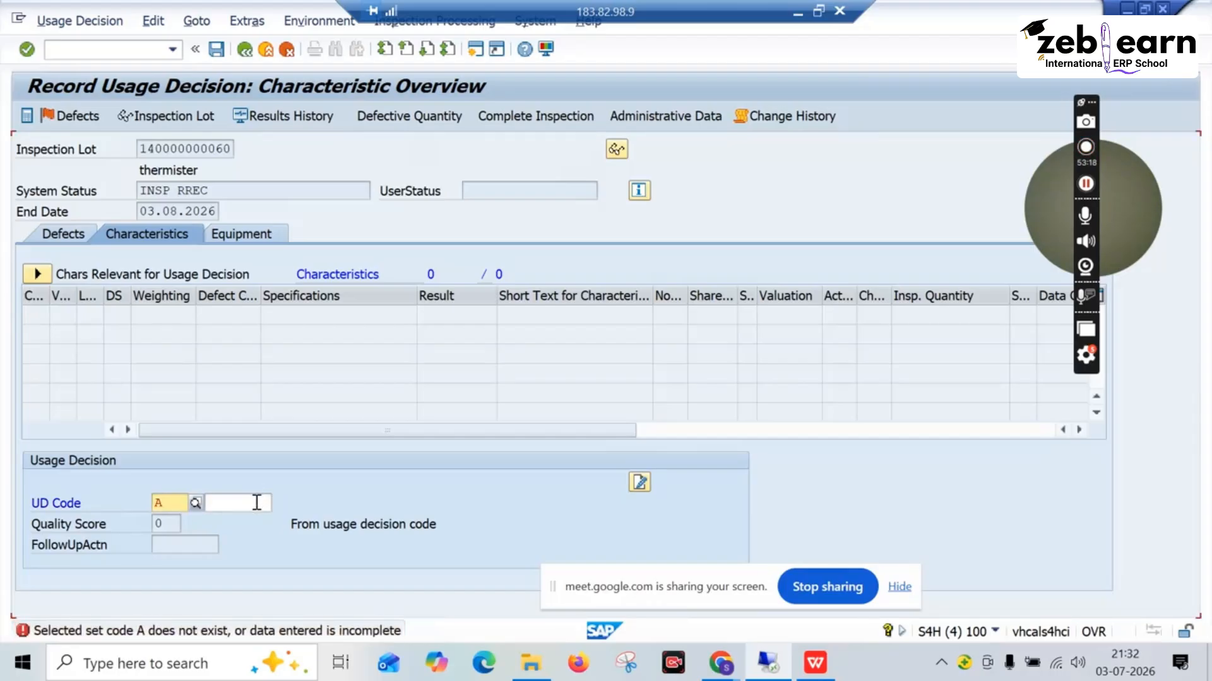
left_click(195, 503)
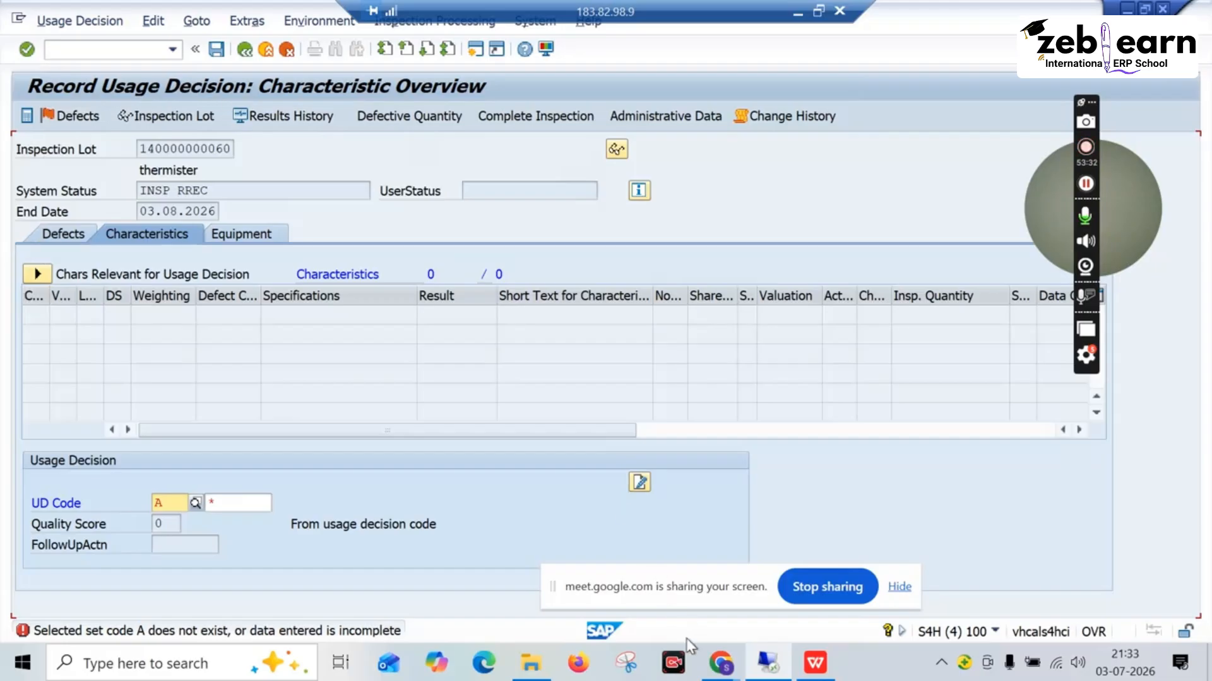
Switch to the WPS presentation to review the calibration process steps on slide 2, and return to the SAP usage decision
left_click(815, 662)
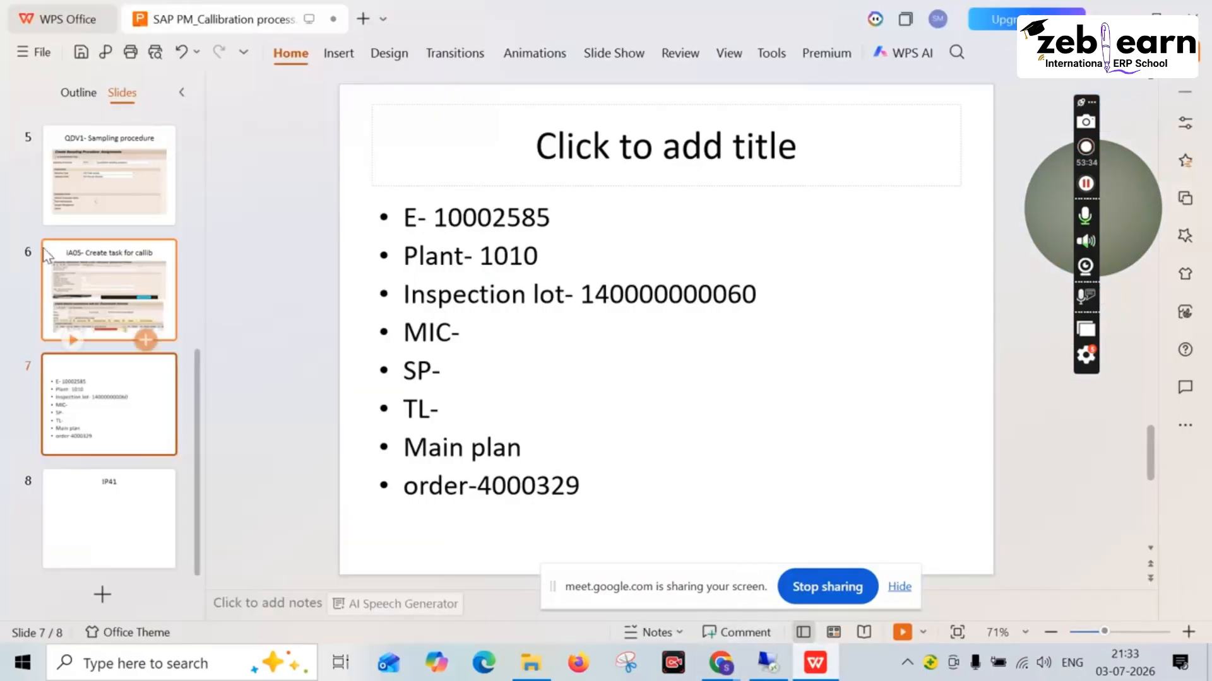
scroll(101, 284, "up", 3)
scroll(112, 205, "up", 2)
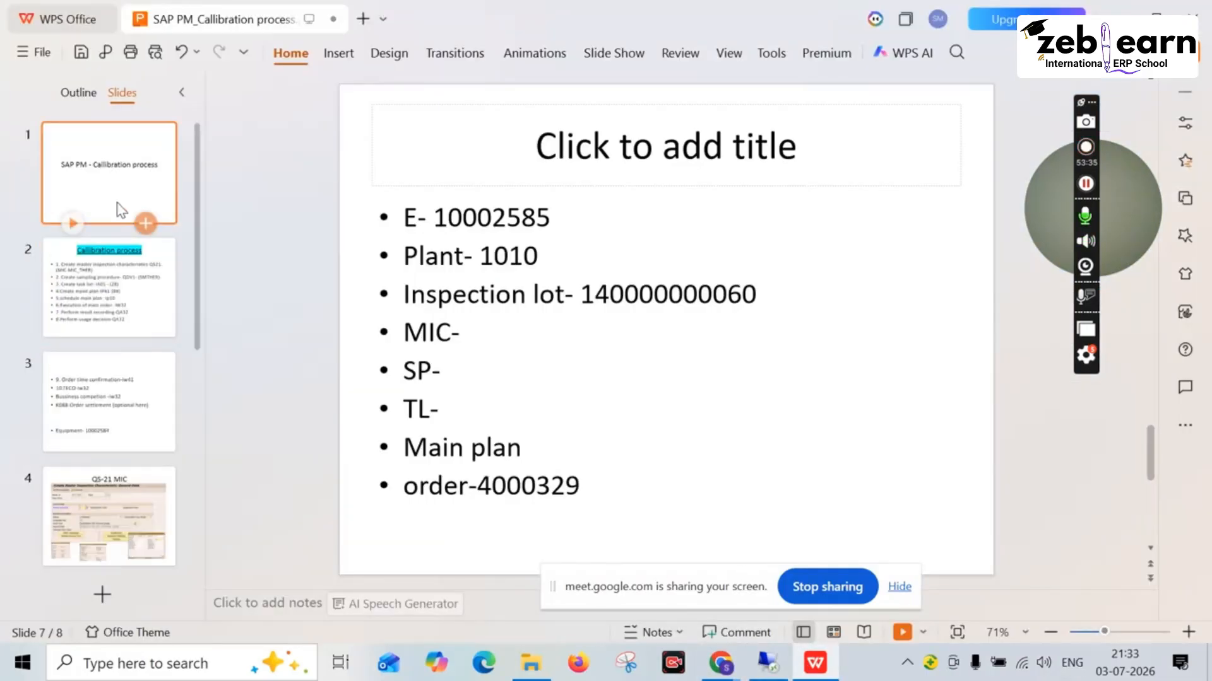
left_click(117, 300)
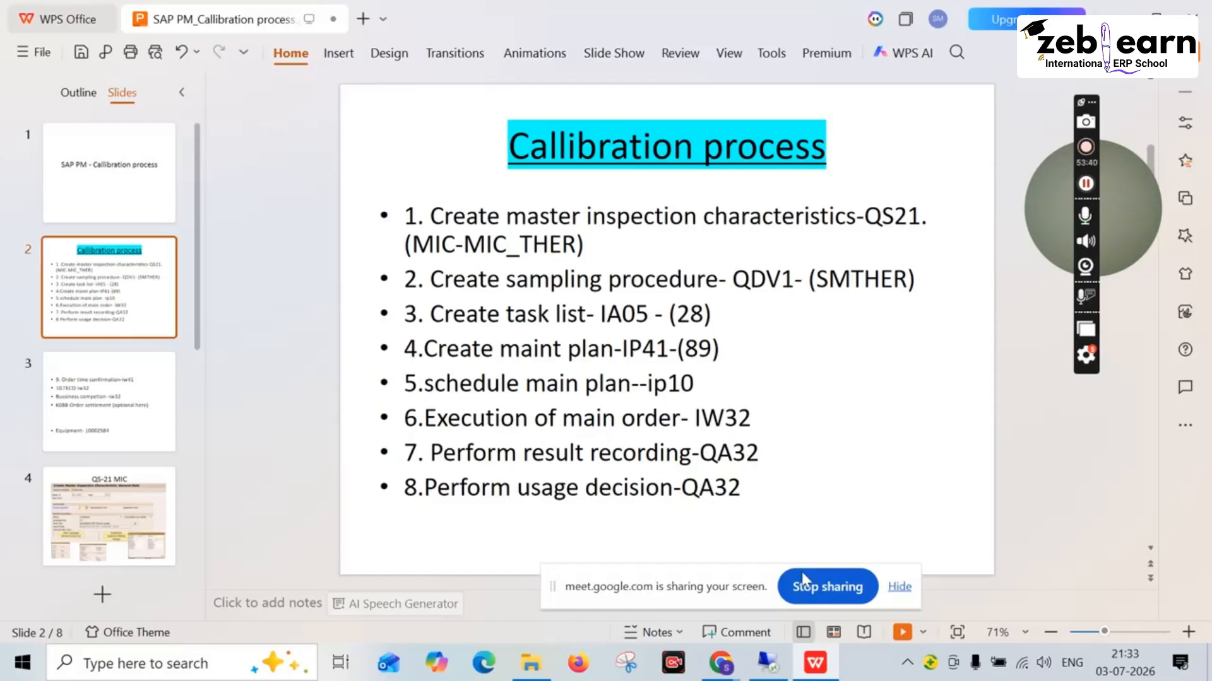
left_click(767, 662)
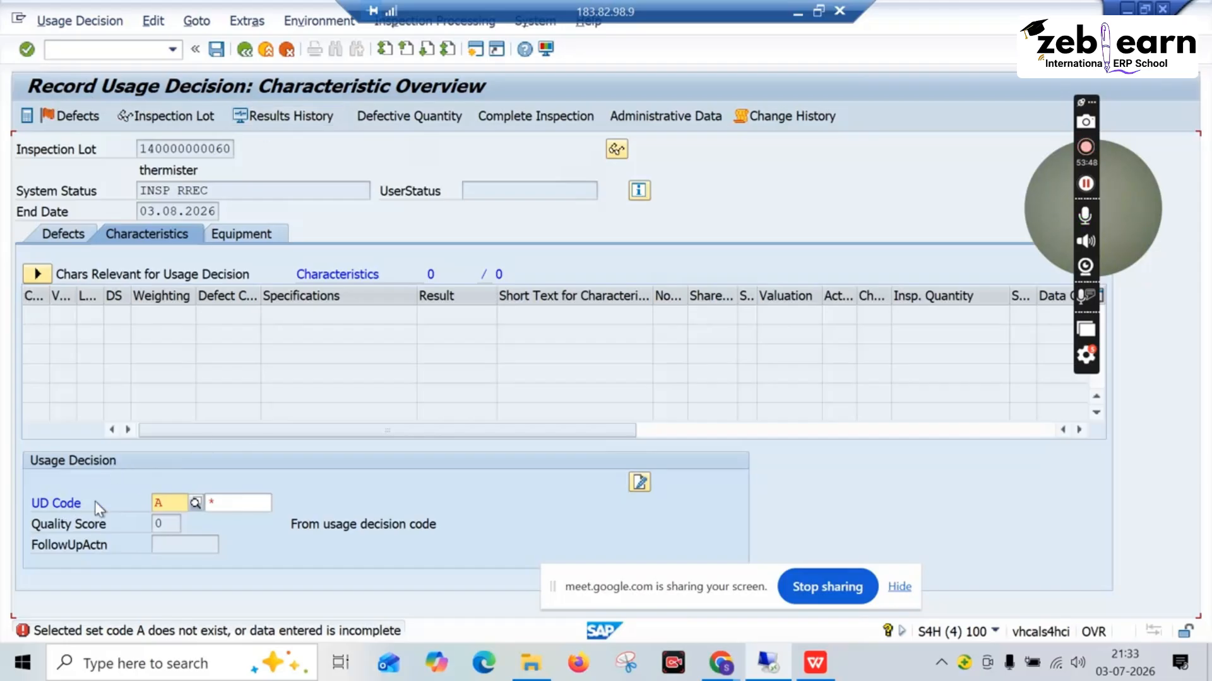
left_click(161, 505)
Review the TECO and business completion transactions on slide 3 of the WPS presentation and the usage decision step on slide 2
left_click(814, 663)
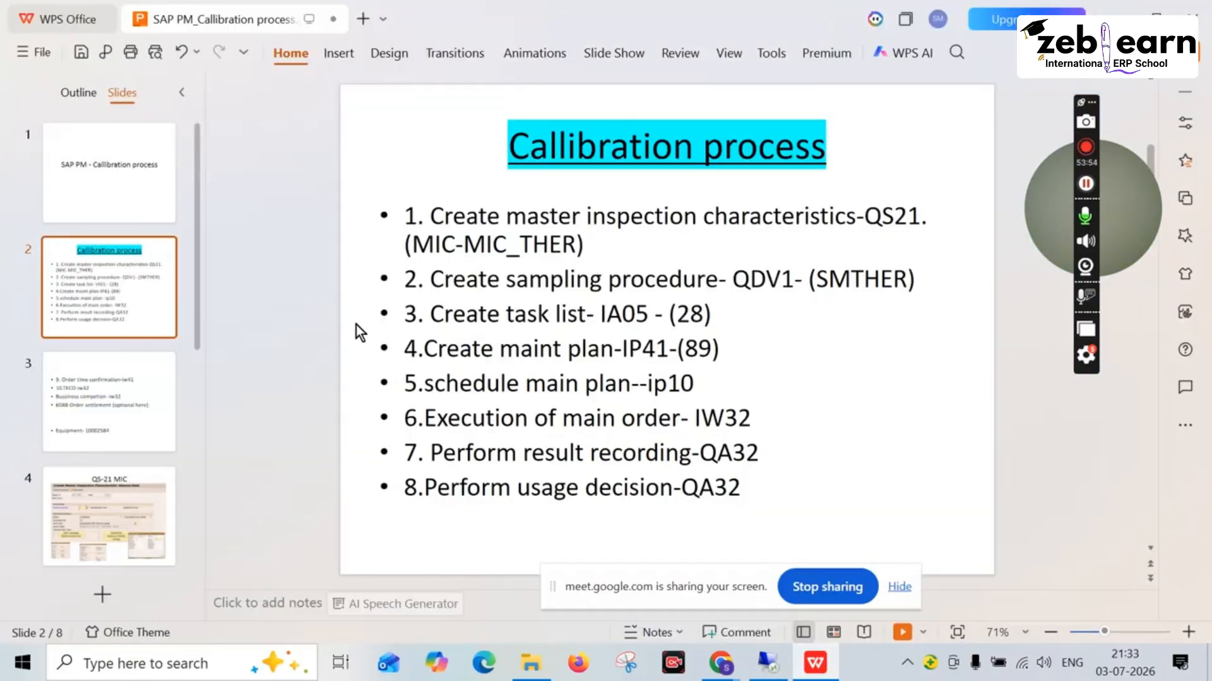
left_click(133, 415)
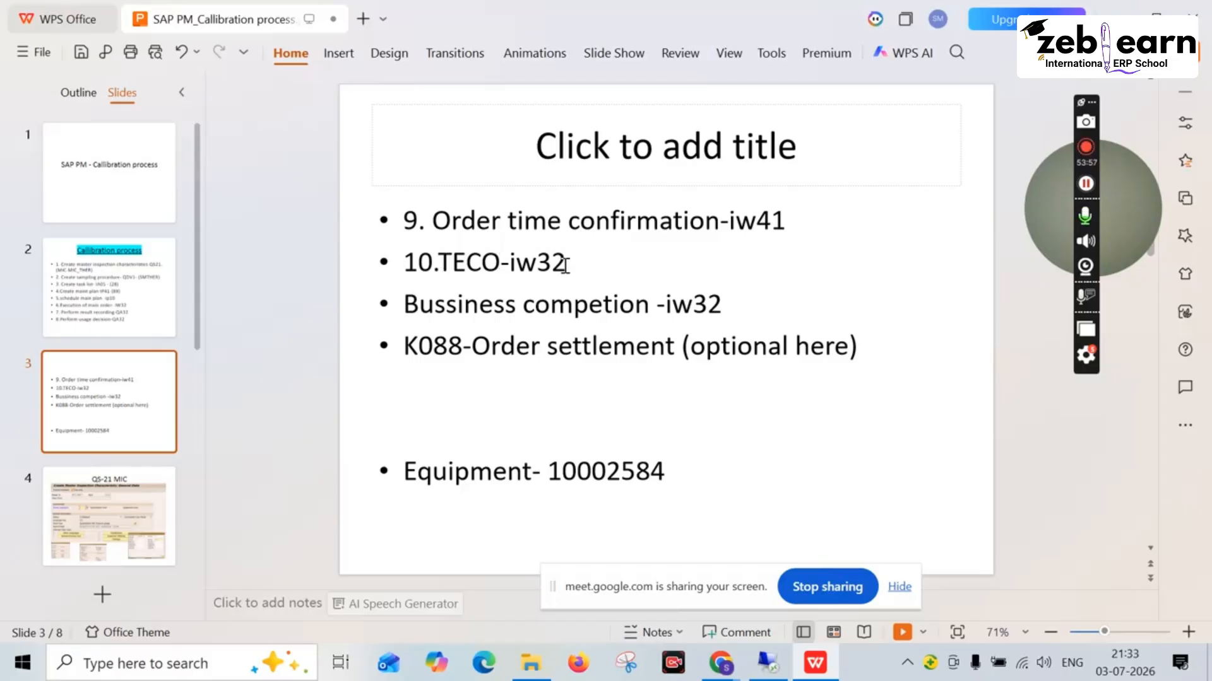
left_click_drag(565, 265, 511, 262)
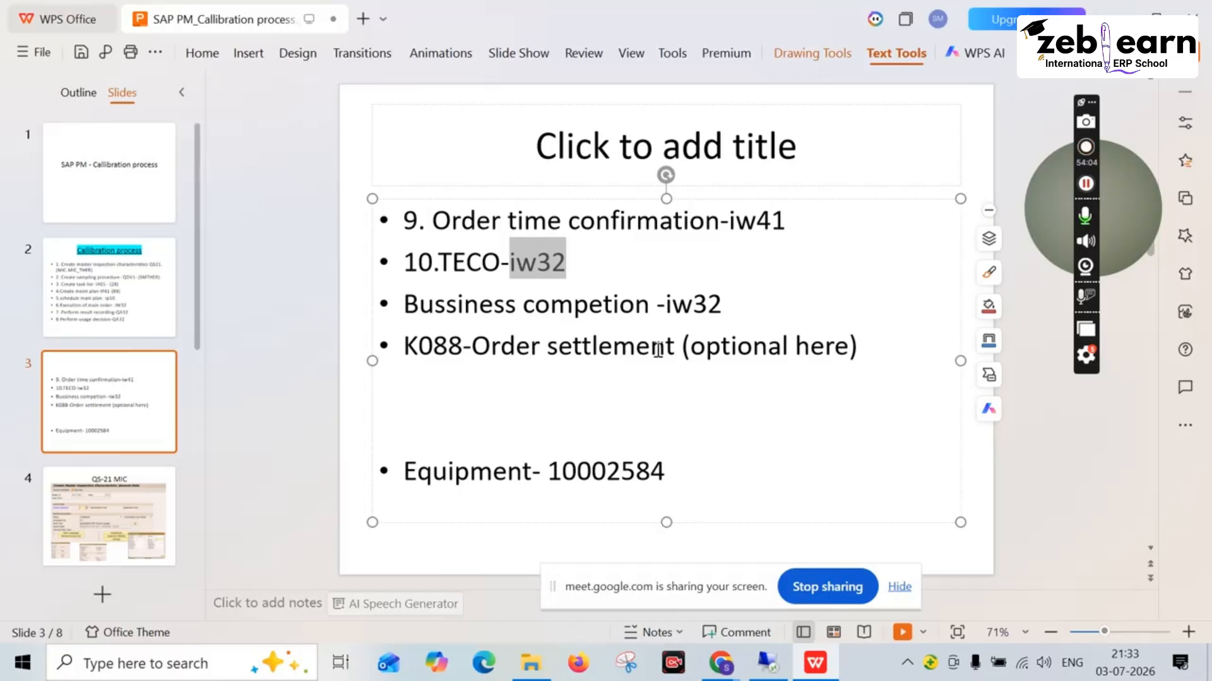
left_click(131, 305)
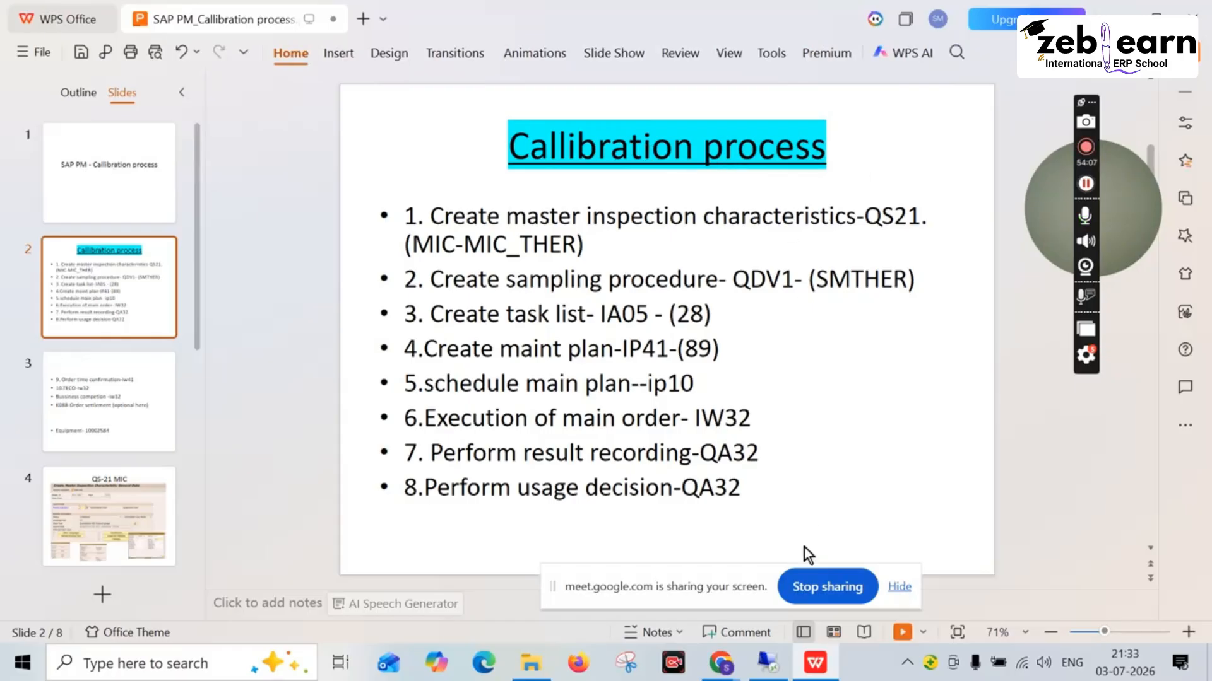
left_click(768, 663)
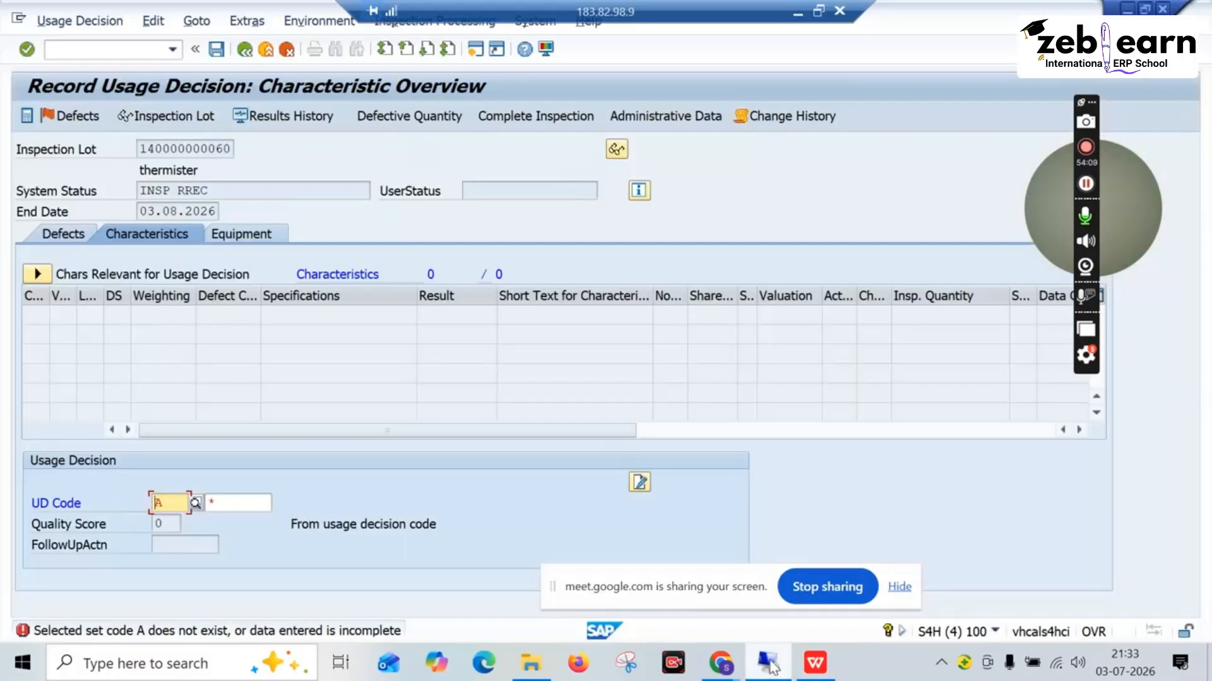
left_click(828, 664)
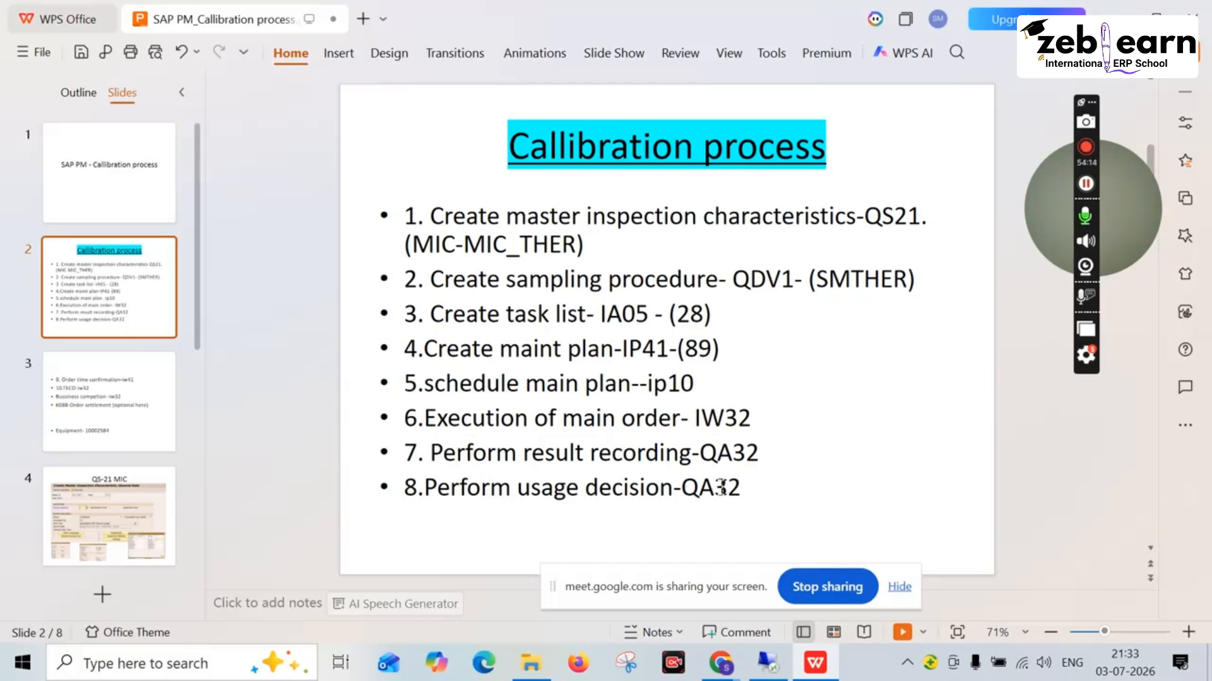
left_click_drag(721, 487, 431, 487)
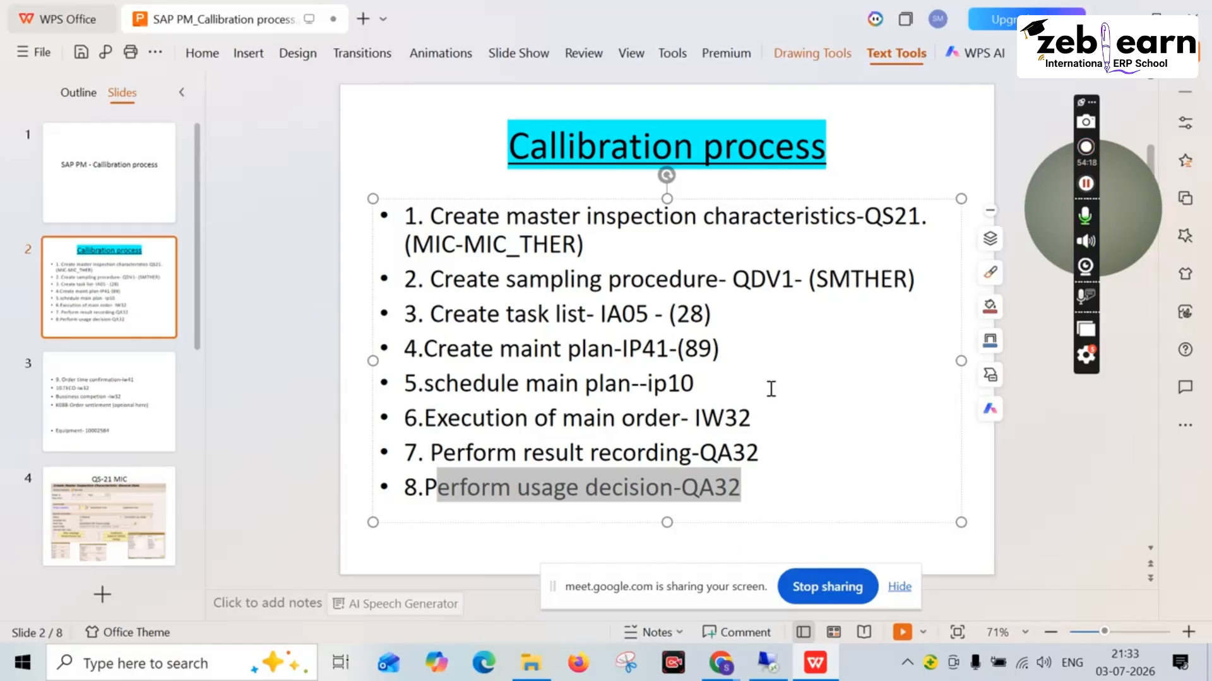
mouse_move(725, 670)
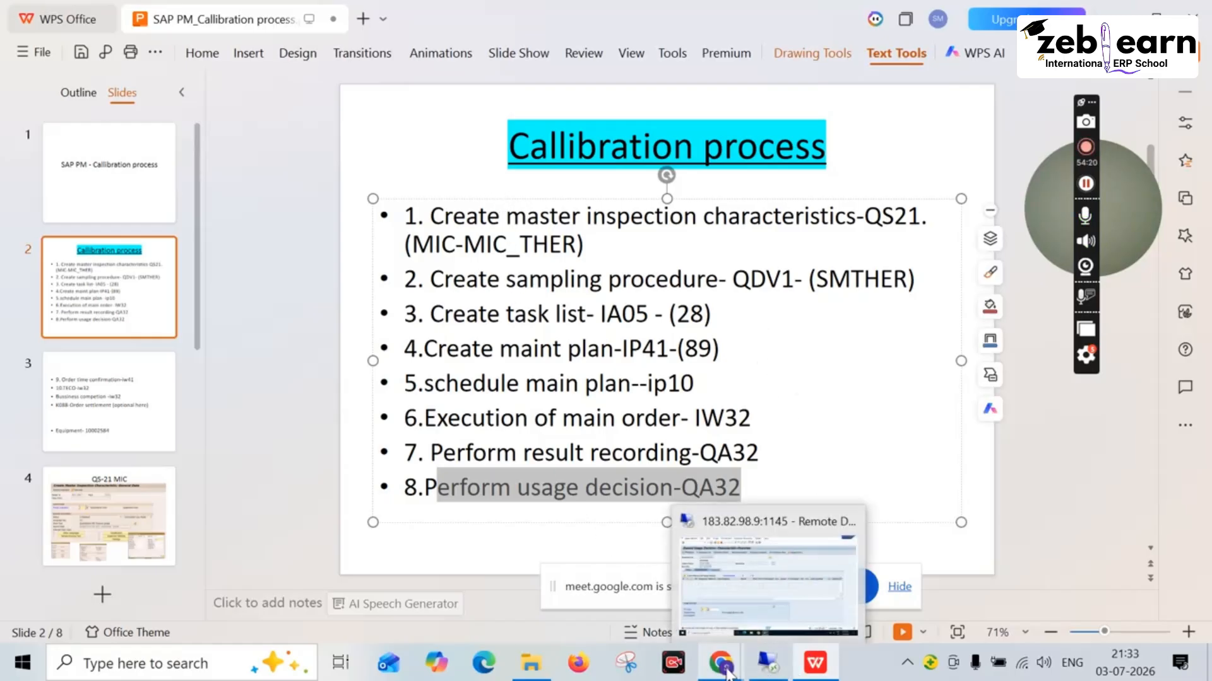
left_click(690, 593)
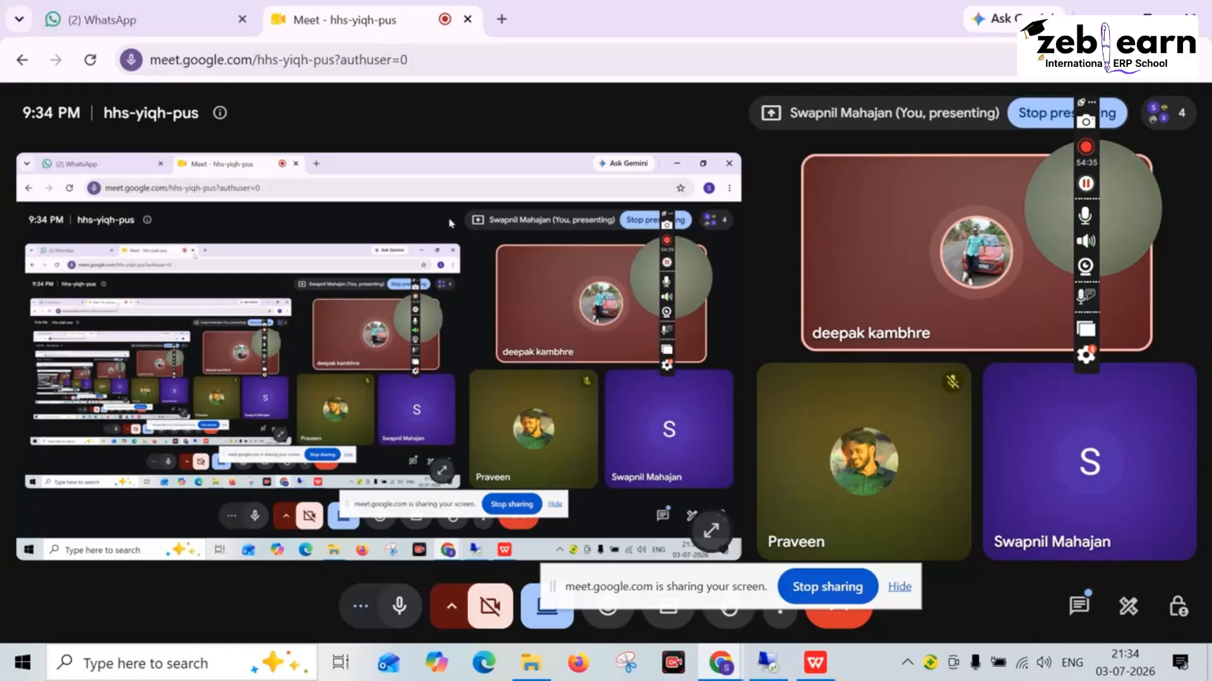
left_click_drag(1080, 103, 1174, 153)
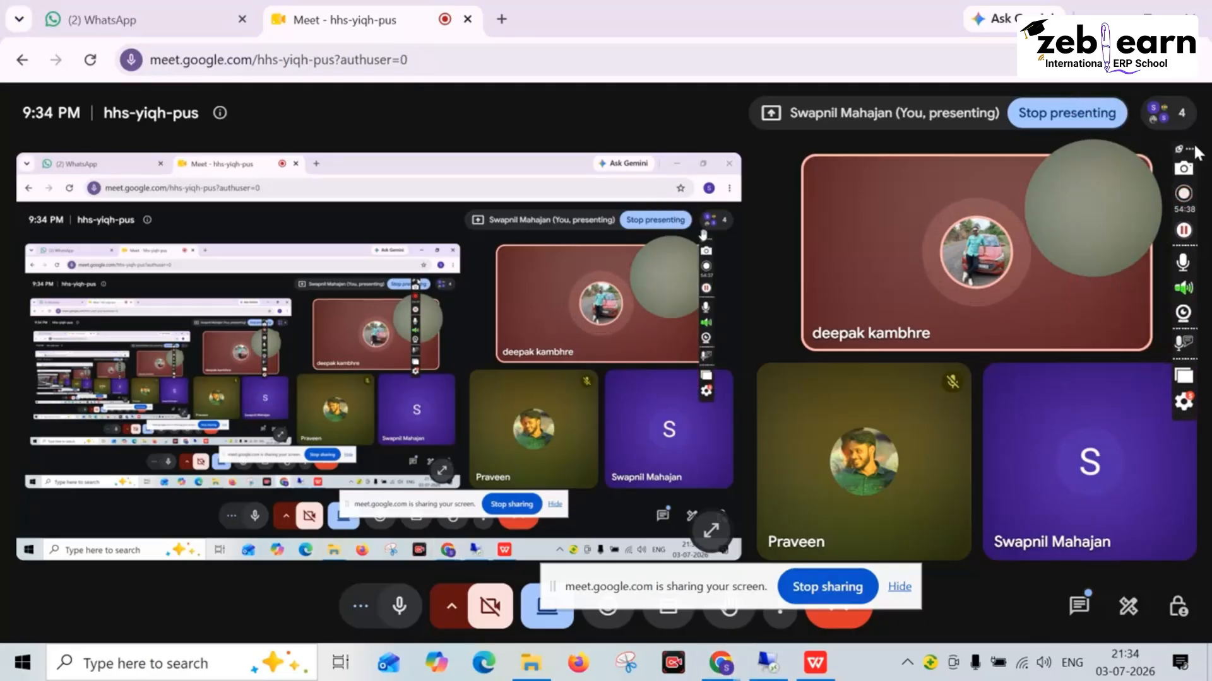
left_click_drag(1122, 183, 1012, 220)
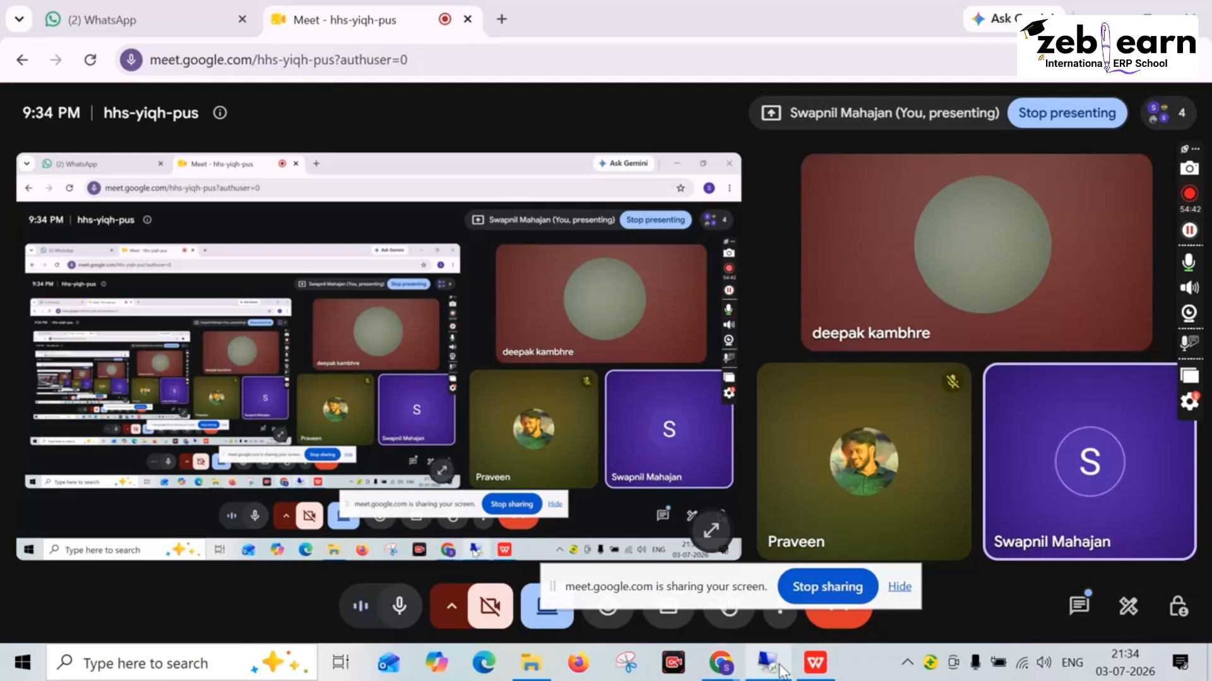
Go over the result recording, MIC and usage decision entries on the Callibration process slide in WPS, and switch back to SAP
left_click(817, 666)
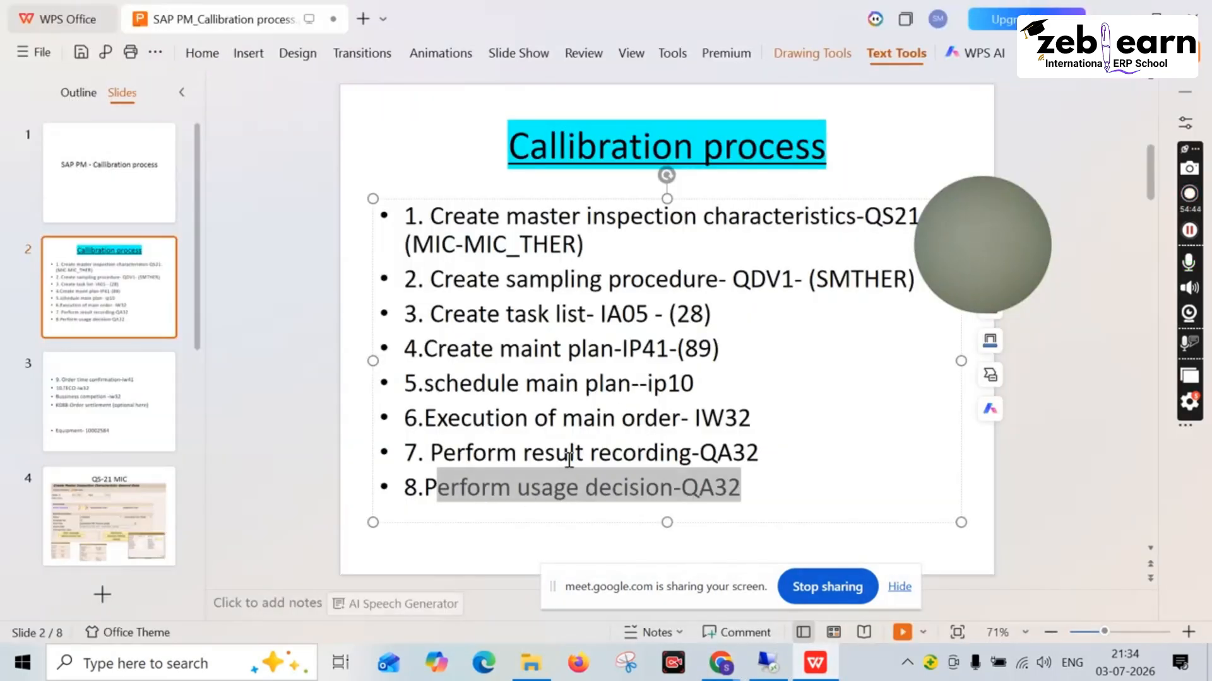
left_click_drag(524, 455, 691, 467)
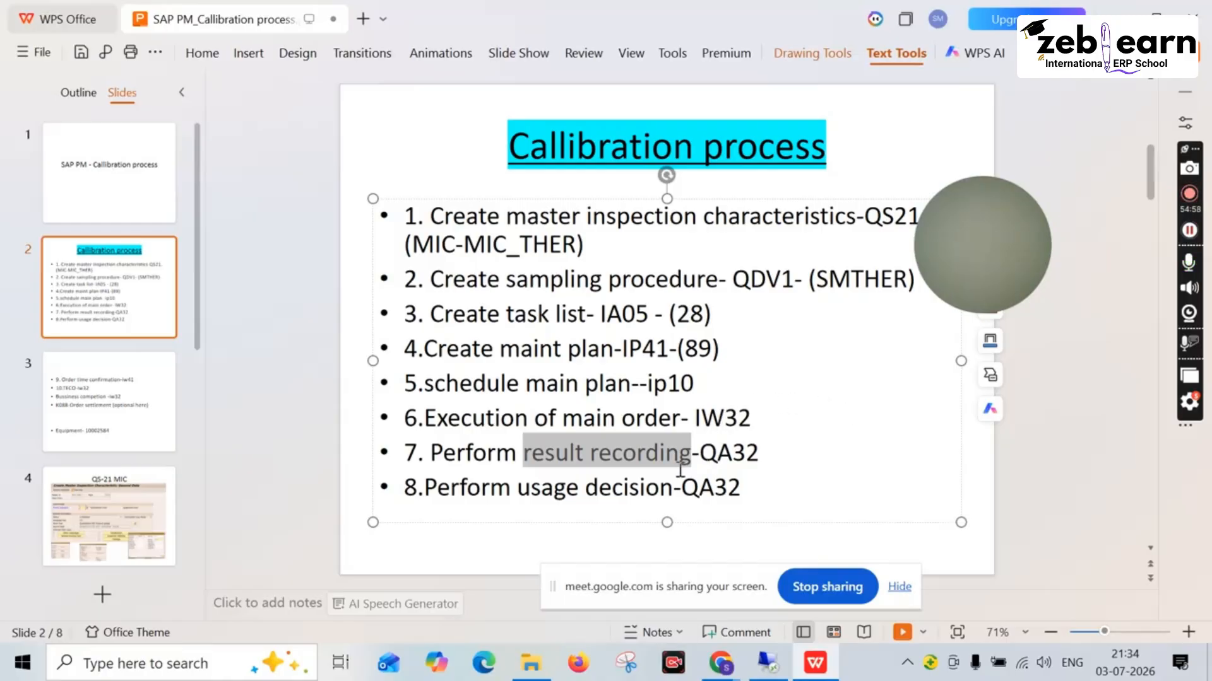
left_click_drag(671, 487, 523, 489)
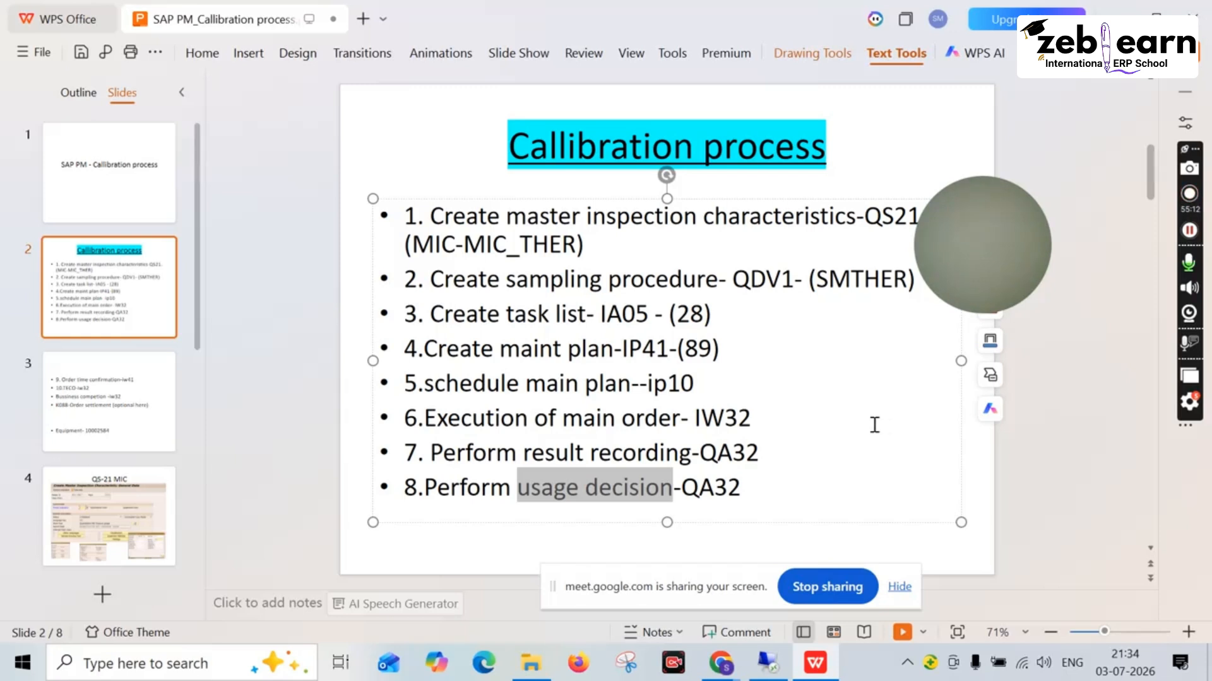
left_click(802, 178)
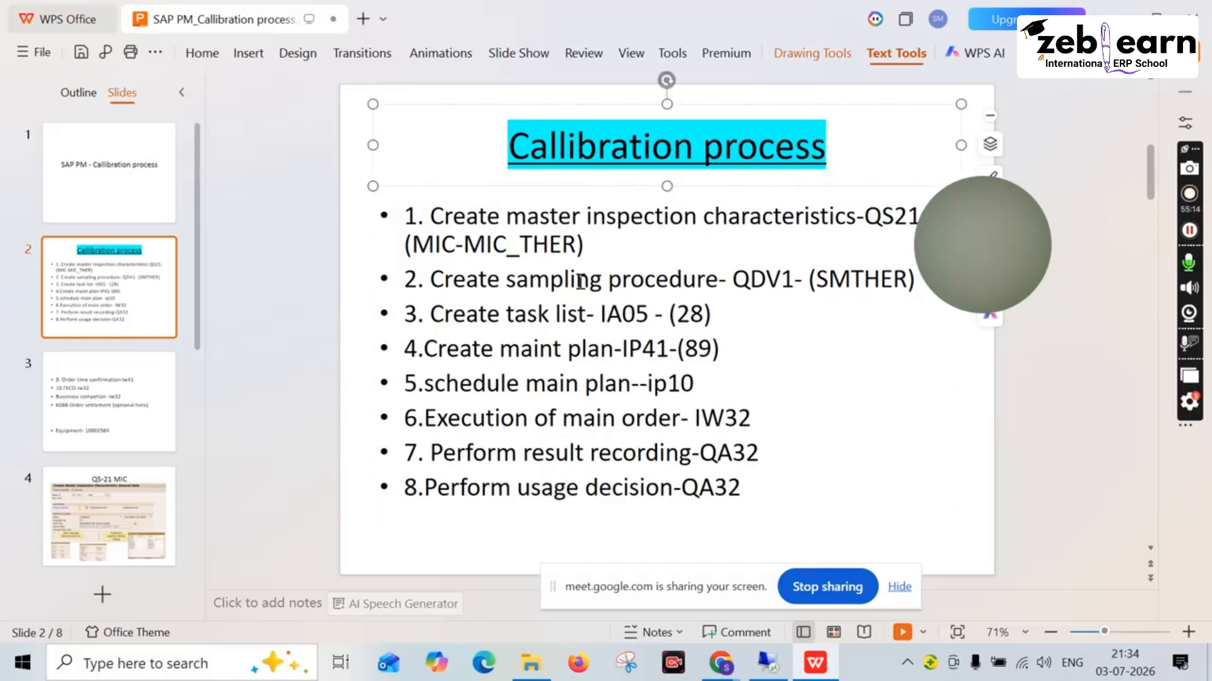
left_click_drag(576, 245, 519, 243)
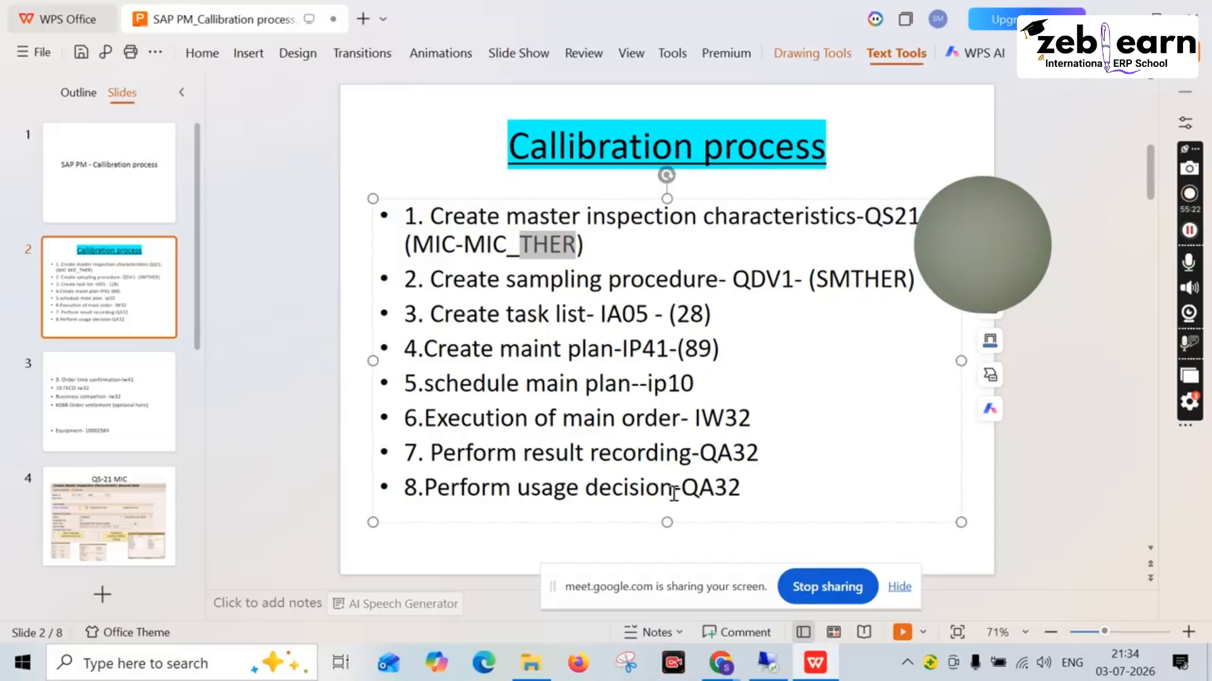
left_click_drag(674, 494, 587, 488)
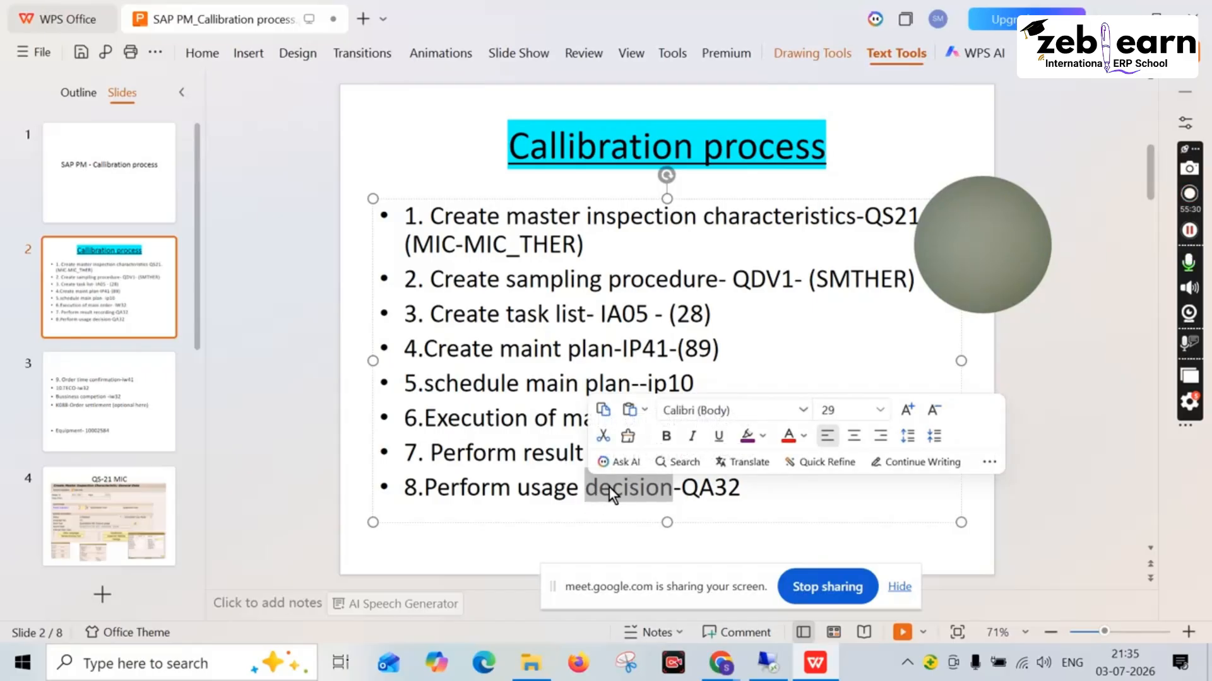
left_click(768, 662)
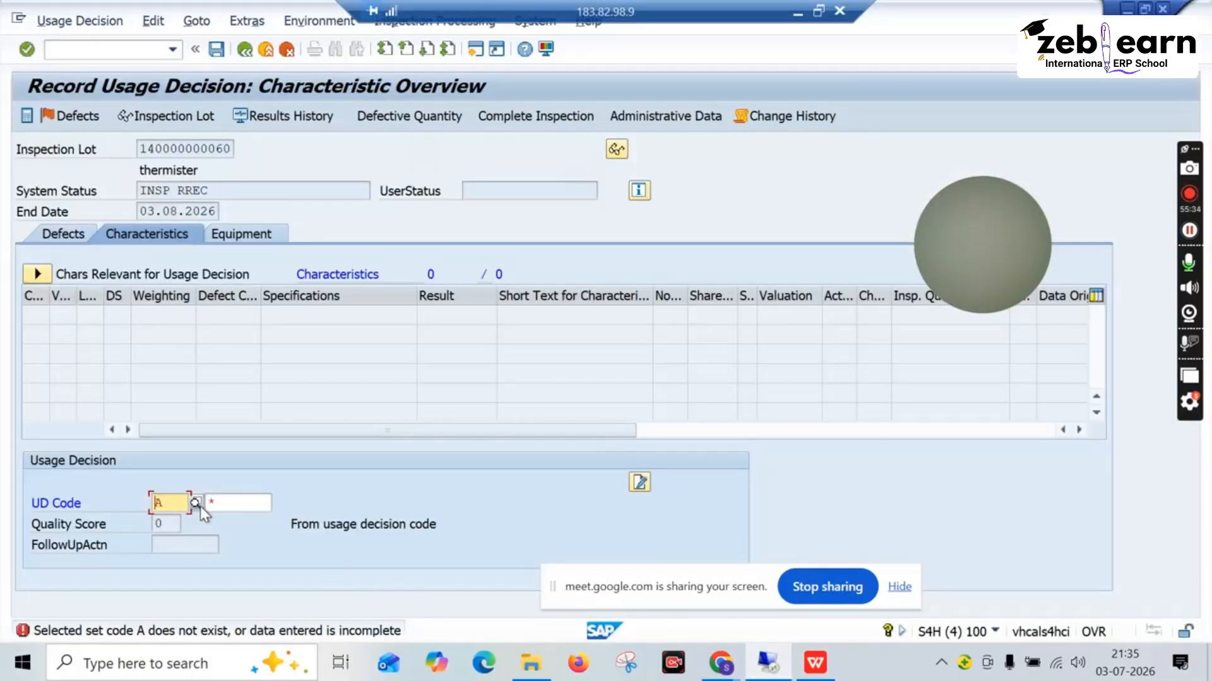
Try to set the inspection lot's UD code to A in code group 01
left_click(179, 502)
key("BackSpace")
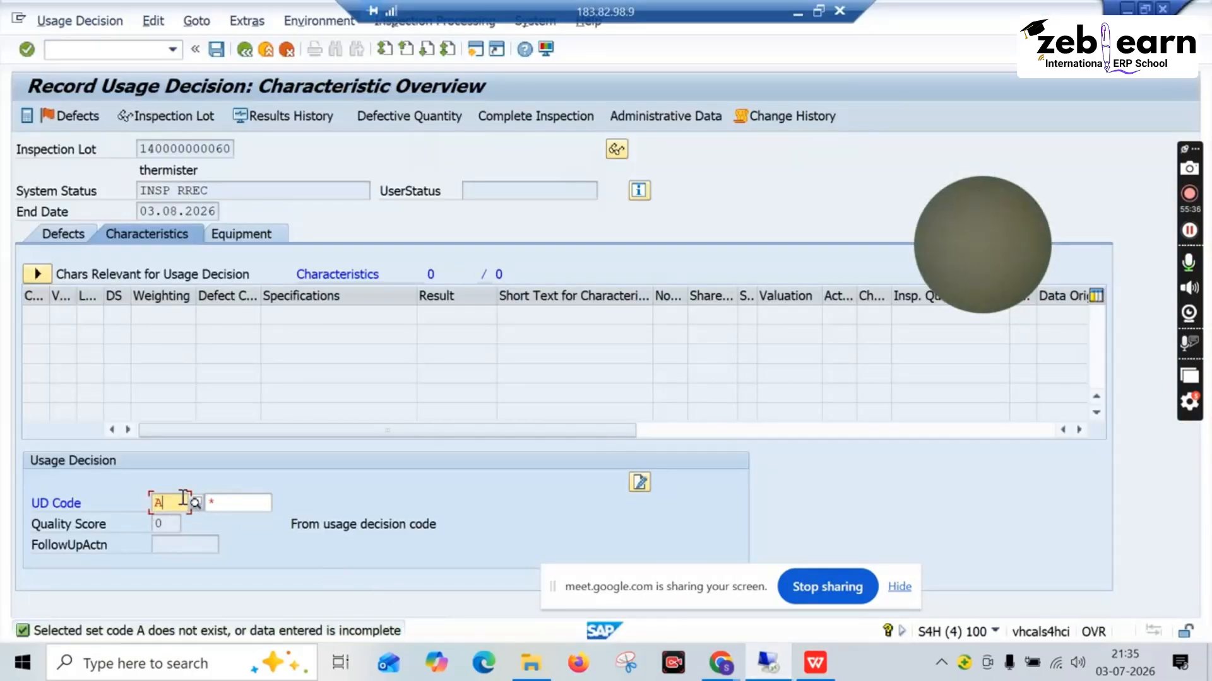
type("A")
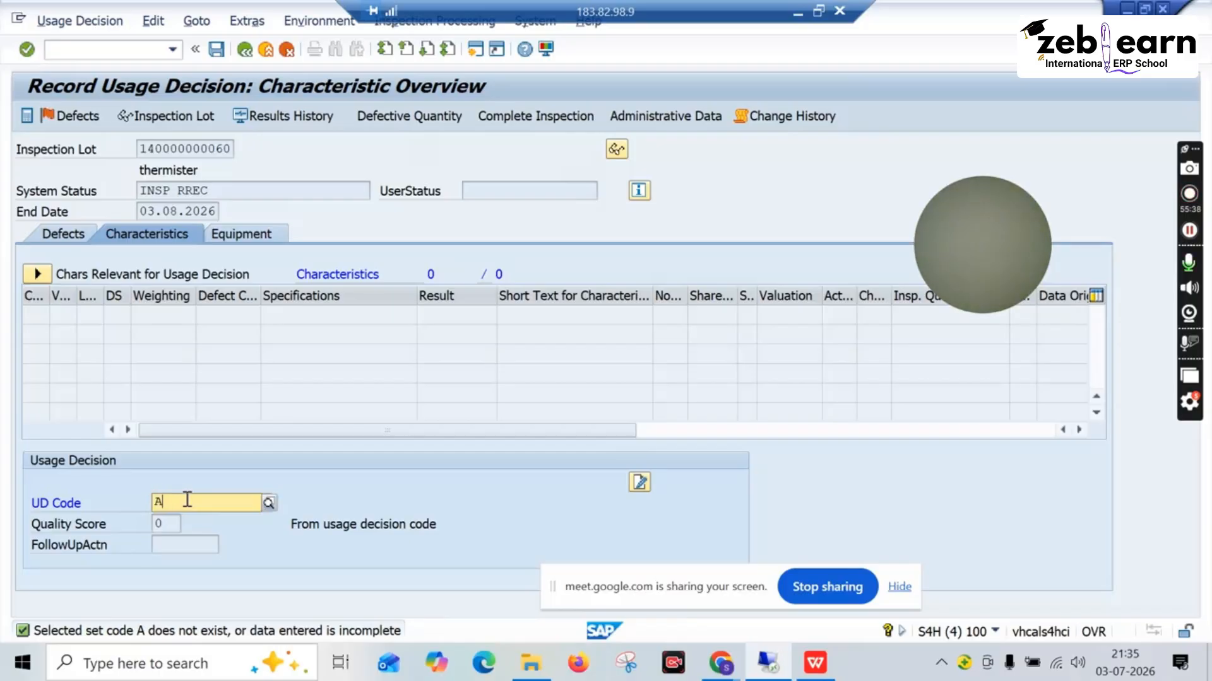
left_click(378, 349)
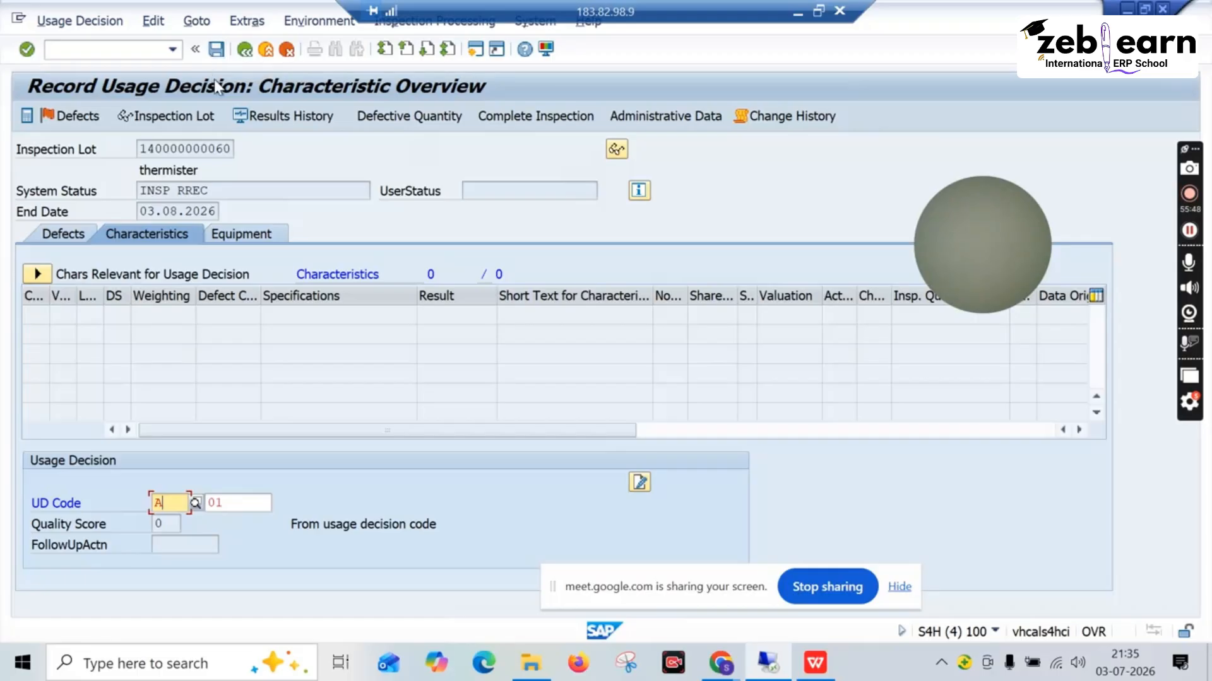
Switch to the WPS presentation and highlight the result recording and usage decision steps on slide 2
left_click(816, 669)
left_click_drag(763, 454, 433, 453)
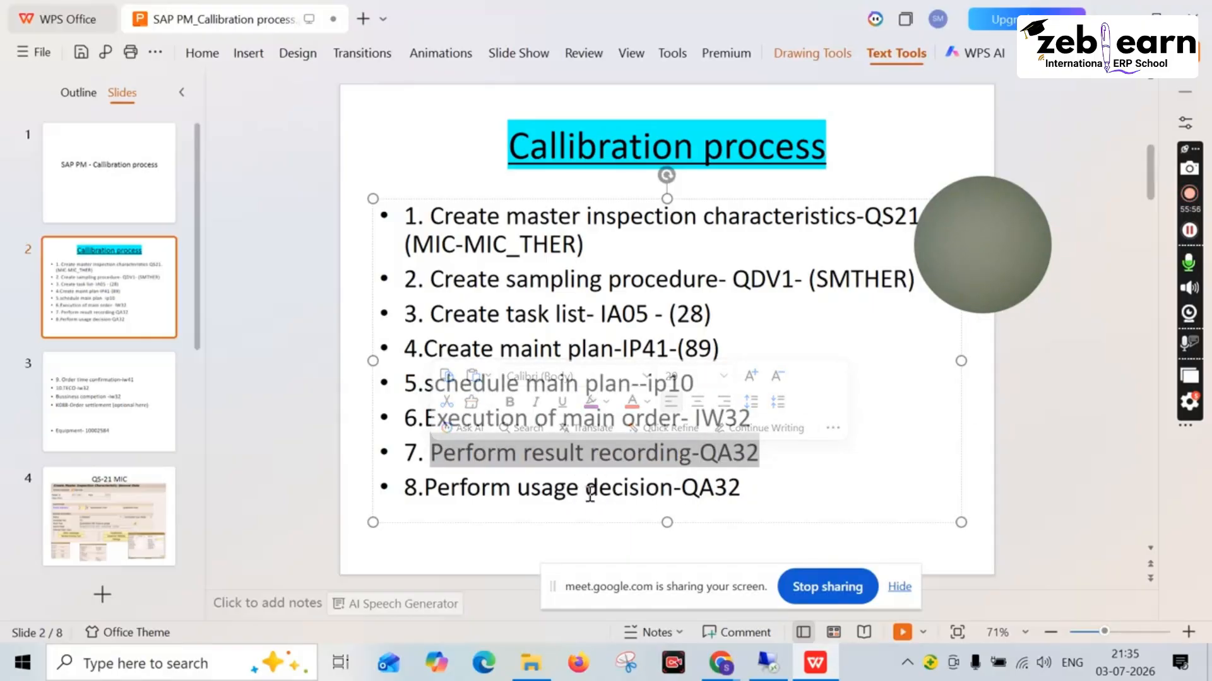
left_click_drag(672, 488, 509, 488)
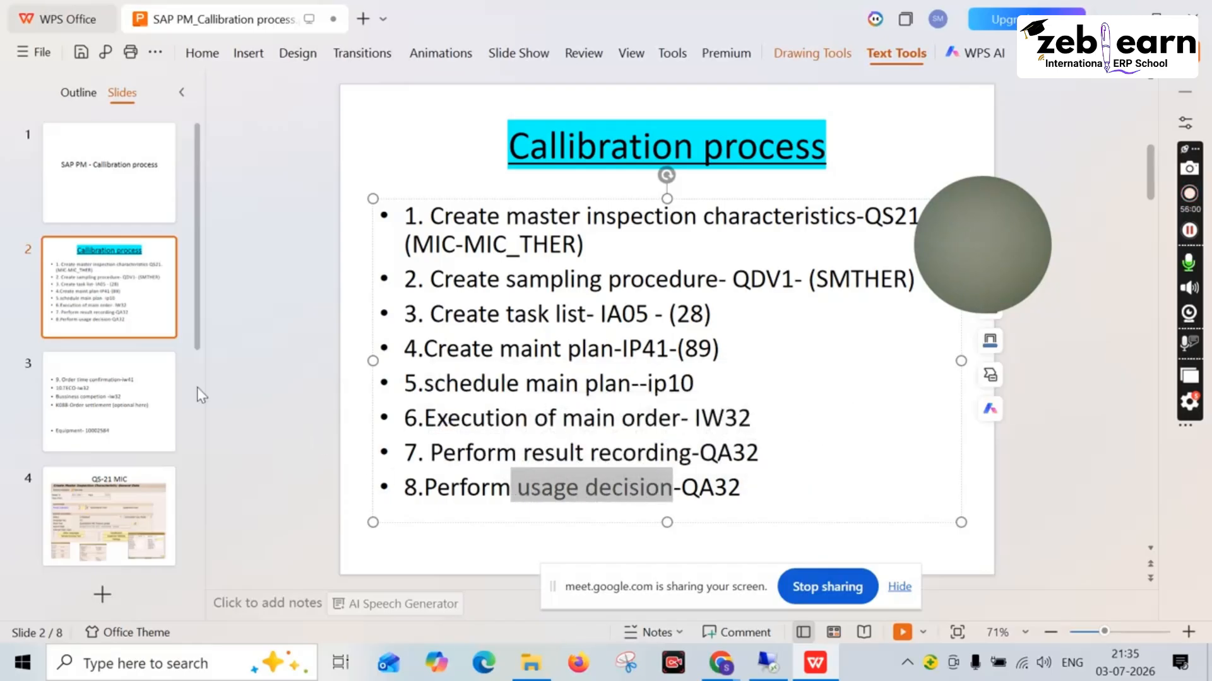
Highlight the transaction codes for order time confirmation (iw41) and TECO (iw32) on slide 3, and switch briefly to SAP
left_click(144, 398)
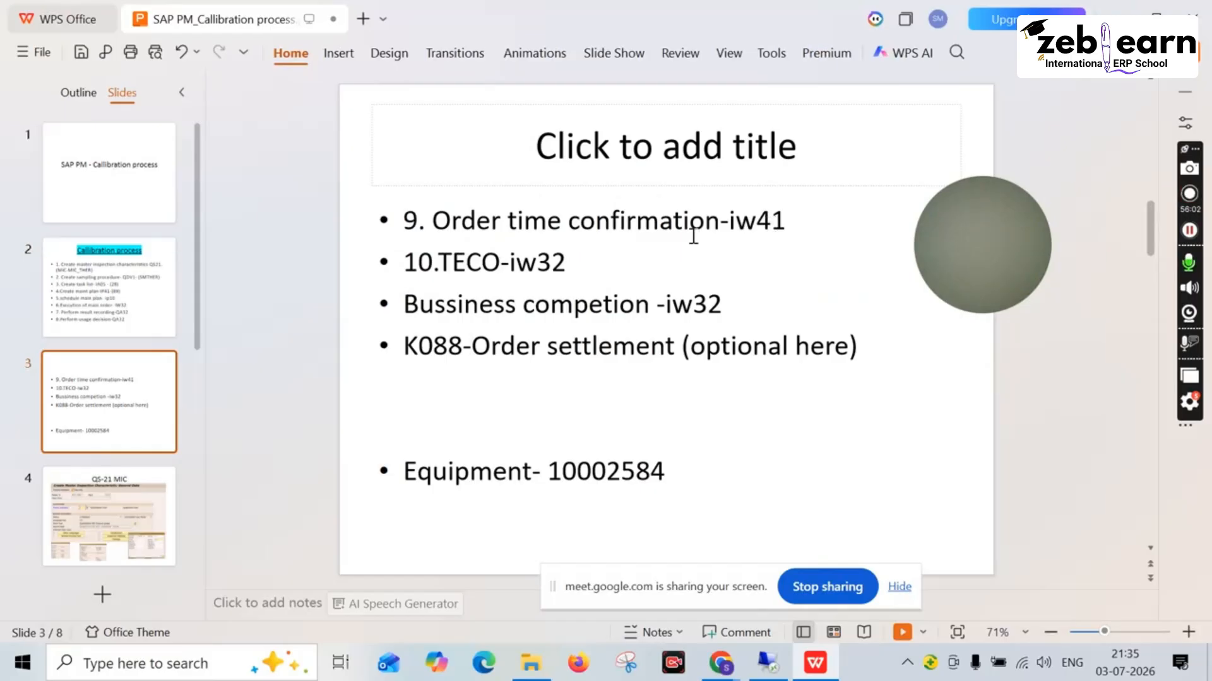
left_click(789, 221)
left_click_drag(789, 221, 730, 221)
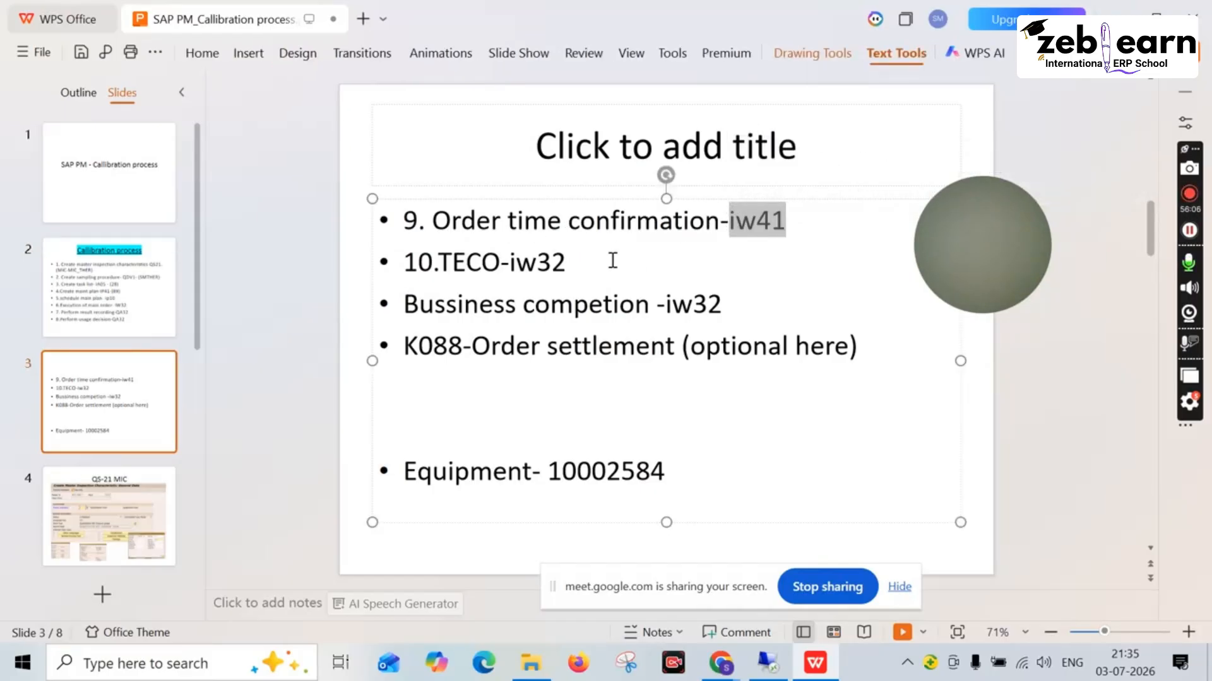
left_click_drag(567, 261, 508, 261)
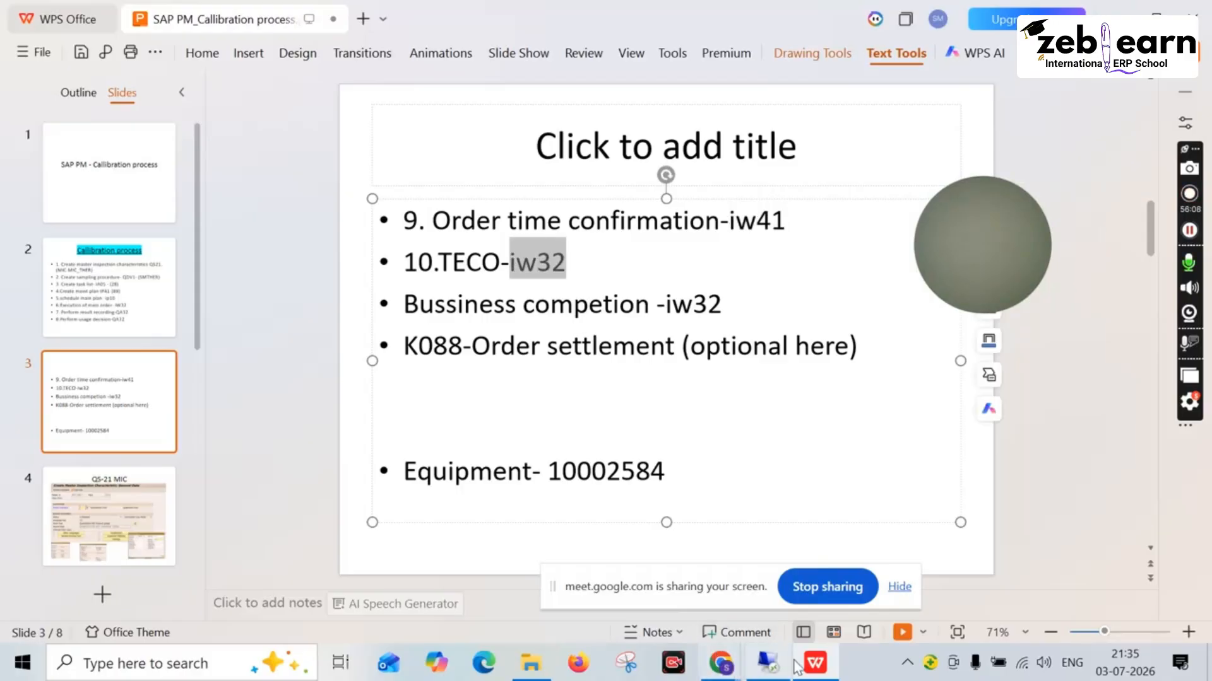
left_click(767, 662)
Return to the WPS presentation and open slide 7 with the equipment, plant, inspection lot and order details
left_click(816, 661)
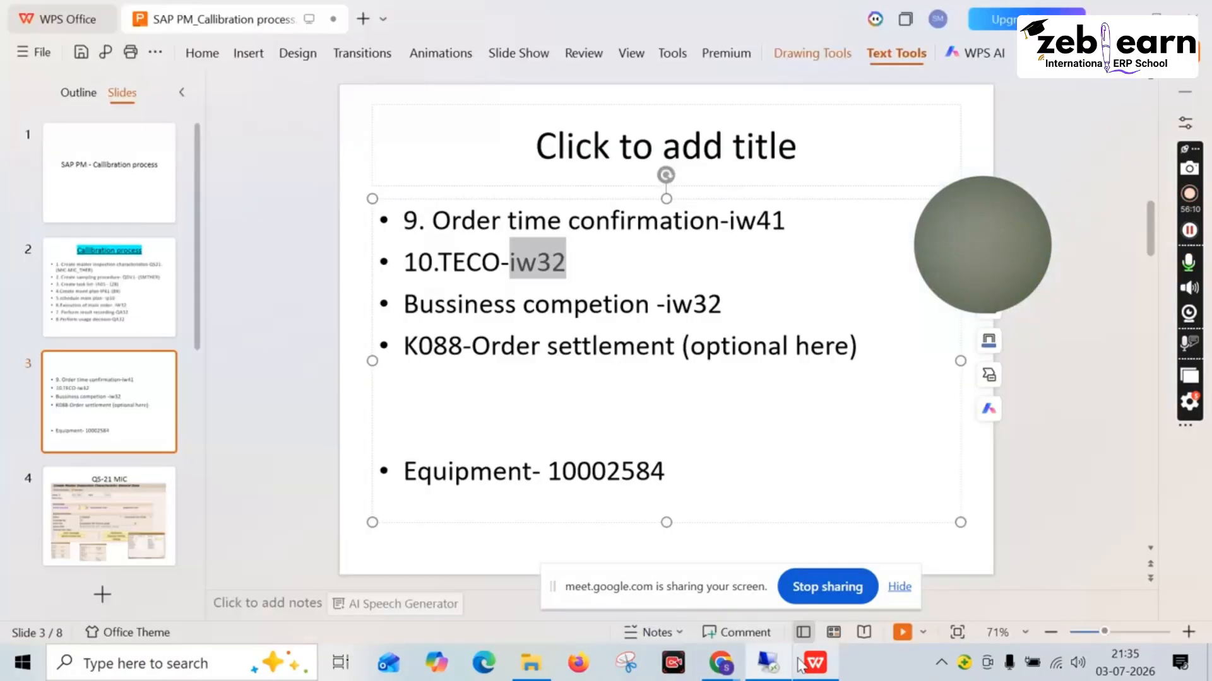
scroll(126, 410, "down", 5)
left_click(155, 424)
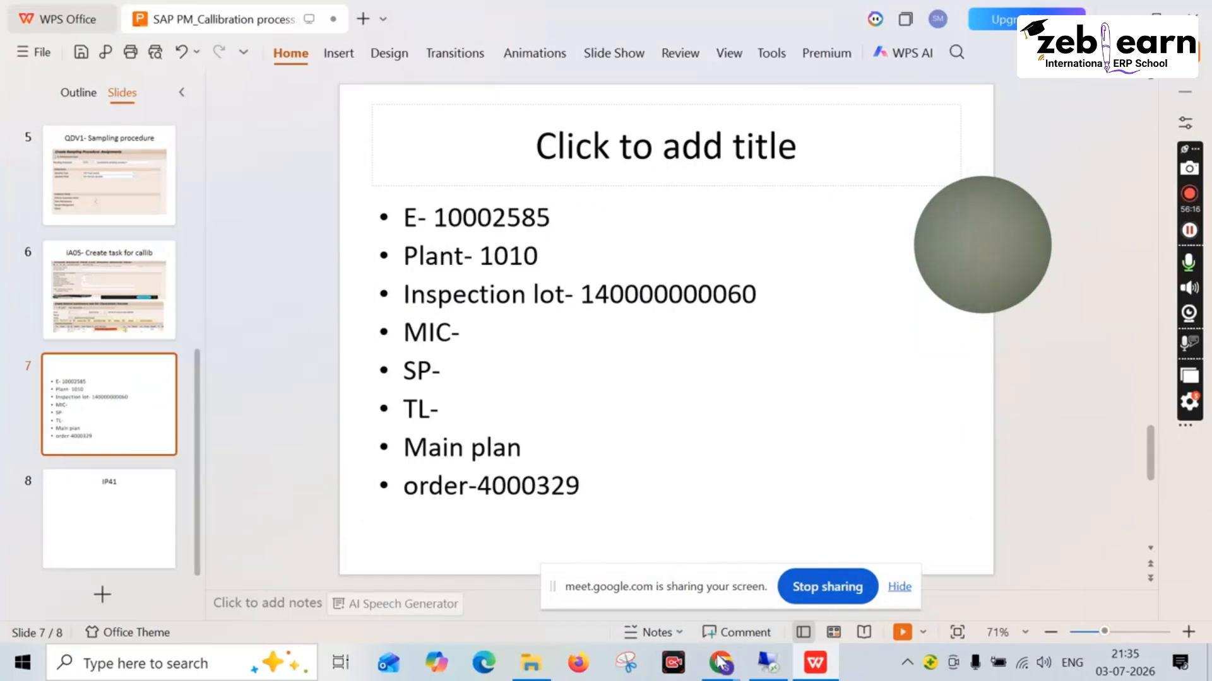
Switch to SAP, try to leave the usage decision screen, and highlight the inspection lot's system status
left_click(755, 666)
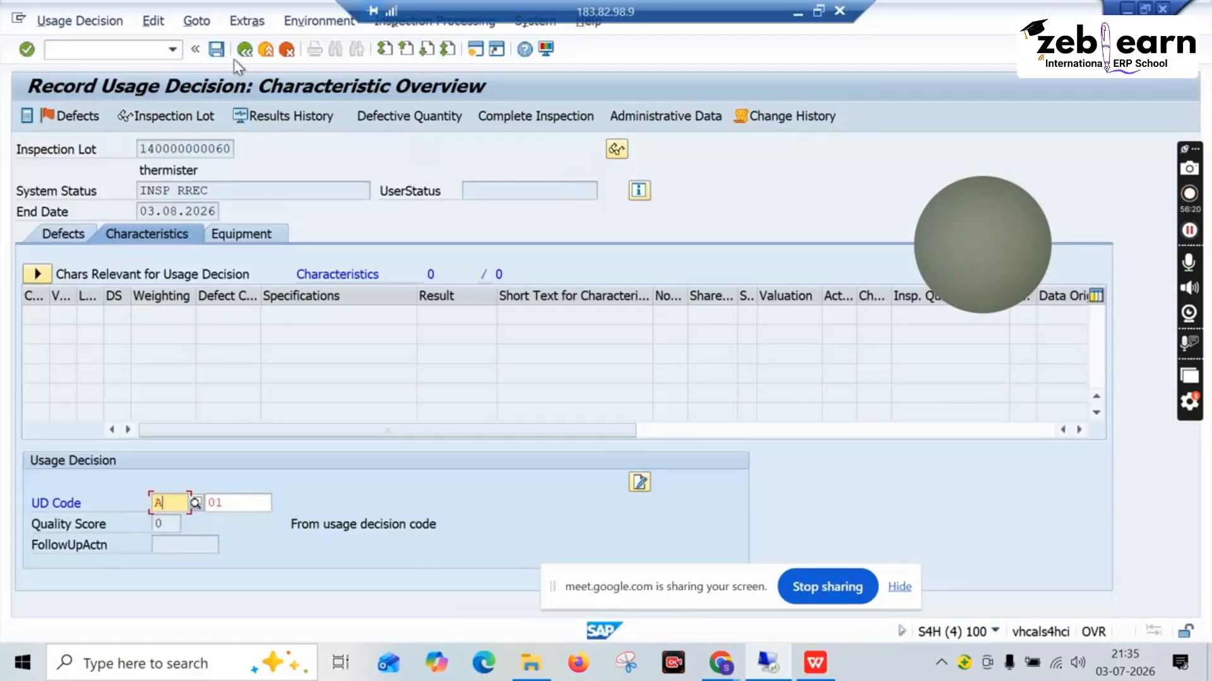
left_click(248, 48)
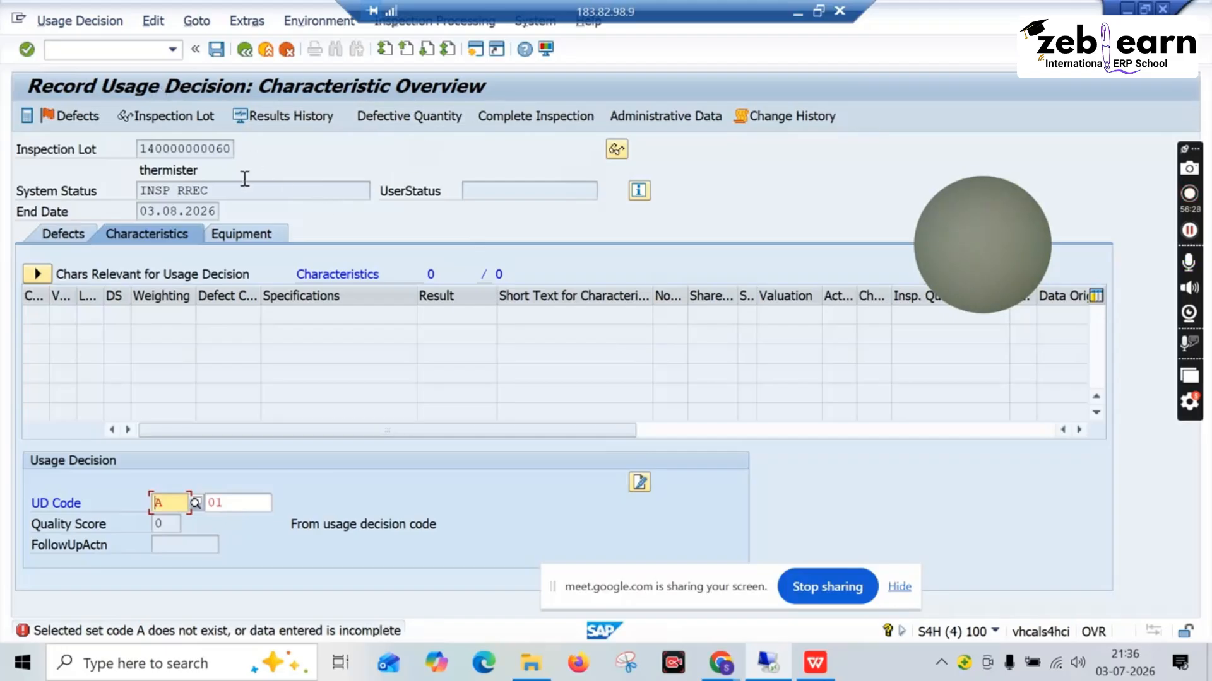
left_click_drag(218, 187, 136, 175)
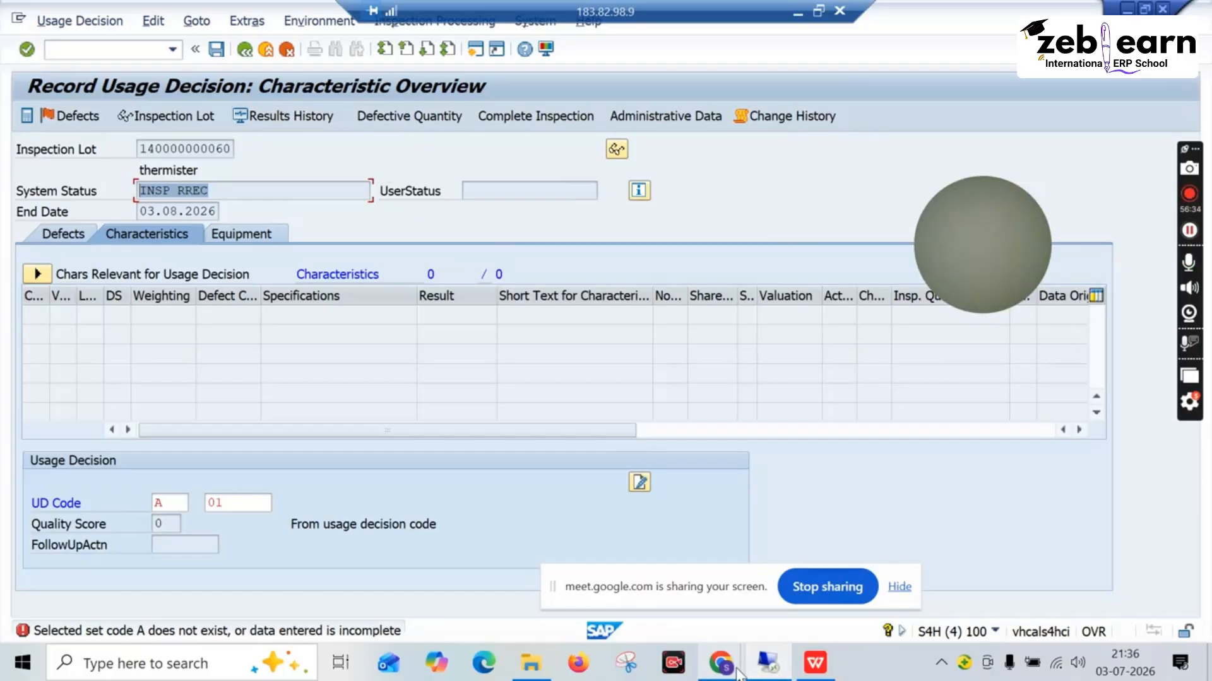
Look at the Google Meet call in Chrome and return to the SAP usage decision
mouse_move(720, 661)
left_click(690, 589)
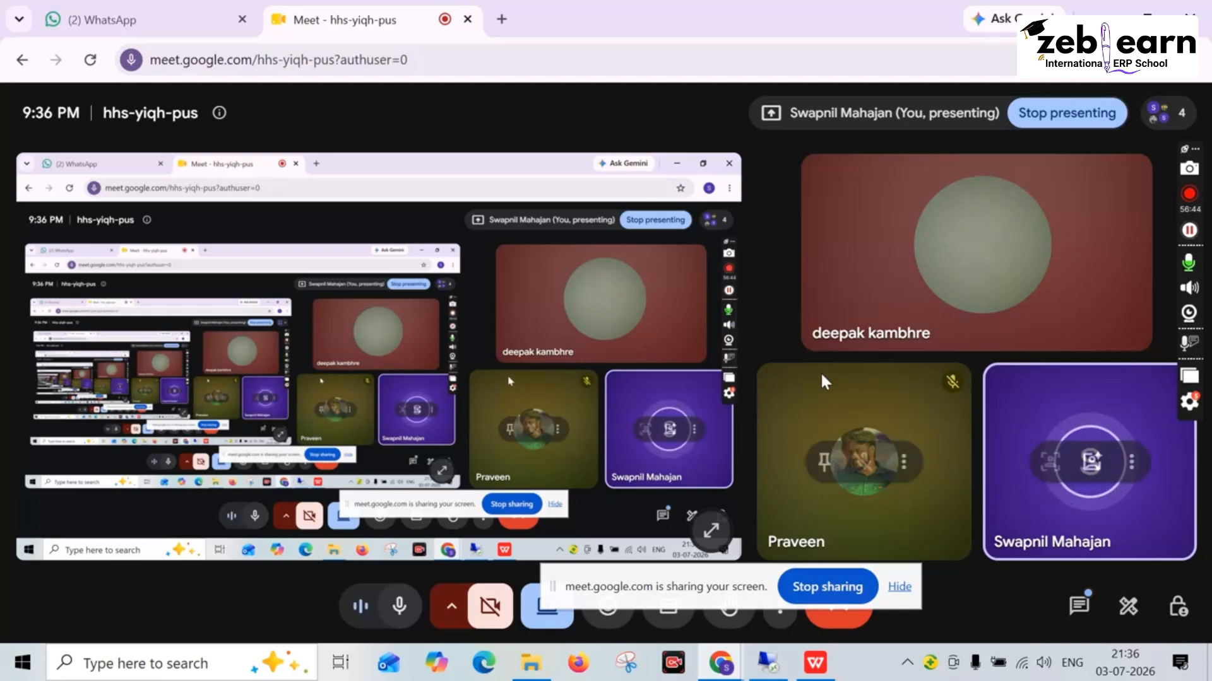
left_click(766, 664)
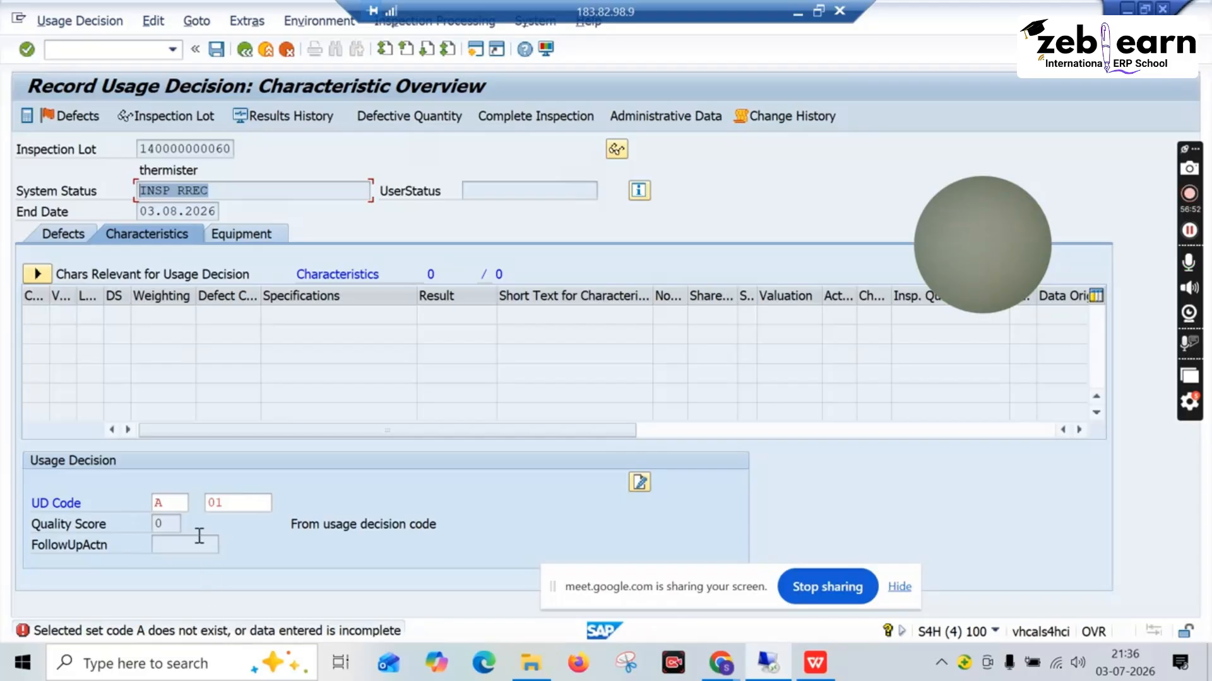
Try B and D as the UD code to look up matching codes, and clear the entries
left_click(169, 503)
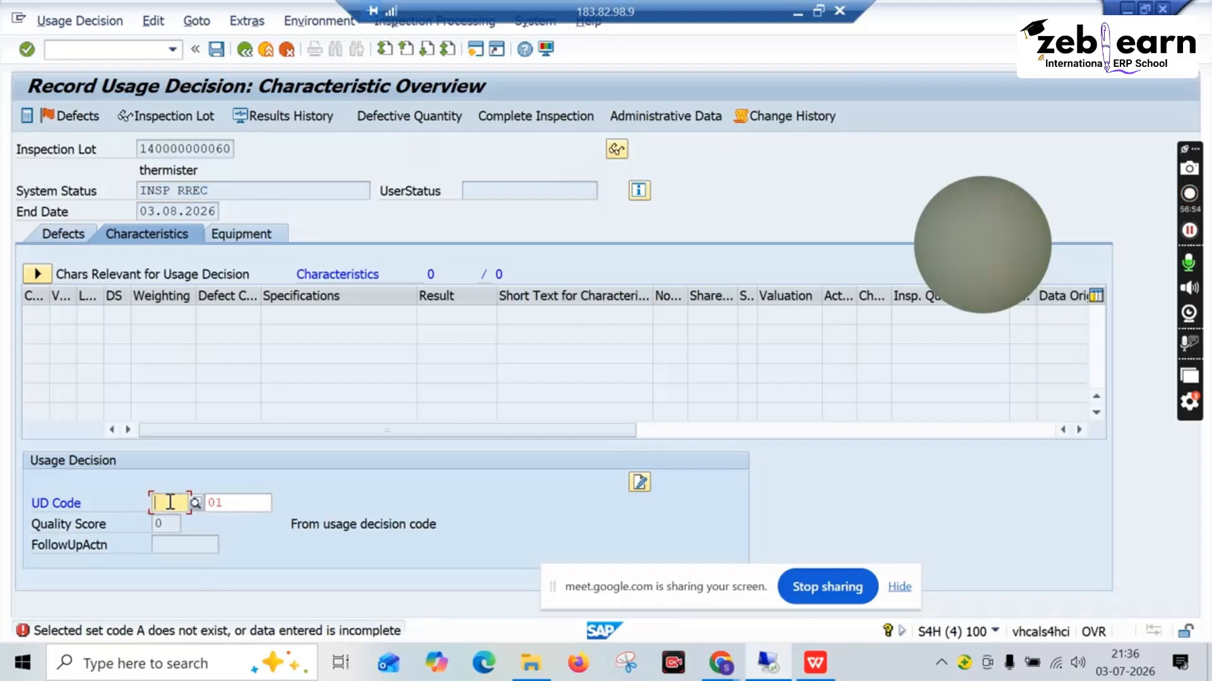
left_click(195, 504)
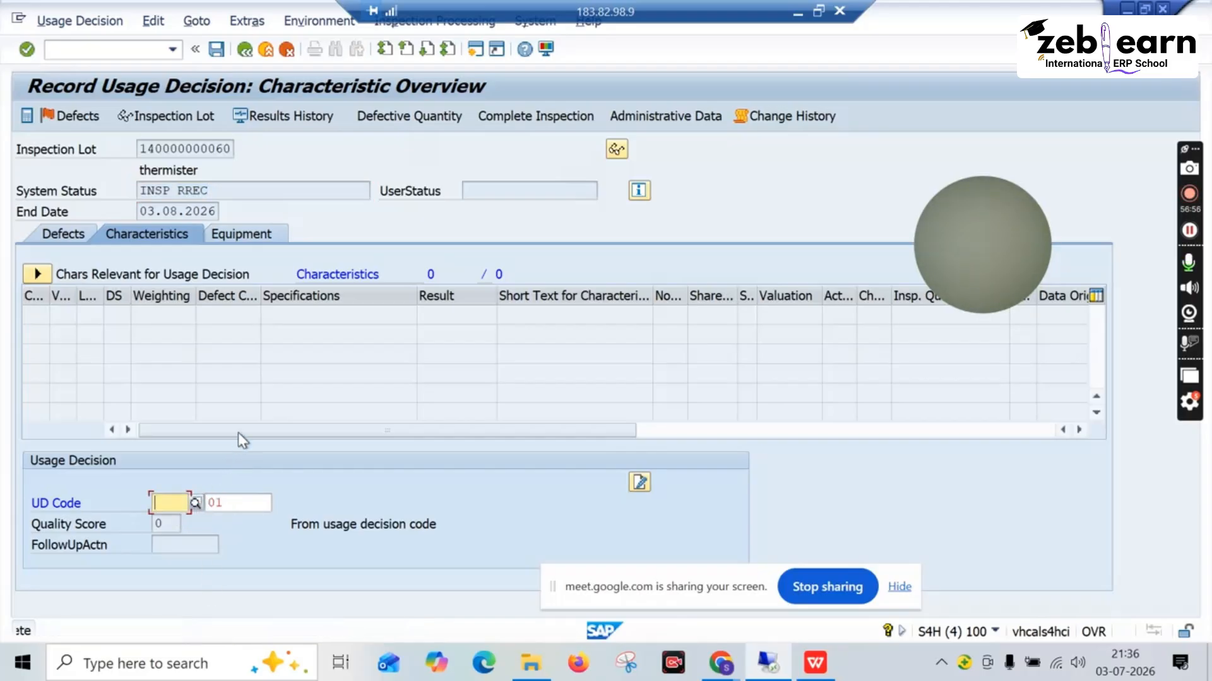
type("B")
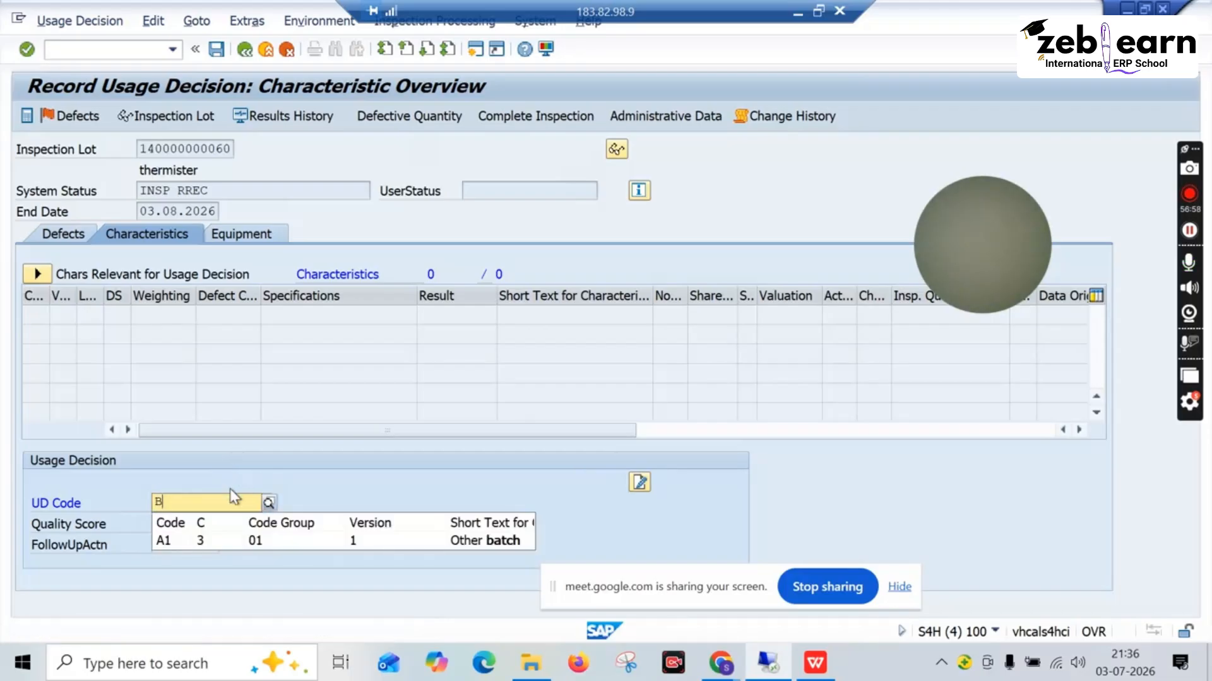
key("BackSpace")
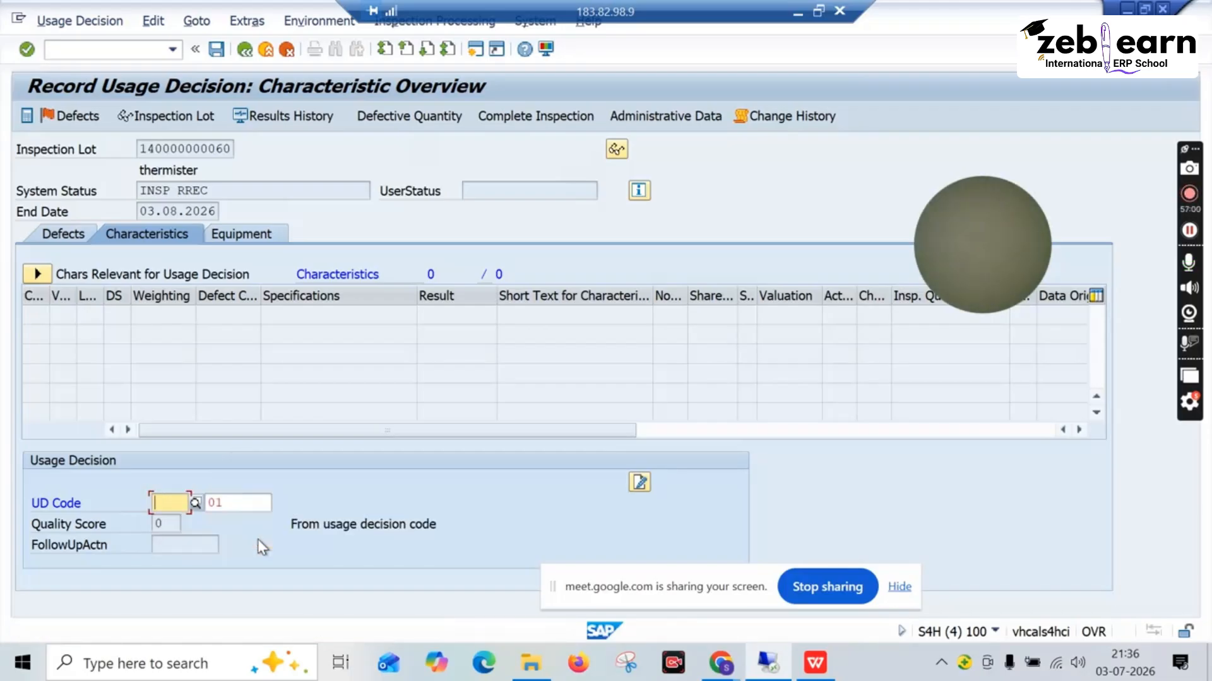
type("D")
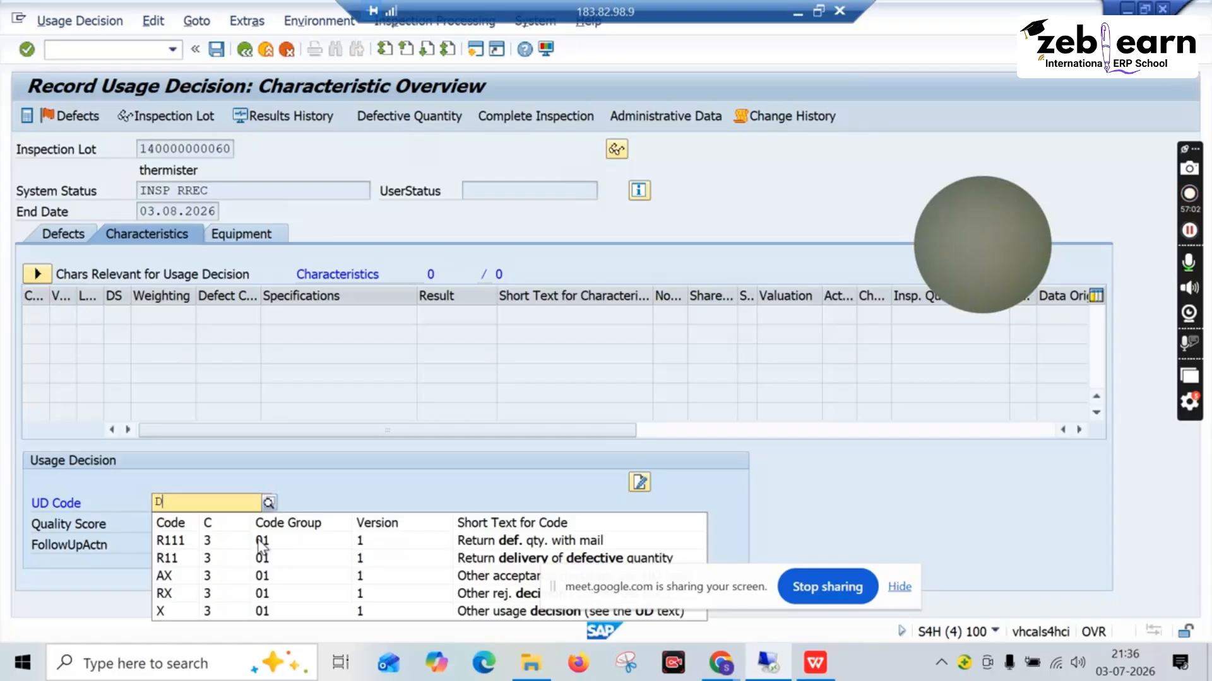
key("BackSpace")
Set the UD code to A (Accept) in code group 01 and try to open the lot's defects
type("A")
key("Return")
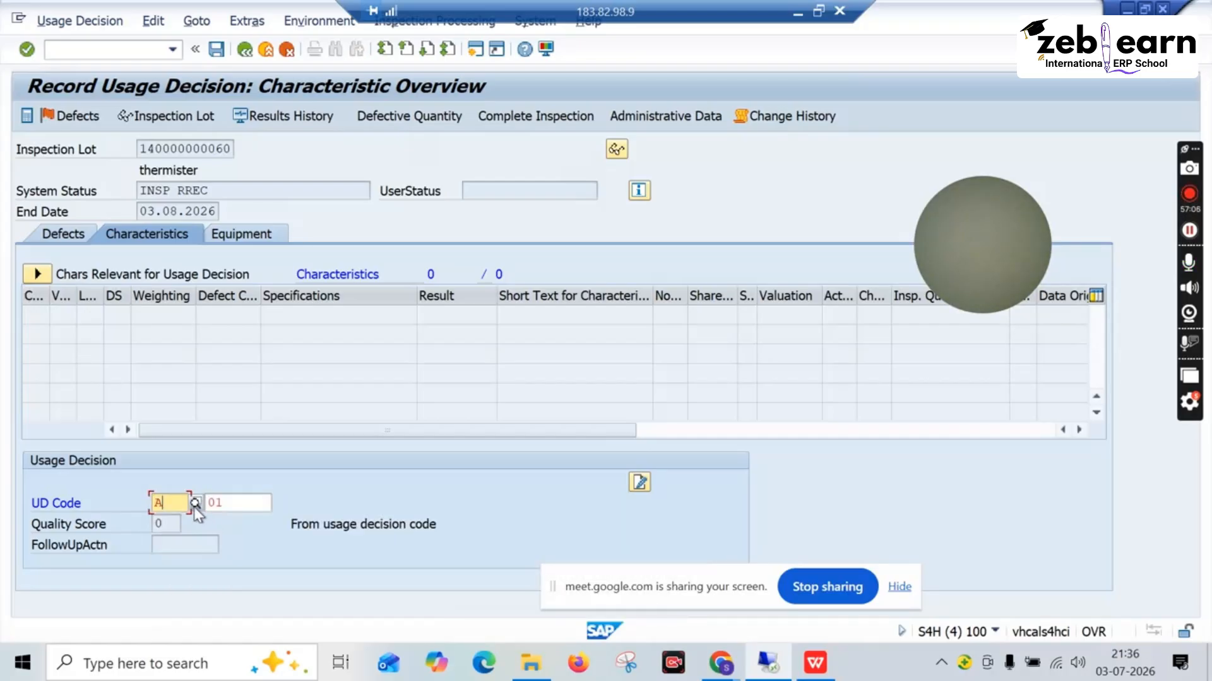
key("Return")
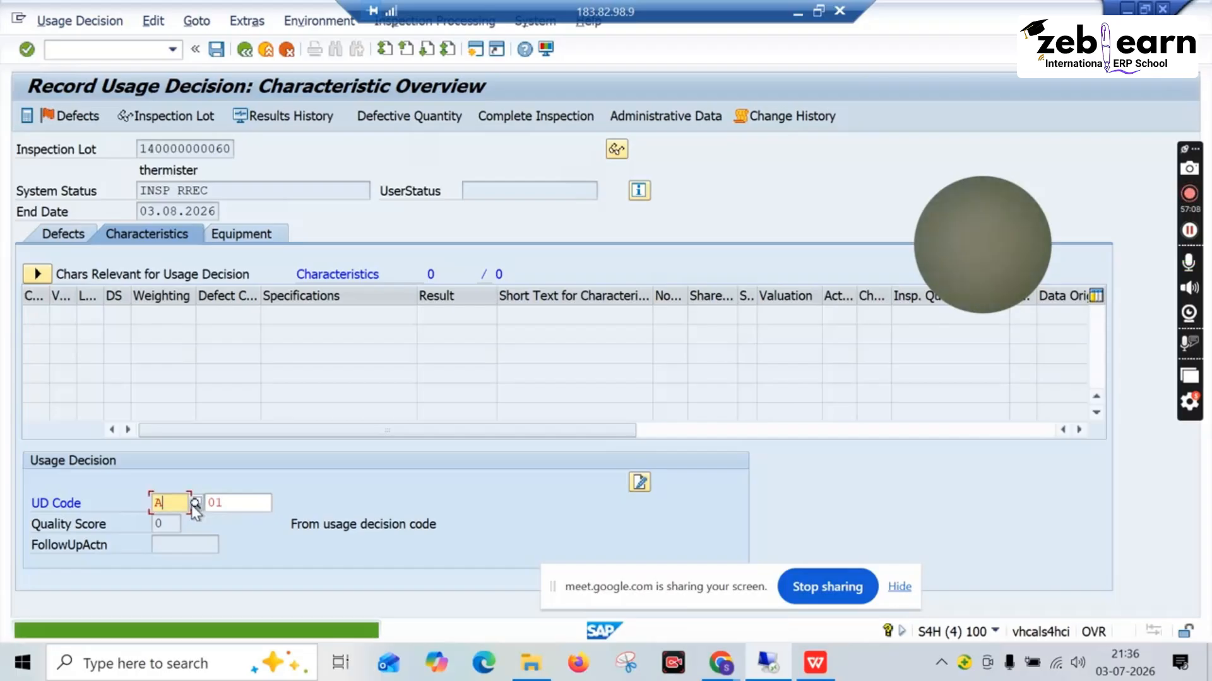
key("BackSpace")
type("A")
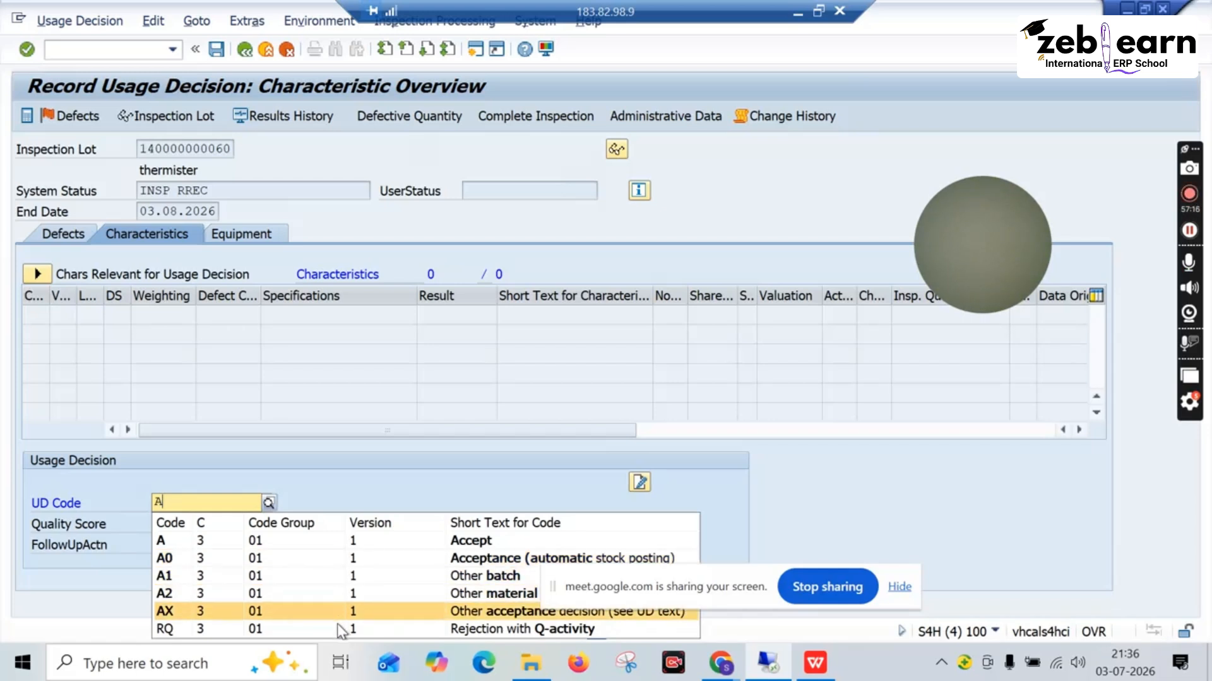
left_click(186, 540)
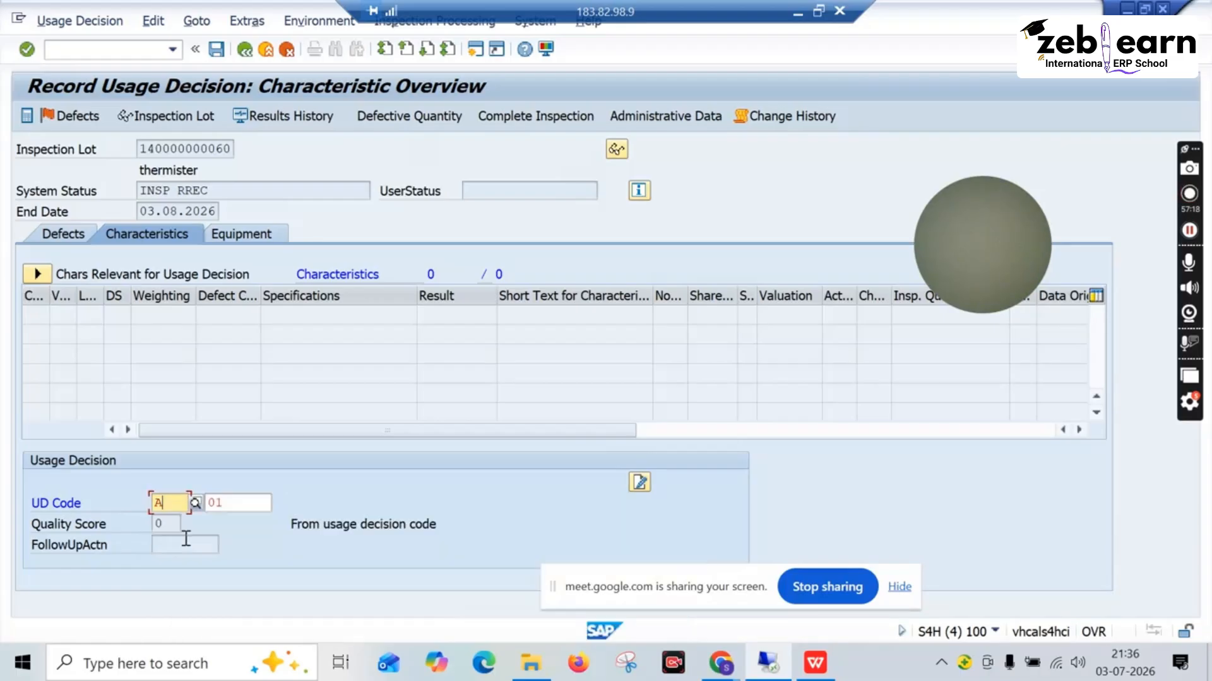
left_click(68, 237)
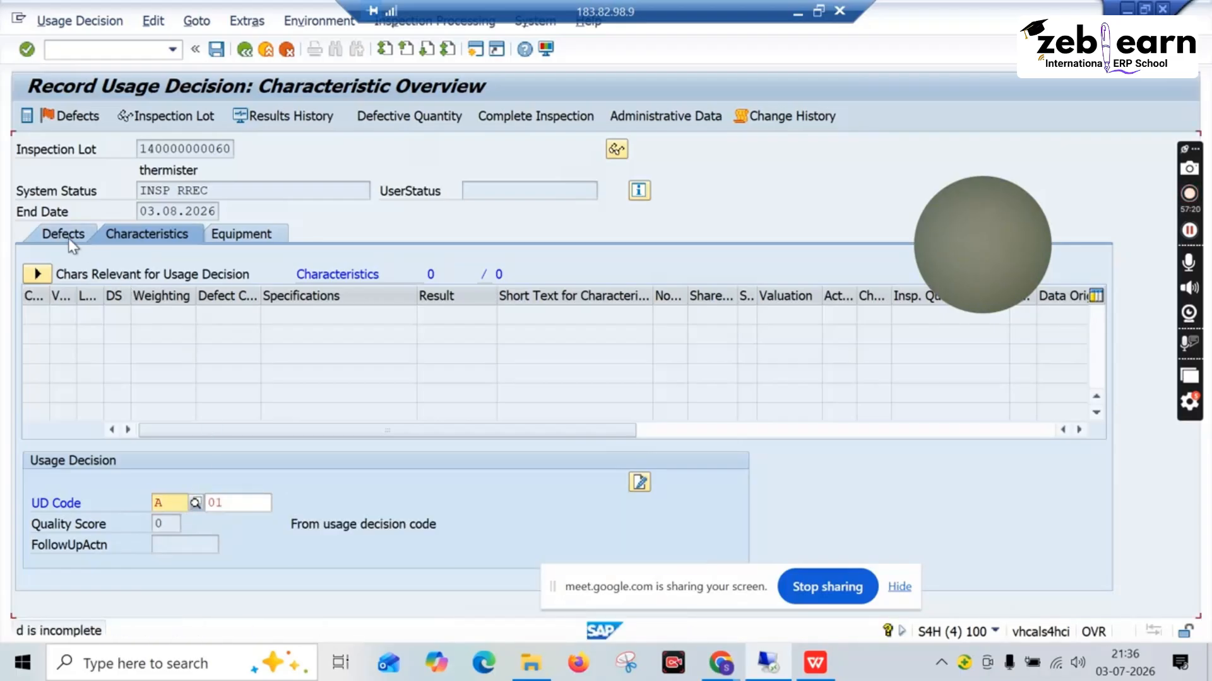
key("Return")
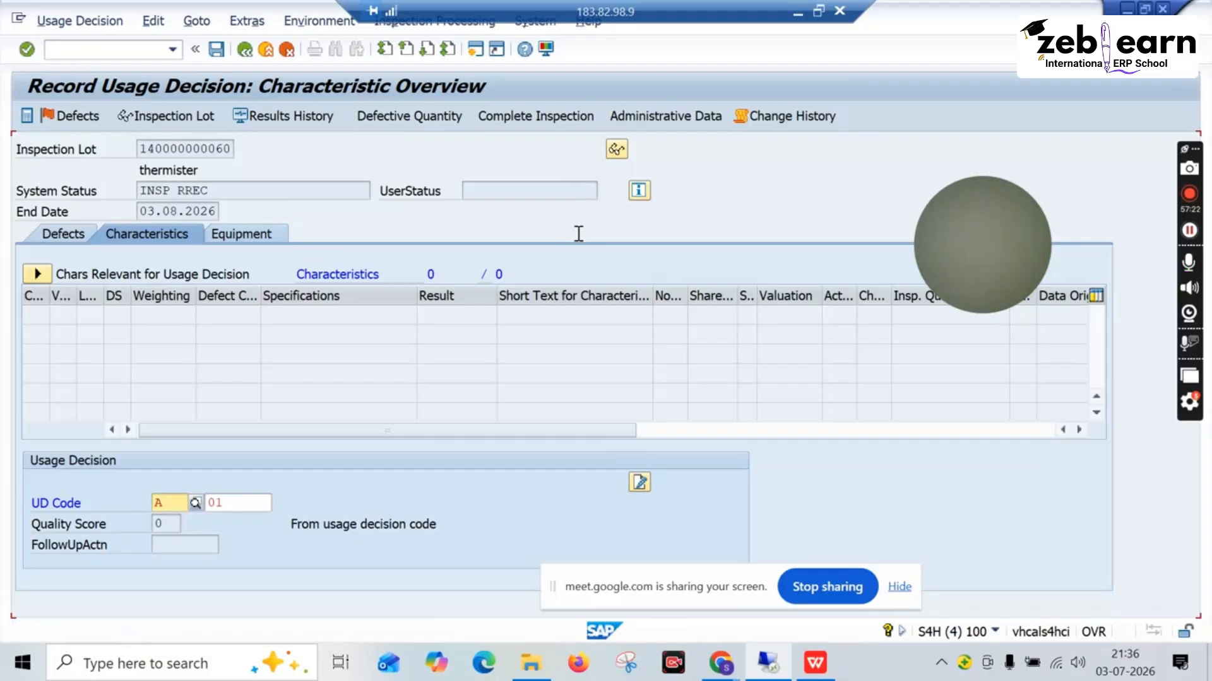
Check the Google Meet call, switch to the WPS presentation, and highlight the QA32 result recording and usage decision steps on slide 2
mouse_move(721, 674)
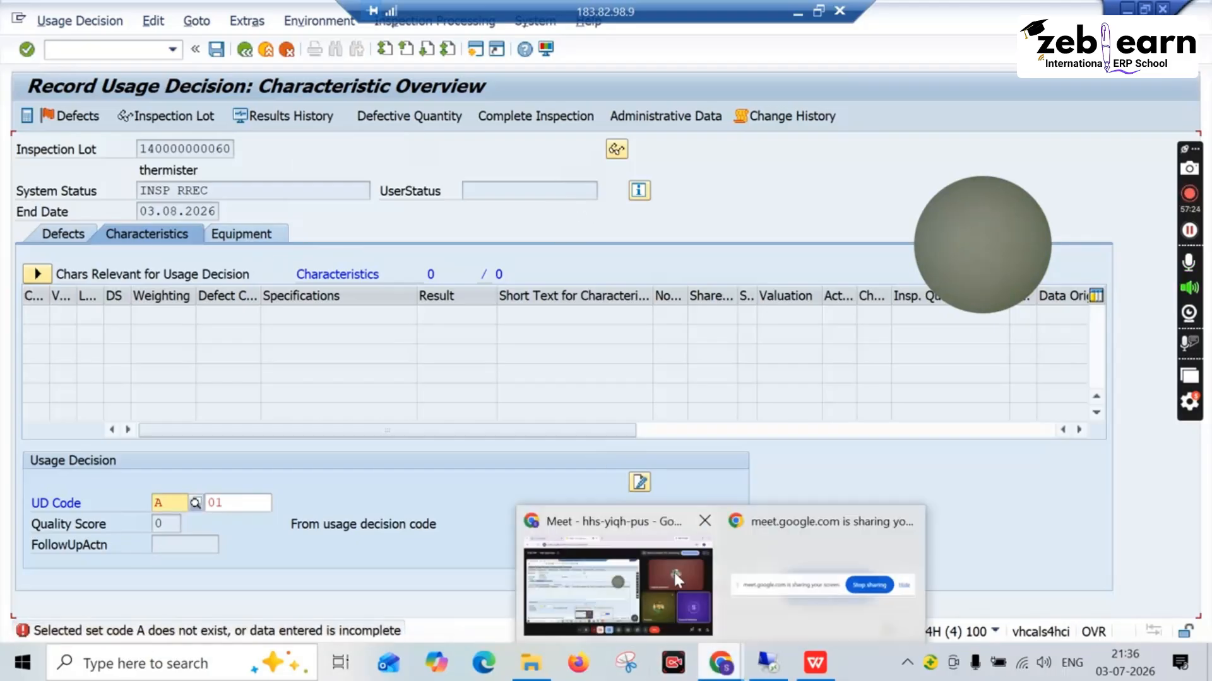
left_click(674, 573)
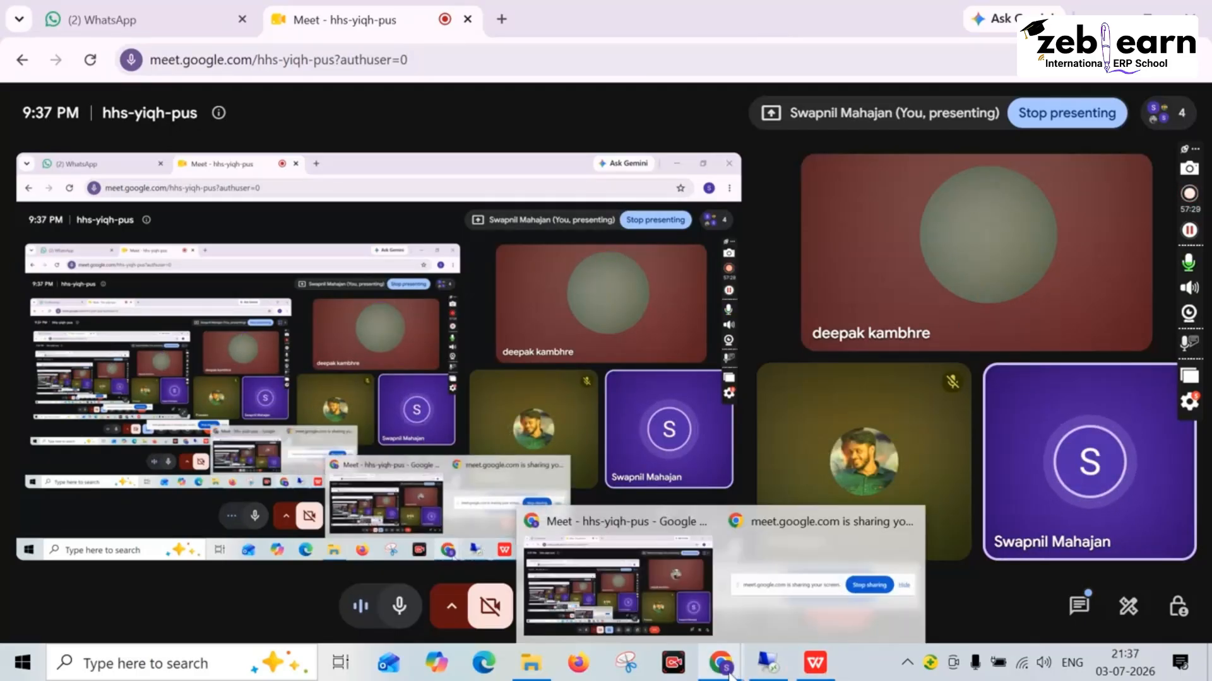
left_click(809, 663)
scroll(108, 191, "up", 5)
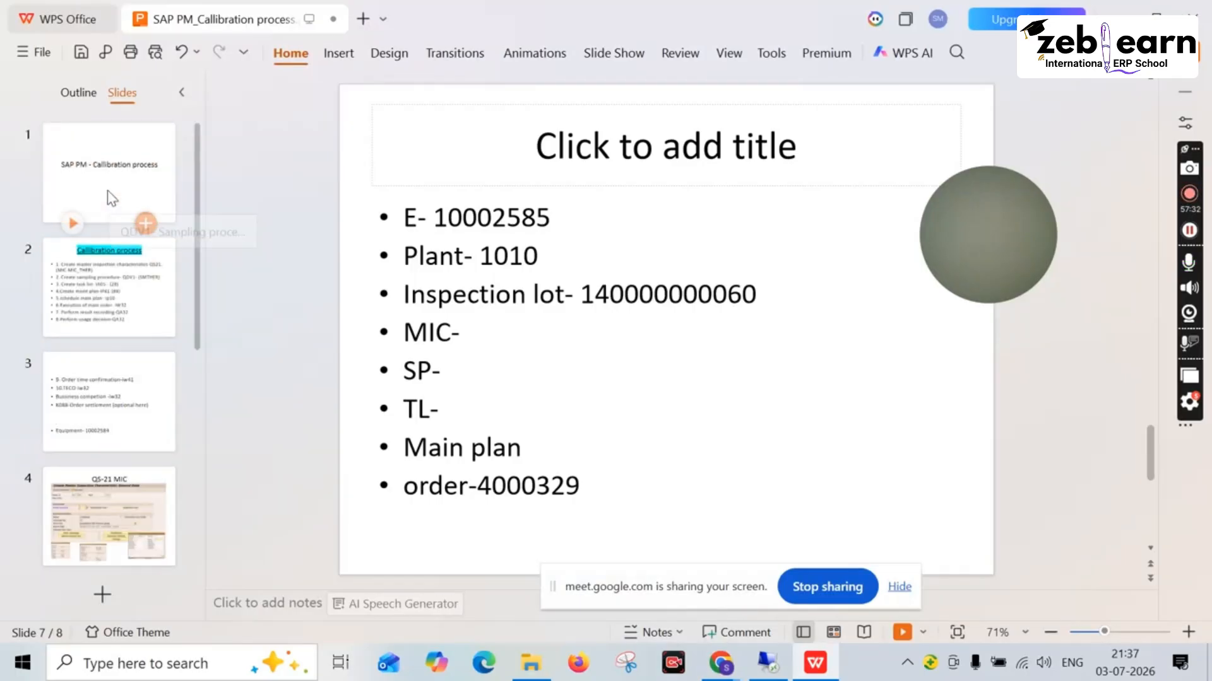
left_click(109, 278)
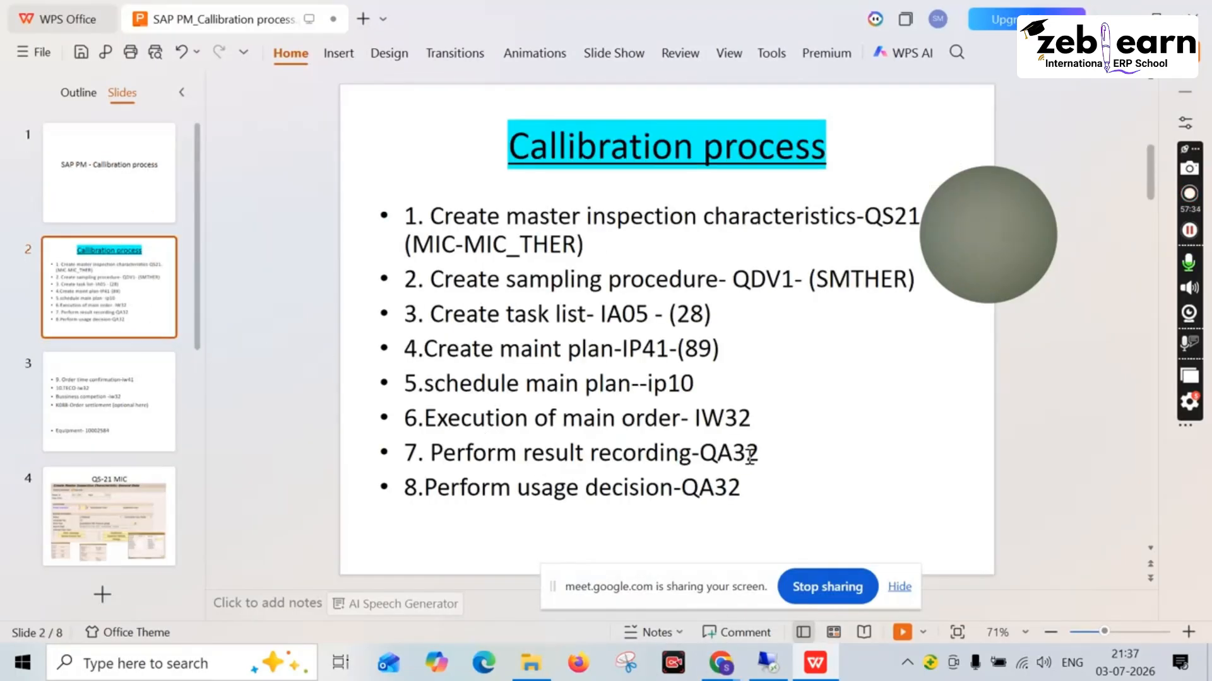
left_click_drag(759, 453, 495, 453)
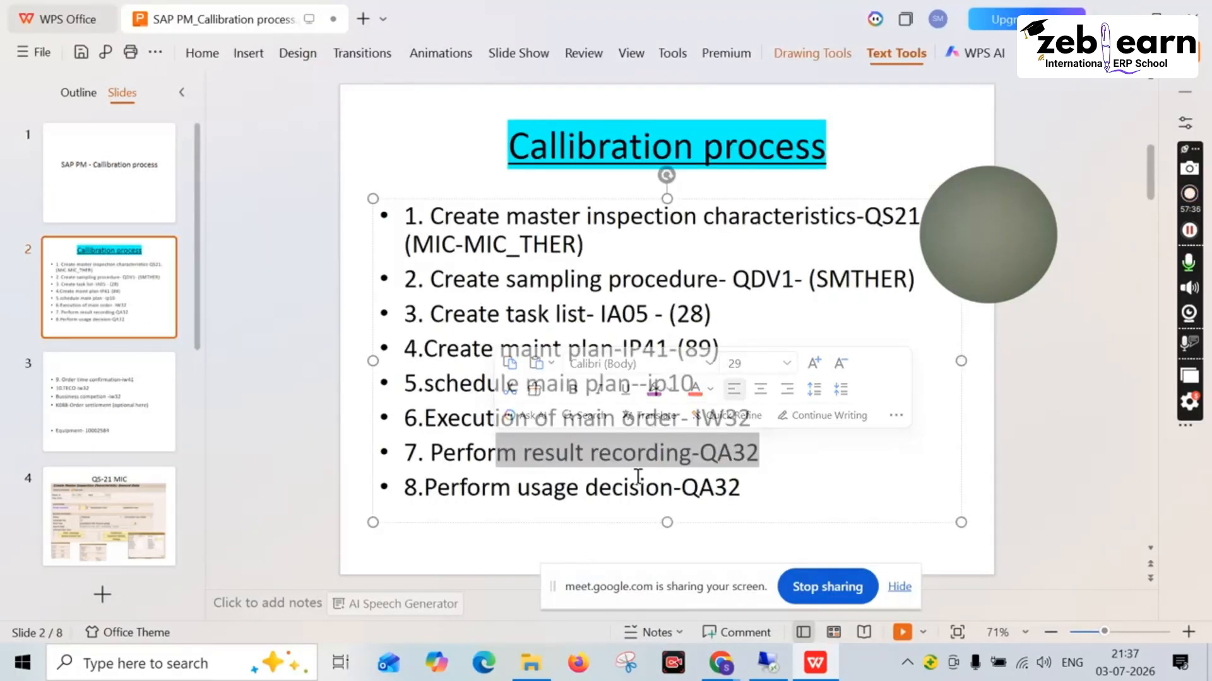
left_click_drag(749, 491, 523, 488)
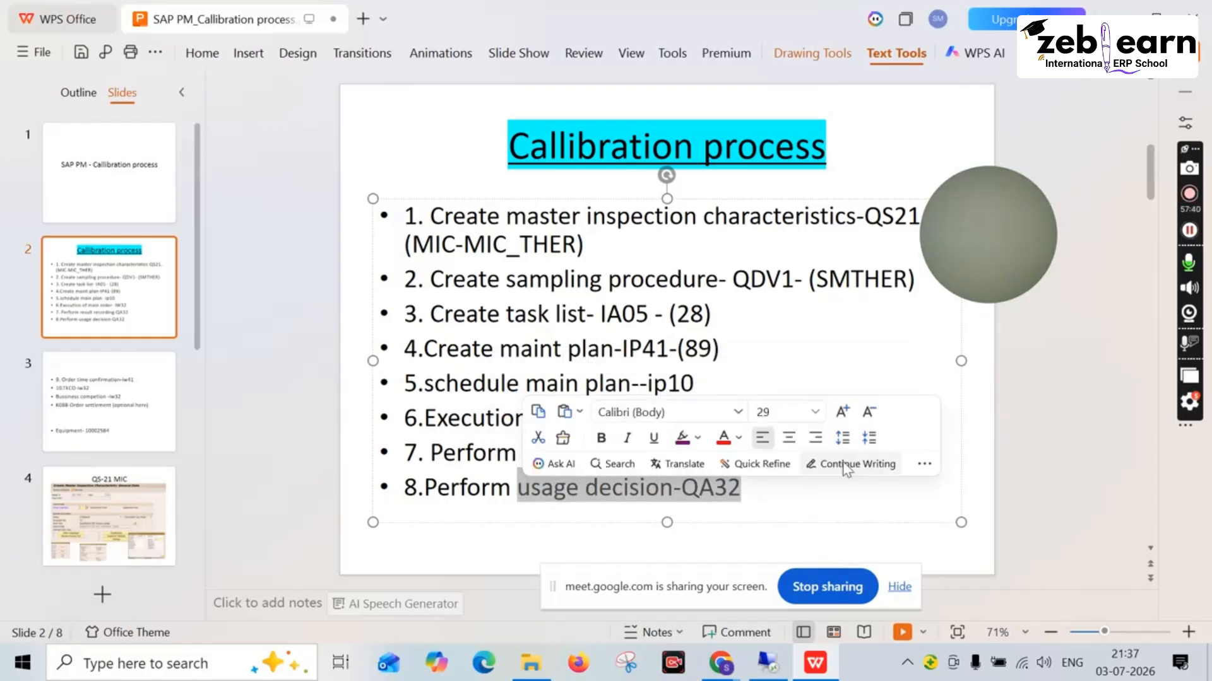
Check the IA05 task list step on slide 2 and open slide 6 on creating the calibration task list
left_click(780, 511)
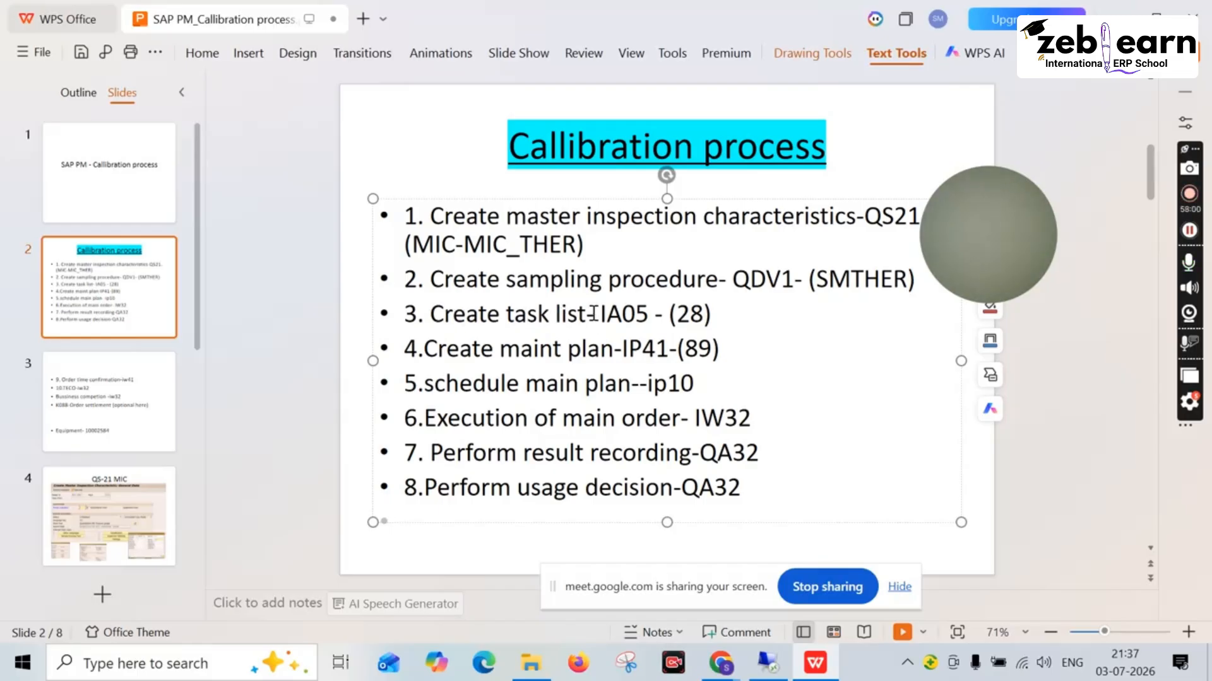
left_click(716, 315)
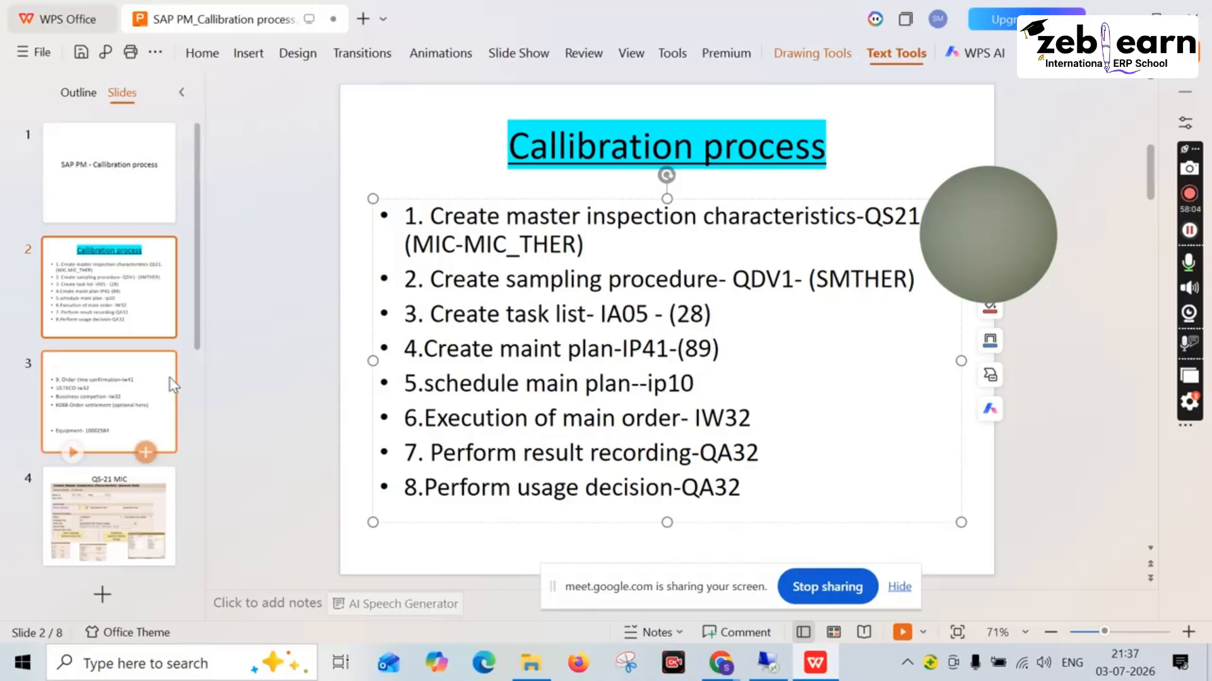
scroll(158, 411, "down", 3)
left_click(144, 490)
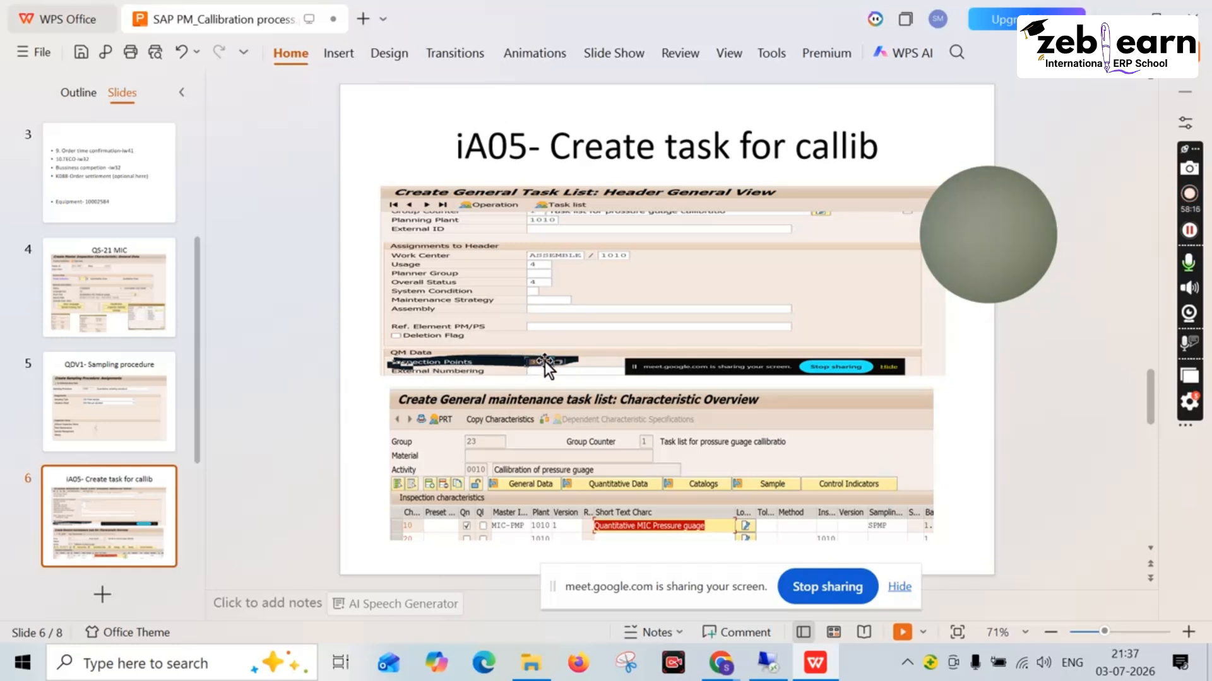
Go back from the task list slide to slides 3 and 2 and review the listed calibration process steps
left_click(104, 189)
scroll(120, 192, "up", 2)
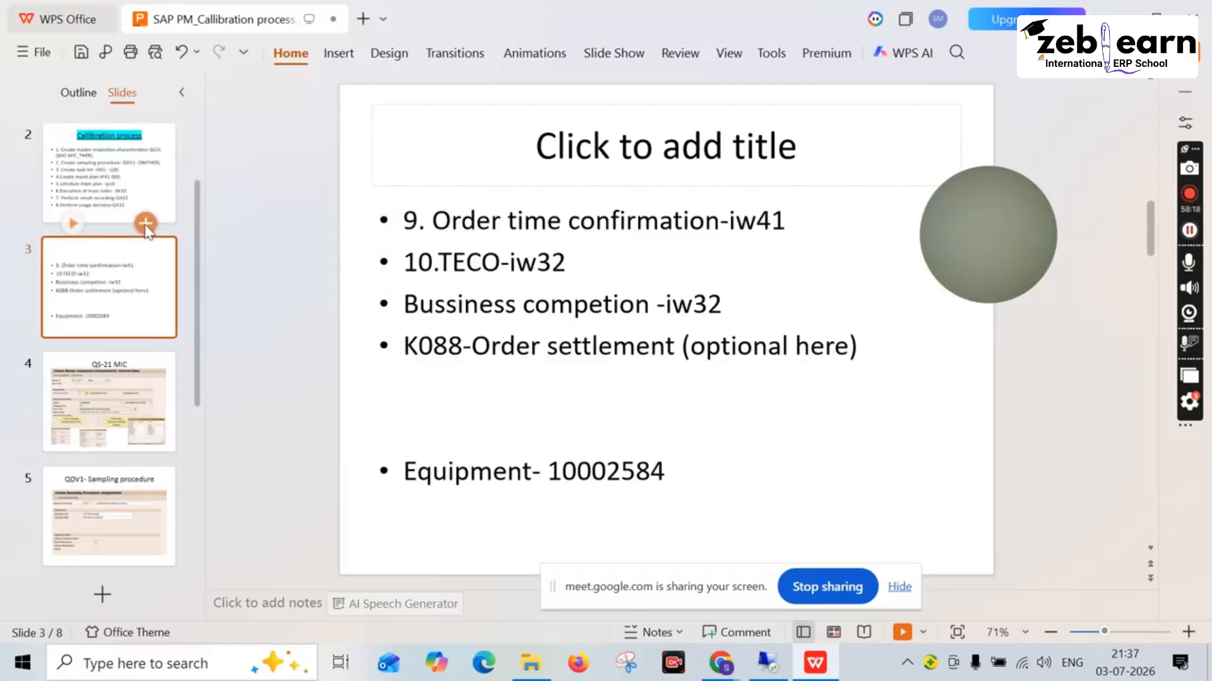
left_click(120, 192)
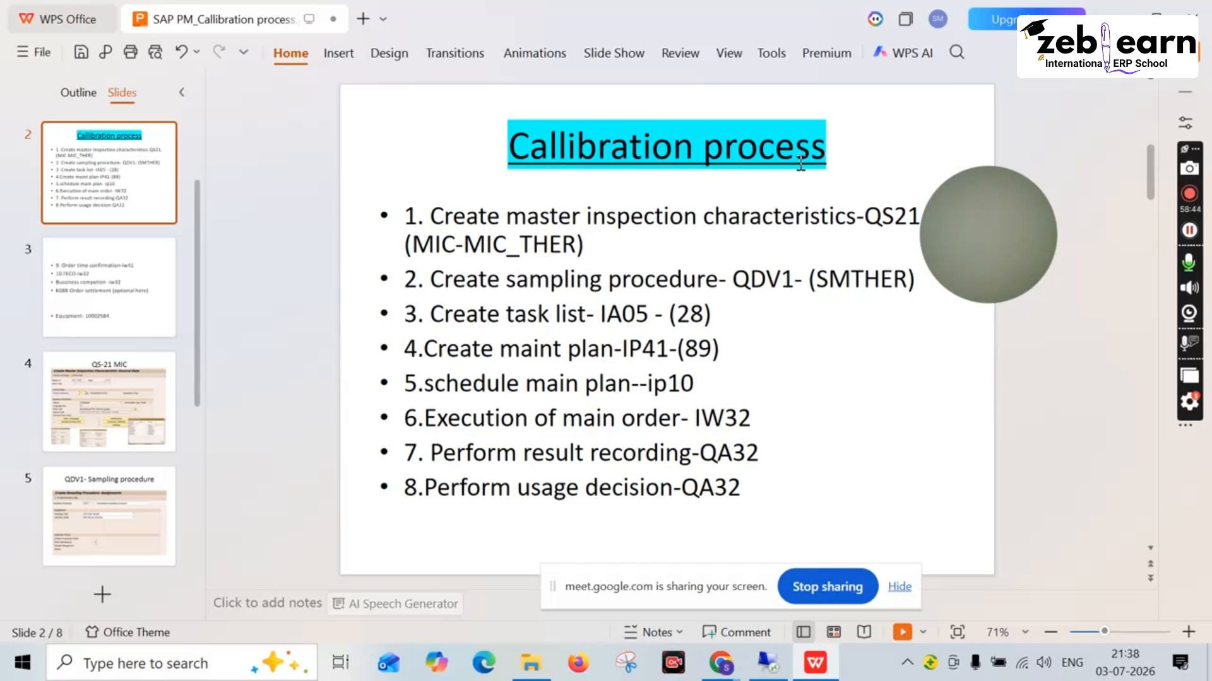
Open slide 3 and highlight the iw41 time confirmation, TECO, business completion and K088 order settlement entries
left_click(131, 284)
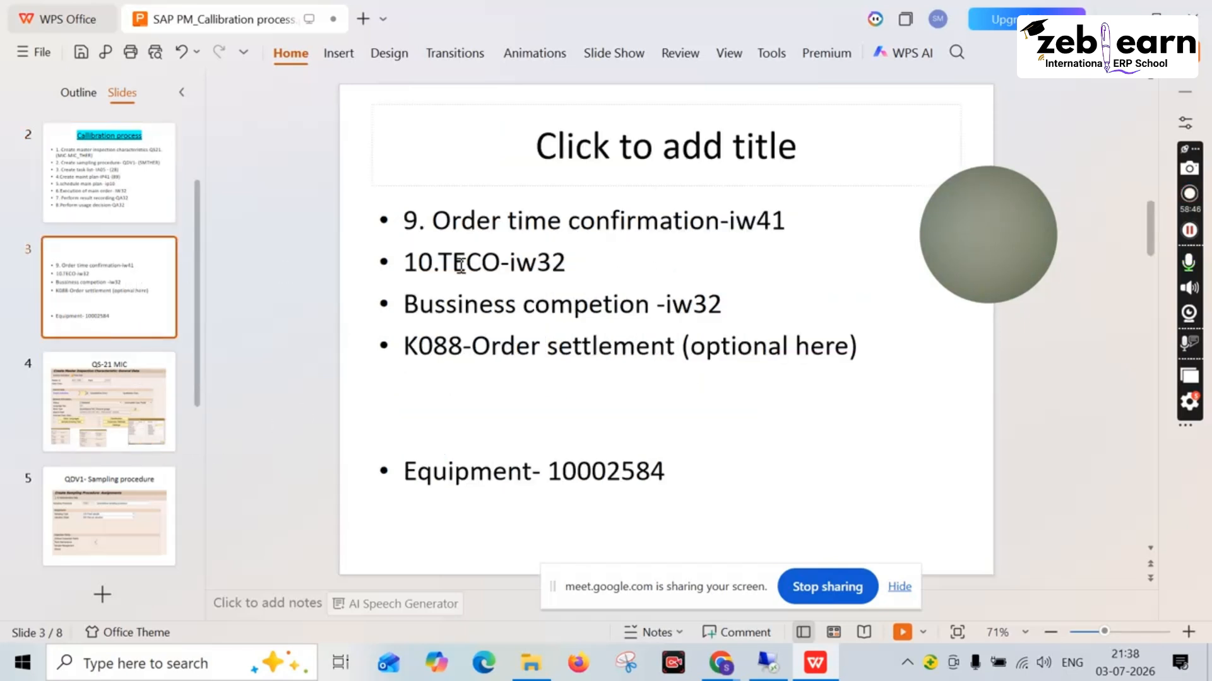
left_click_drag(787, 227, 729, 228)
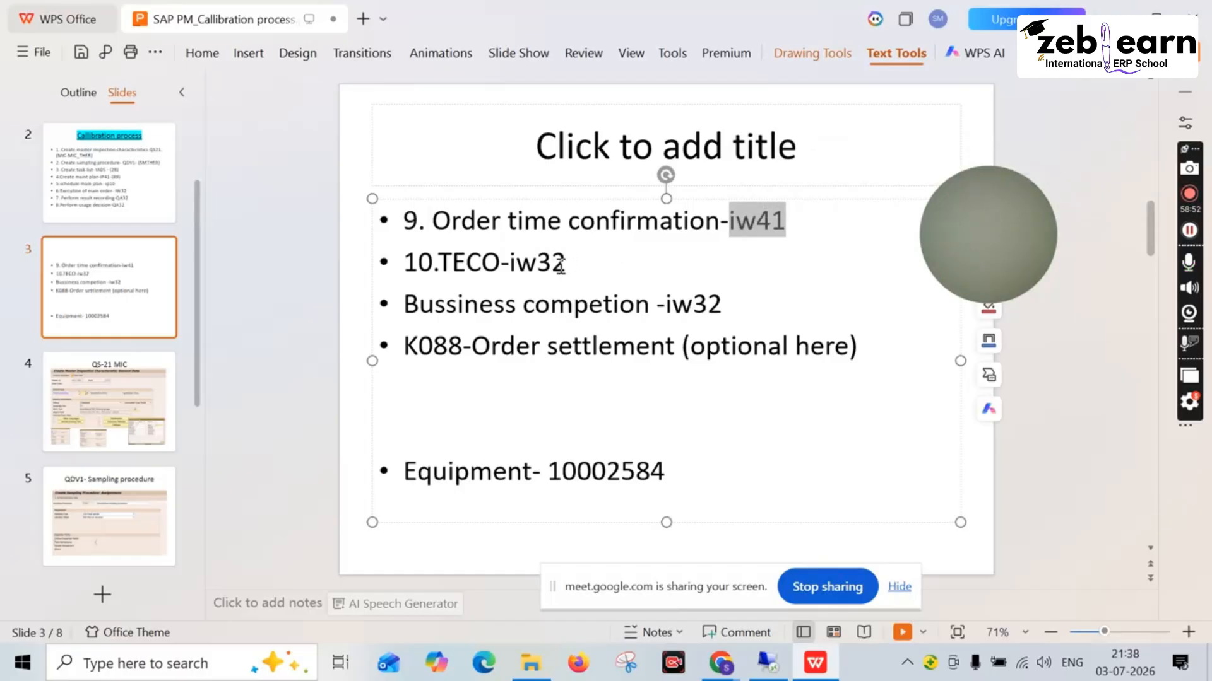
left_click_drag(566, 262, 467, 262)
left_click_drag(723, 304, 551, 304)
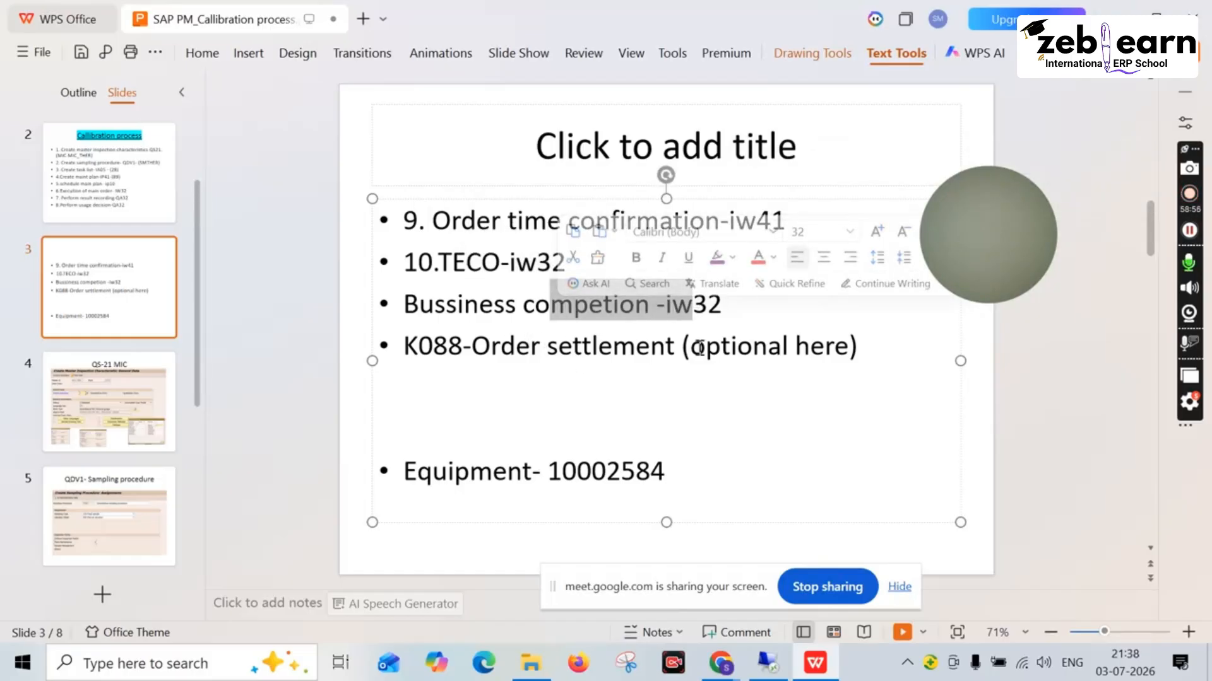
left_click_drag(465, 351, 402, 346)
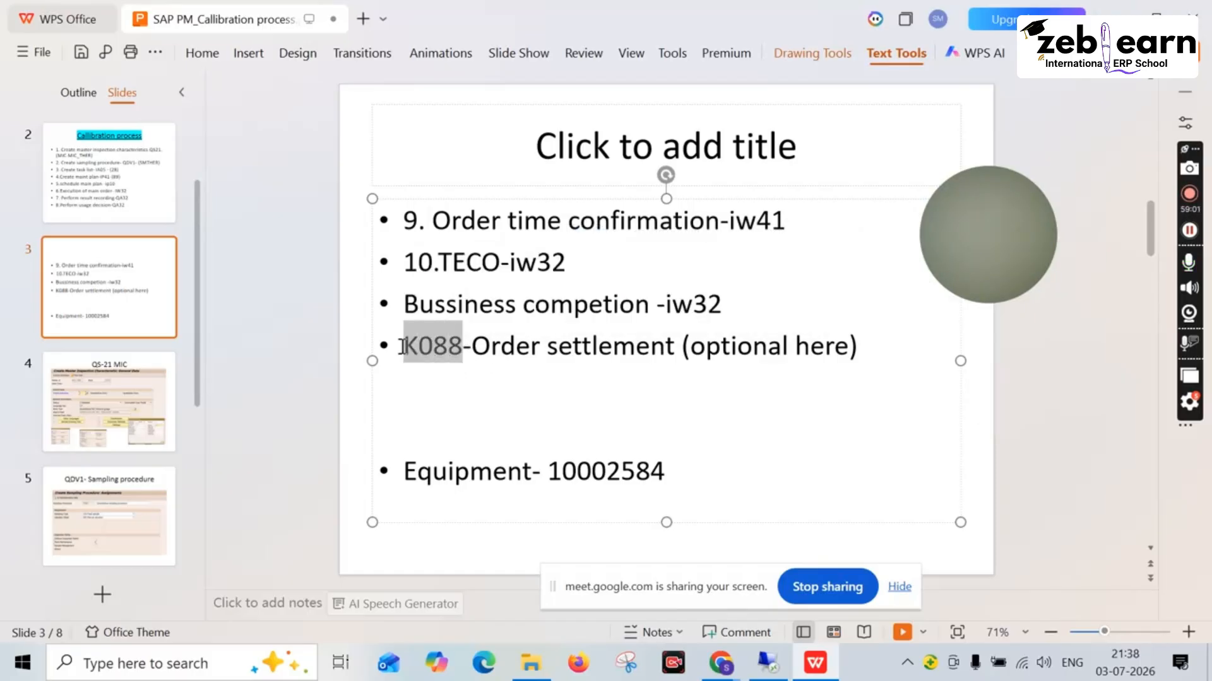
left_click(473, 346)
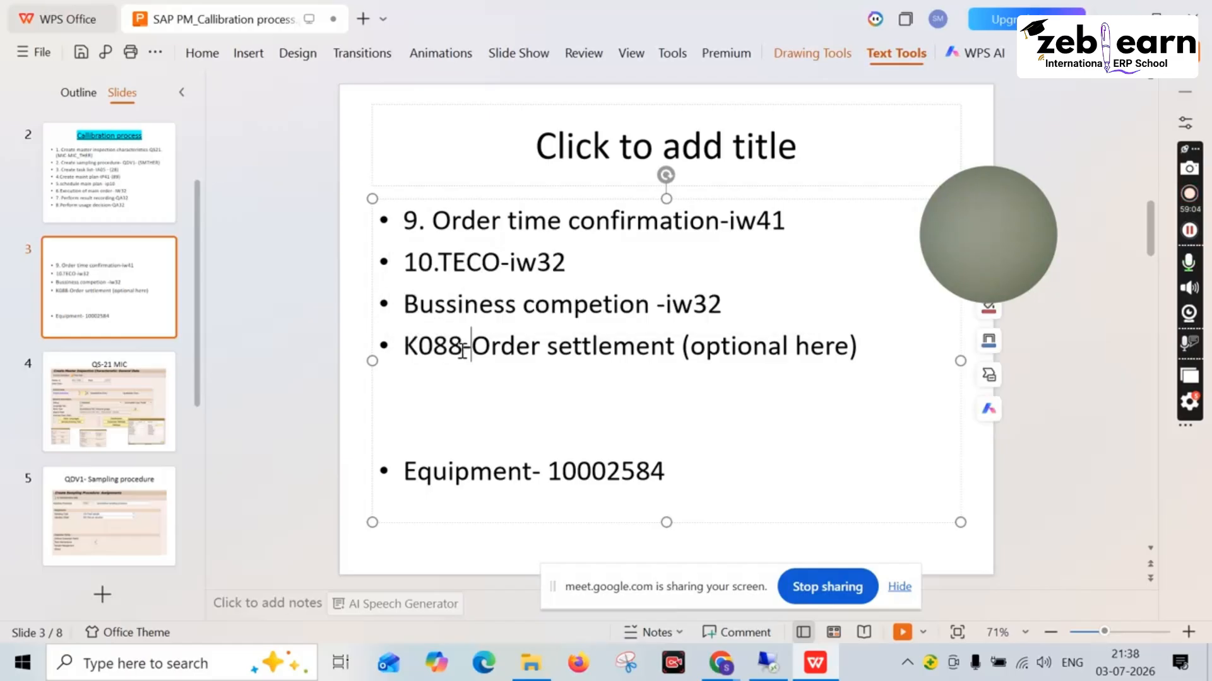
left_click_drag(465, 347, 415, 347)
Check the object list on slide 7, return to slide 2, and point out task list 28 and maintenance plan 89
scroll(82, 442, "down", 3)
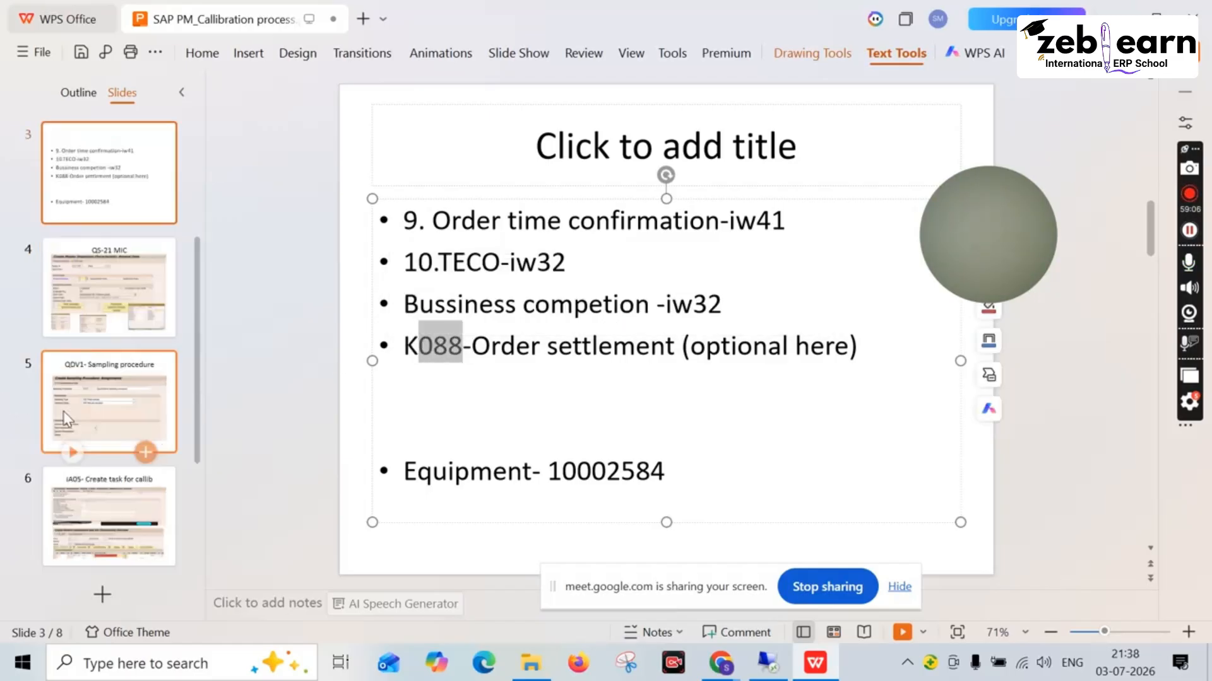
left_click(91, 479)
scroll(92, 467, "up", 3)
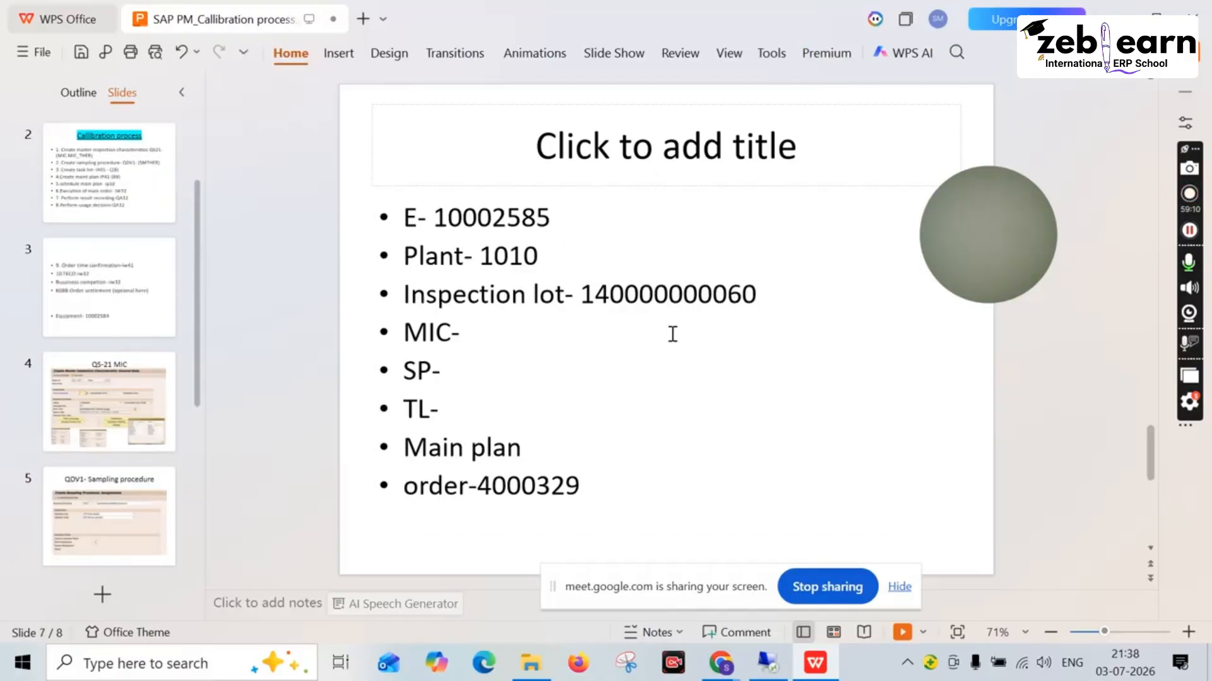
scroll(146, 296, "up", 1)
left_click(139, 282)
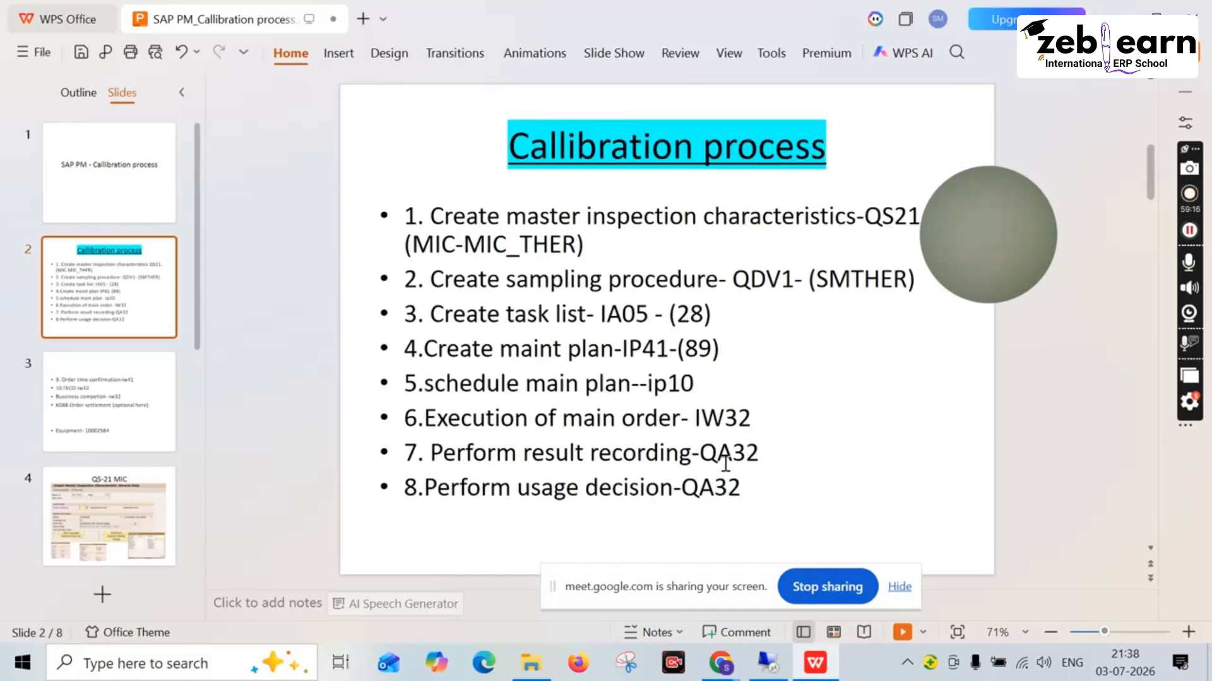
double_click(688, 313)
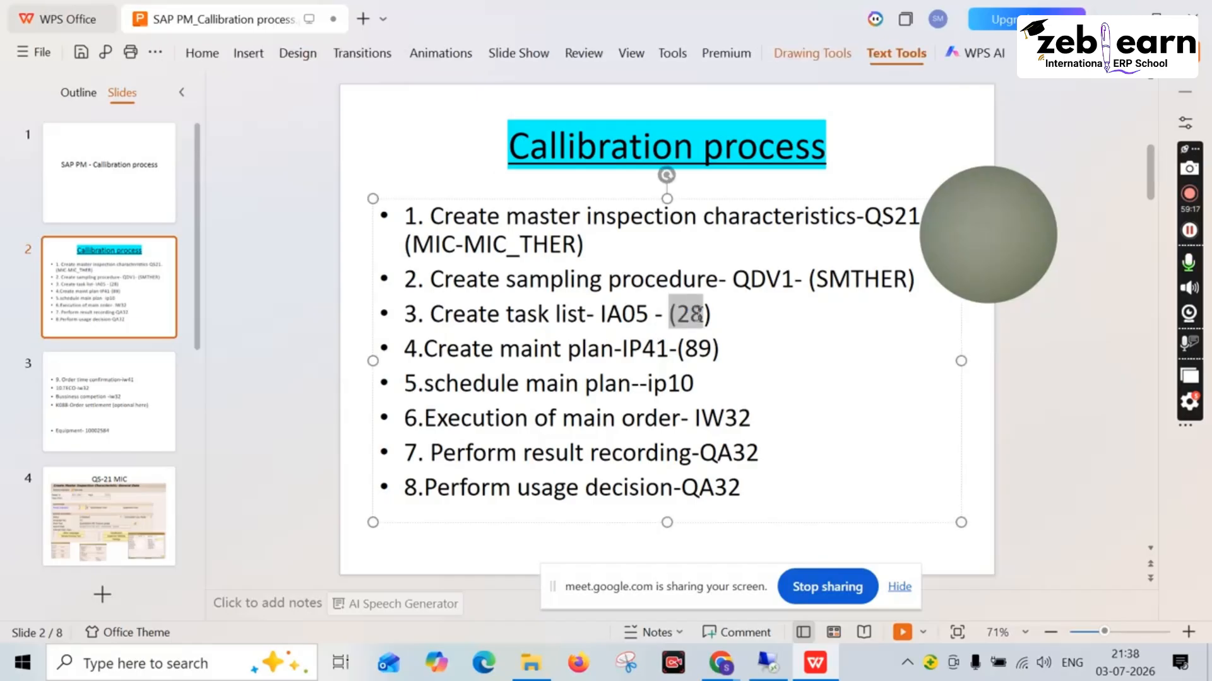
double_click(702, 349)
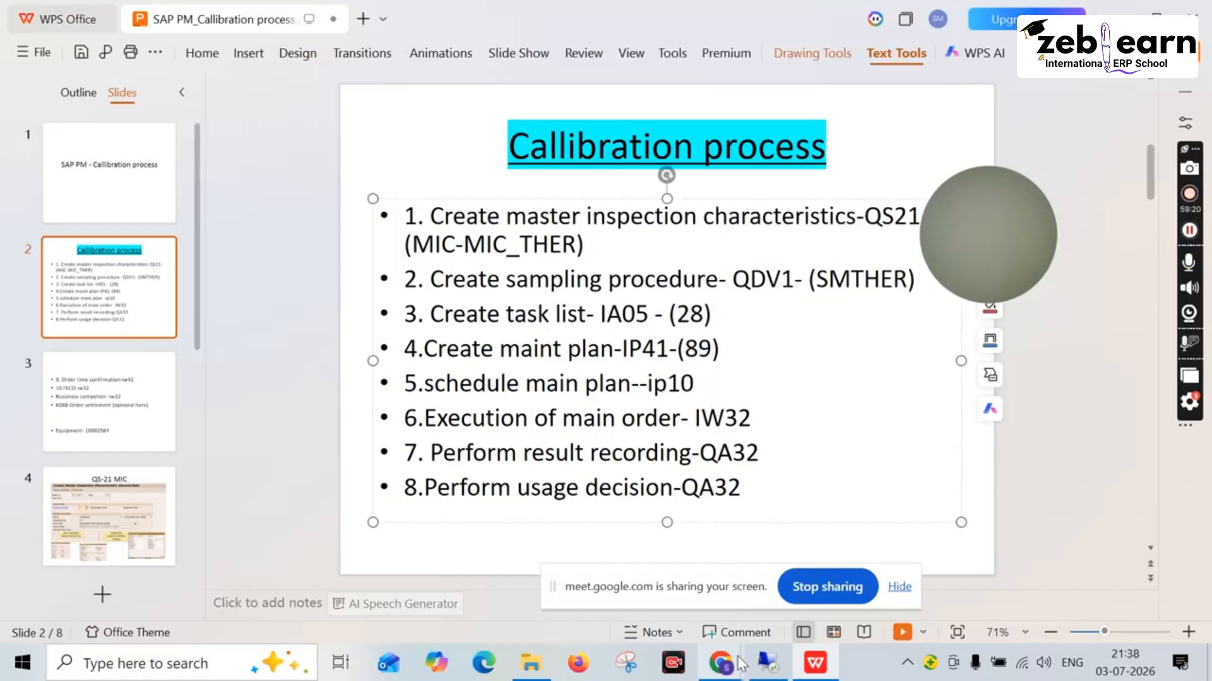
Check the Google Meet call, switch back to the WPS presentation, and highlight all eight calibration process steps on slide 2
mouse_move(726, 663)
left_click(691, 599)
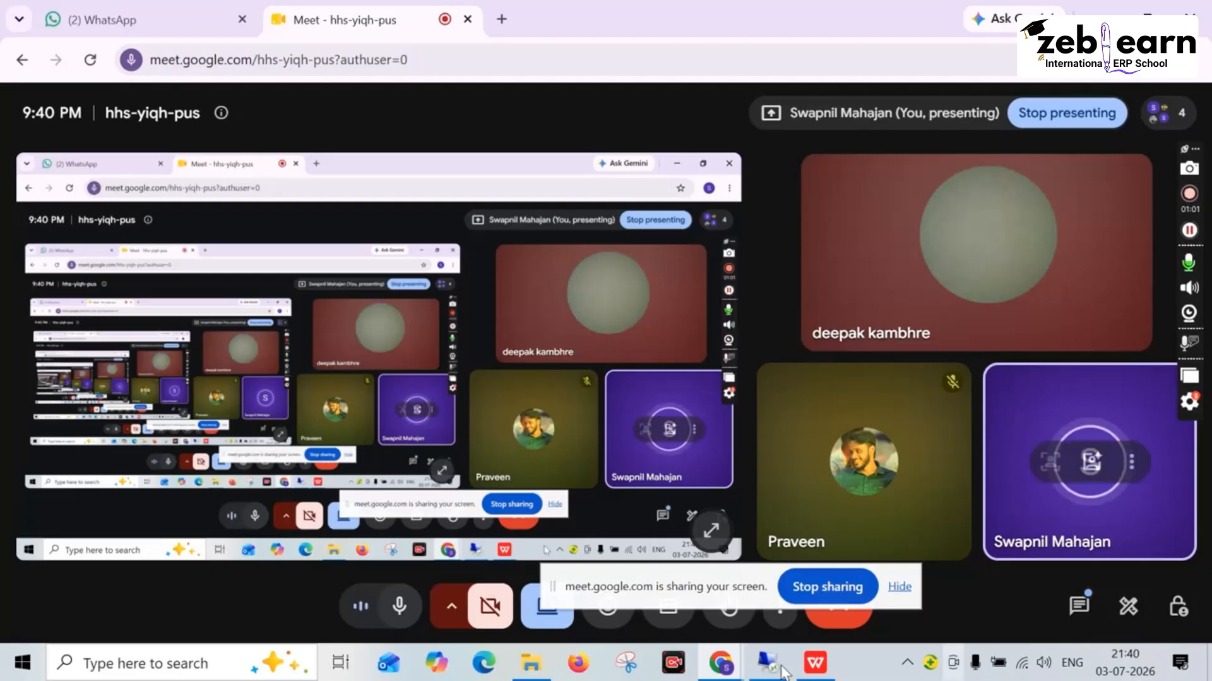
left_click(814, 664)
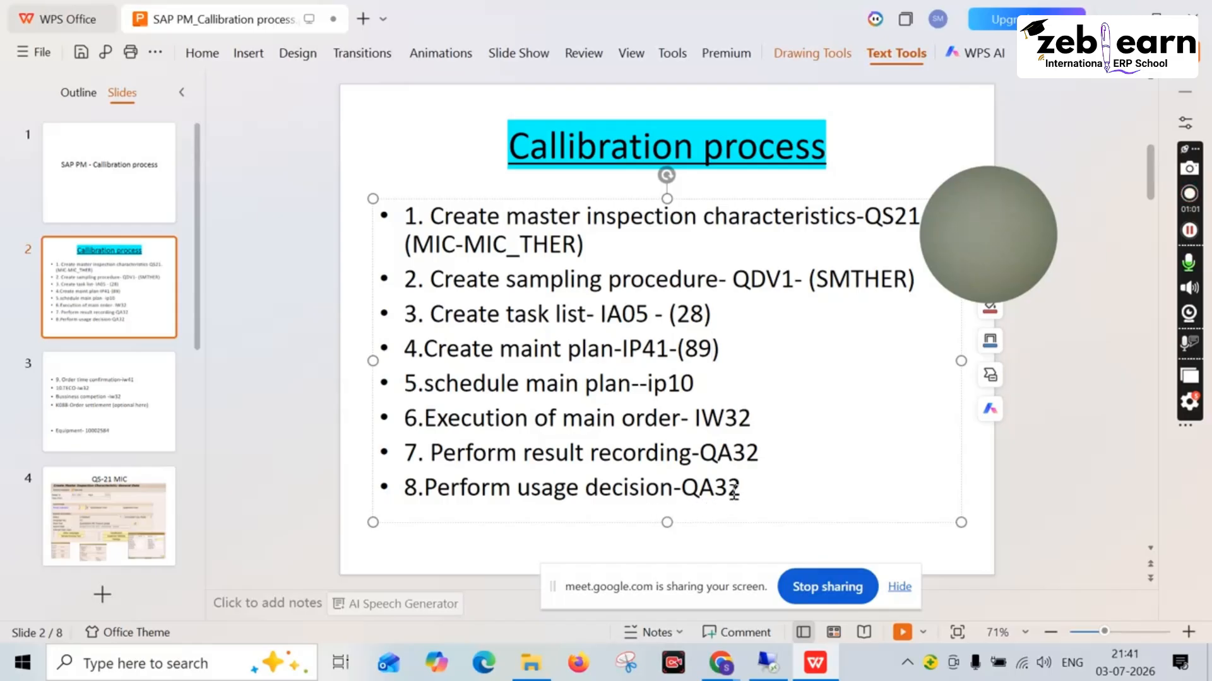
left_click_drag(730, 491, 431, 215)
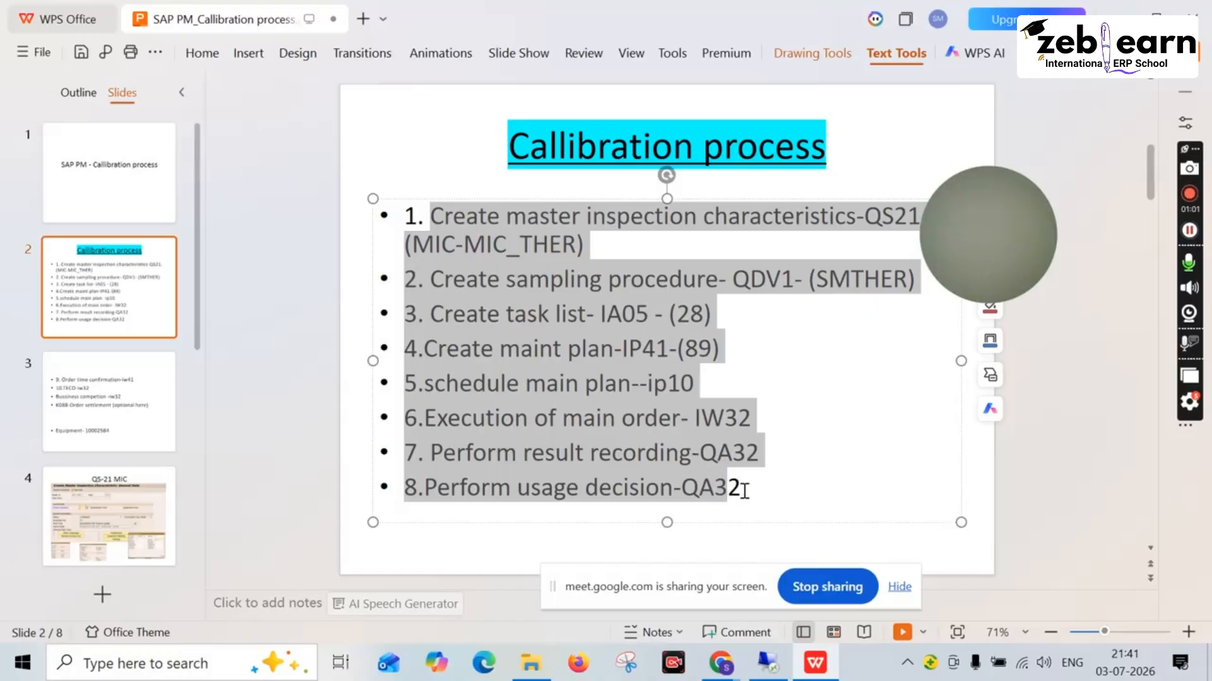
left_click_drag(740, 489, 404, 213)
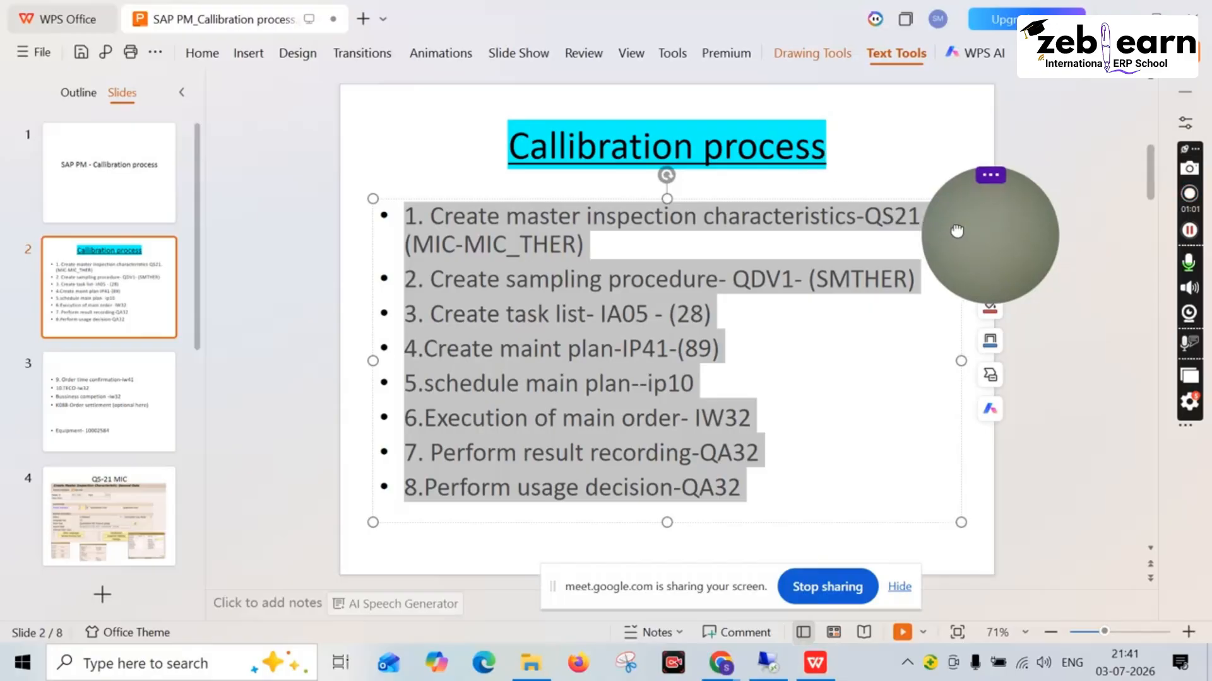
left_click_drag(954, 232, 1028, 161)
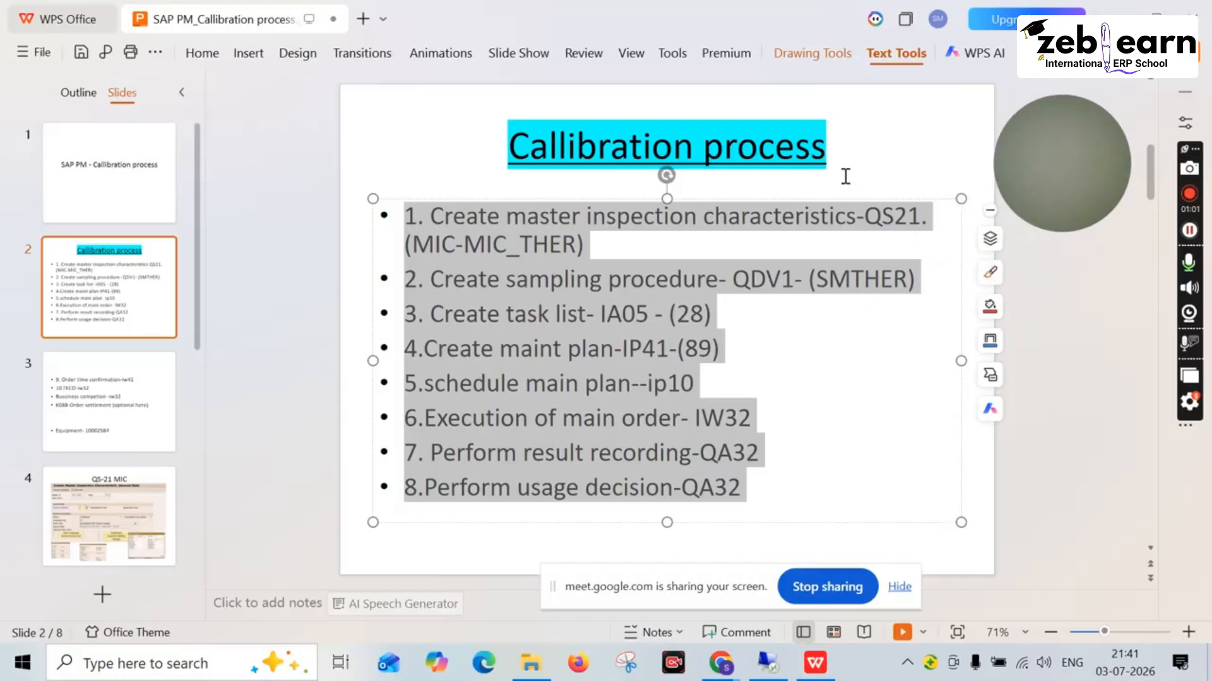